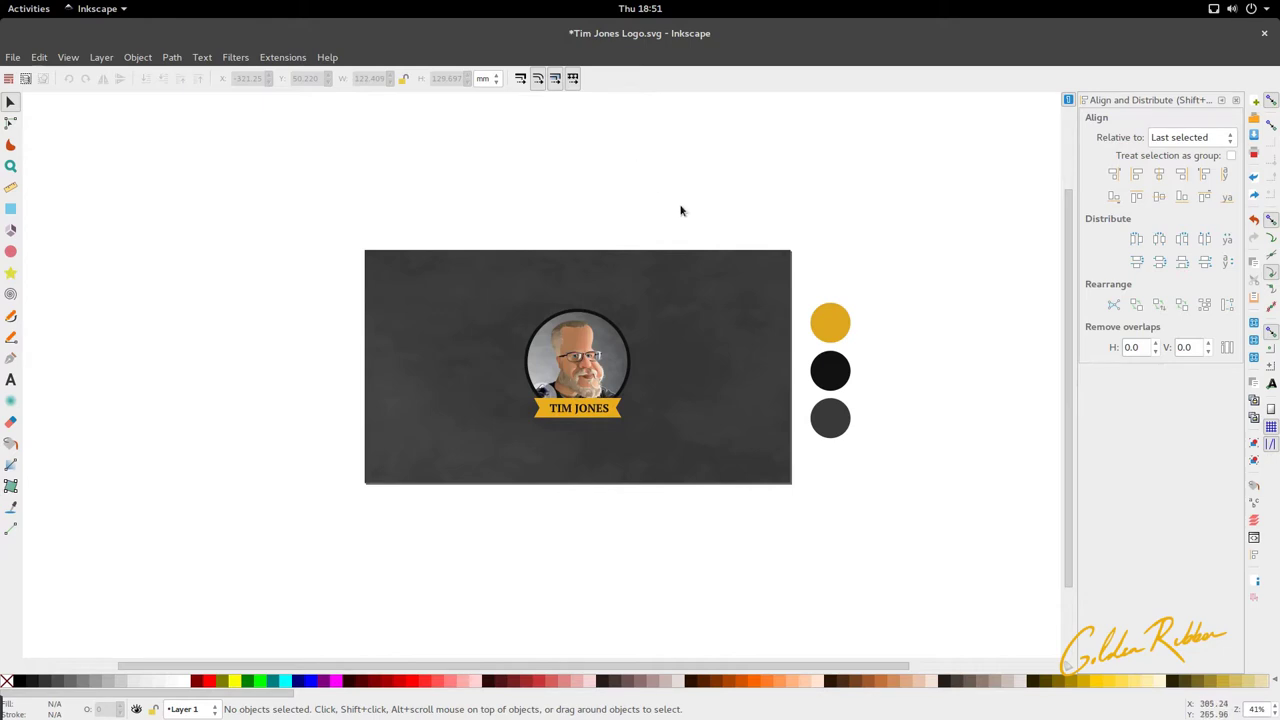
Step: Zoom in on the logo's portrait, undoing an accidental move of it
scroll(604, 343, "left", 3, "shift")
scroll(680, 355, "up", 2, "ctrl")
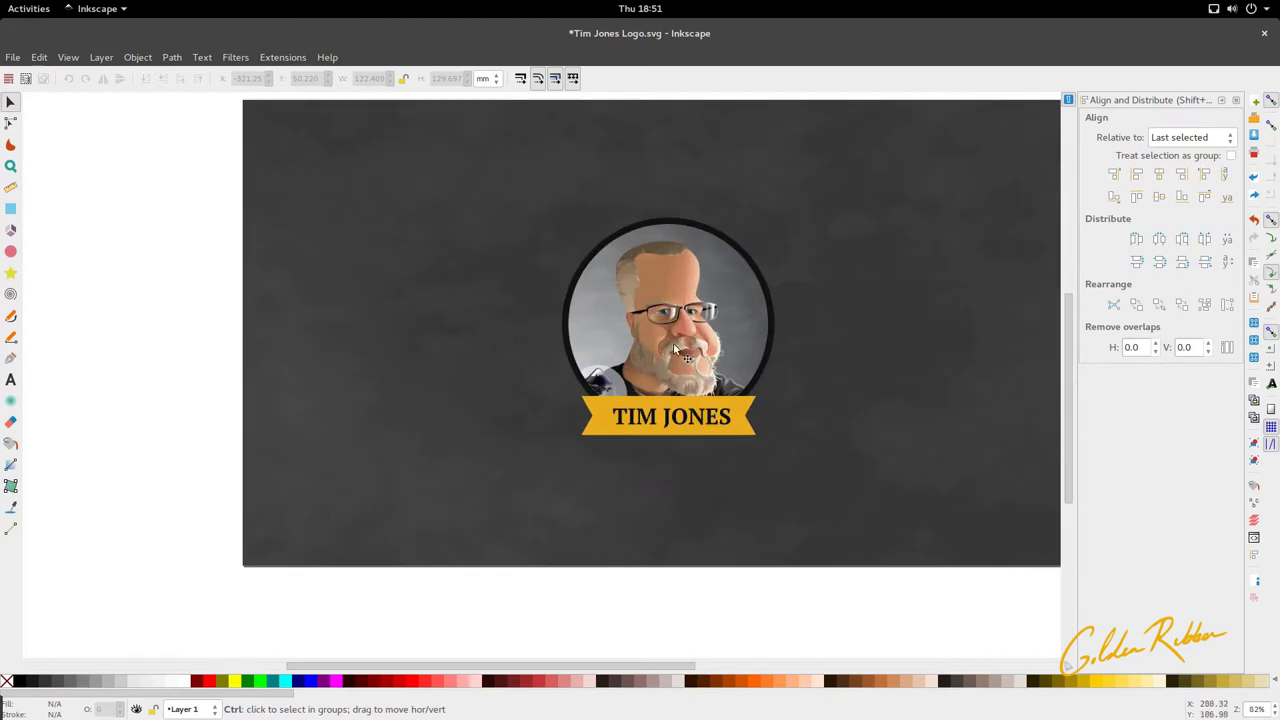
scroll(675, 347, "down", 2, "ctrl")
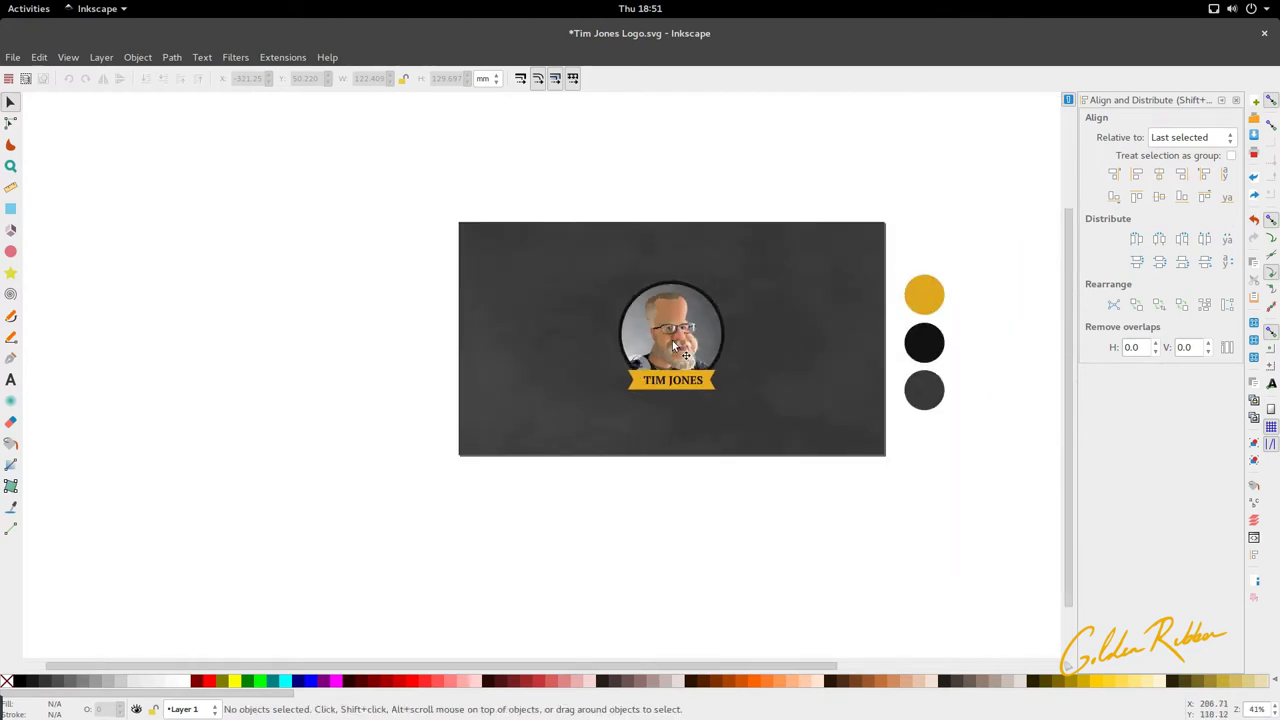
scroll(688, 390, "up", 1, "ctrl")
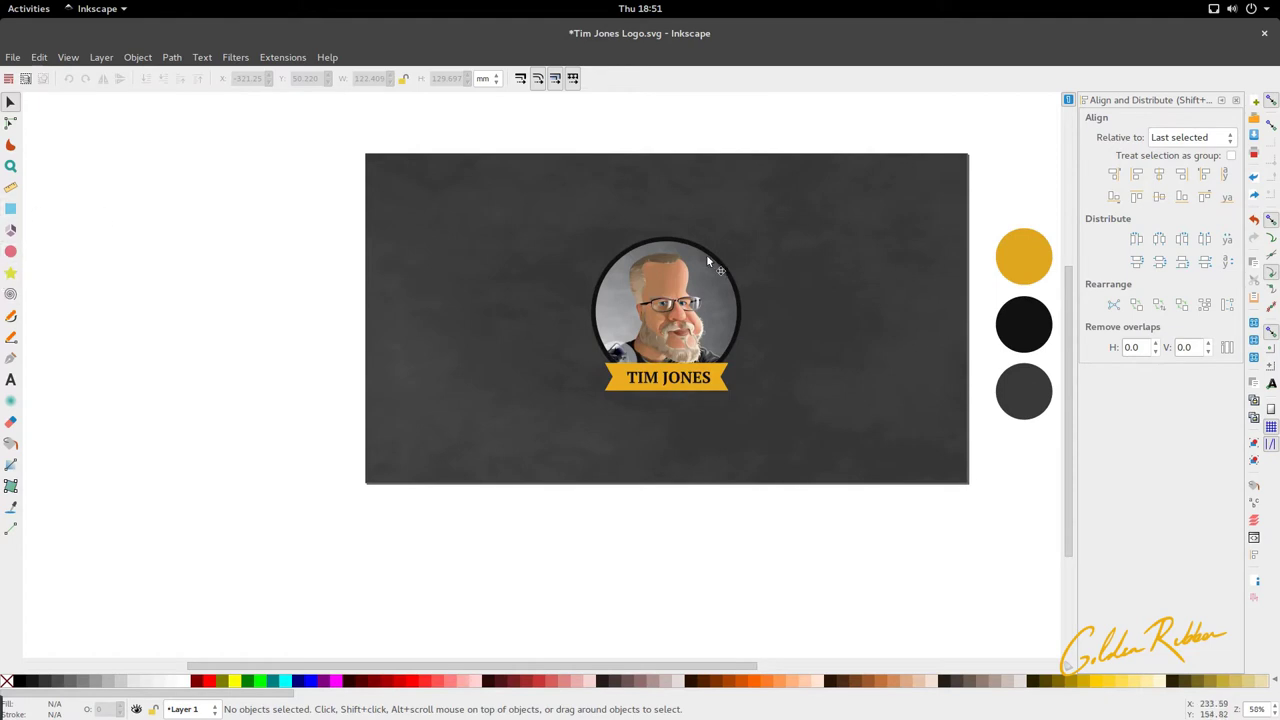
scroll(701, 300, "up", 3)
scroll(698, 400, "up", 3)
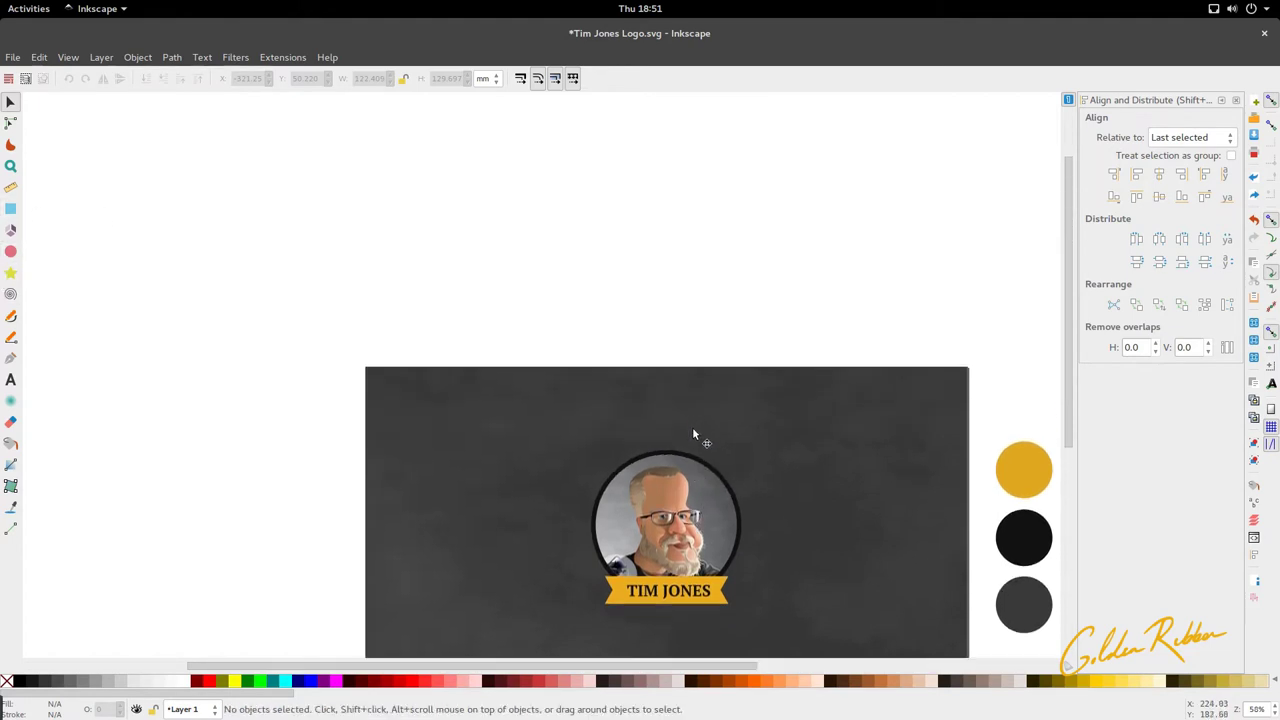
scroll(692, 427, "up", 4, "ctrl")
left_click_drag(717, 362, 477, 362)
key("ctrl+z")
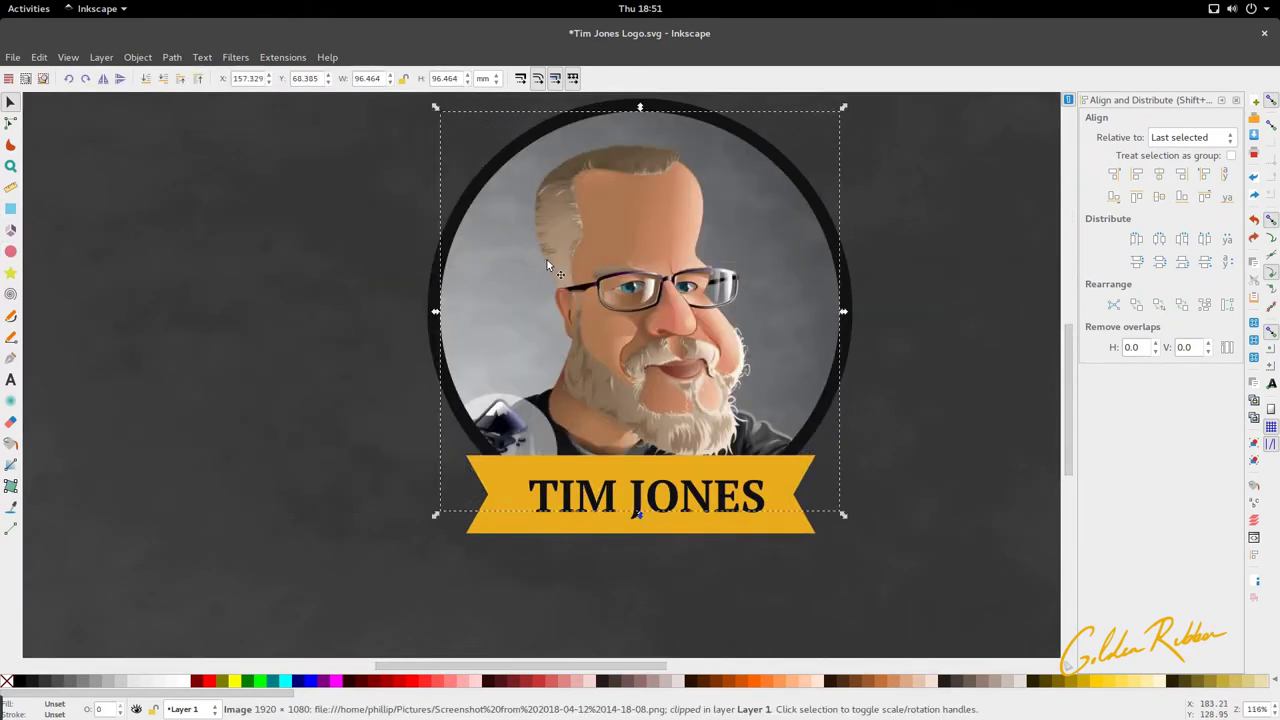
key("5")
key("3")
scroll(566, 268, "down", 5, "ctrl")
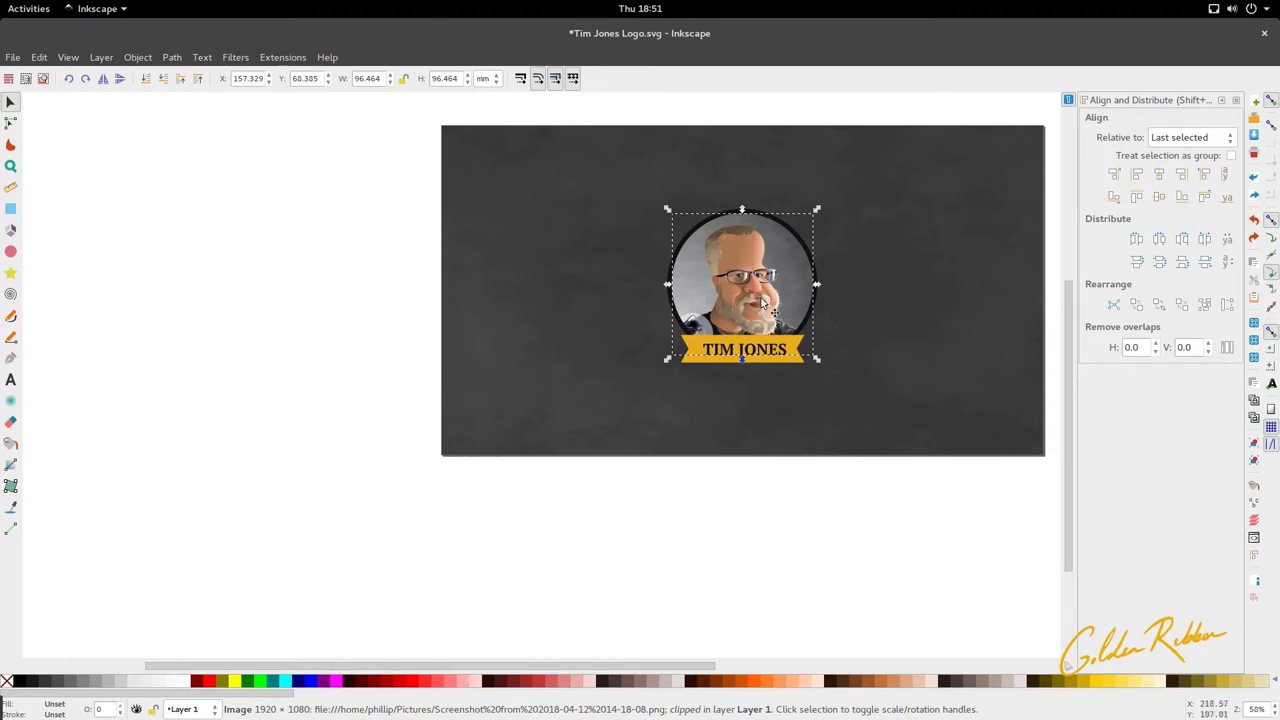
scroll(746, 286, "down", 1, "ctrl")
scroll(770, 345, "up", 2, "ctrl")
left_click(790, 343)
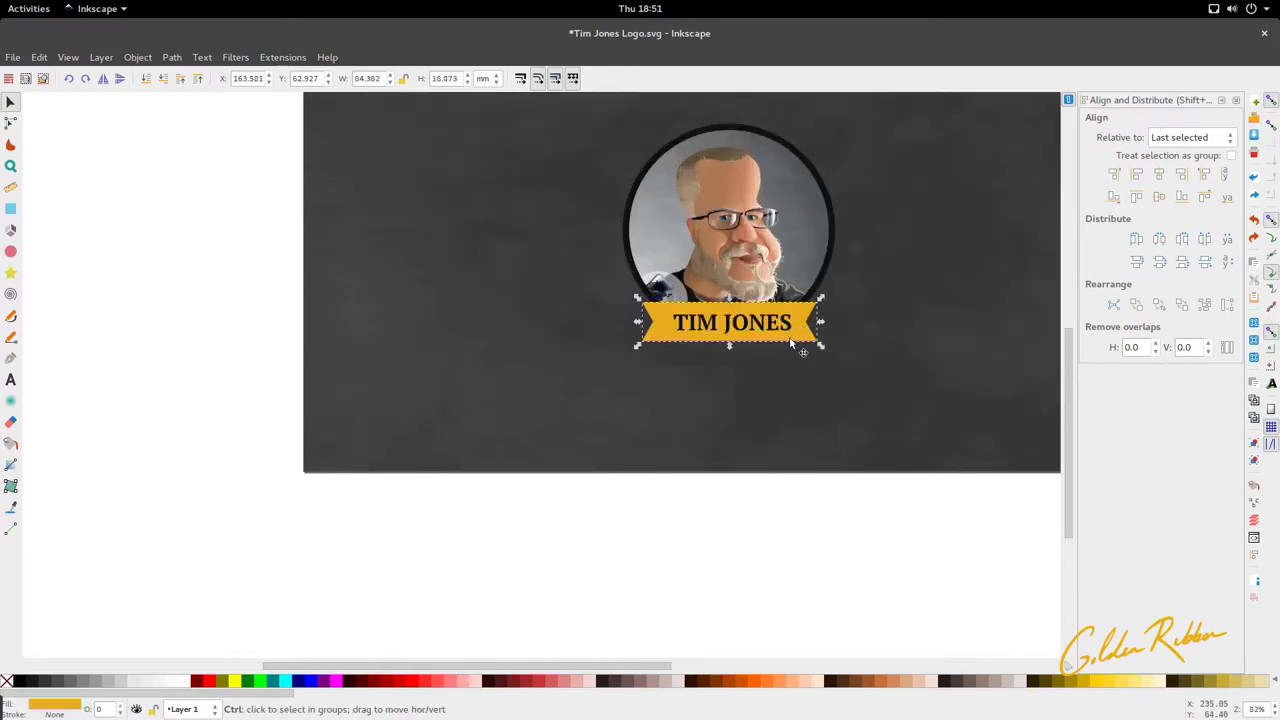
key("Home")
scroll(791, 343, "down", 2, "ctrl")
key("ctrl+z")
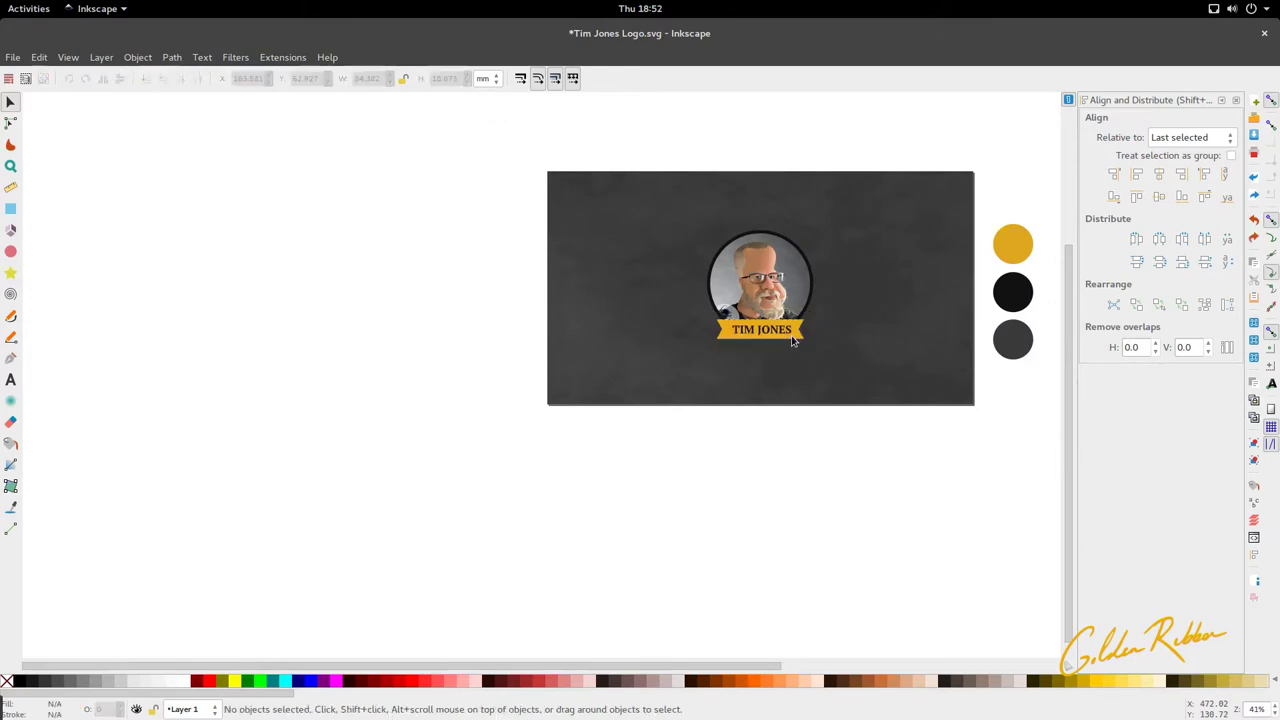
Step: Draw a gold rectangle to the left of the page
left_click(10, 229)
left_click(9, 211)
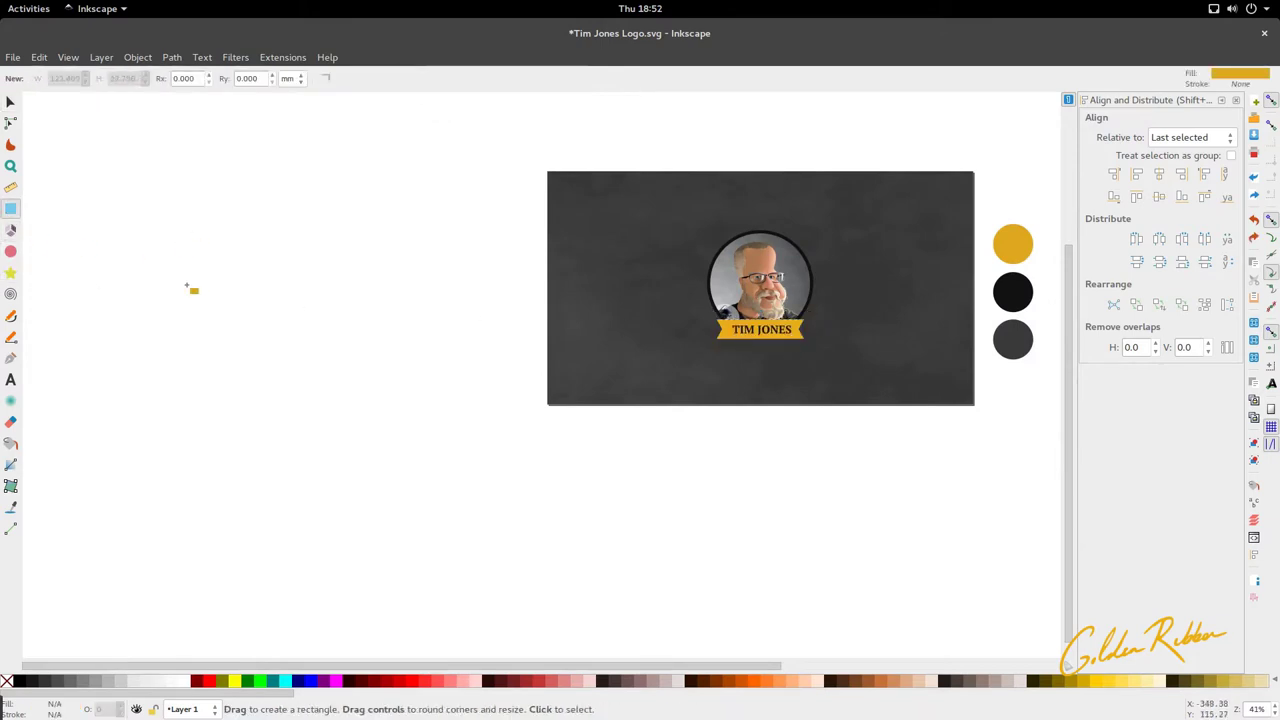
left_click_drag(184, 299, 401, 334)
key("s")
scroll(402, 337, "up", 2, "ctrl")
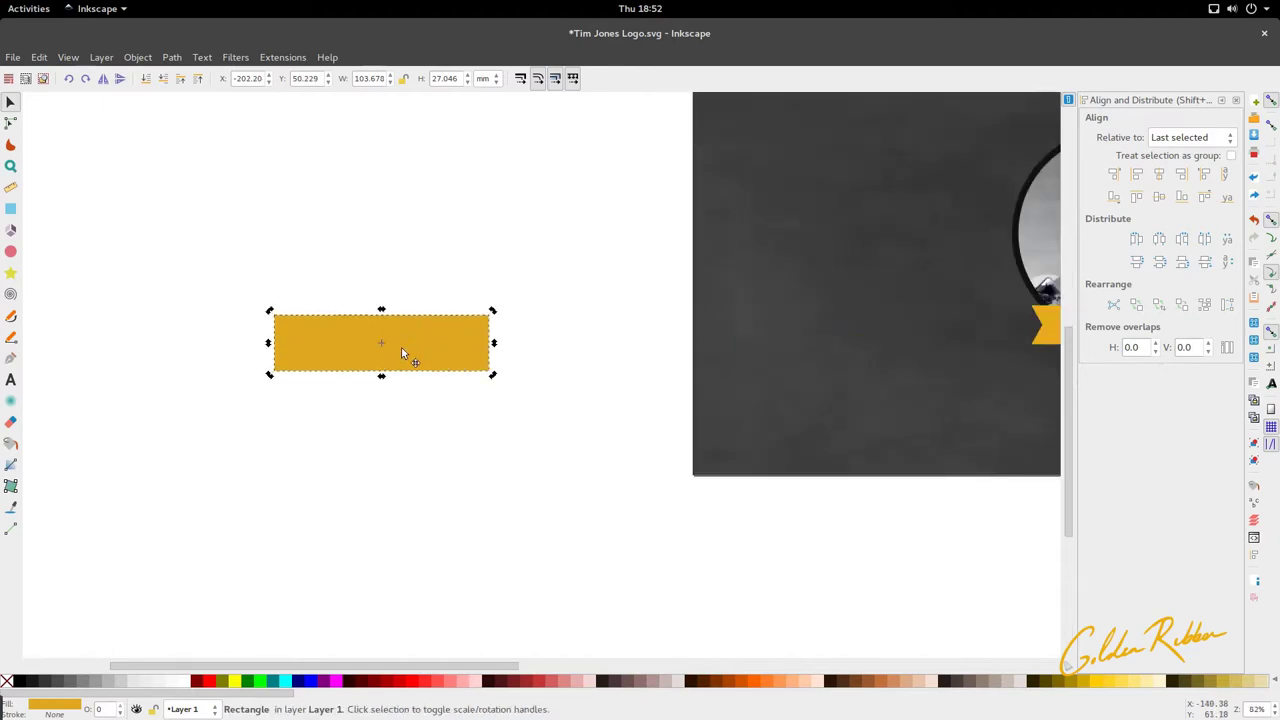
key("r")
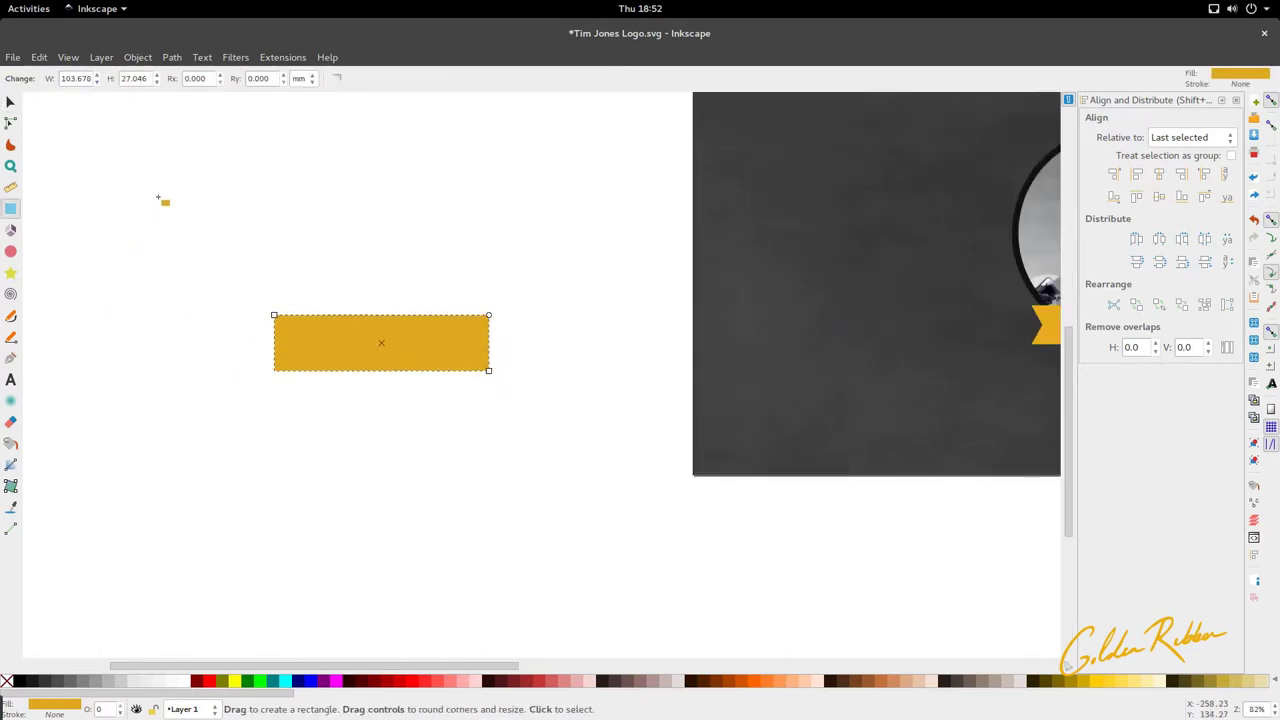
Step: Convert the rectangle into an editable path with Path > Object to Path
left_click(172, 57)
left_click(180, 77)
key("s")
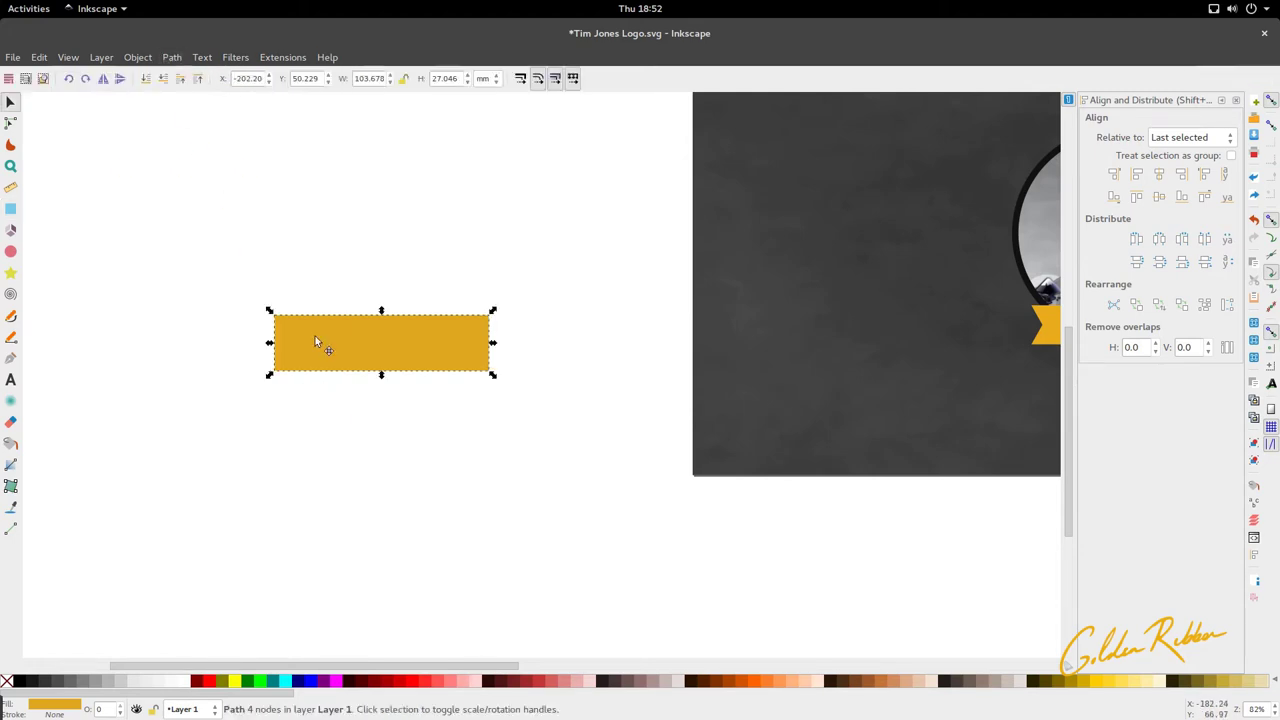
key("n")
Step: Insert a middle node on each short end of the rectangle and select both
left_click_drag(253, 408, 289, 246)
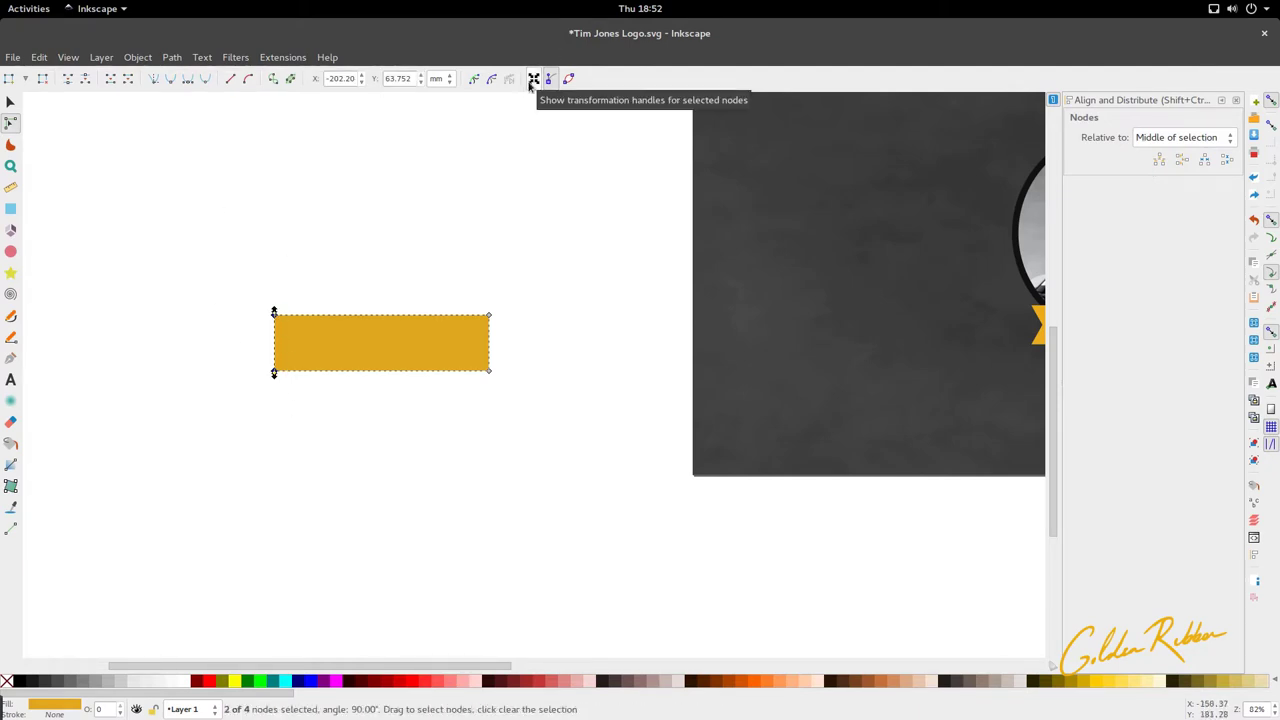
left_click(531, 82)
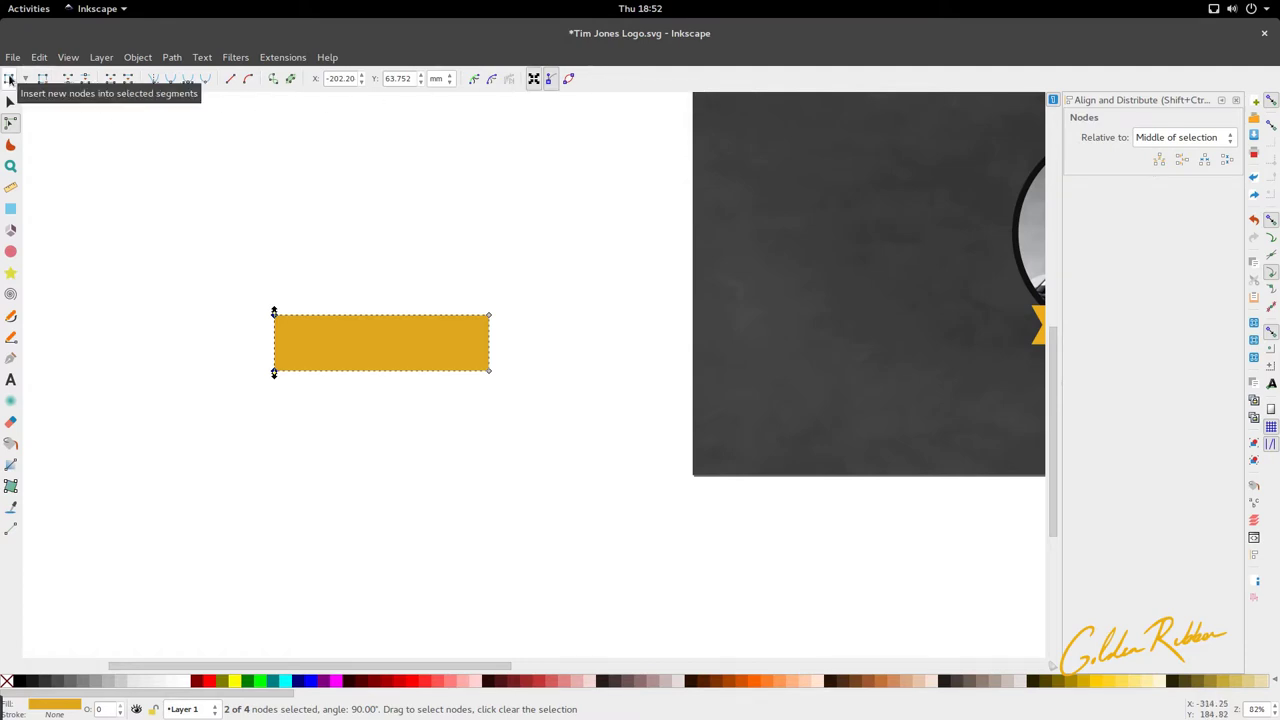
left_click(8, 78)
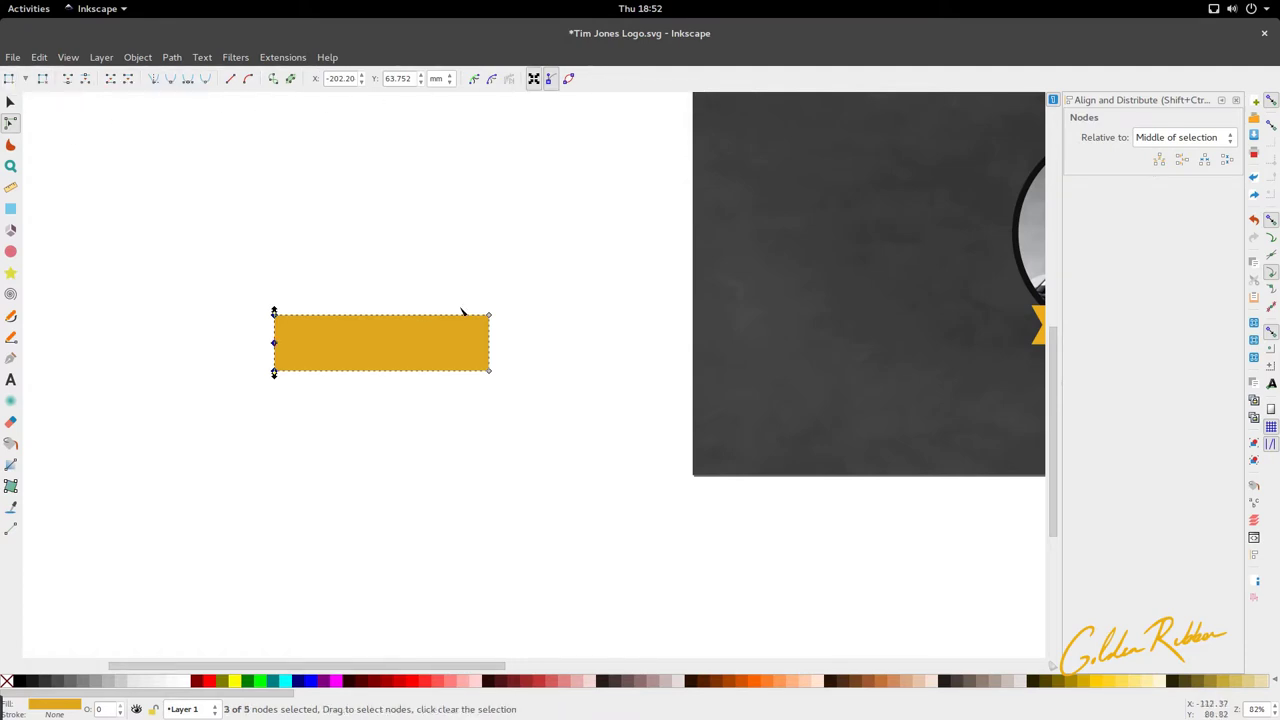
left_click_drag(486, 287, 555, 456)
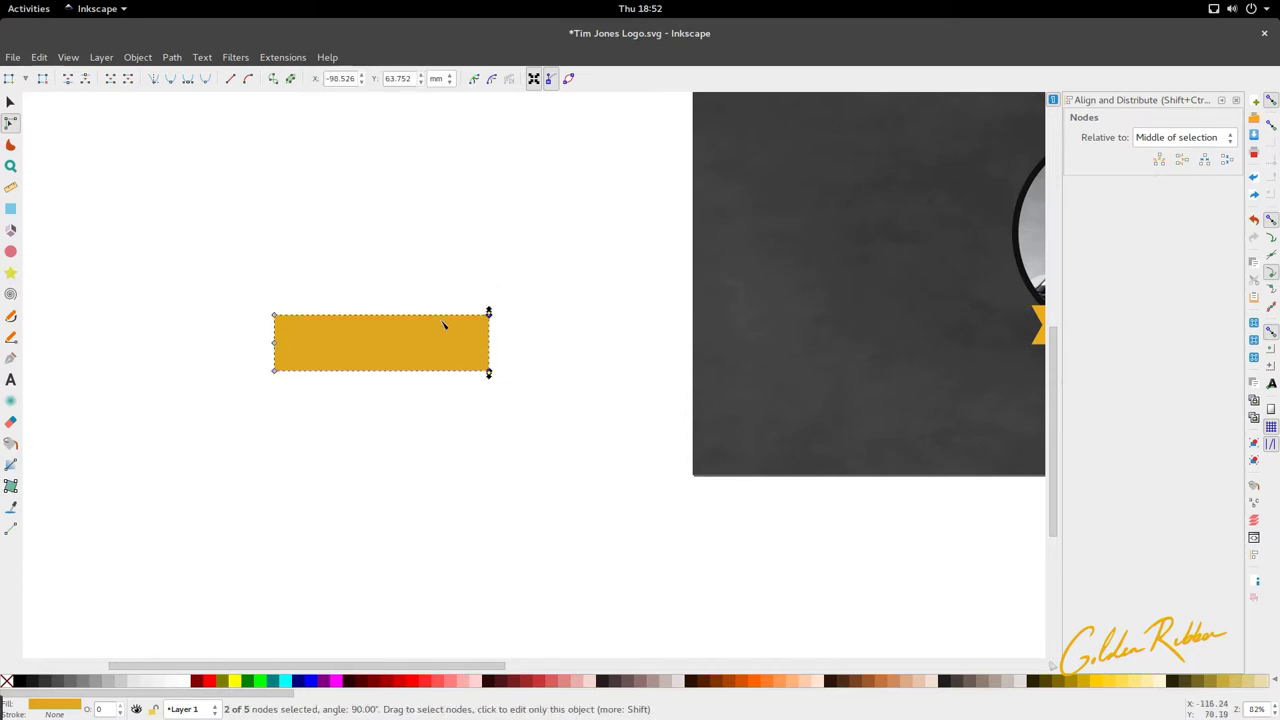
left_click(262, 344)
left_click_drag(262, 344, 478, 347)
Step: Place a copy of the portrait above the new notched ribbon
key("s")
scroll(474, 380, "down", 3, "ctrl")
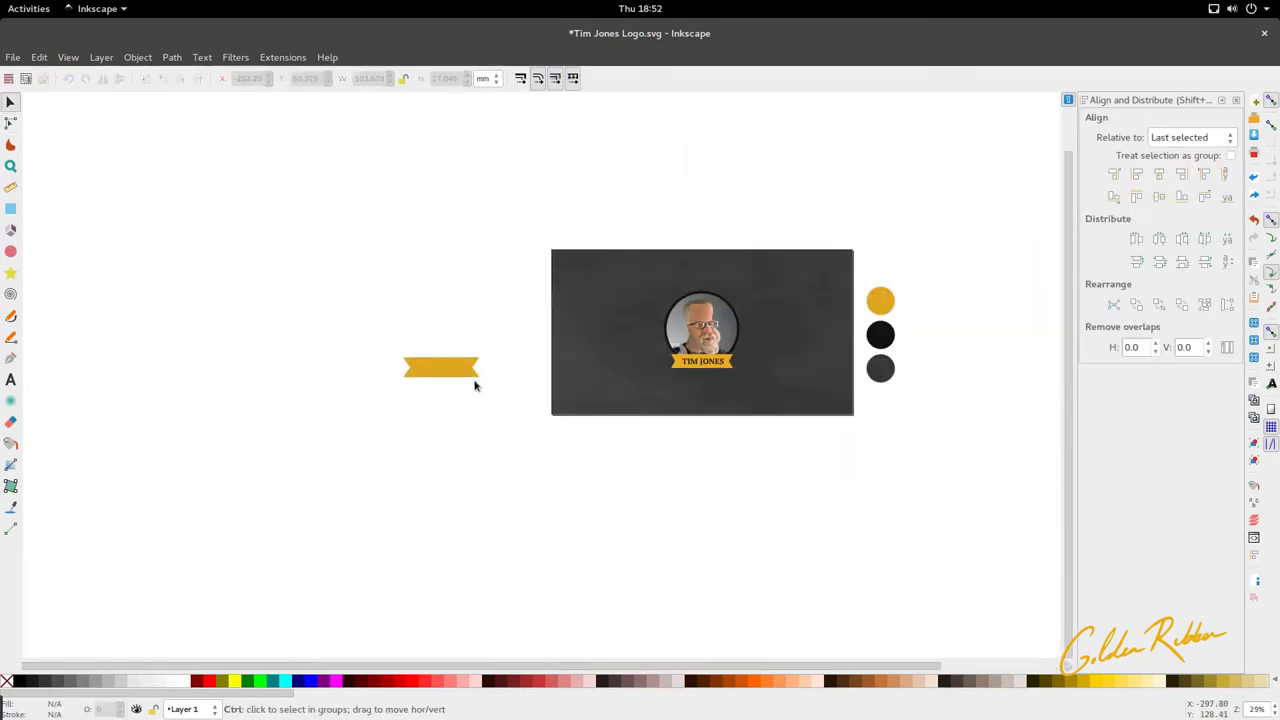
scroll(474, 380, "up", 2, "ctrl")
key("Escape")
left_click(470, 370)
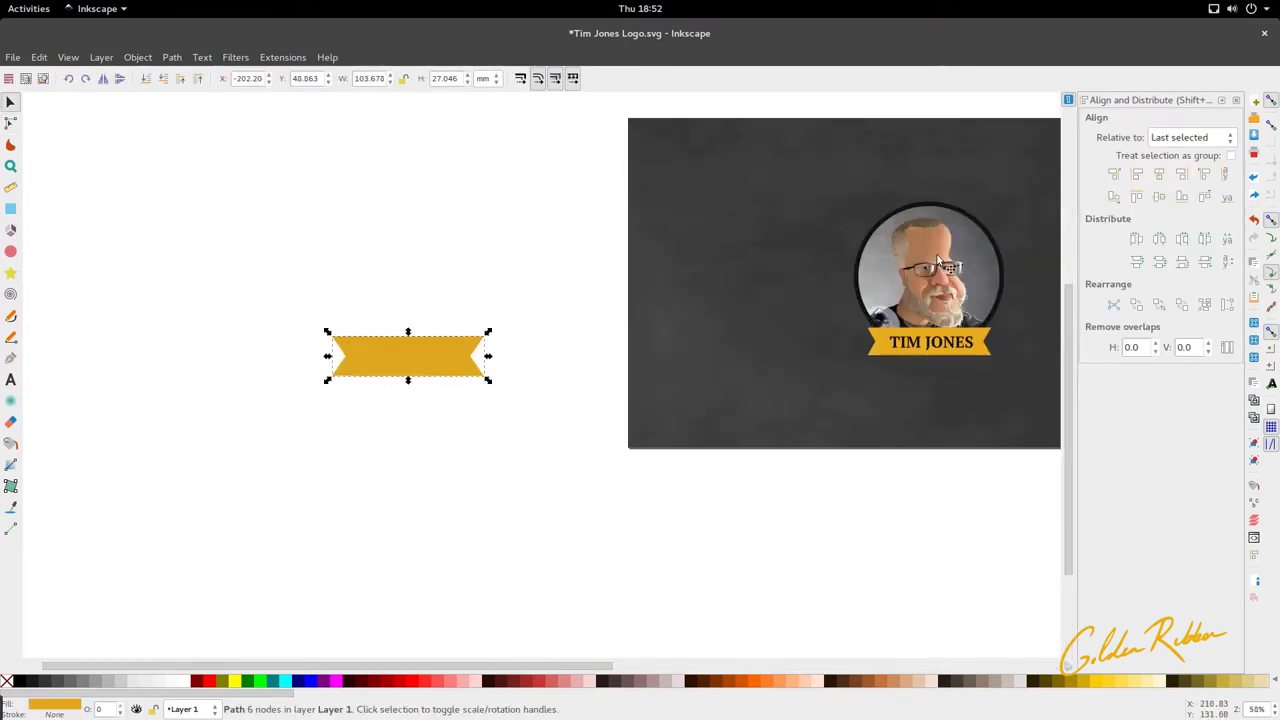
left_click_drag(985, 291, 458, 299)
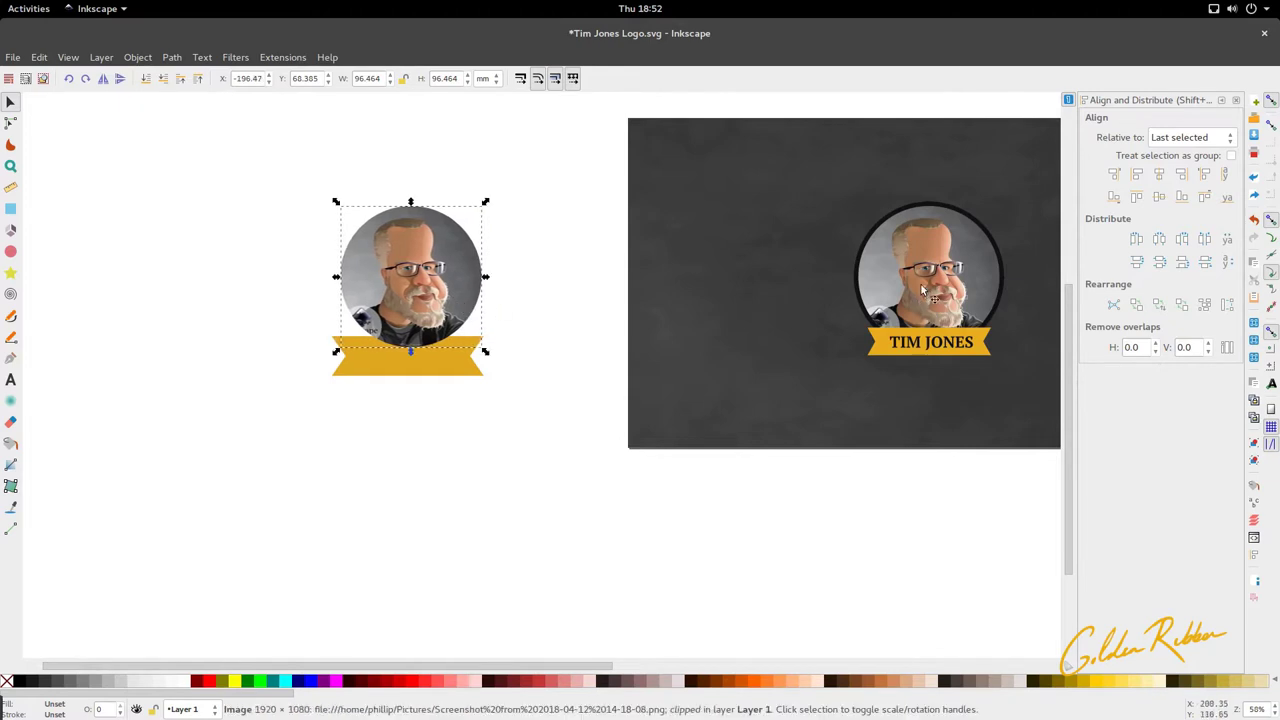
Step: Move the logo's black circle onto the ribbon behind the portrait, then delete it
left_click(946, 205)
left_click_drag(946, 203, 422, 249, "ctrl")
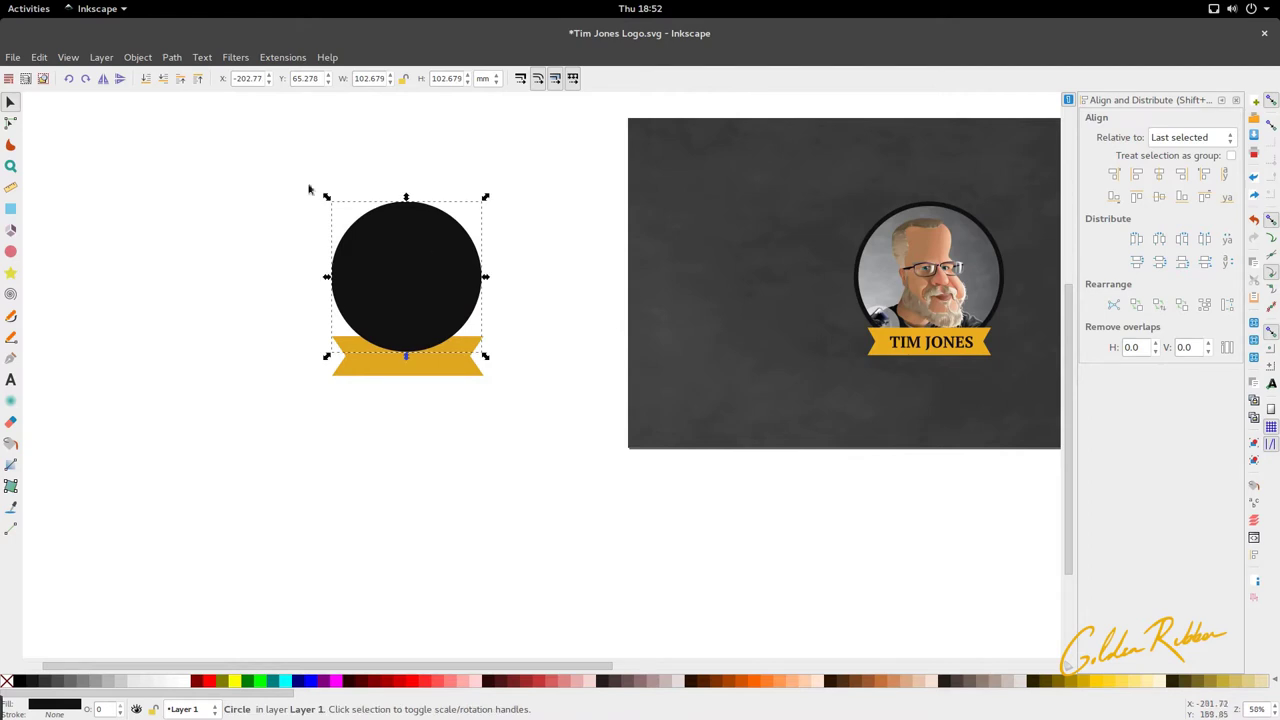
left_click(163, 79)
scroll(404, 340, "up", 2, "ctrl")
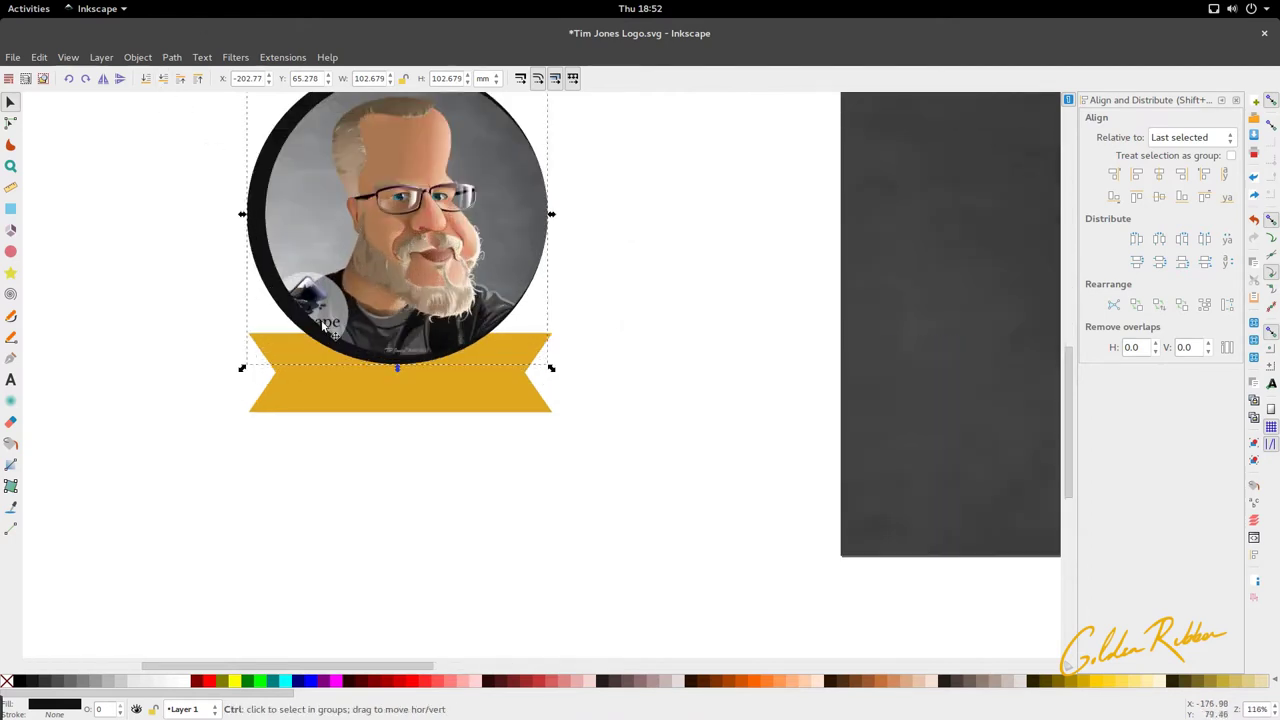
left_click_drag(263, 276, 265, 273)
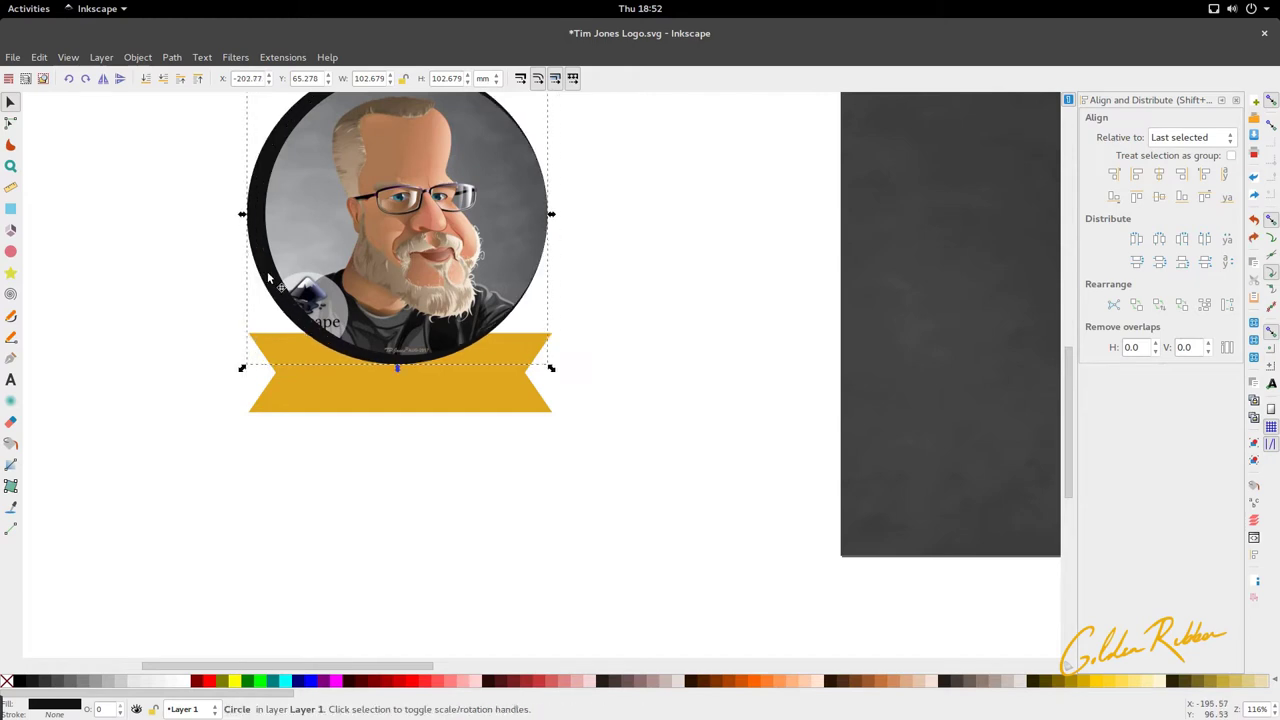
key("Delete")
Step: Draw a large new circle over the ribbon with the Ellipse tool
scroll(265, 273, "up", 1)
key("e")
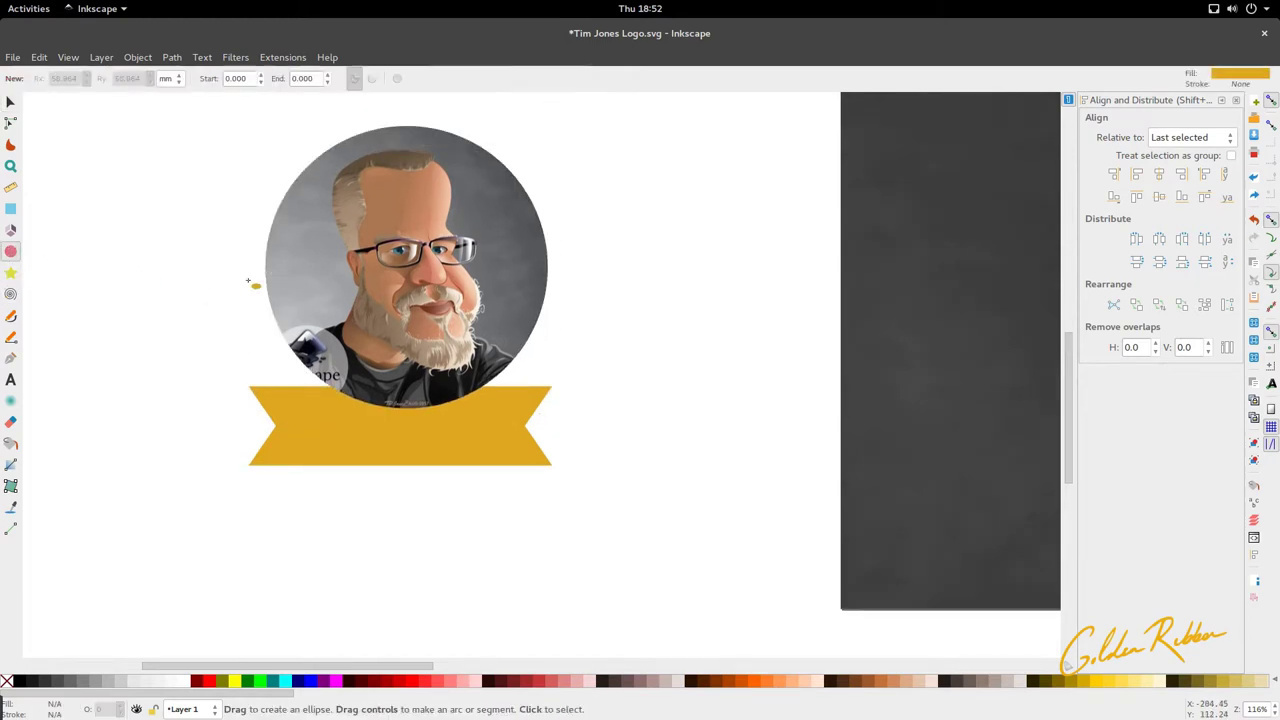
left_click_drag(360, 212, 566, 400, "ctrl")
key("s")
scroll(500, 340, "down", 3, "ctrl")
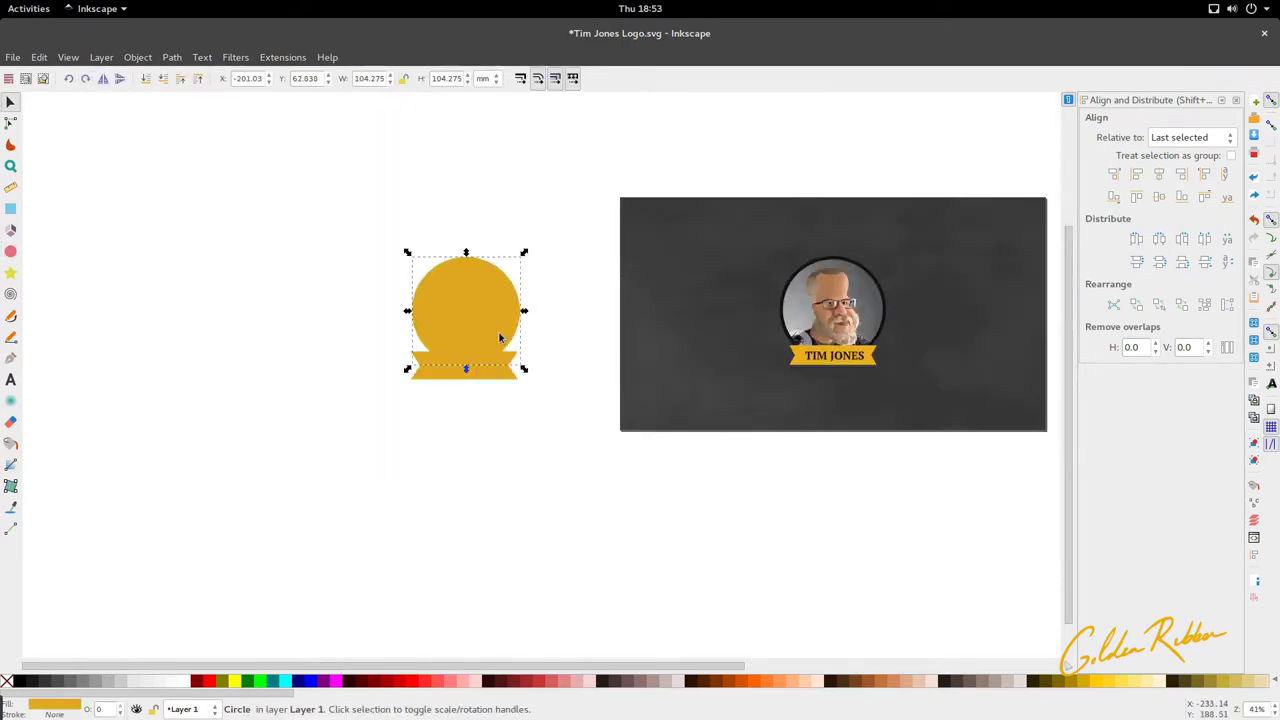
key("d")
scroll(847, 340, "right", 6, "shift")
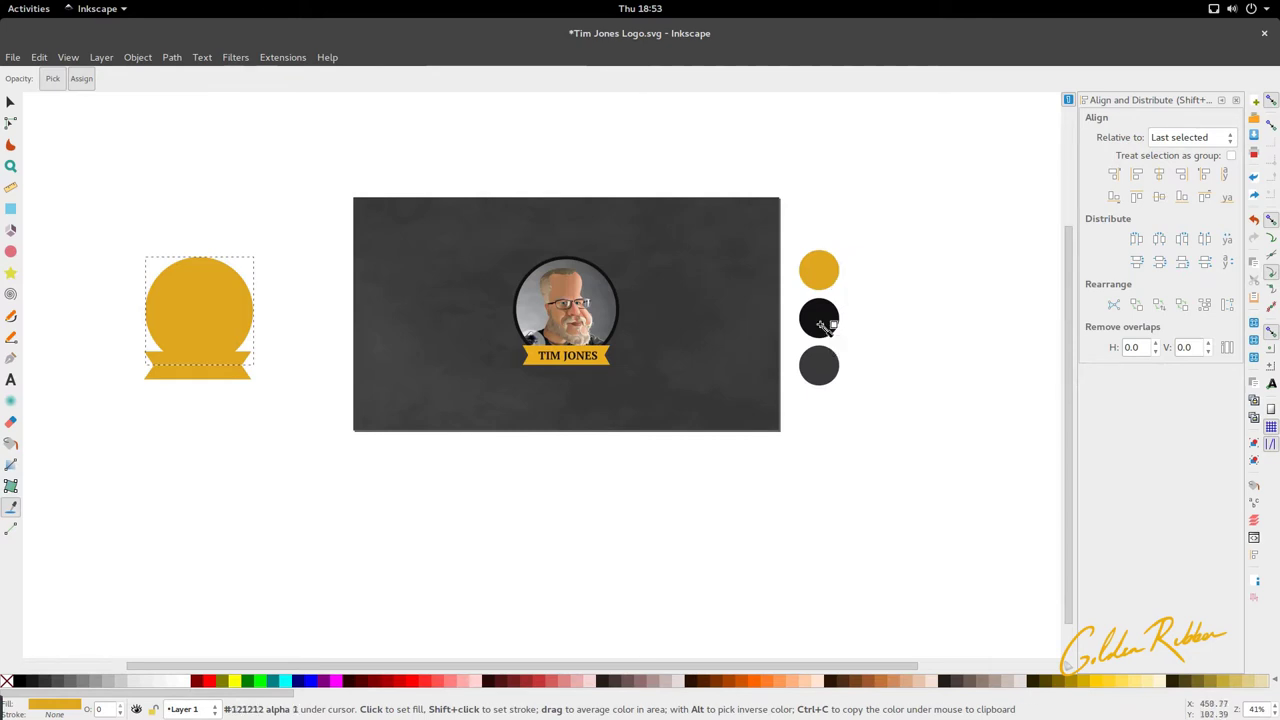
Step: Fill the new circle black and lower it behind the portrait
left_click(819, 320)
scroll(750, 342, "left", 5, "shift")
key("s")
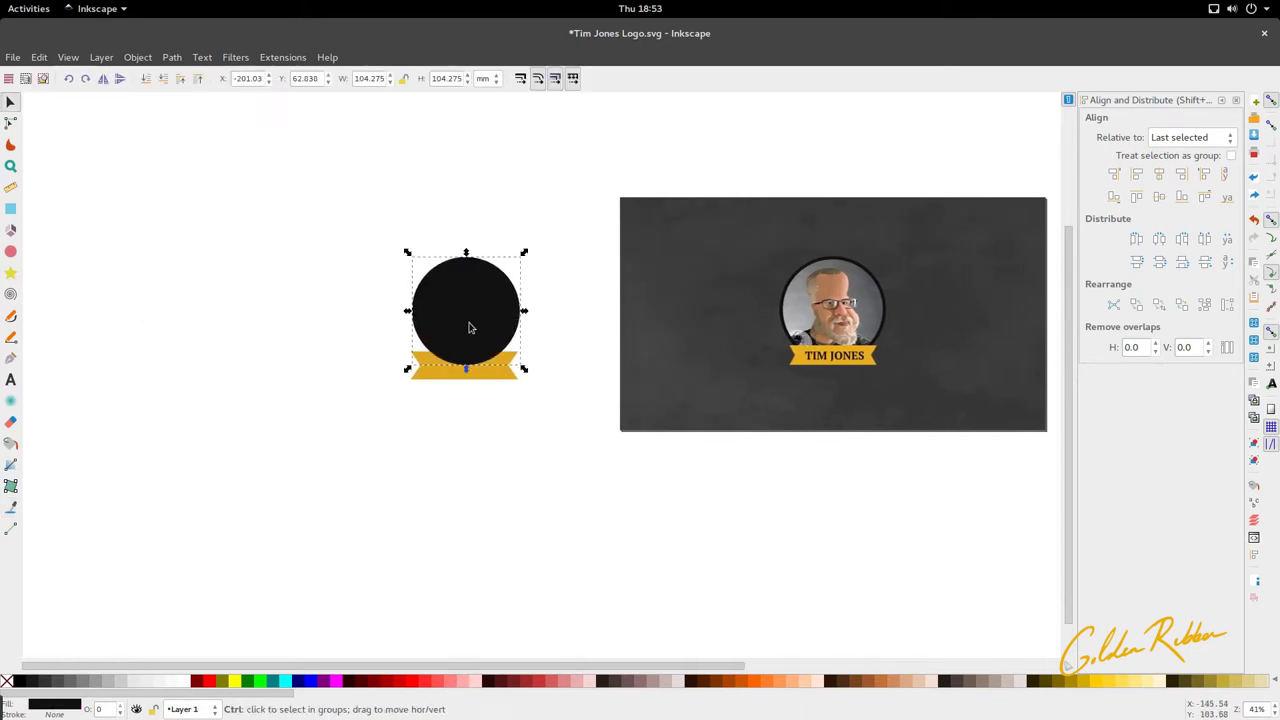
scroll(474, 332, "up", 3, "ctrl")
left_click(163, 82)
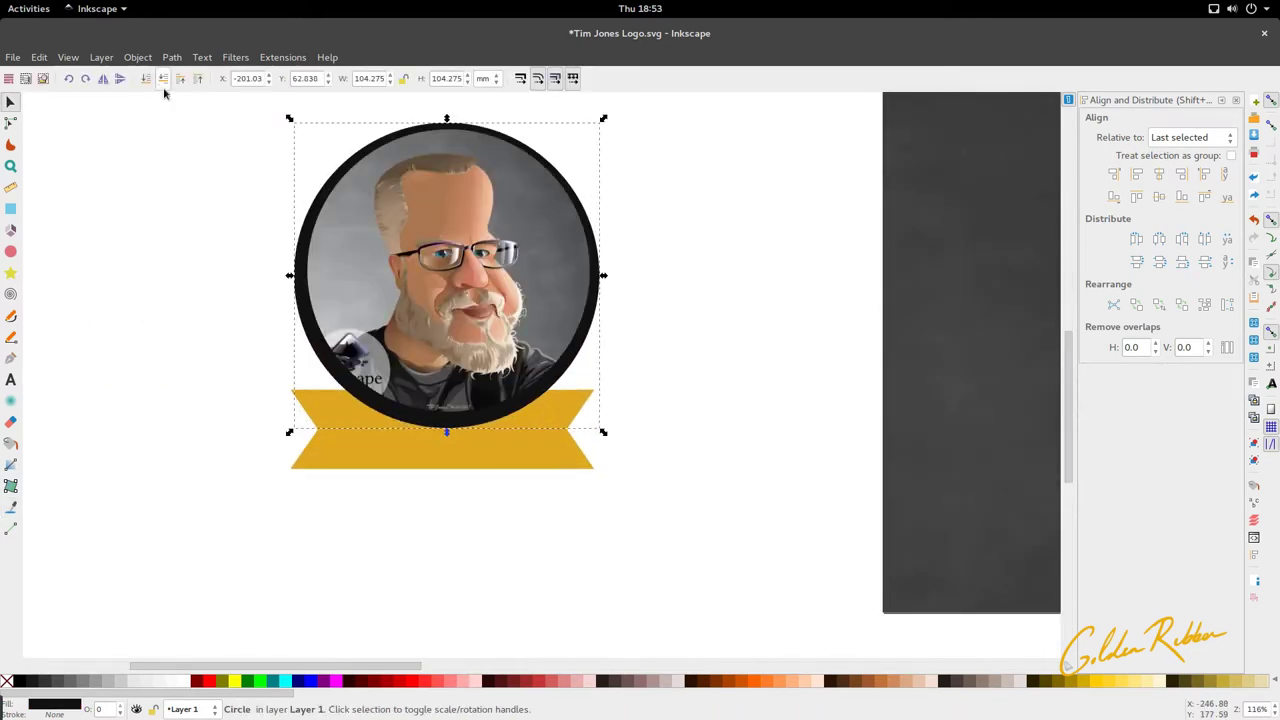
Step: Centre the photo within the circle using Align and Distribute, then zoom out
scroll(488, 280, "down", 2, "ctrl")
scroll(488, 280, "up", 1, "ctrl")
scroll(488, 280, "up", 1, "ctrl")
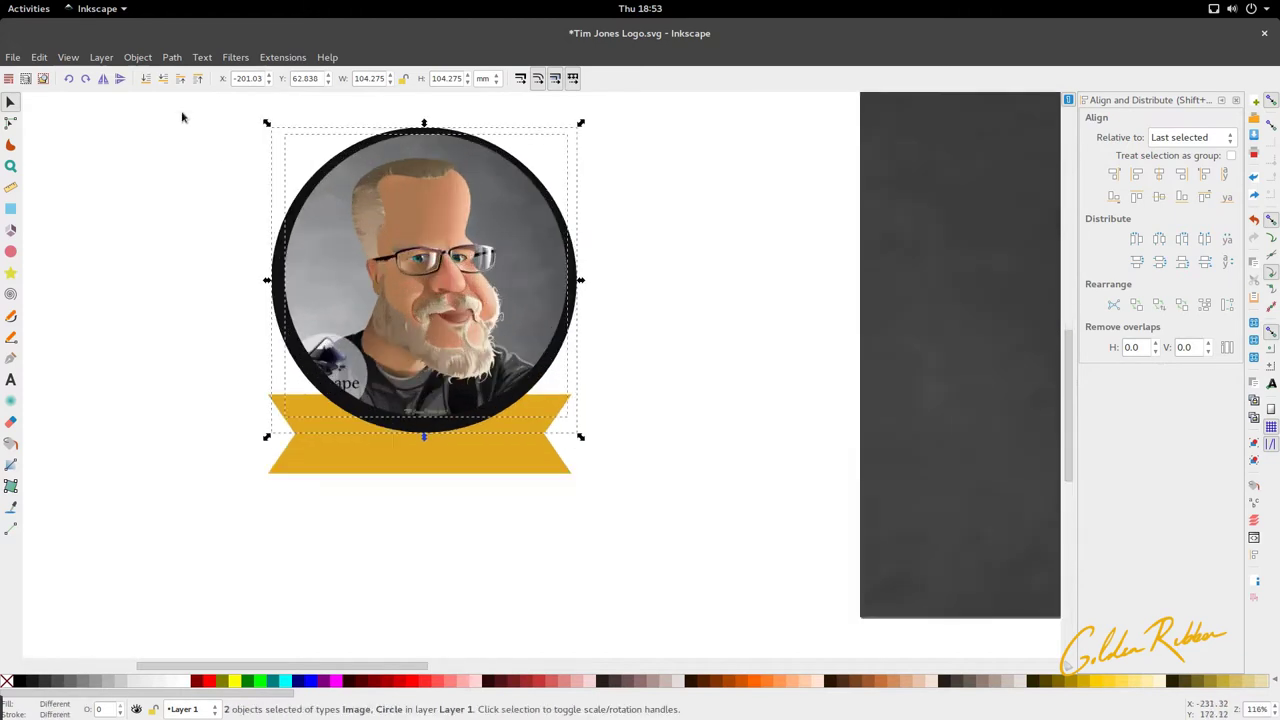
left_click(172, 57)
mouse_move(136, 60)
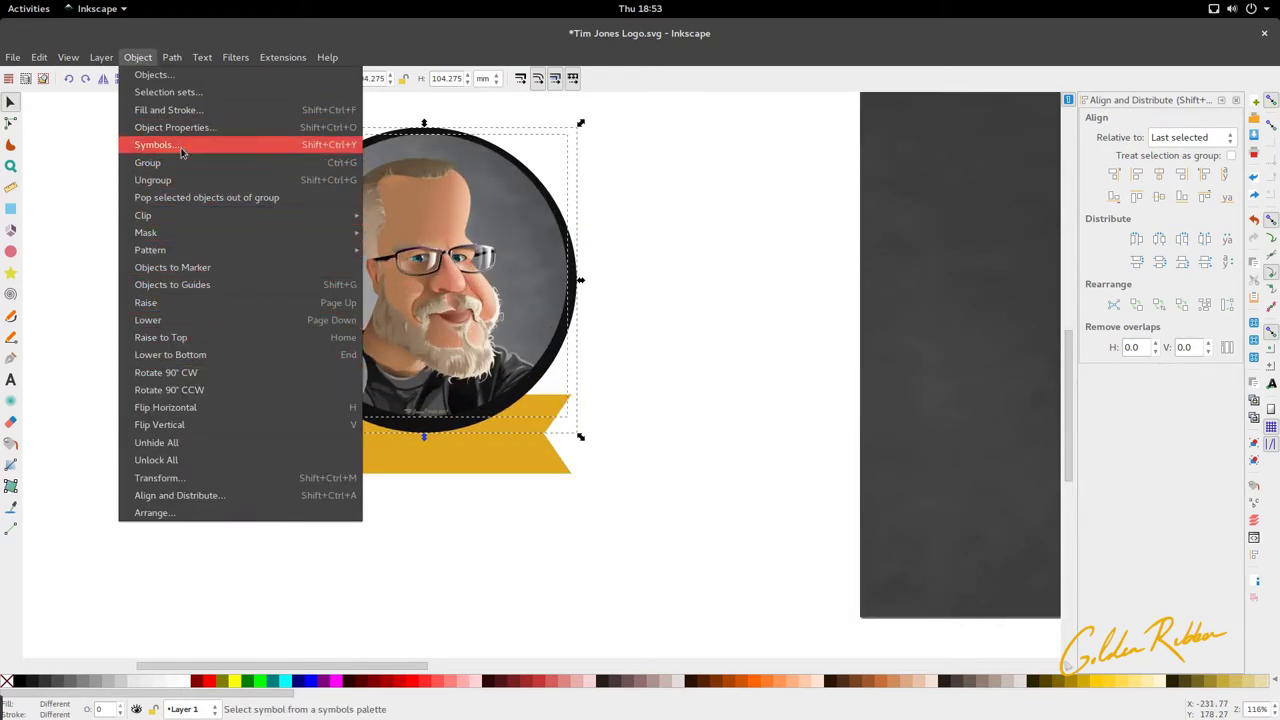
left_click(180, 495)
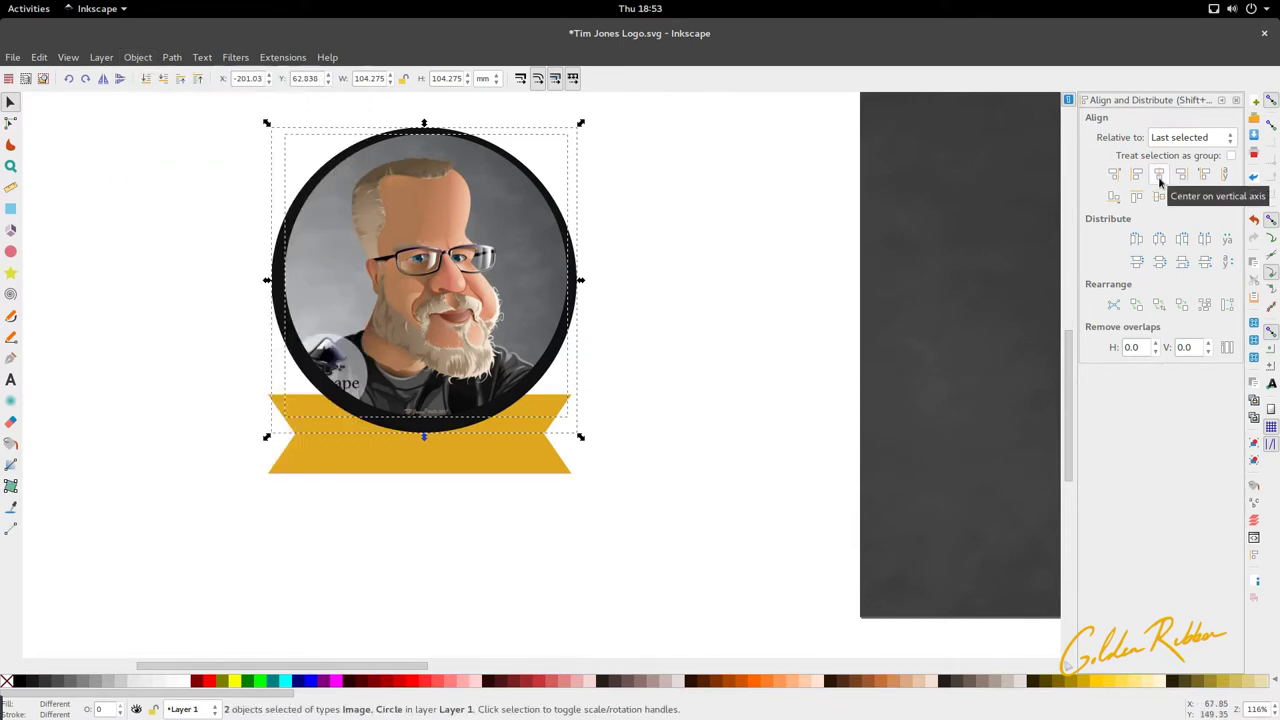
left_click(1159, 176)
left_click(1157, 205)
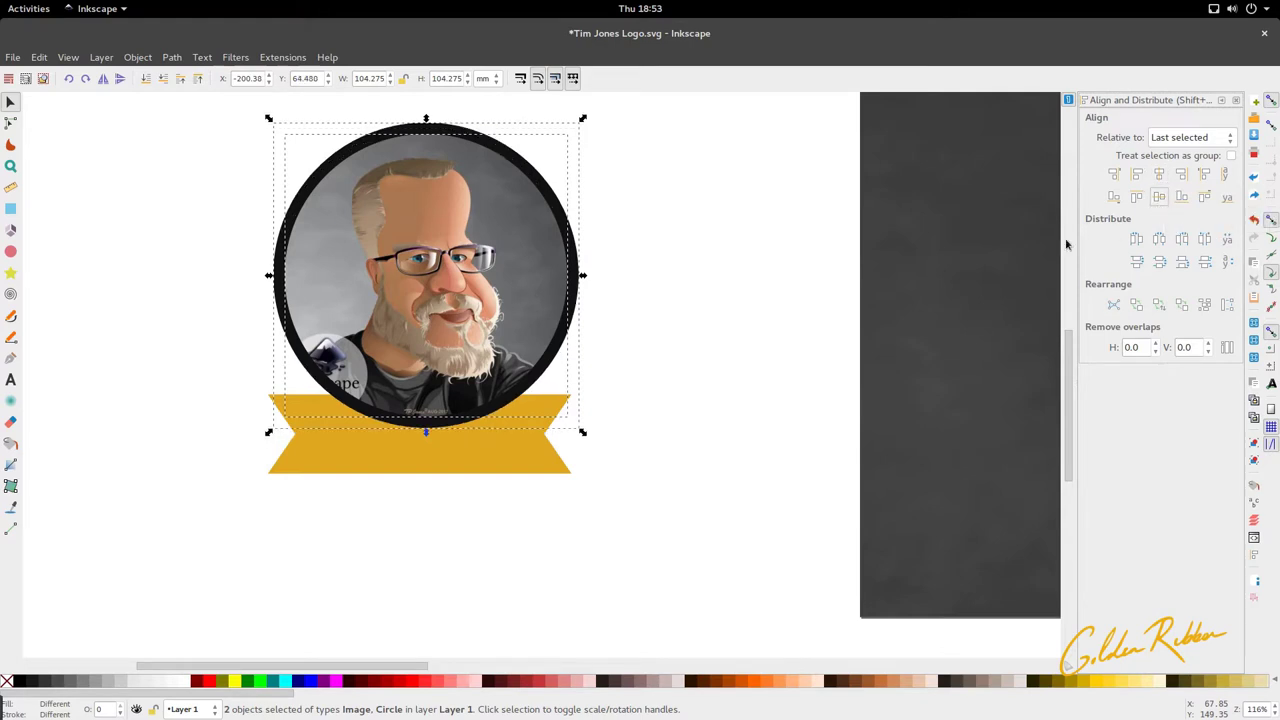
left_click(686, 317)
key("2")
left_click(507, 397)
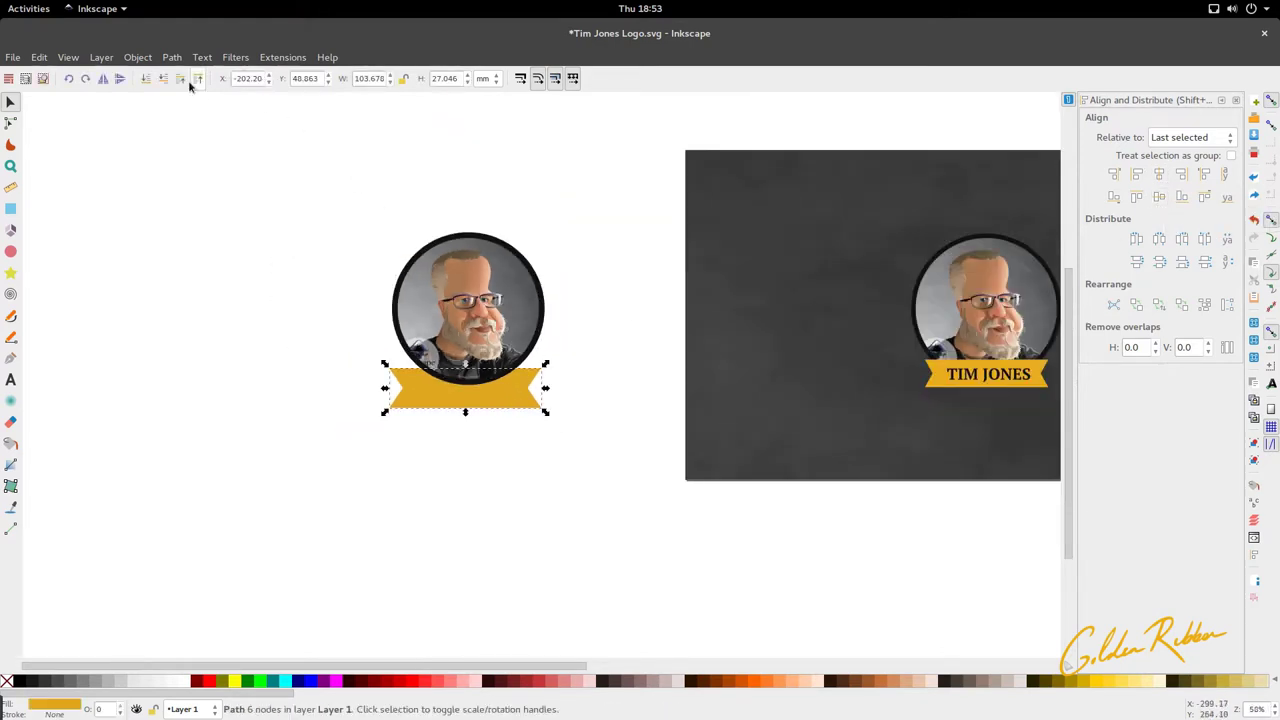
left_click(448, 415)
scroll(470, 405, "up", 1, "ctrl")
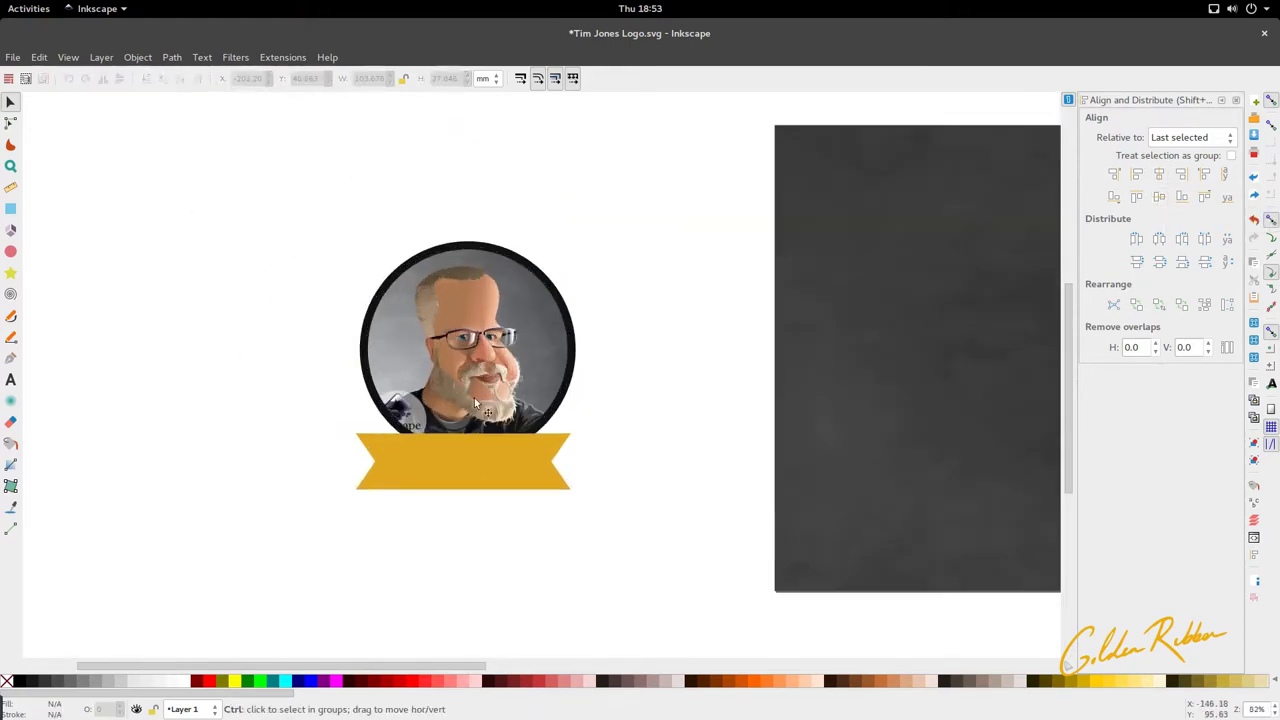
scroll(478, 403, "up", 1, "ctrl")
left_click(491, 480)
scroll(487, 476, "down", 3, "ctrl")
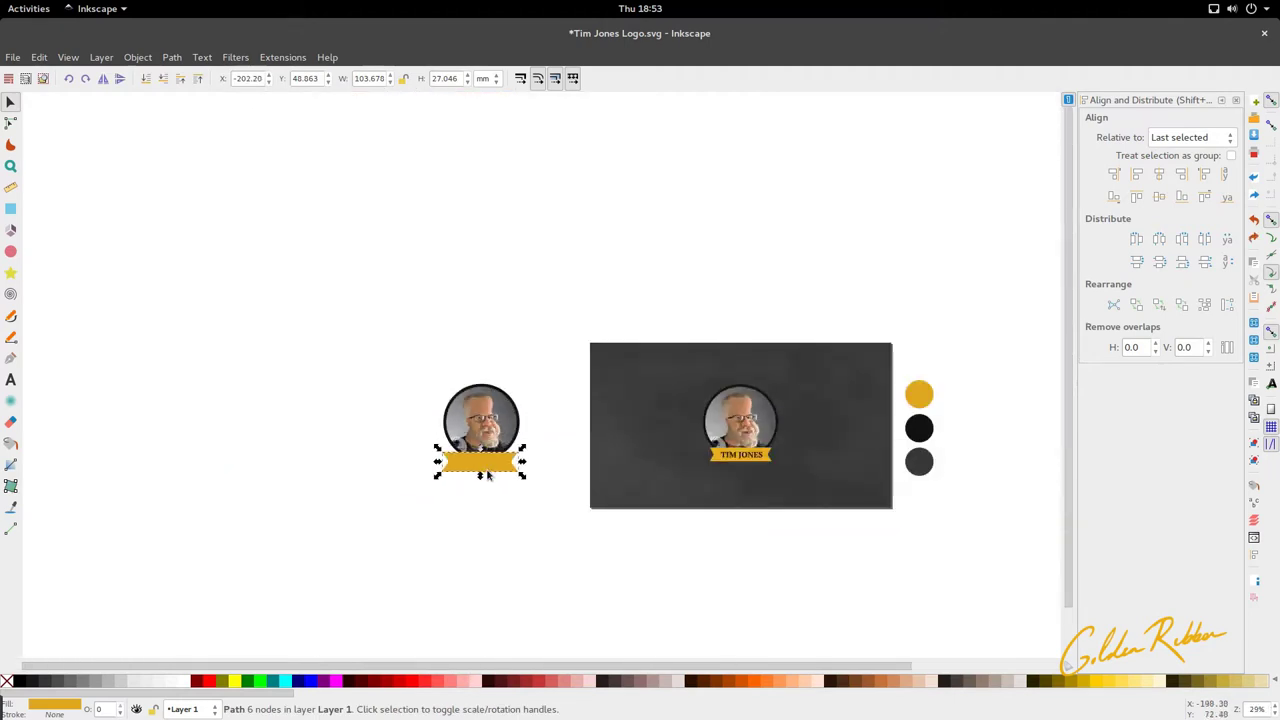
scroll(744, 442, "up", 2, "ctrl")
left_click(739, 483)
left_click_drag(739, 483, 279, 490)
left_click(270, 494)
scroll(270, 494, "up", 2, "ctrl")
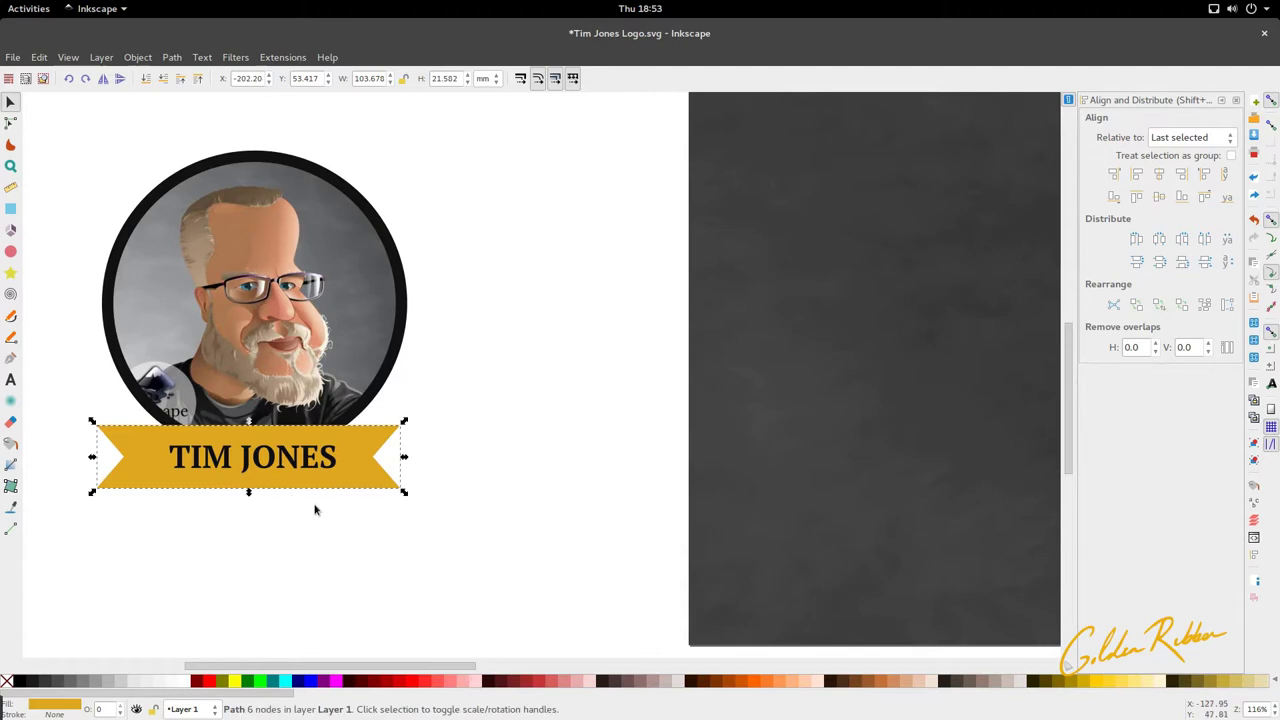
scroll(469, 467, "down", 2, "ctrl")
left_click(469, 471)
left_click(340, 462)
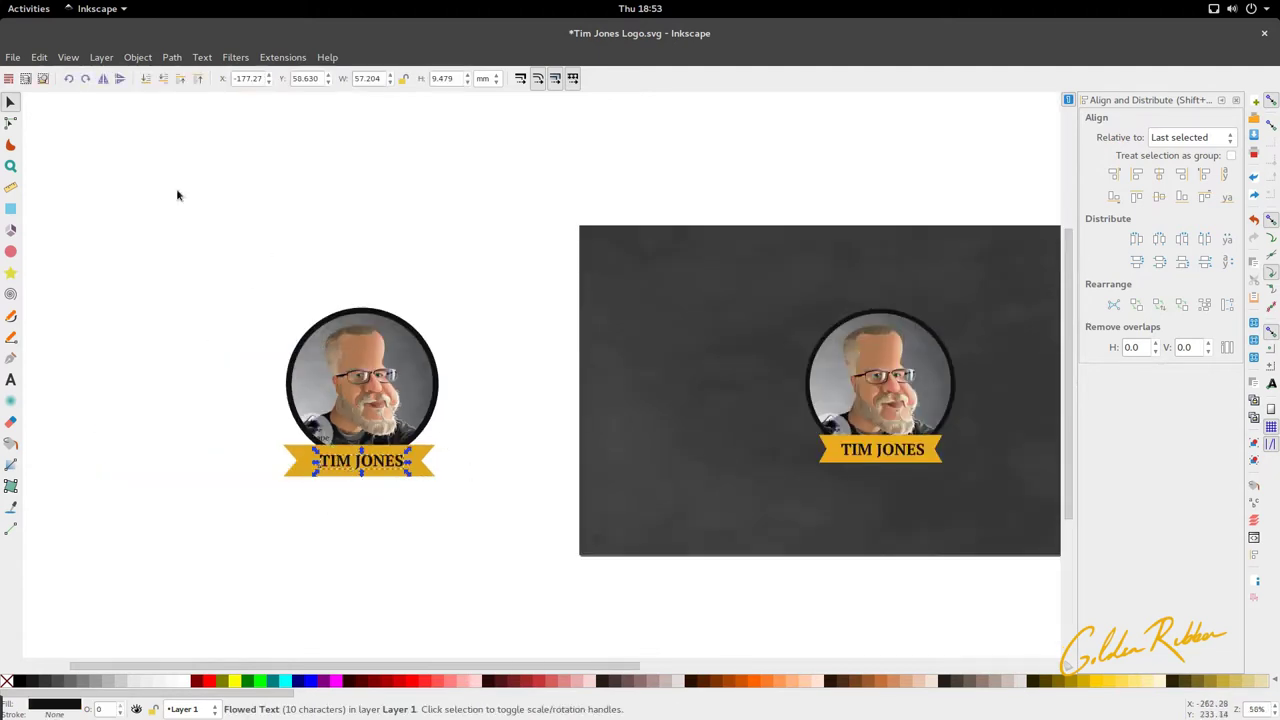
left_click(10, 379)
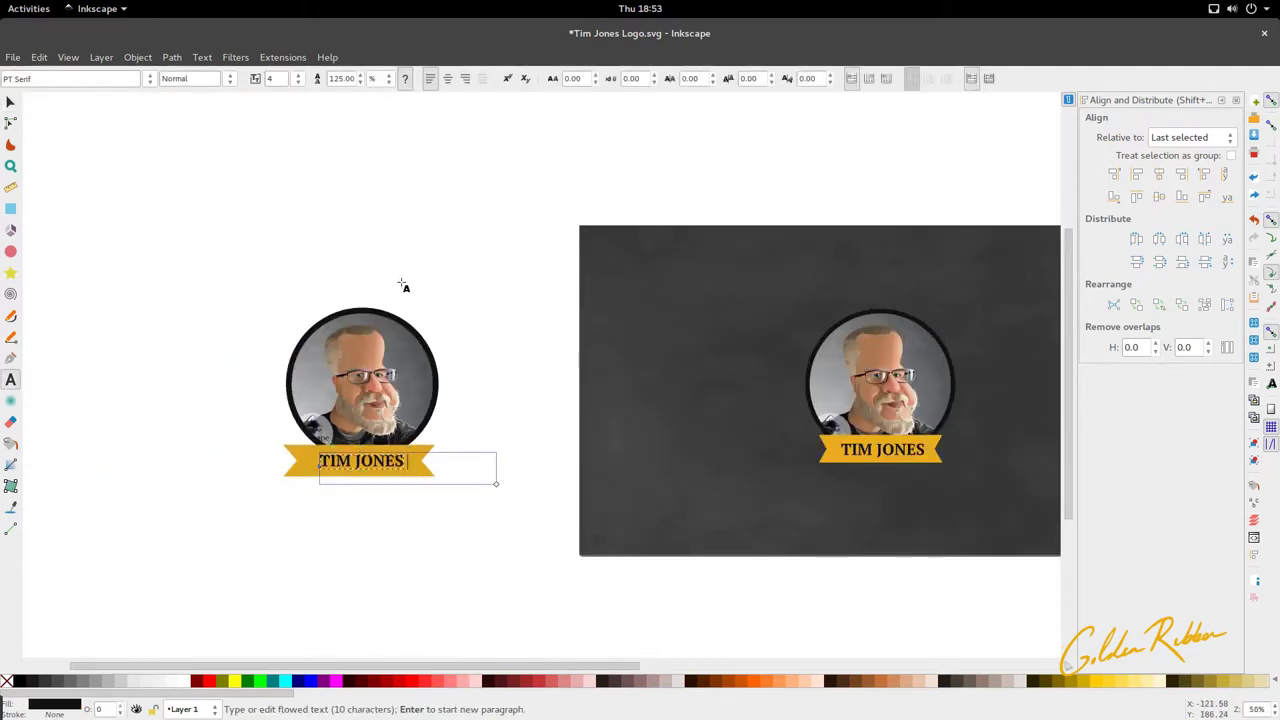
left_click(10, 101)
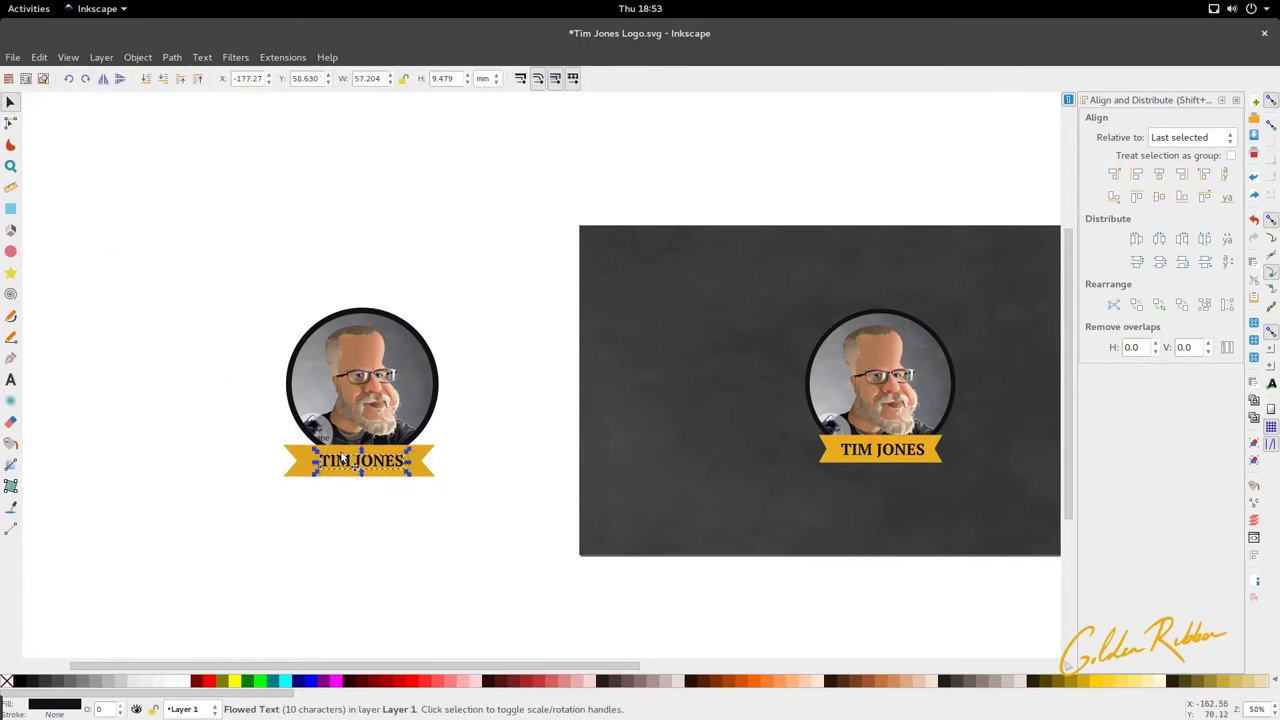
left_click(296, 452)
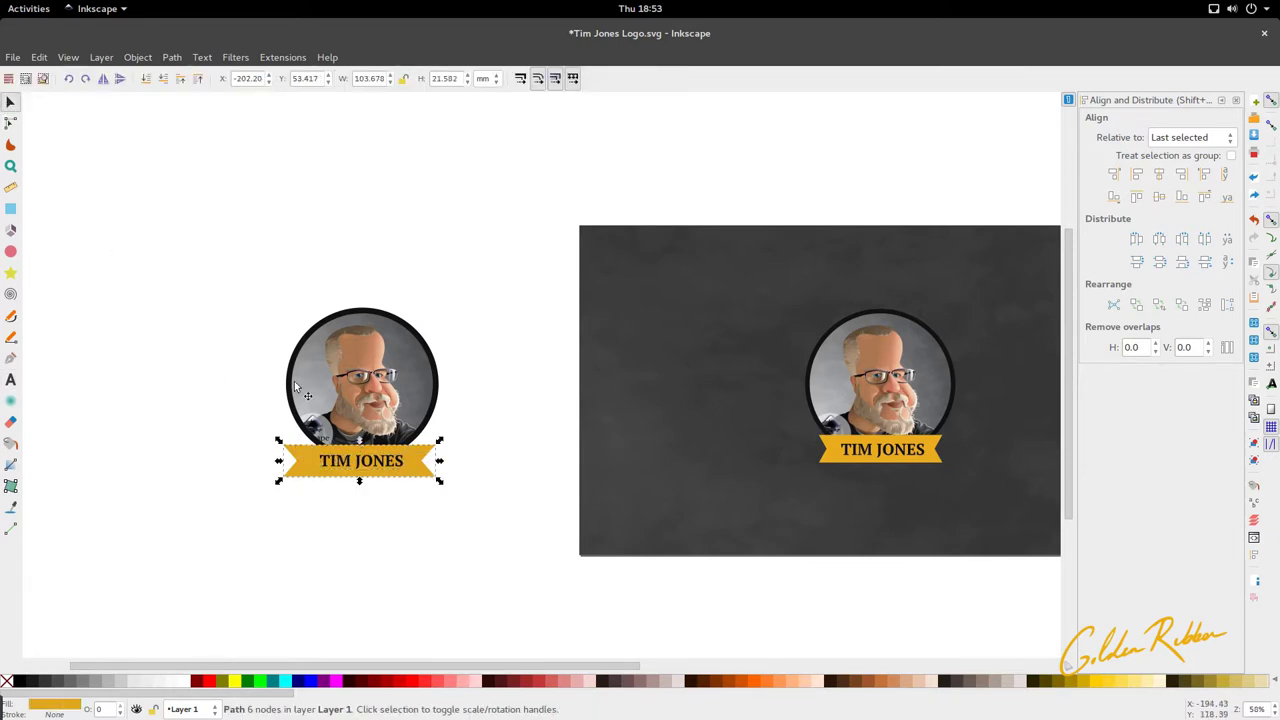
Step: Check the left banner's nodes with the Node tool
scroll(623, 346, "left", 3, "shift")
scroll(470, 420, "down", 2, "ctrl")
scroll(468, 420, "up", 3, "ctrl")
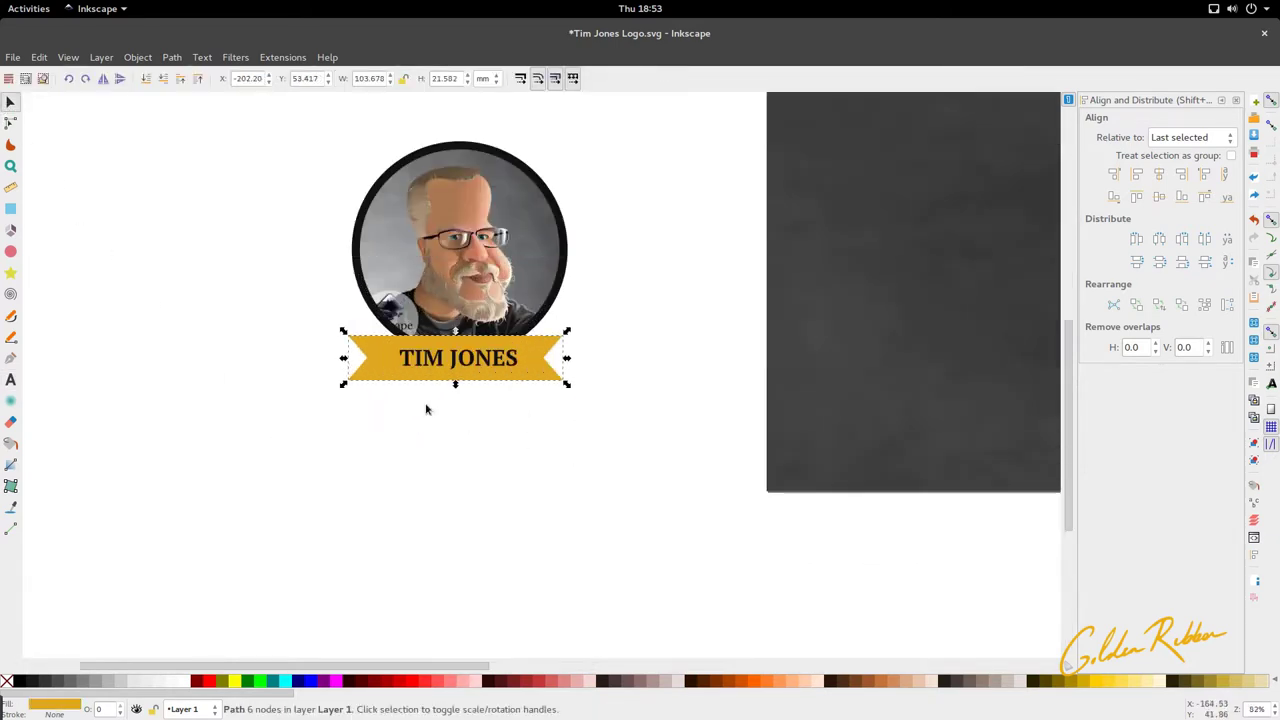
key("n")
scroll(520, 370, "down", 1, "ctrl")
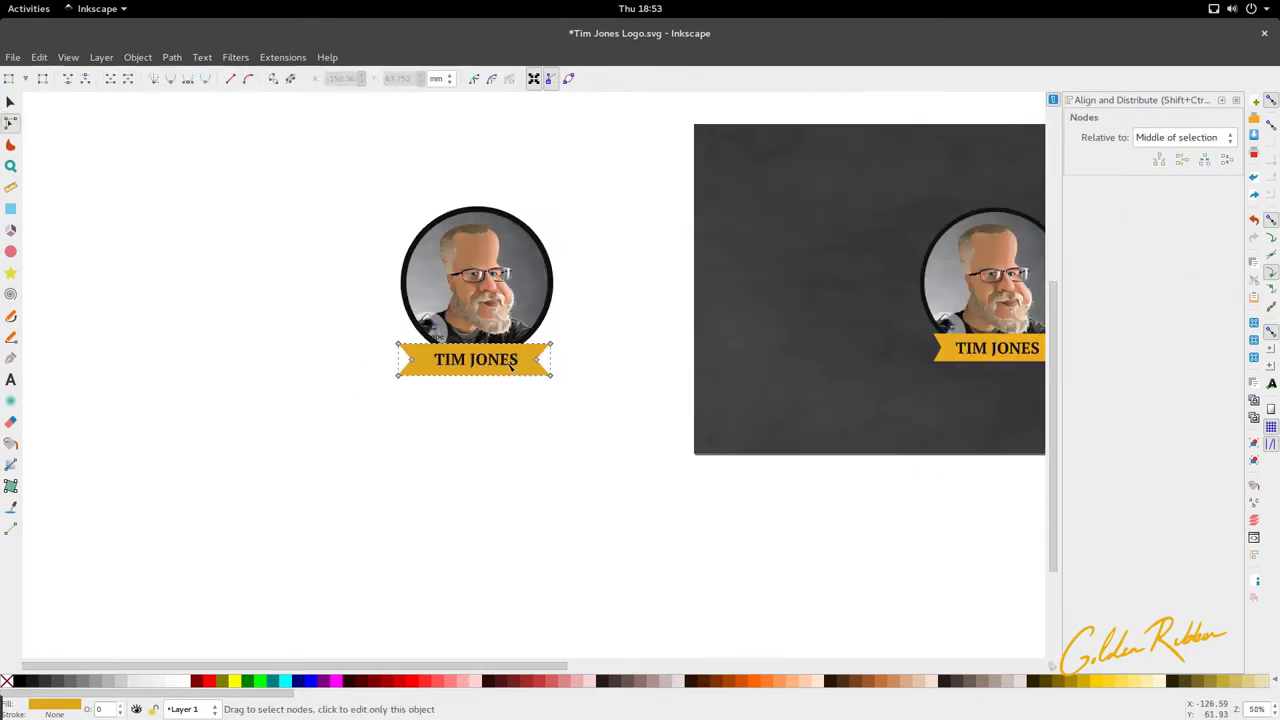
key("s")
scroll(500, 368, "up", 1)
scroll(500, 368, "down", 1, "ctrl")
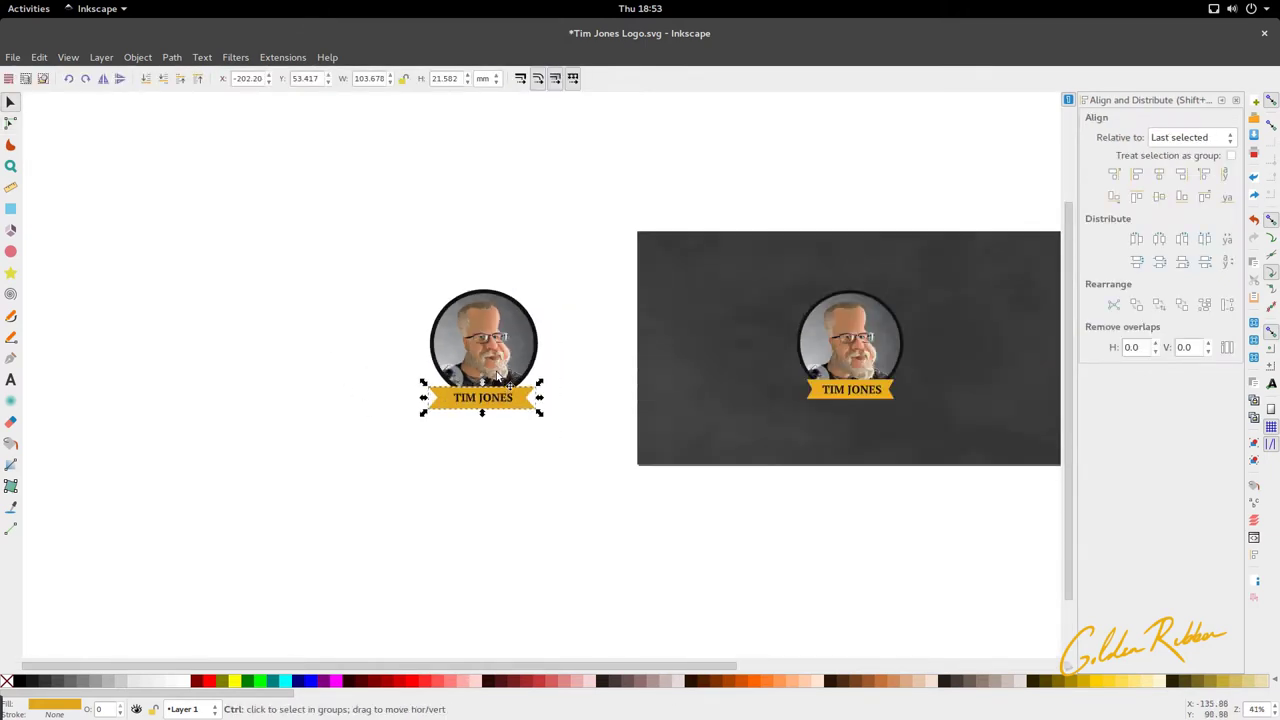
scroll(505, 372, "up", 1, "ctrl")
left_click_drag(380, 192, 587, 413)
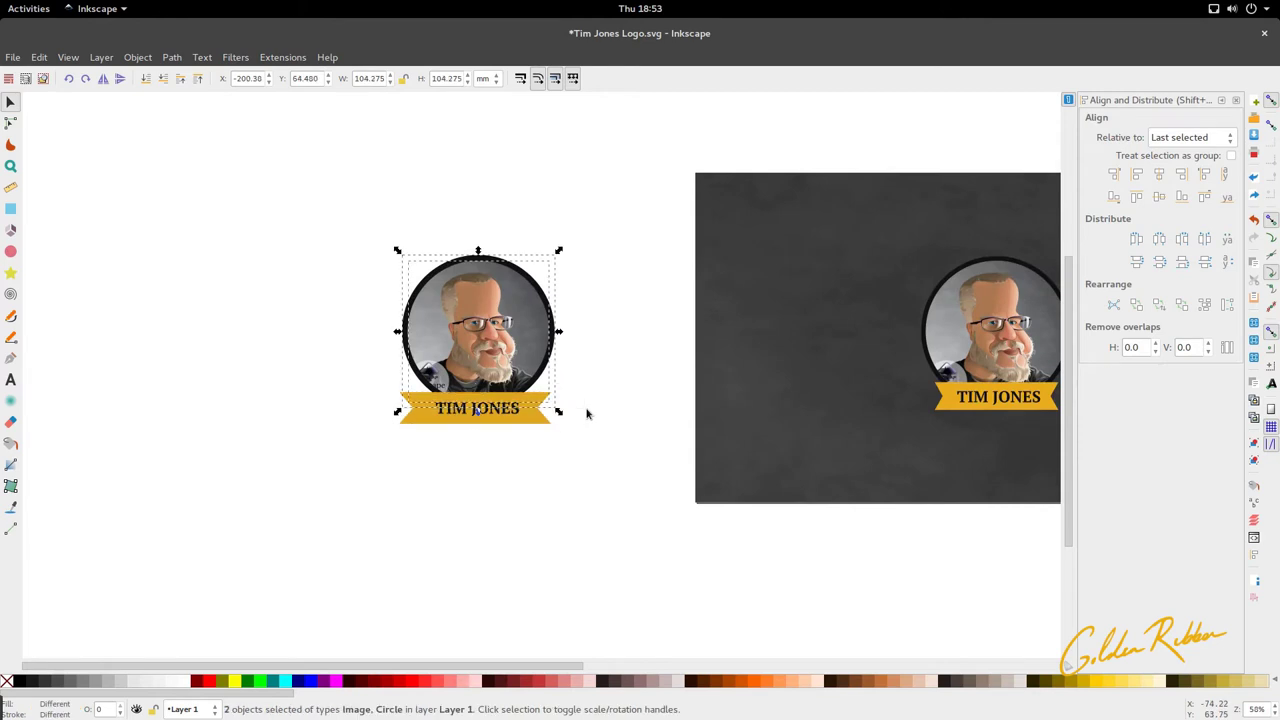
key("Delete")
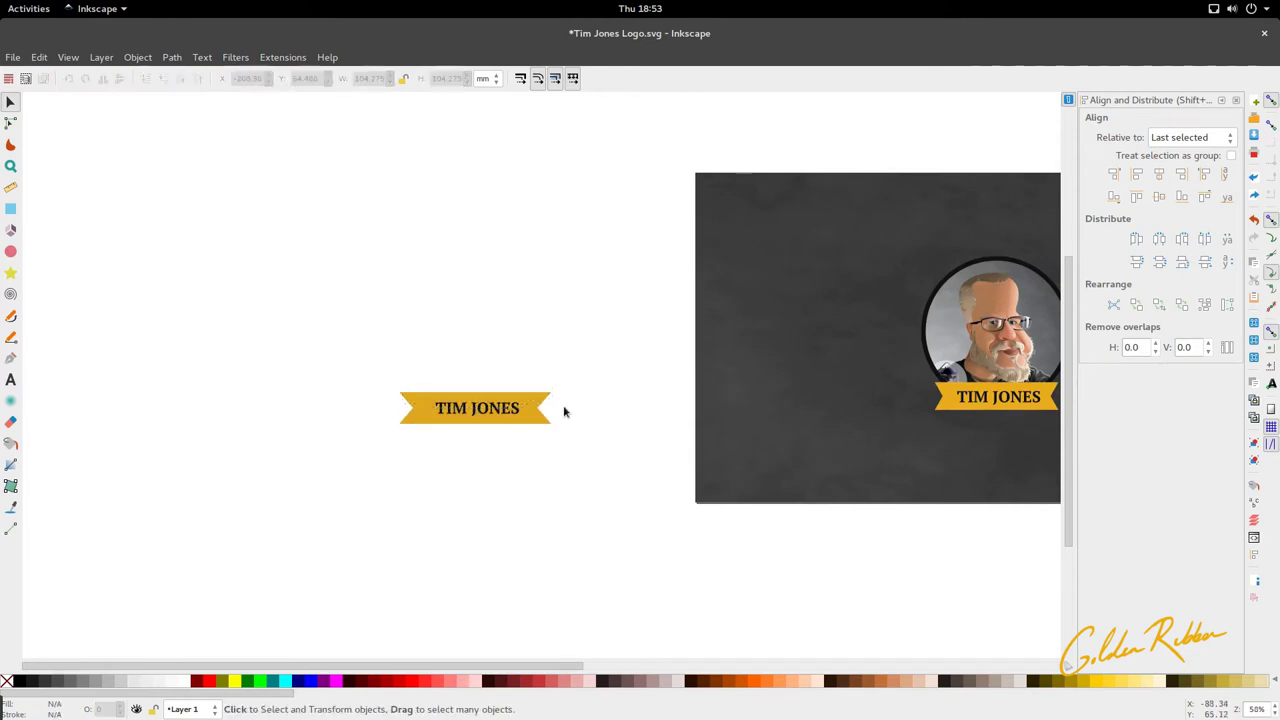
left_click(497, 409)
key("Delete")
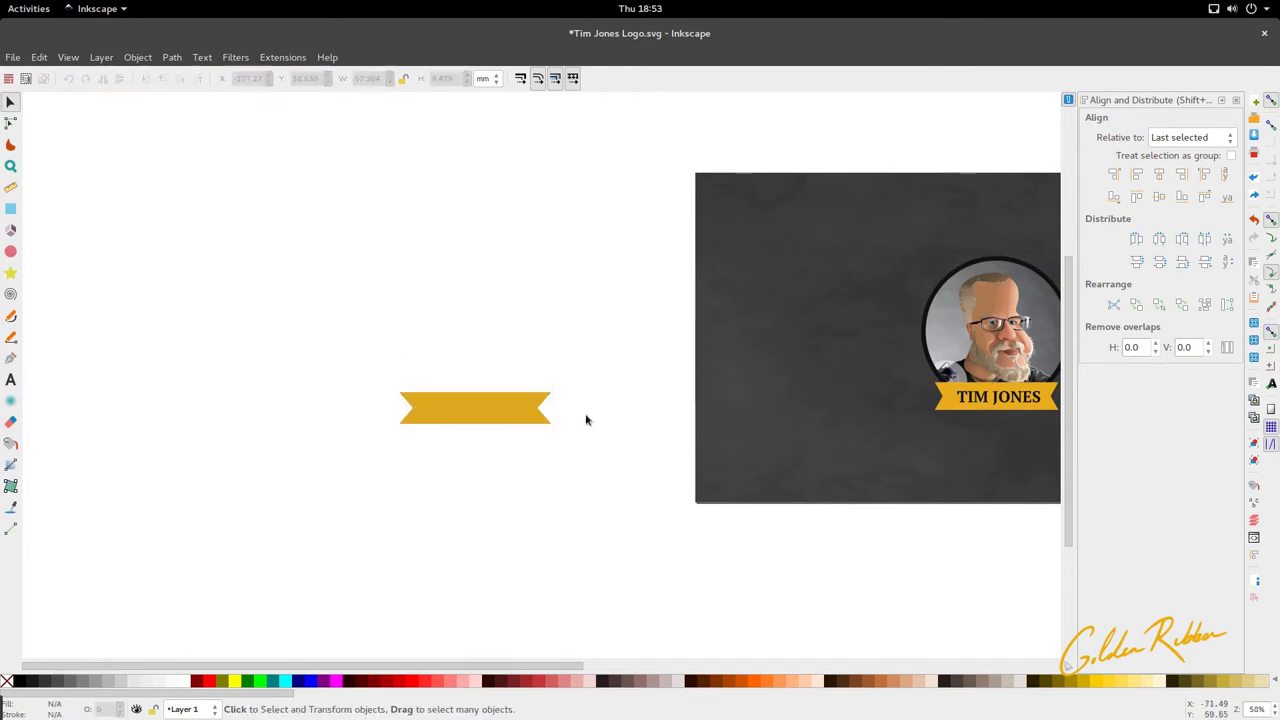
left_click(543, 418)
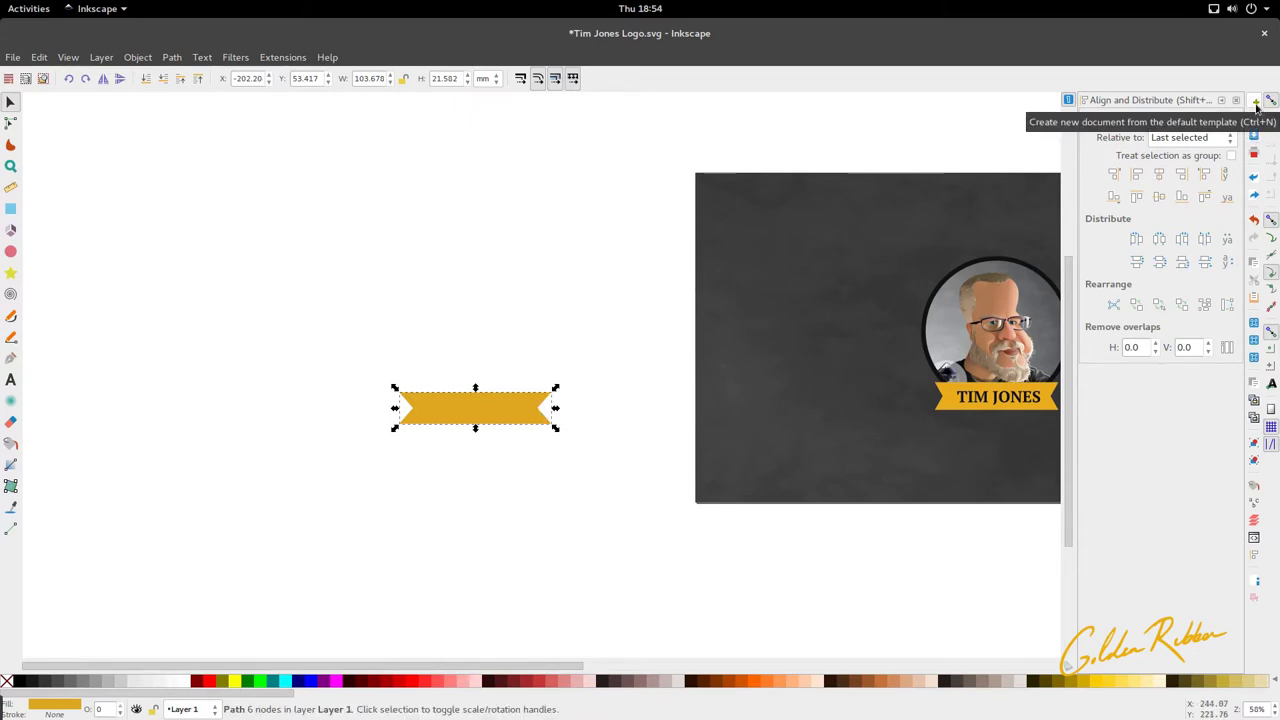
left_click(1256, 104)
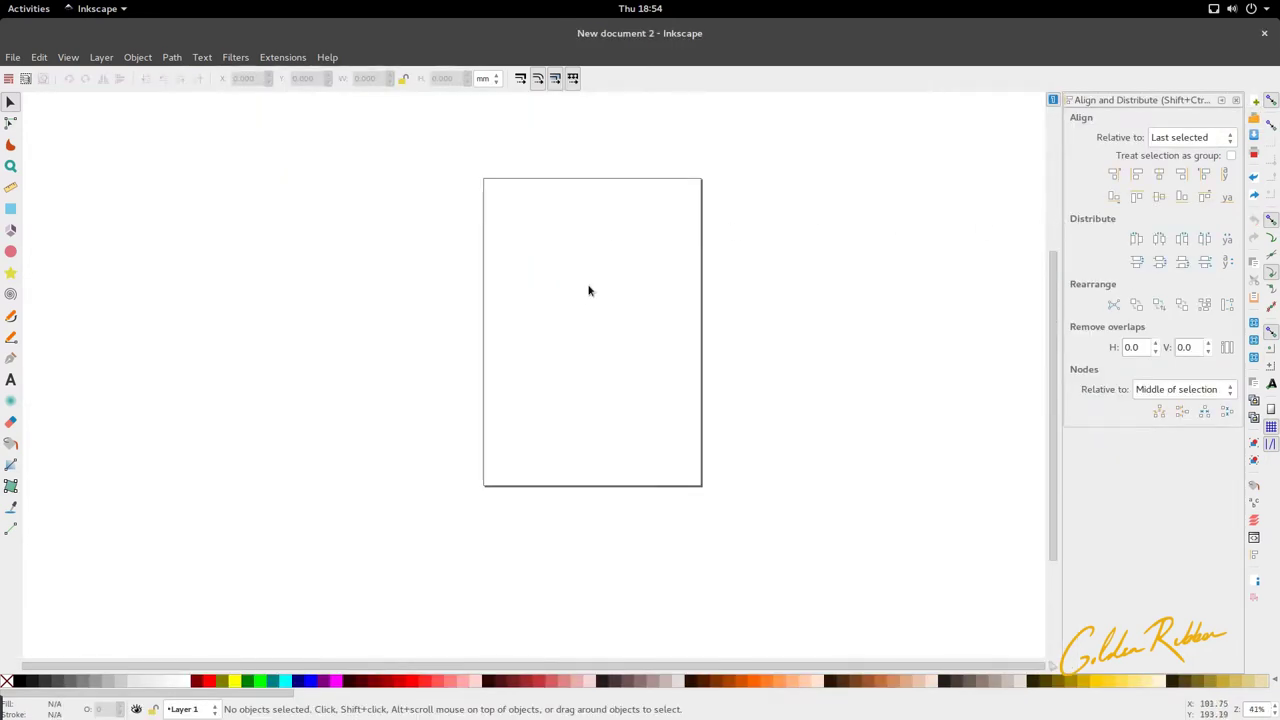
Step: Paste the ribbon into the new document, move it onto the page and inspect its nodes
key("ctrl+v")
left_click_drag(588, 289, 591, 337)
key("Escape")
double_click(592, 331)
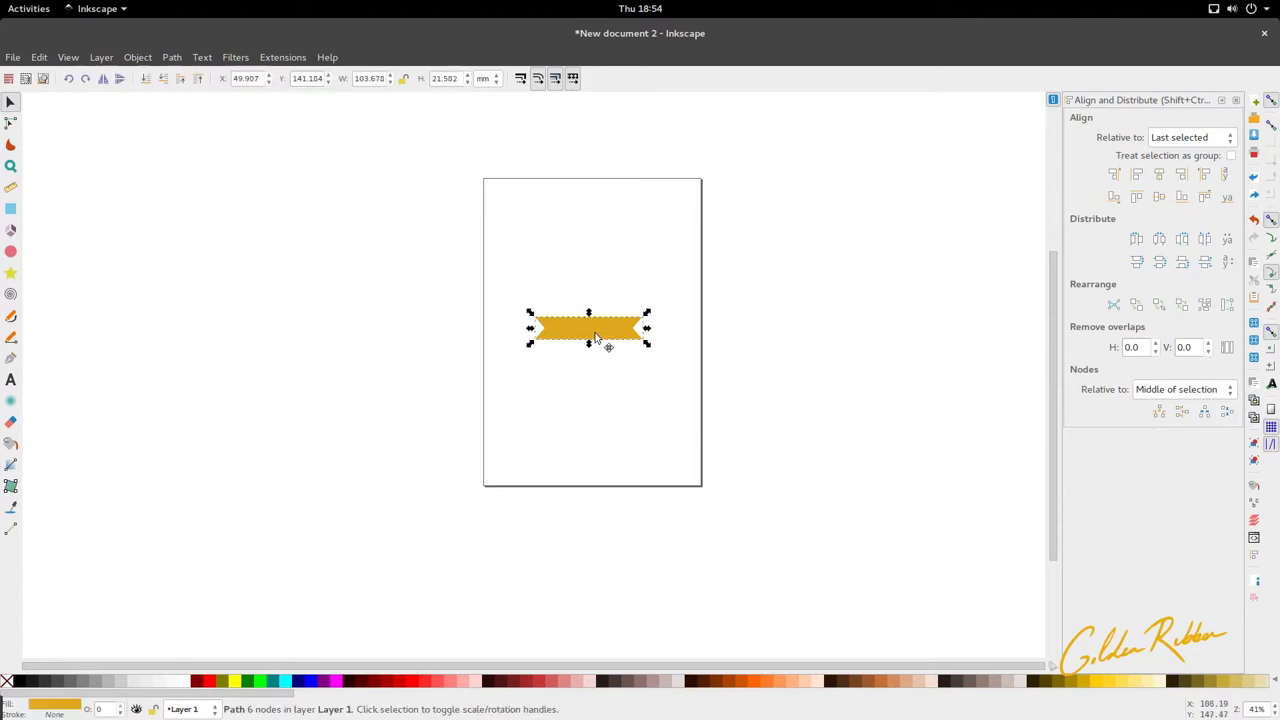
scroll(600, 336, "up", 2, "ctrl")
left_click_drag(751, 369, 629, 279)
left_click_drag(533, 271, 416, 380)
key("s")
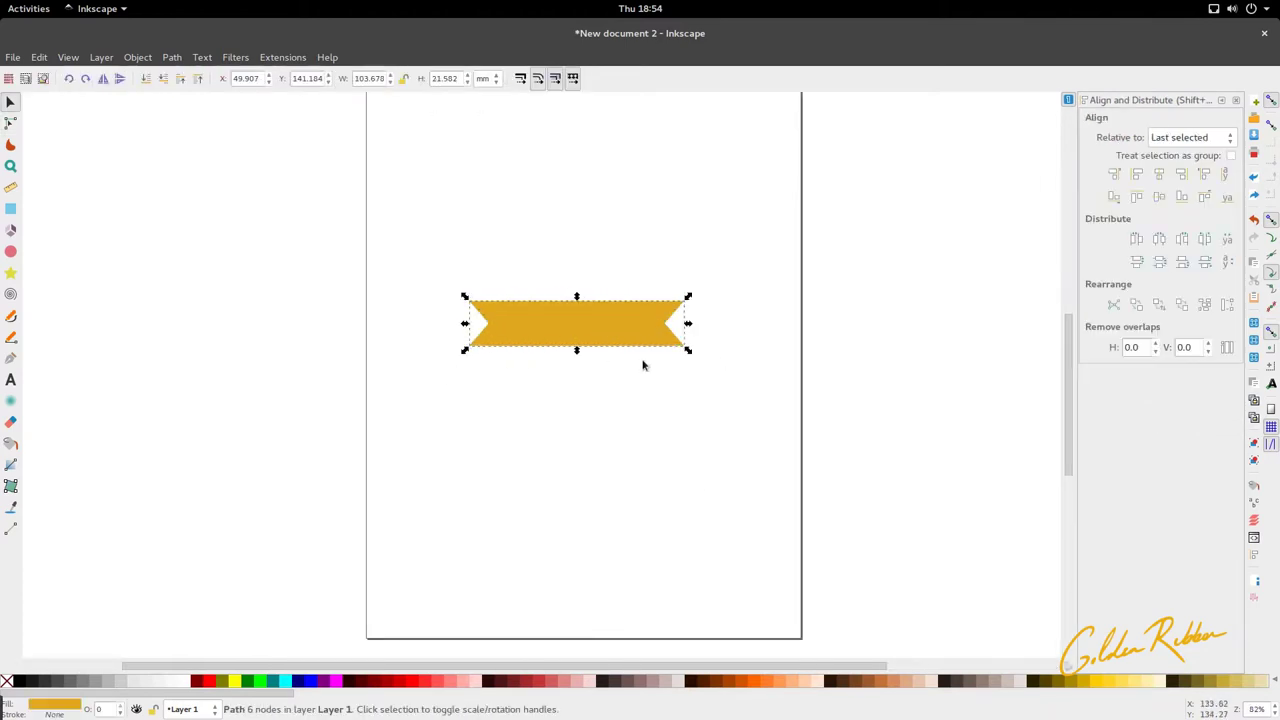
key("Escape")
Step: Re-inspect the ribbon's three right-hand nodes in node editing
double_click(666, 346)
scroll(670, 346, "up", 4, "ctrl")
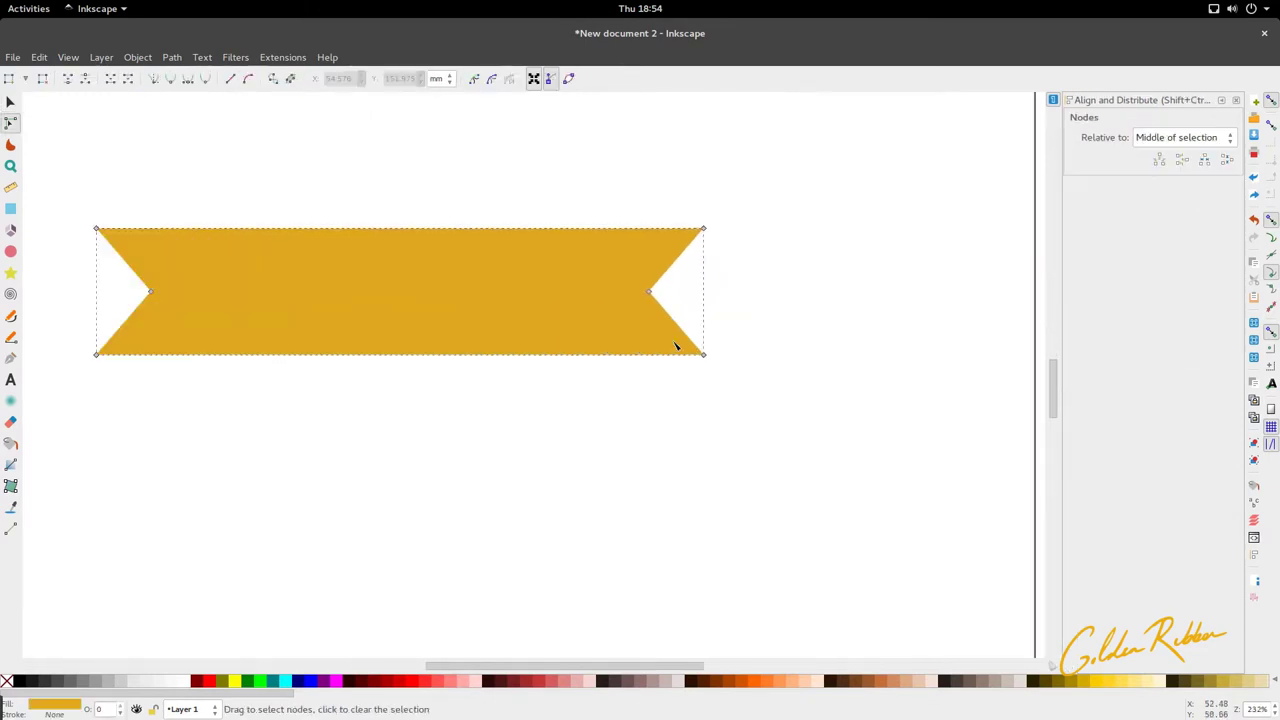
scroll(670, 346, "up", 1)
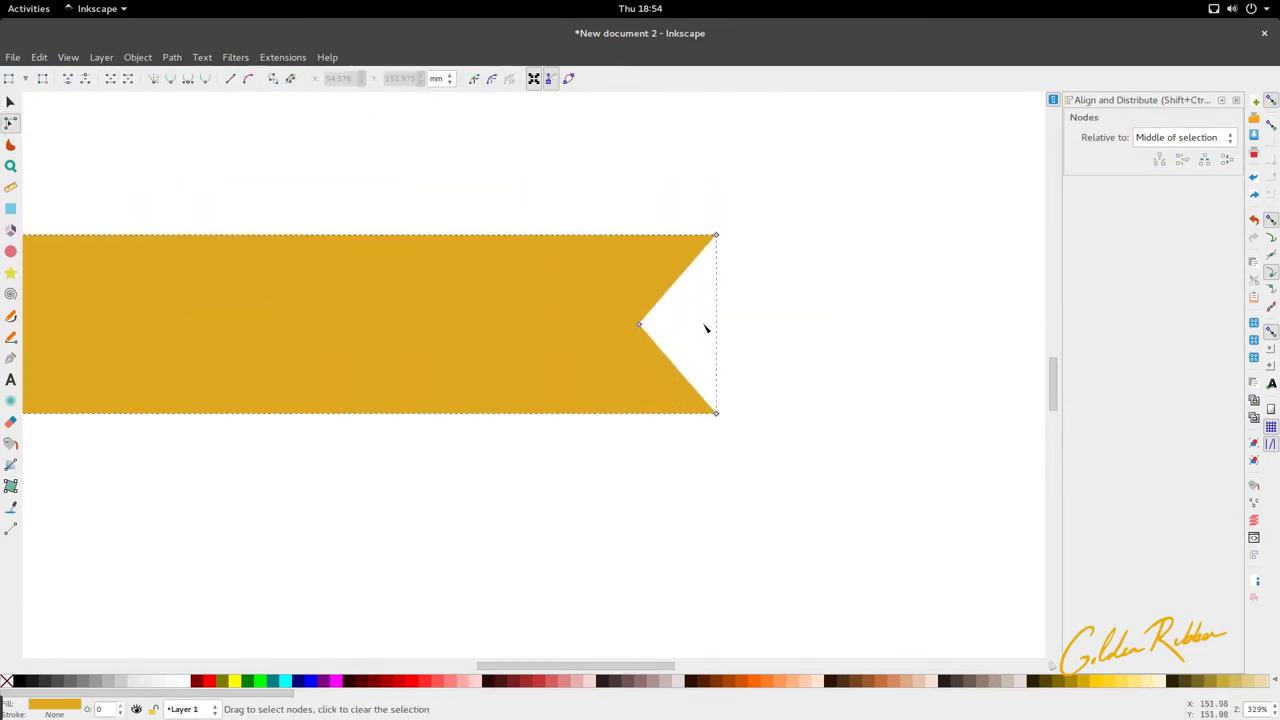
scroll(706, 329, "down", 2, "ctrl")
left_click_drag(733, 270, 660, 382)
key("s")
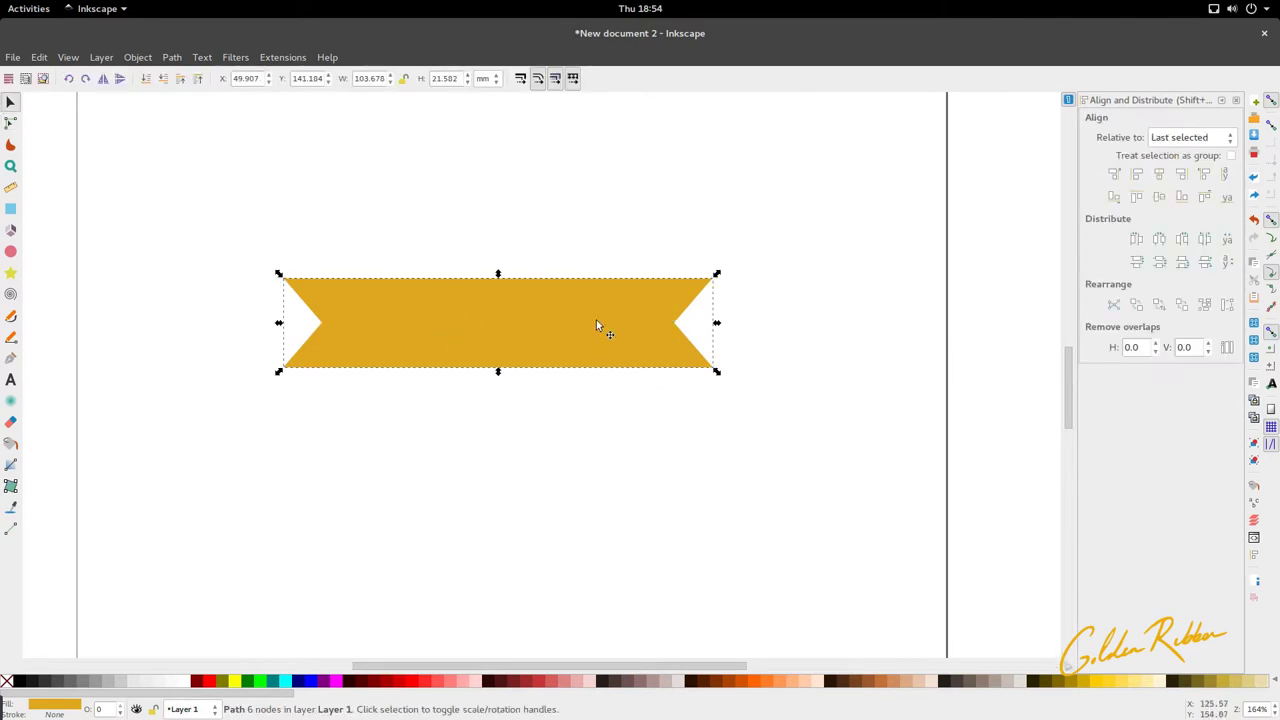
scroll(590, 333, "down", 1, "ctrl")
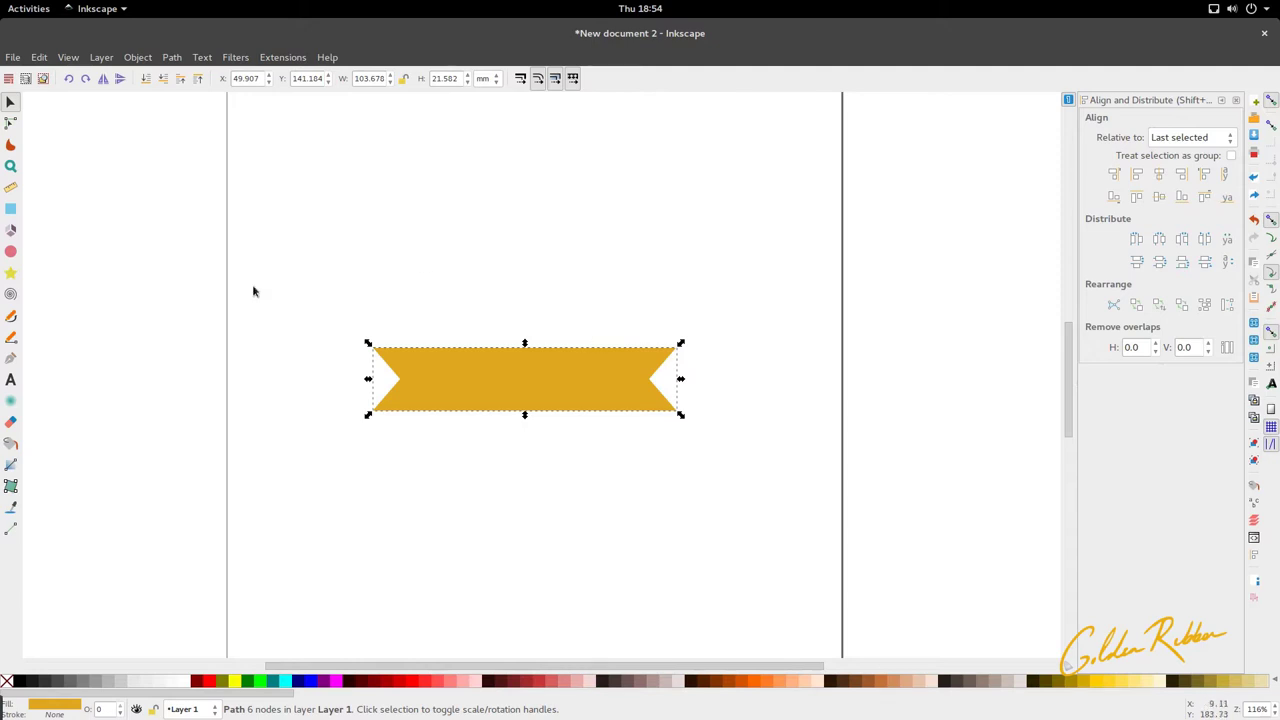
Step: Cancel the Save As for the new document and close it without saving
key("ctrl+shift+s")
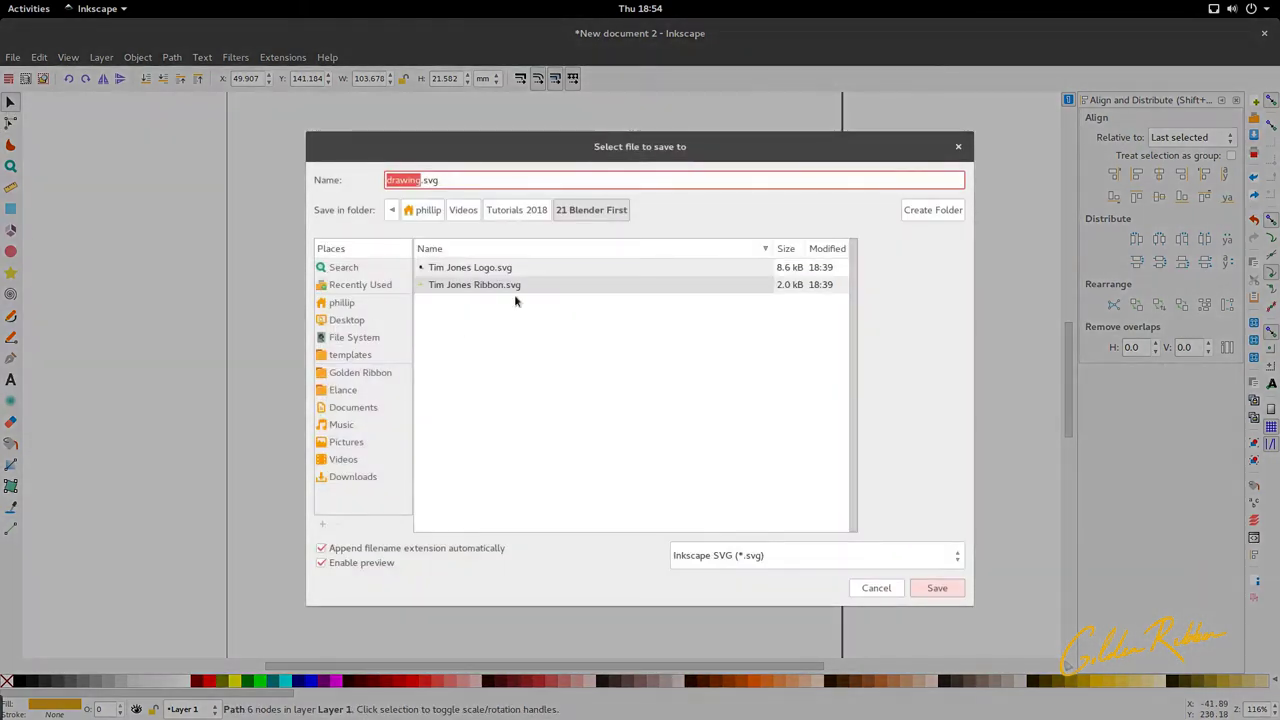
left_click(517, 287)
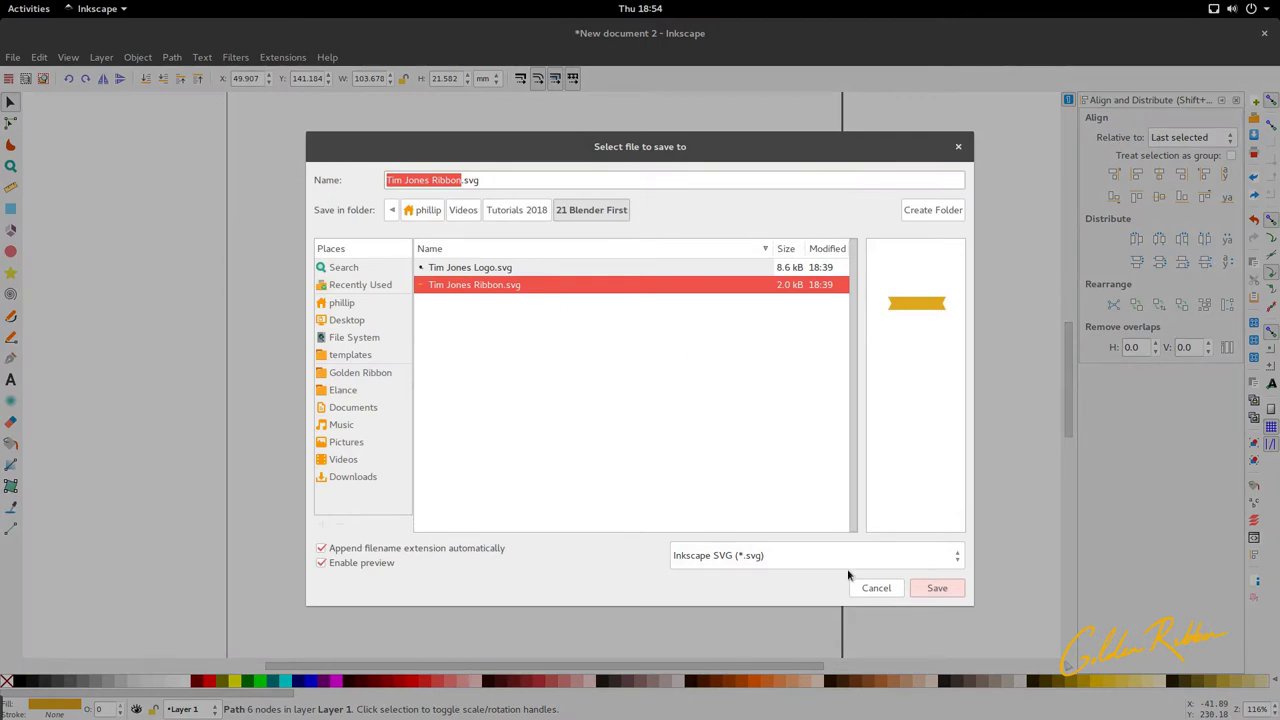
left_click(866, 594)
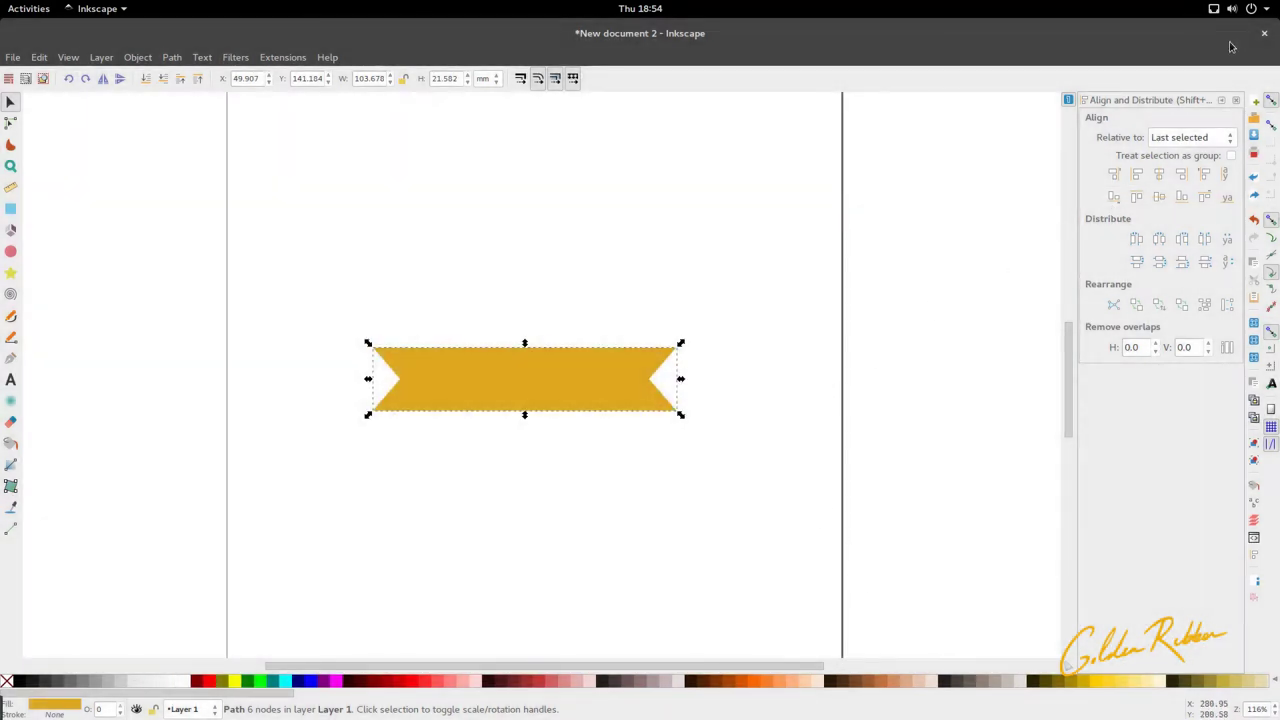
left_click(1264, 33)
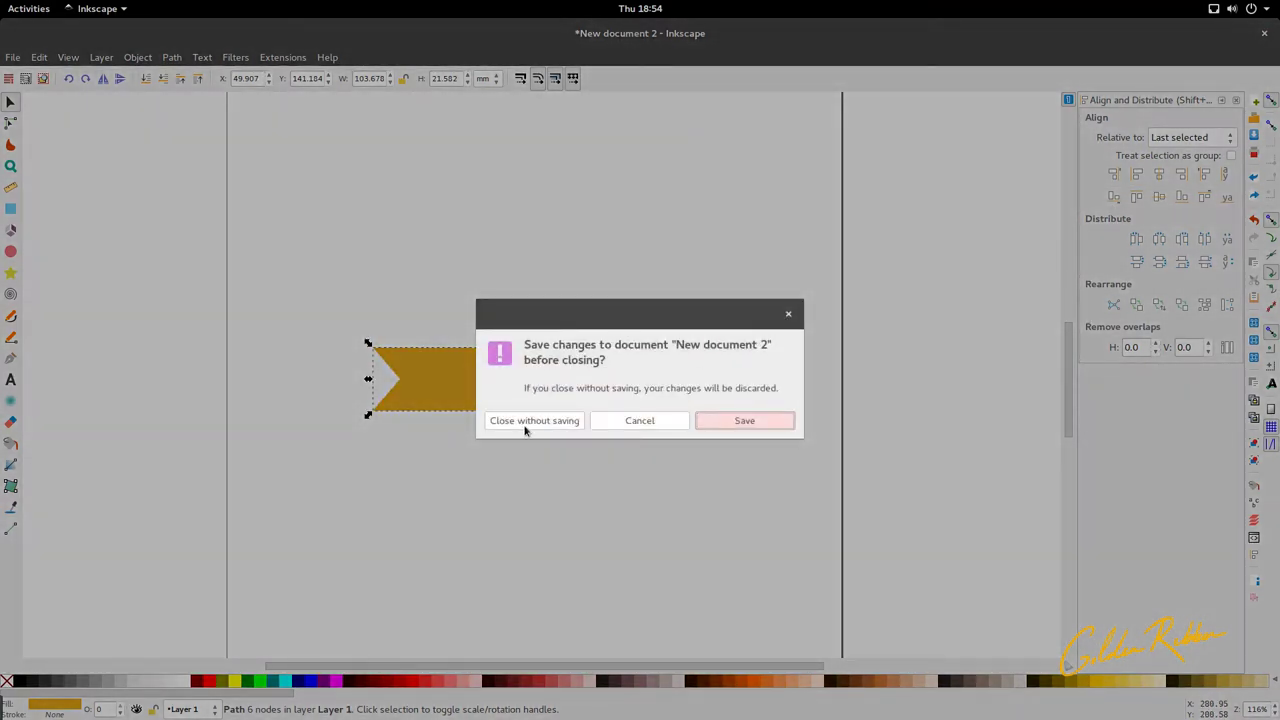
left_click(526, 424)
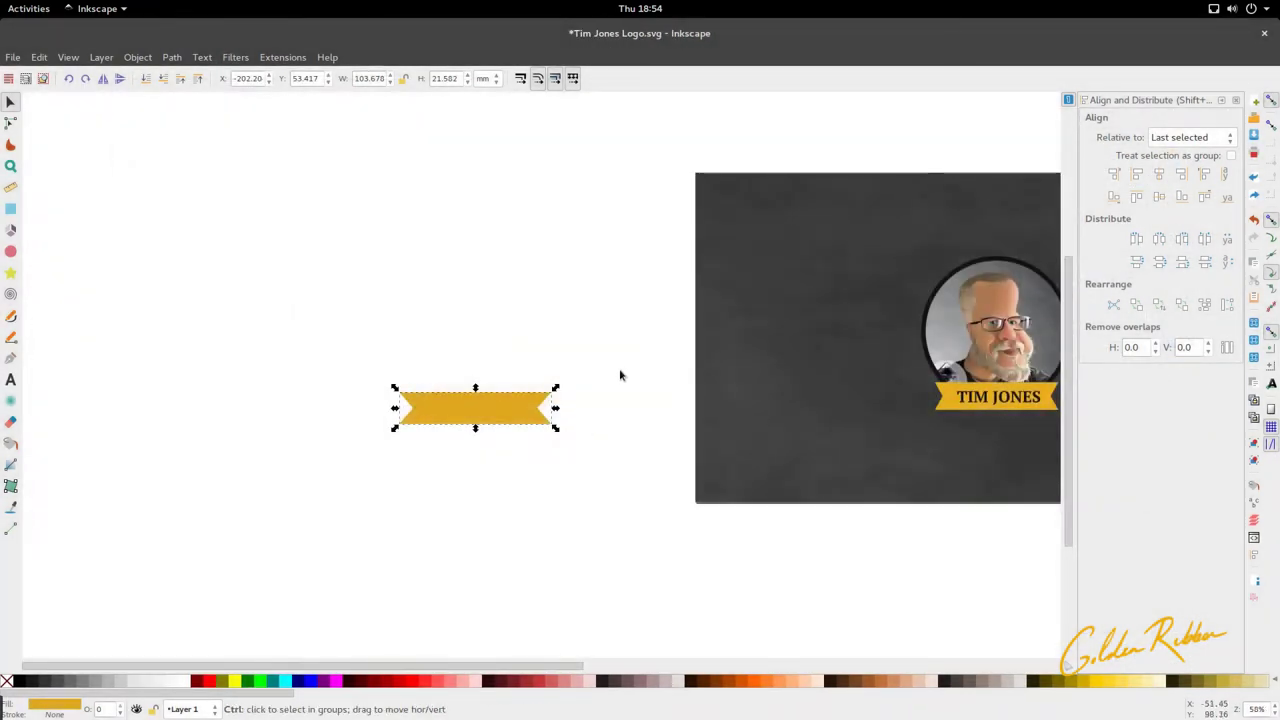
Step: Close the remaining drawing, saving its changes
scroll(620, 371, "down", 1, "ctrl")
scroll(620, 371, "right", 2)
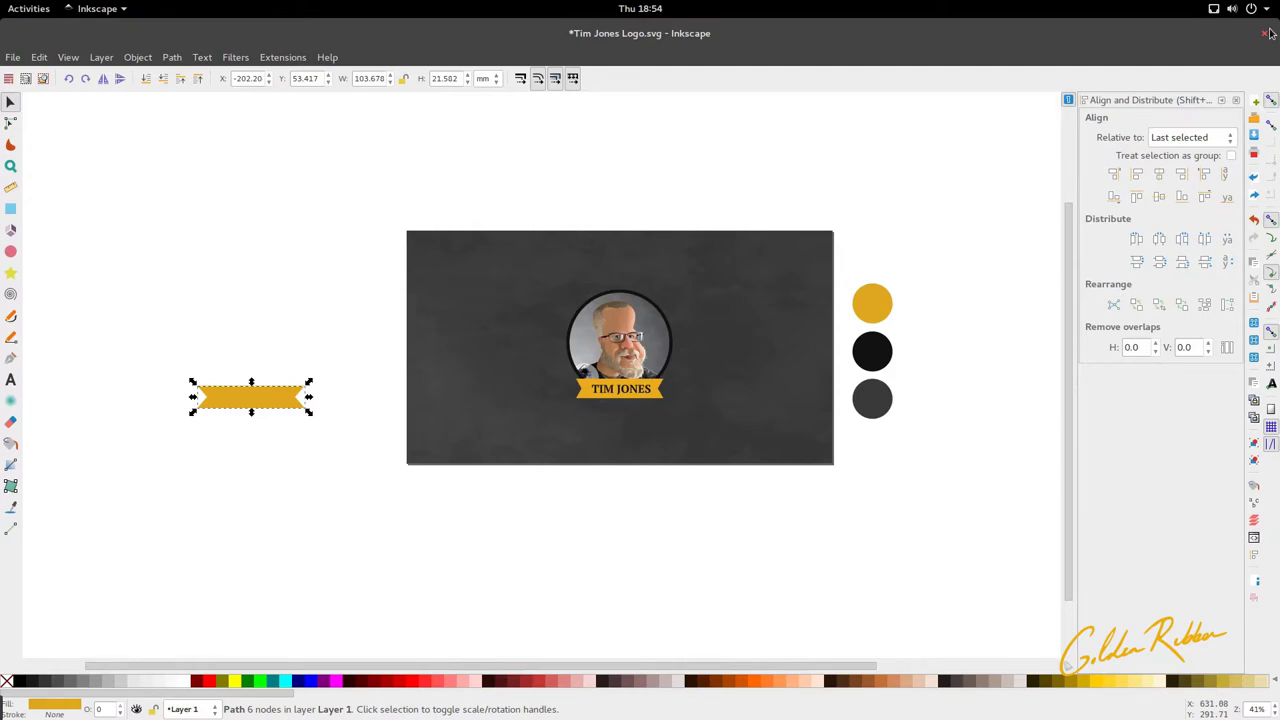
left_click(1266, 33)
left_click(743, 420)
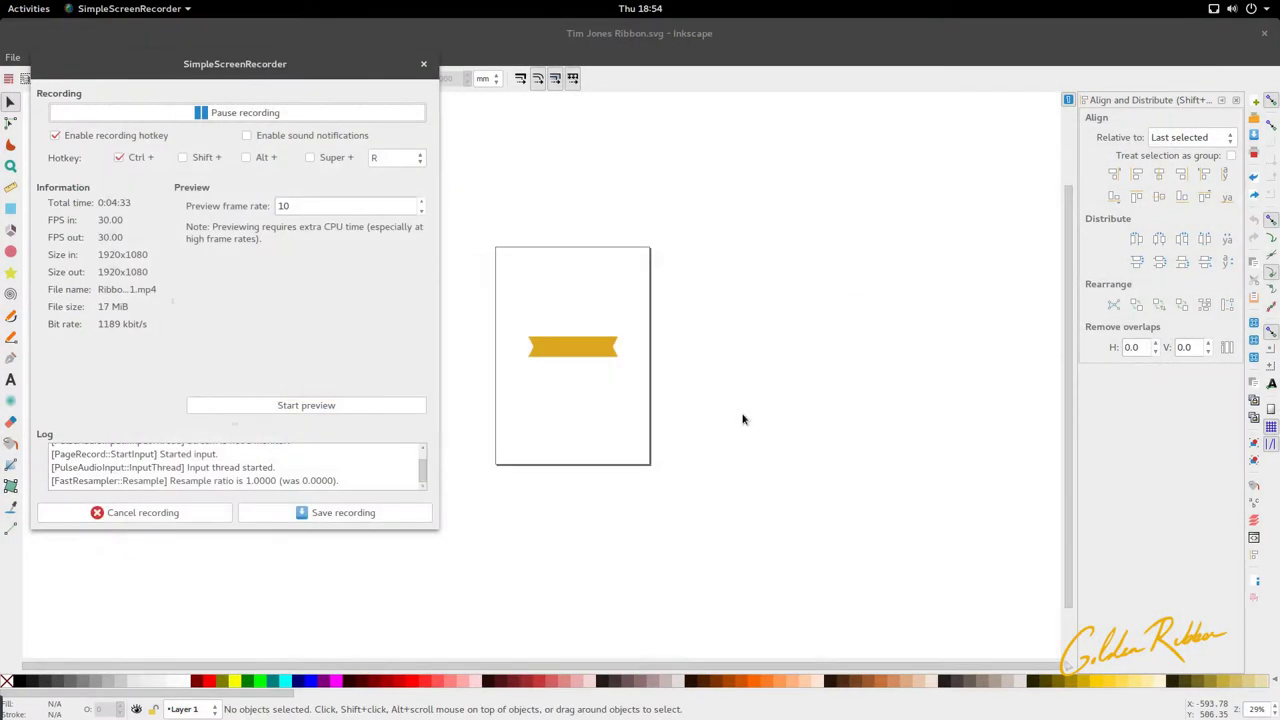
Step: Close the two leftover Inkscape windows and drag the screen recorder aside
left_click(671, 243)
left_click(1265, 33)
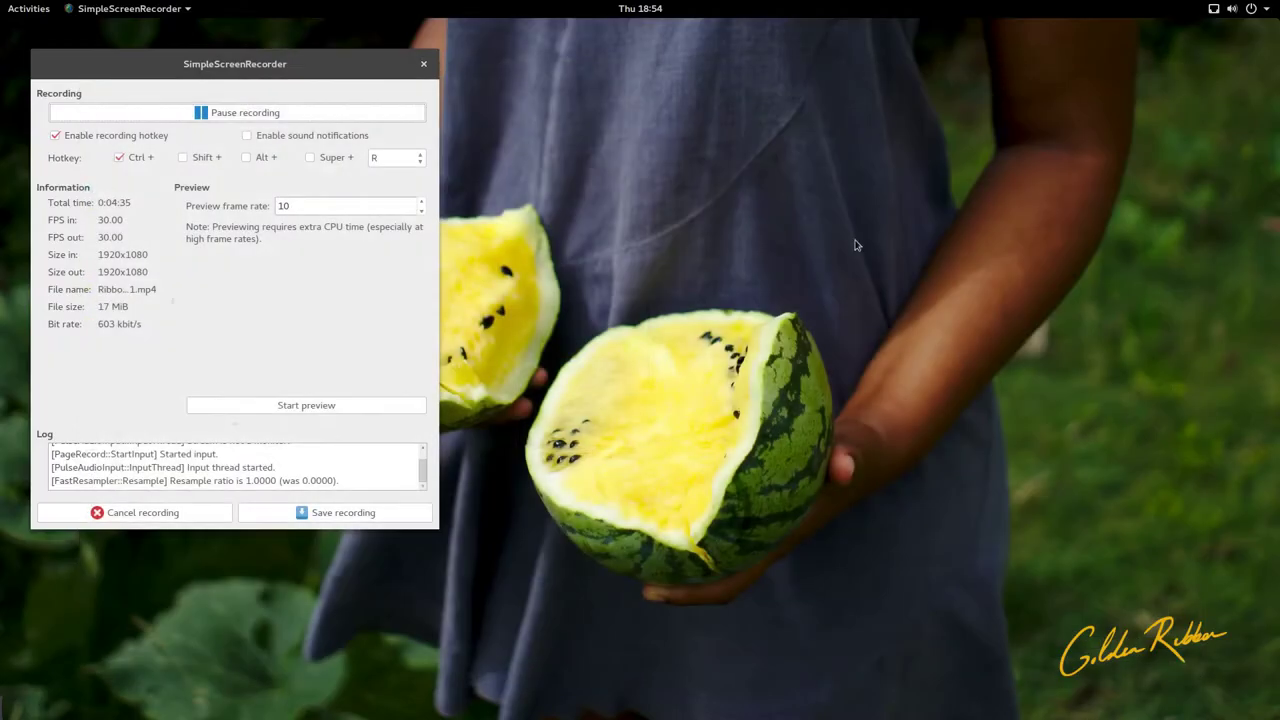
left_click_drag(190, 72, 1133, 227)
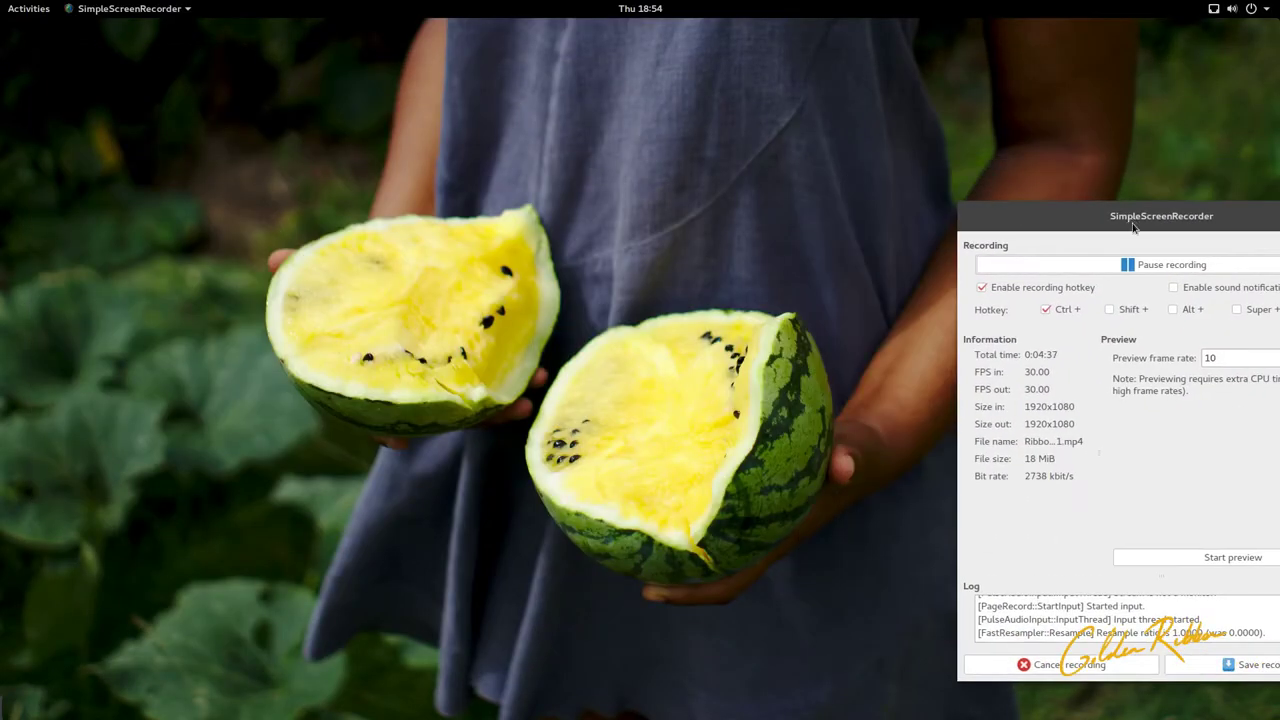
Step: Launch Blender from Activities and move the screen recorder to another workspace
left_click(28, 8)
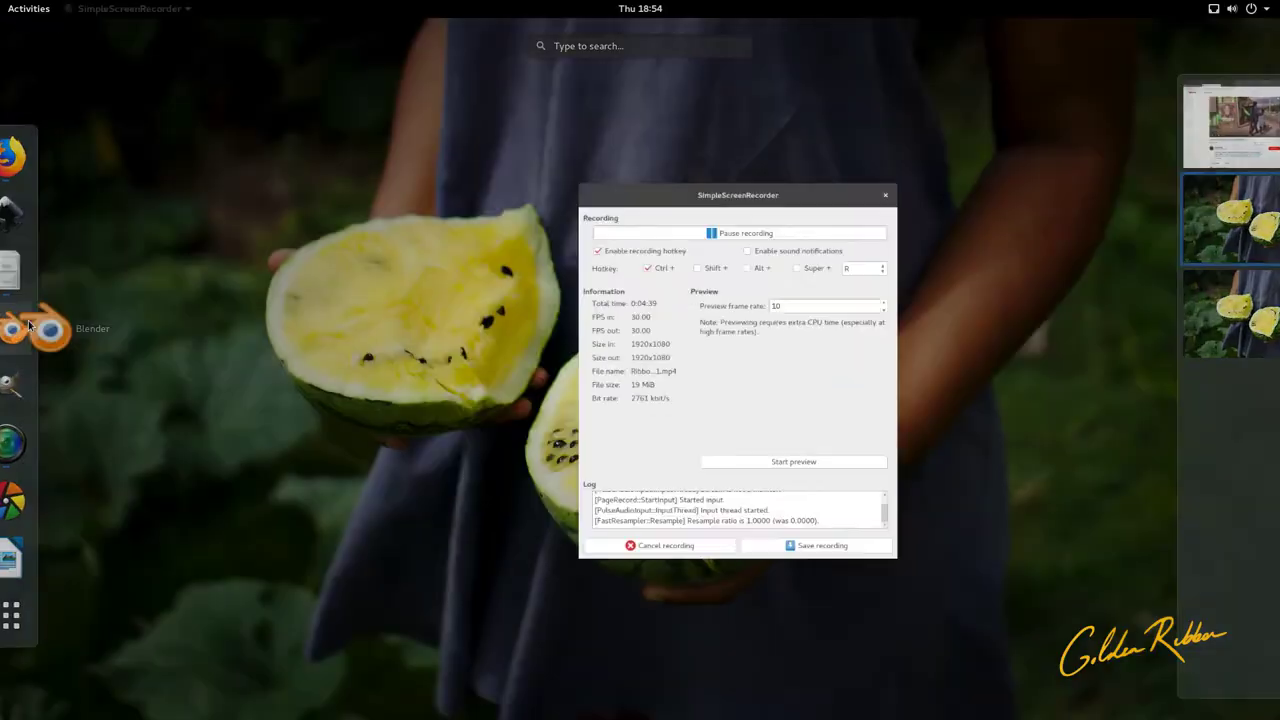
left_click(28, 325)
mouse_move(0, 0)
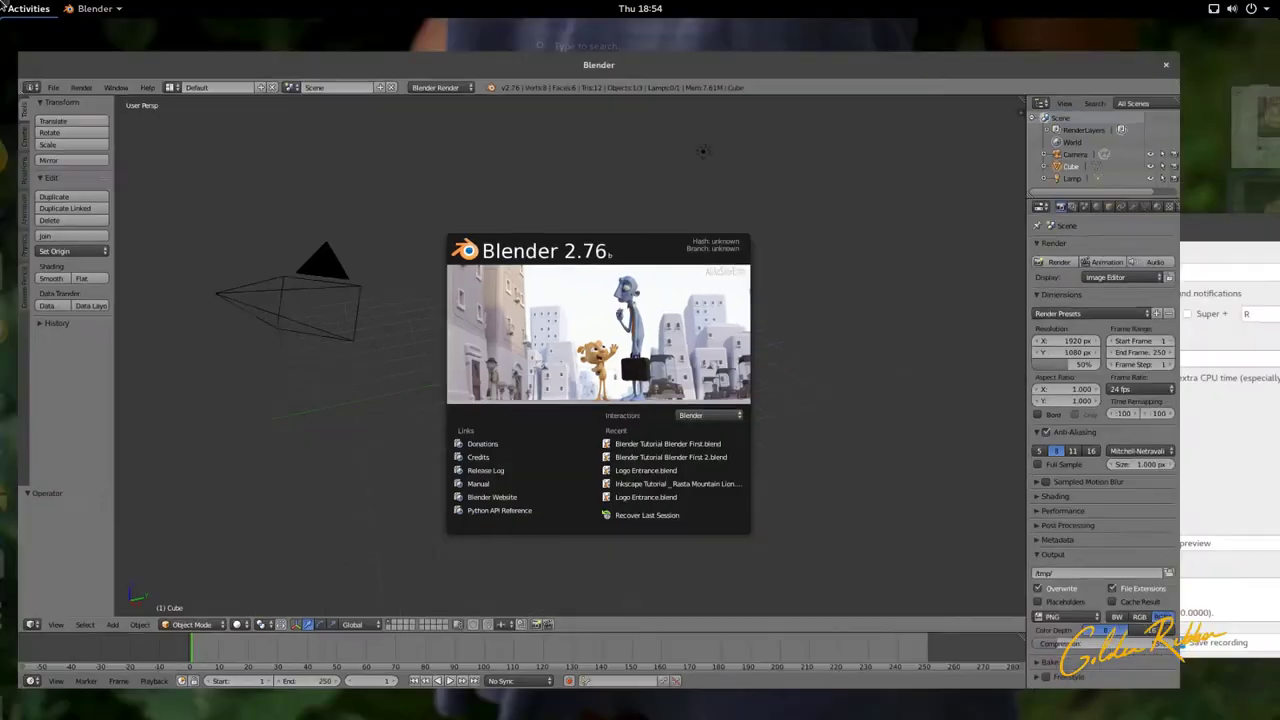
left_click_drag(840, 350, 1194, 314)
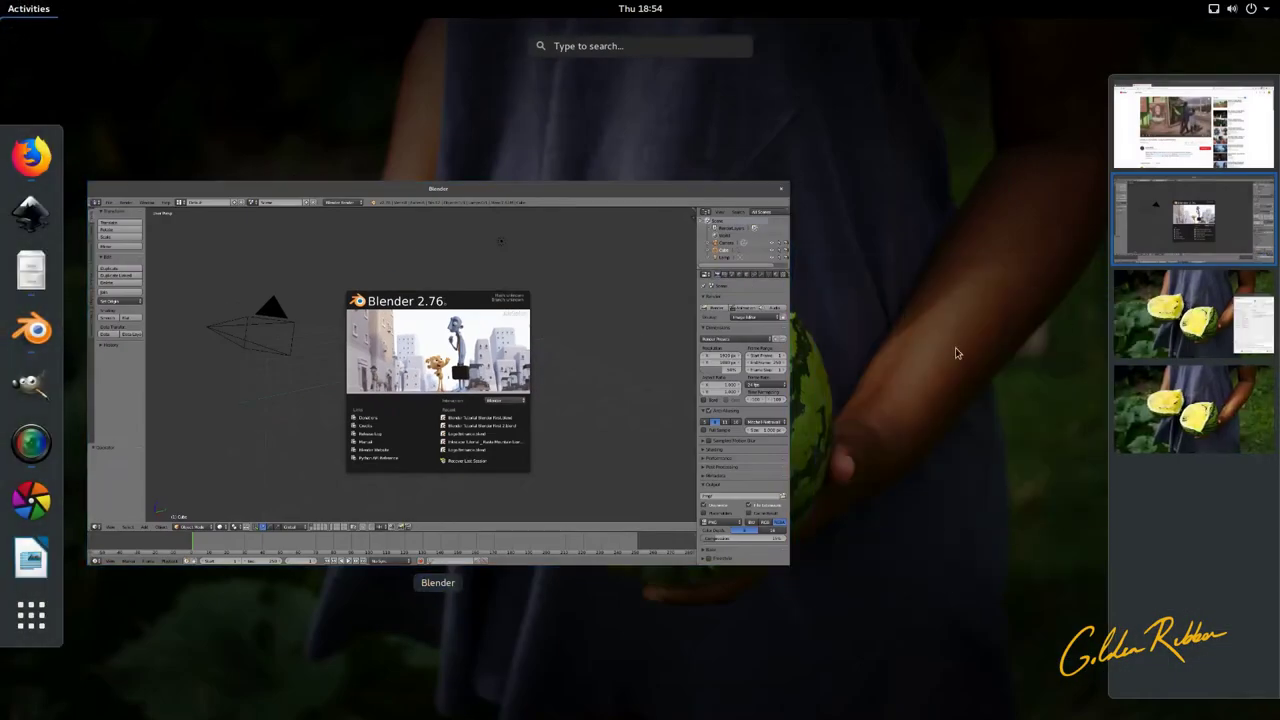
left_click(570, 425)
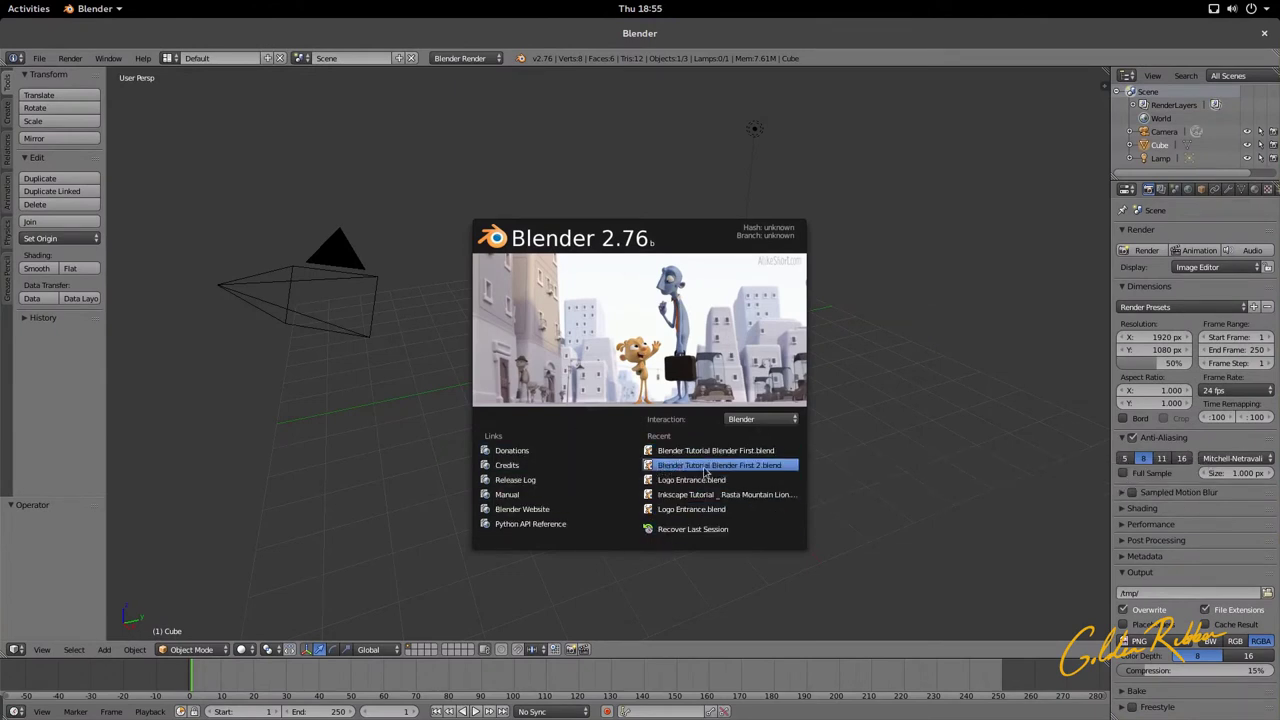
Step: Close Blender, relaunch it from the dash and dismiss the startup splash
left_click(744, 452)
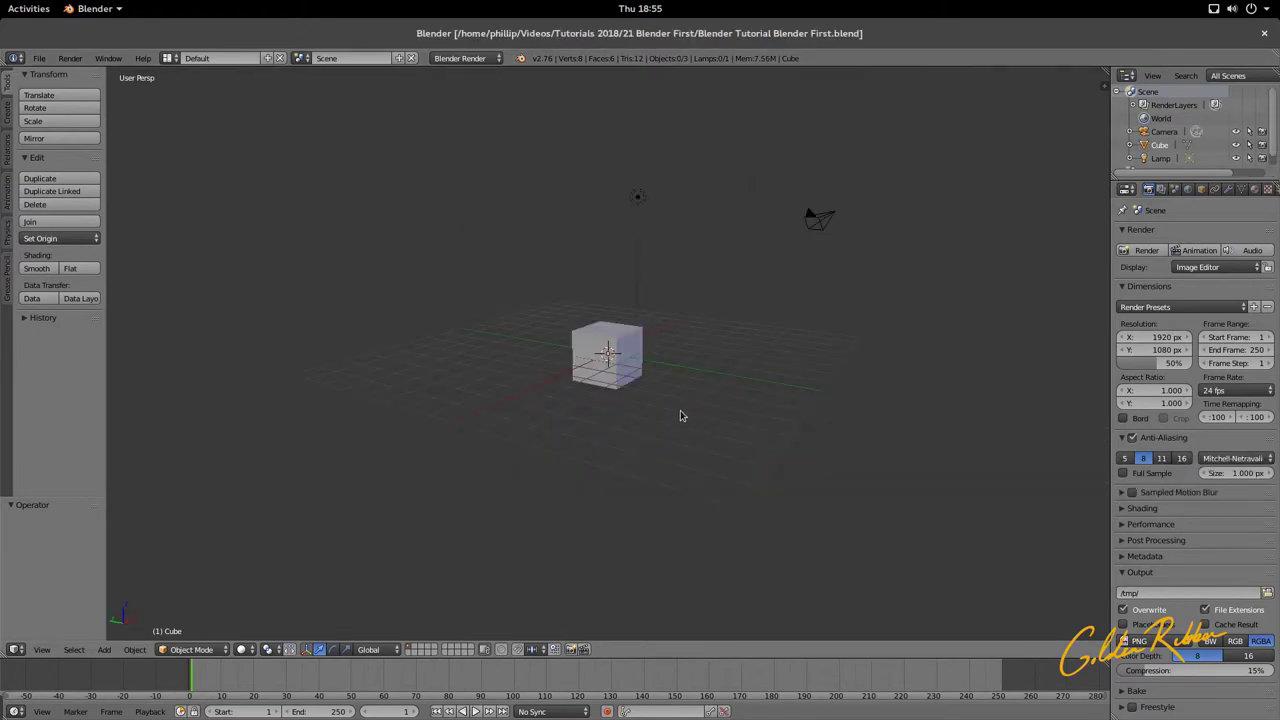
left_click(1264, 33)
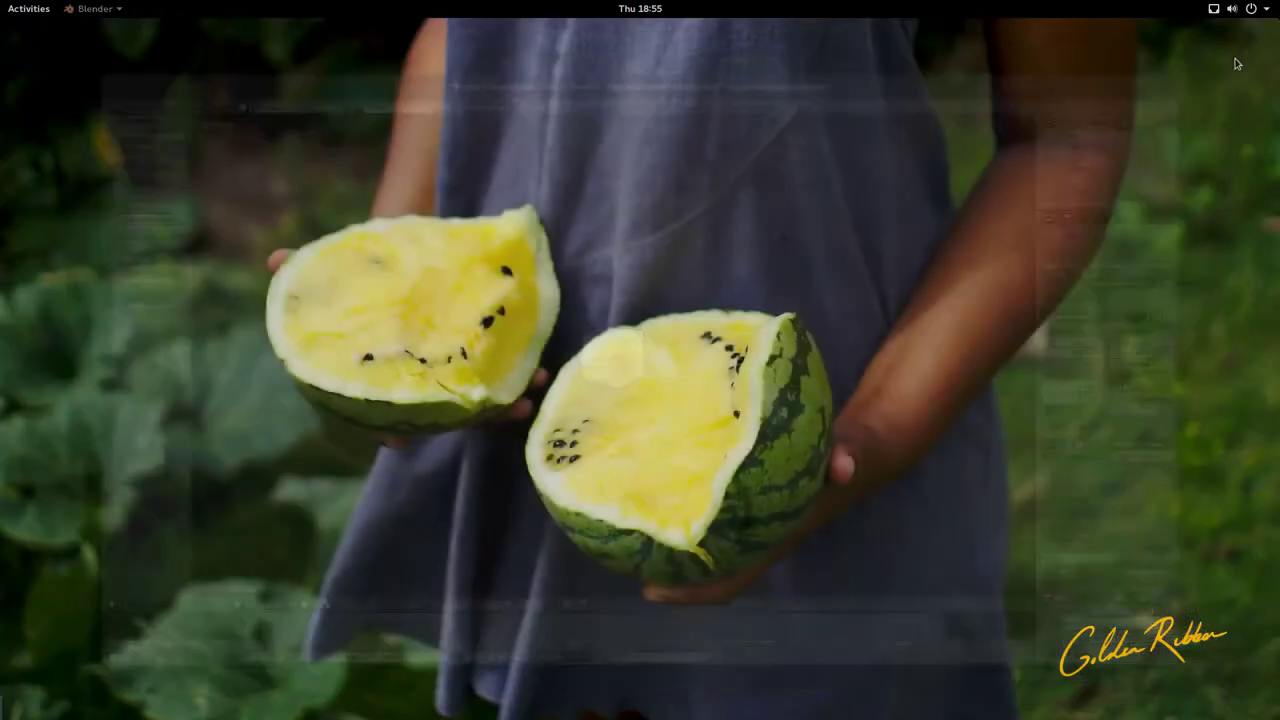
mouse_move(4, 18)
left_click(31, 328)
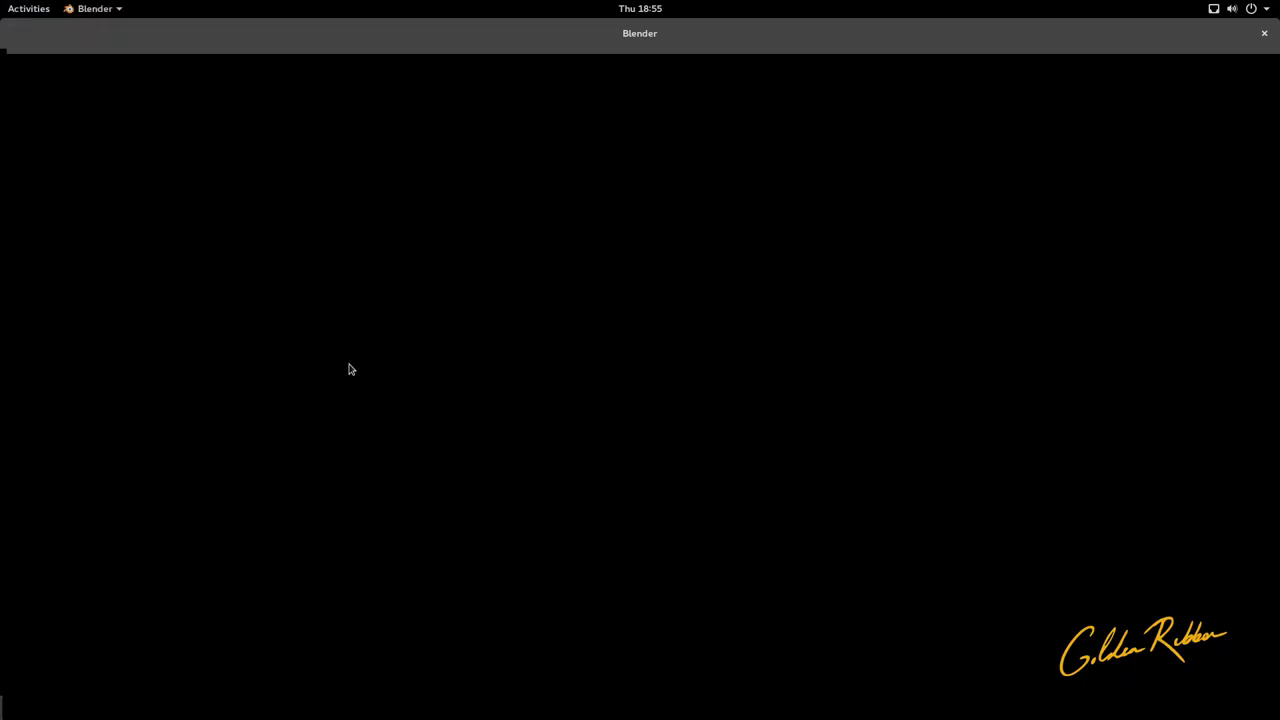
left_click(409, 397)
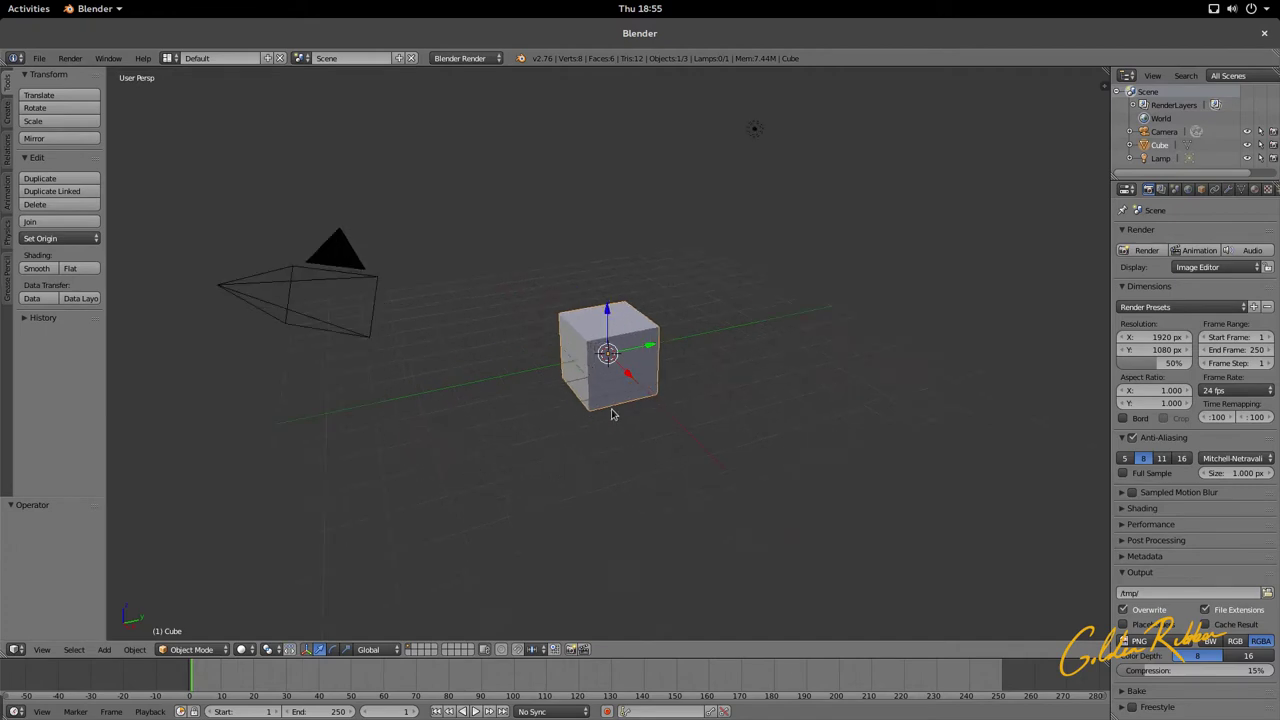
Step: Select the camera, cube and lamp in turn to inspect the default scene objects
right_click(334, 330)
right_click(582, 346)
right_click(751, 127)
middle_click_drag(663, 306, 278, 306)
right_click(989, 367)
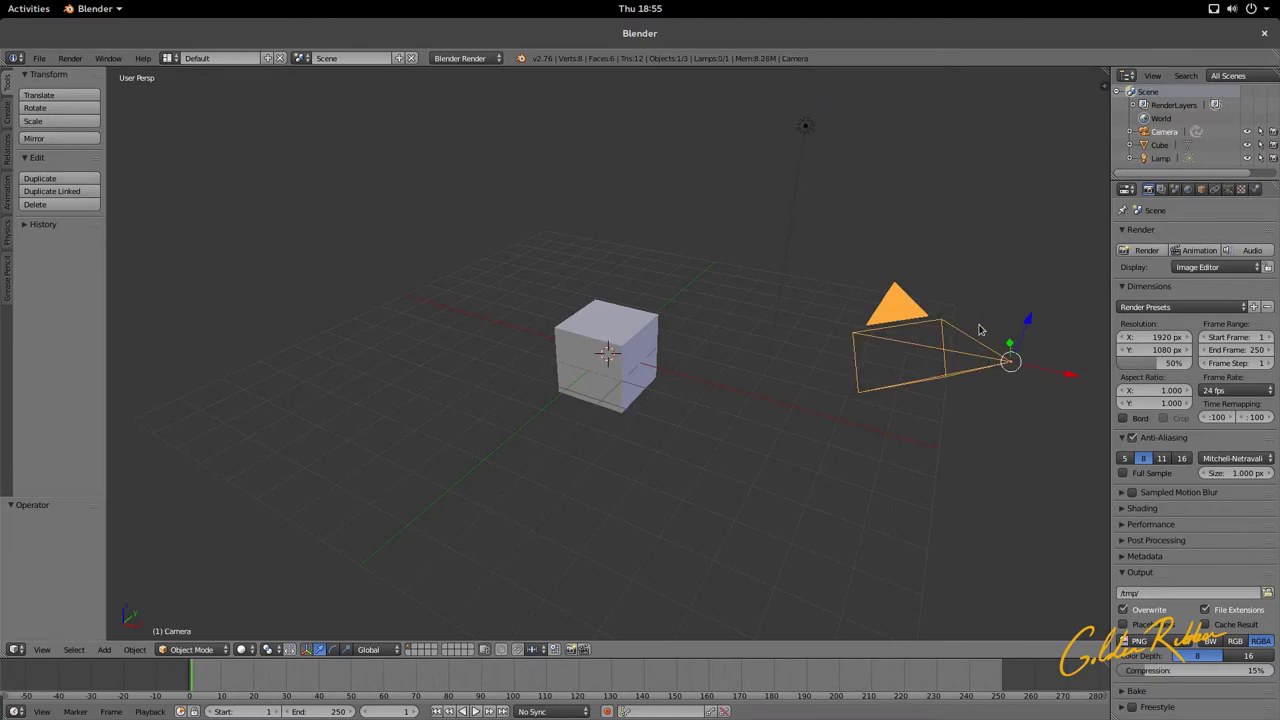
right_click(802, 147)
right_click(632, 333)
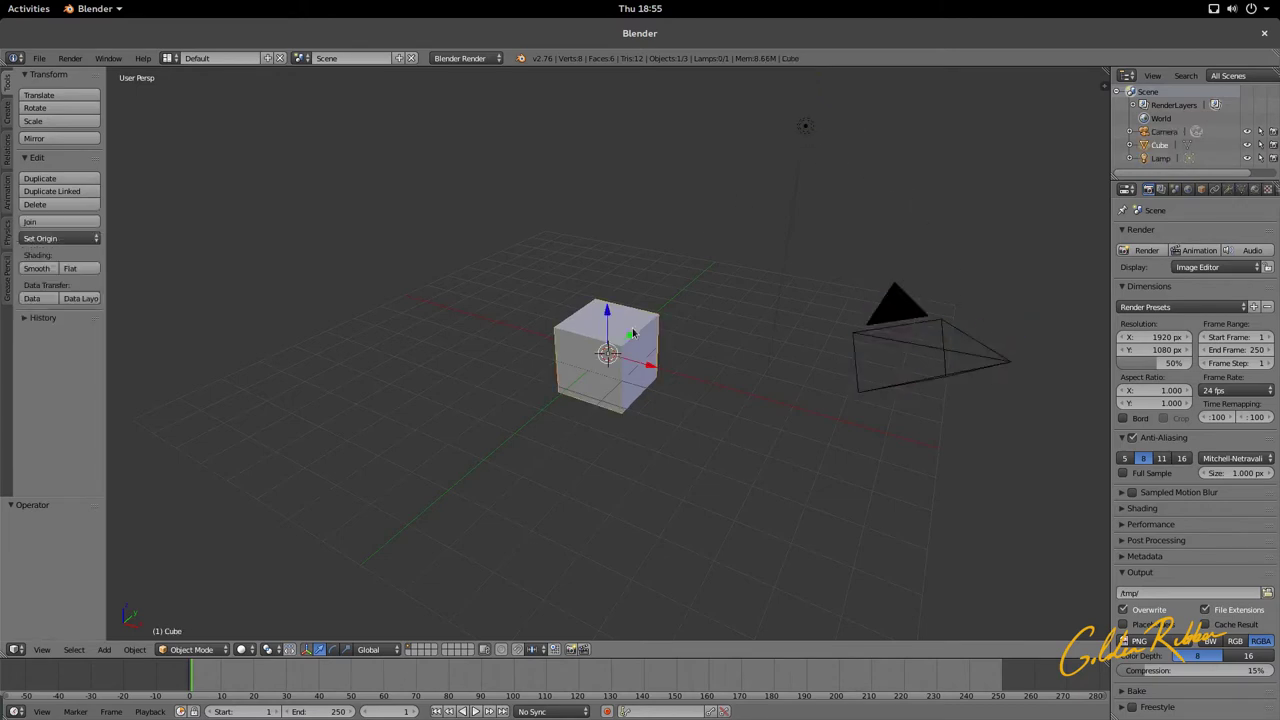
Step: Load Blender Tutorial Blender First.blend from the recent files list and select its cube
left_click(168, 58)
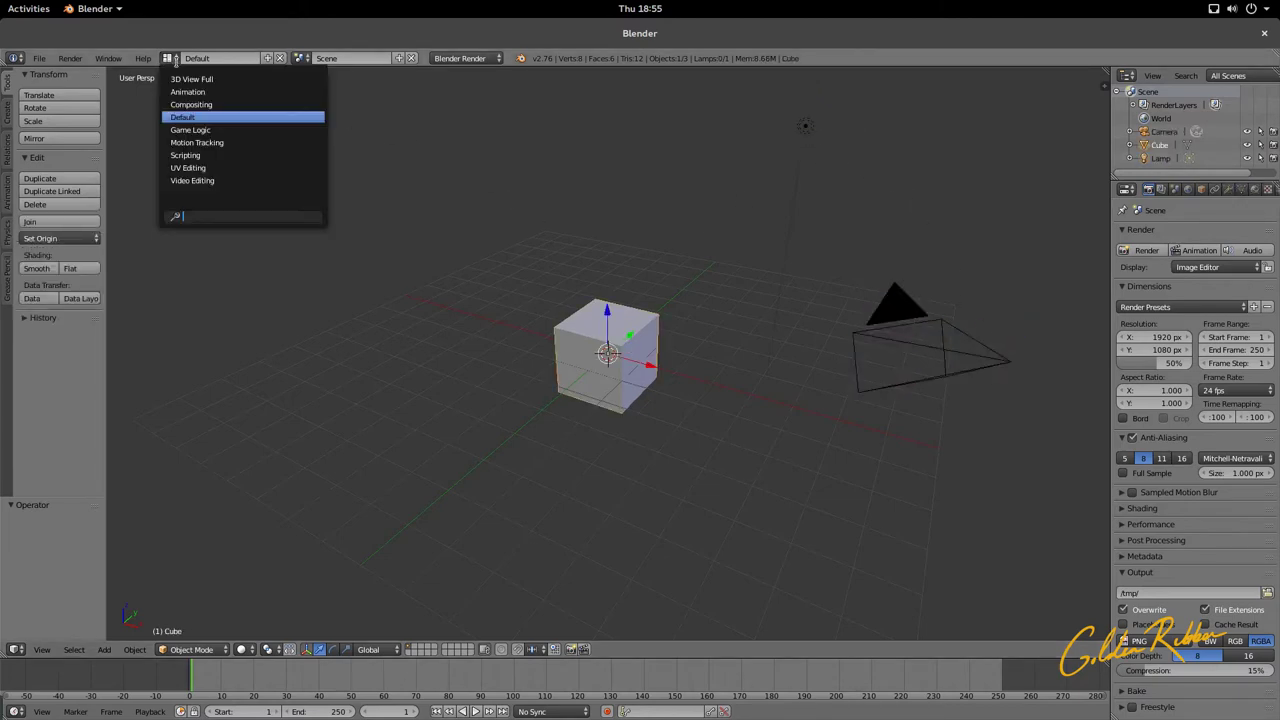
left_click(39, 58)
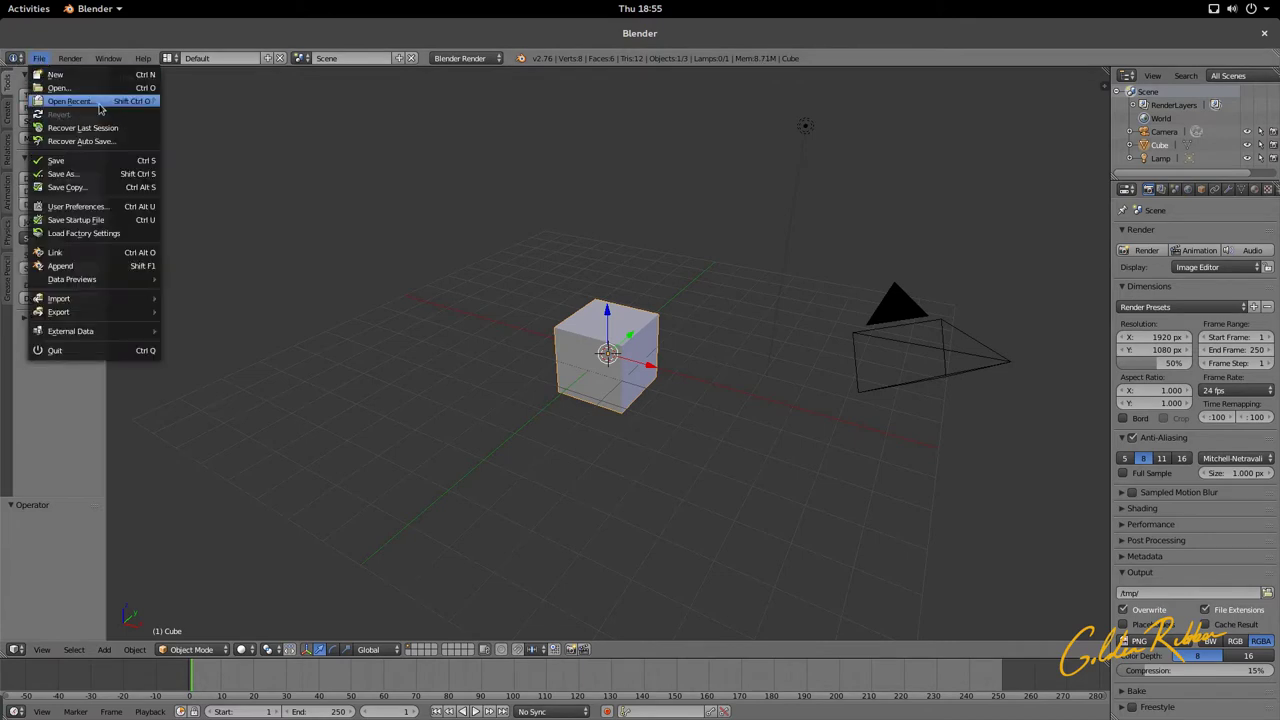
mouse_move(138, 104)
left_click(272, 104)
middle_click_drag(523, 249, 920, 280)
scroll(700, 345, "up", 3)
middle_click_drag(671, 351, 455, 345)
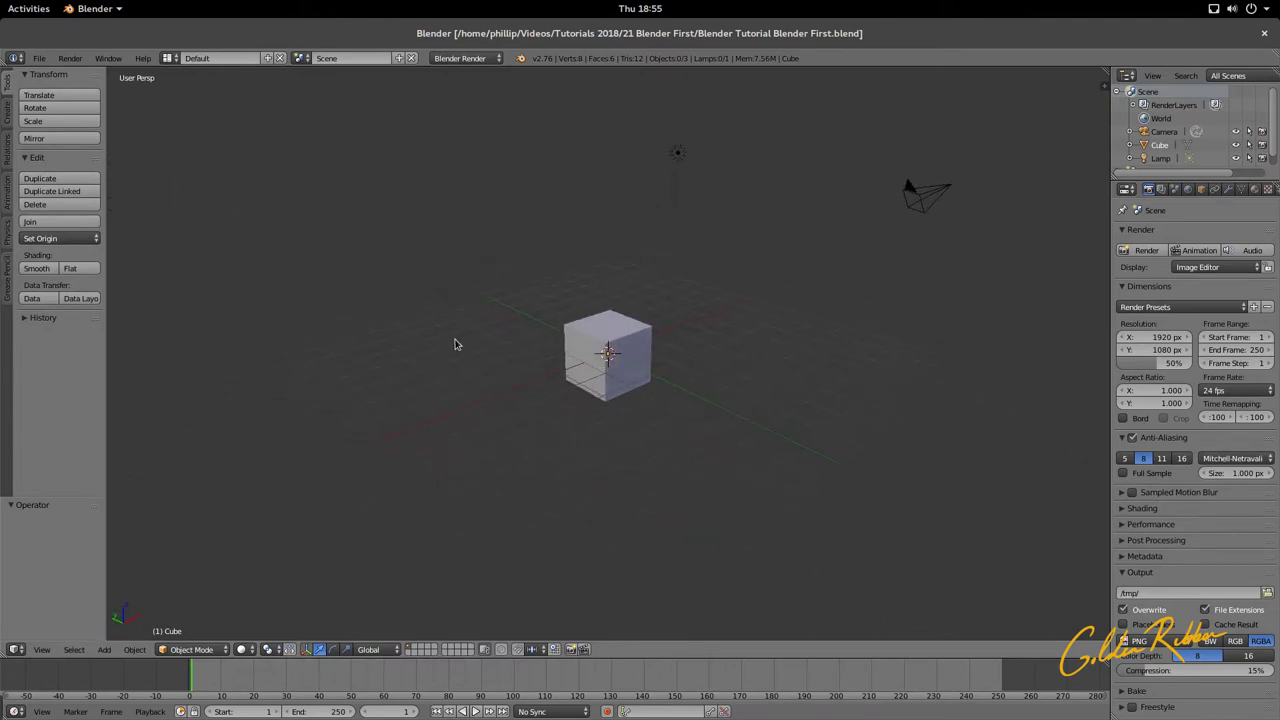
right_click(616, 319)
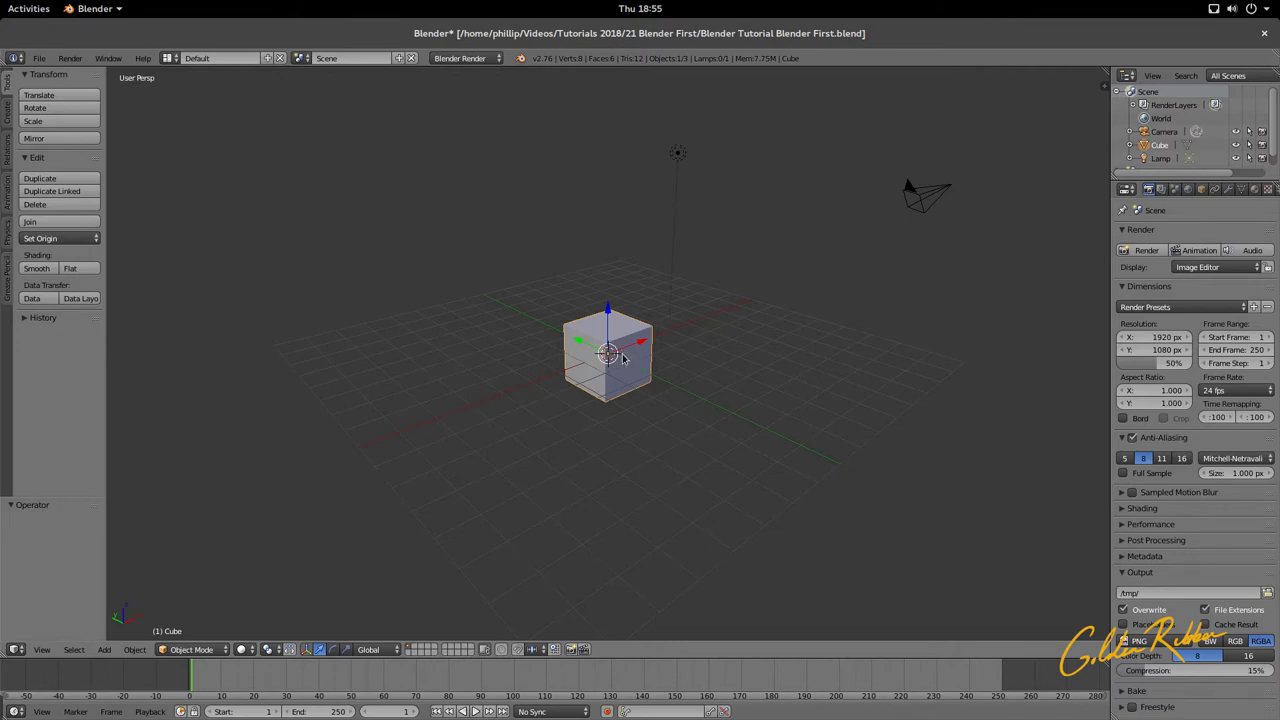
Step: Delete the default cube with X, then view the remaining camera and lamp from several angles
key("x")
left_click(622, 358)
key("KP_8")
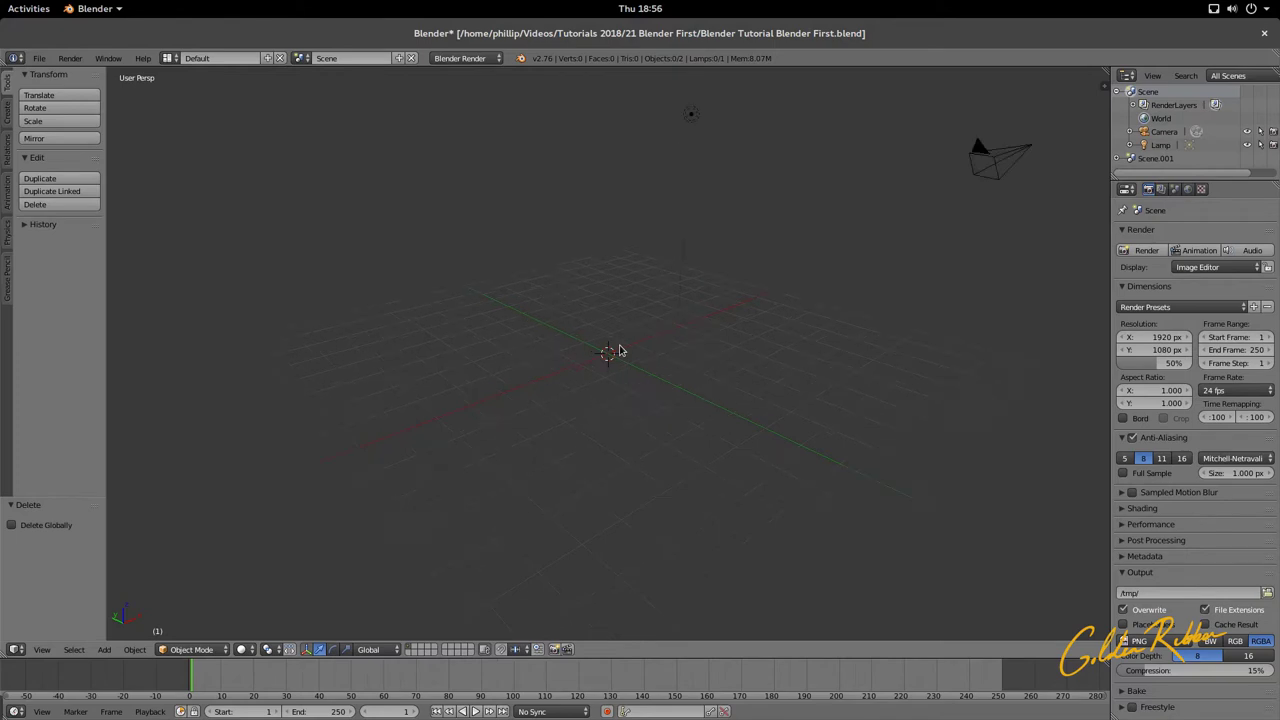
key("KP_2")
scroll(660, 319, "up", 2)
scroll(660, 319, "down", 2)
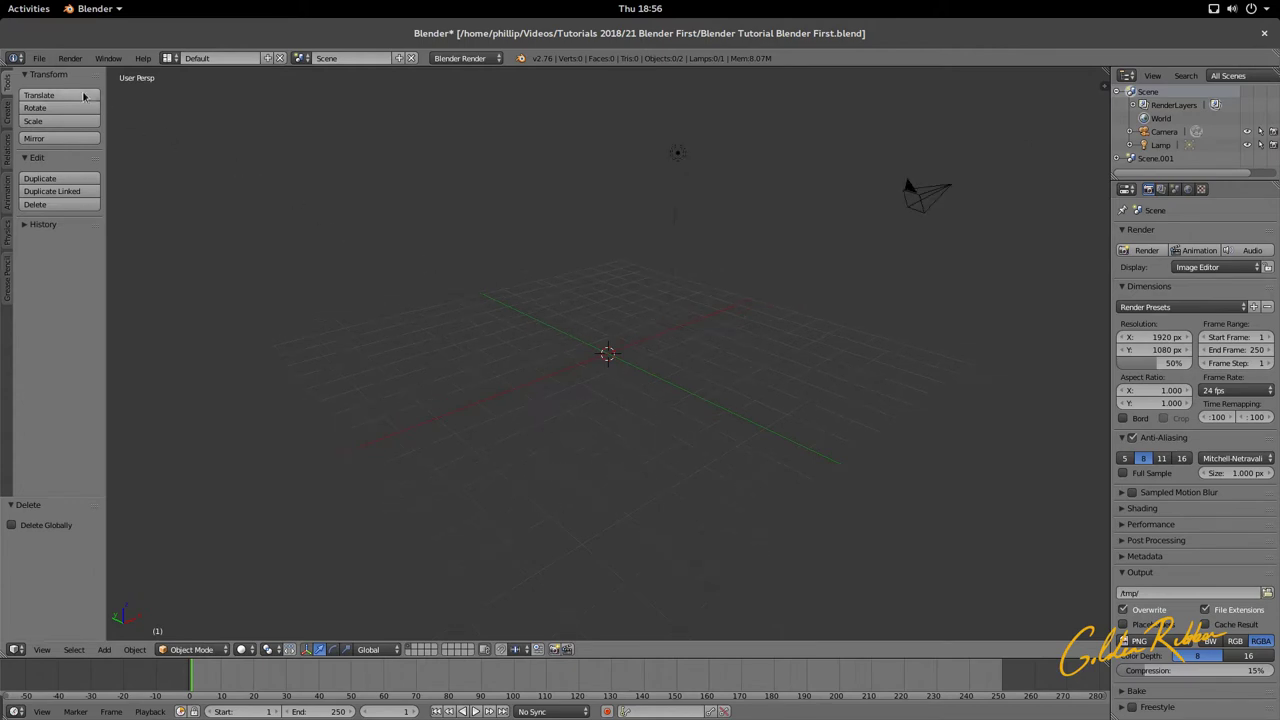
middle_click_drag(229, 226, 401, 301)
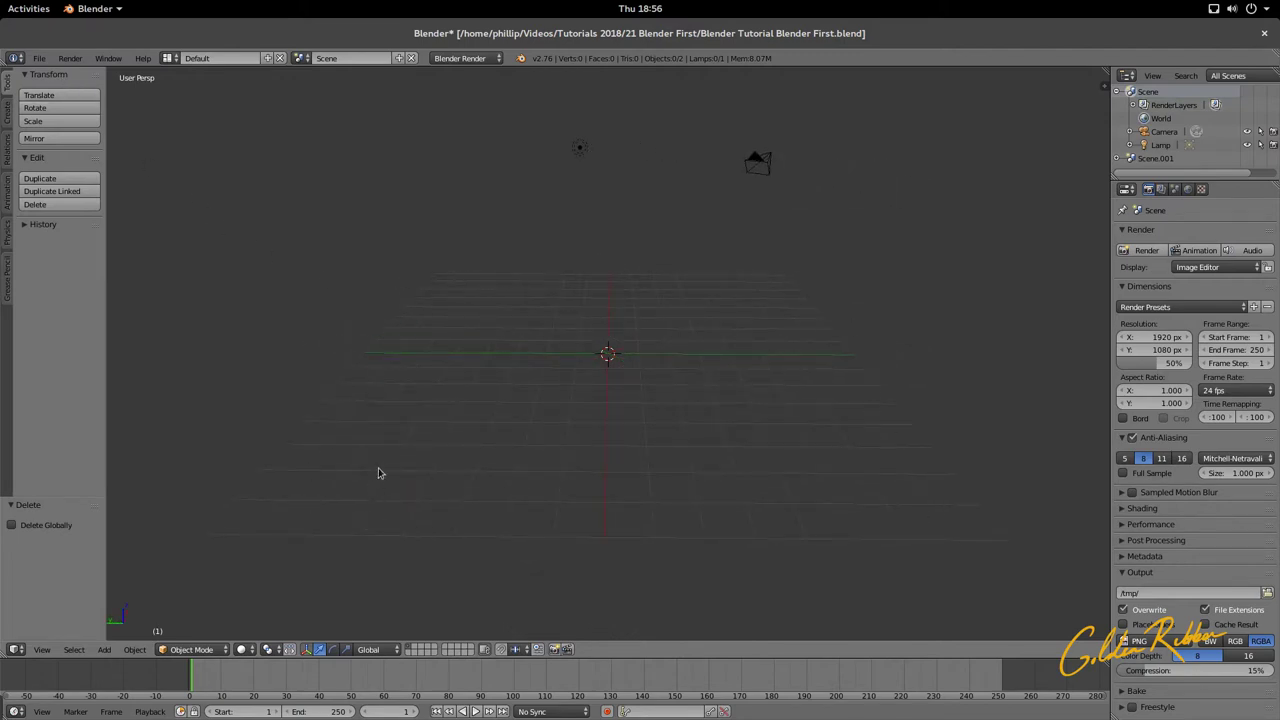
middle_click_drag(378, 473, 567, 436)
left_click(40, 59)
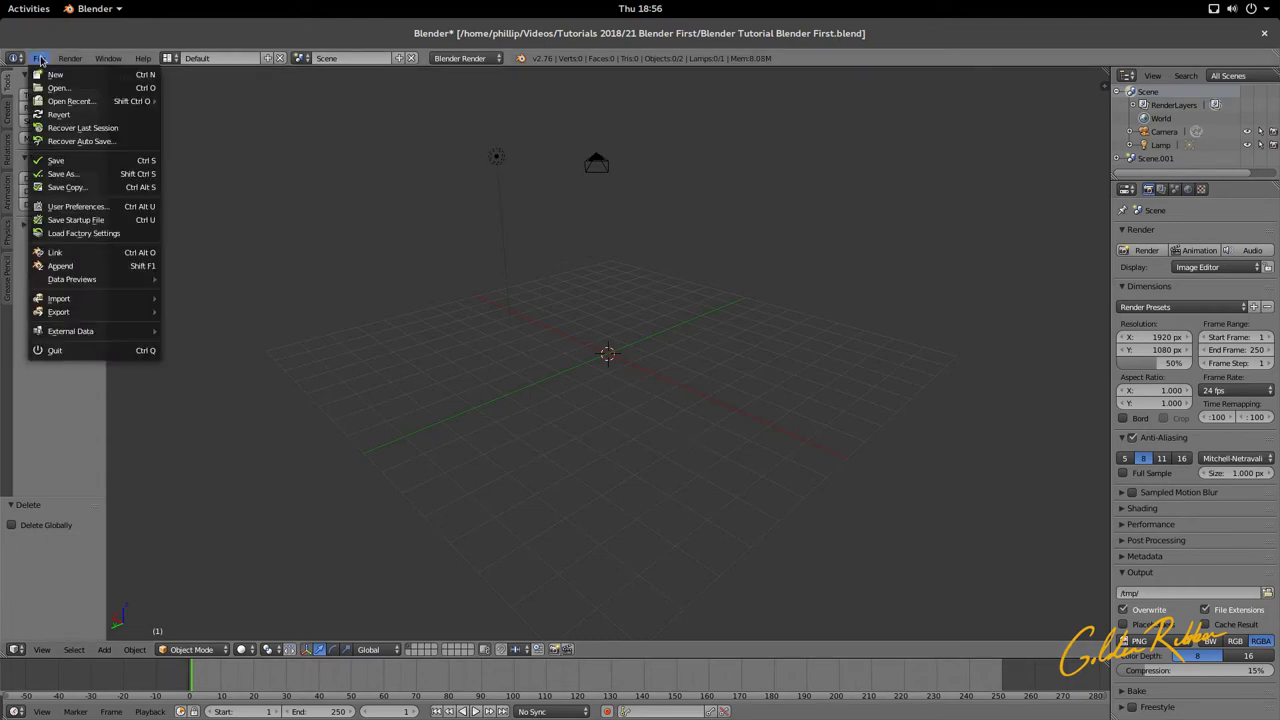
left_click(100, 206)
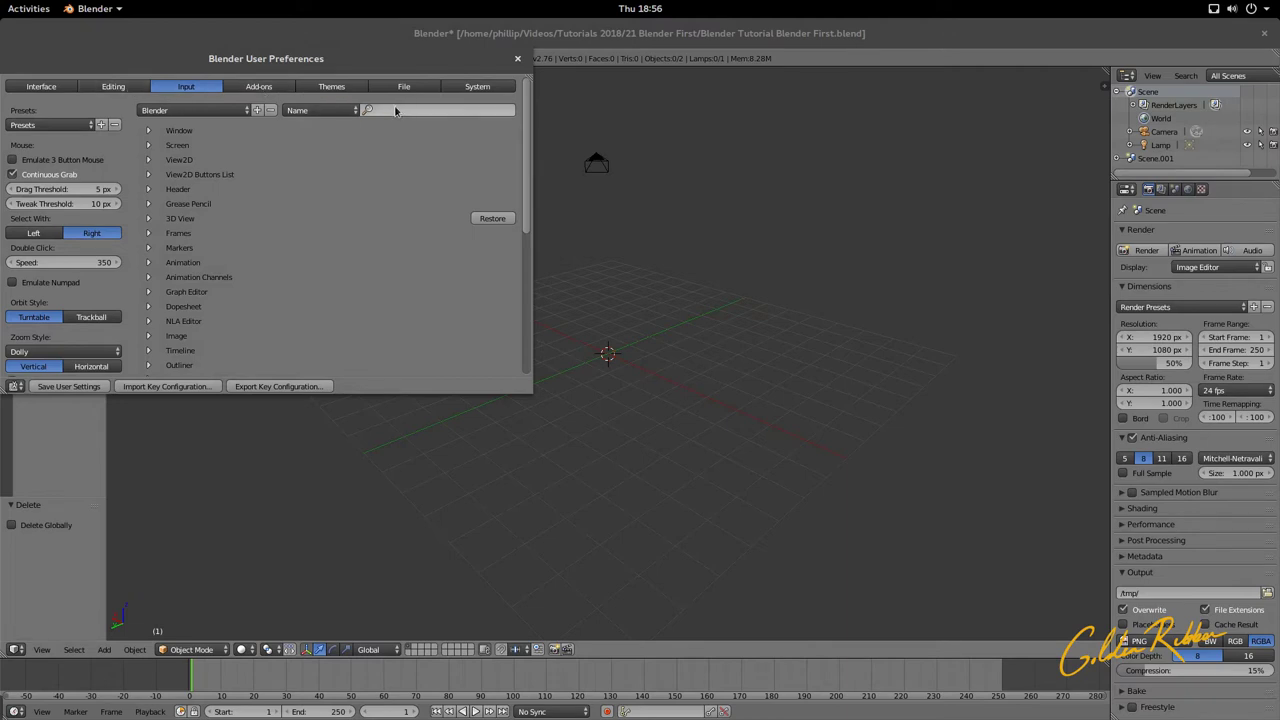
left_click(259, 86)
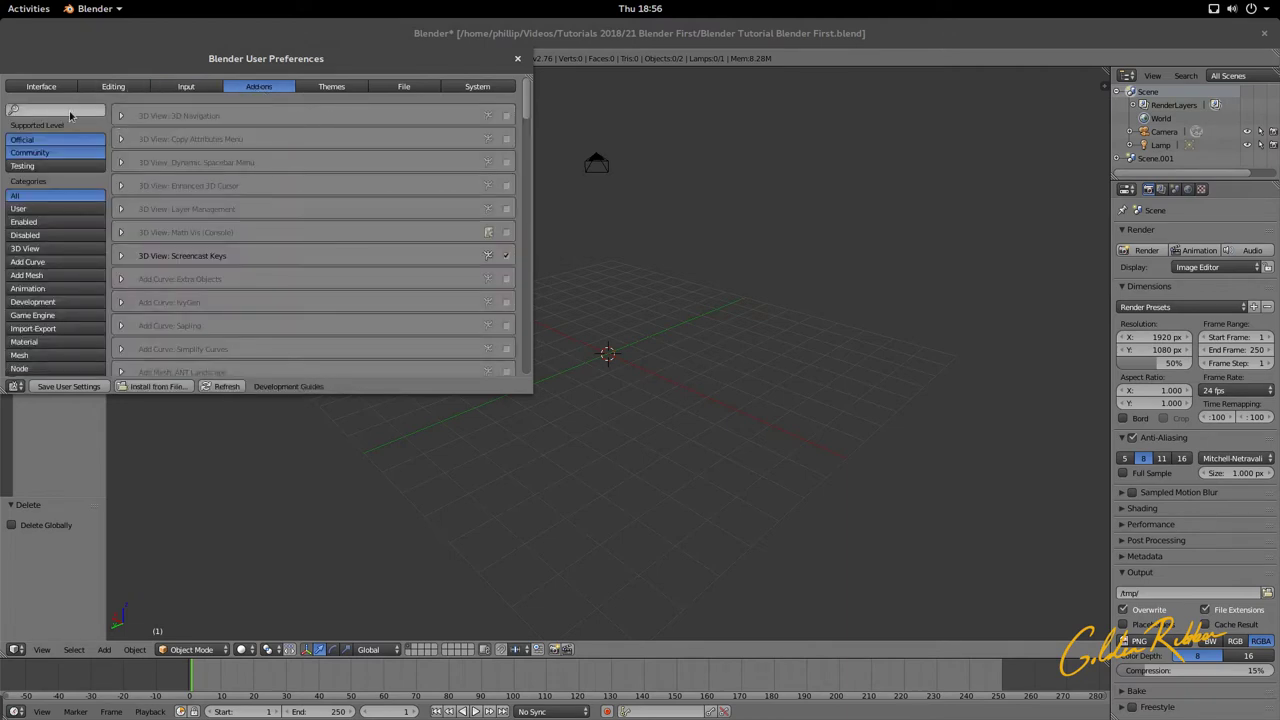
left_click(60, 110)
type("scre")
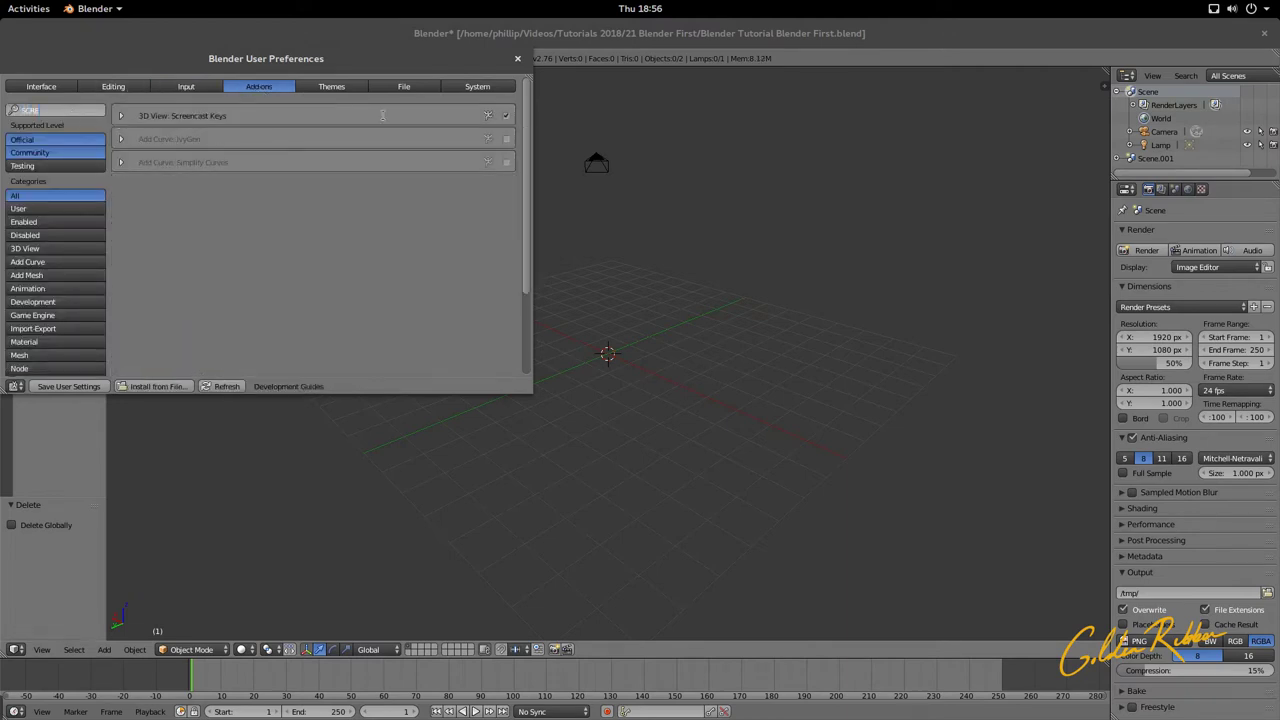
key("Return")
left_click(517, 58)
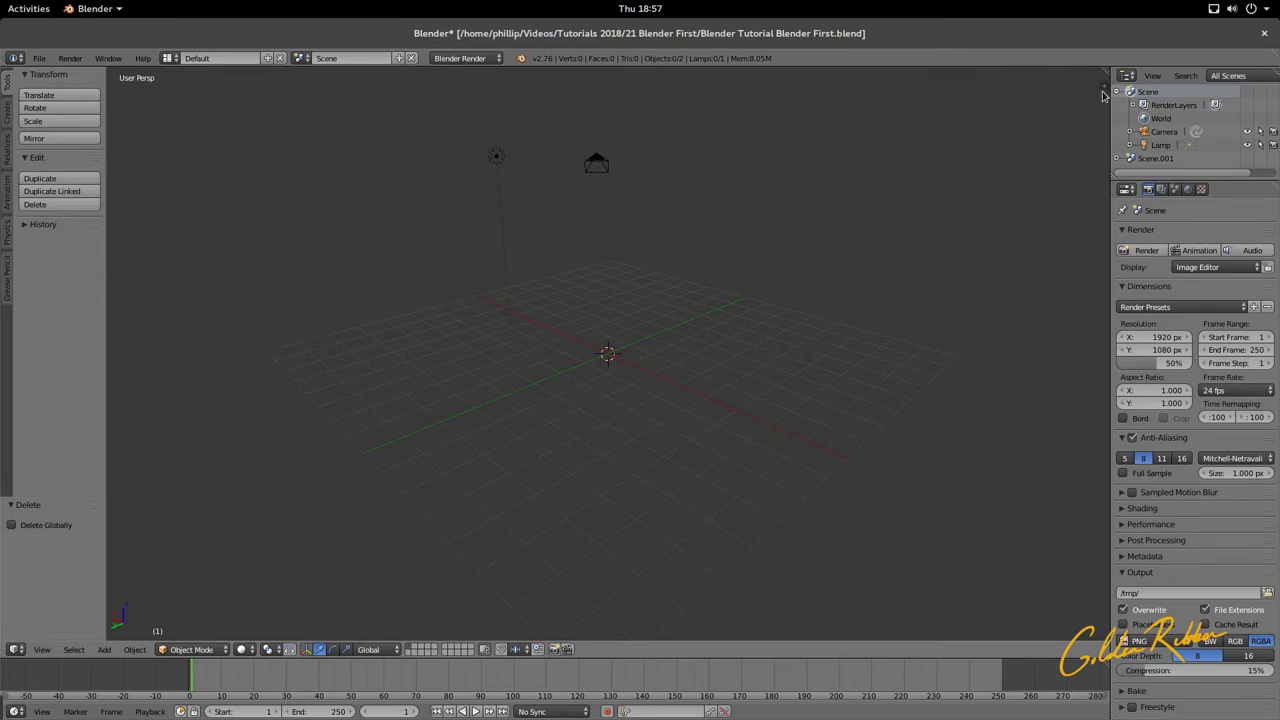
Step: Start the Screencast Keys display from the viewport properties panel
left_click_drag(1104, 95, 881, 120)
scroll(1003, 305, "down", 10)
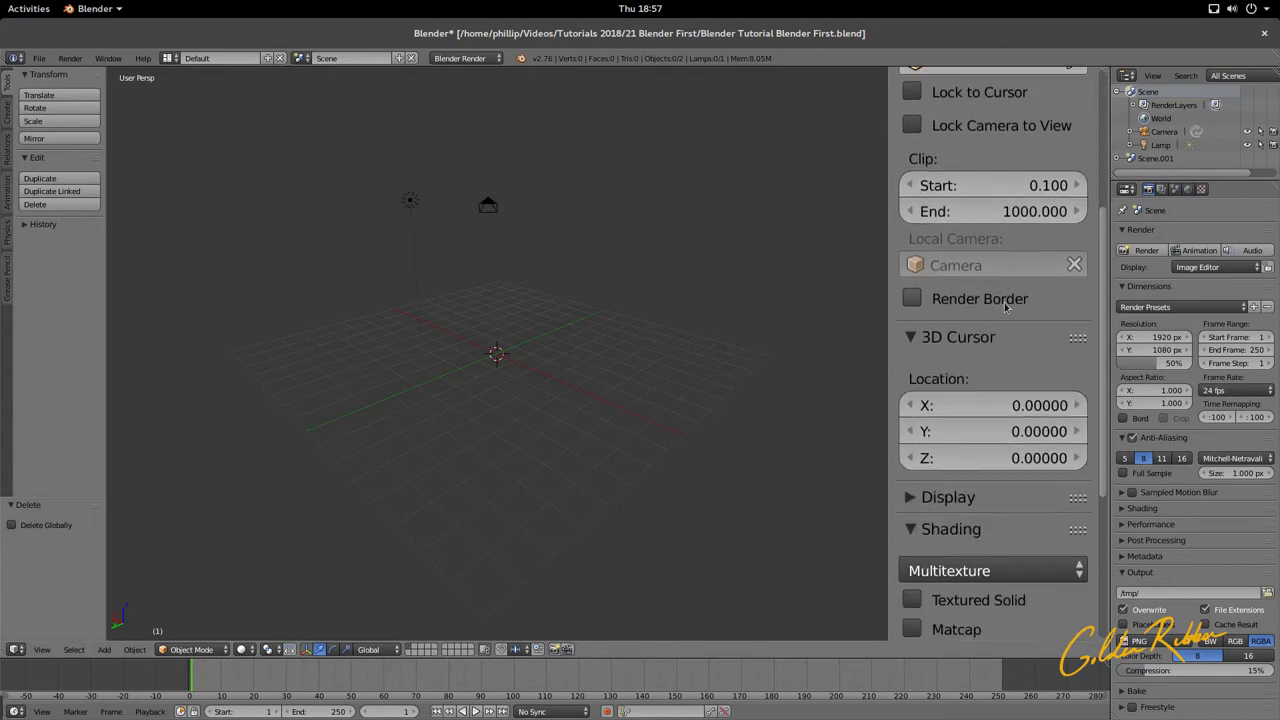
scroll(1005, 308, "down", 1)
left_click(1003, 618)
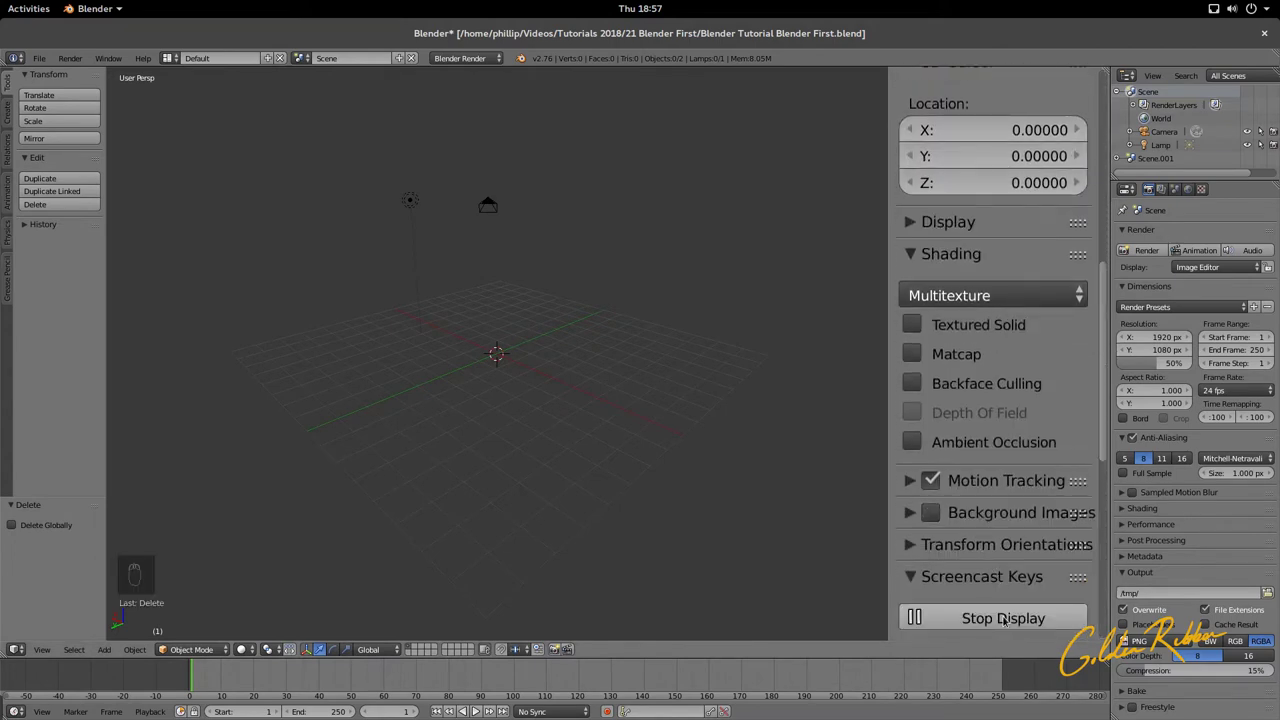
Step: Place the 3D cursor away from the origin and hide the properties panel again
left_click(822, 490)
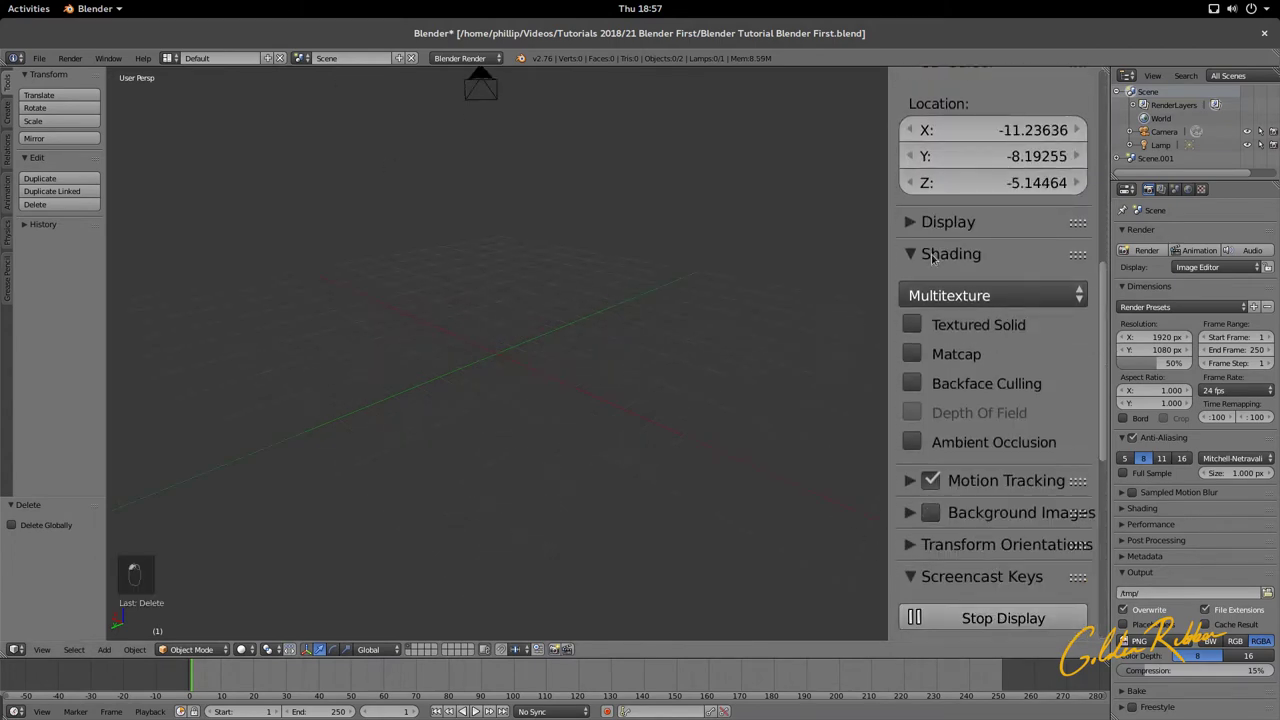
scroll(842, 276, "down", 3)
scroll(978, 225, "up", 10)
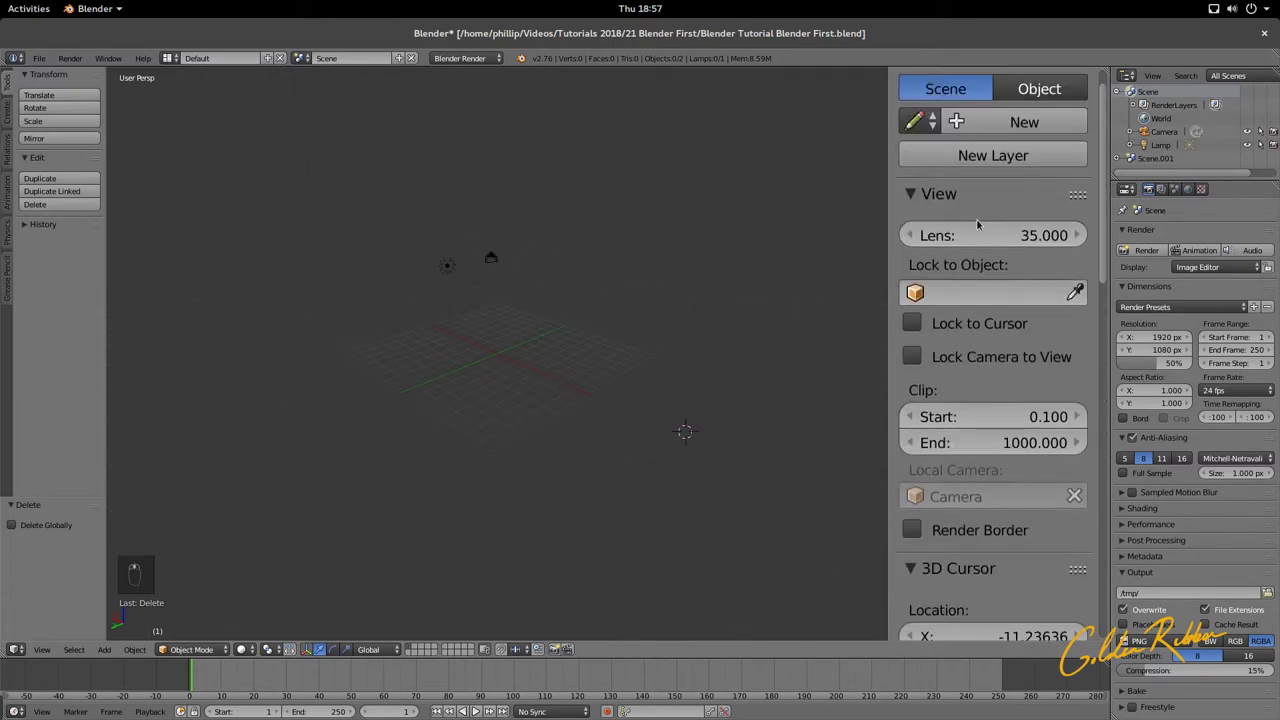
left_click_drag(887, 158, 1102, 228)
middle_click_drag(680, 361, 559, 373)
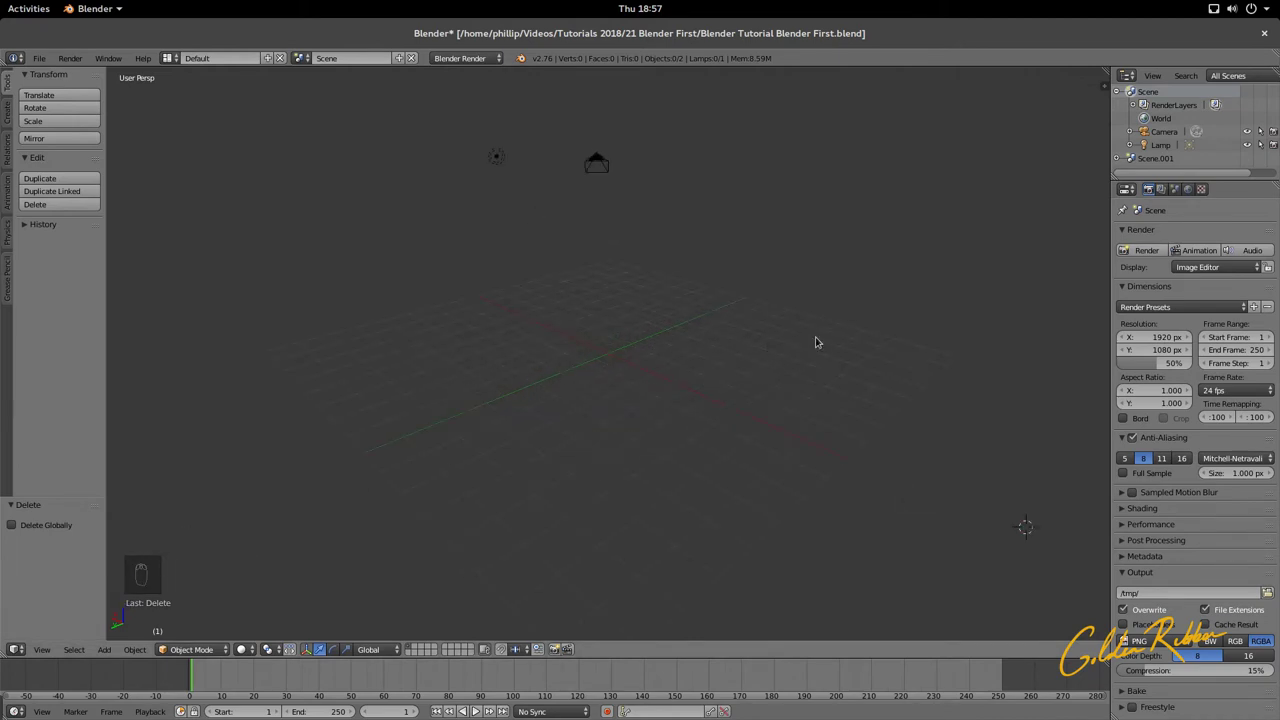
Step: Select the camera, look through it with Numpad 0, then return to free perspective
middle_click_drag(817, 340, 670, 347)
right_click(472, 196)
scroll(446, 182, "up", 1)
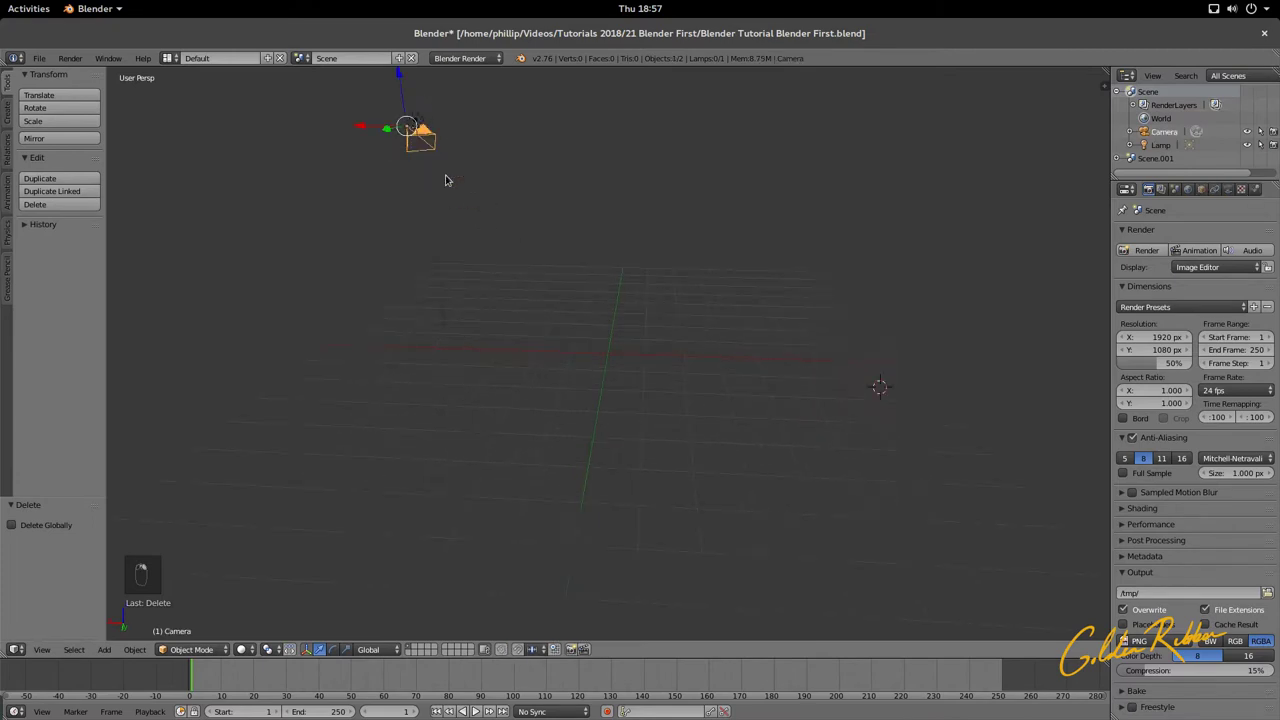
scroll(446, 180, "down", 1)
middle_click_drag(603, 283, 603, 286)
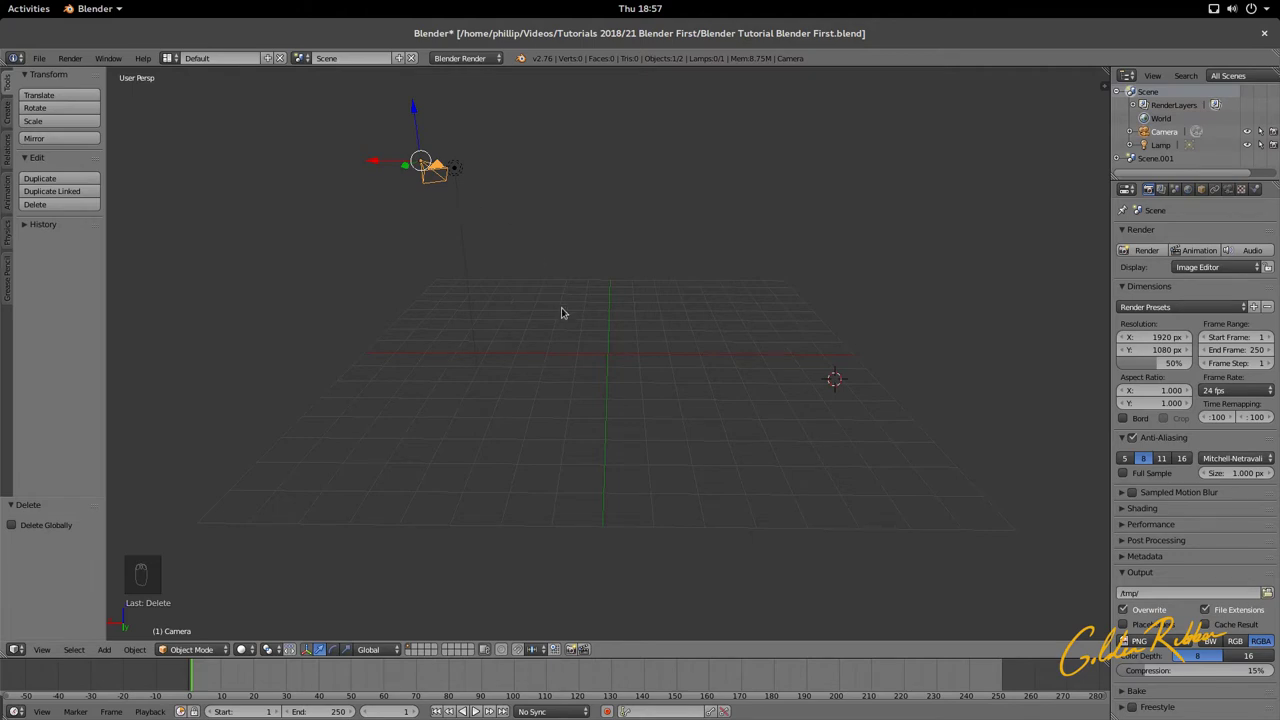
key("KP_0")
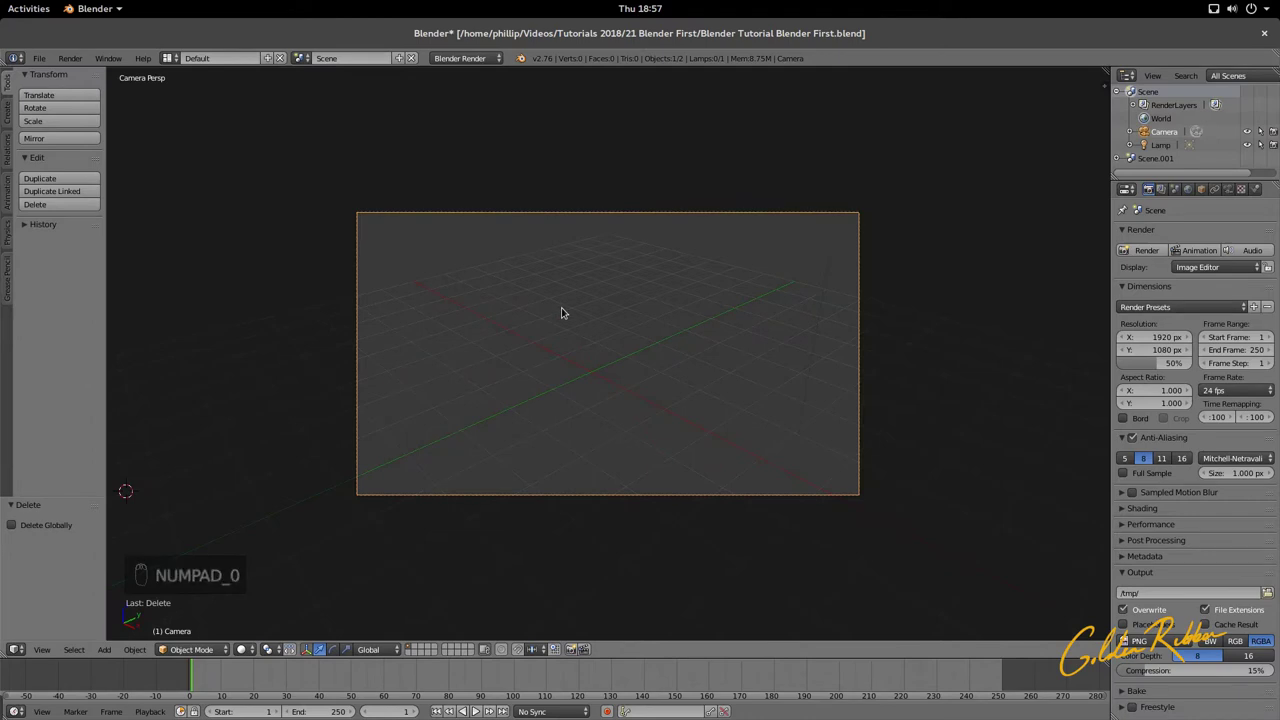
scroll(561, 313, "up", 1)
scroll(561, 313, "down", 1)
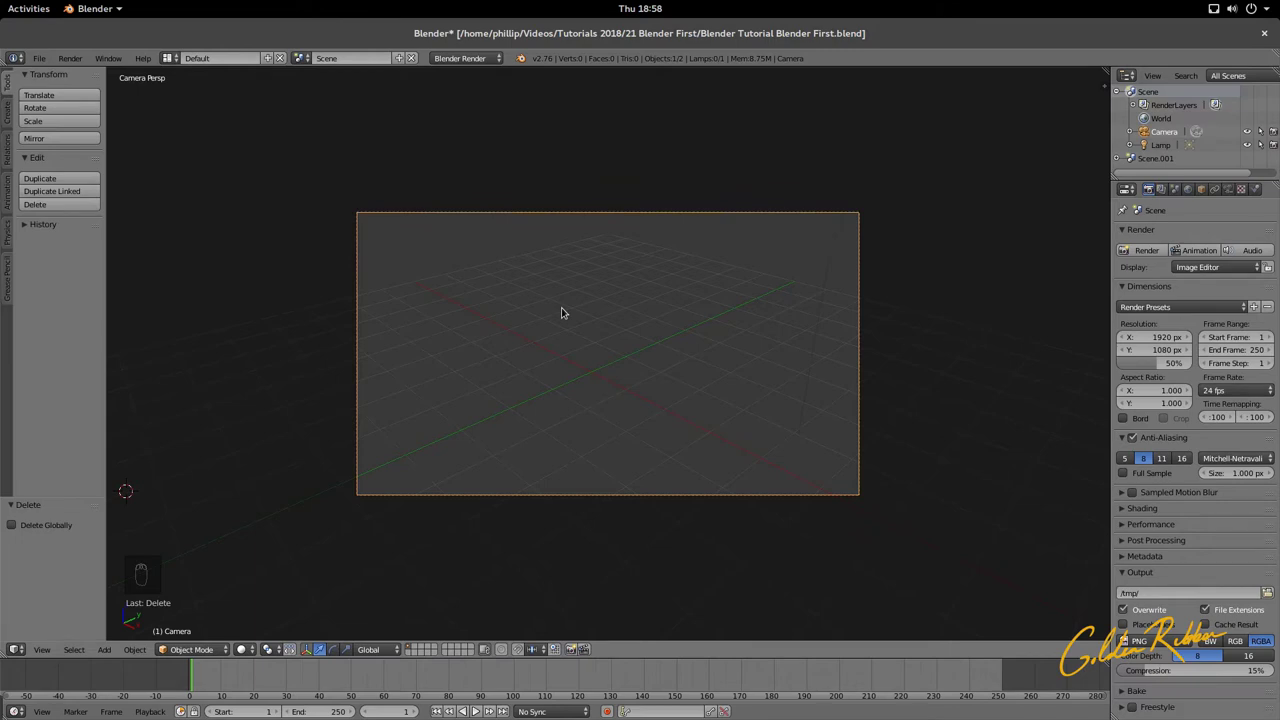
key("KP_0")
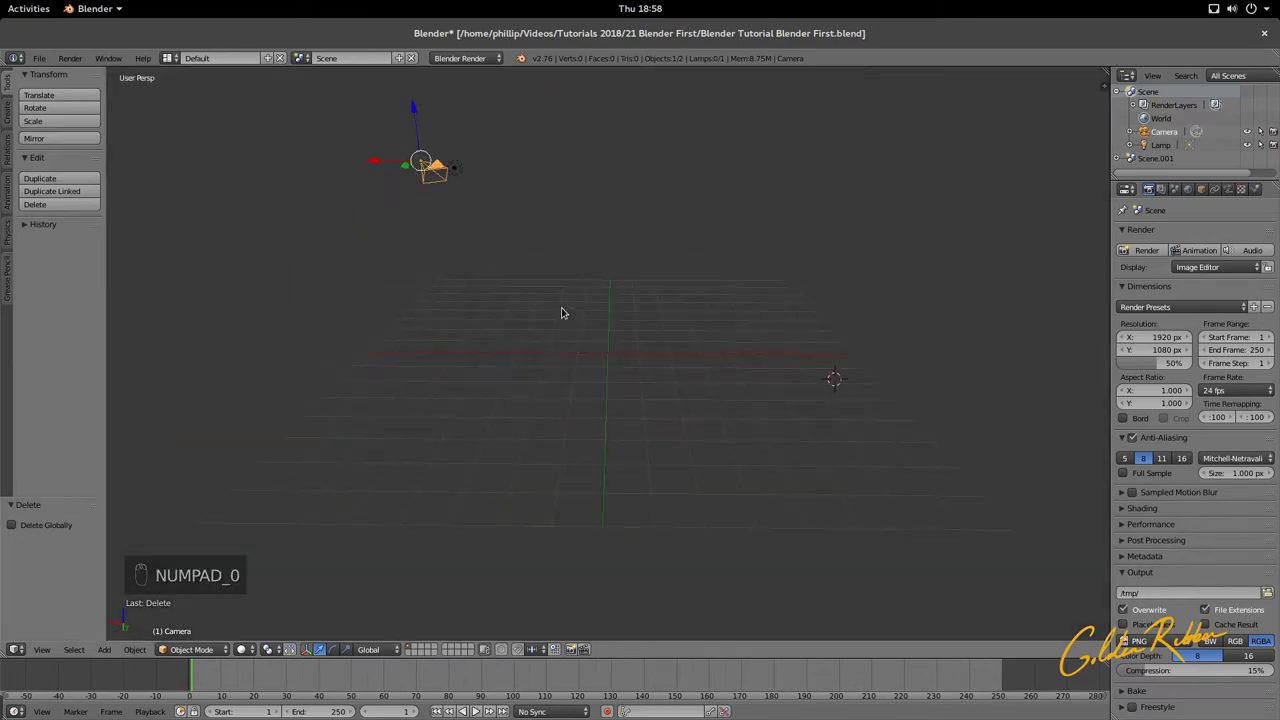
Step: Switch to top view and align the camera to it with Ctrl+Alt+Numpad 0
key("KP_7")
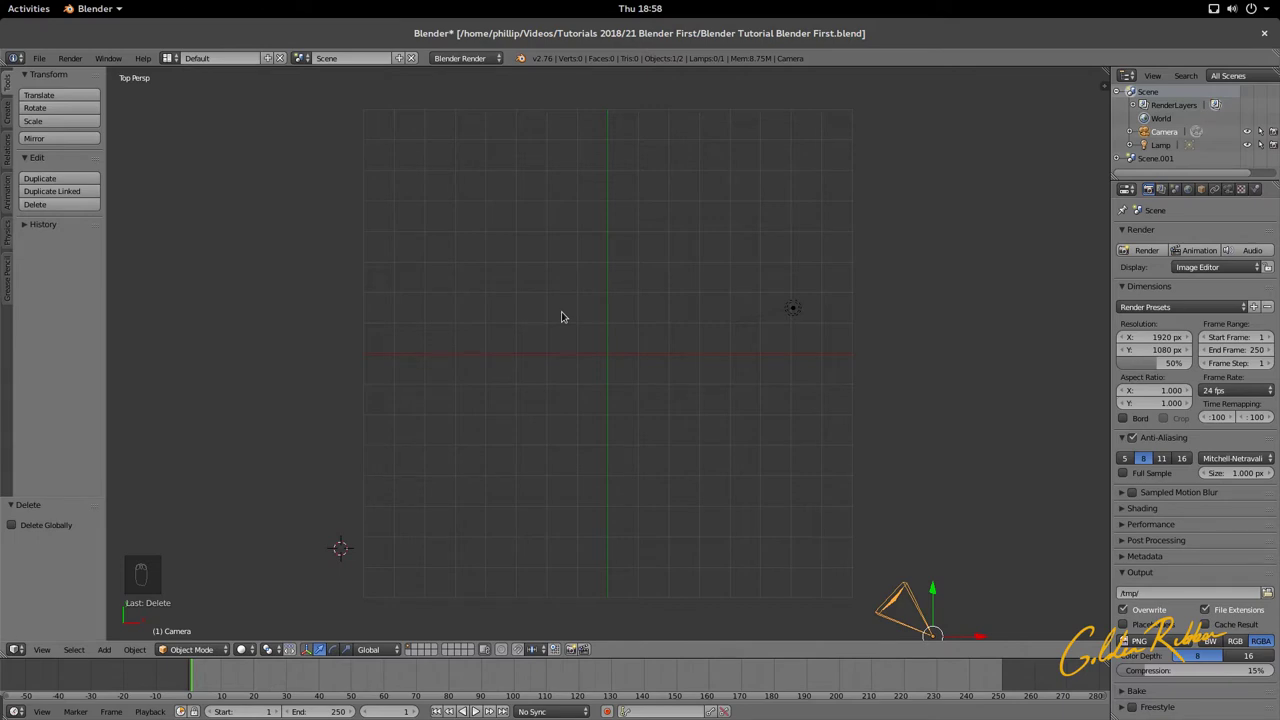
key("ctrl+alt+KP_0")
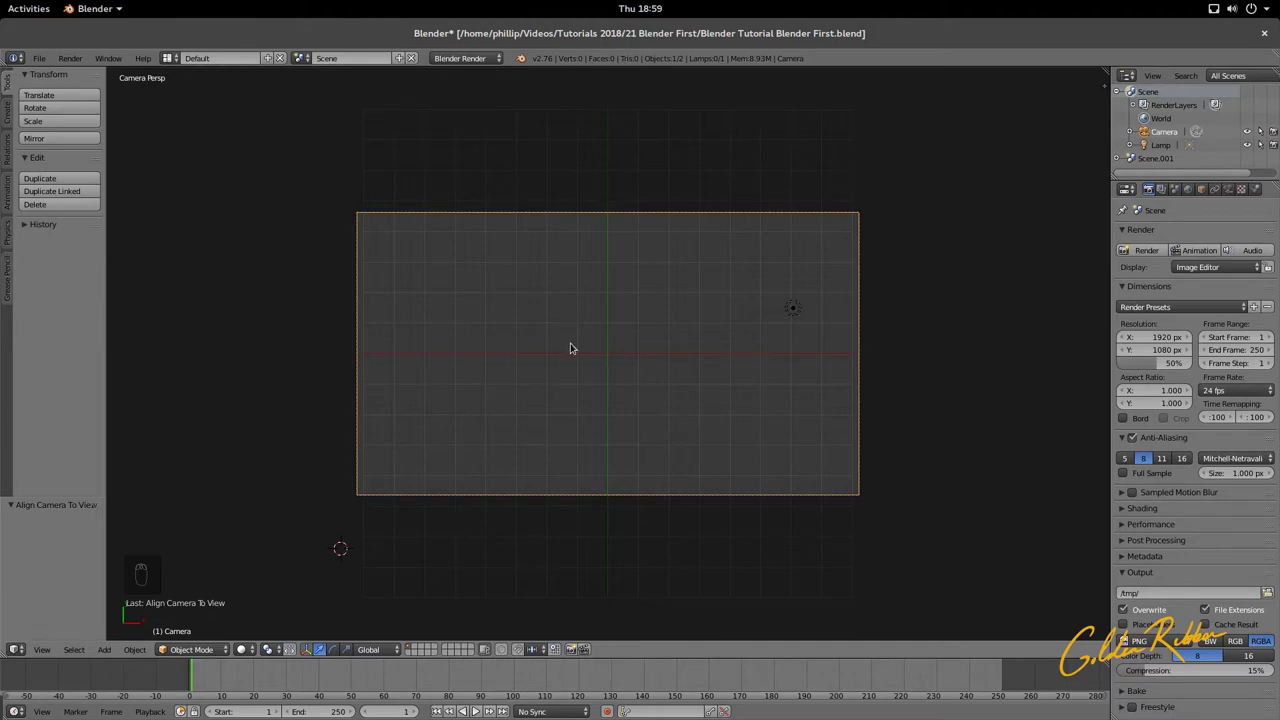
left_click(39, 58)
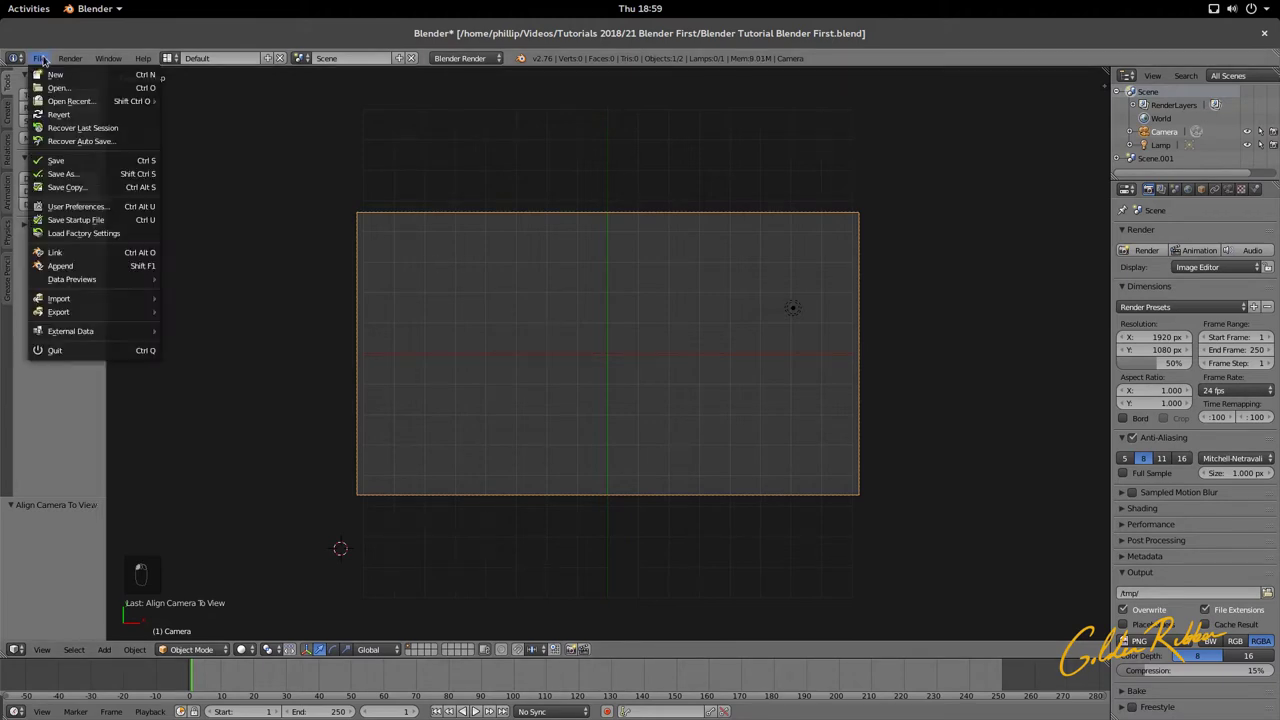
mouse_move(88, 299)
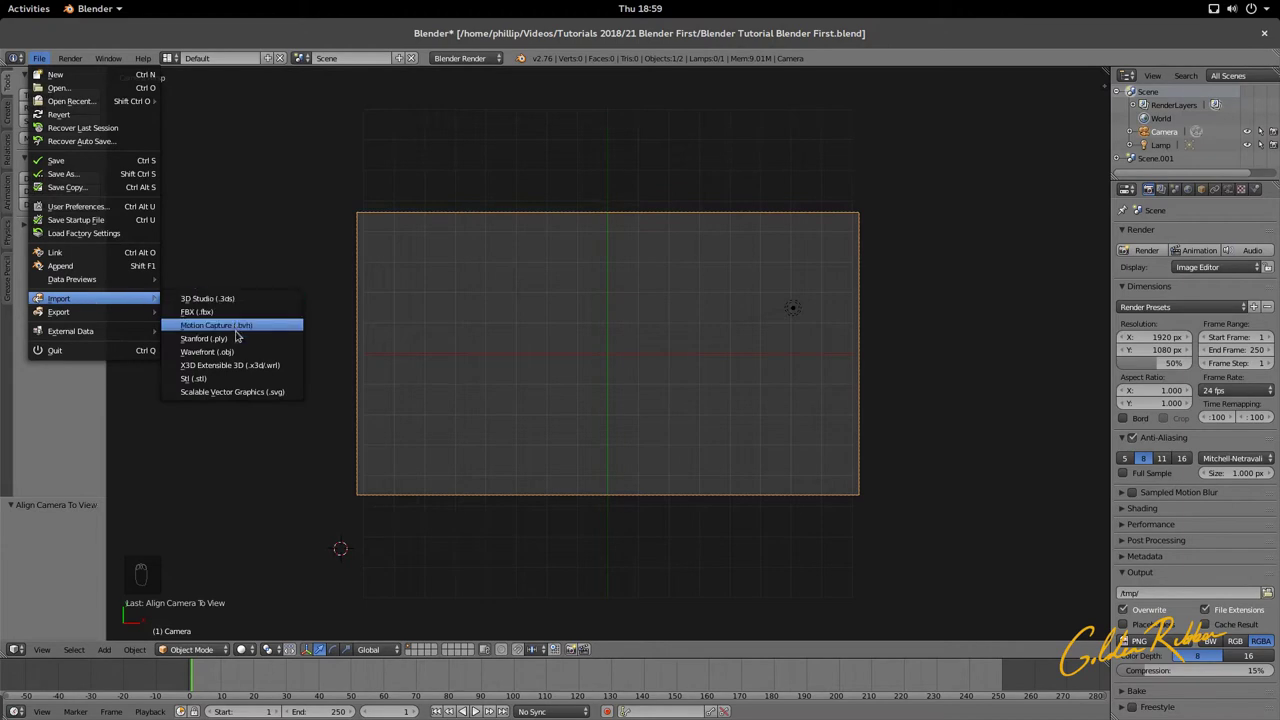
left_click(226, 394)
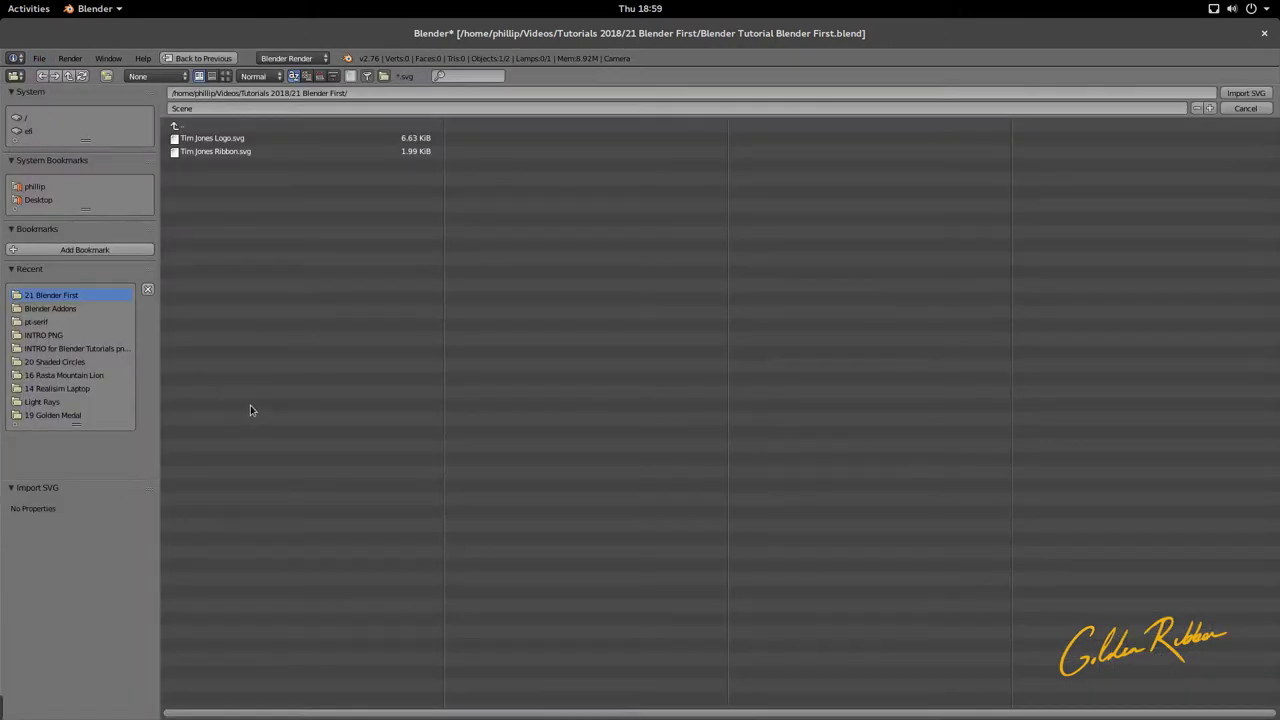
left_click(243, 152)
left_click(1240, 93)
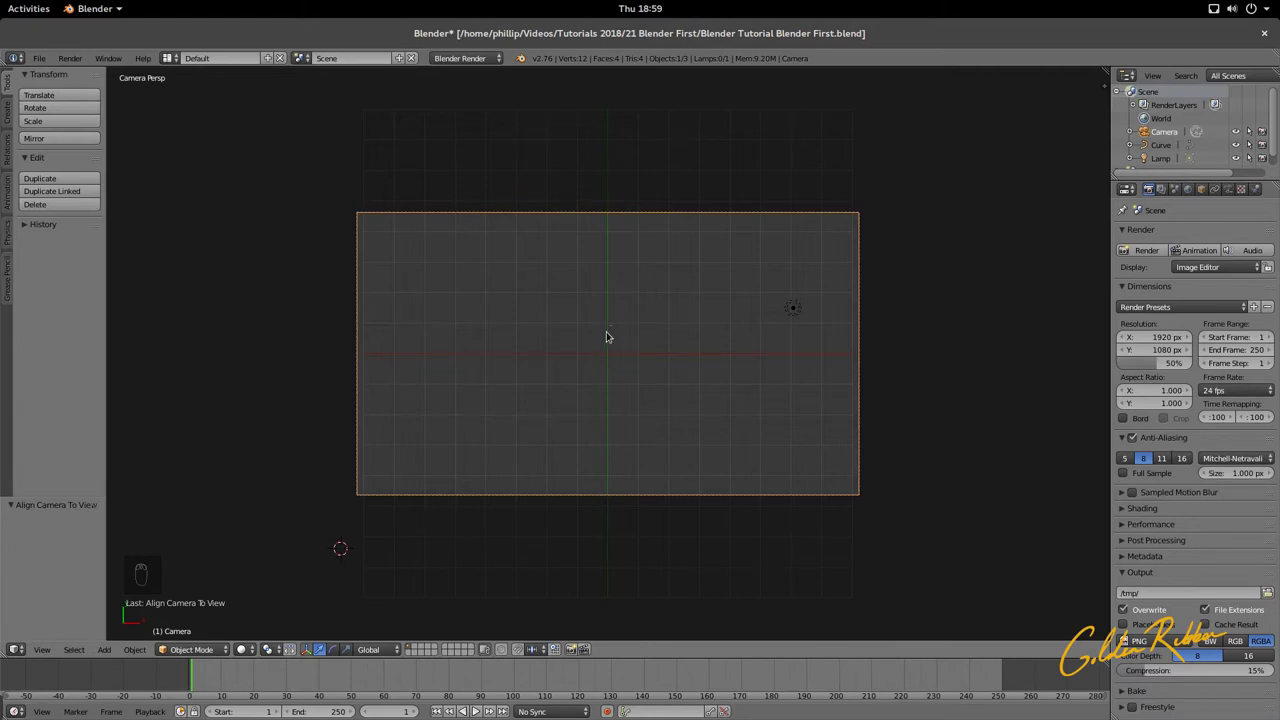
Step: Select the imported ribbon curve and move it along Y and X to the shot's centre
scroll(612, 336, "up", 8)
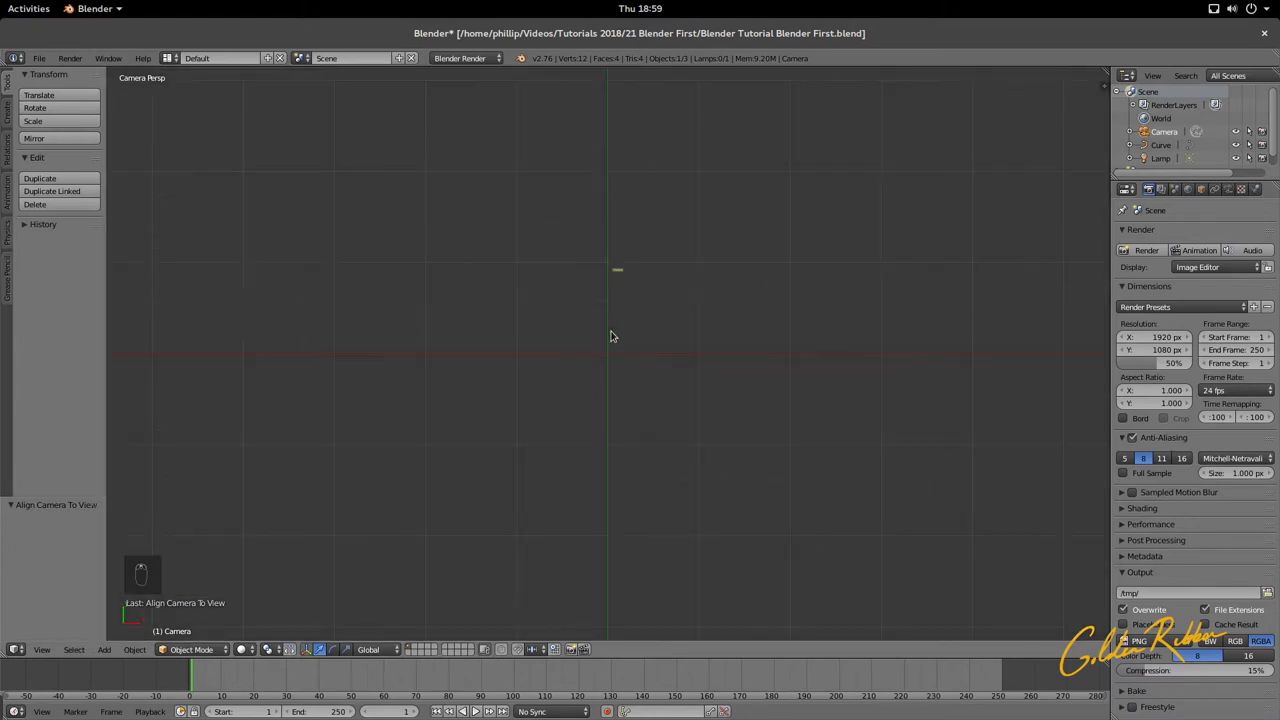
scroll(623, 263, "up", 1)
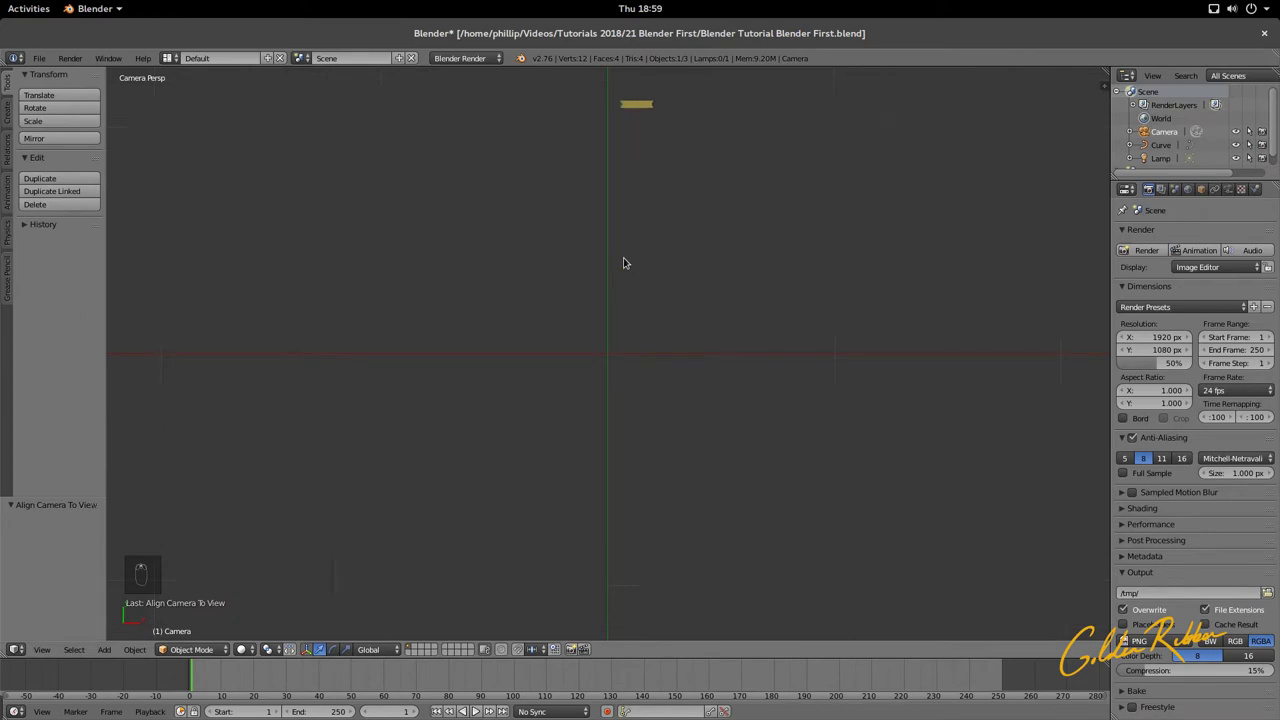
right_click(640, 110)
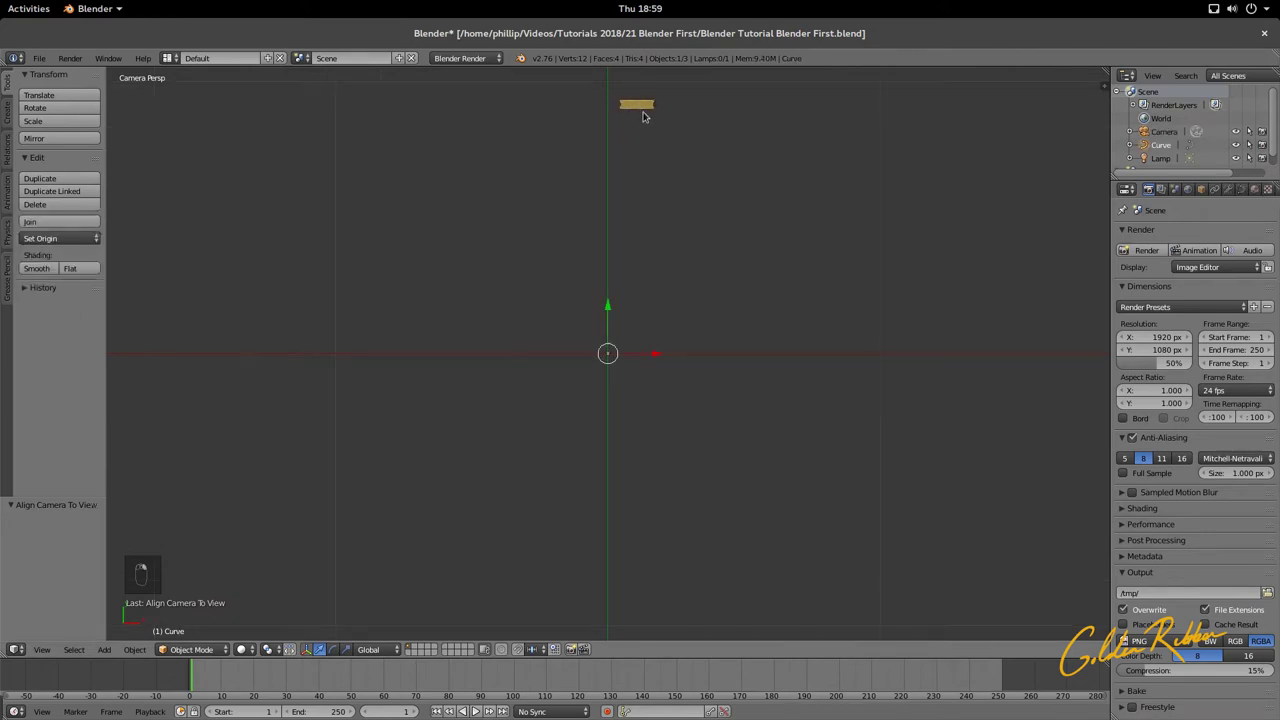
key("g")
key("y")
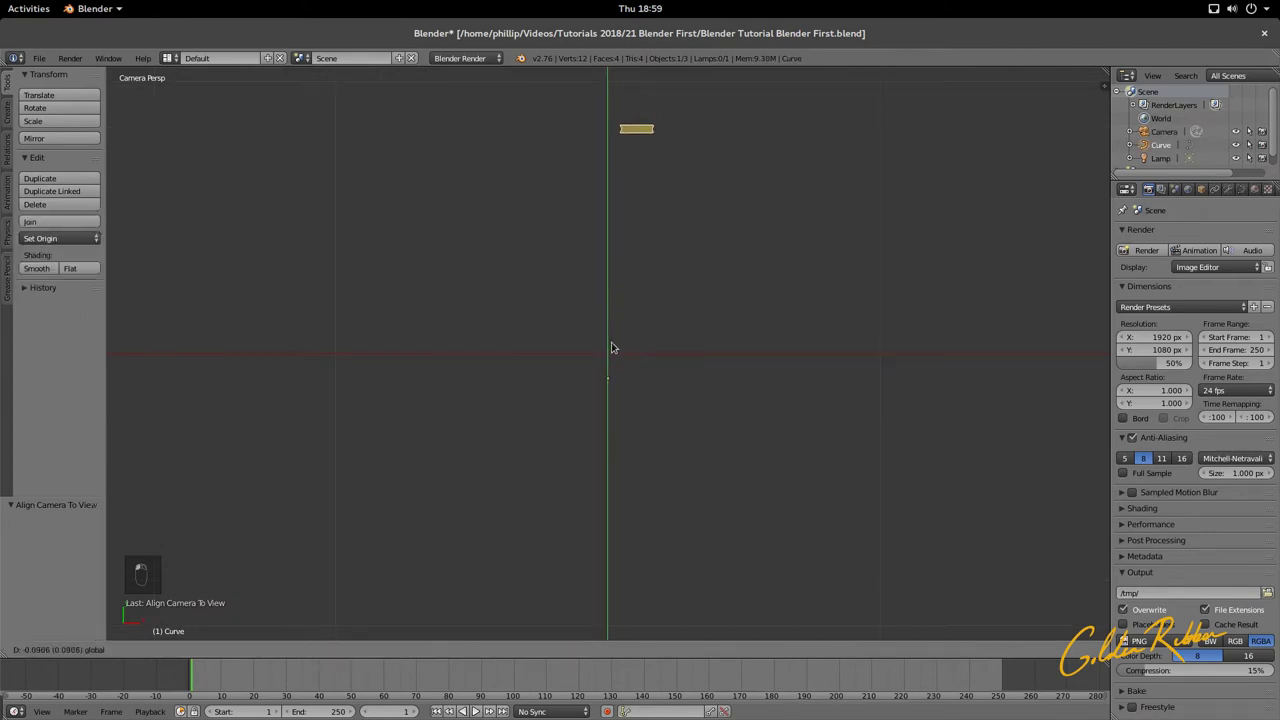
left_click(617, 553)
key("g")
key("x")
left_click(625, 605)
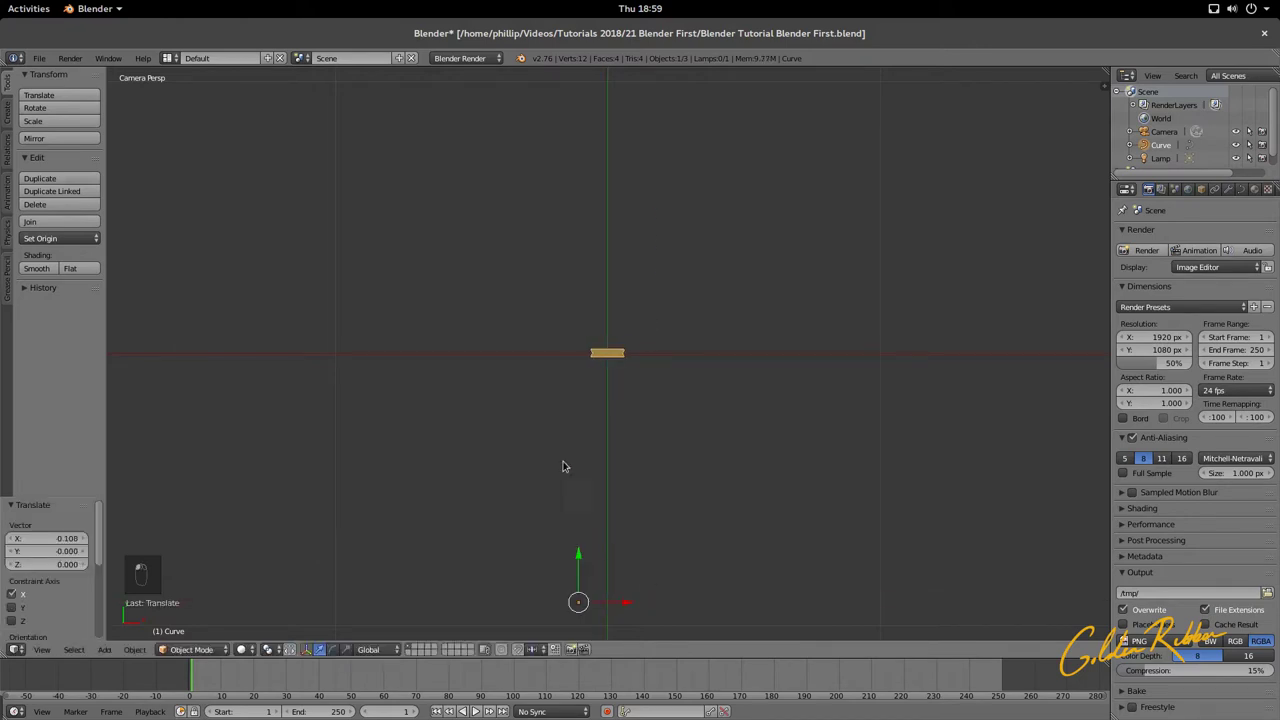
scroll(600, 420, "down", 5)
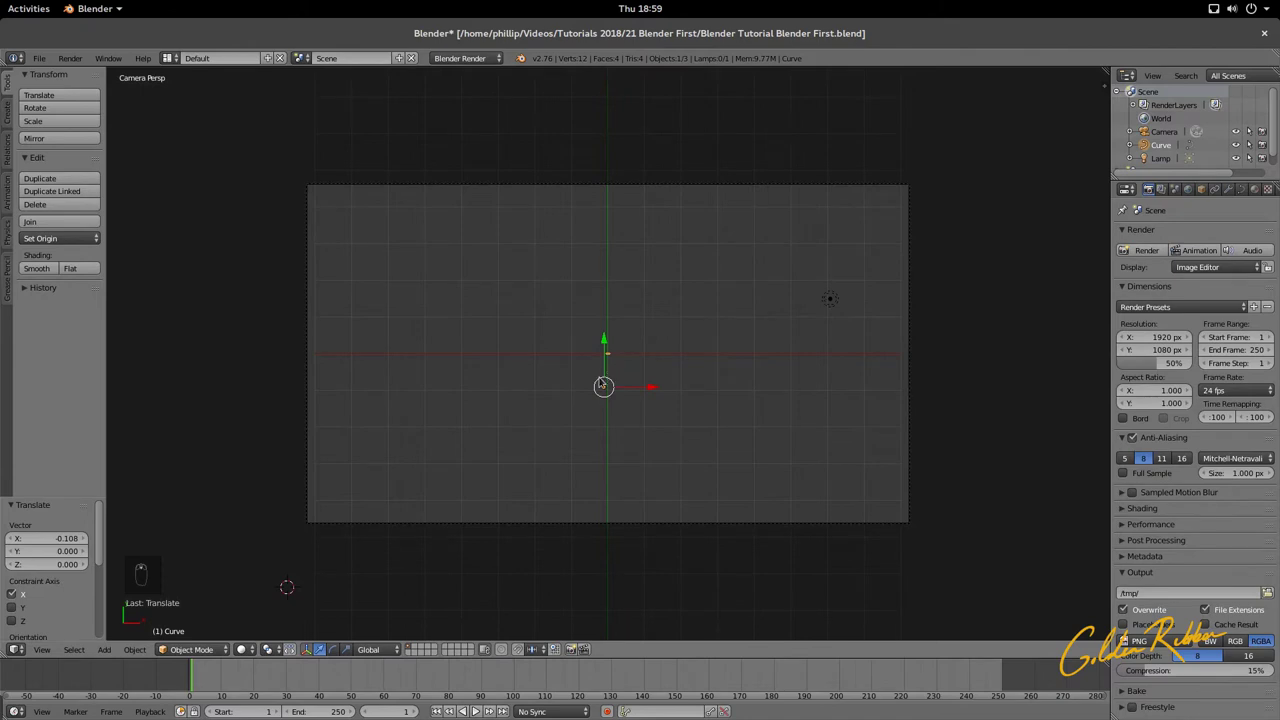
Step: Set the ribbon's origin to its centre of mass via Object > Transform
left_click(135, 651)
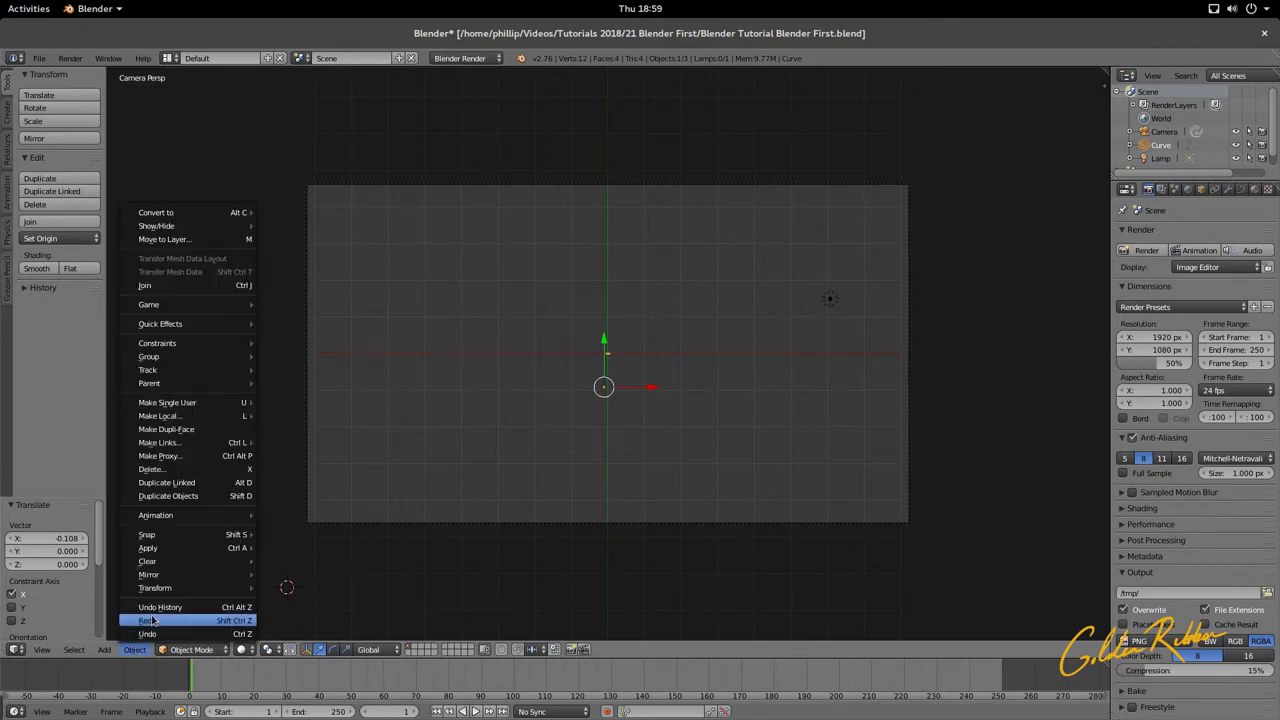
mouse_move(190, 588)
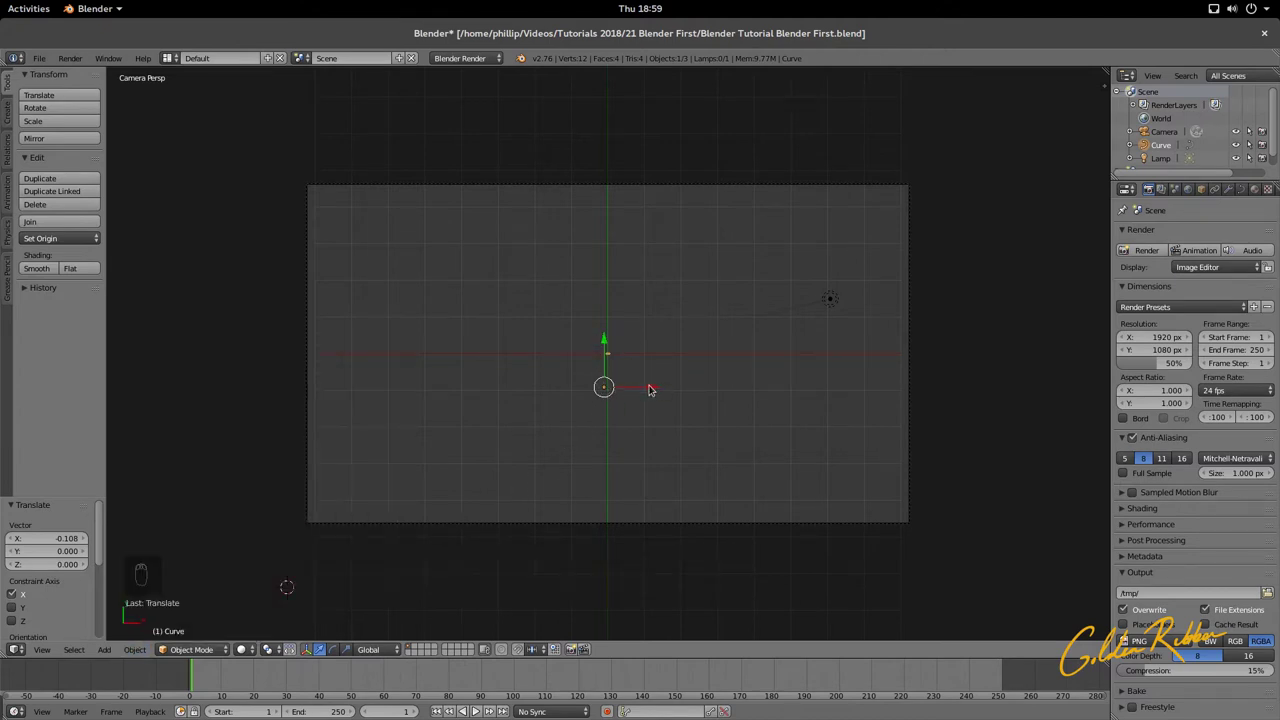
left_click(136, 650)
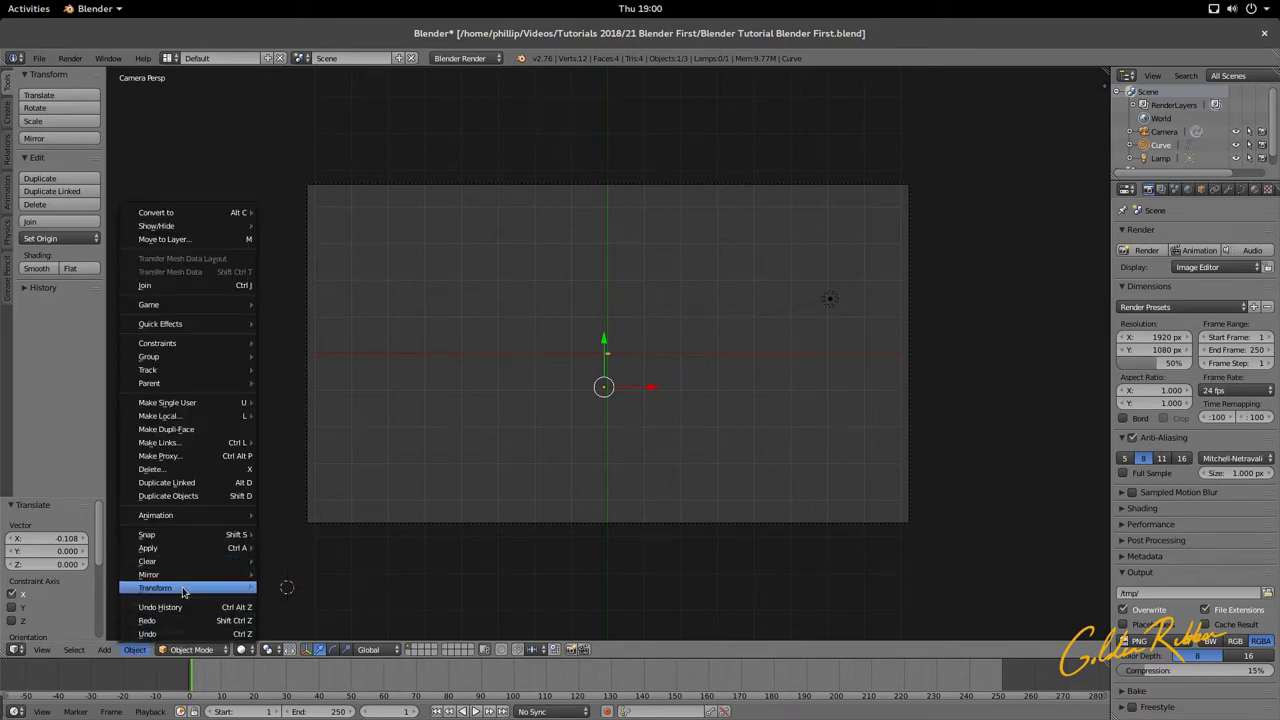
mouse_move(240, 588)
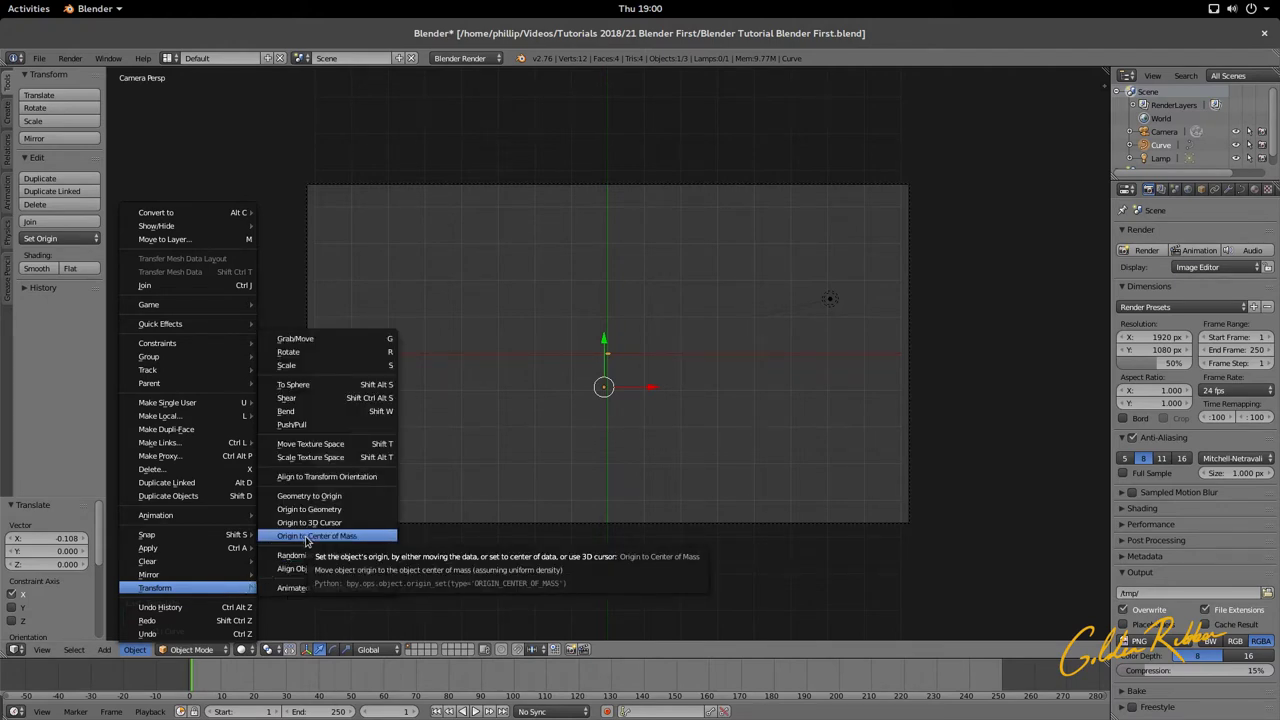
left_click(307, 537)
scroll(605, 357, "up", 3)
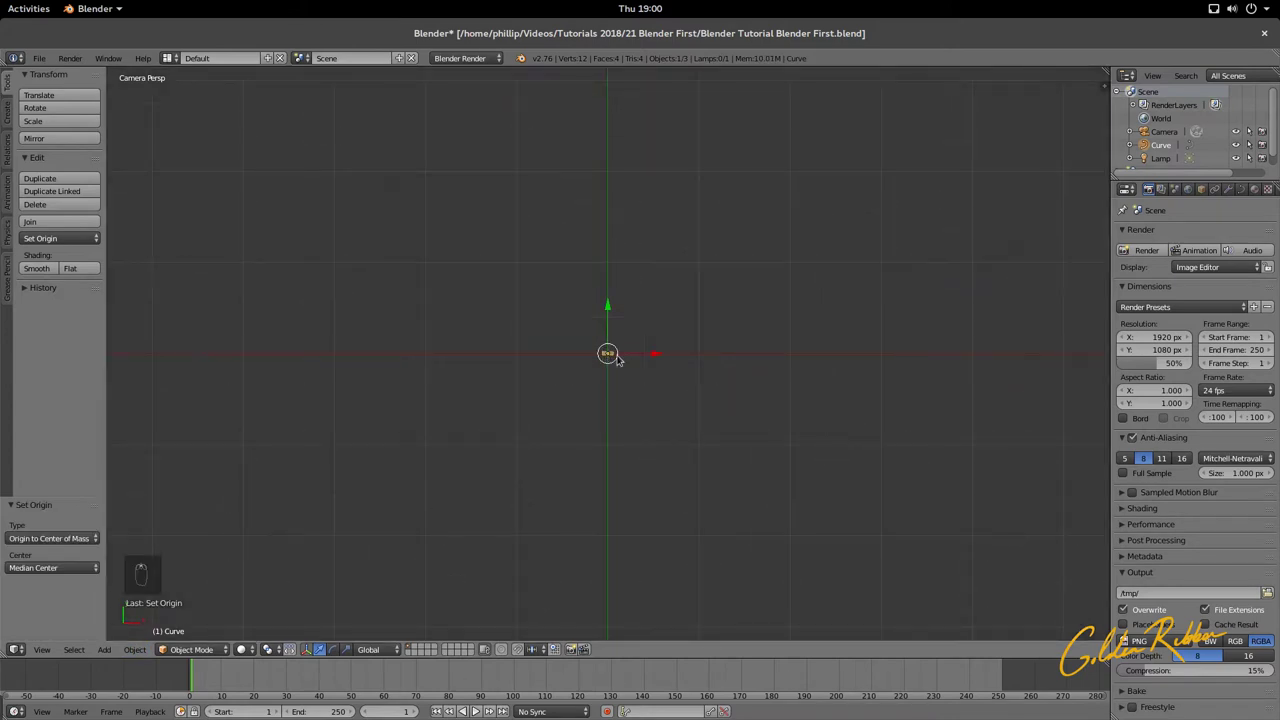
scroll(617, 360, "down", 3)
Step: Scale the ribbon up uniformly by about 26 and return to the camera view
key("s")
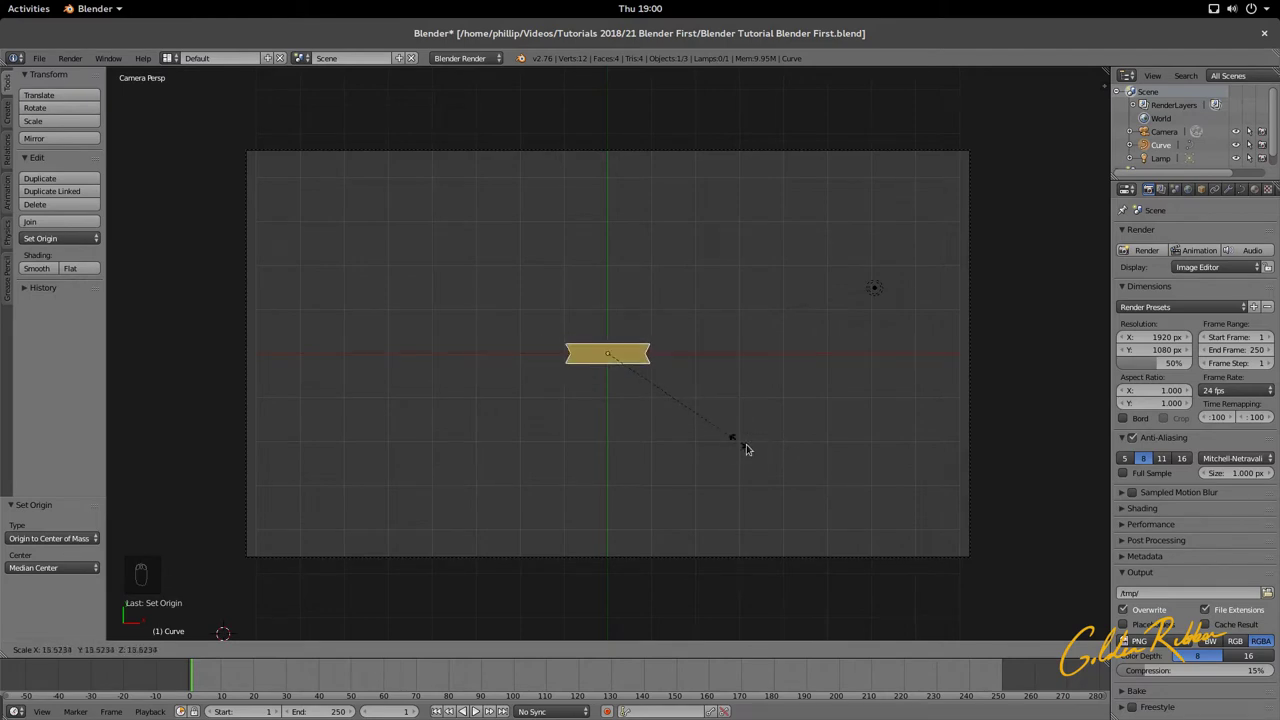
left_click(822, 487)
middle_click_drag(749, 457, 697, 391)
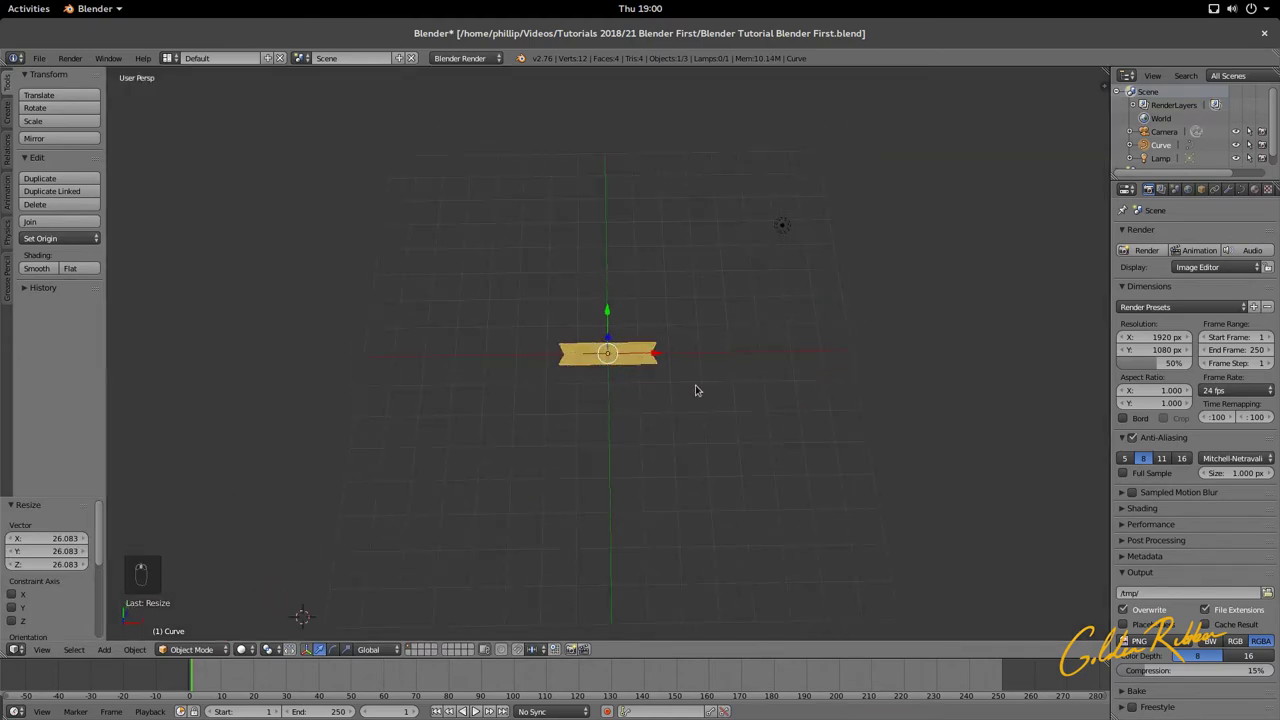
key("KP_0")
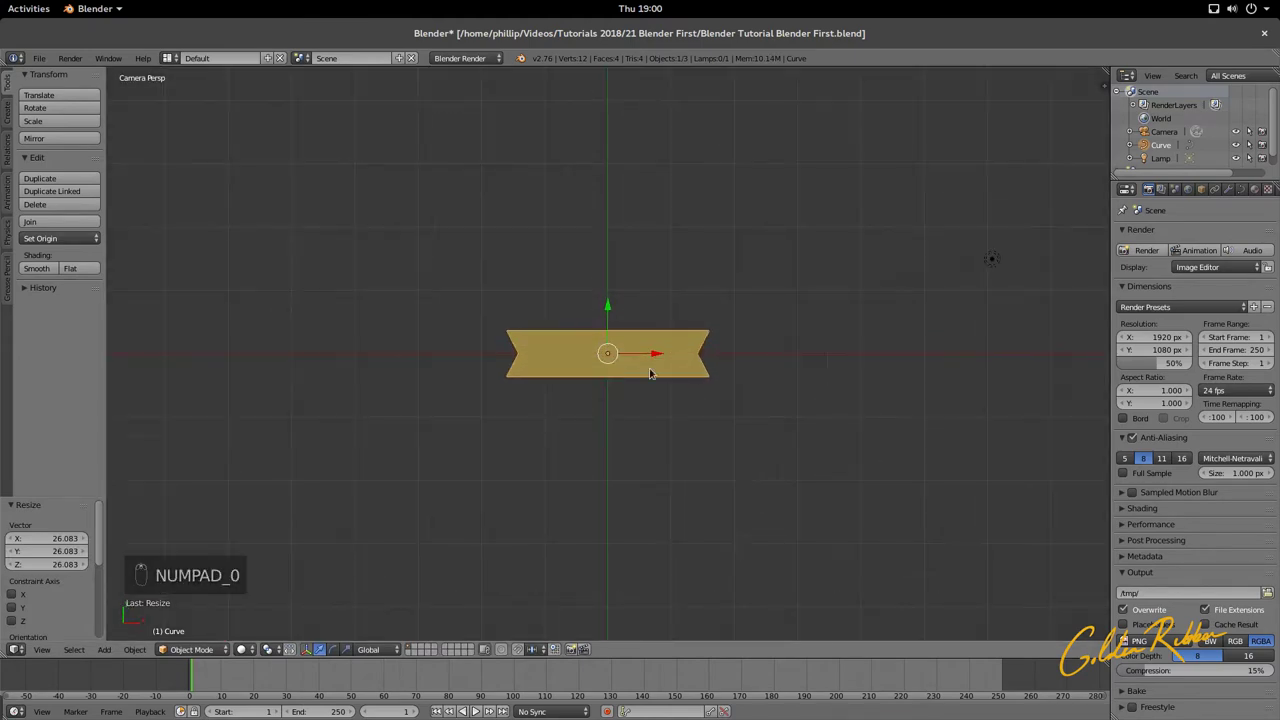
Step: Toggle the ribbon into Edit Mode and back, then adjust the render resolution percentage
key("Tab")
scroll(545, 356, "up", 5)
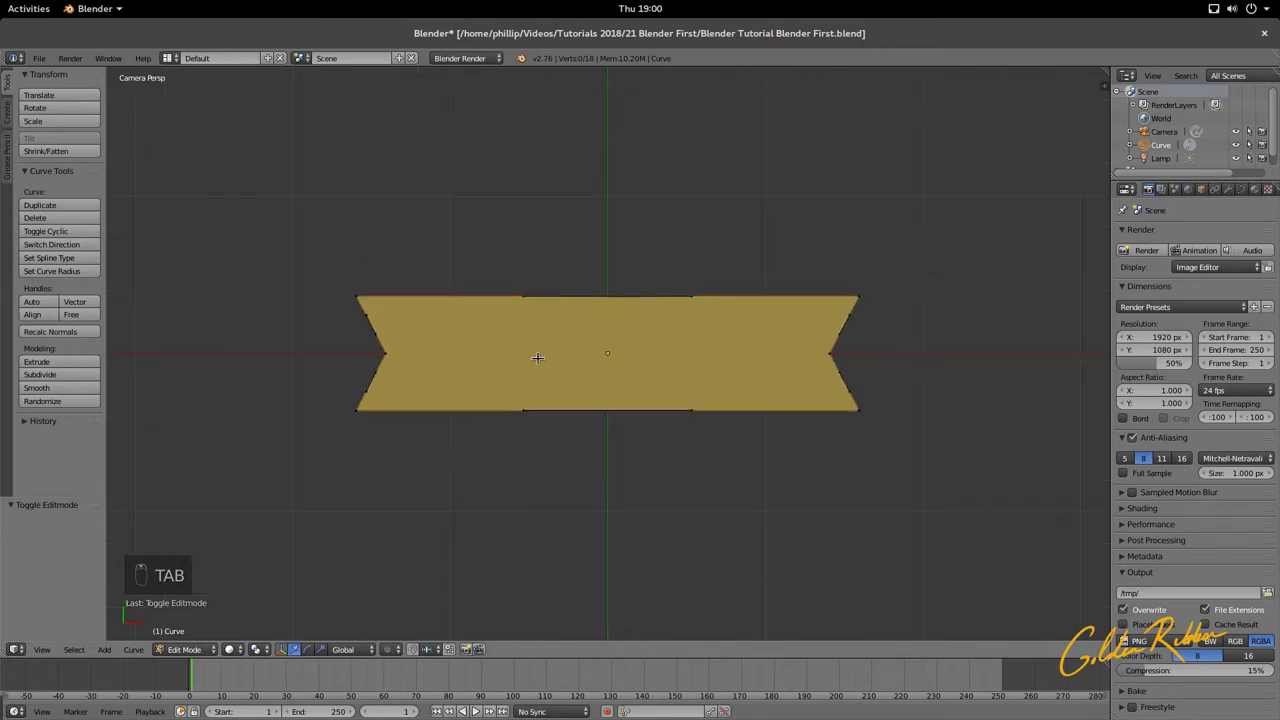
scroll(537, 358, "down", 5)
key("Tab")
key("Tab")
key("Tab")
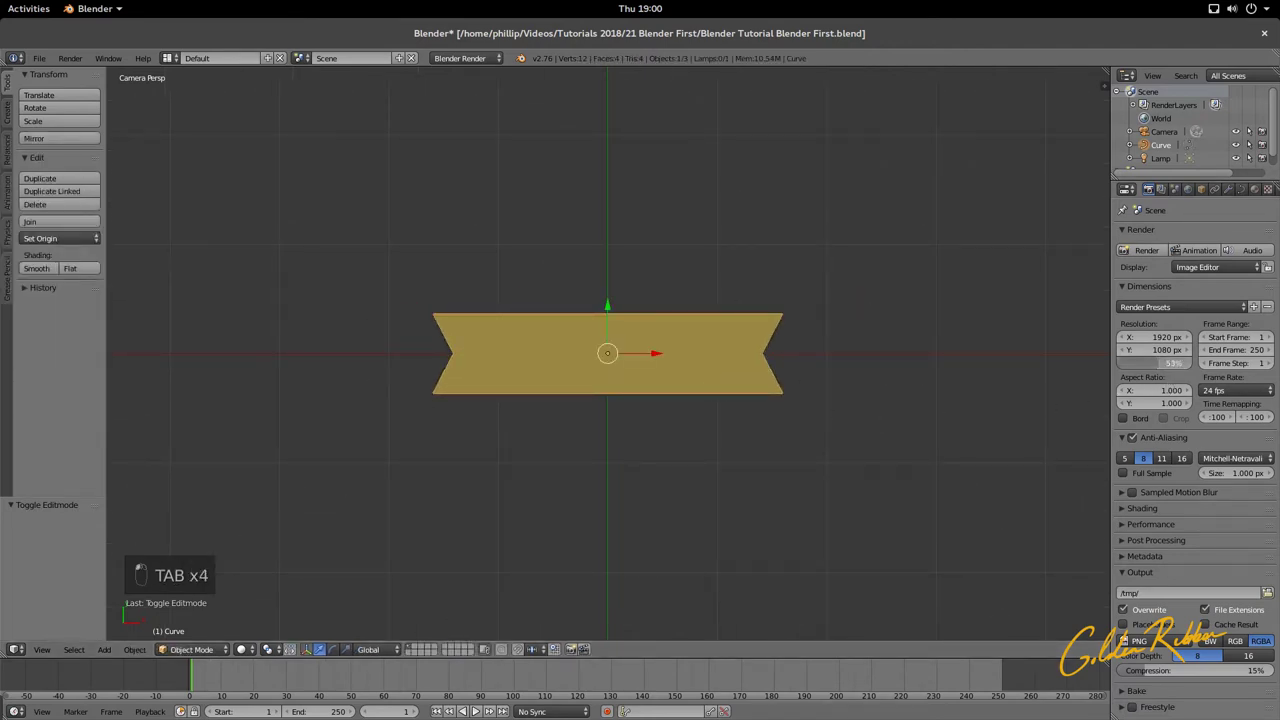
left_click_drag(1160, 363, 1196, 363)
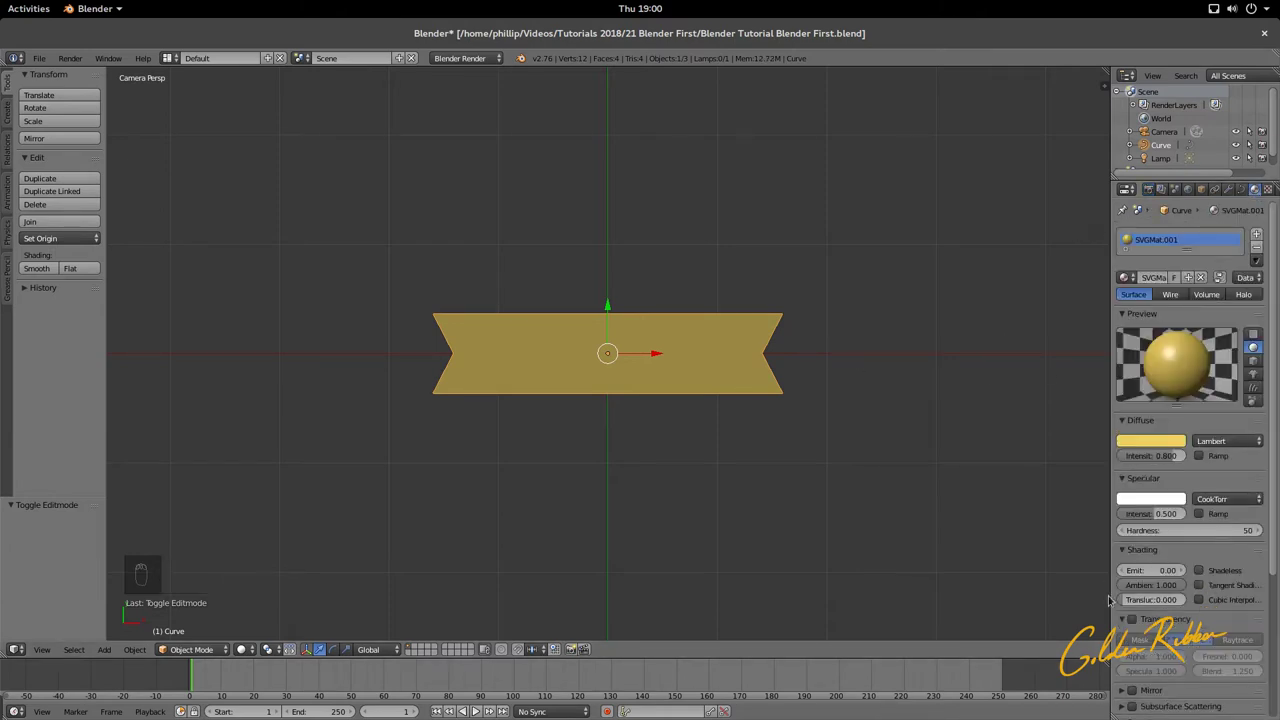
Step: Make the ribbon material shadeless and read its diffuse colour as hex F1D463
left_click(1148, 189)
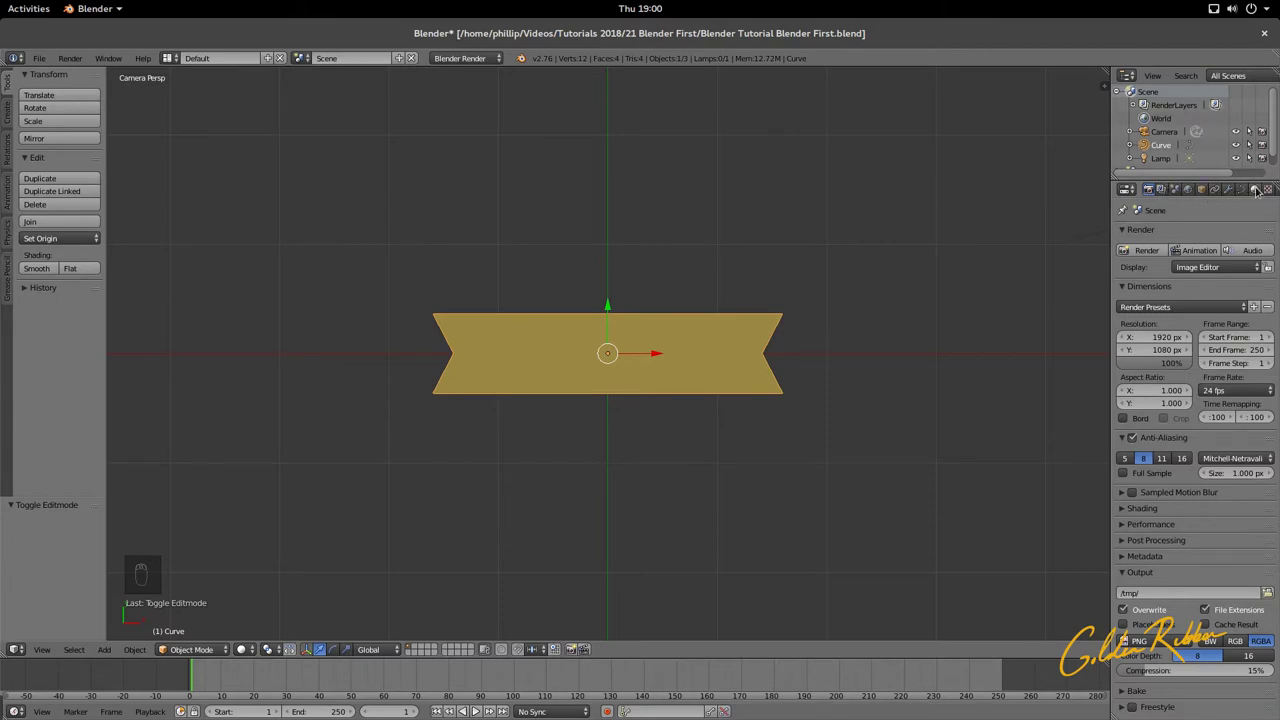
left_click(1255, 190)
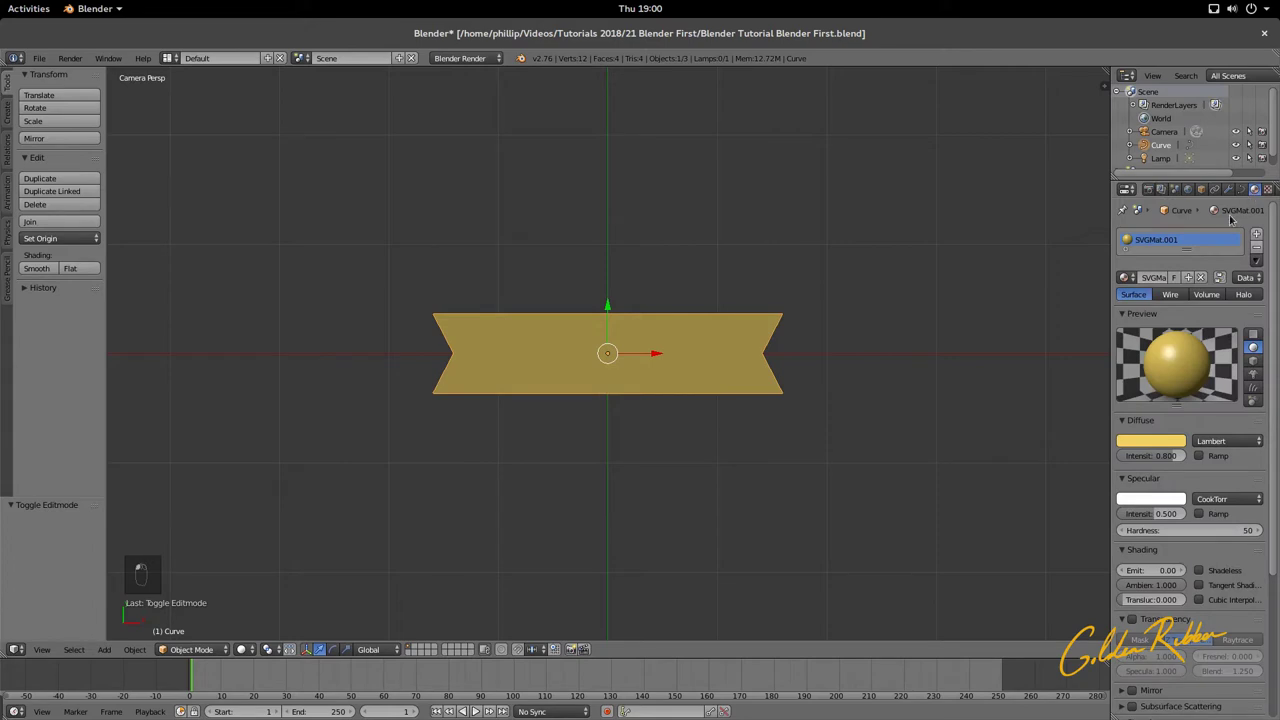
left_click(1199, 571)
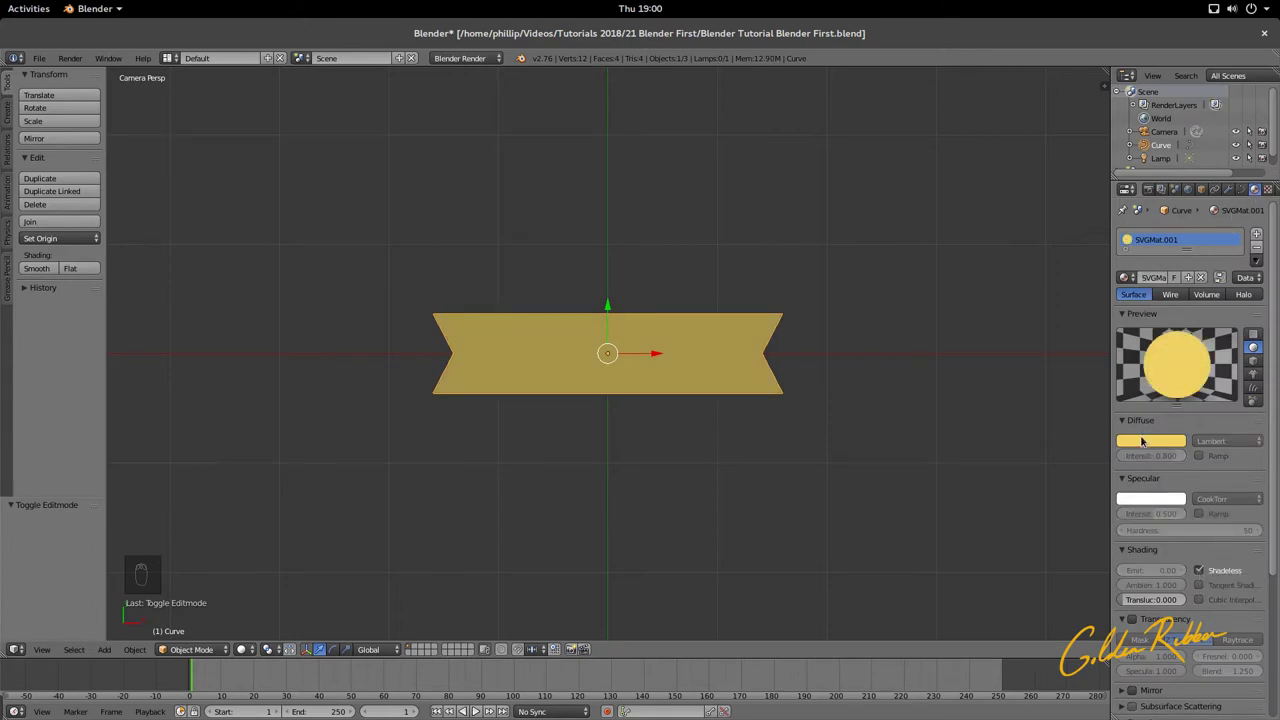
left_click(1142, 442)
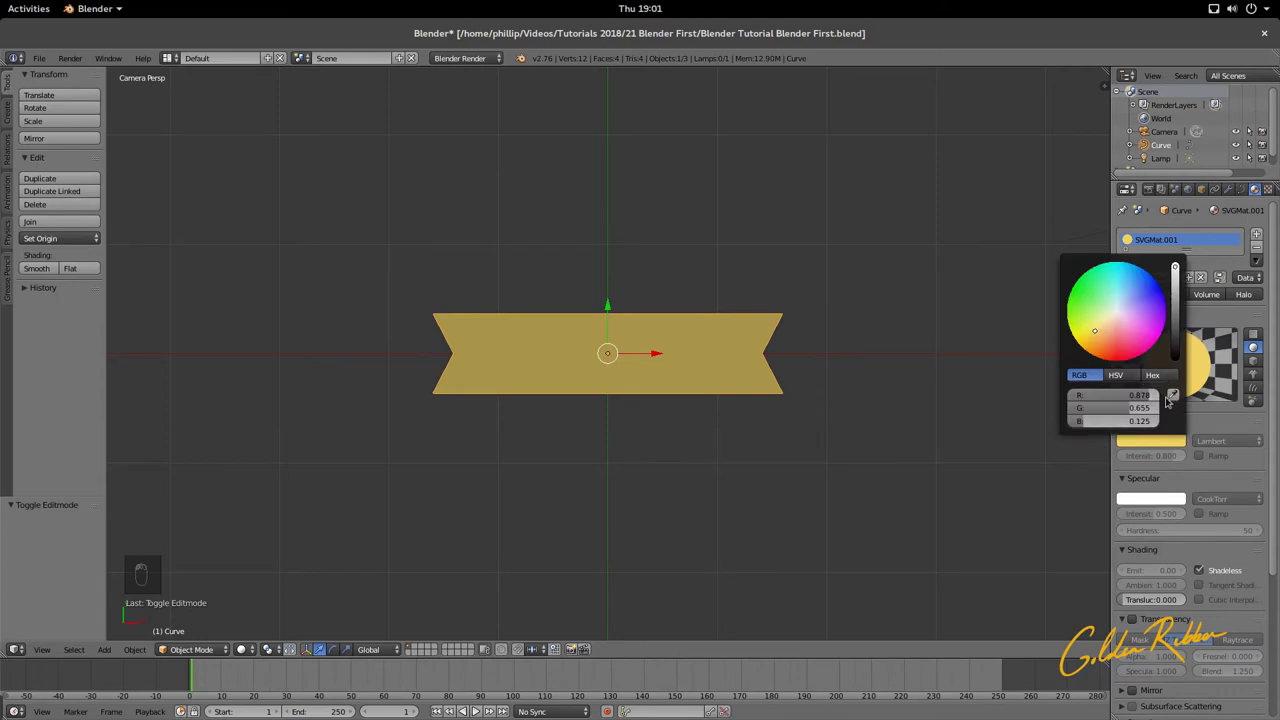
left_click(1158, 376)
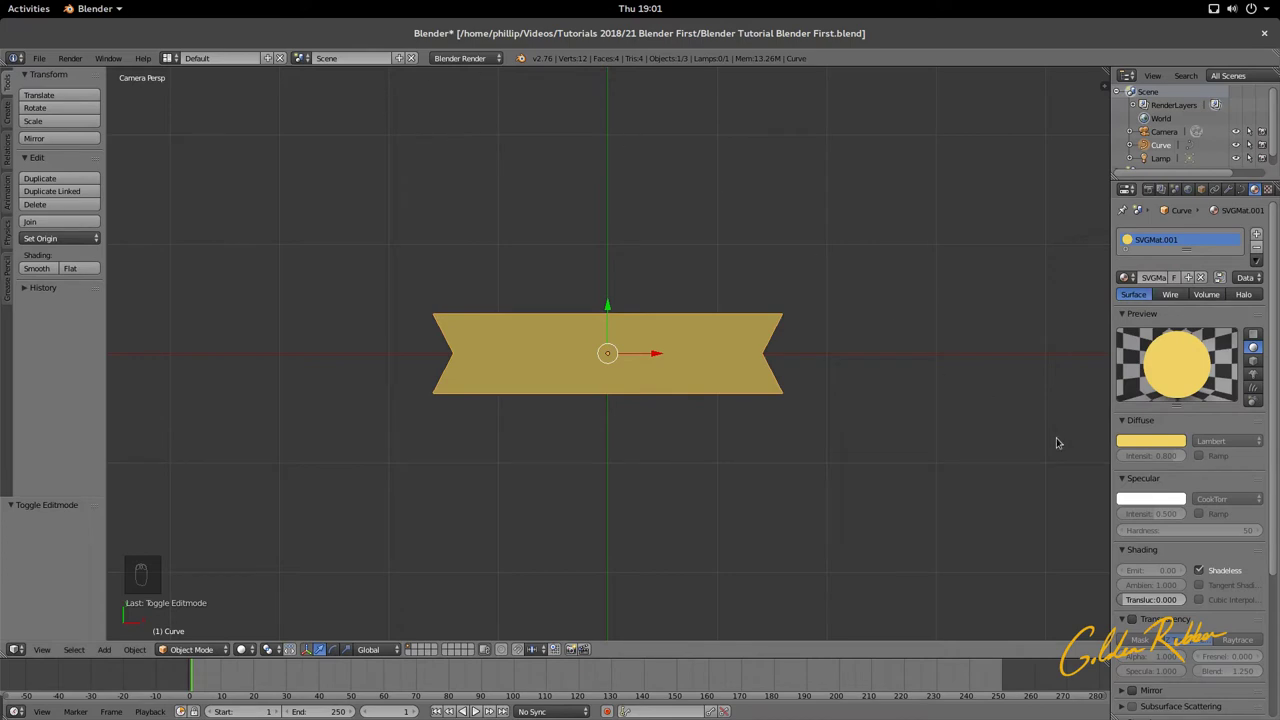
left_click(1145, 443)
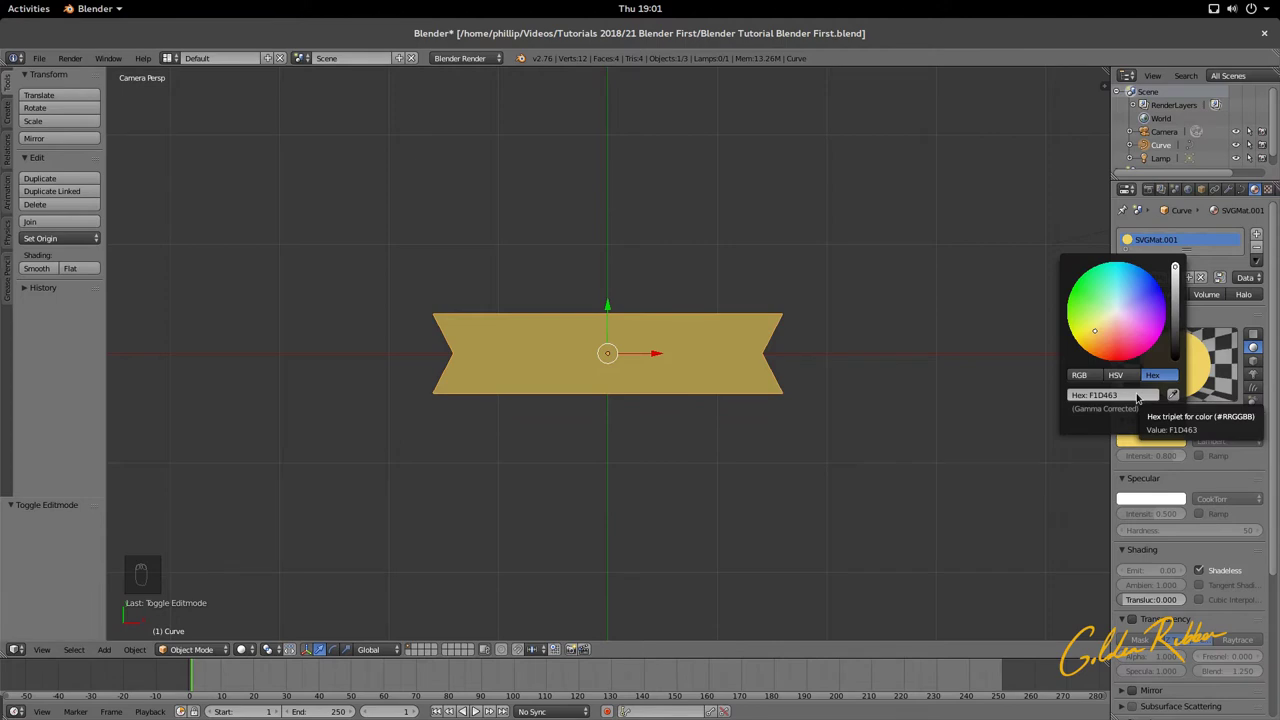
left_click(961, 390)
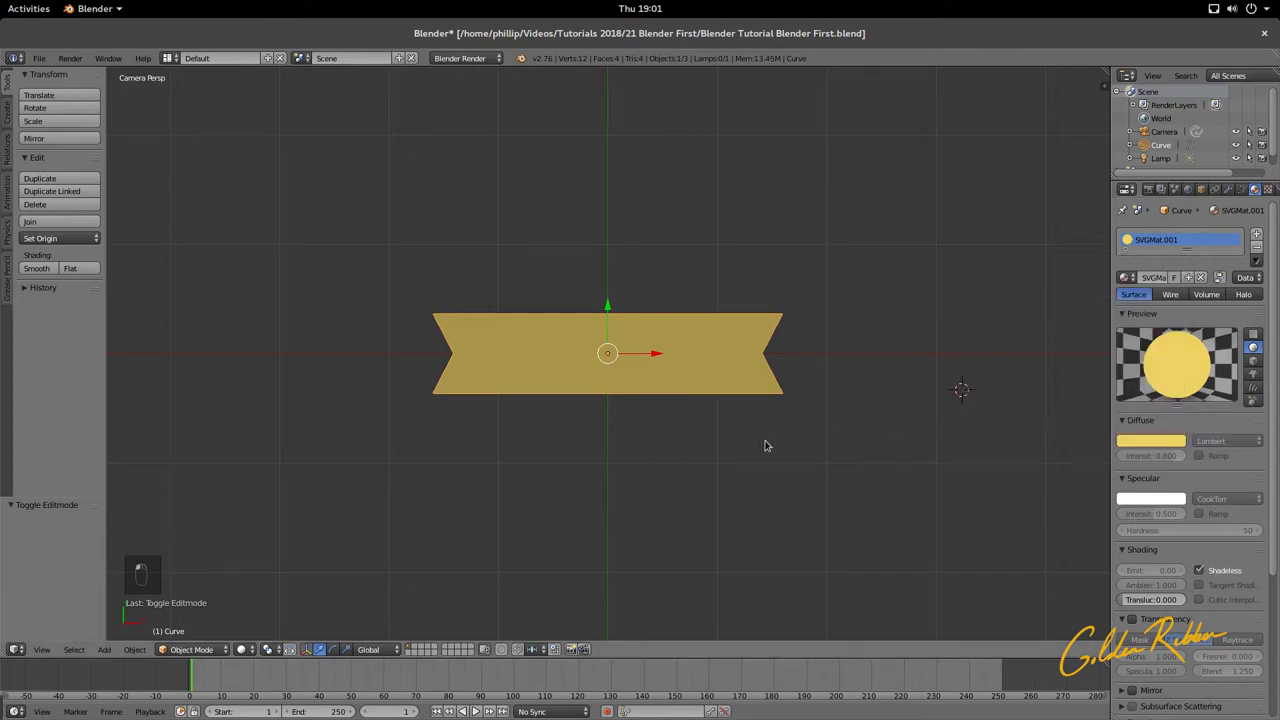
mouse_move(1, 12)
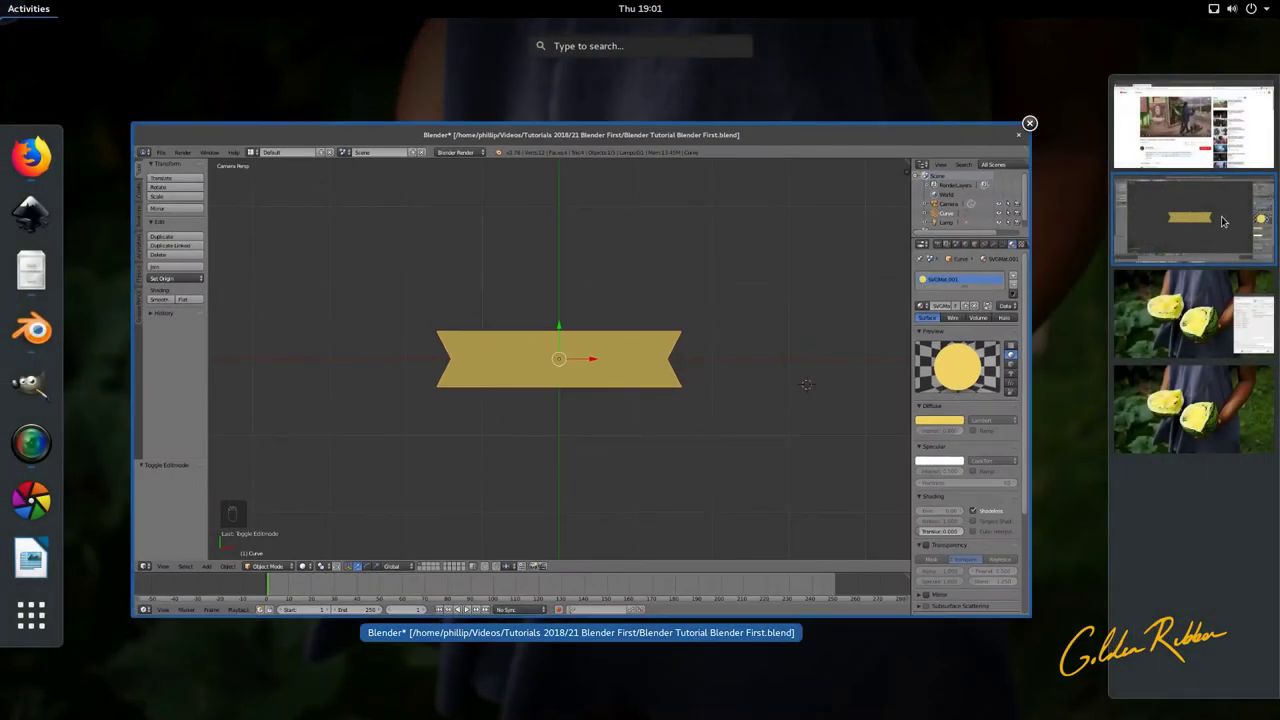
scroll(1205, 178, "up", 1)
scroll(1205, 178, "down", 1)
left_click(31, 213)
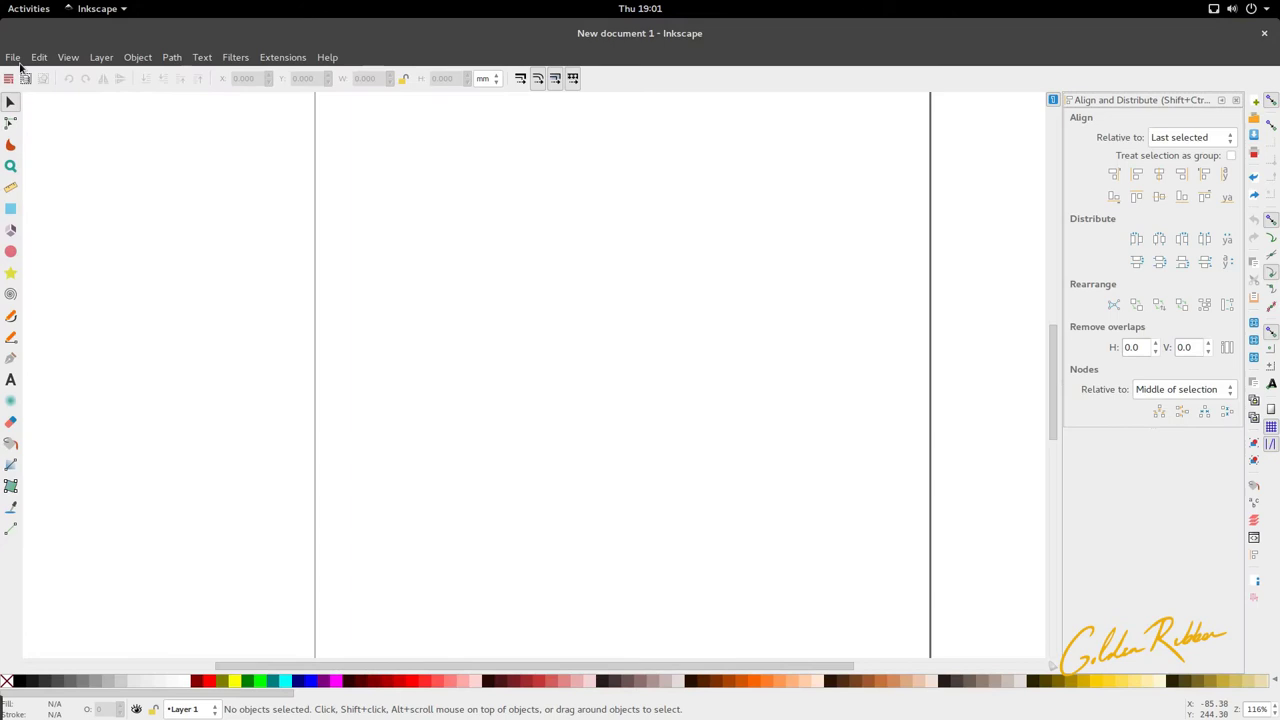
left_click(12, 57)
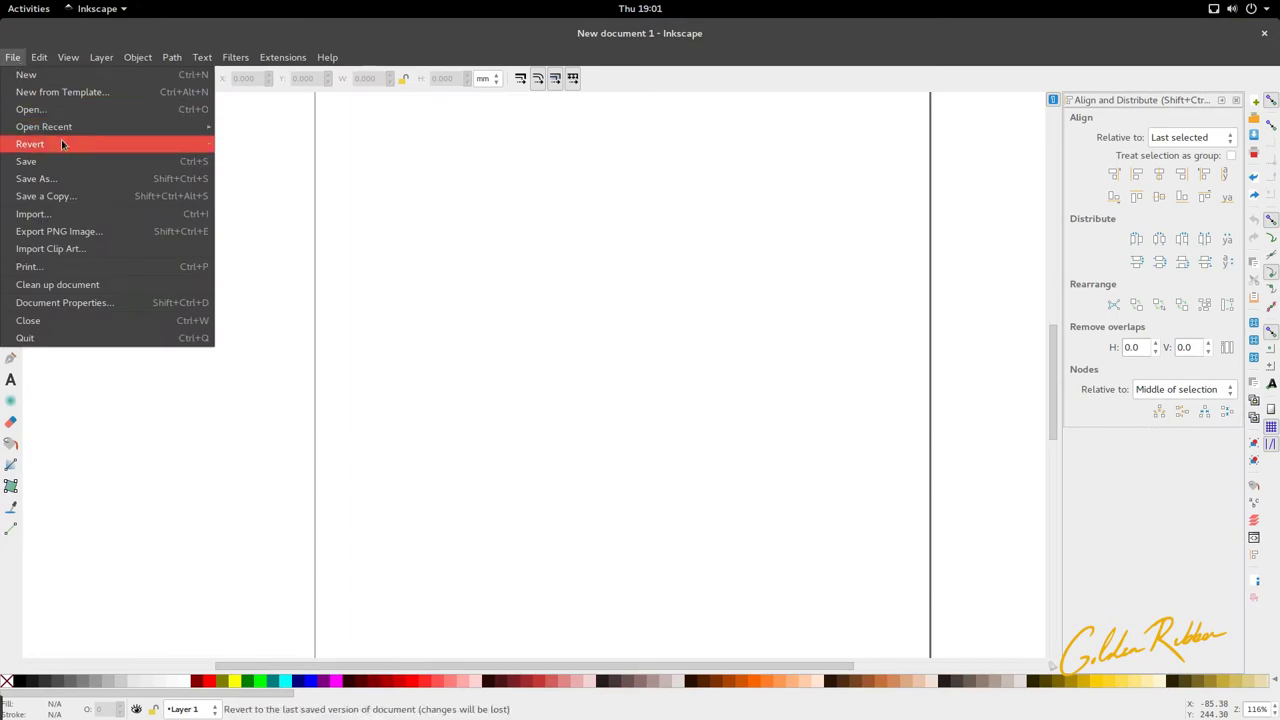
mouse_move(150, 126)
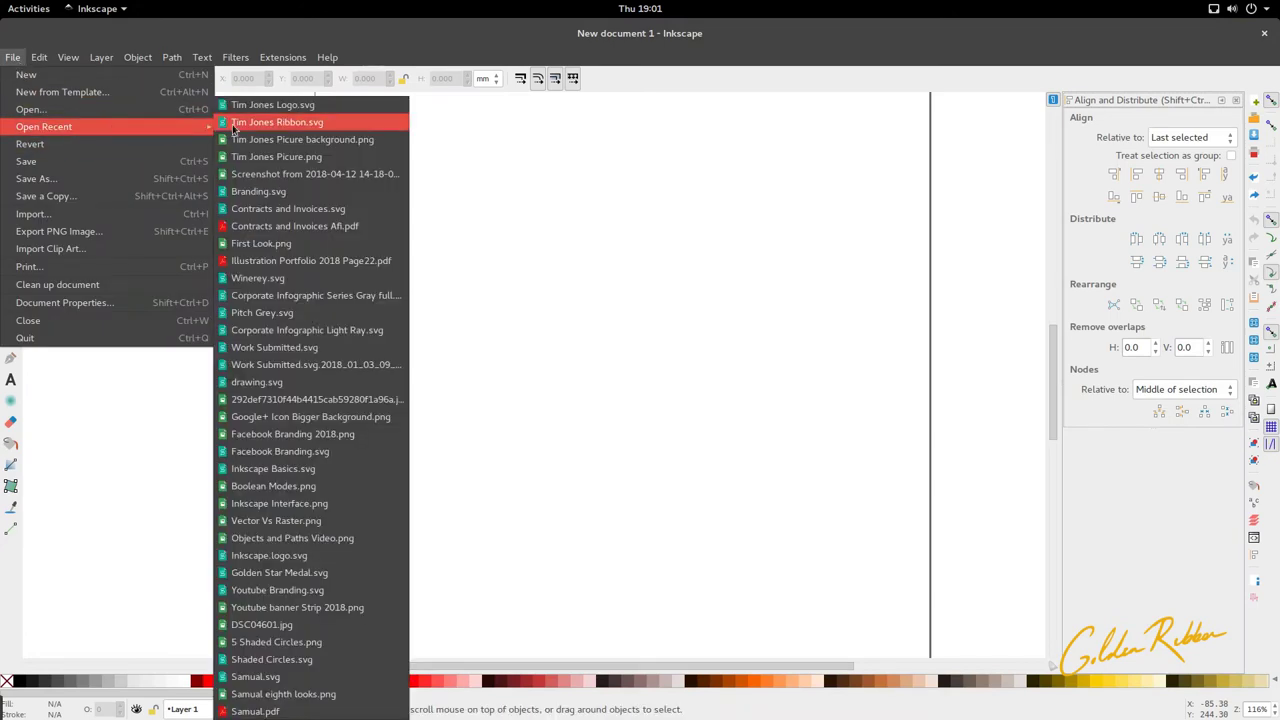
left_click(330, 123)
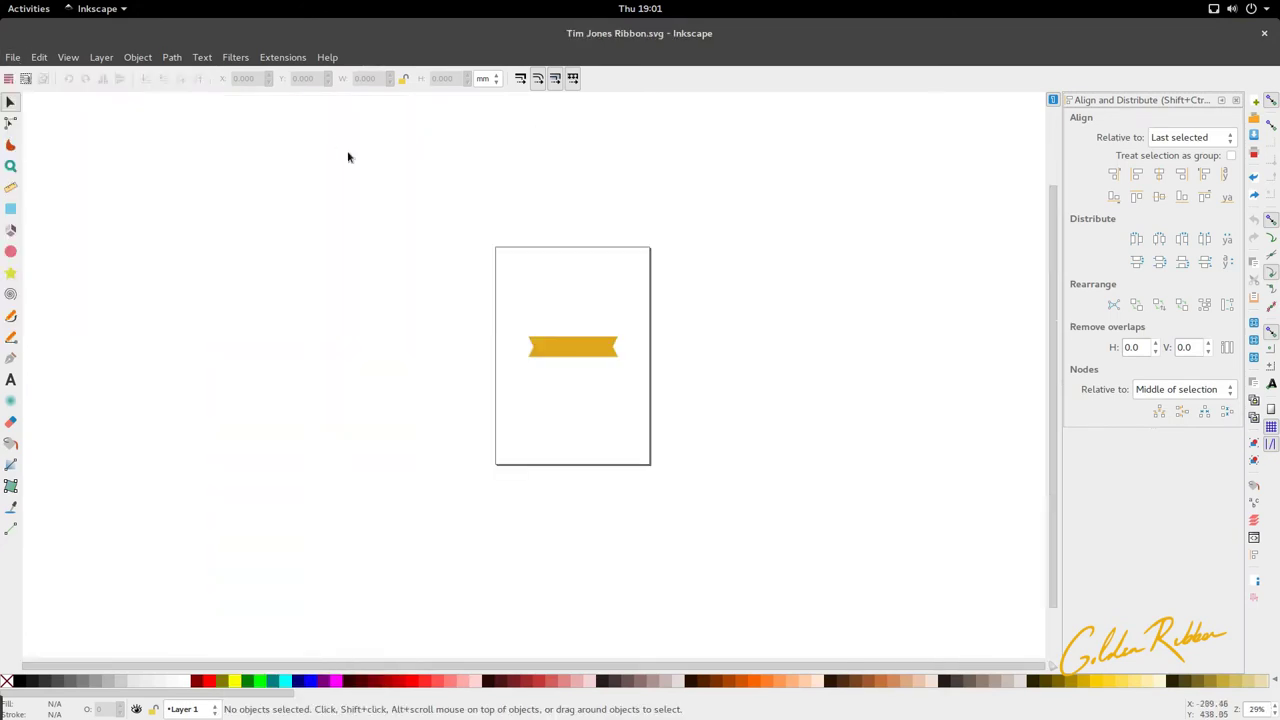
Step: Copy the gold ribbon's fill hex code e0a720ff from the Fill and Stroke dialog
left_click(578, 352)
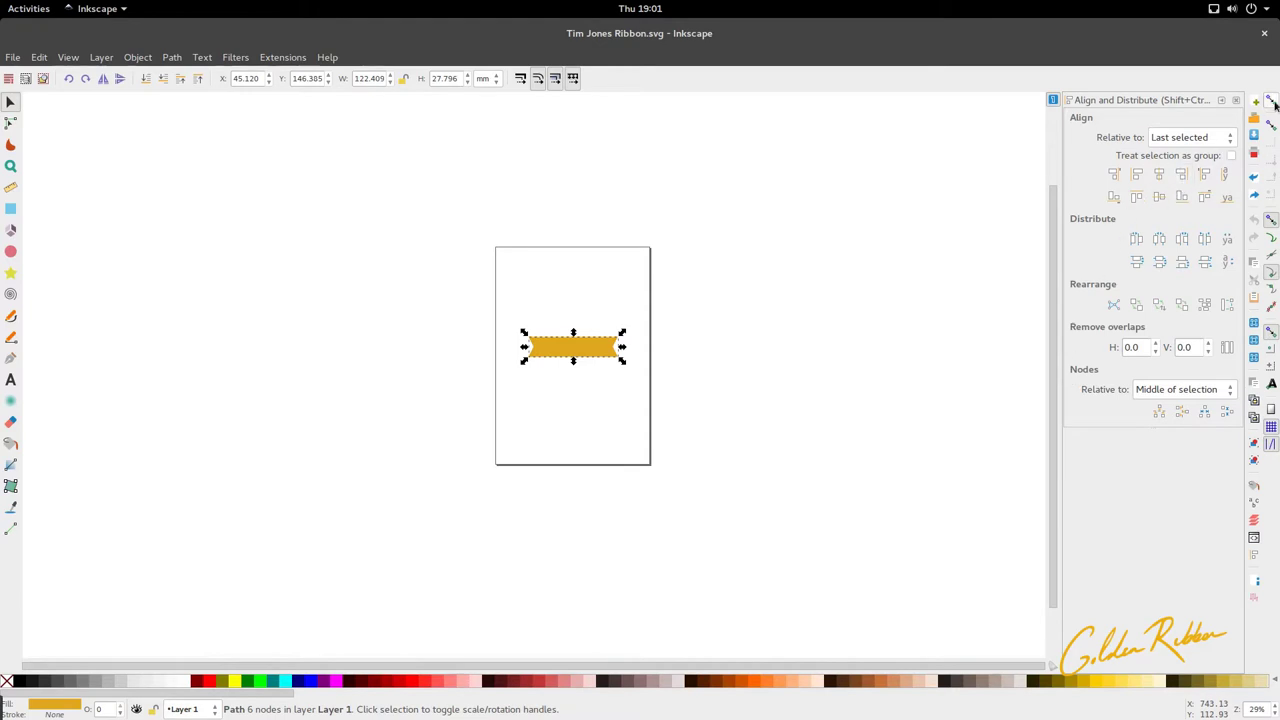
left_click(1237, 101)
left_click(230, 57)
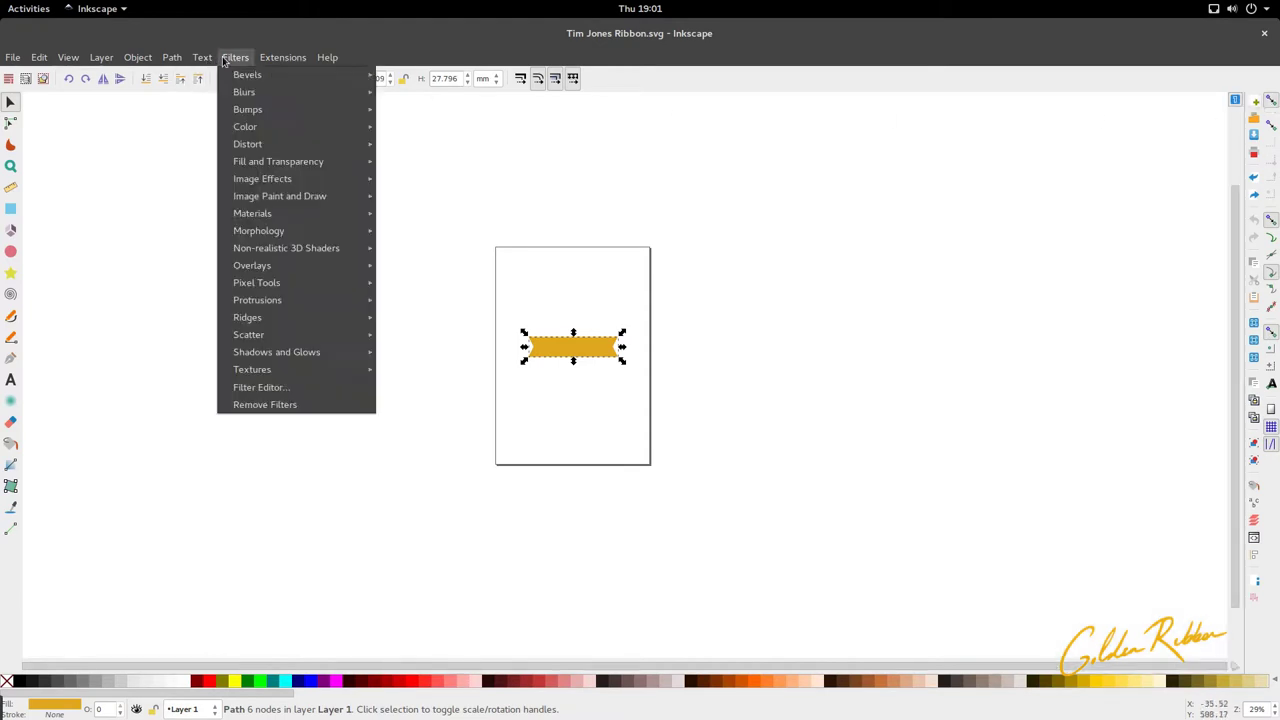
left_click(152, 112)
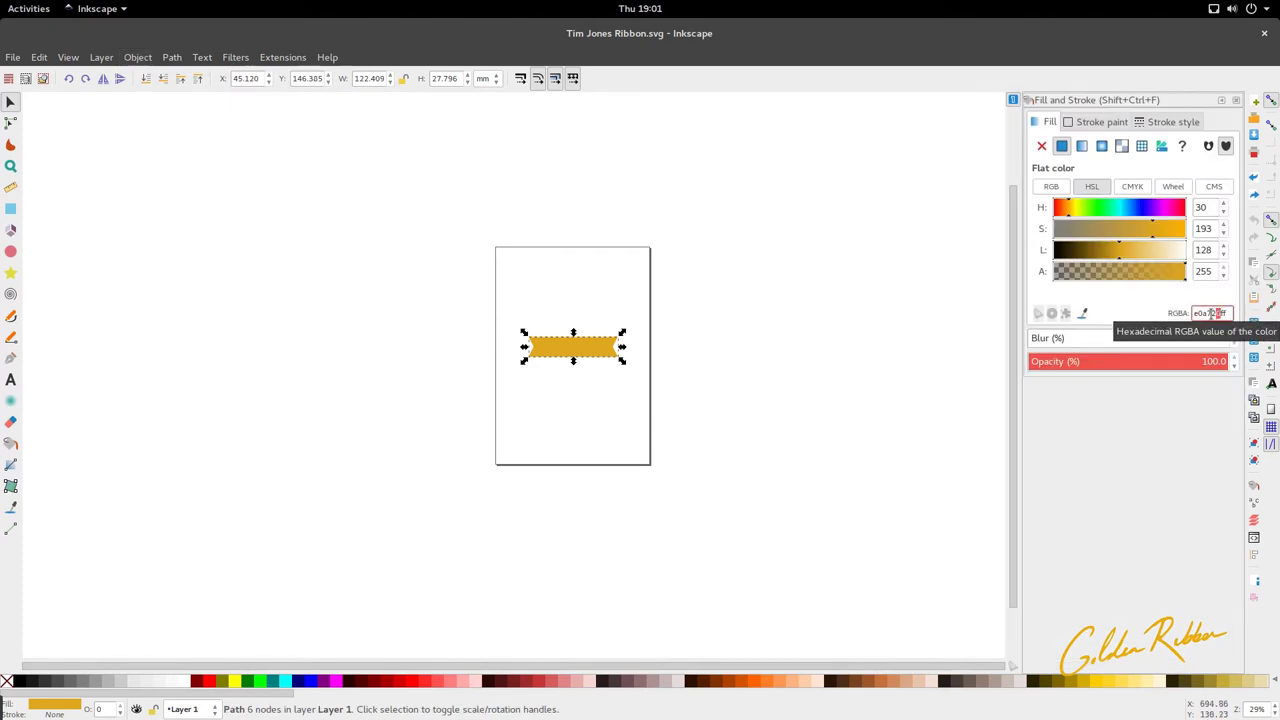
double_click(1218, 313)
right_click(1214, 314)
left_click(1166, 340)
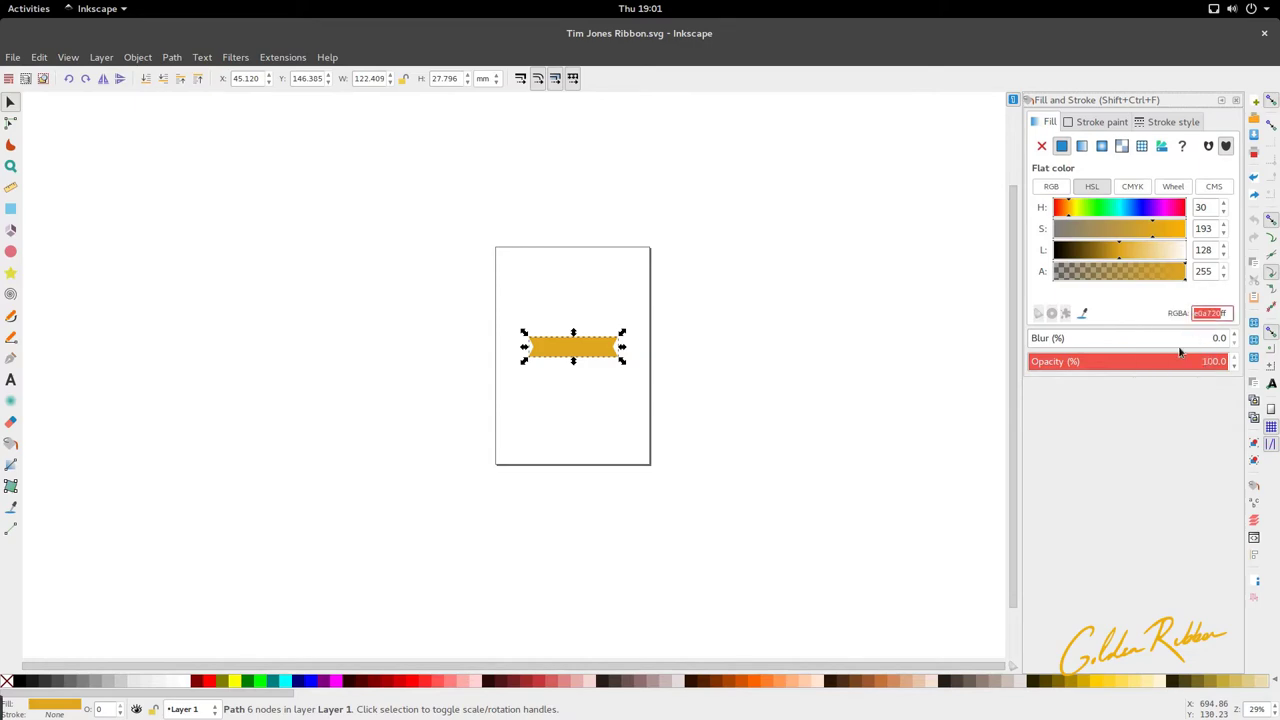
left_click(716, 315)
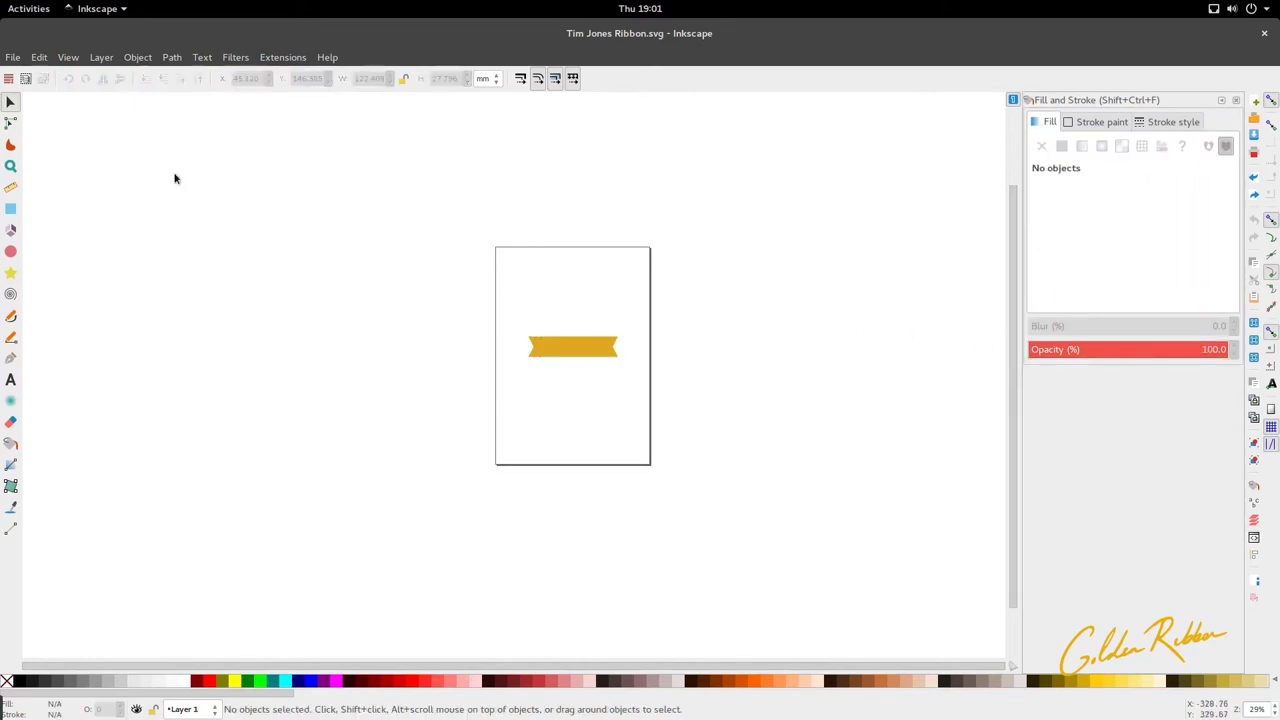
Step: Back in Blender, paste e0a720 as the ribbon's Diffuse colour hex value
mouse_move(0, 0)
left_click(374, 386)
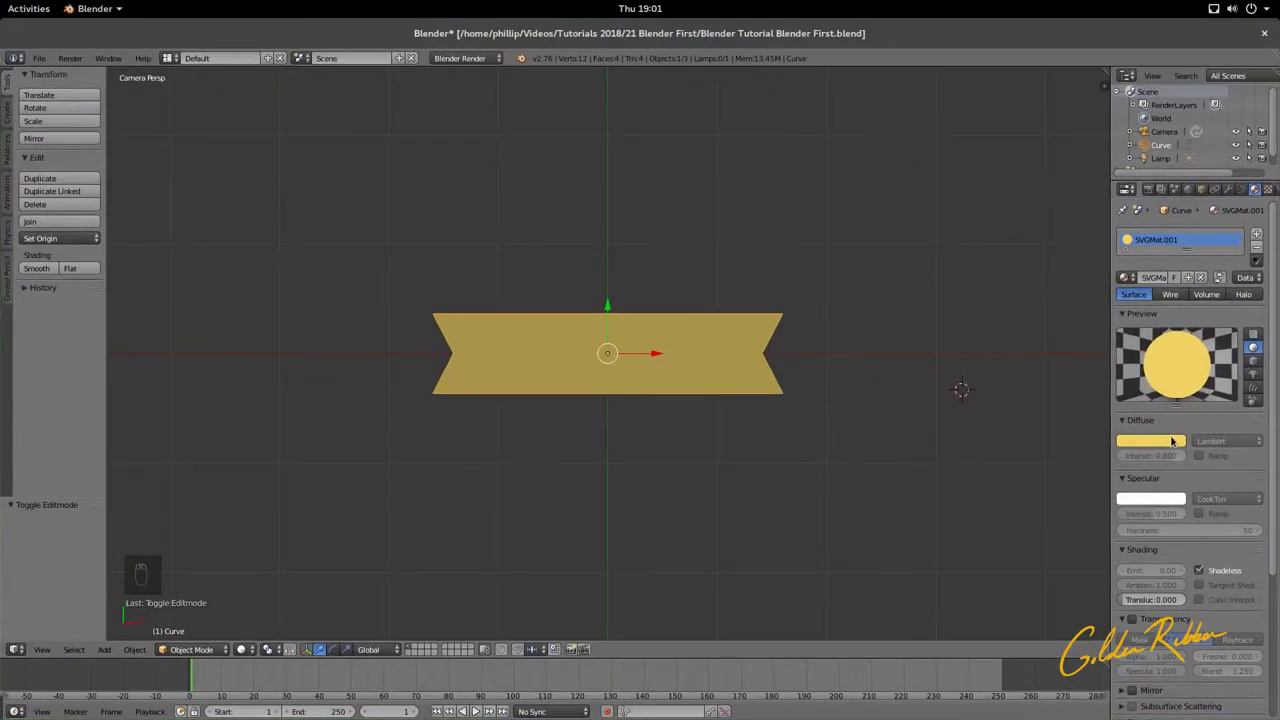
left_click(1171, 441)
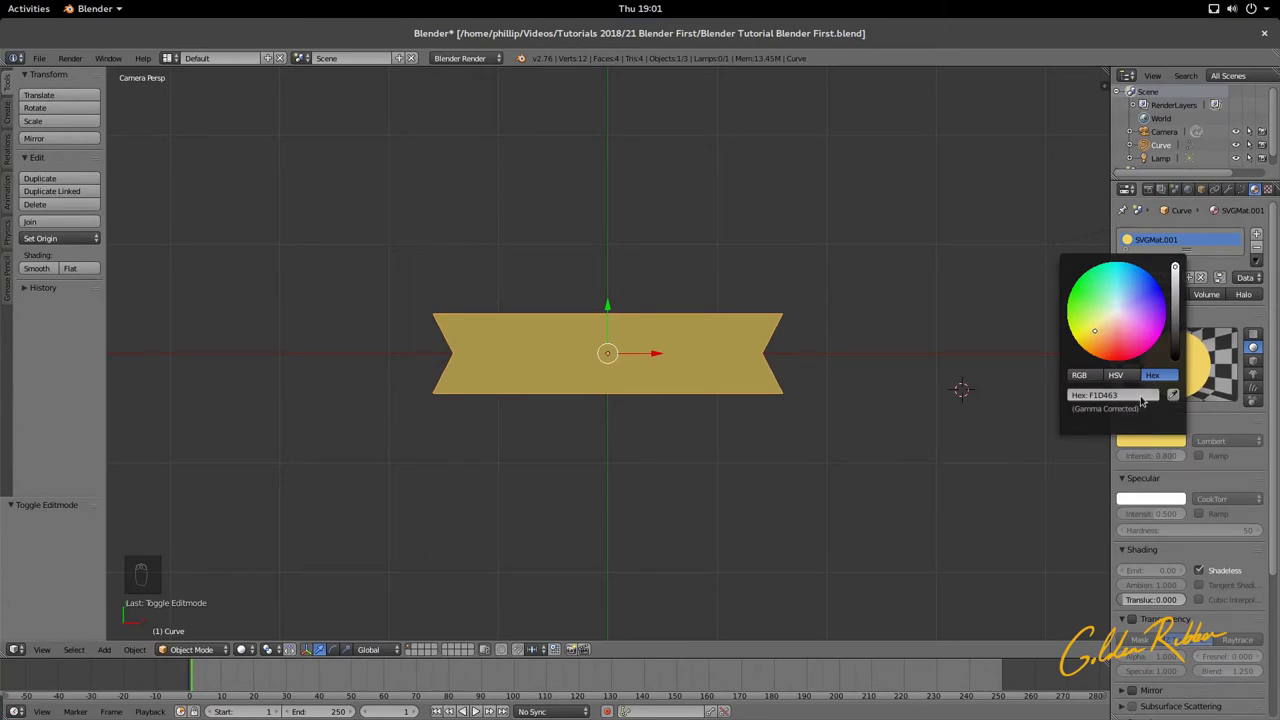
left_click(1140, 398)
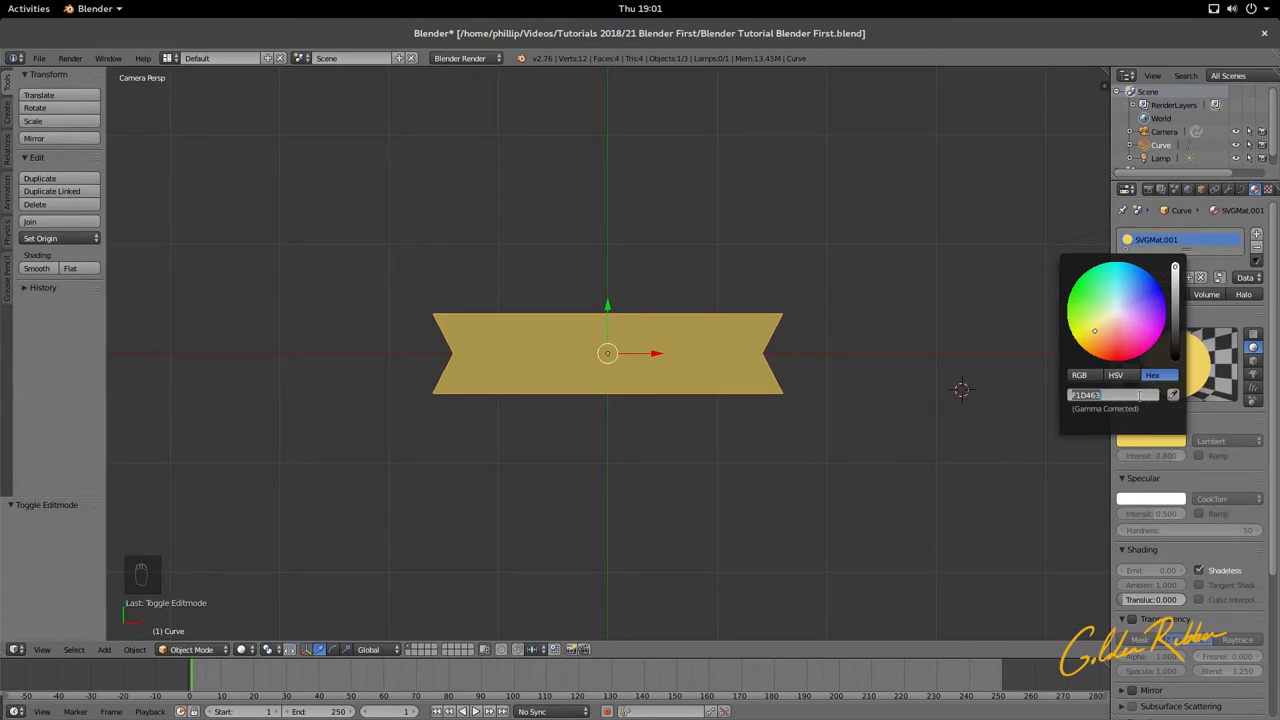
key("ctrl+v")
key("Return")
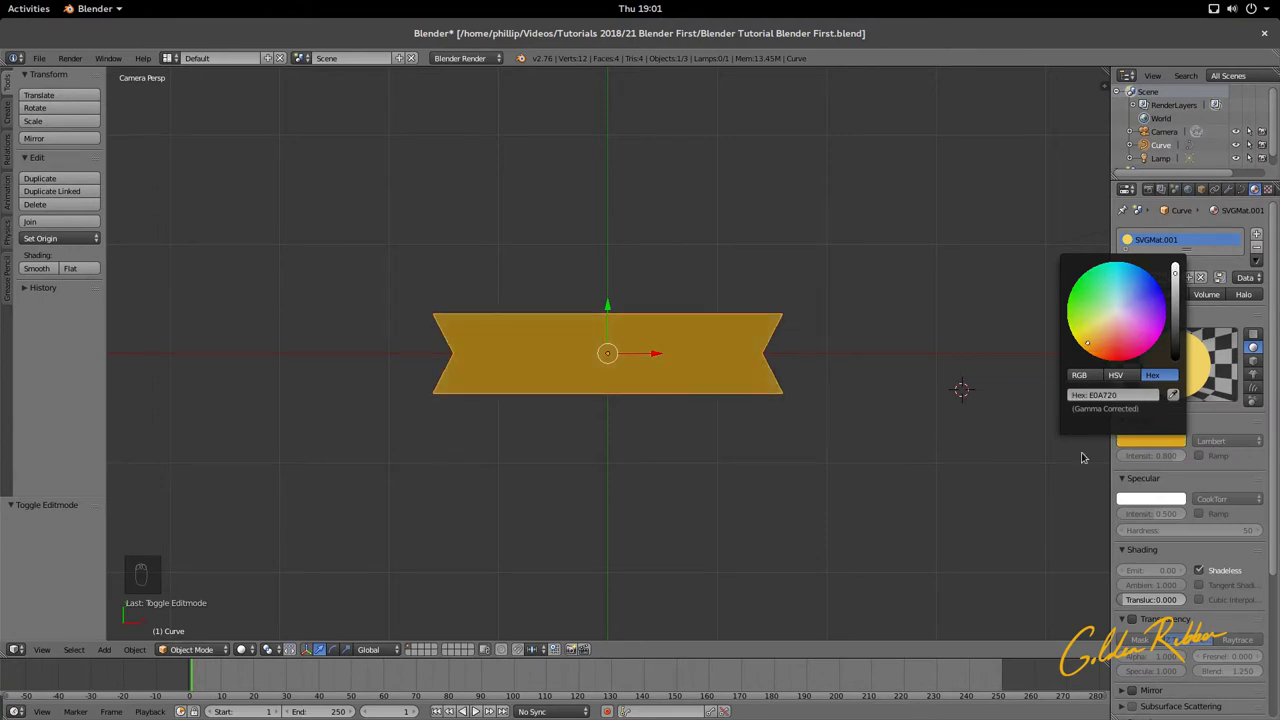
Step: Lower the gold ribbon along Y into the lower half of the camera shot
scroll(612, 365, "down", 3)
scroll(612, 365, "up", 4)
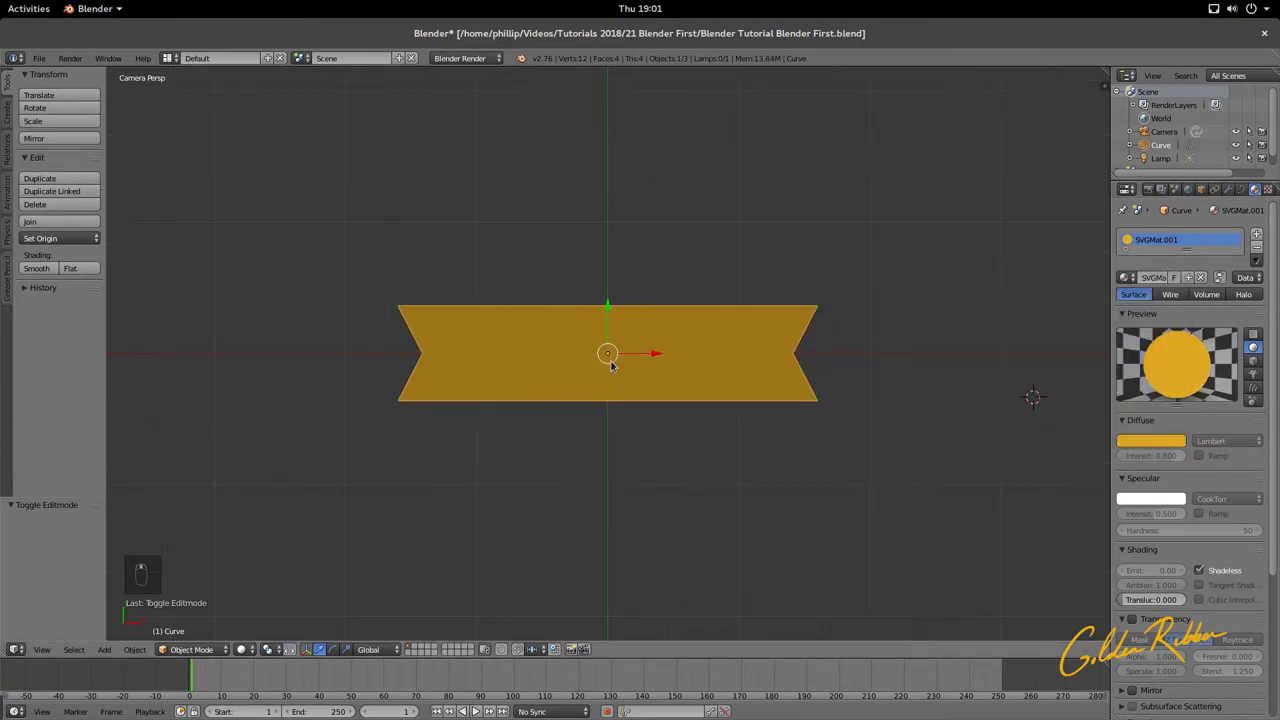
scroll(612, 365, "down", 6)
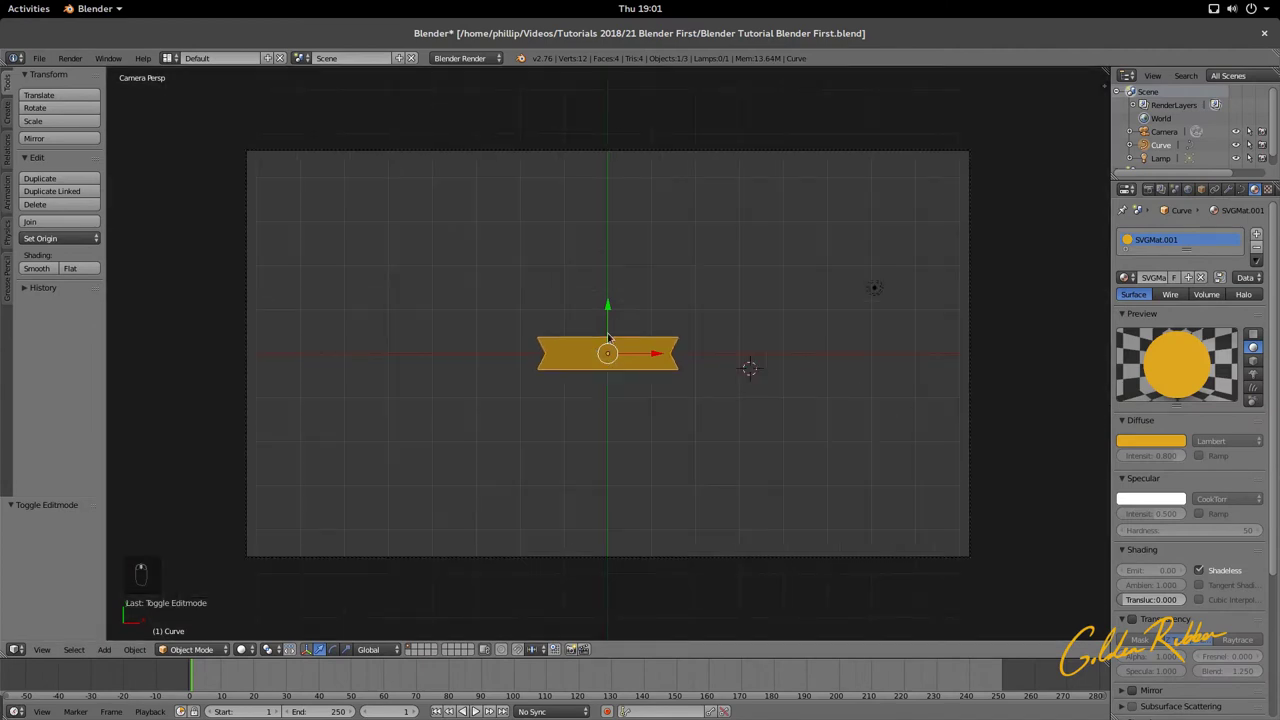
left_click_drag(608, 310, 616, 405)
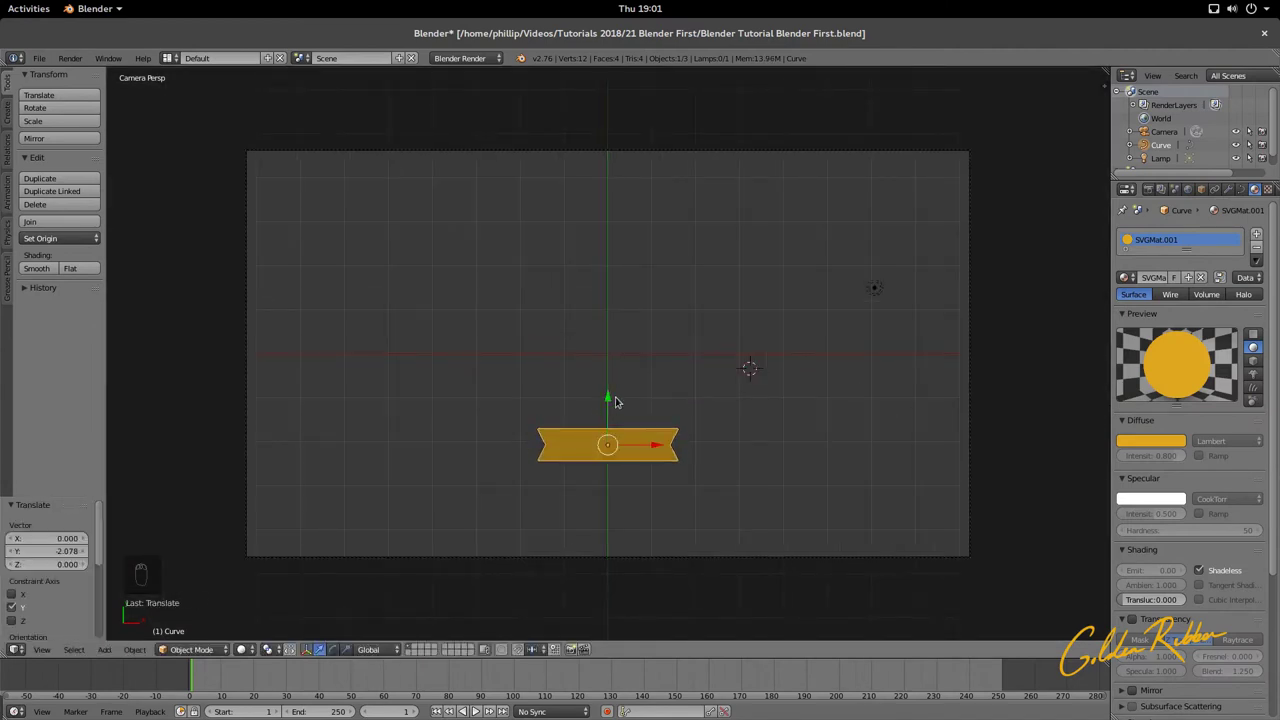
scroll(614, 380, "up", 1)
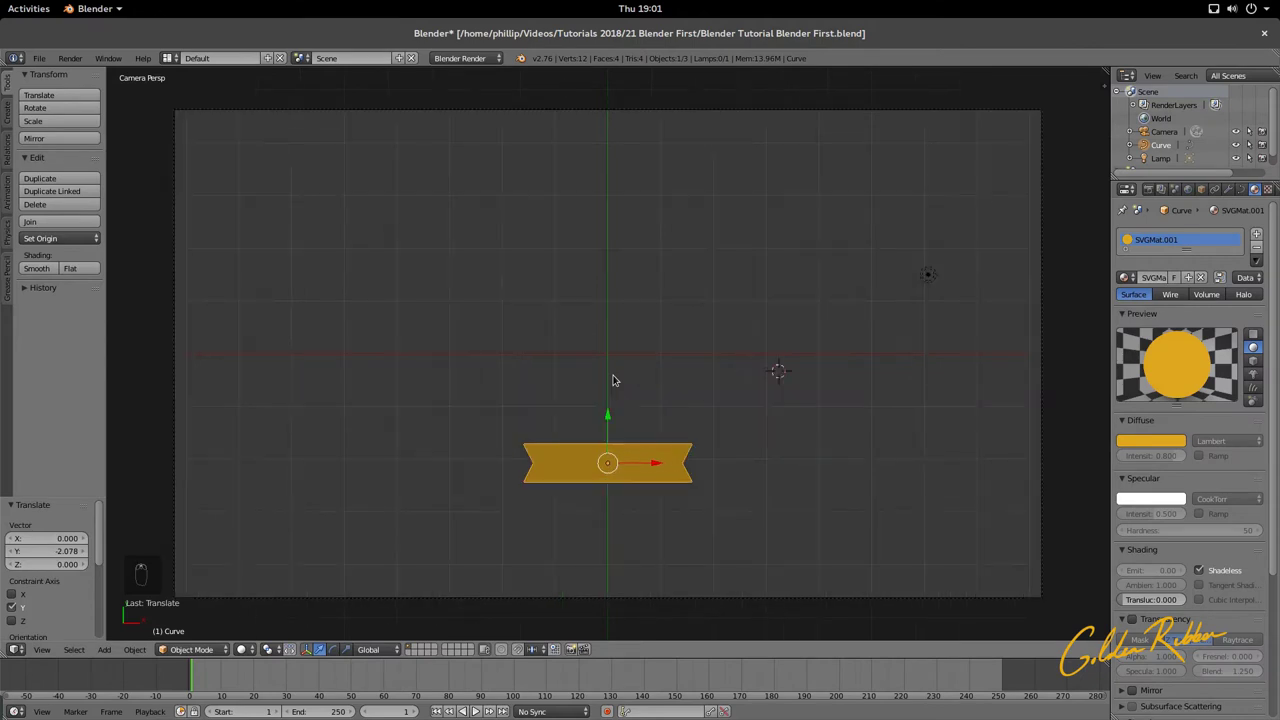
left_click_drag(607, 408, 609, 415)
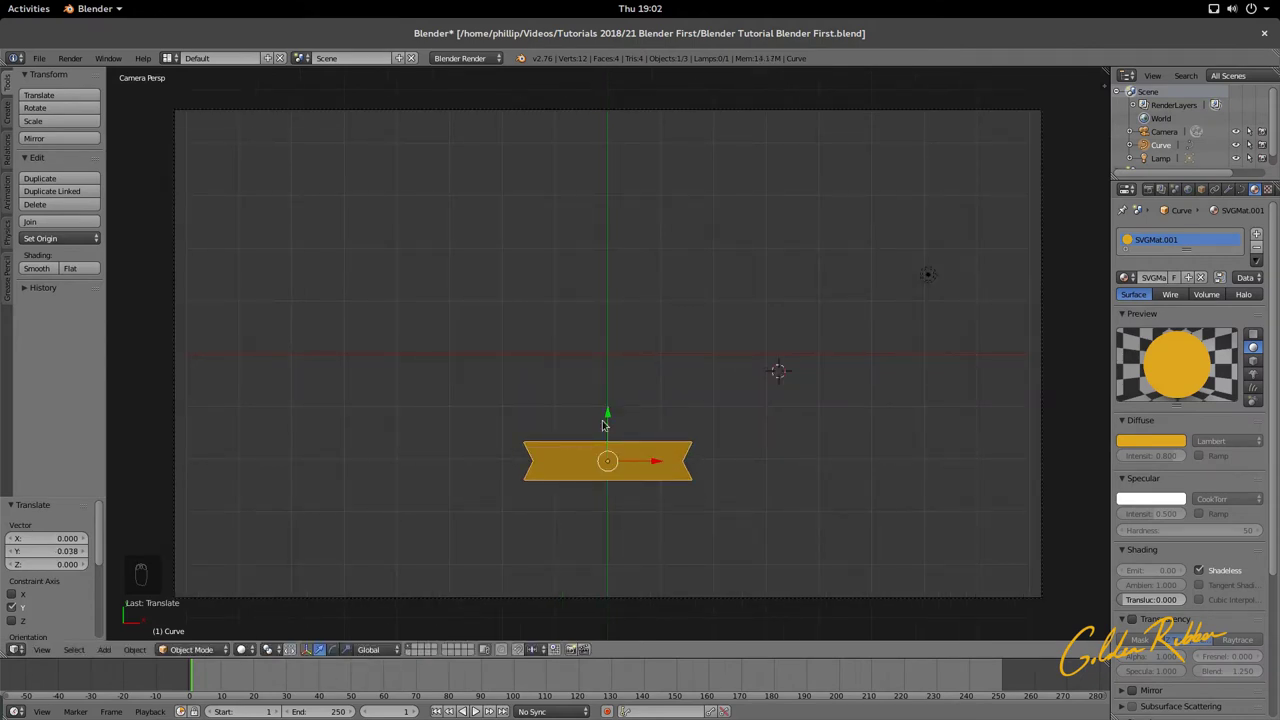
left_click(104, 650)
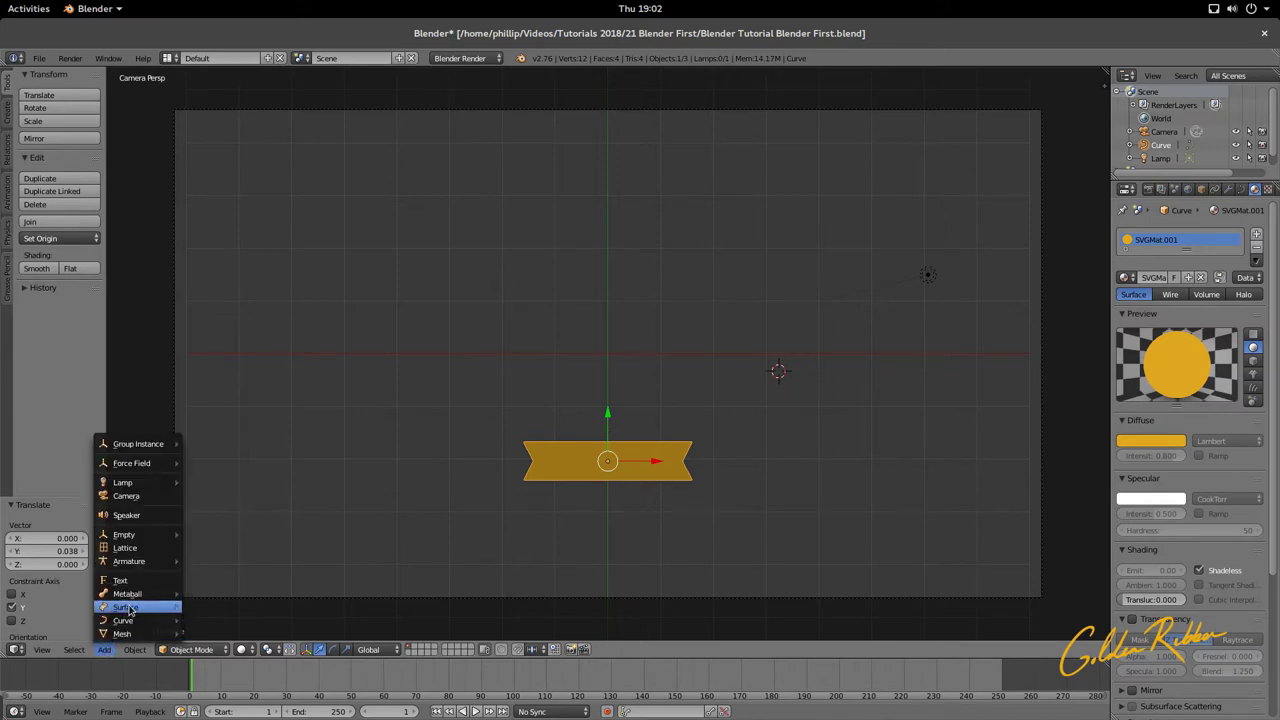
Step: Add a circle mesh and move it along X and Z to sit above the ribbon
mouse_move(130, 636)
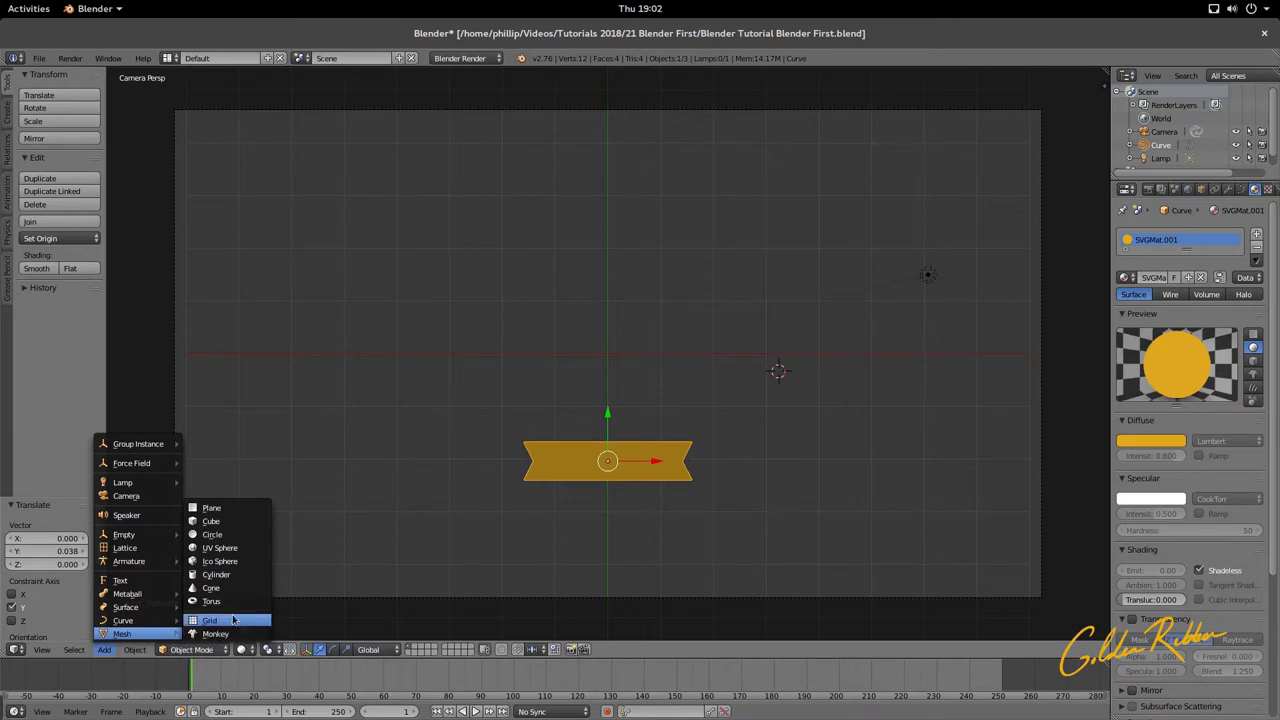
left_click(234, 540)
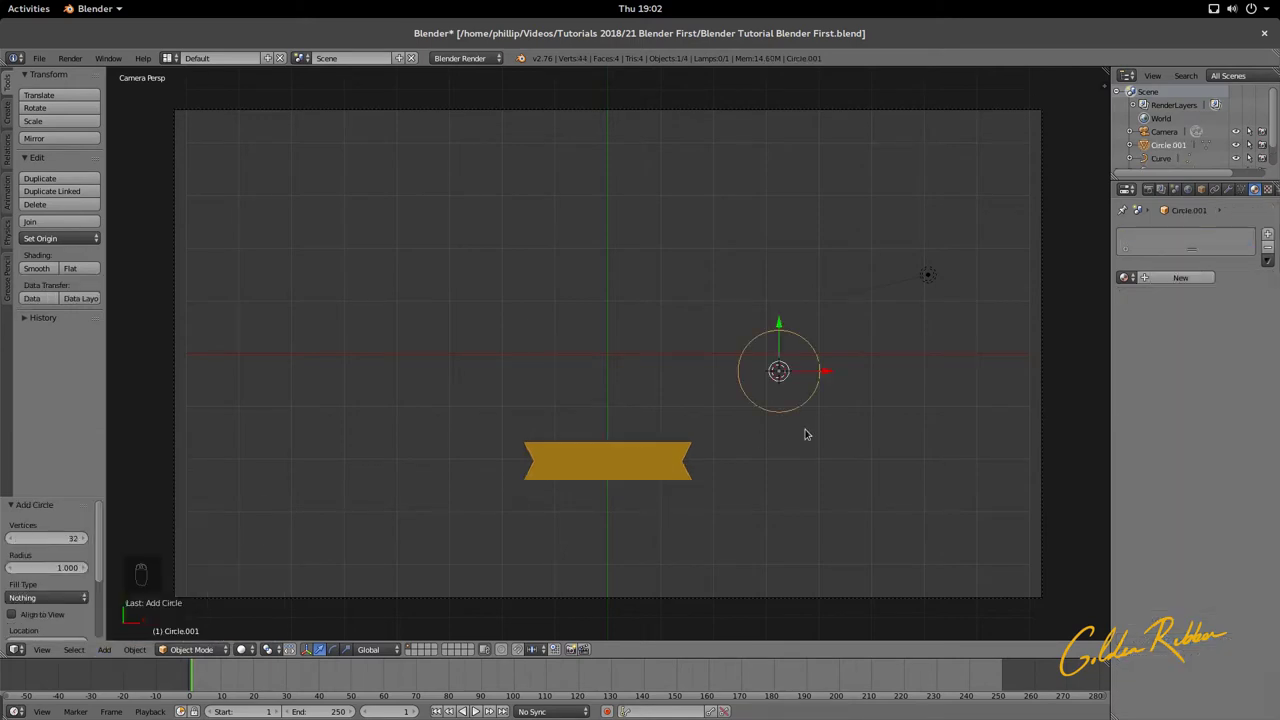
key("g")
key("x")
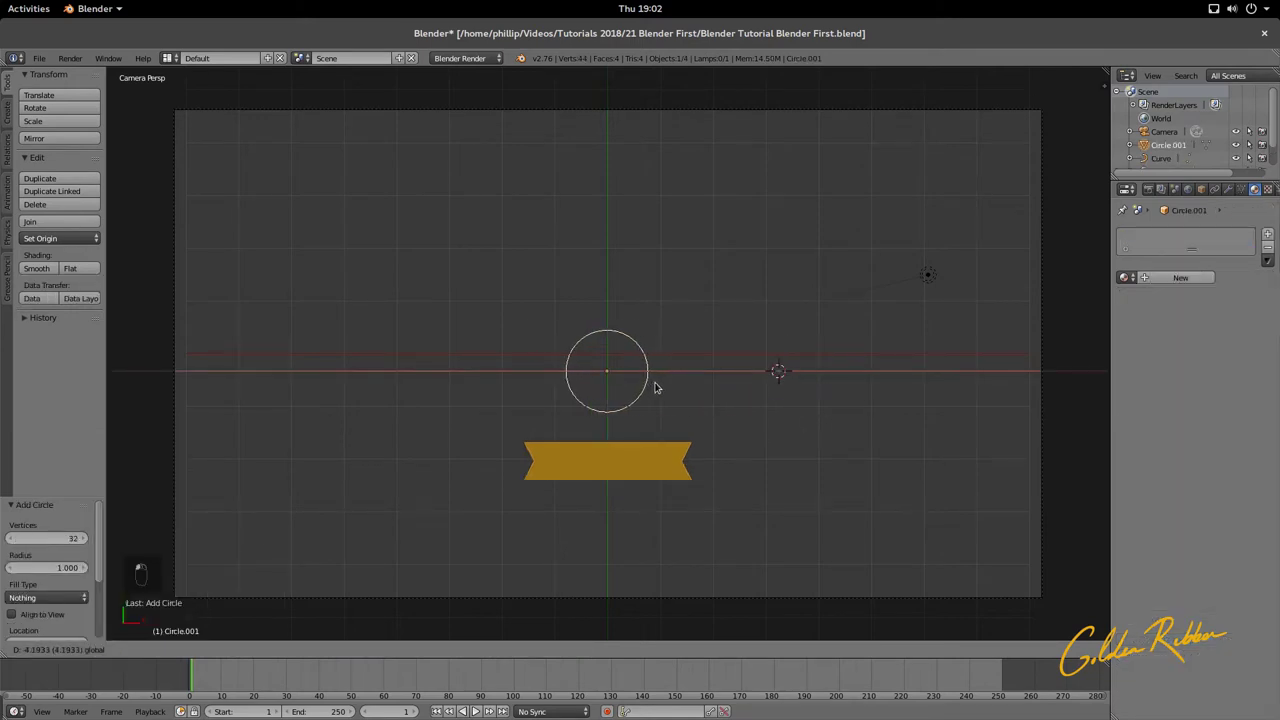
left_click(652, 386)
key("g")
key("z")
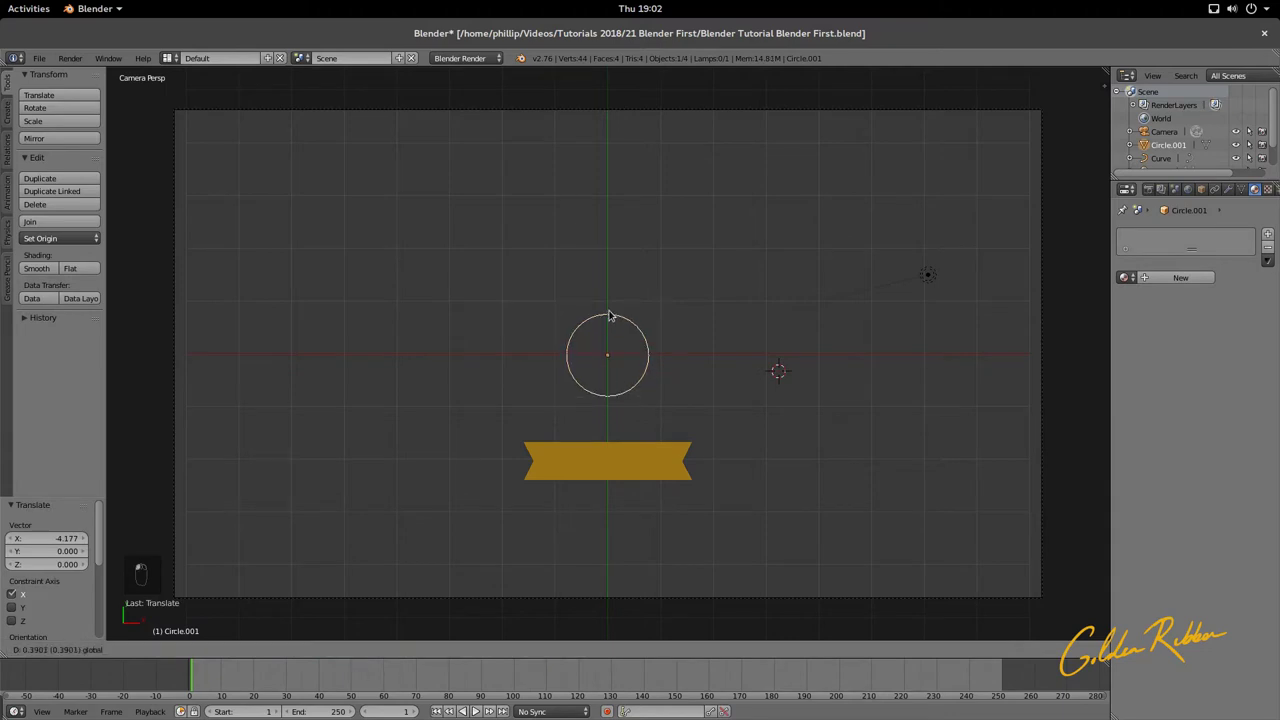
left_click(616, 313)
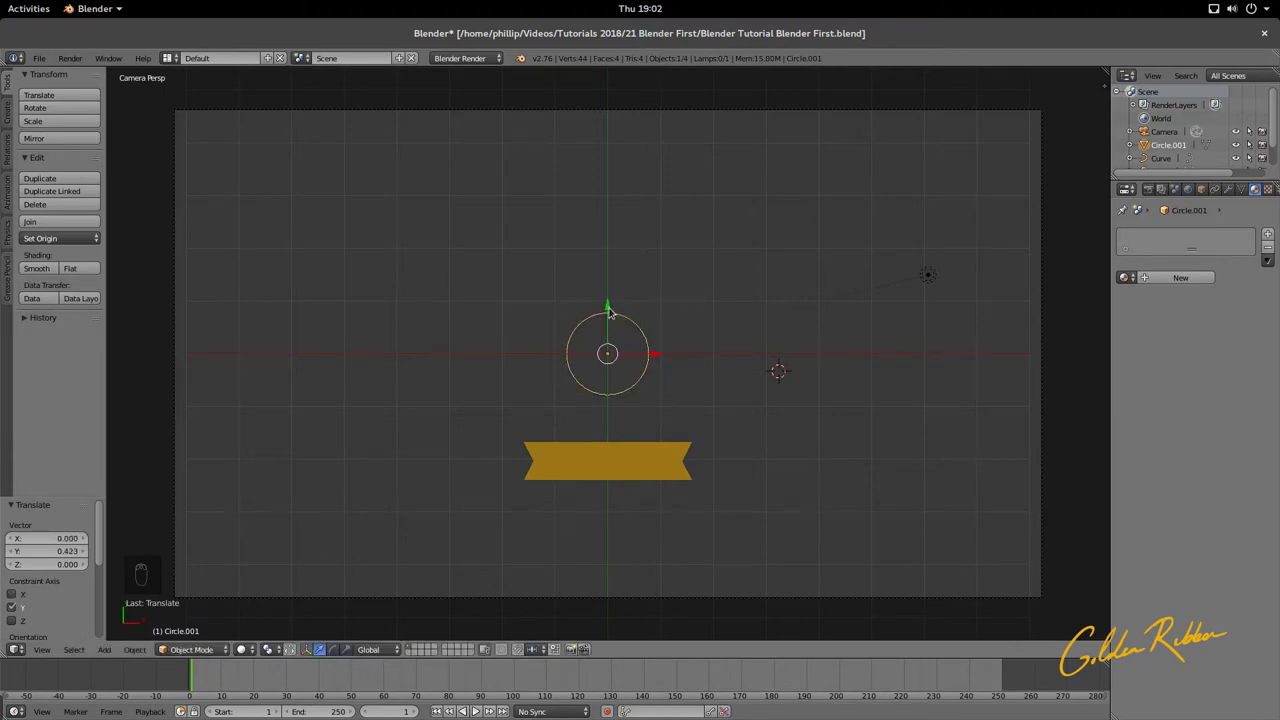
left_click(610, 312)
Step: Re-centre the circle along X and Y and enlarge it 2.06 times
key("g")
key("x")
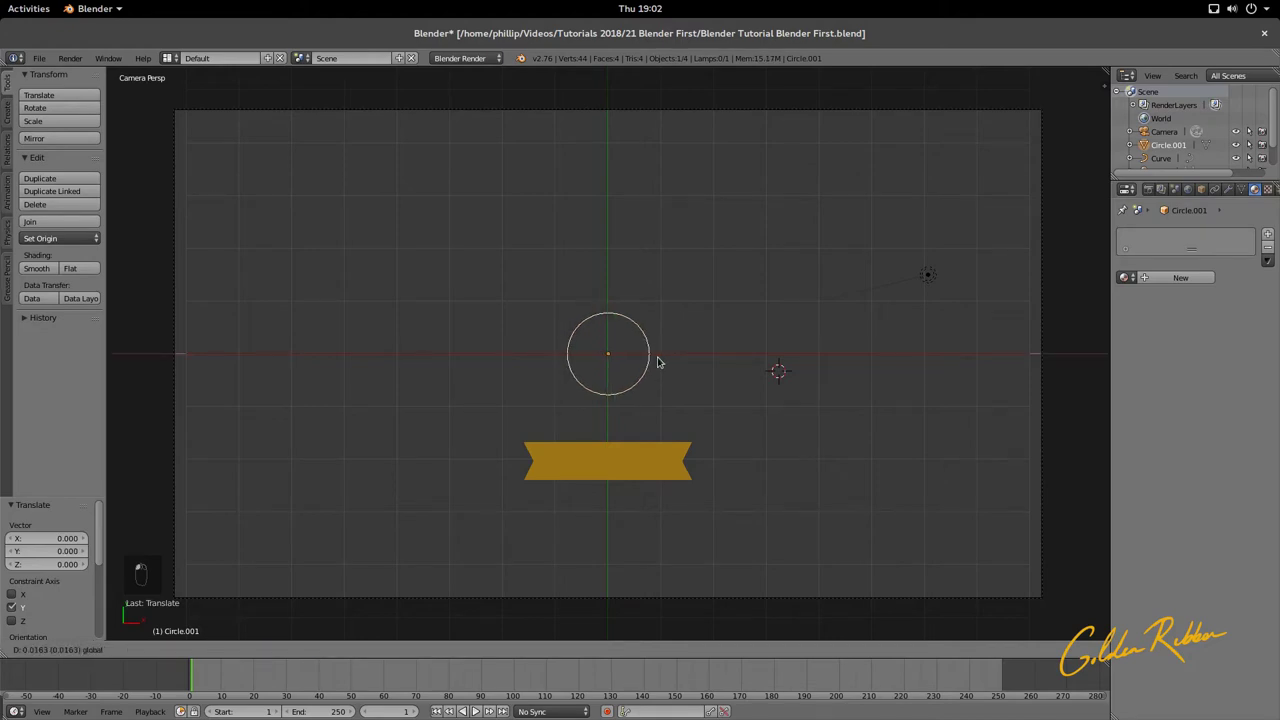
left_click(658, 362)
left_click_drag(606, 307, 628, 340)
key("s")
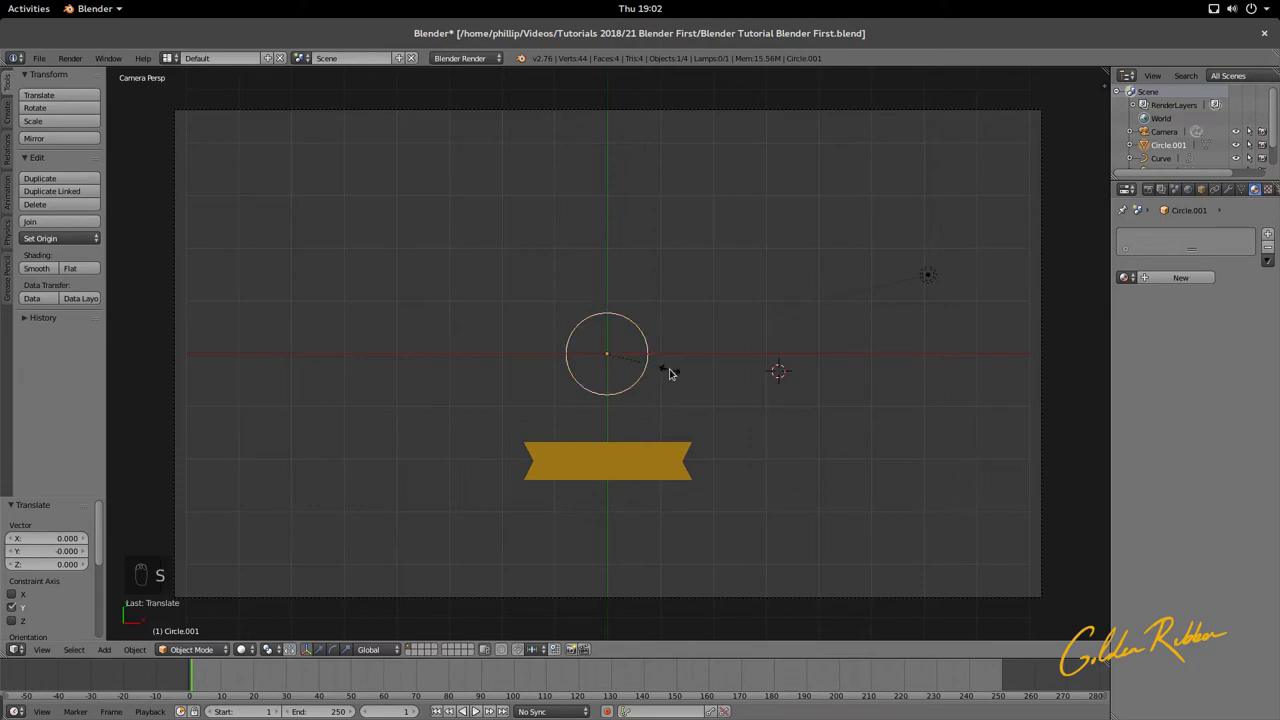
left_click(726, 413)
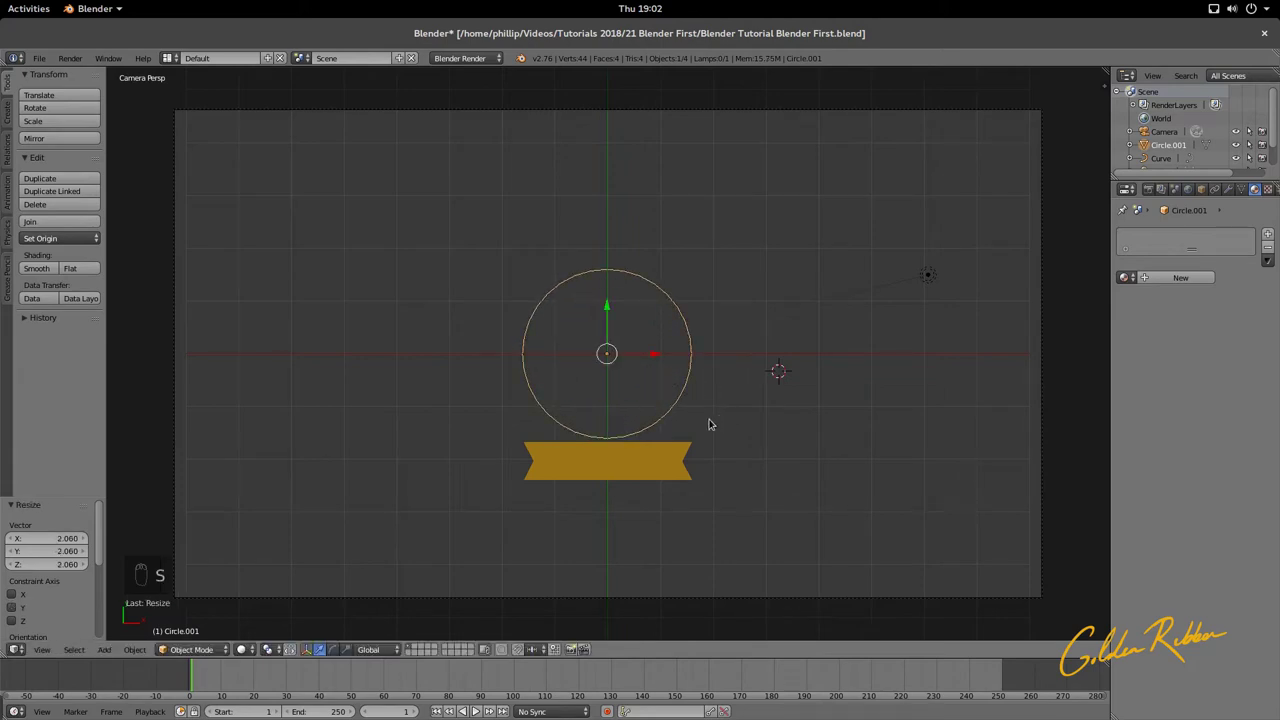
scroll(610, 372, "up", 3)
key("g")
key("y")
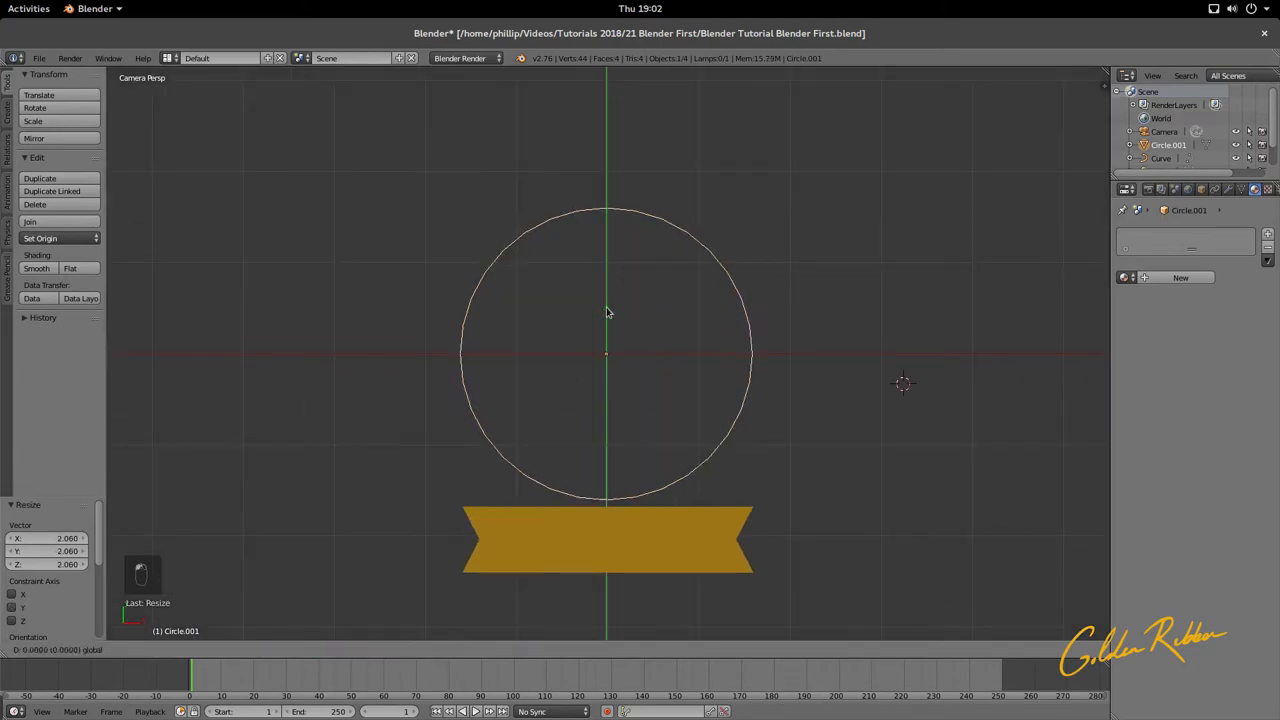
left_click(606, 313)
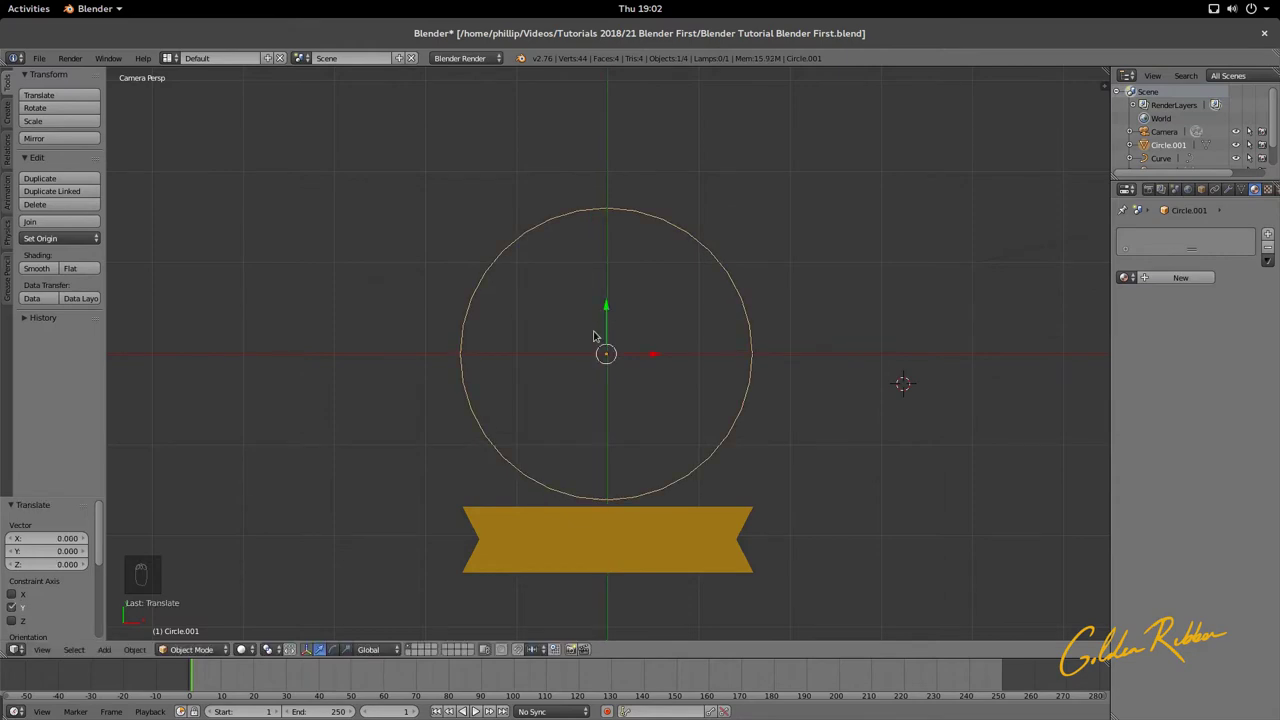
Step: Raise the circle to Z 5.019 and shrink it to 0.952, checking through the camera
scroll(600, 343, "down", 5)
middle_click_drag(600, 343, 606, 427)
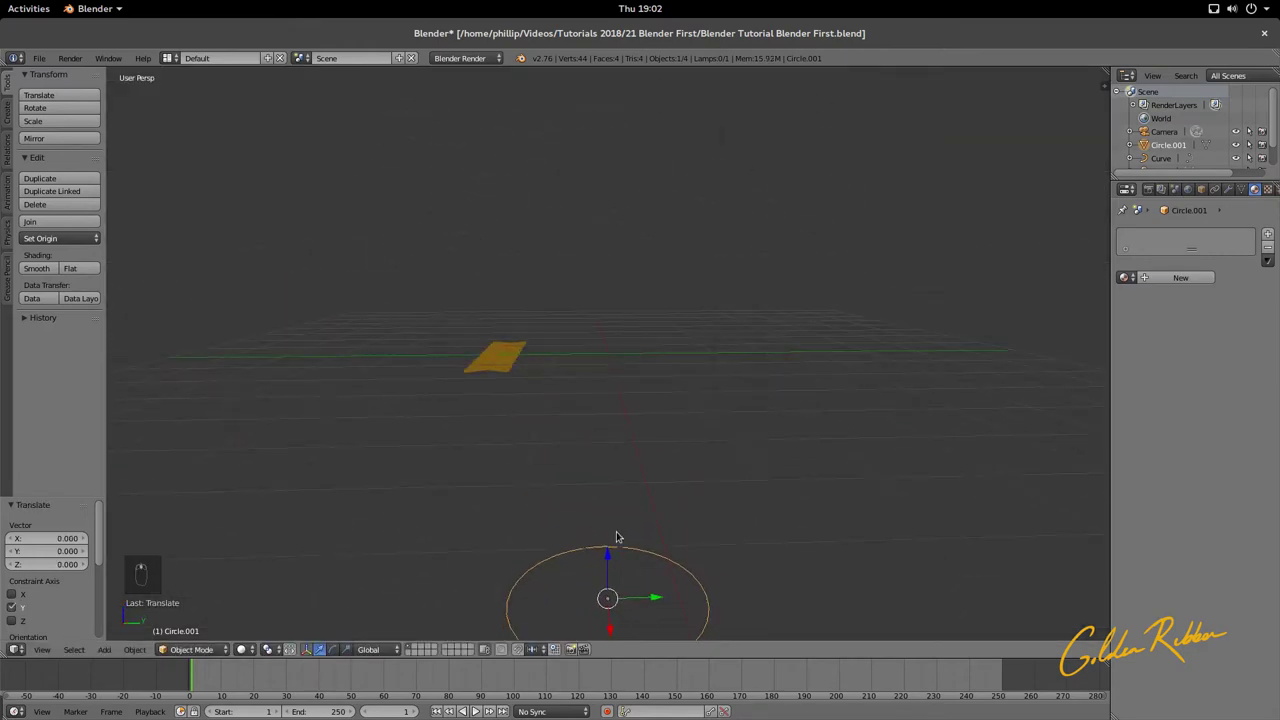
key("g")
key("z")
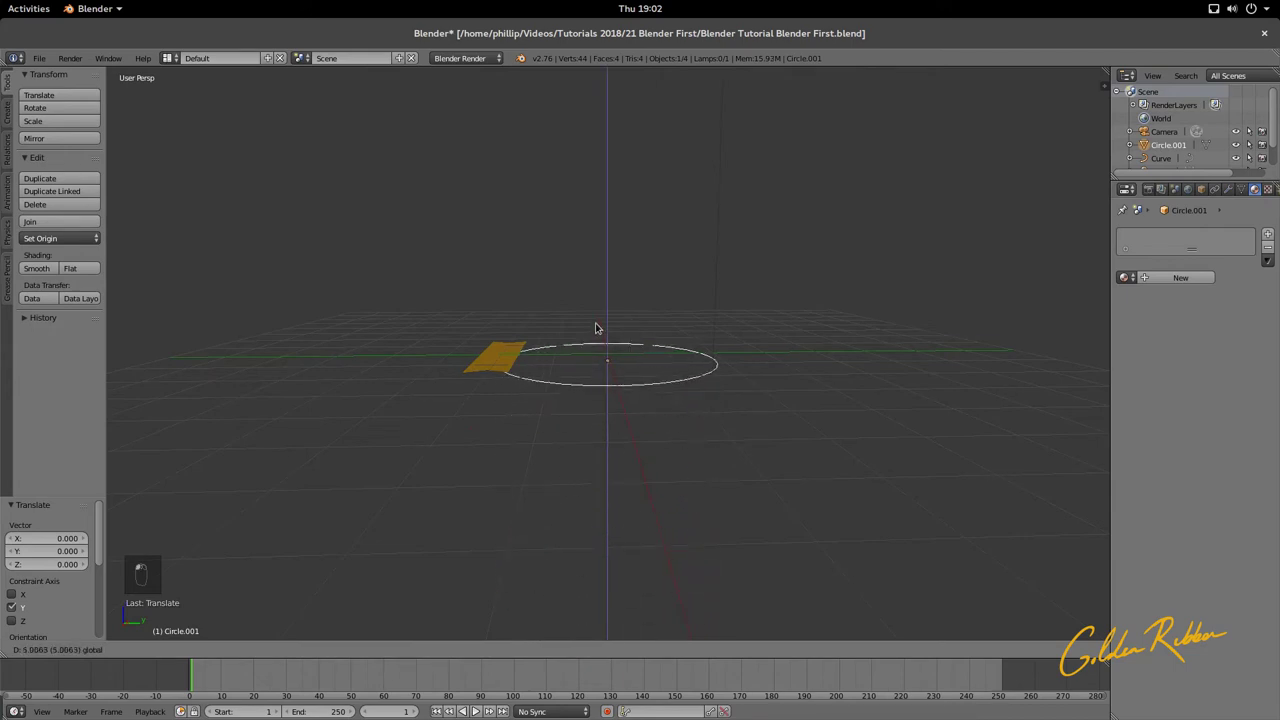
left_click(597, 330)
key("KP_0")
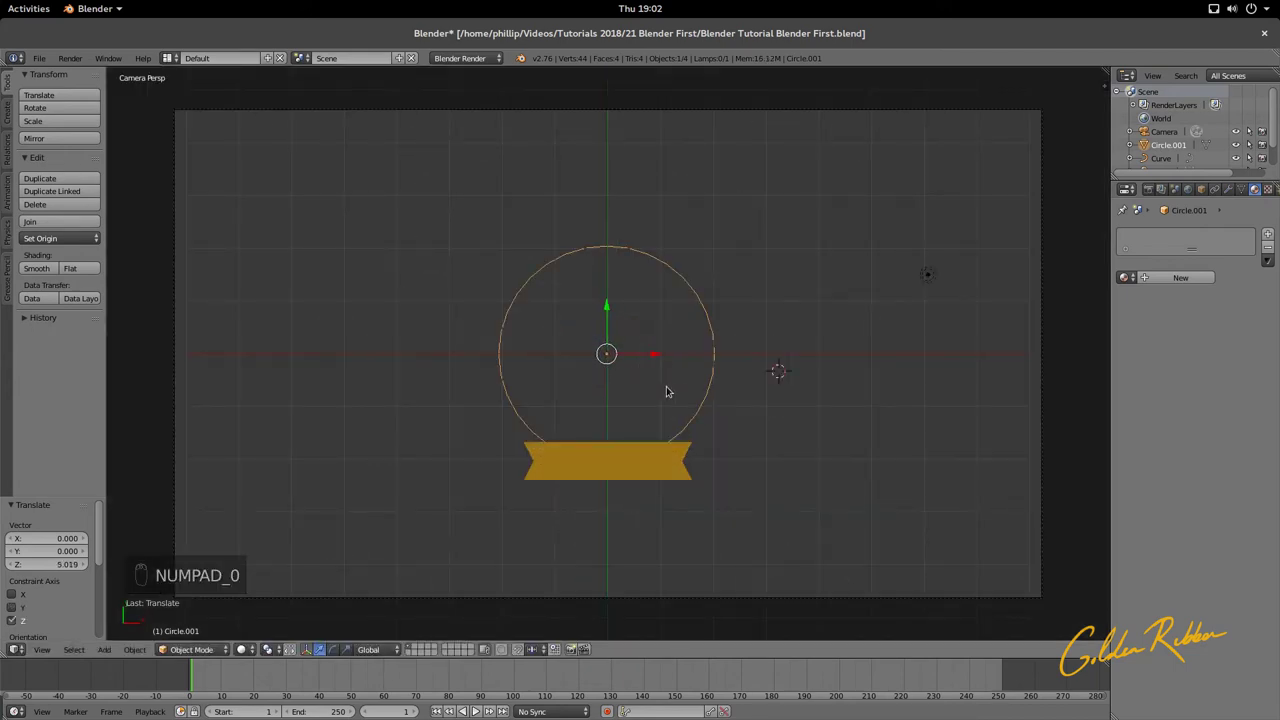
key("s")
left_click(757, 433)
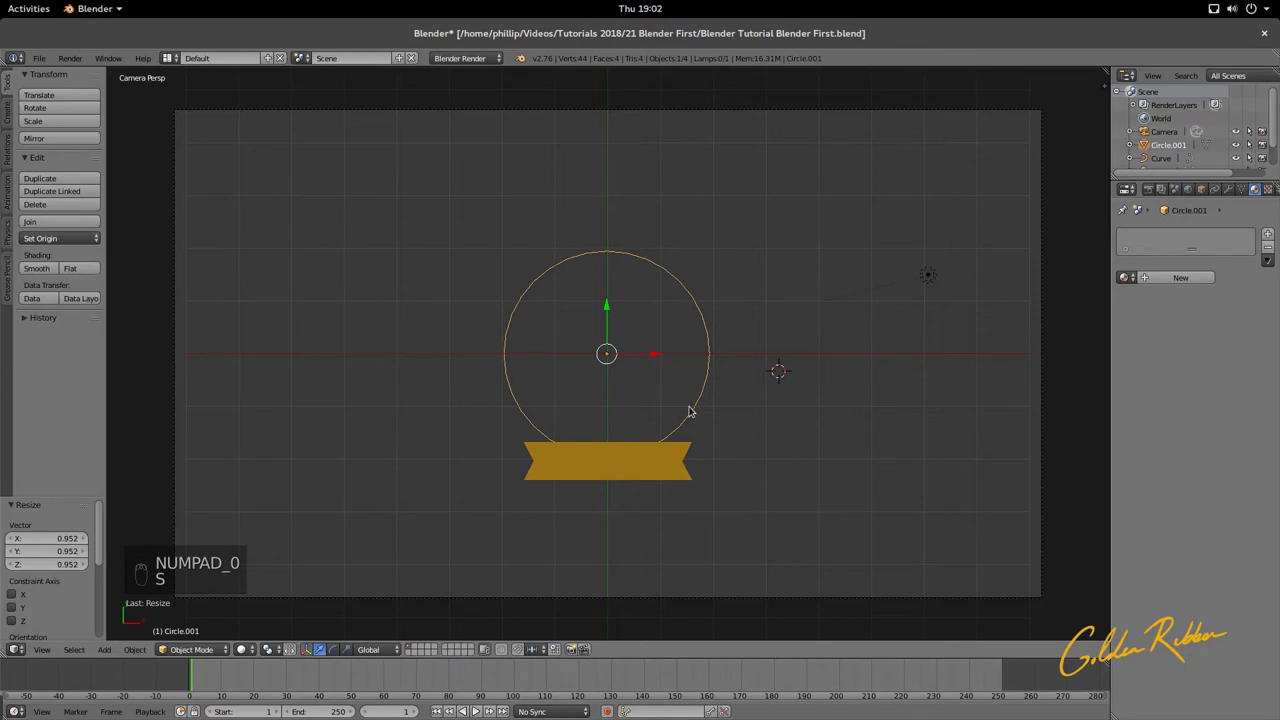
key("Tab")
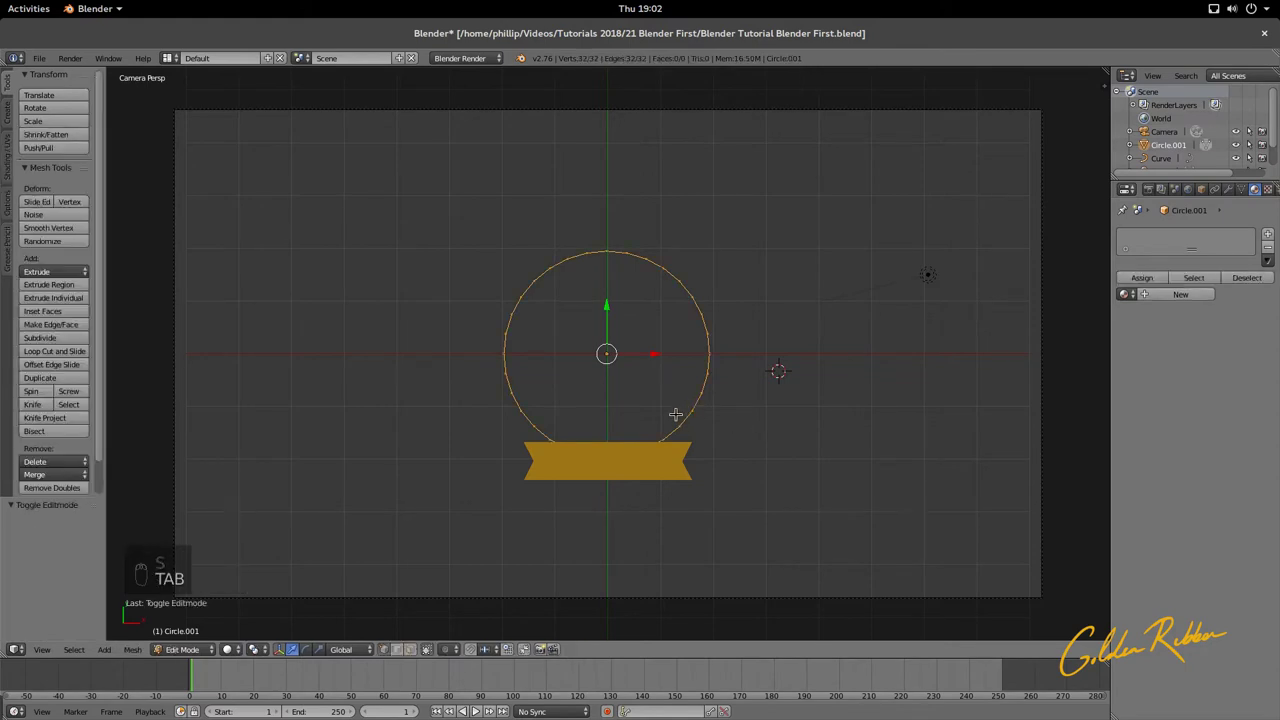
Step: Fill the circle with a solid face and lift the disc slightly upward
middle_click_drag(566, 363, 586, 423)
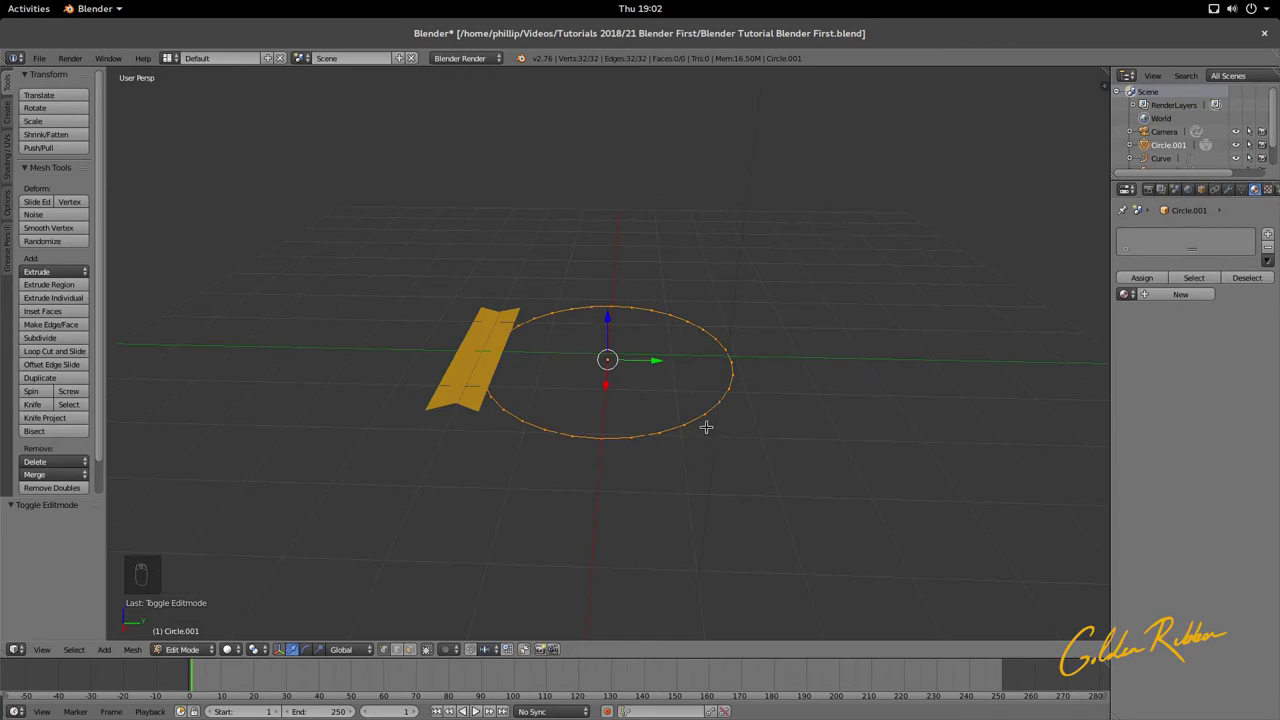
middle_click_drag(706, 427, 709, 406)
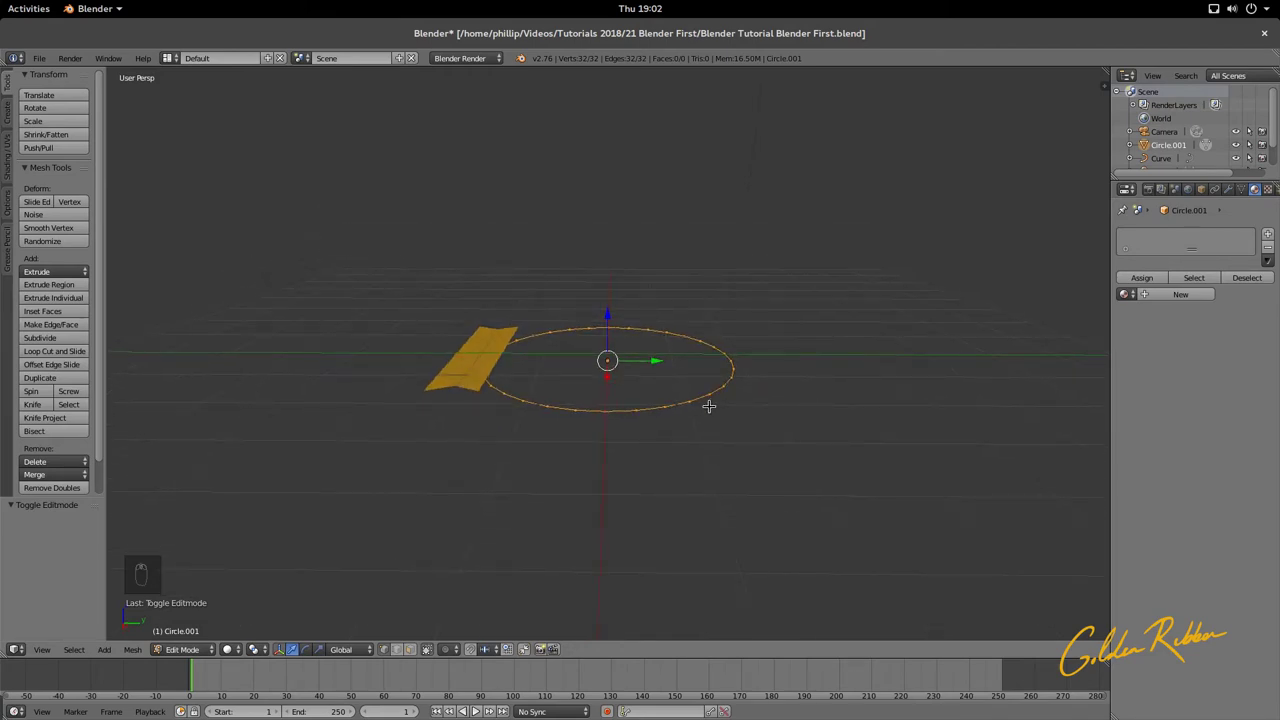
key("f")
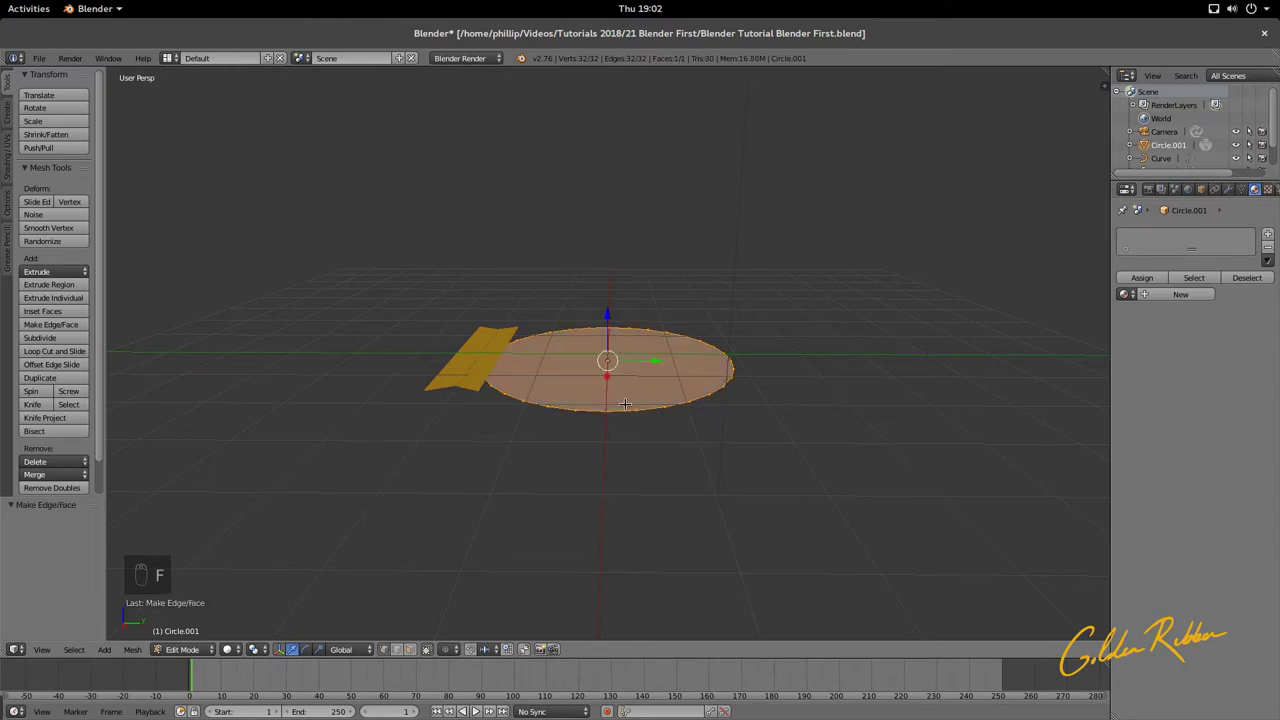
key("Tab")
key("Tab")
key("Tab")
middle_click_drag(587, 424, 743, 446)
key("KP_0")
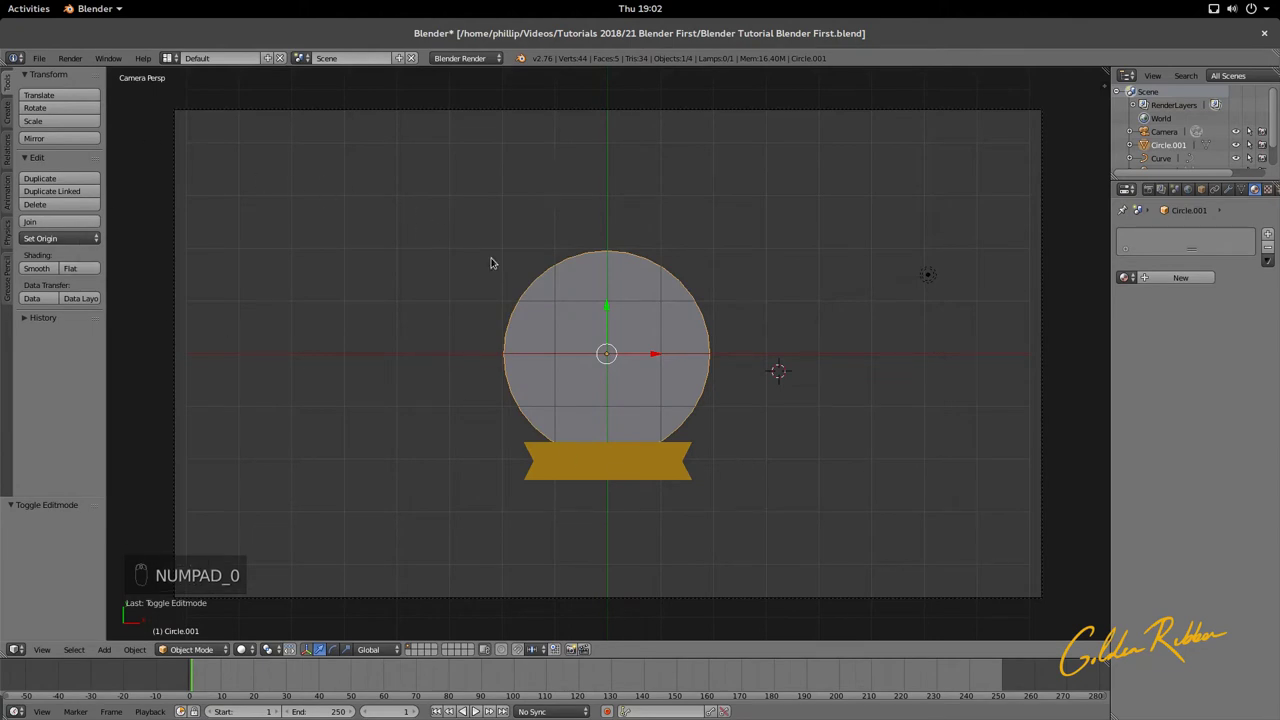
key("KP_0")
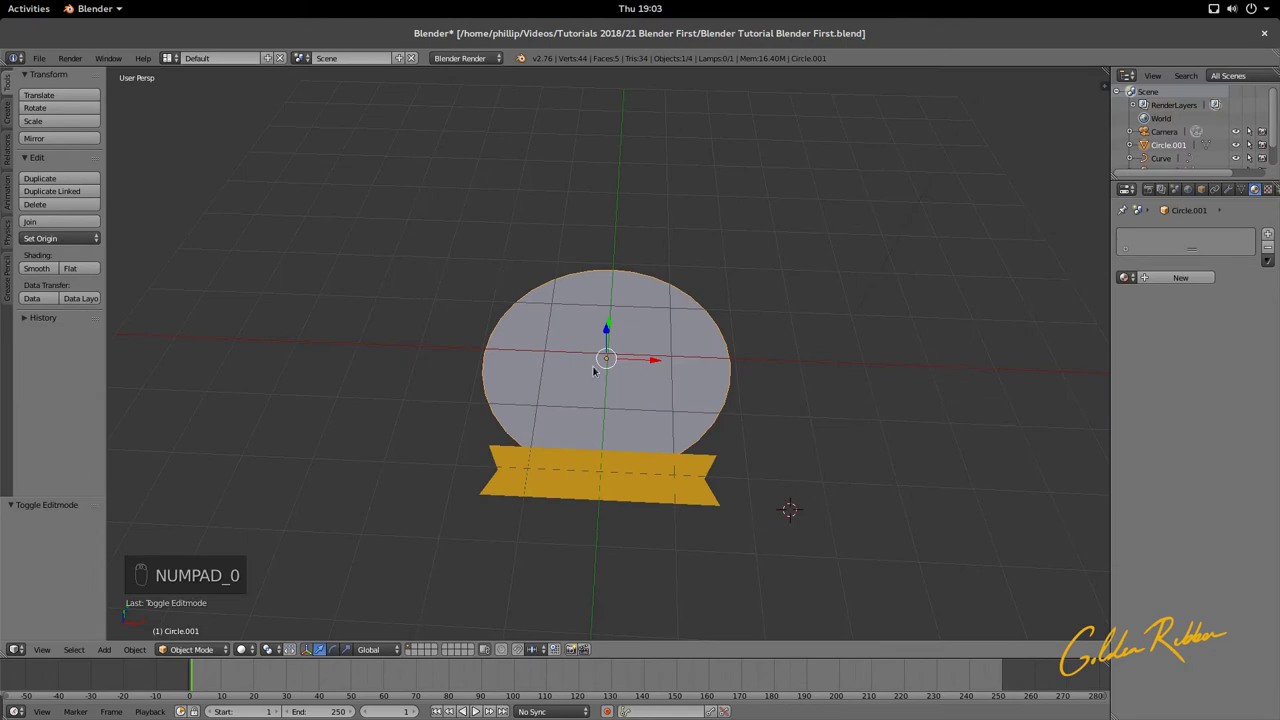
middle_click_drag(623, 463, 774, 374)
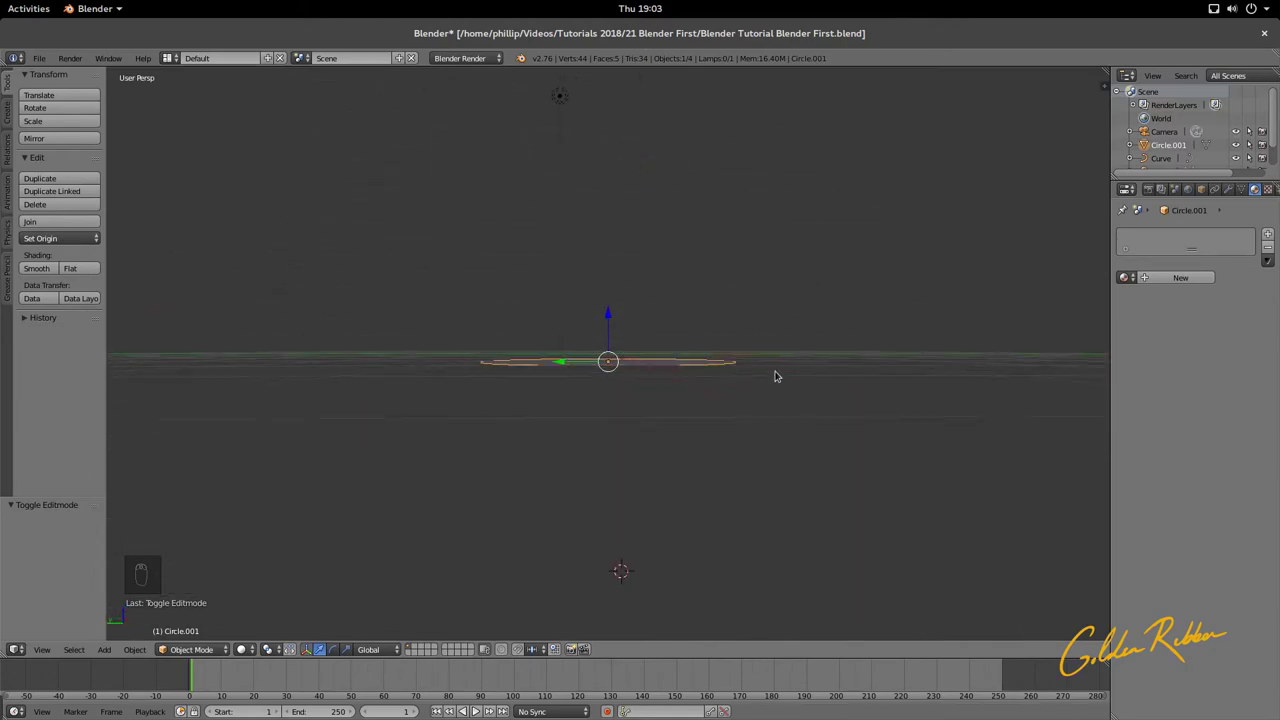
left_click_drag(613, 320, 607, 313)
middle_click_drag(612, 335, 617, 352)
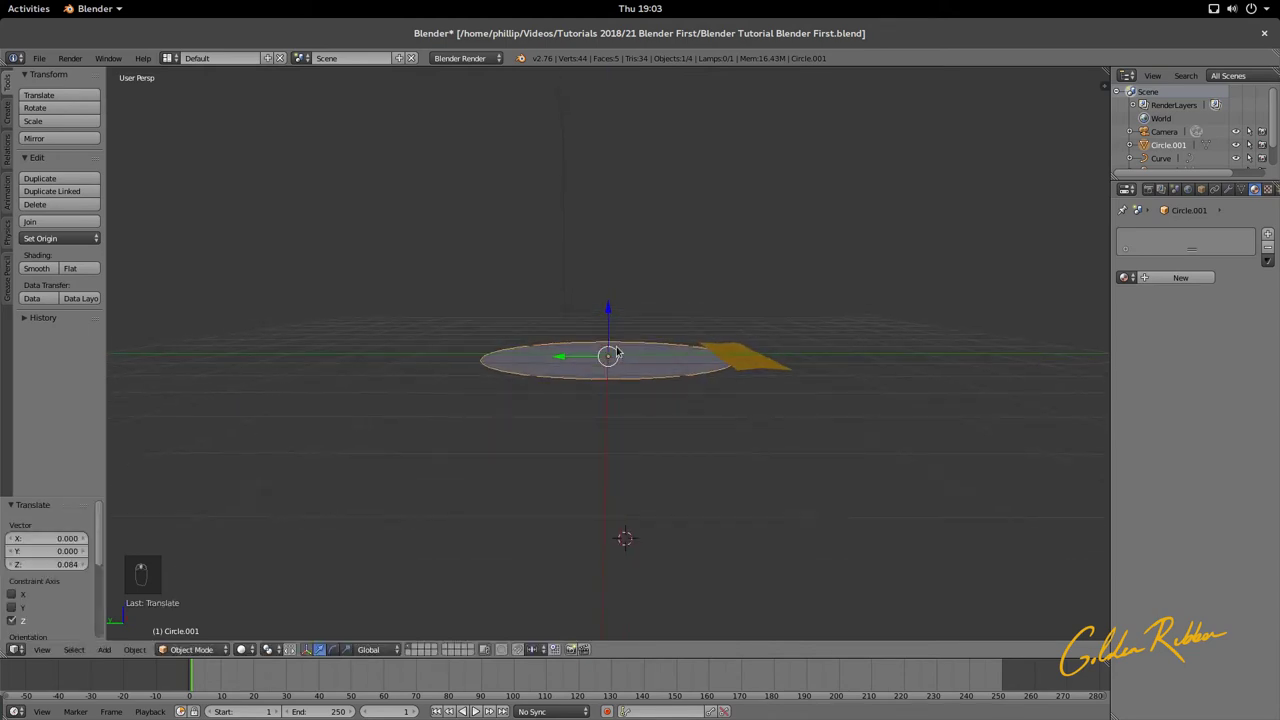
Step: Extrude the disc's face 0.042 along Z to give it thickness
key("Tab")
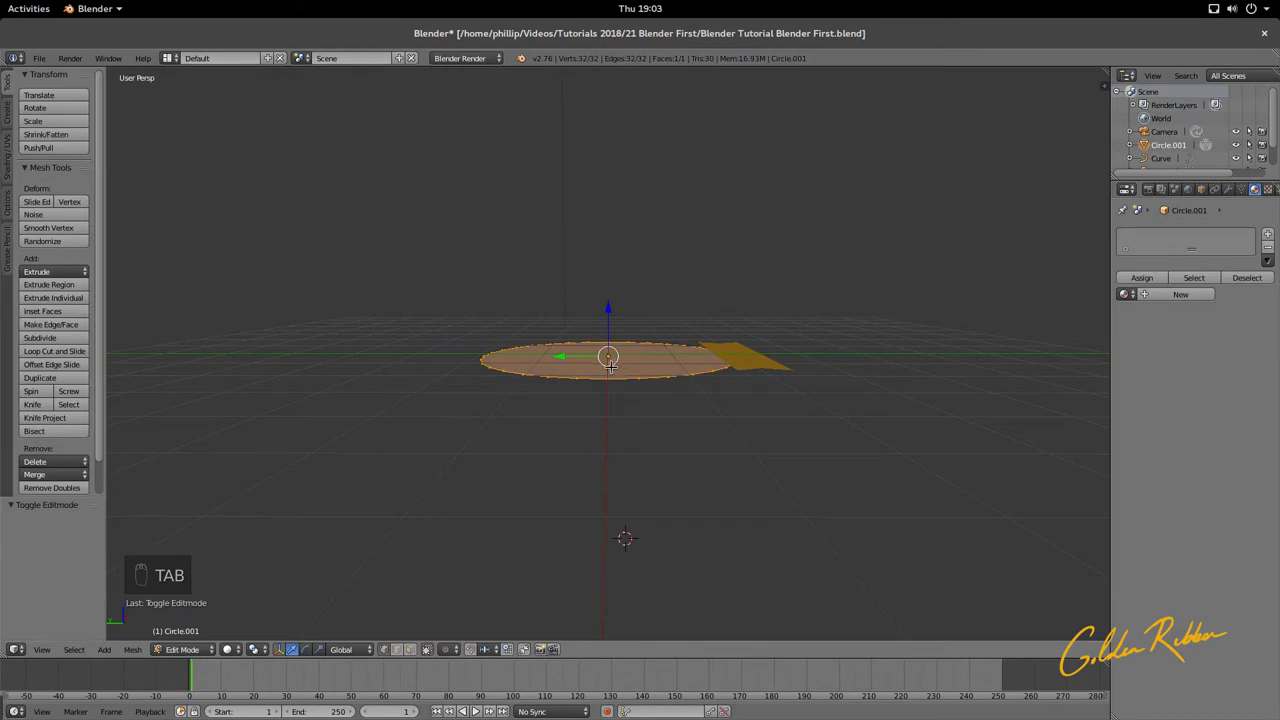
key("e")
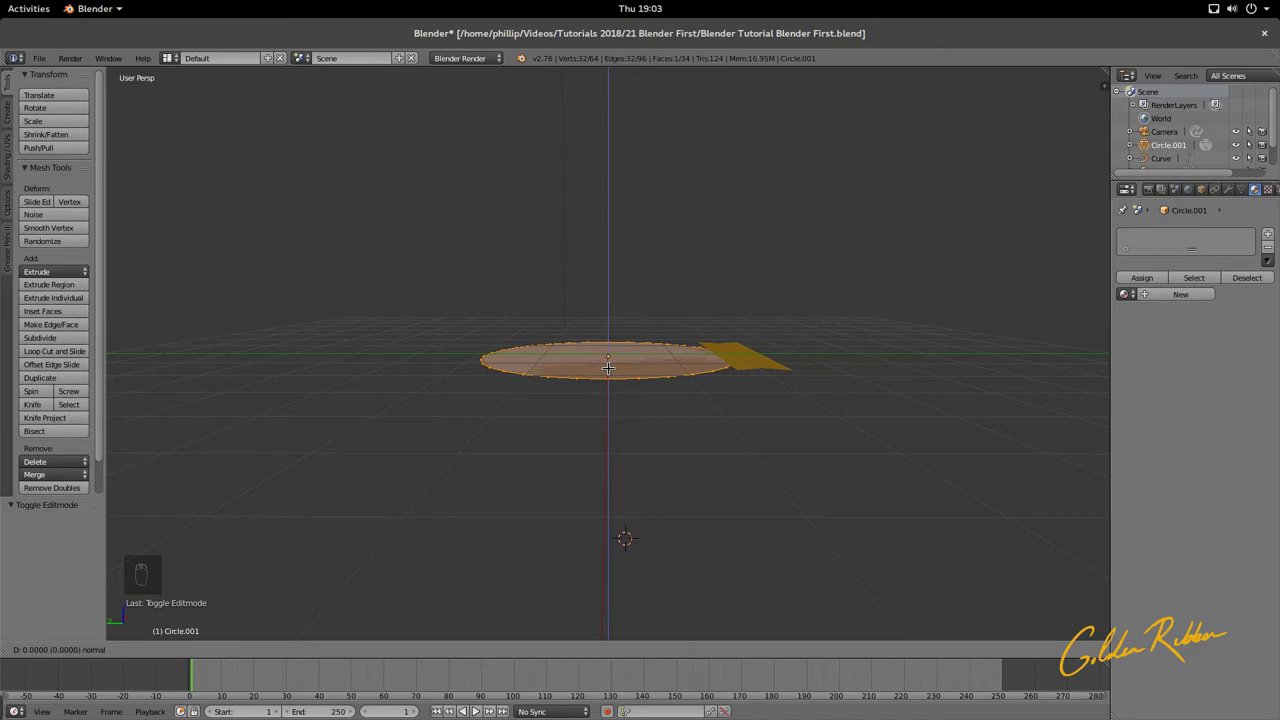
key("z")
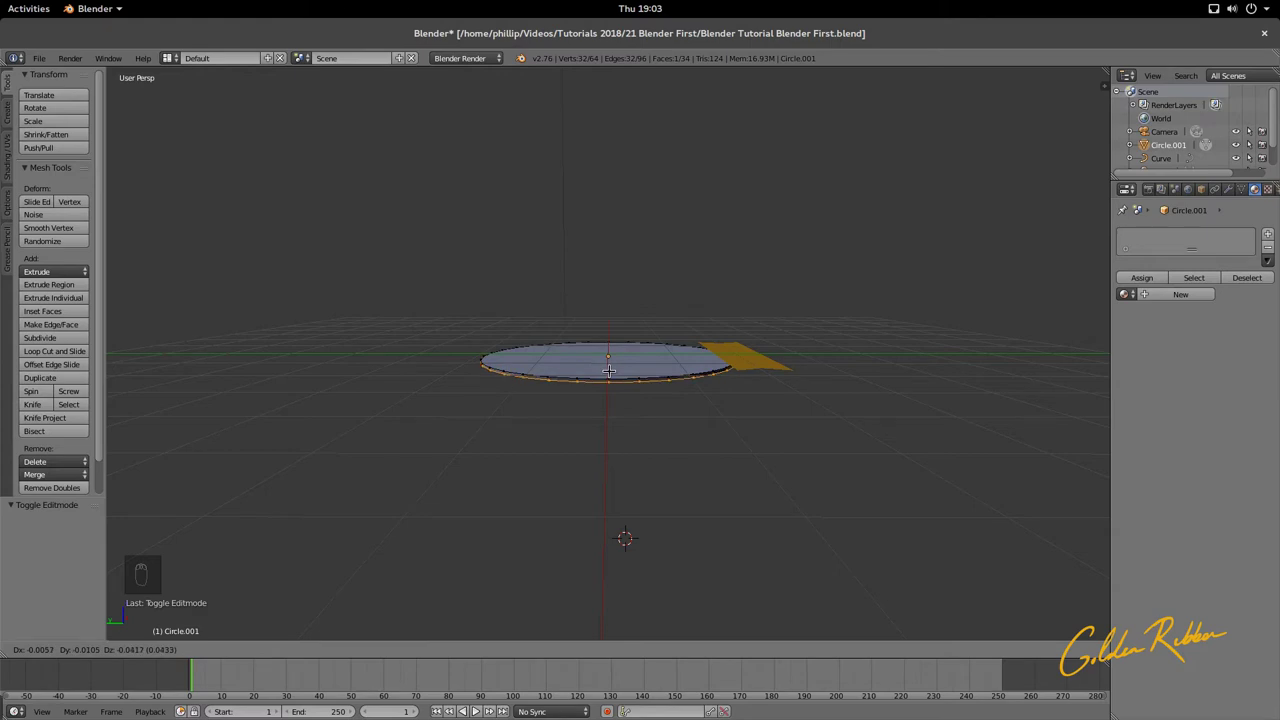
key("z")
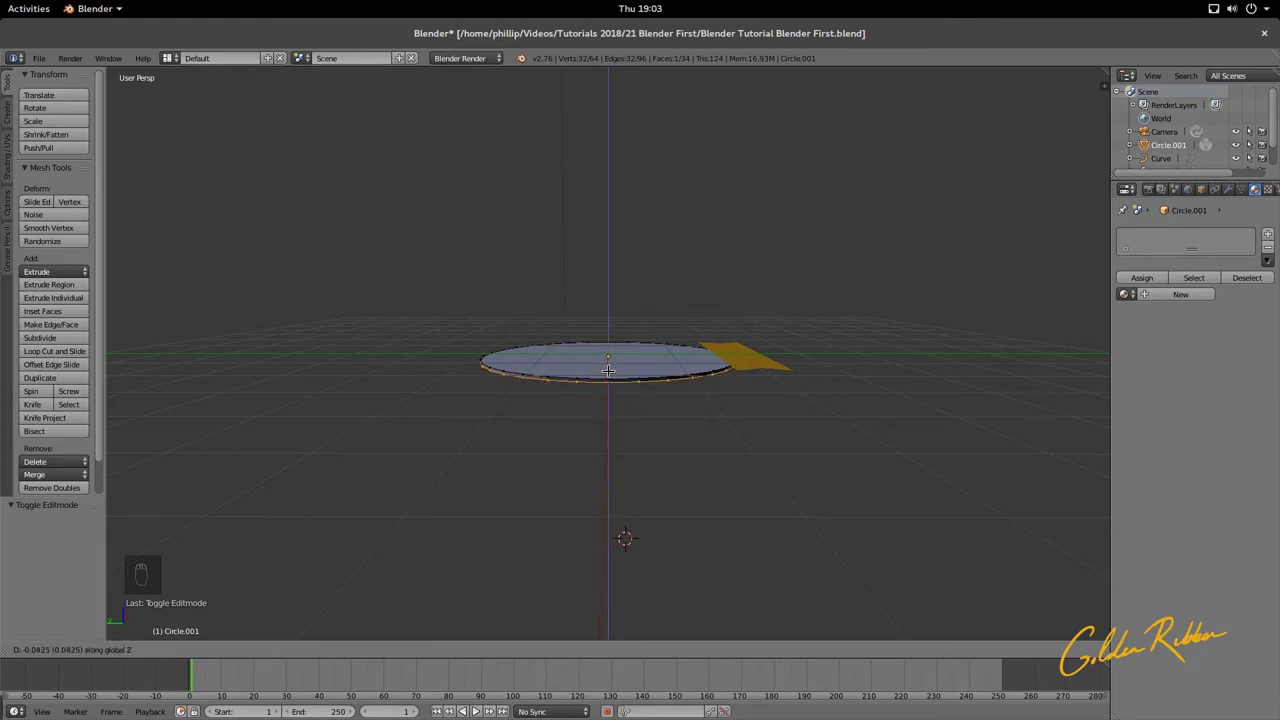
left_click(608, 370)
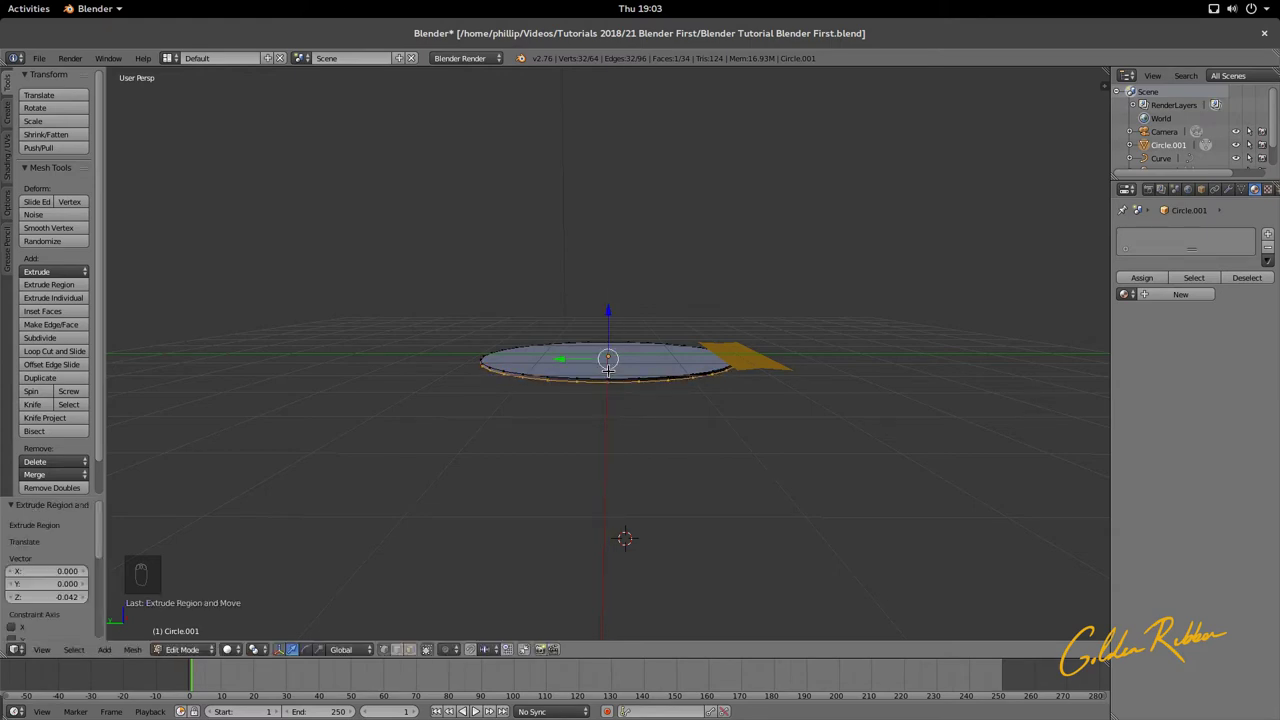
middle_click_drag(643, 391, 383, 421)
key("Tab")
middle_click_drag(557, 466, 602, 483)
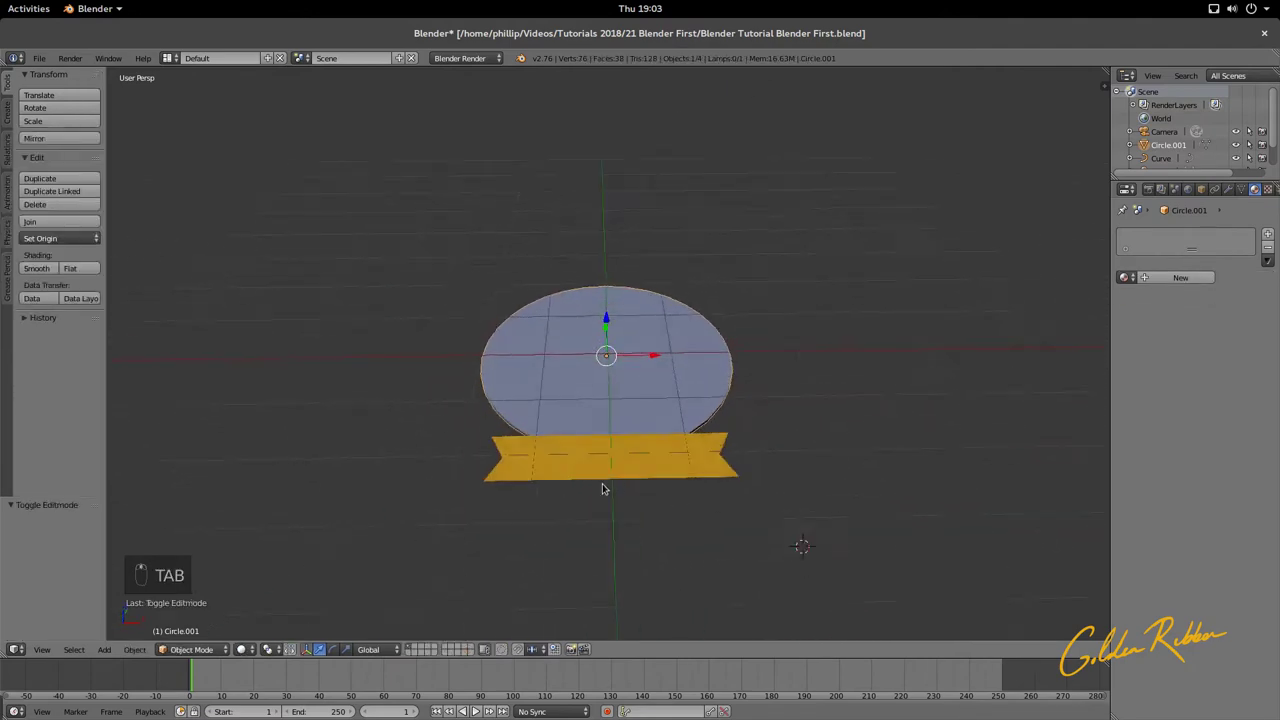
key("KP_0")
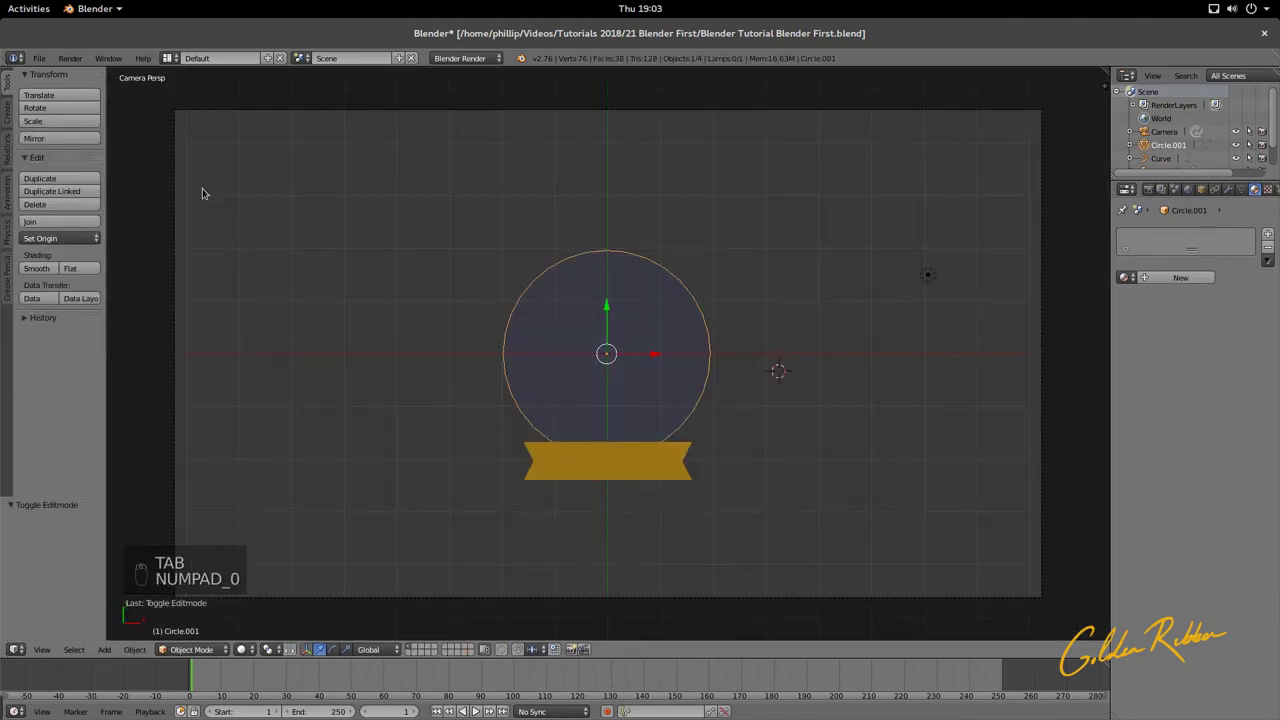
Step: In User Preferences, search add-ons for 'ima', tick Import Images as Planes, and save user settings
left_click(42, 60)
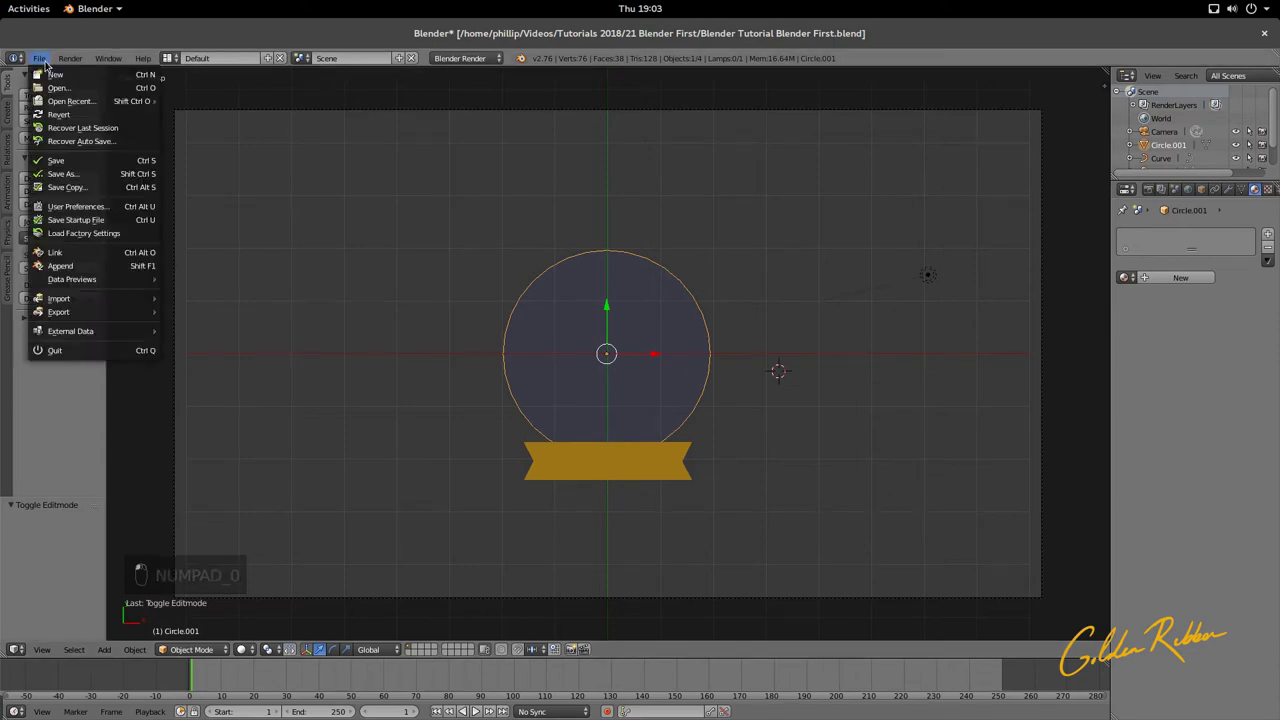
mouse_move(90, 304)
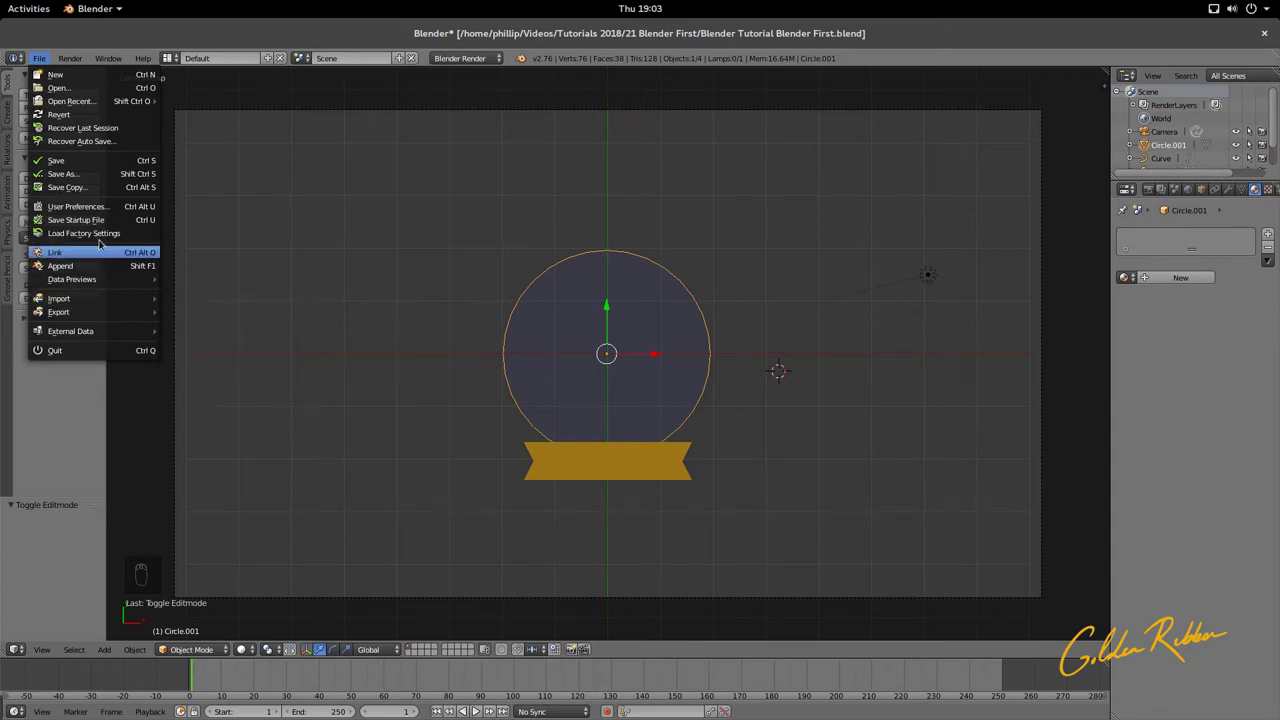
left_click(100, 206)
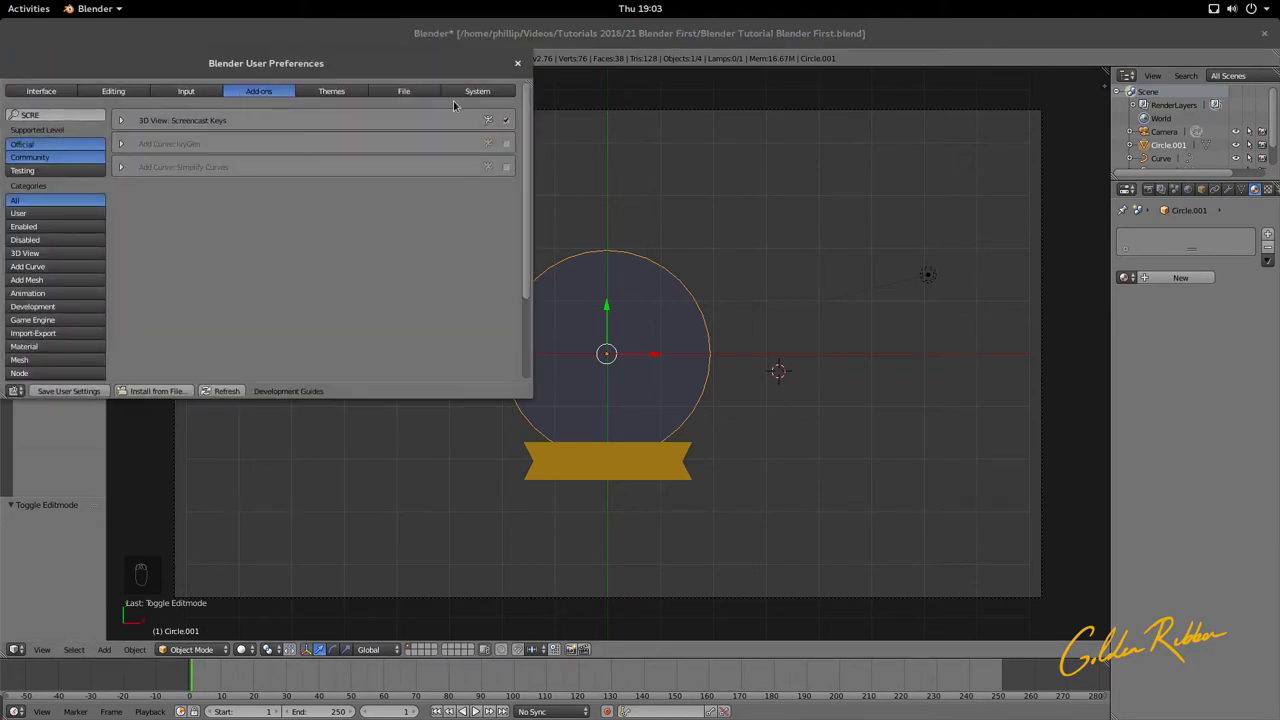
left_click(82, 115)
type("ima")
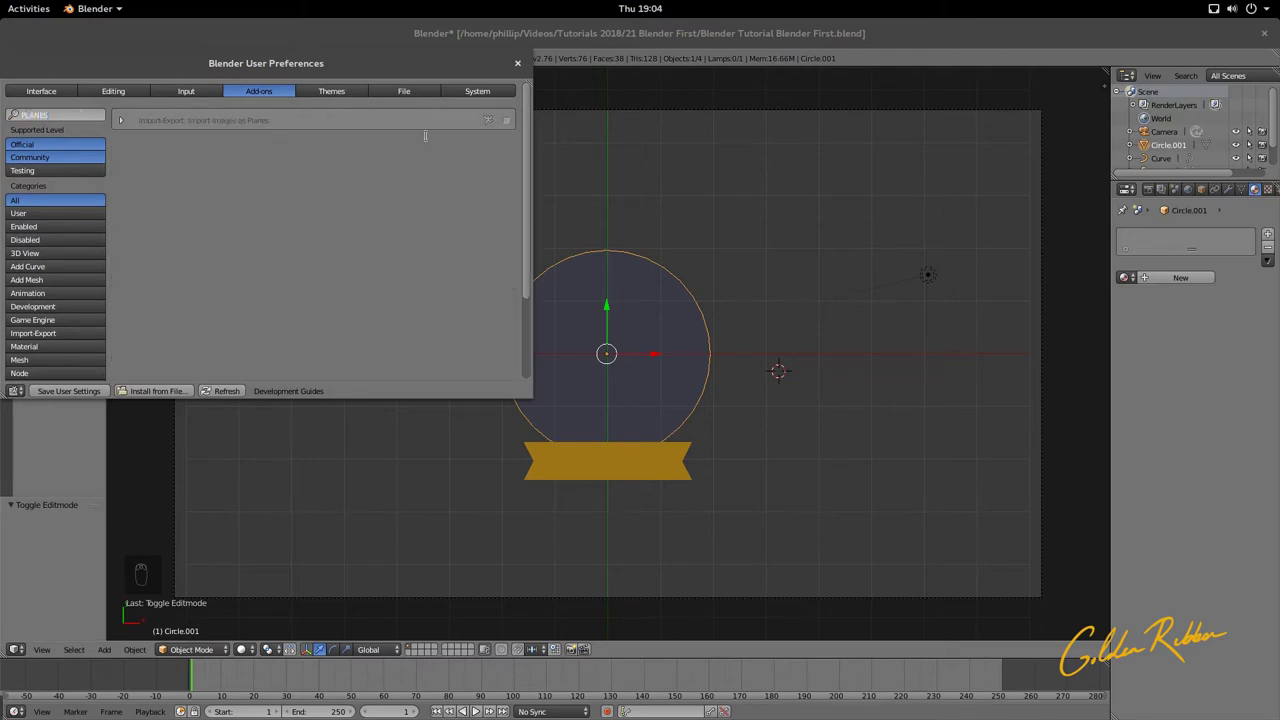
key("Return")
left_click(507, 121)
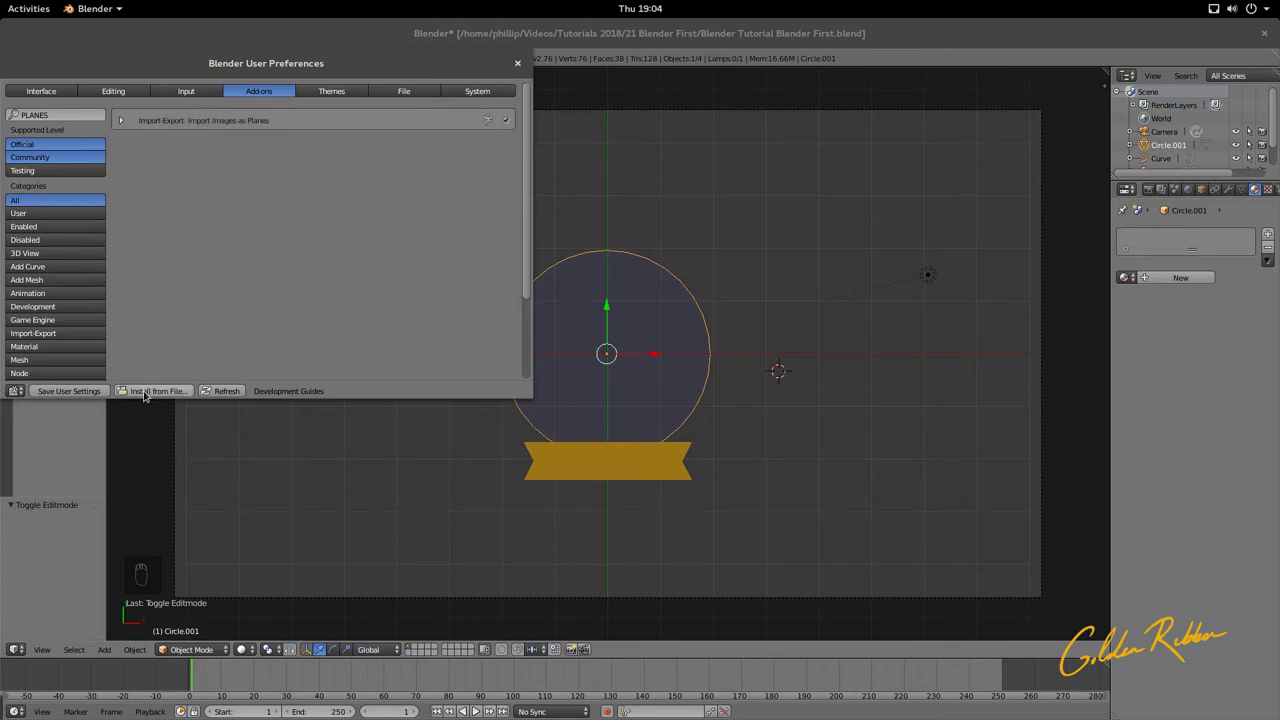
left_click(84, 391)
left_click(517, 63)
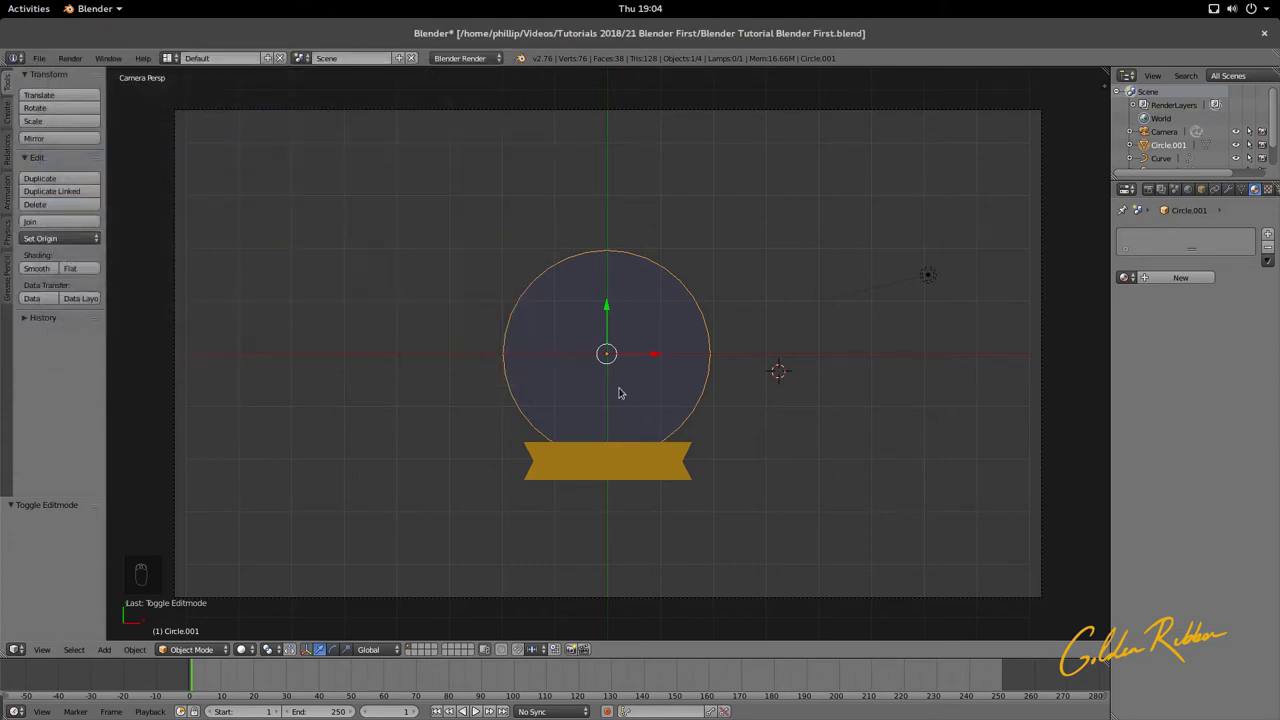
left_click(106, 650)
left_click(39, 58)
mouse_move(95, 299)
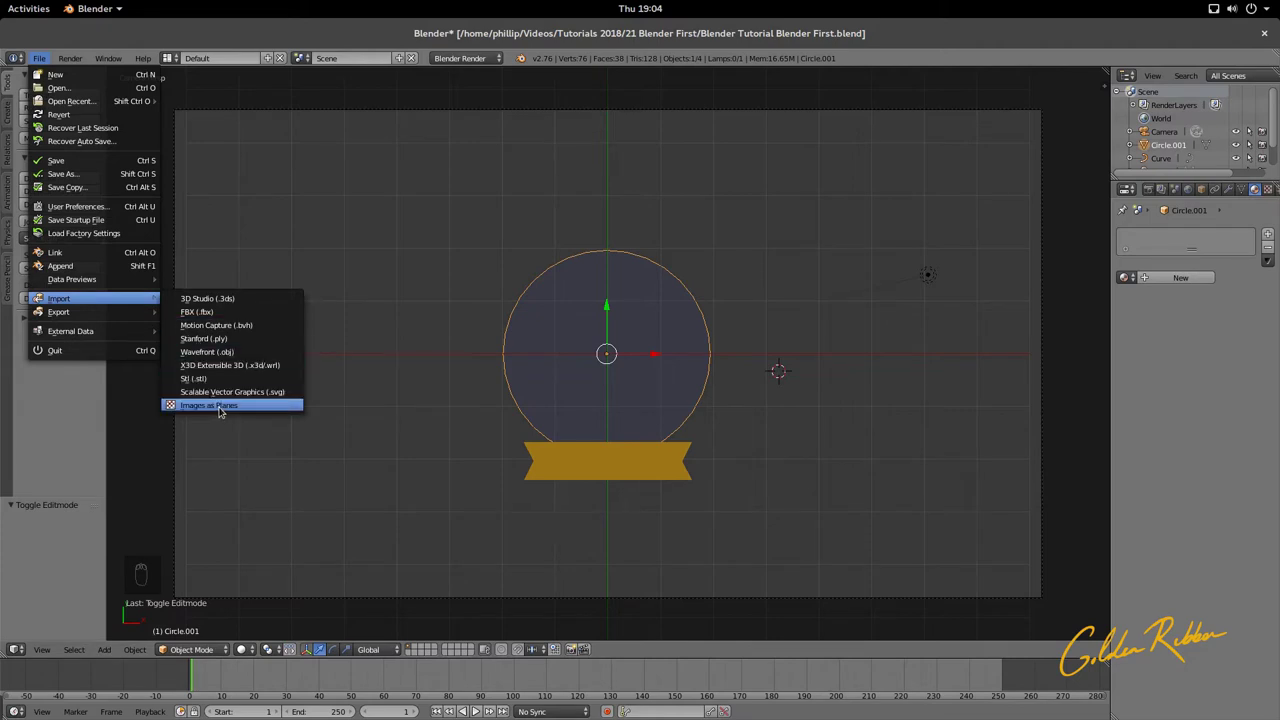
left_click(221, 406)
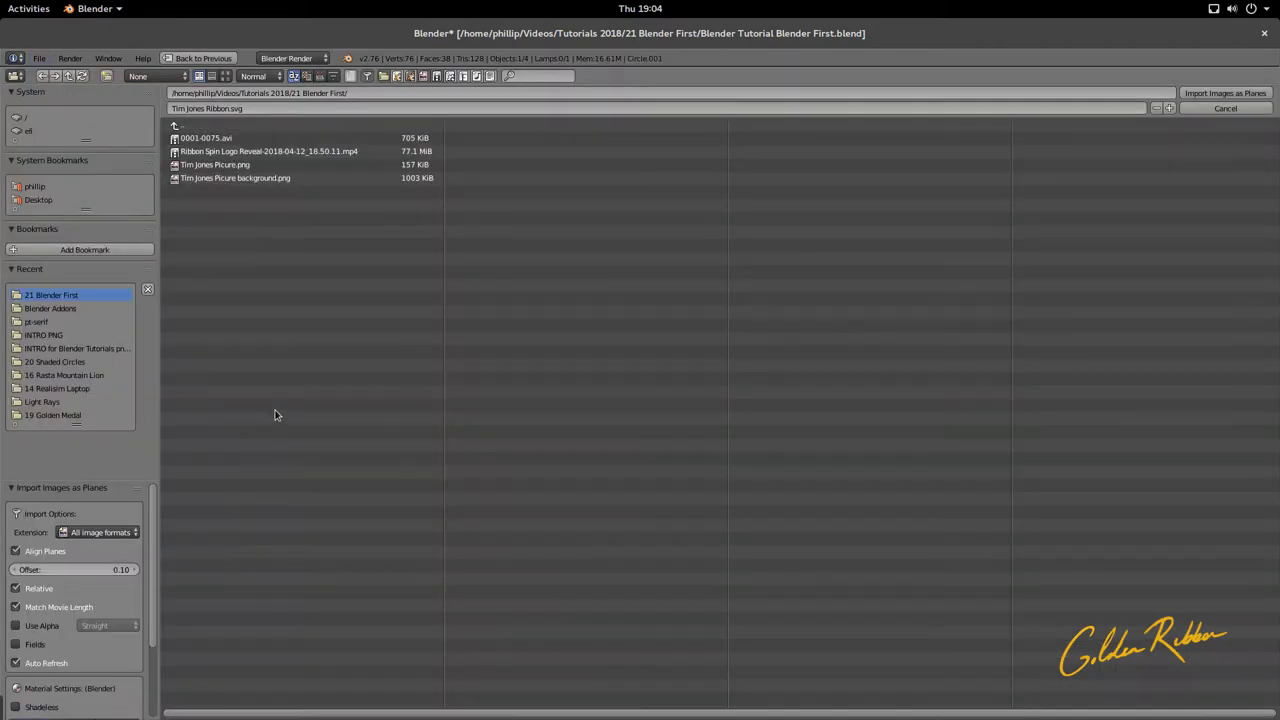
left_click(309, 168)
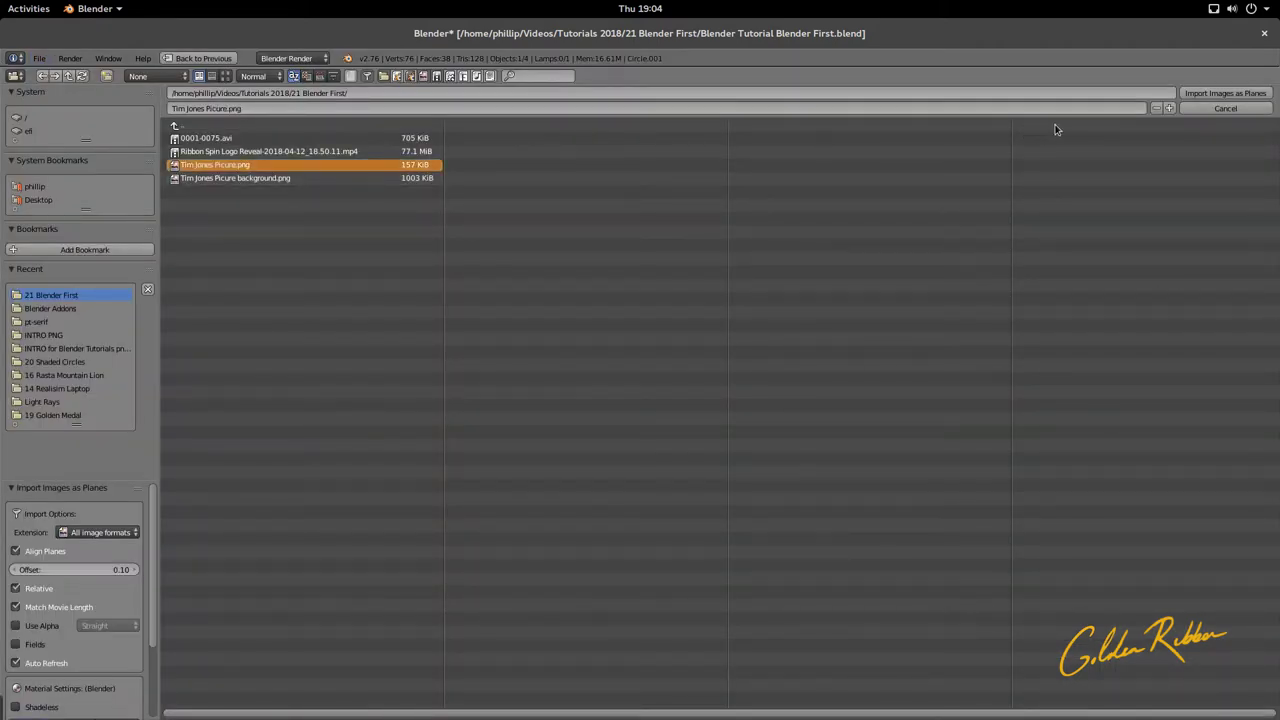
left_click(1225, 93)
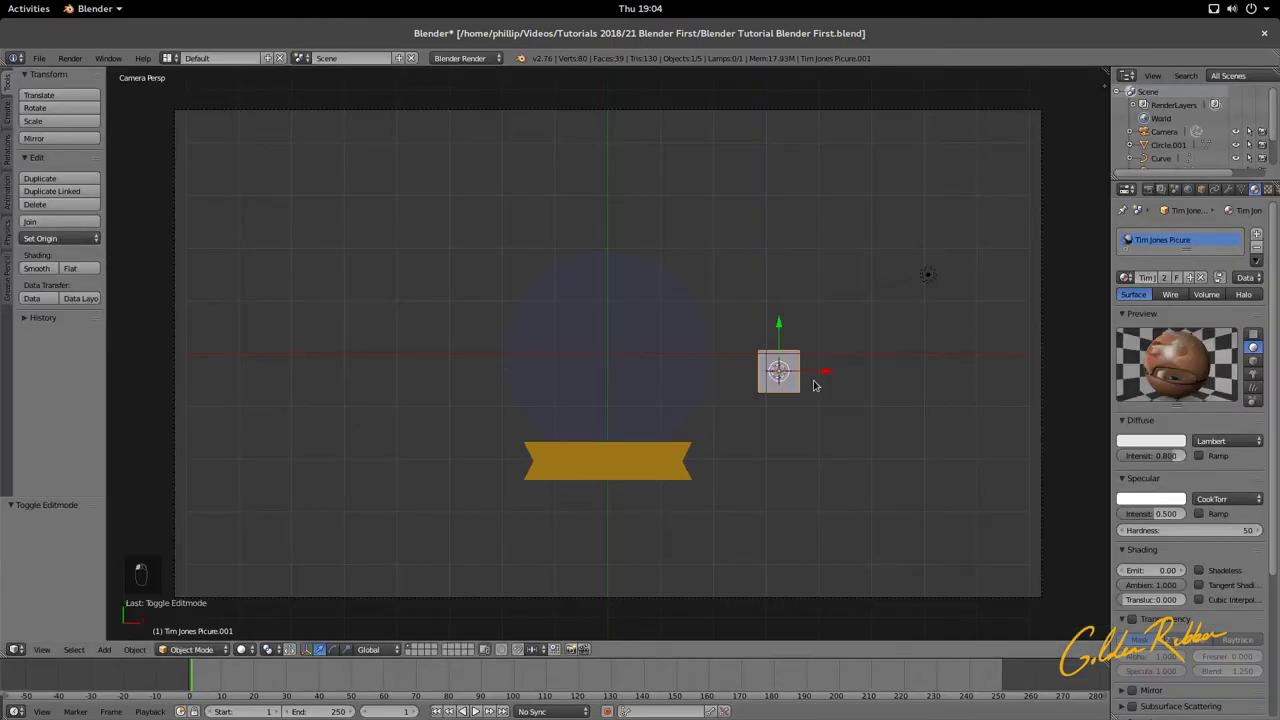
Step: Scale up the picture plane, slide it sideways over the circle, and raise it
key("s")
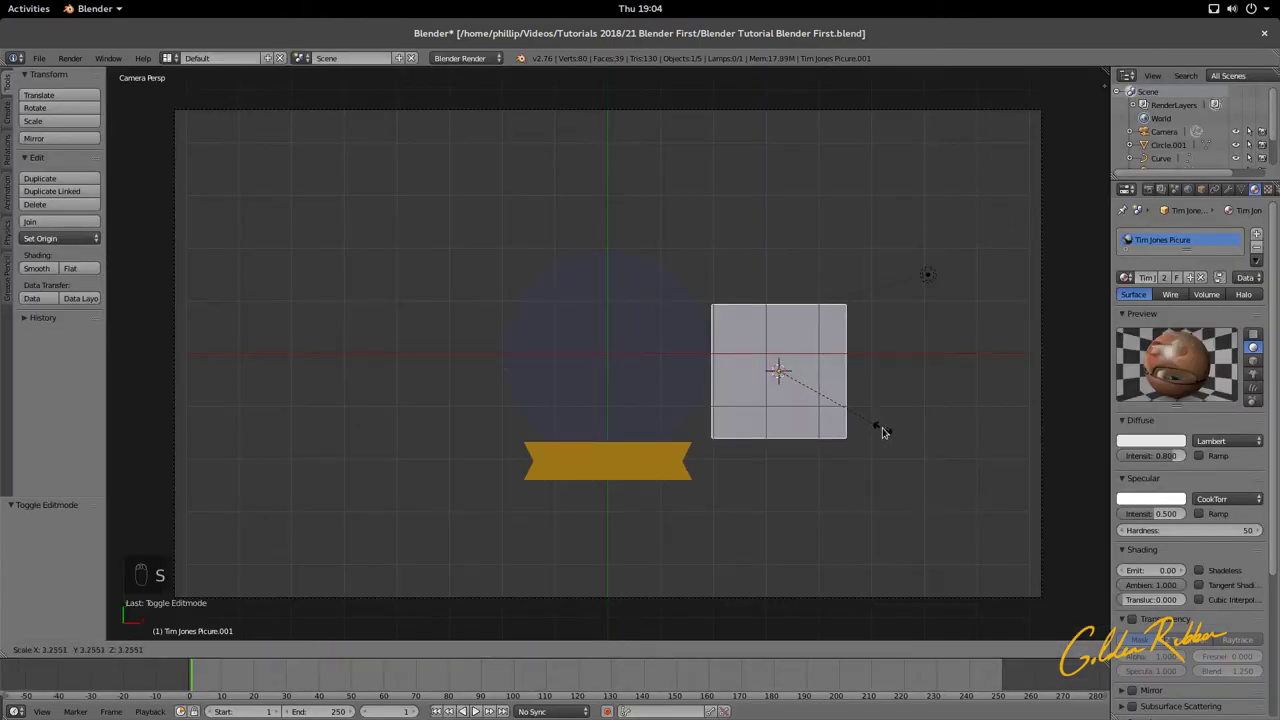
left_click(890, 442)
left_click_drag(828, 385, 651, 388)
middle_click_drag(651, 388, 491, 277)
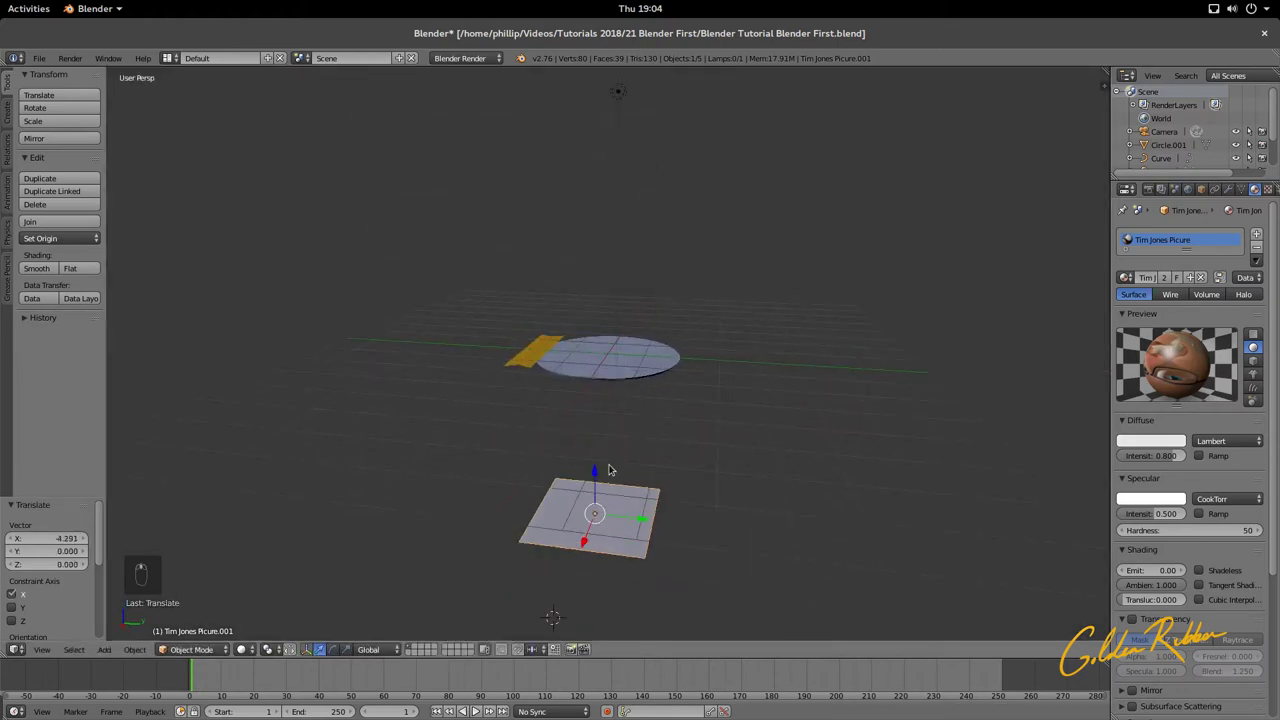
left_click_drag(597, 476, 595, 312)
Step: Fine-tune the picture plane's position through the camera and set the material preview to Flat
right_click(665, 374)
middle_click_drag(672, 366, 797, 391)
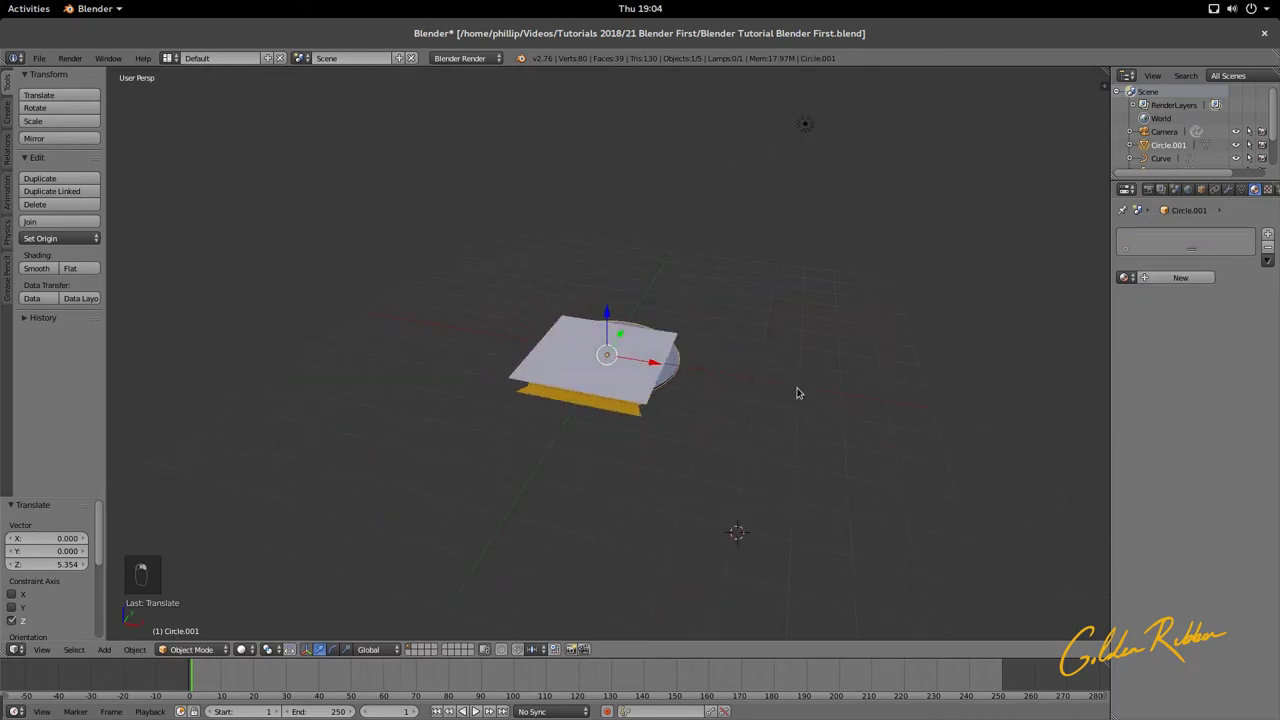
key("KP_0")
middle_click_drag(708, 437, 500, 374)
key("KP_0")
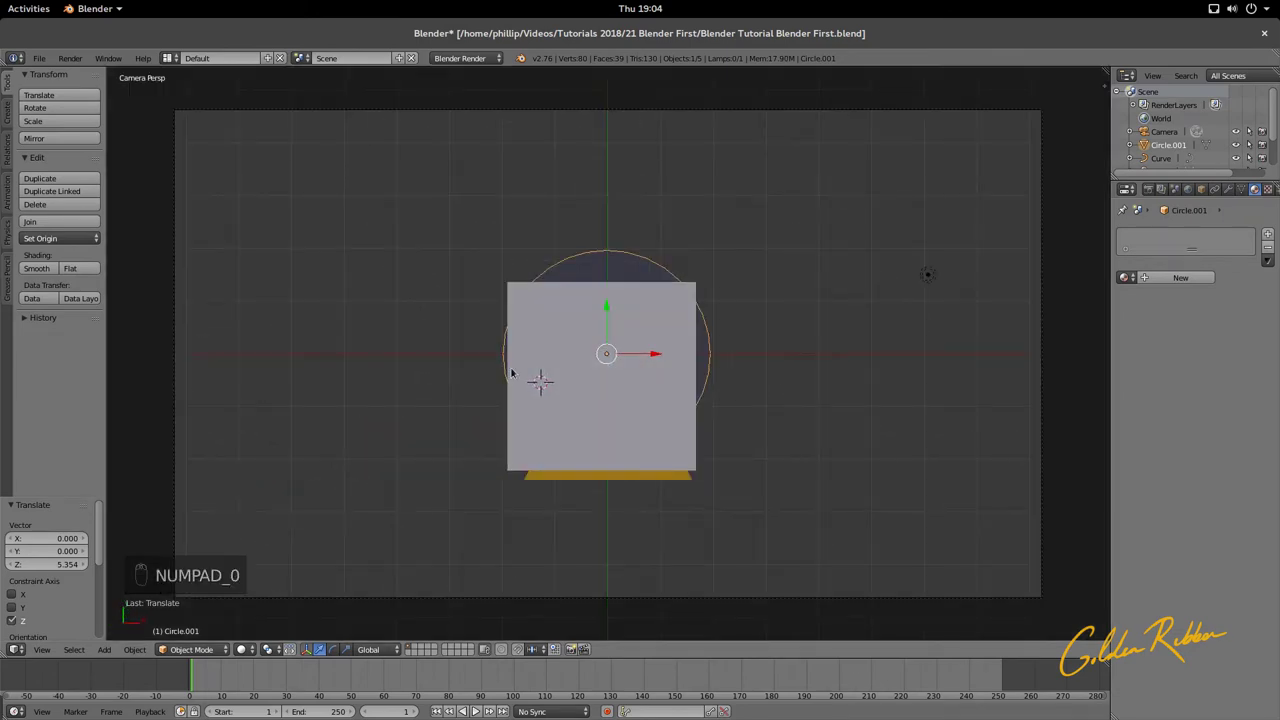
left_click_drag(607, 325, 593, 298)
key("ctrl+z")
right_click(615, 318)
left_click_drag(648, 346, 651, 379)
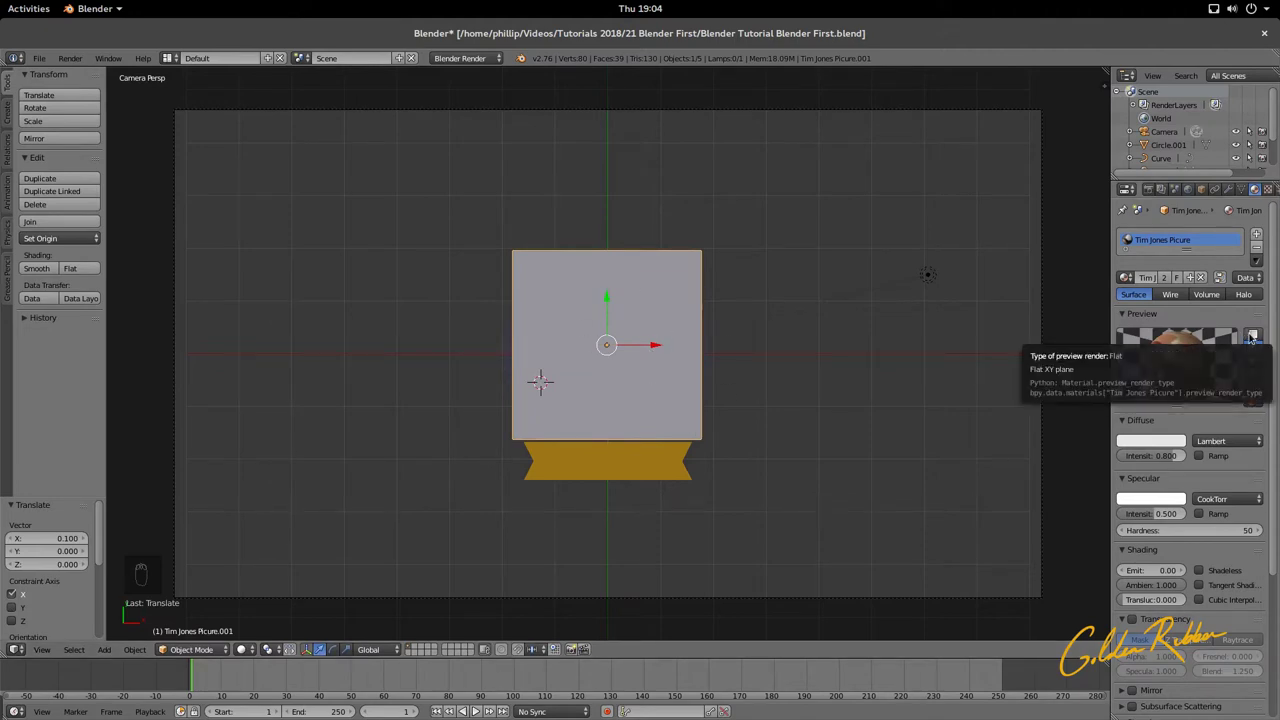
left_click(1252, 338)
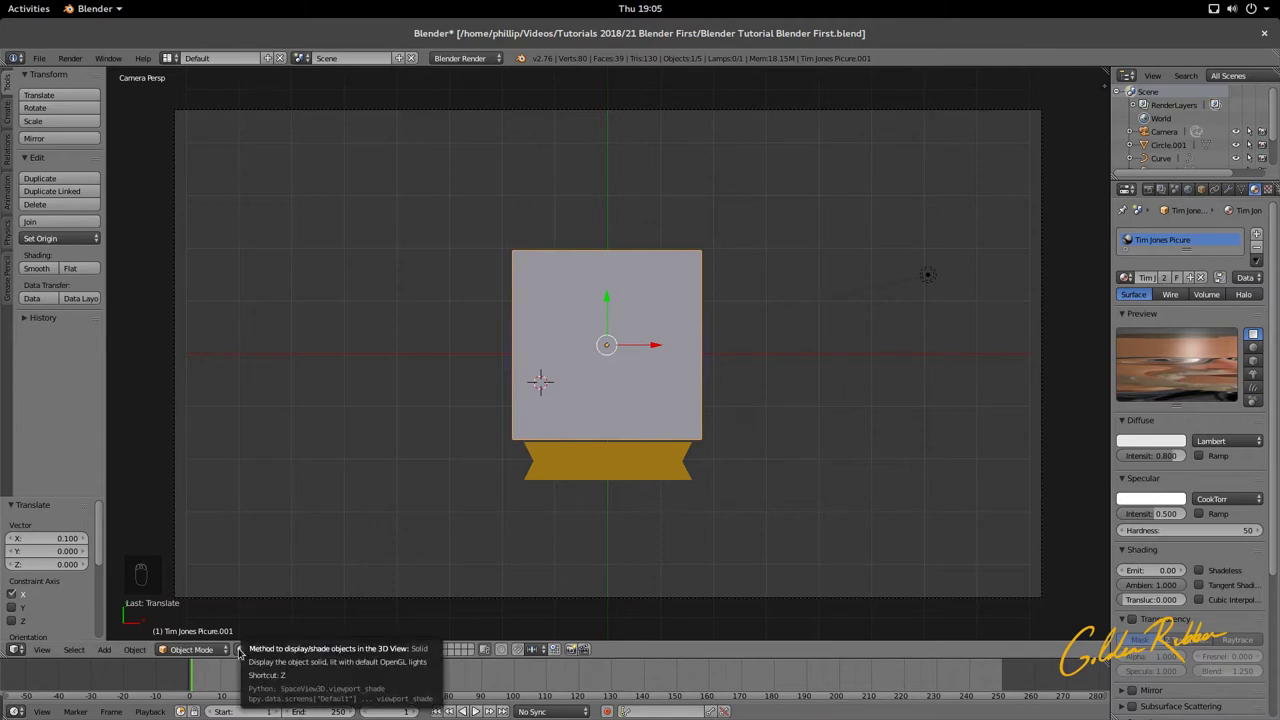
Step: Switch viewport shading to Material, then reselect the circle and the portrait plane
left_click(240, 650)
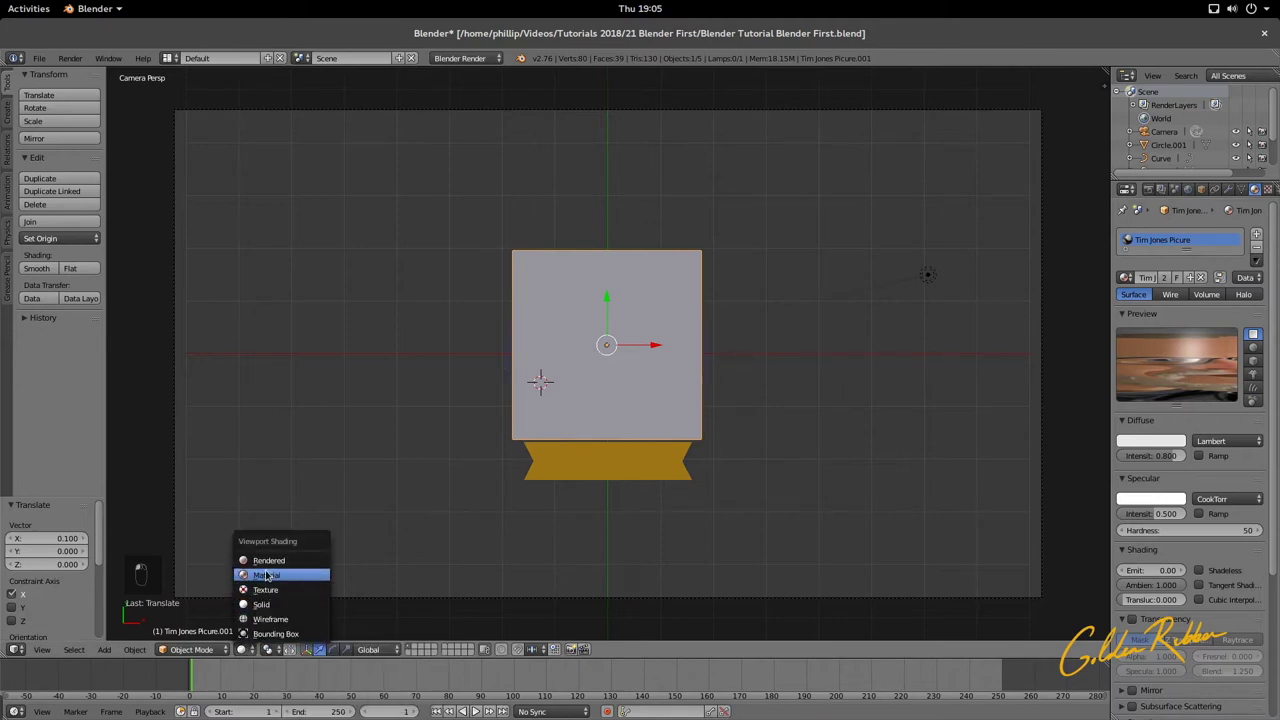
left_click(266, 575)
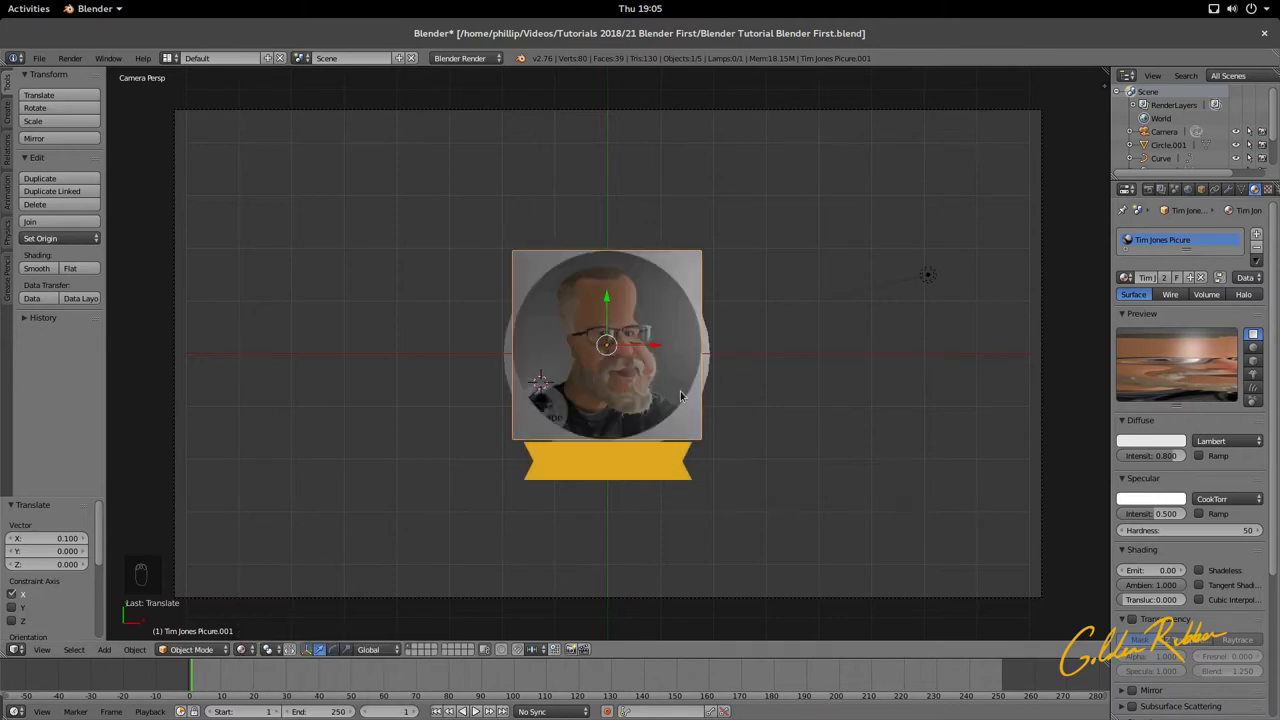
scroll(680, 397, "up", 4)
scroll(680, 397, "down", 2)
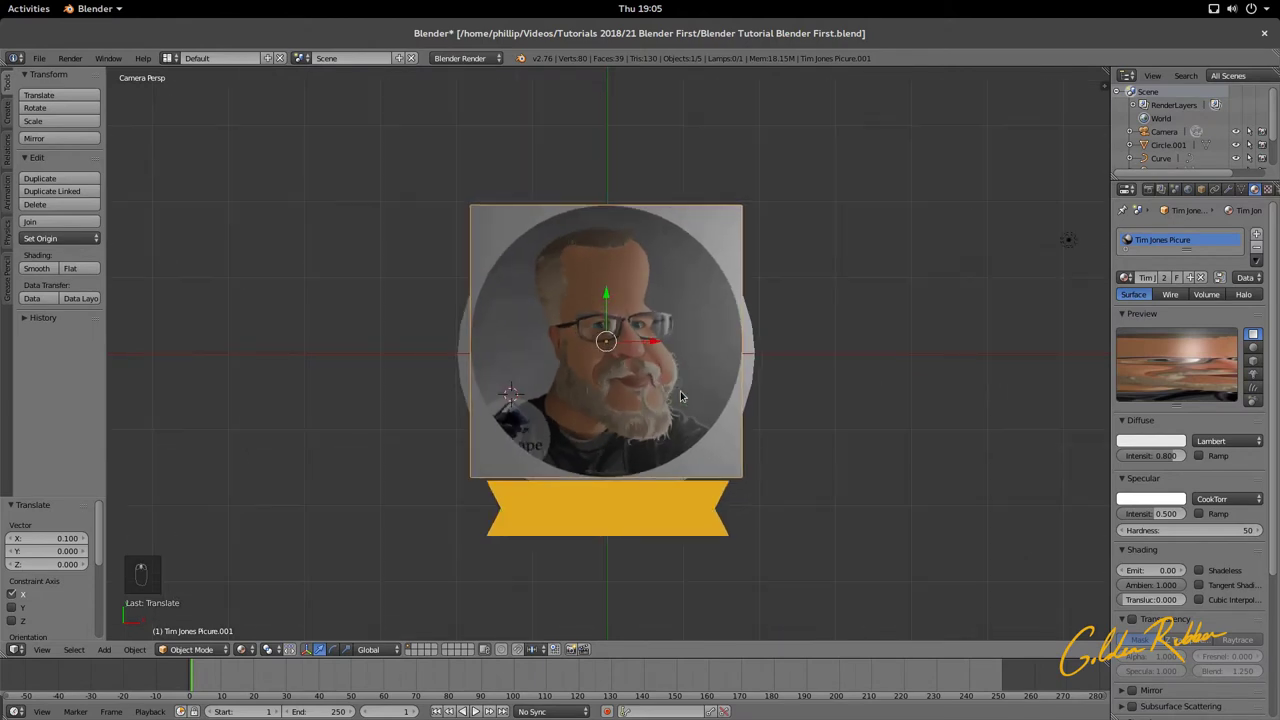
left_click(241, 649)
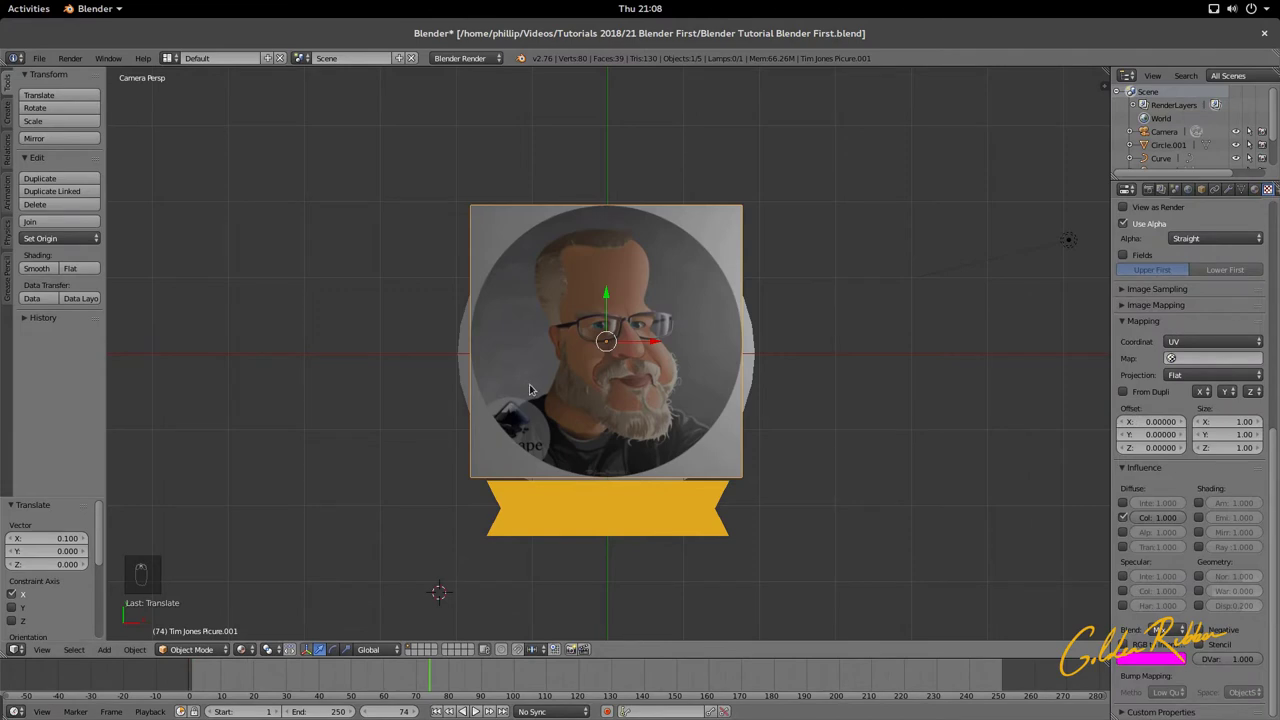
scroll(530, 389, "up", 2)
right_click(588, 391)
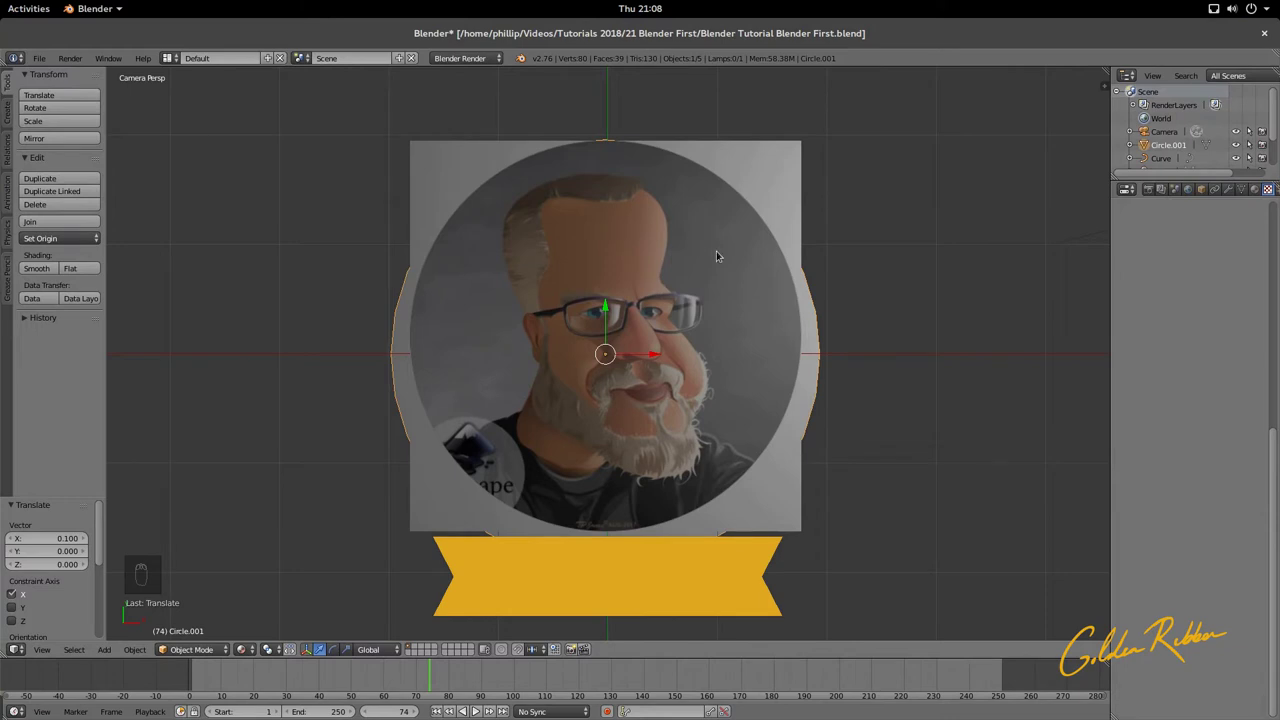
right_click(649, 258)
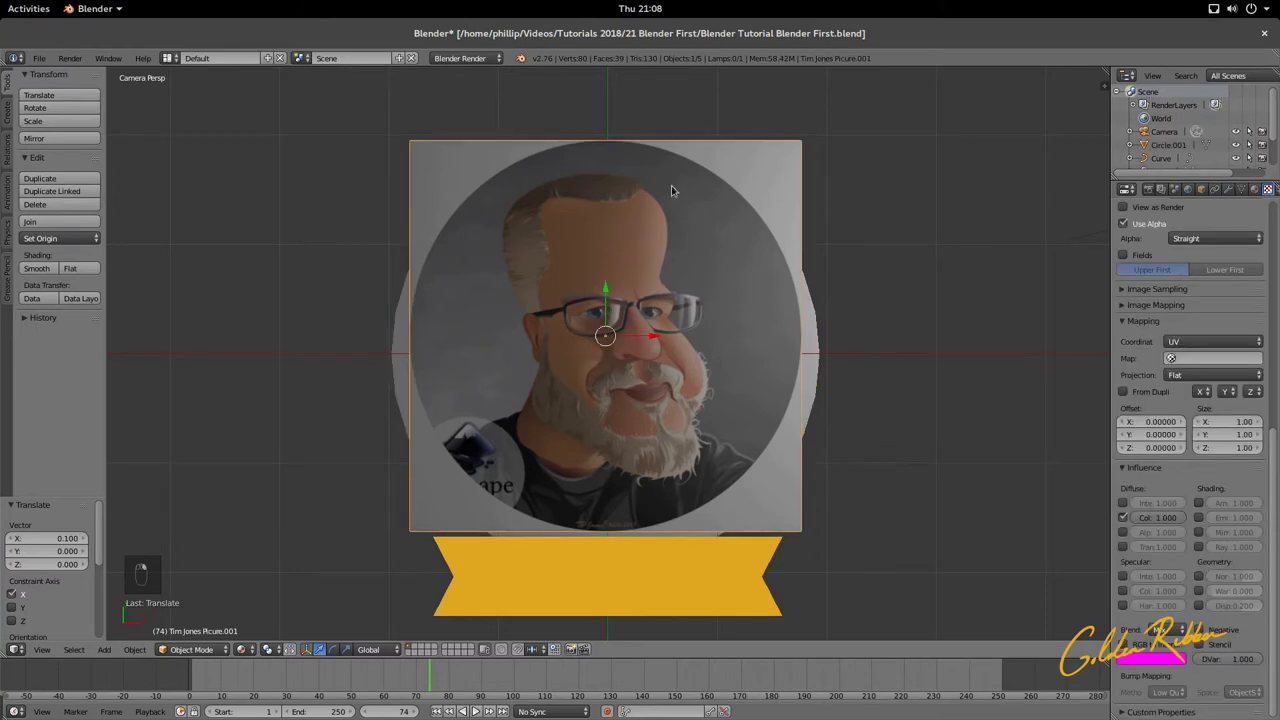
scroll(693, 223, "down", 5)
scroll(469, 551, "up", 5)
scroll(736, 384, "down", 1)
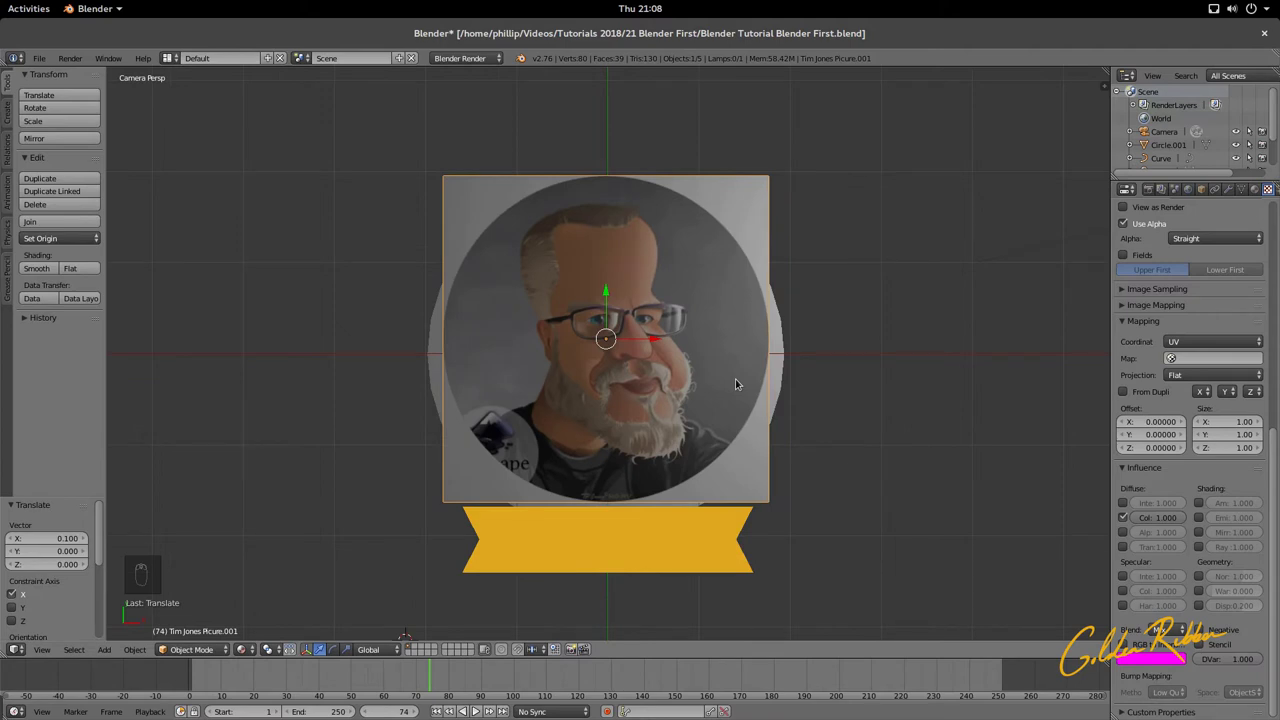
Step: Test-render with F12, then tick Shadeless in the portrait plane's material settings
key("F12")
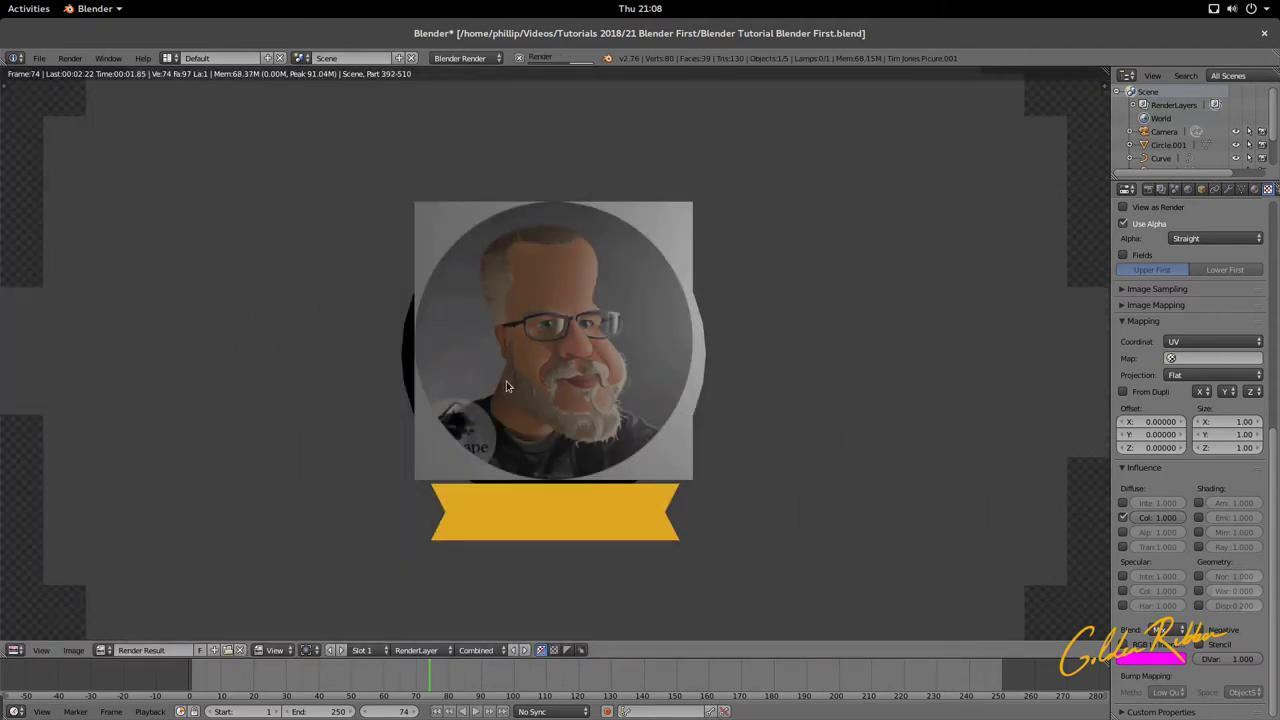
scroll(506, 381, "up", 2)
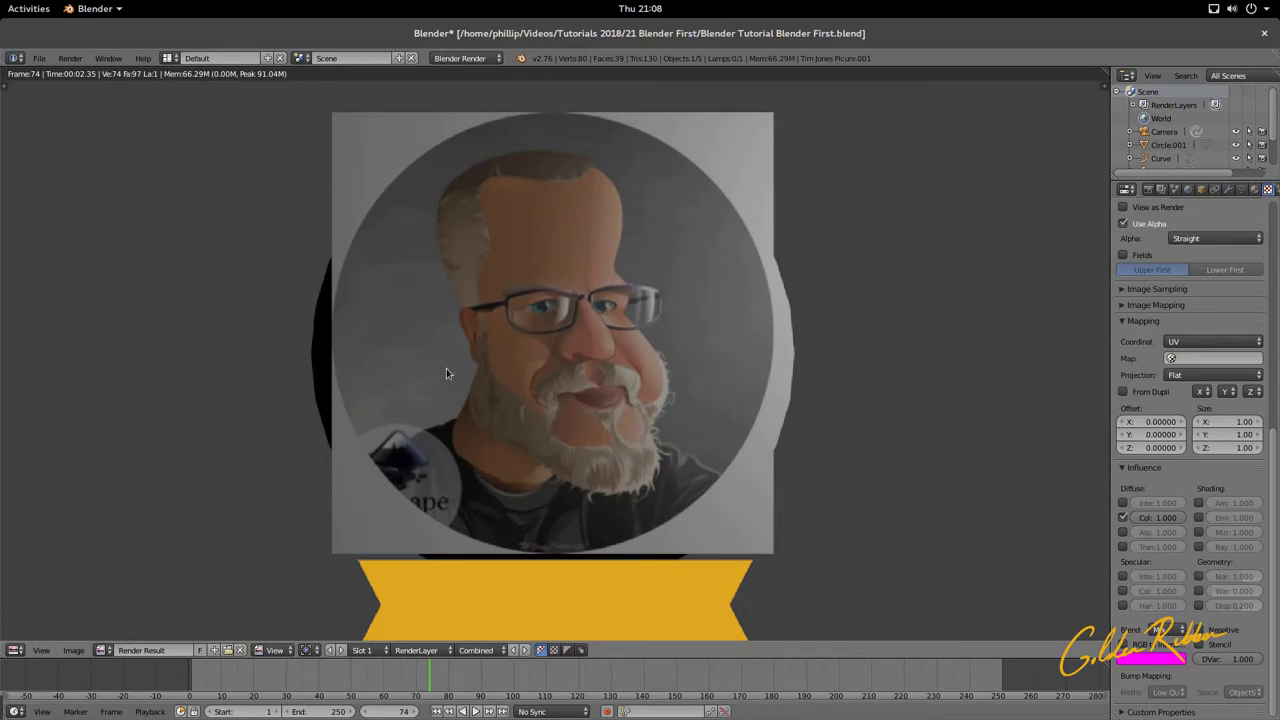
key("Escape")
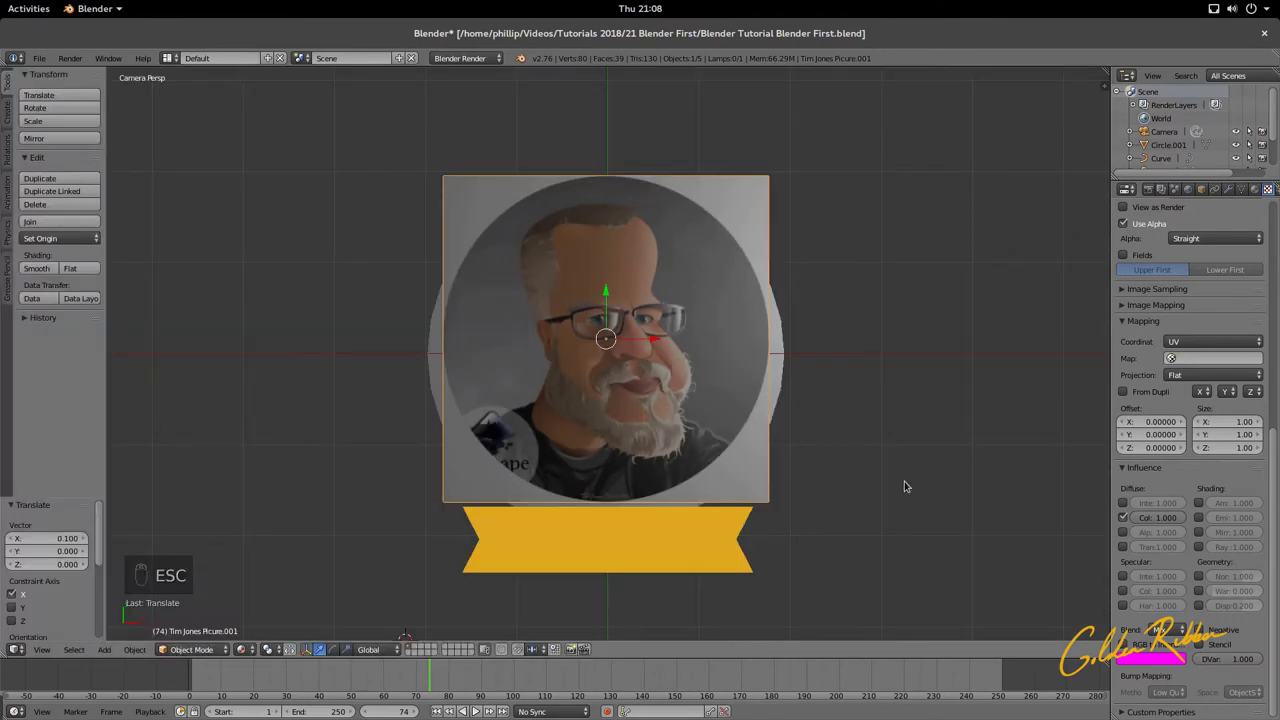
left_click(1255, 189)
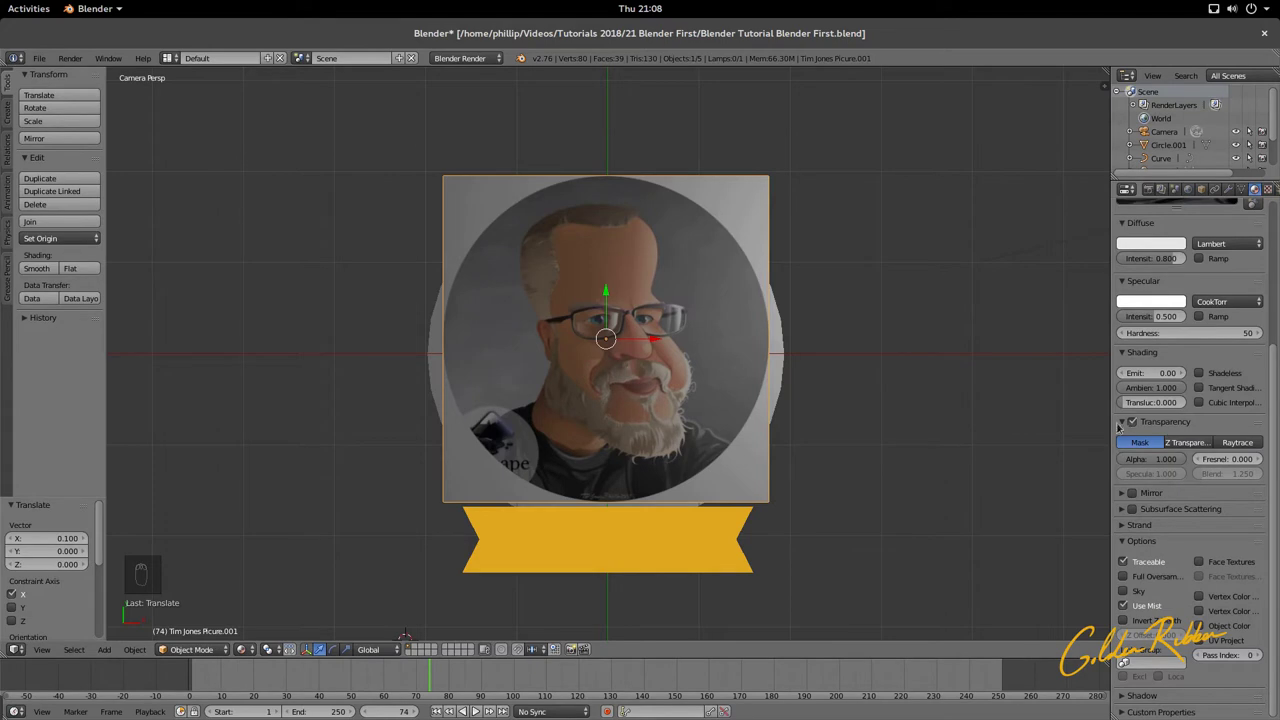
scroll(1147, 414, "up", 2)
scroll(1147, 414, "up", 1)
left_click(1199, 453)
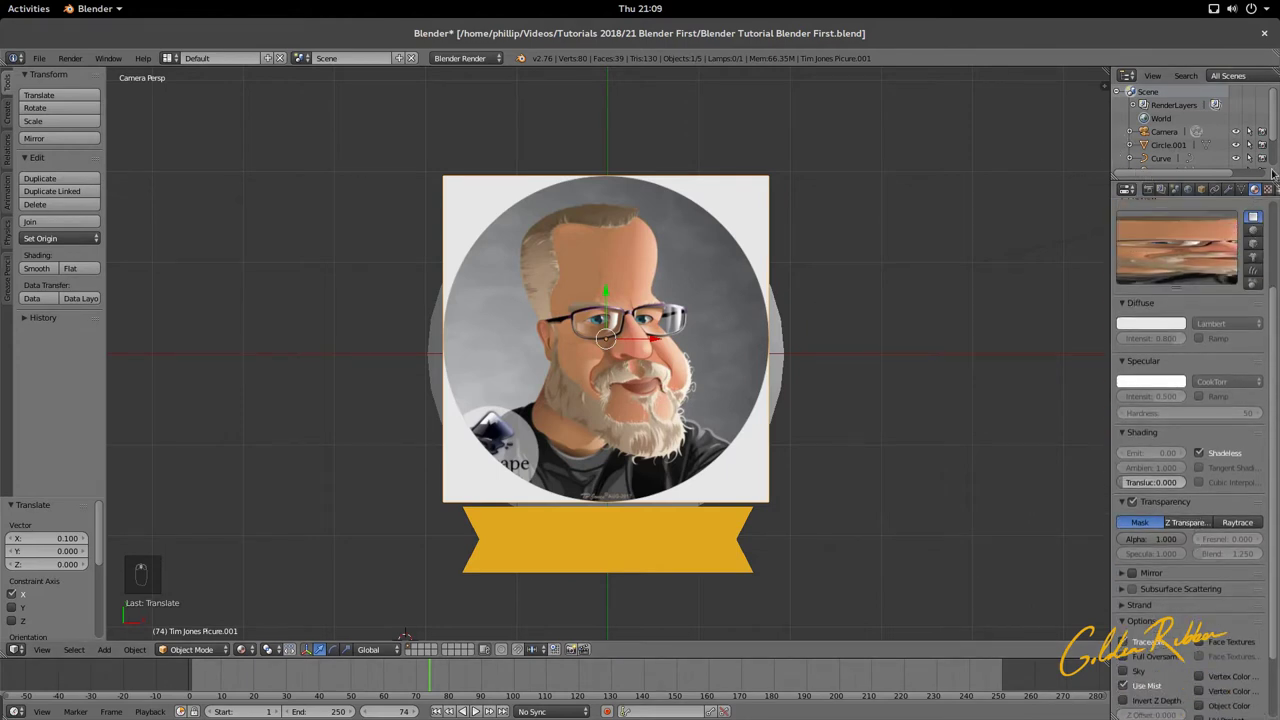
Step: Enable texture Influence Alpha at 1.000 and set the material's Transparency Alpha to 0
left_click(1268, 189)
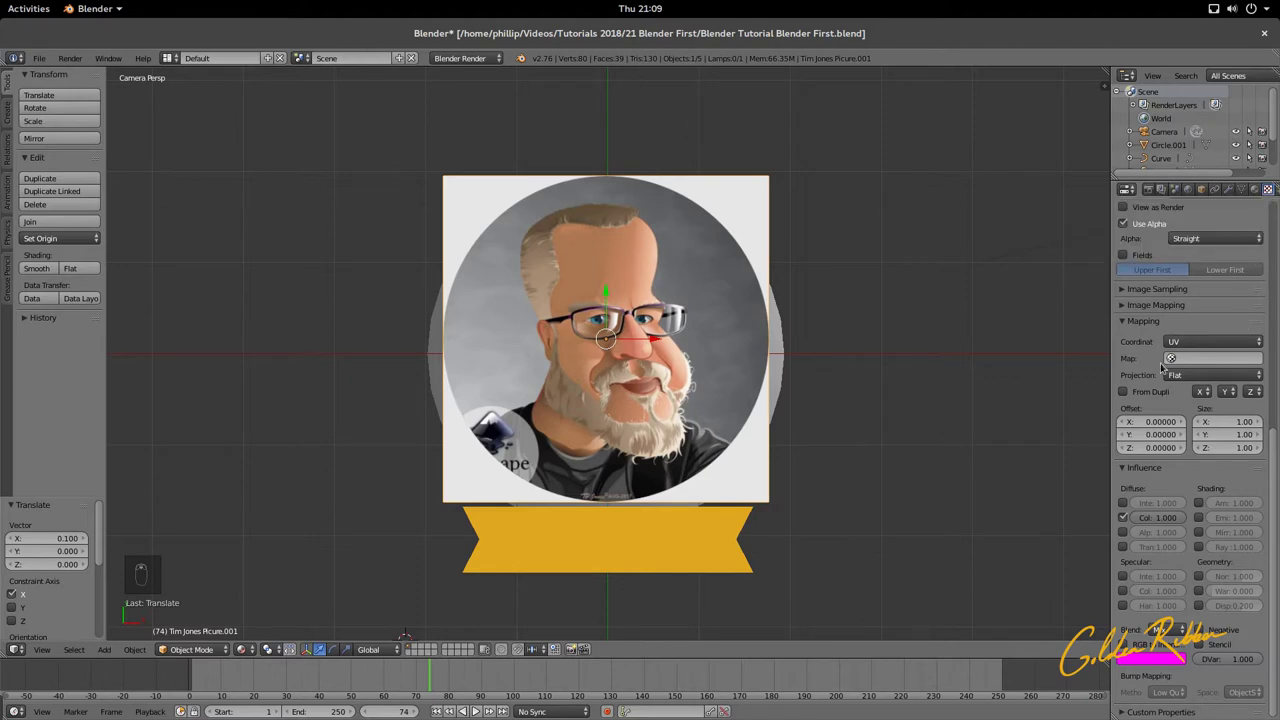
left_click(1122, 532)
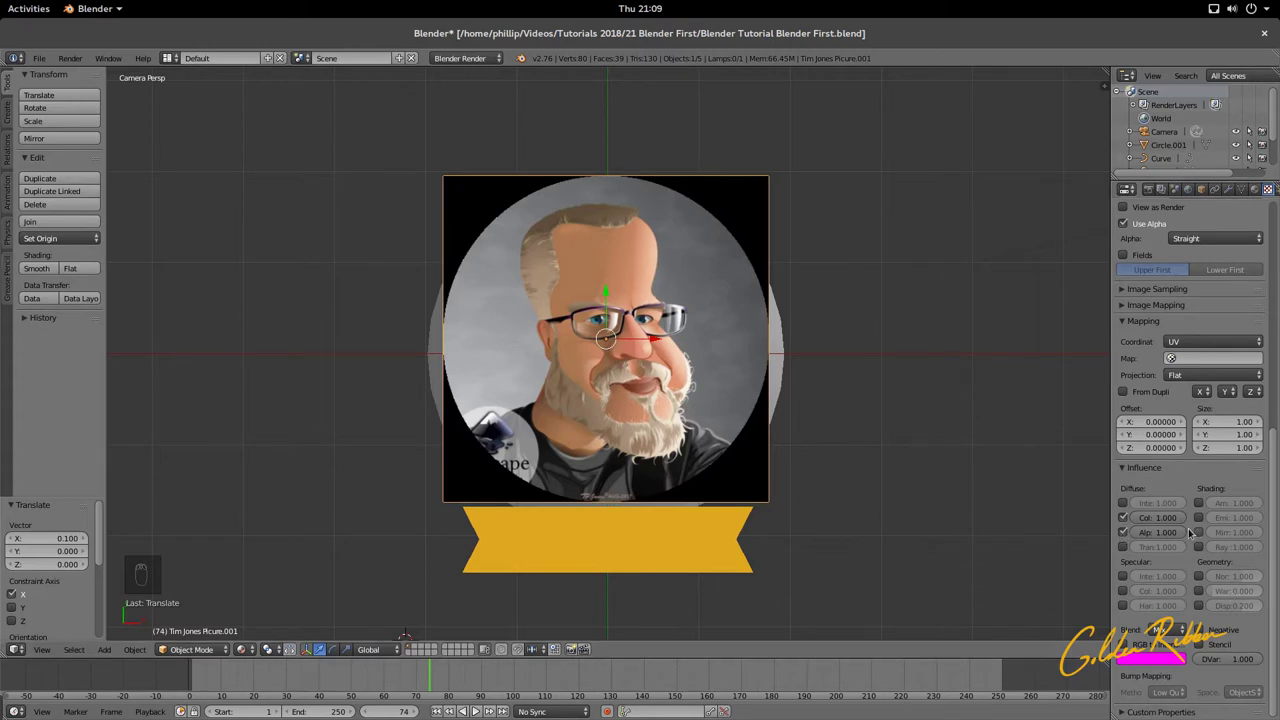
left_click_drag(1157, 532, 1186, 532)
left_click(1255, 190)
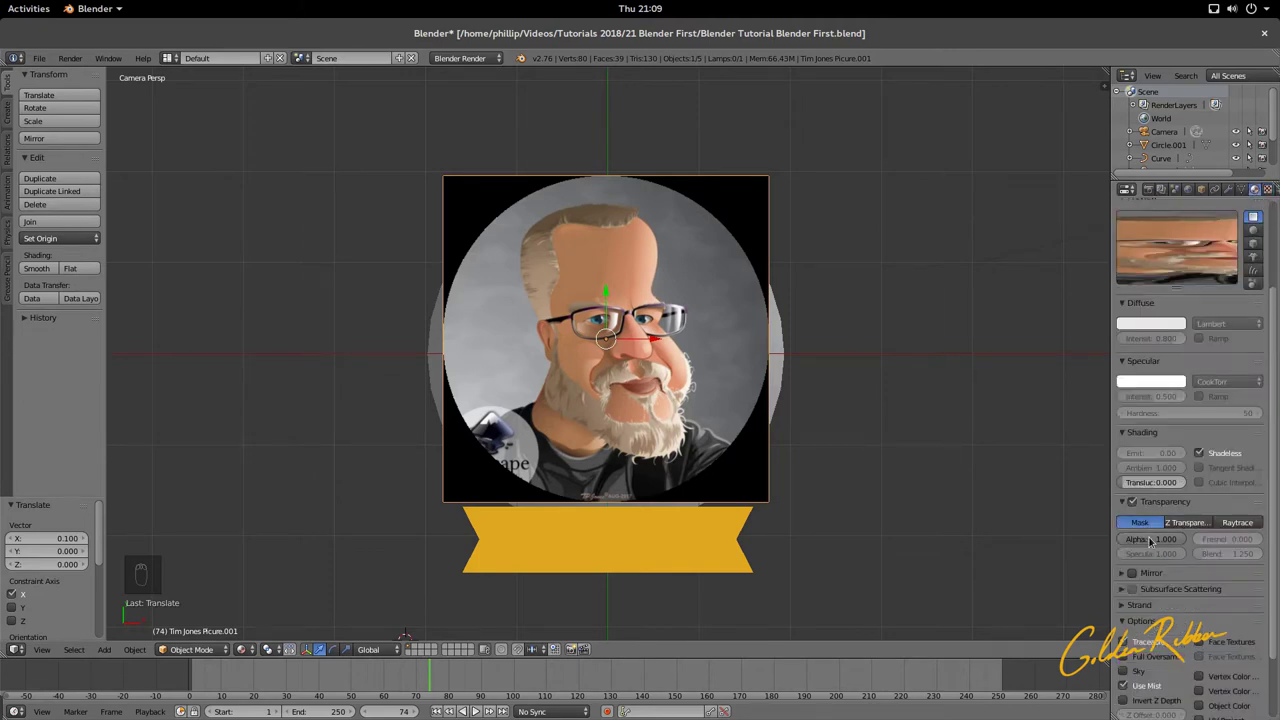
left_click_drag(1150, 541, 1065, 541)
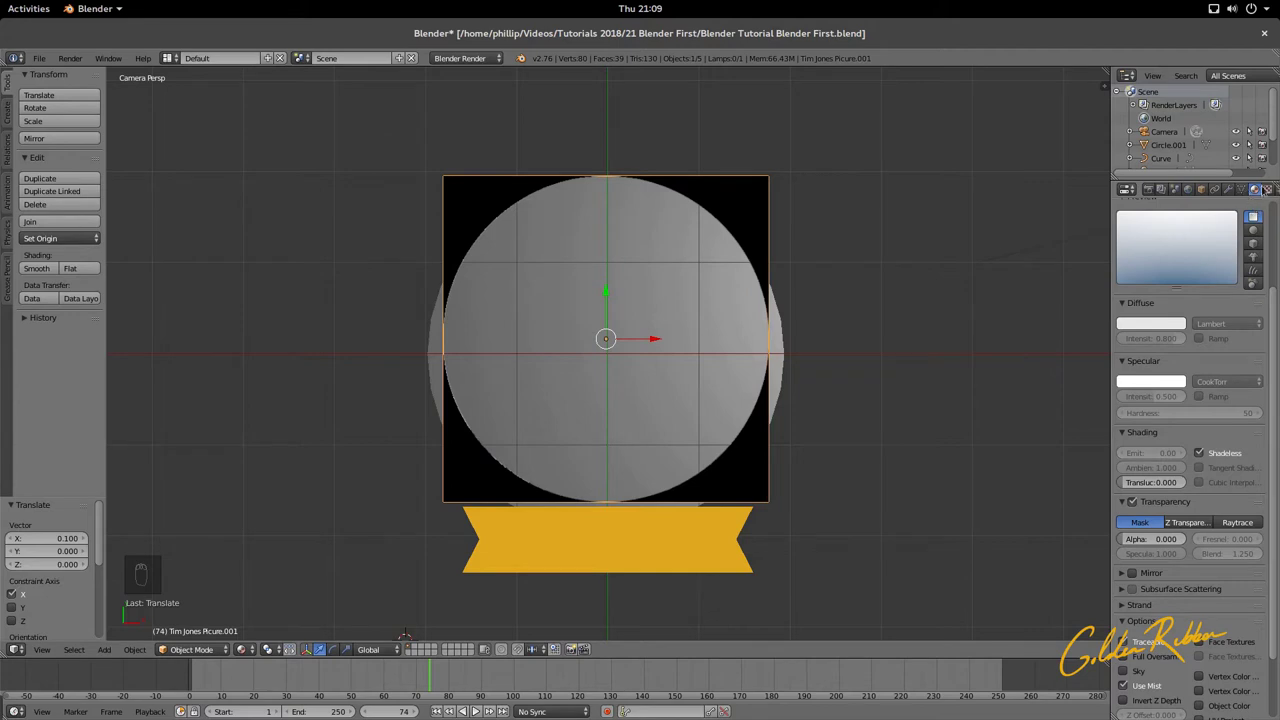
left_click(1268, 189)
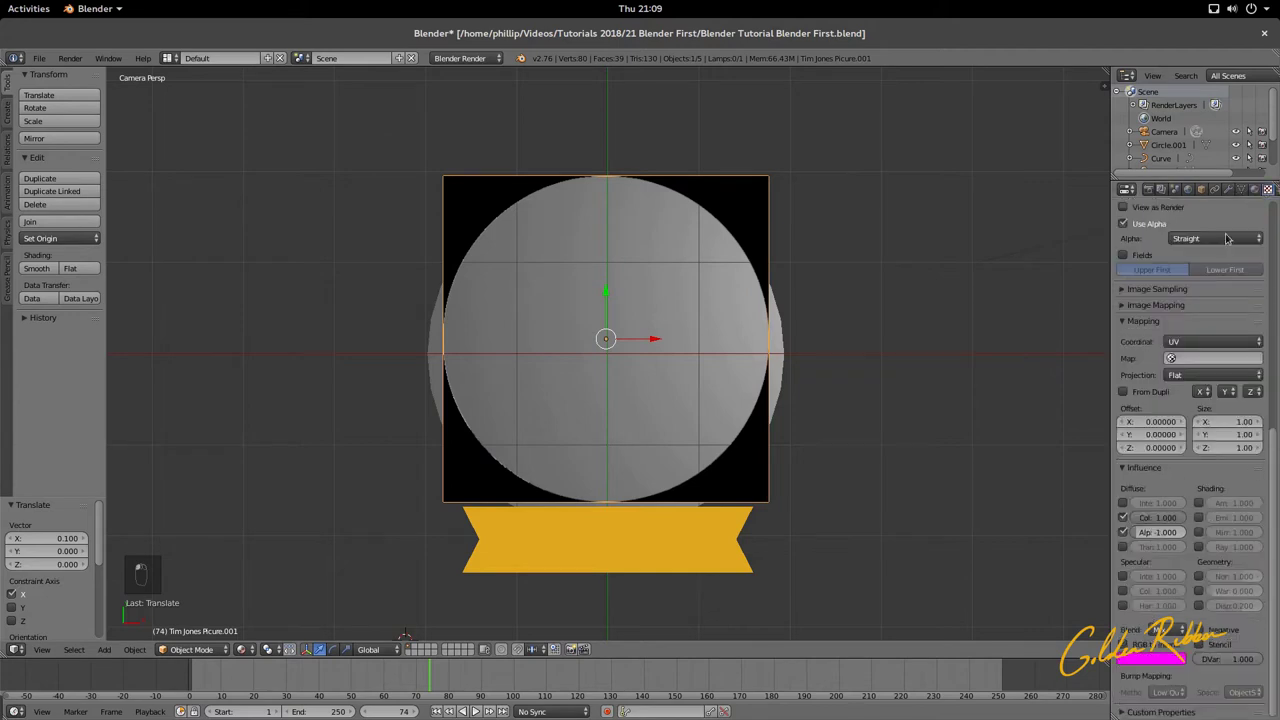
left_click(1124, 532)
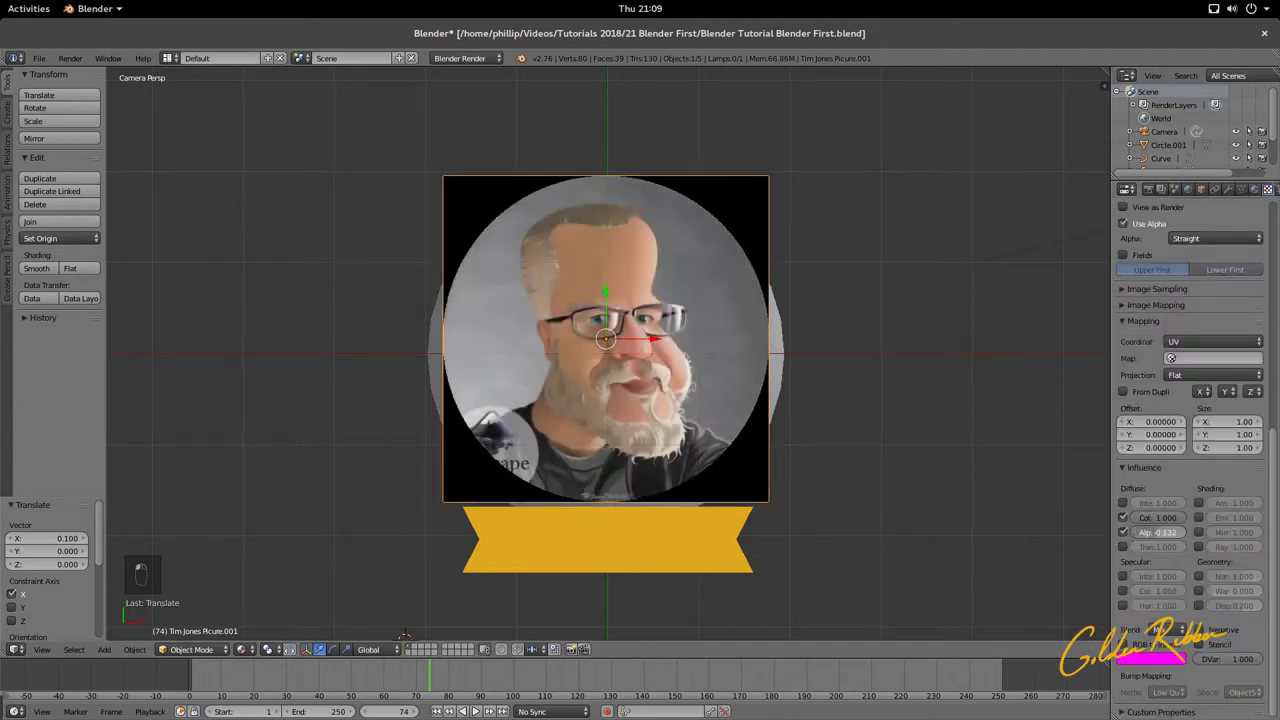
left_click_drag(1158, 532, 1178, 532)
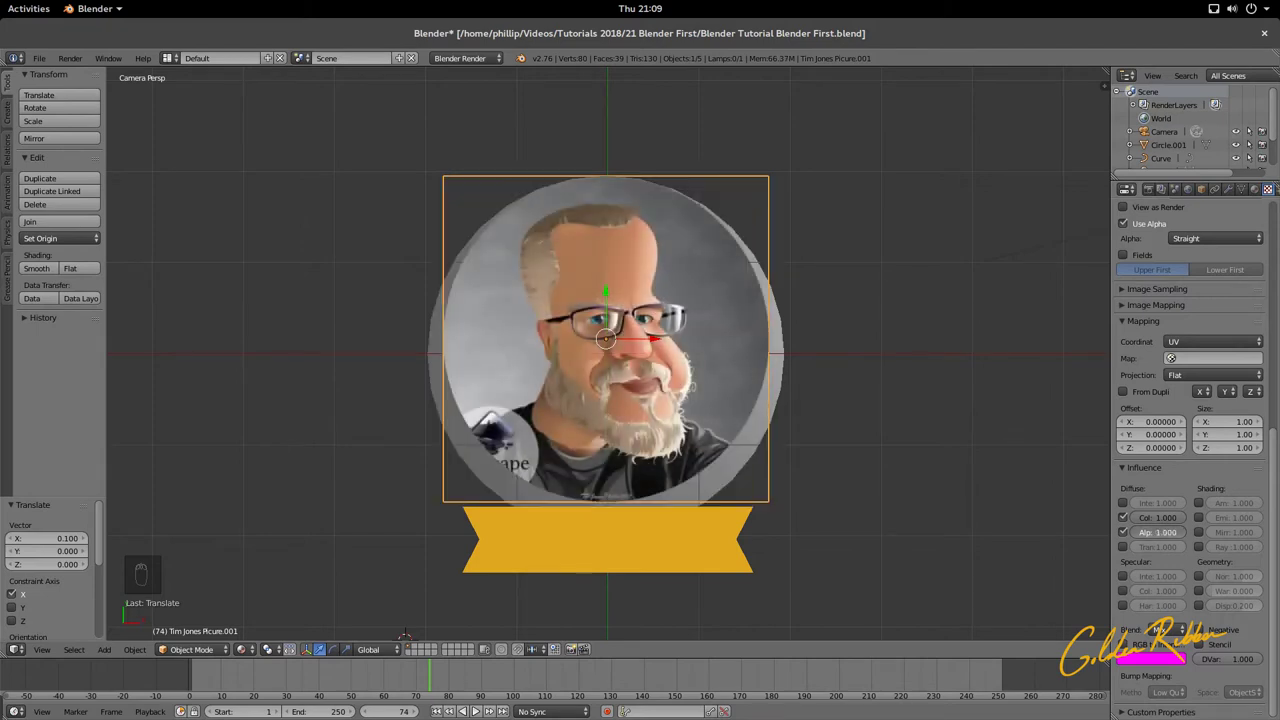
left_click_drag(1158, 532, 1188, 537)
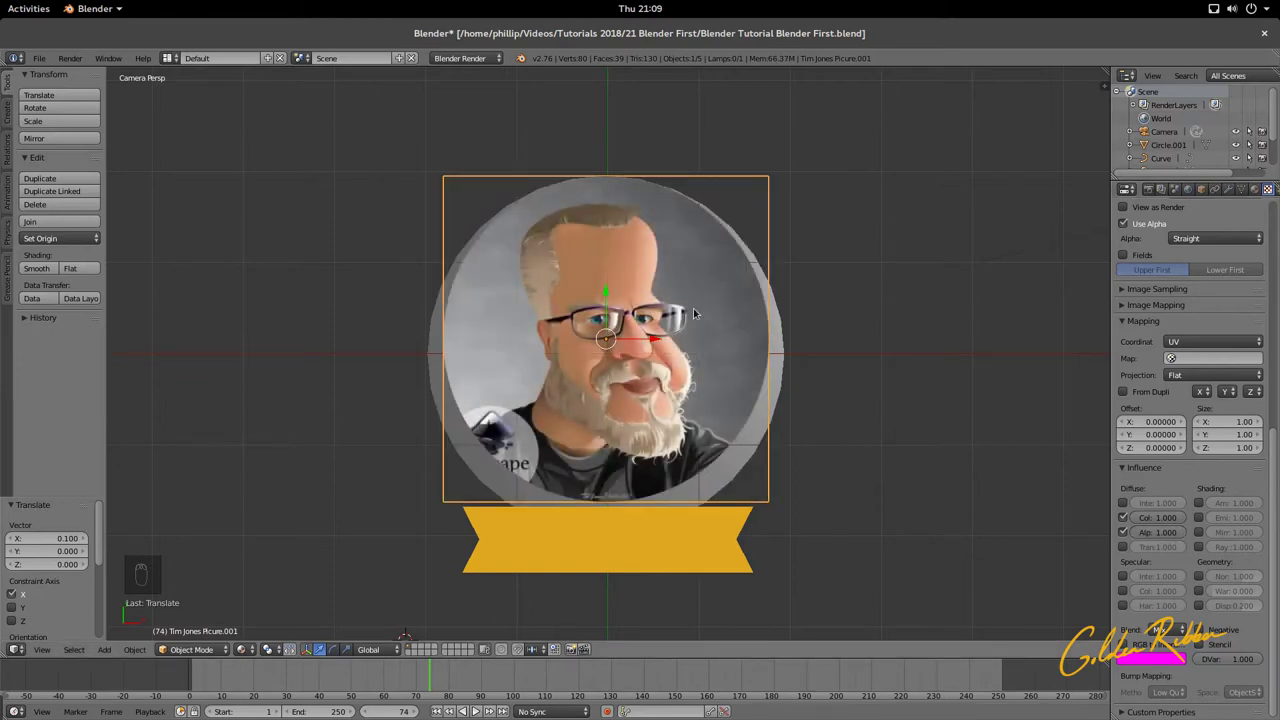
Step: Render the camera view, then lower the portrait picture about 0.12 along Y inside its frame
key("F12")
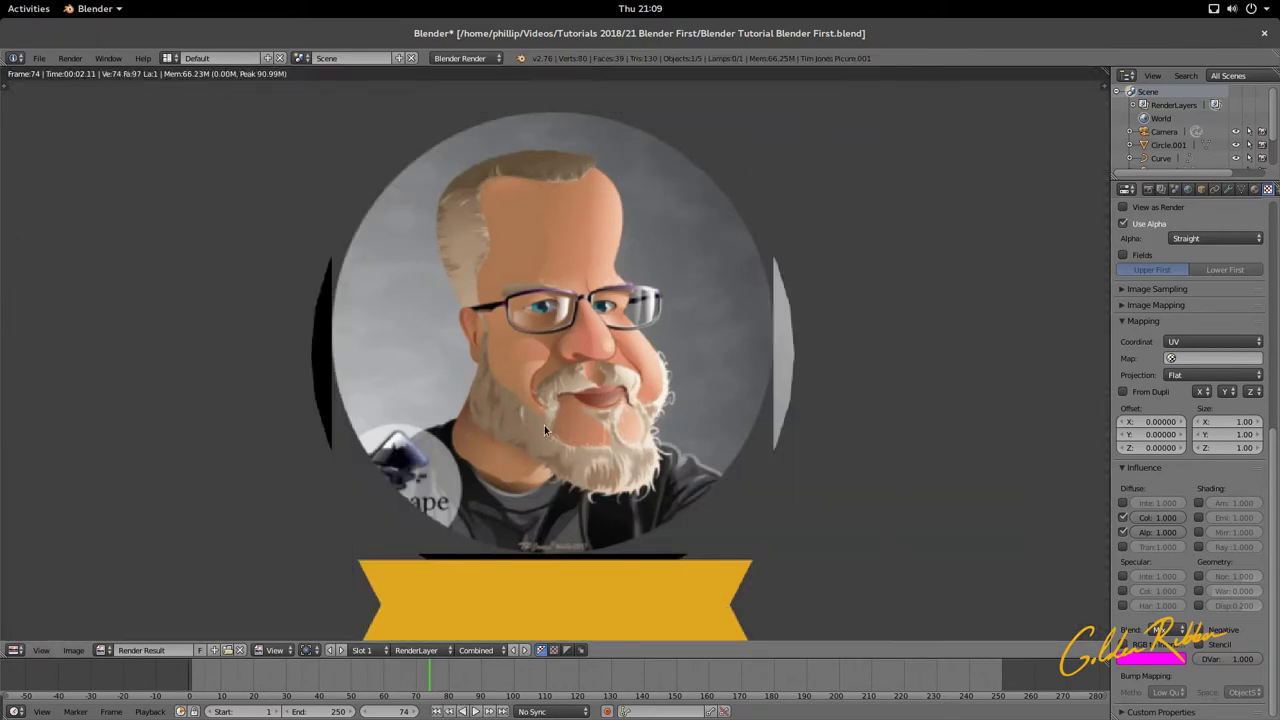
key("Escape")
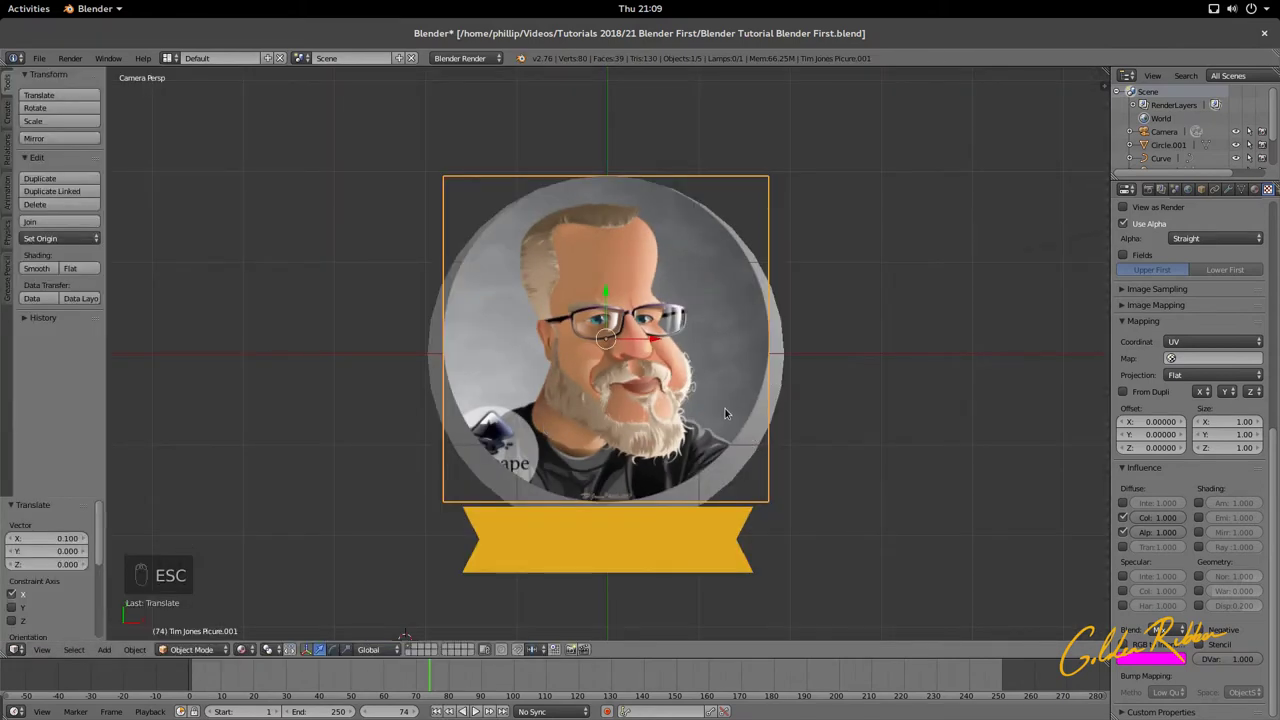
scroll(600, 289, "up", 3)
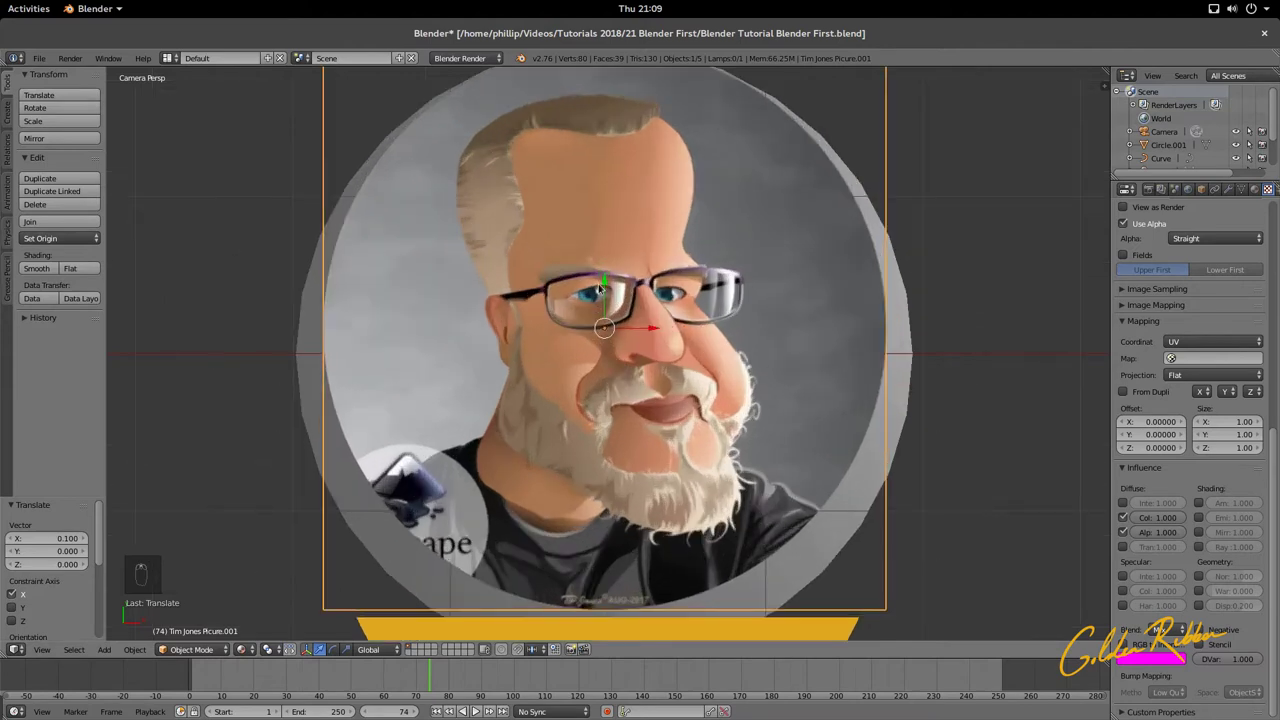
left_click_drag(605, 280, 612, 308)
scroll(787, 383, "down", 5)
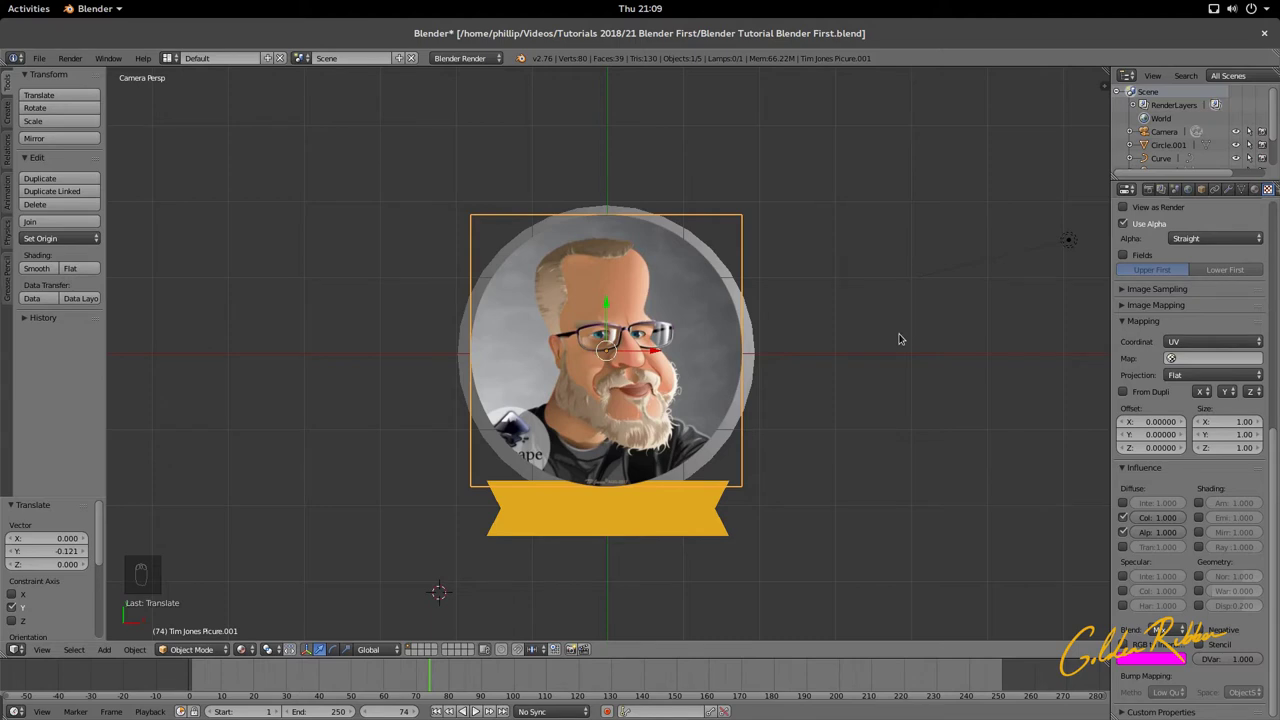
Step: Drop the portrait plane 0.020 along Z onto the grey disc, then select the ring in camera view
middle_click_drag(898, 339, 757, 225)
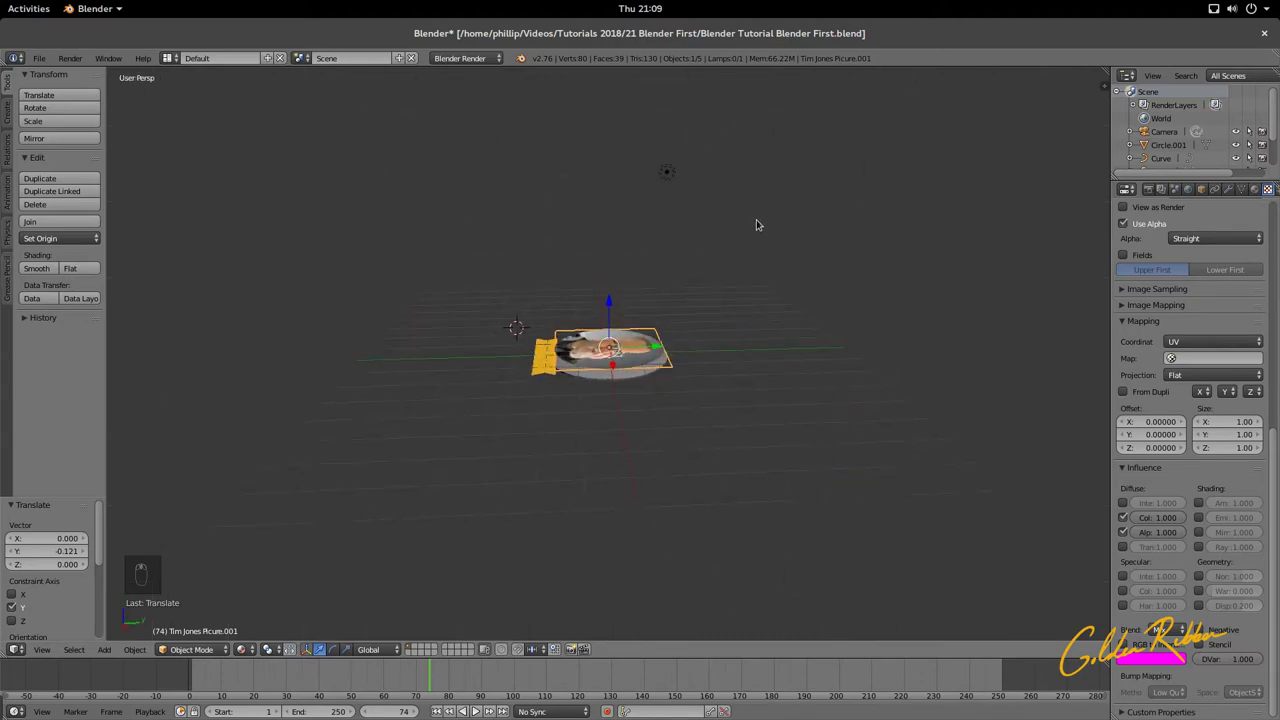
scroll(757, 225, "up", 5)
middle_click_drag(590, 330, 602, 300)
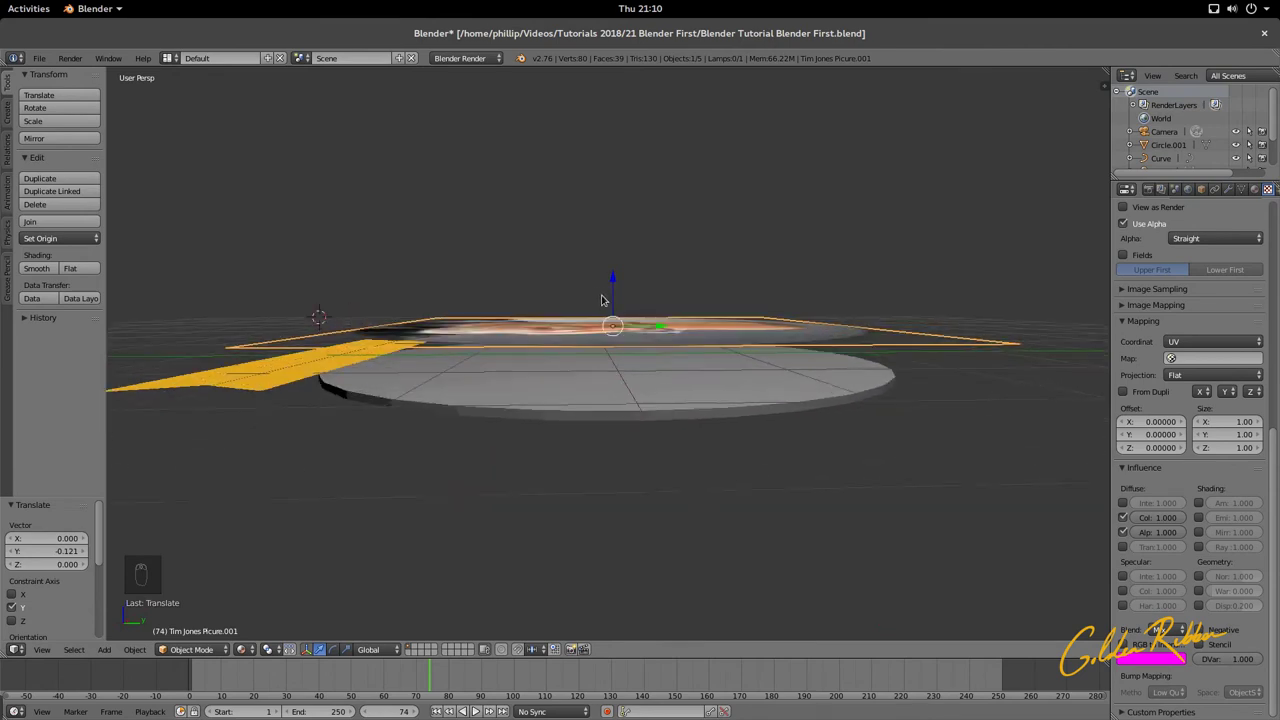
key("g")
key("z")
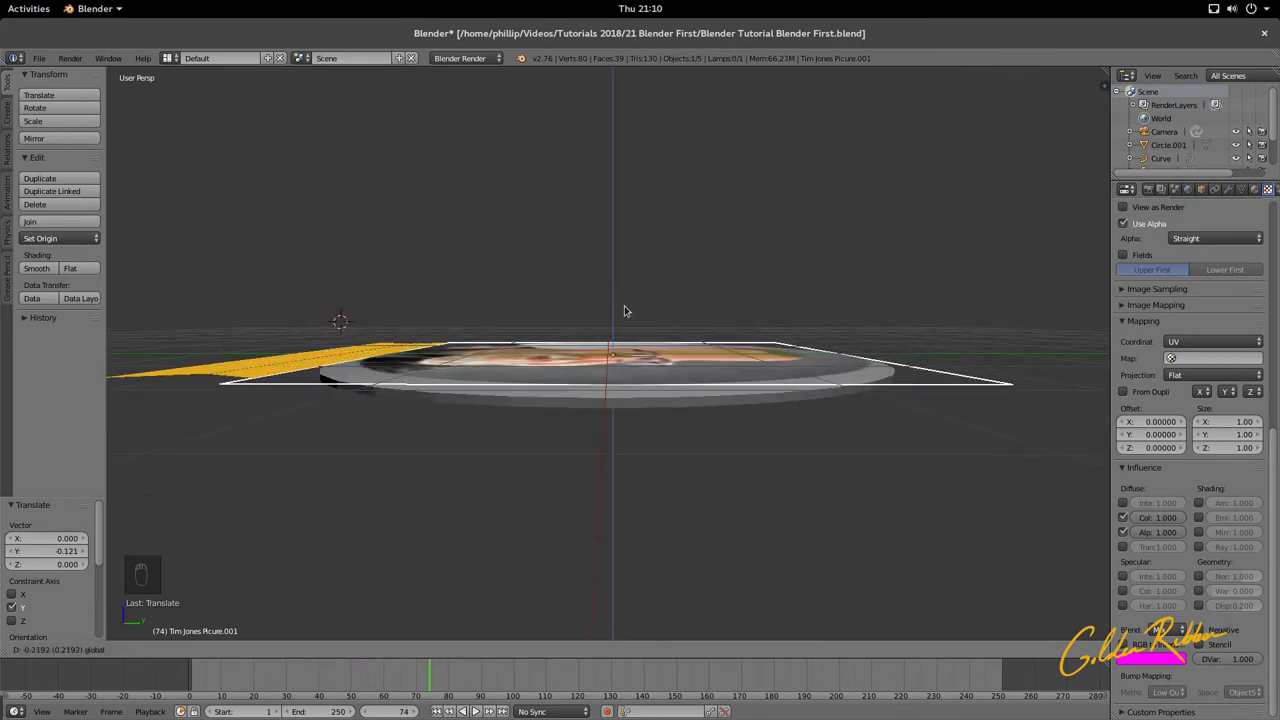
left_click(624, 311)
middle_click_drag(624, 311, 618, 312)
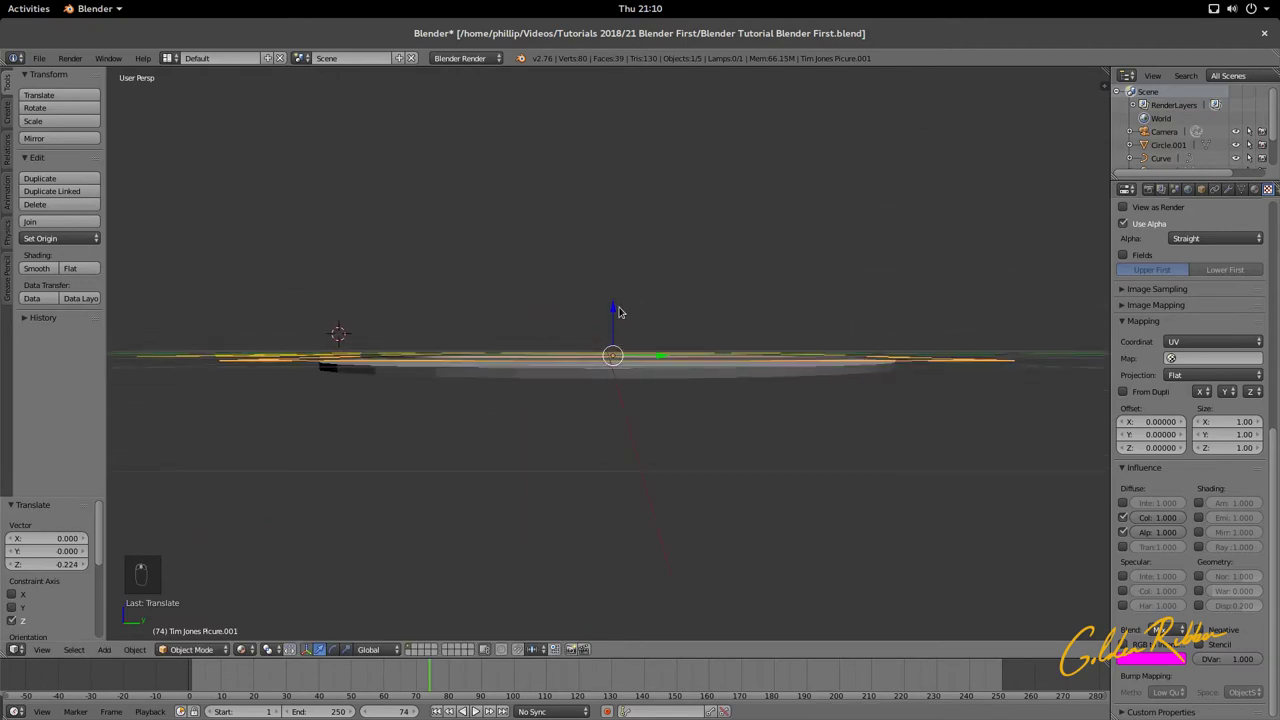
left_click_drag(618, 312, 616, 312)
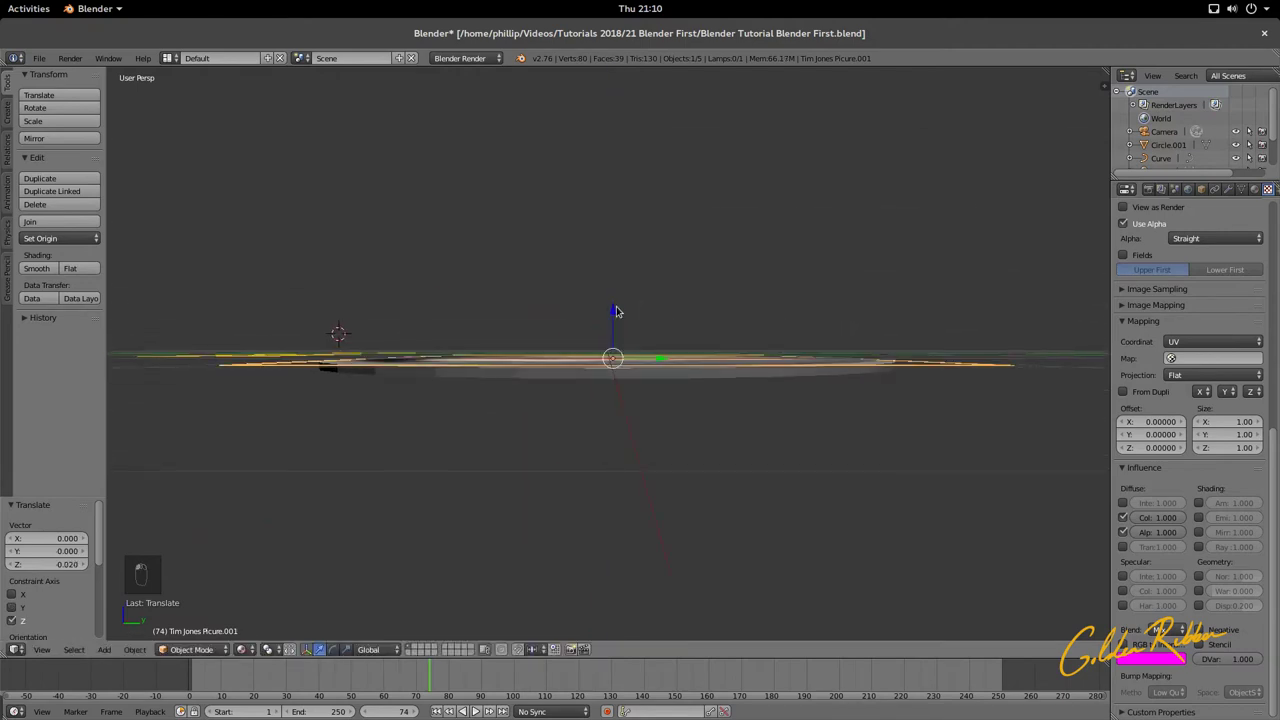
key("KP_0")
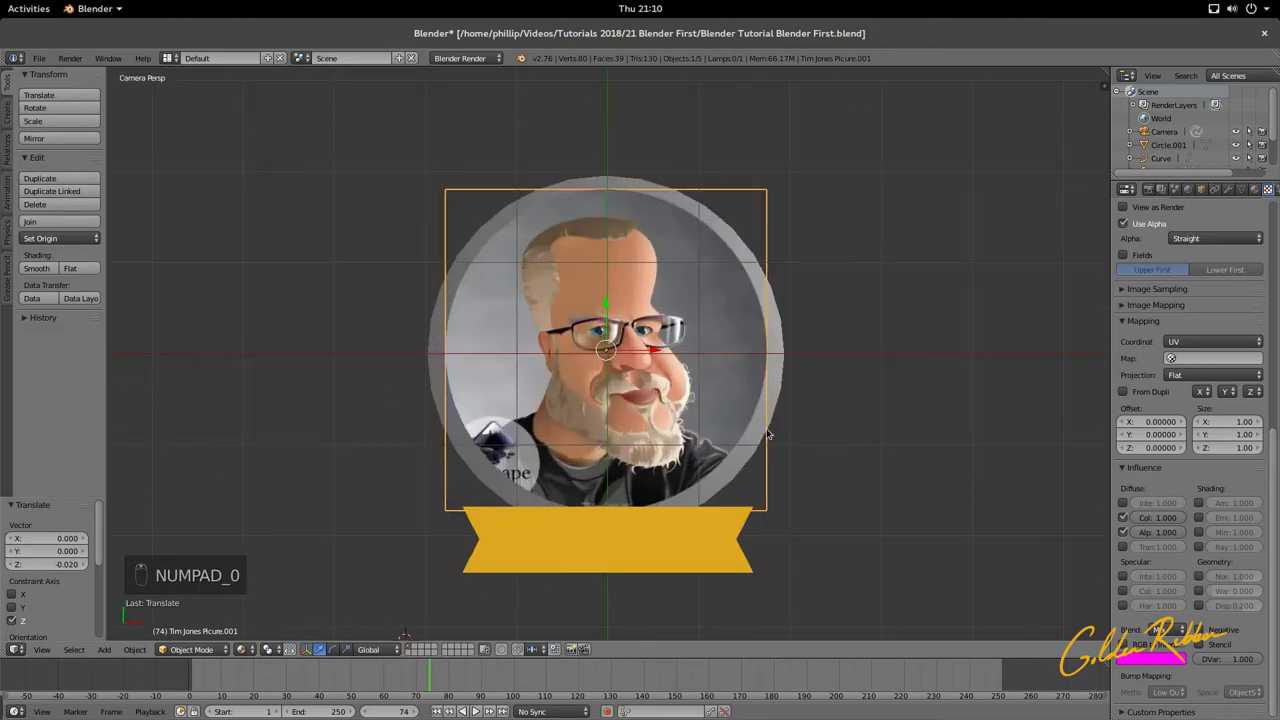
right_click(777, 395)
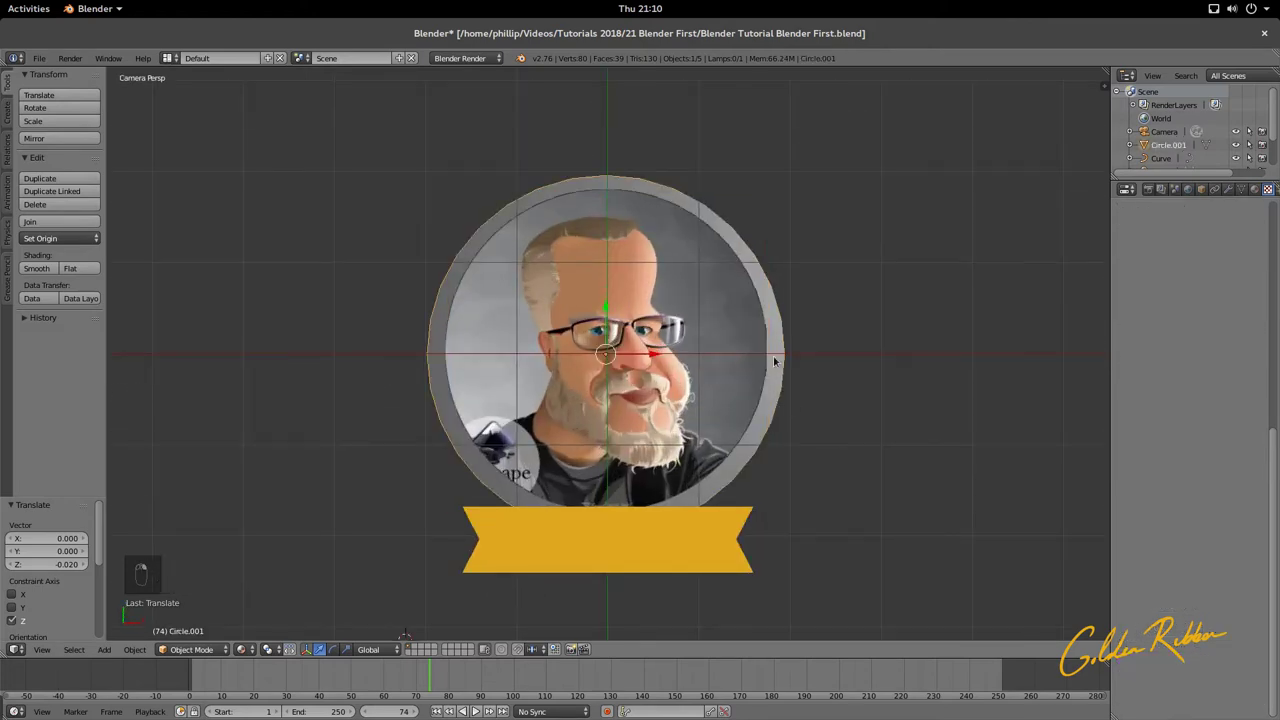
mouse_move(2, 2)
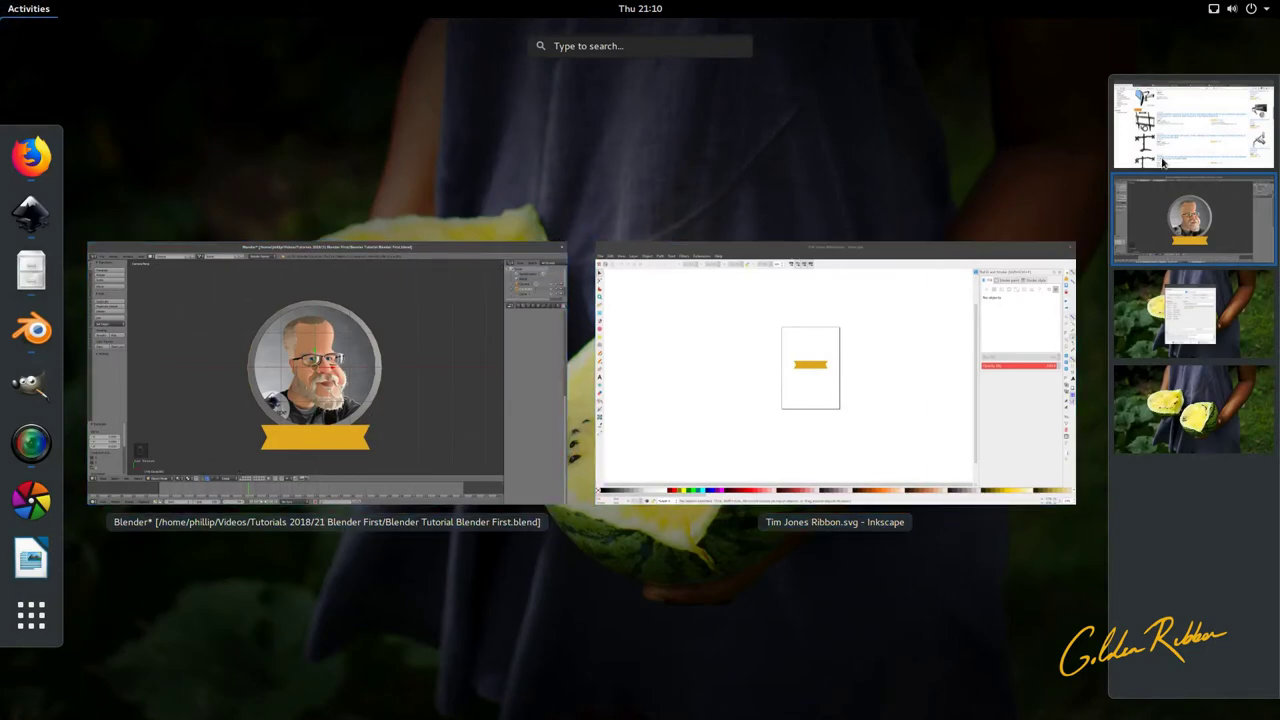
left_click(1190, 125)
left_click(1133, 252)
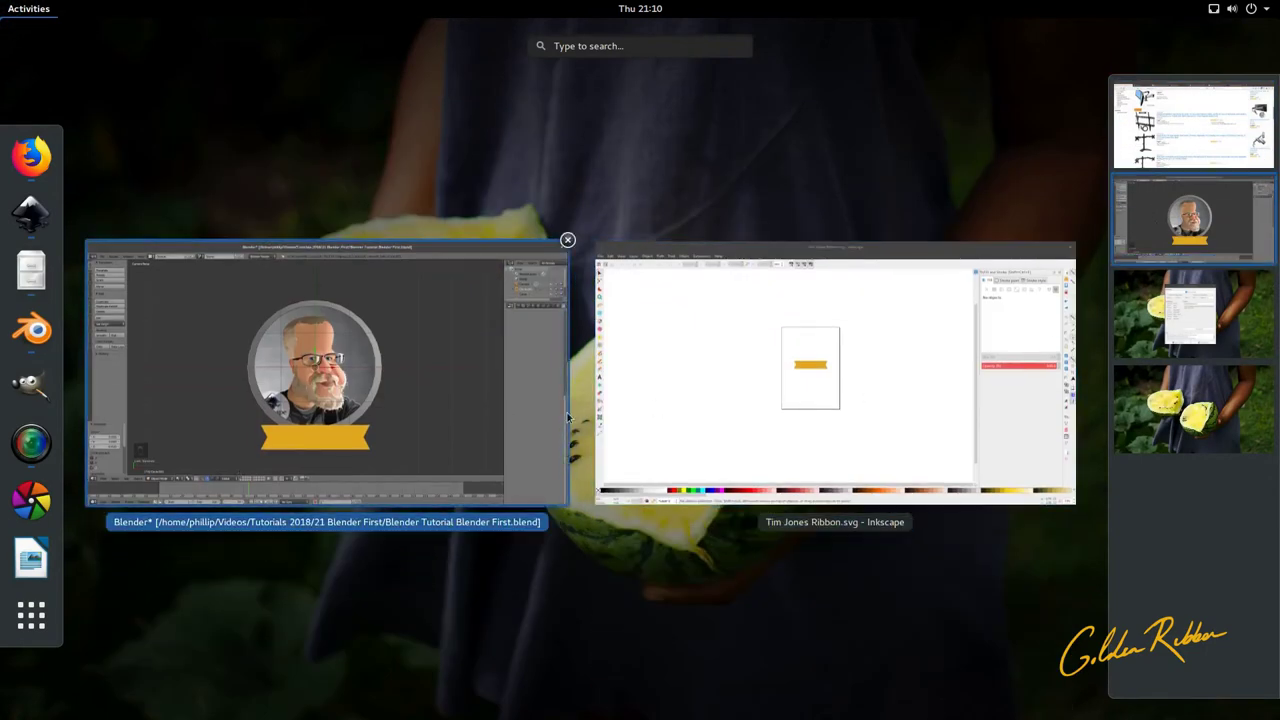
left_click(782, 403)
left_click(22, 57)
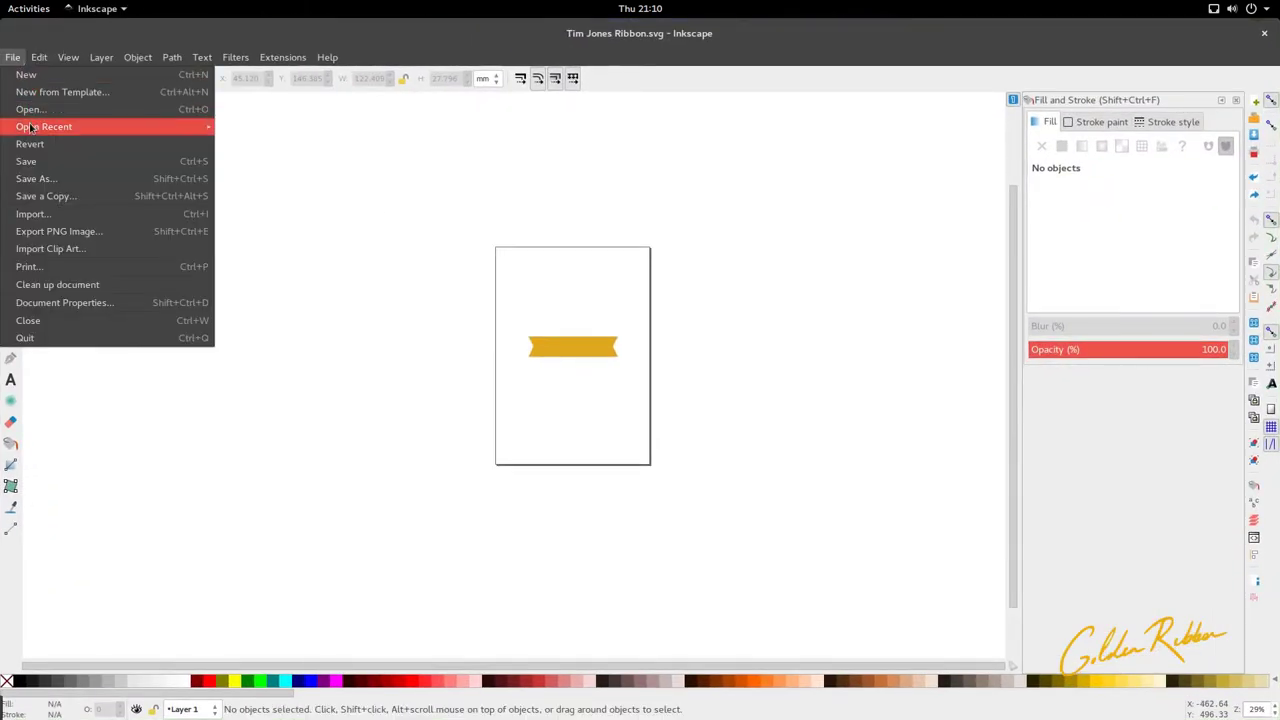
mouse_move(40, 126)
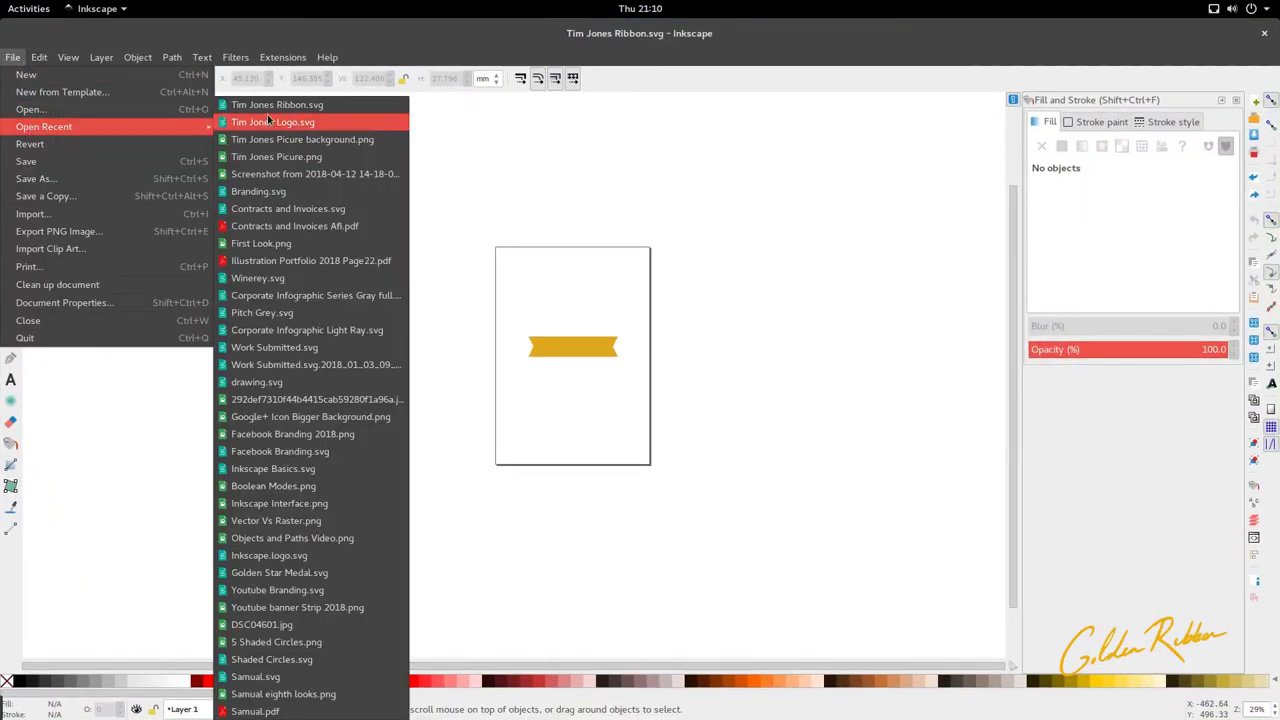
left_click(343, 121)
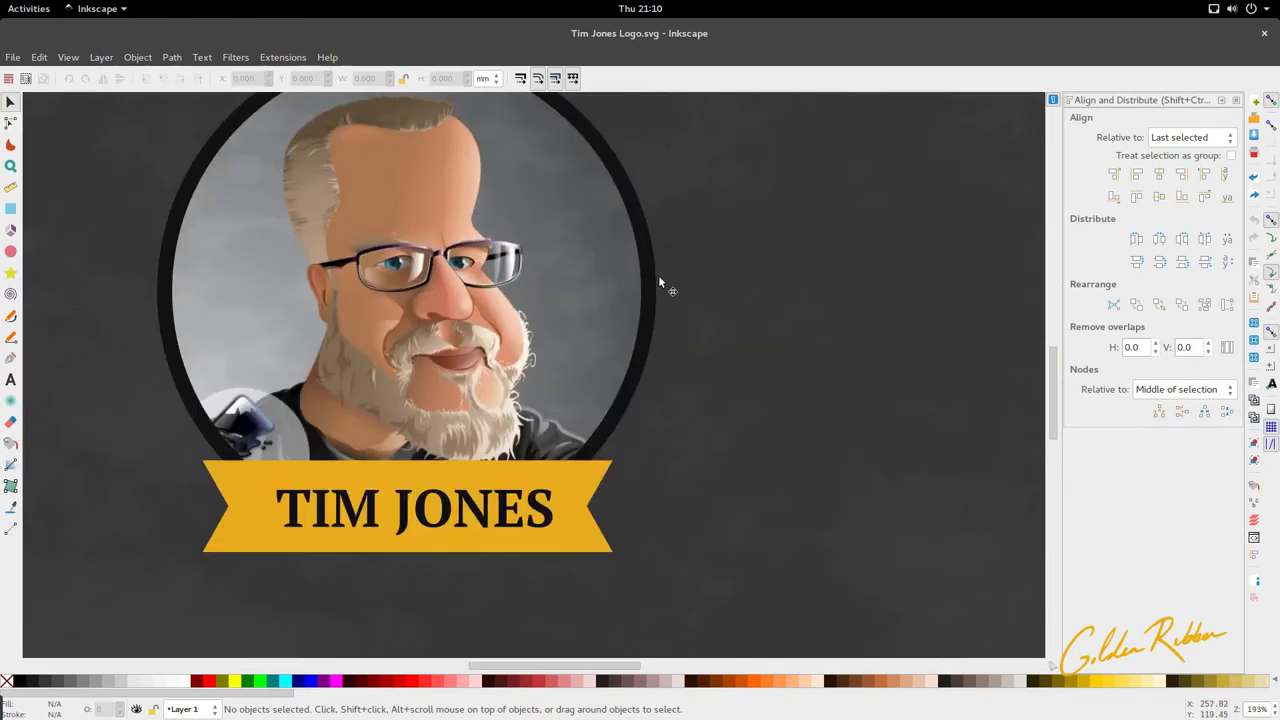
Step: Copy the dark circle's fill colour 121212ff from Fill and Stroke, then return to Blender
left_click(658, 278)
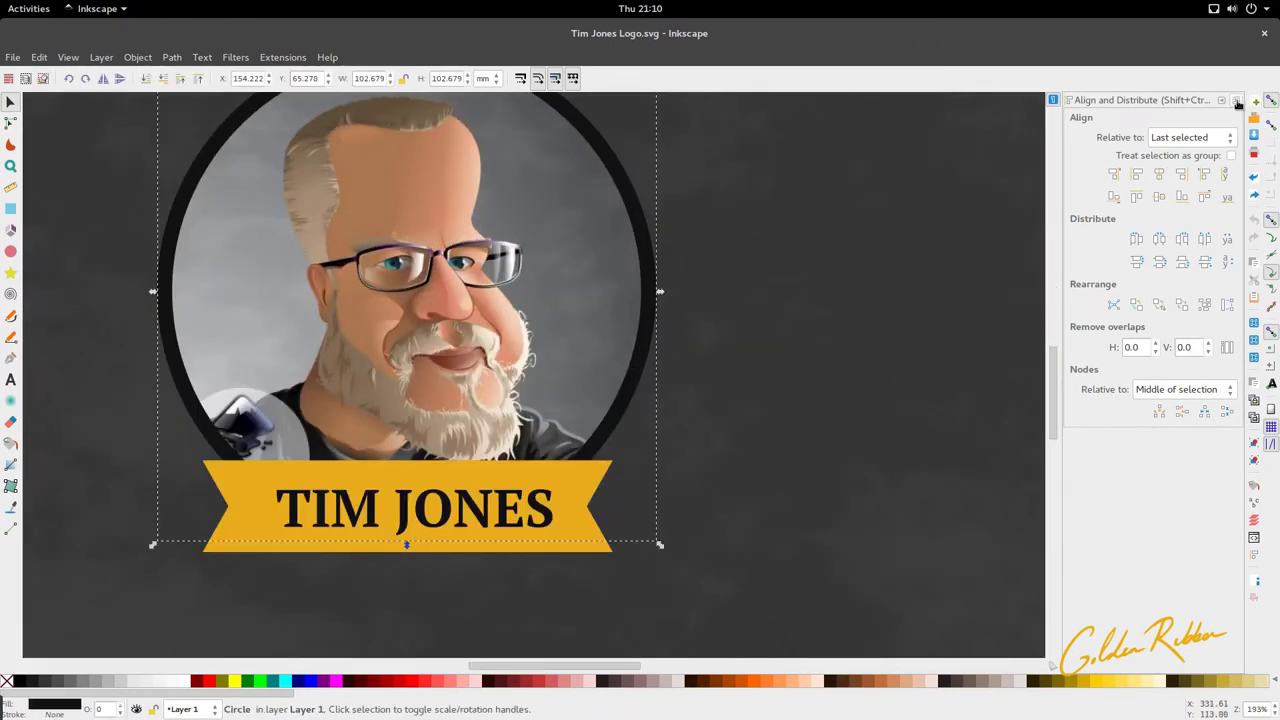
left_click(1236, 100)
left_click(118, 60)
mouse_move(136, 58)
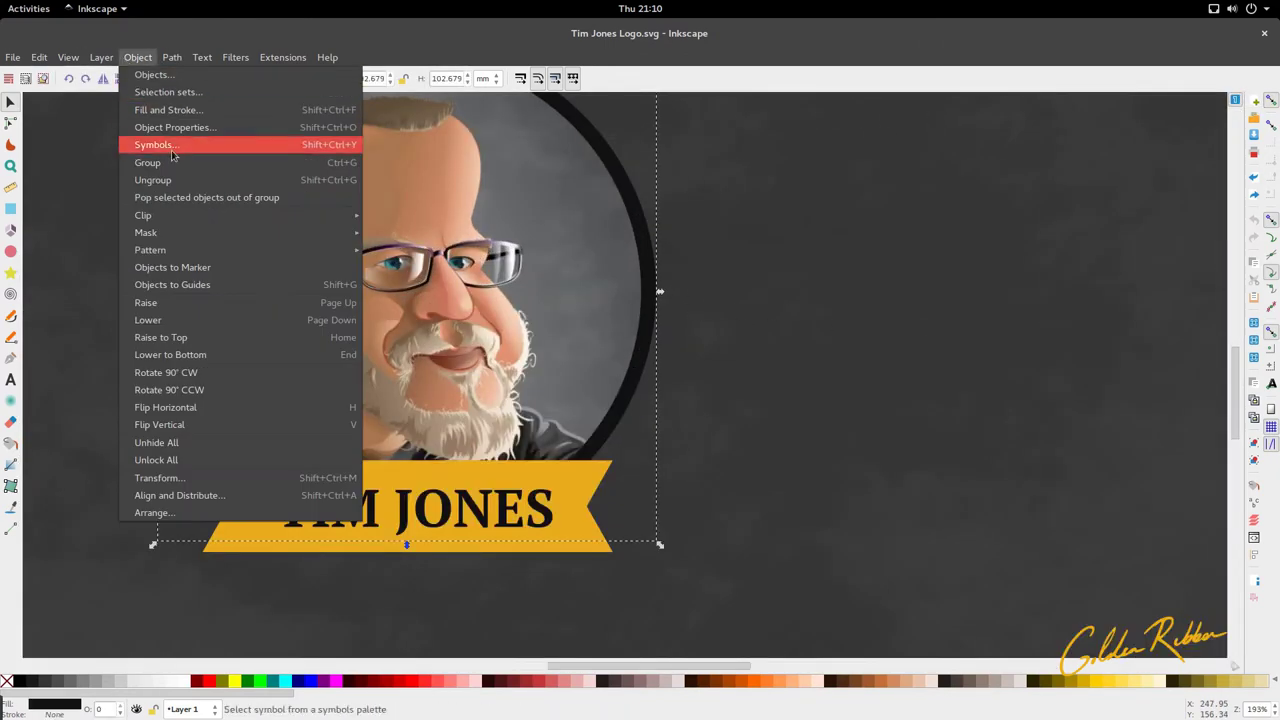
left_click(218, 110)
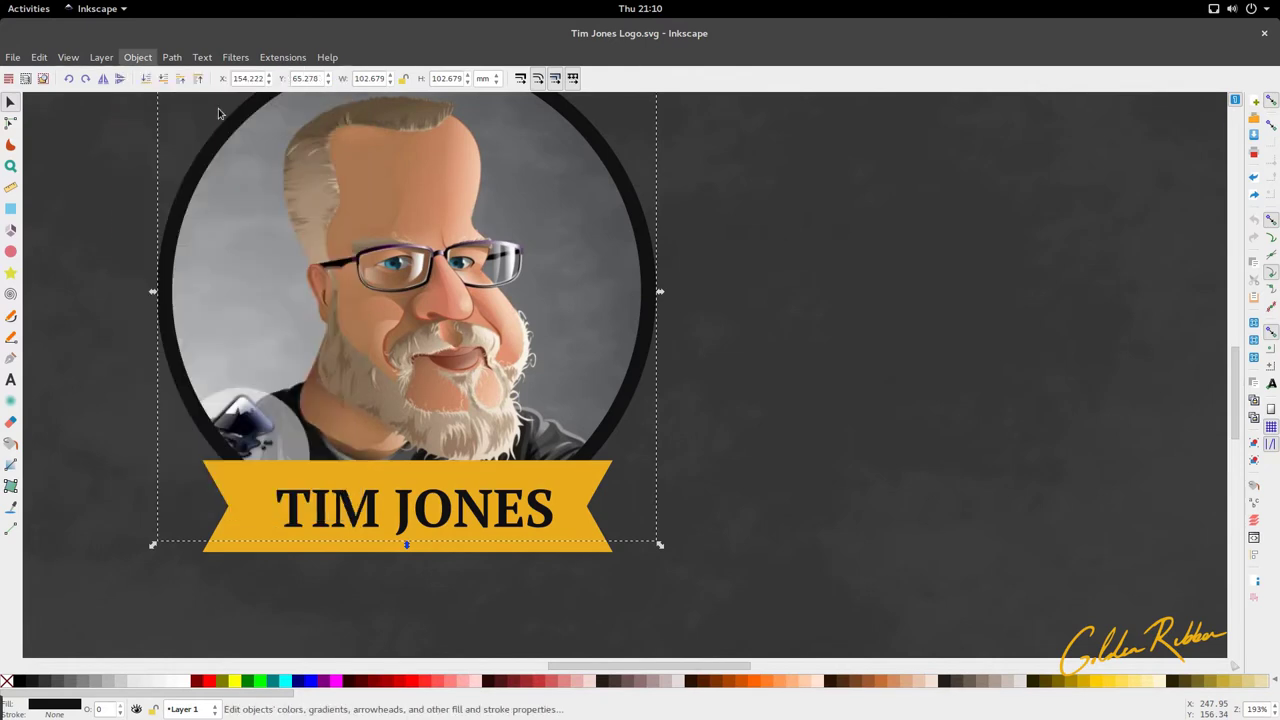
double_click(1212, 314)
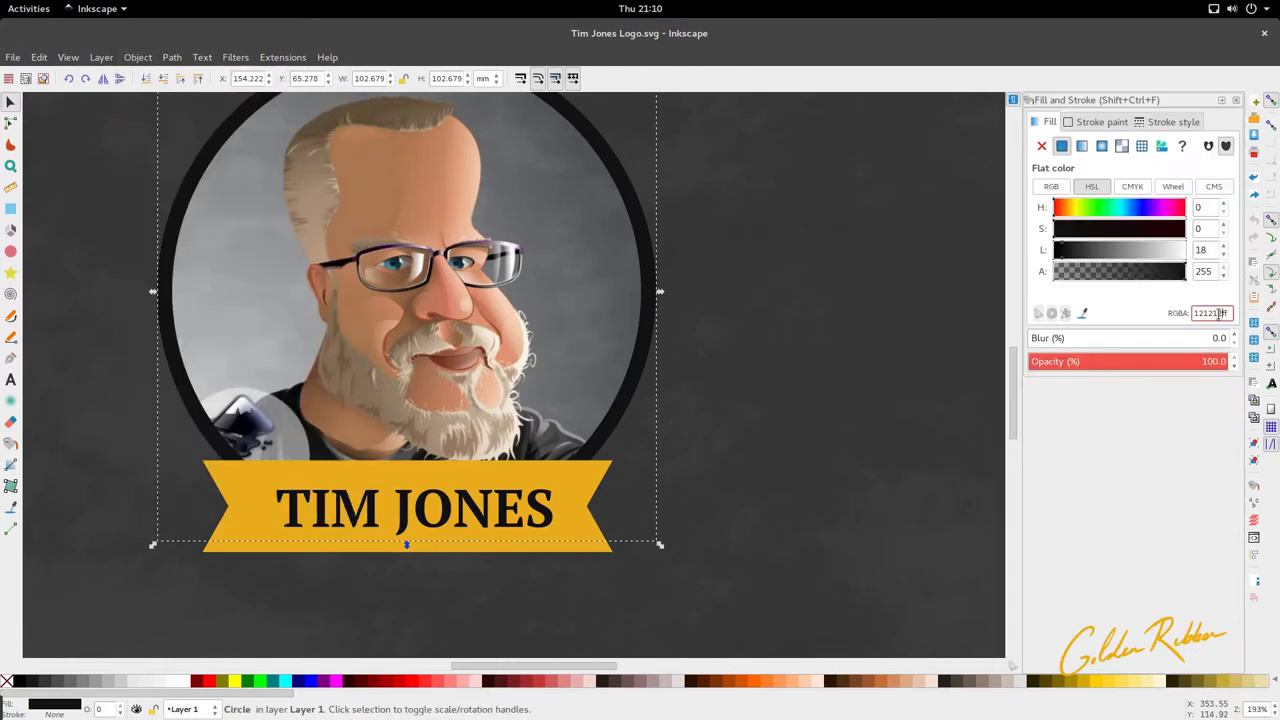
right_click(1205, 315)
left_click(1210, 340)
mouse_move(1, 1)
left_click(481, 295)
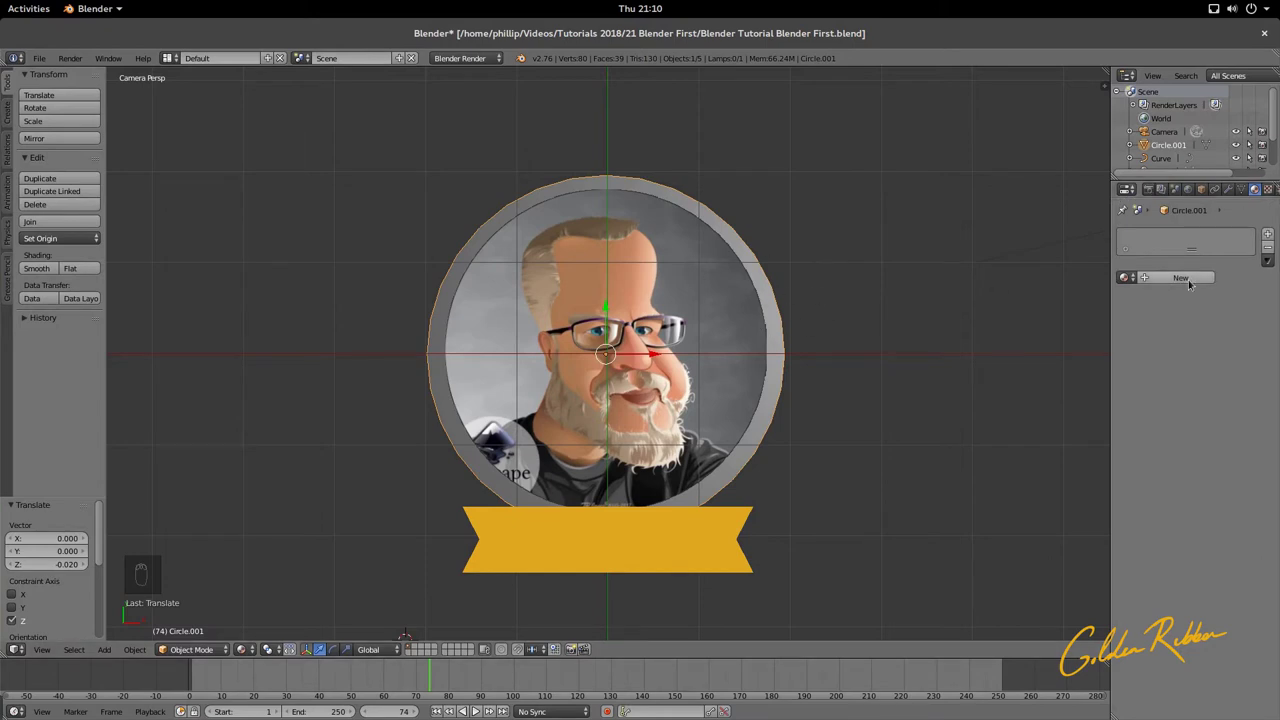
Step: Give Circle.001 a new shadeless material with diffuse hex colour 121212
left_click(1186, 278)
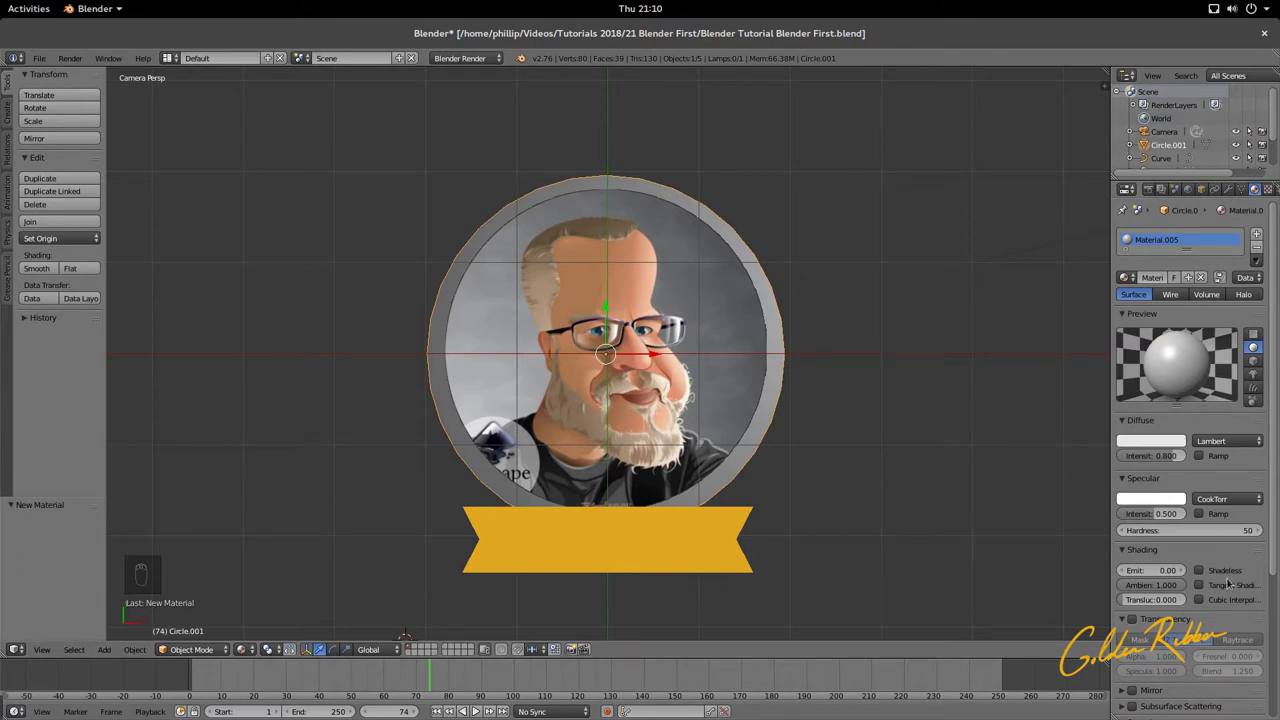
left_click(1198, 571)
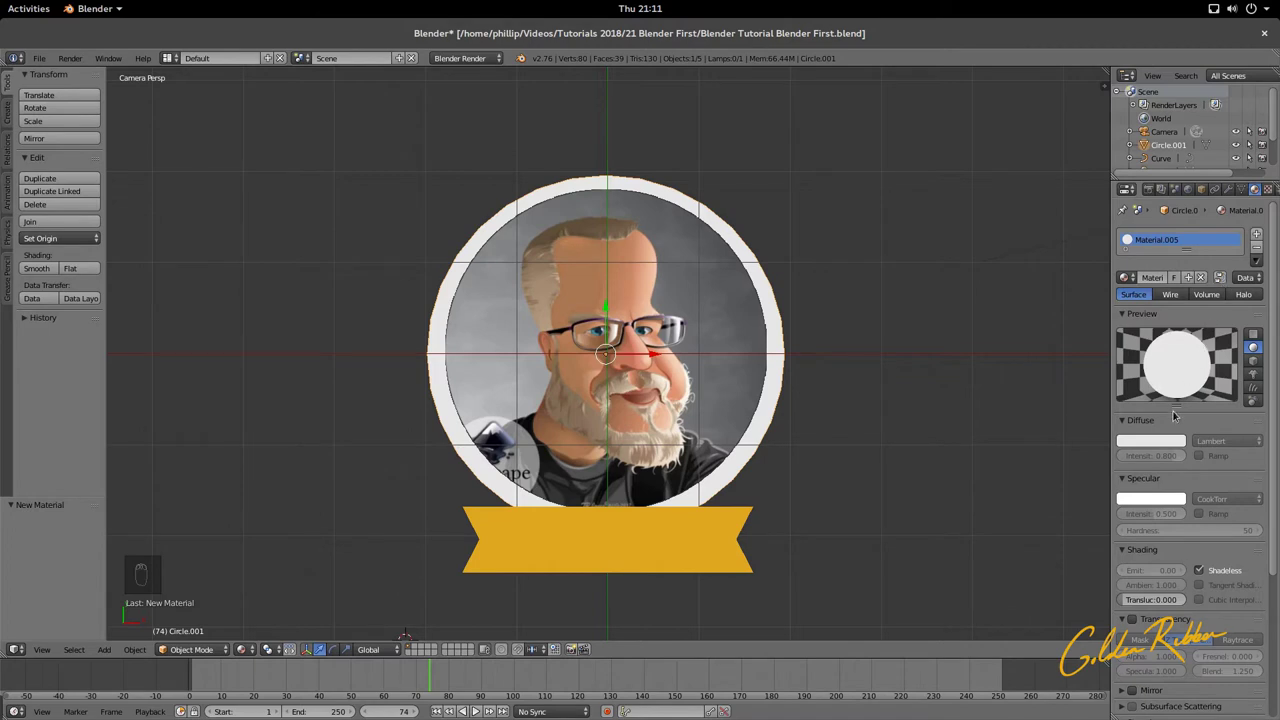
left_click(1165, 443)
left_click(1139, 395)
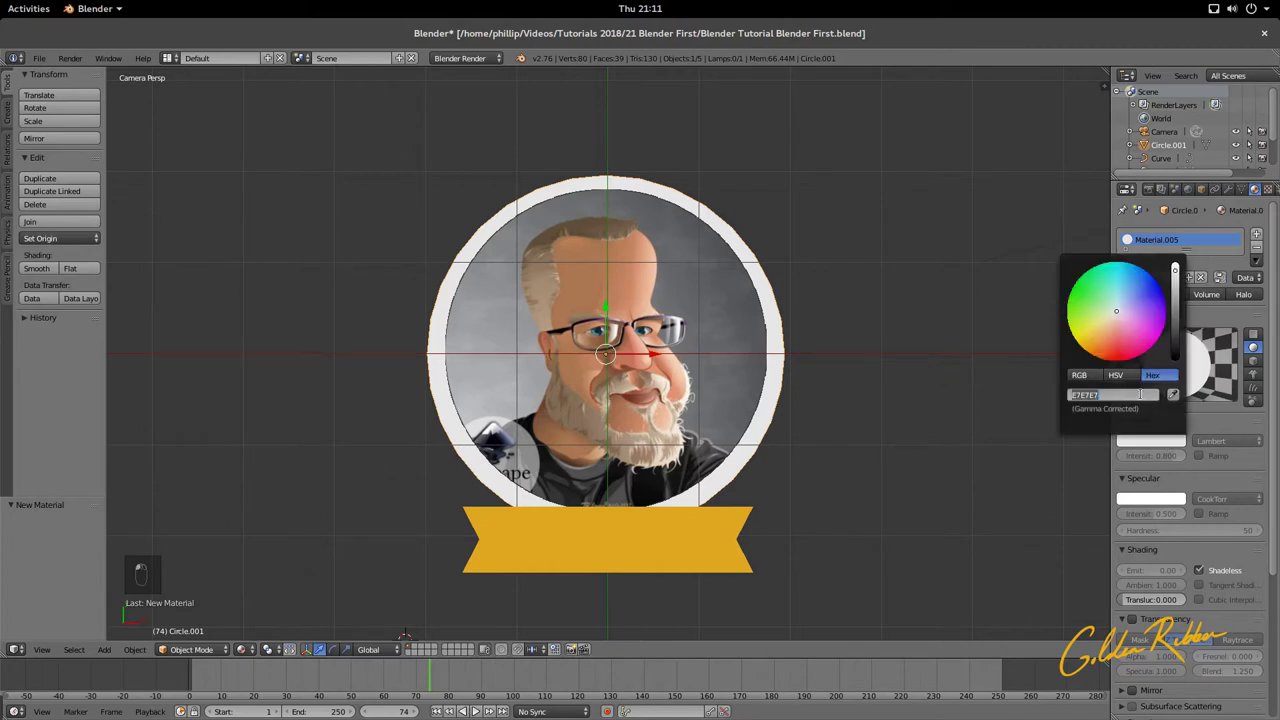
key("ctrl+v")
key("Return")
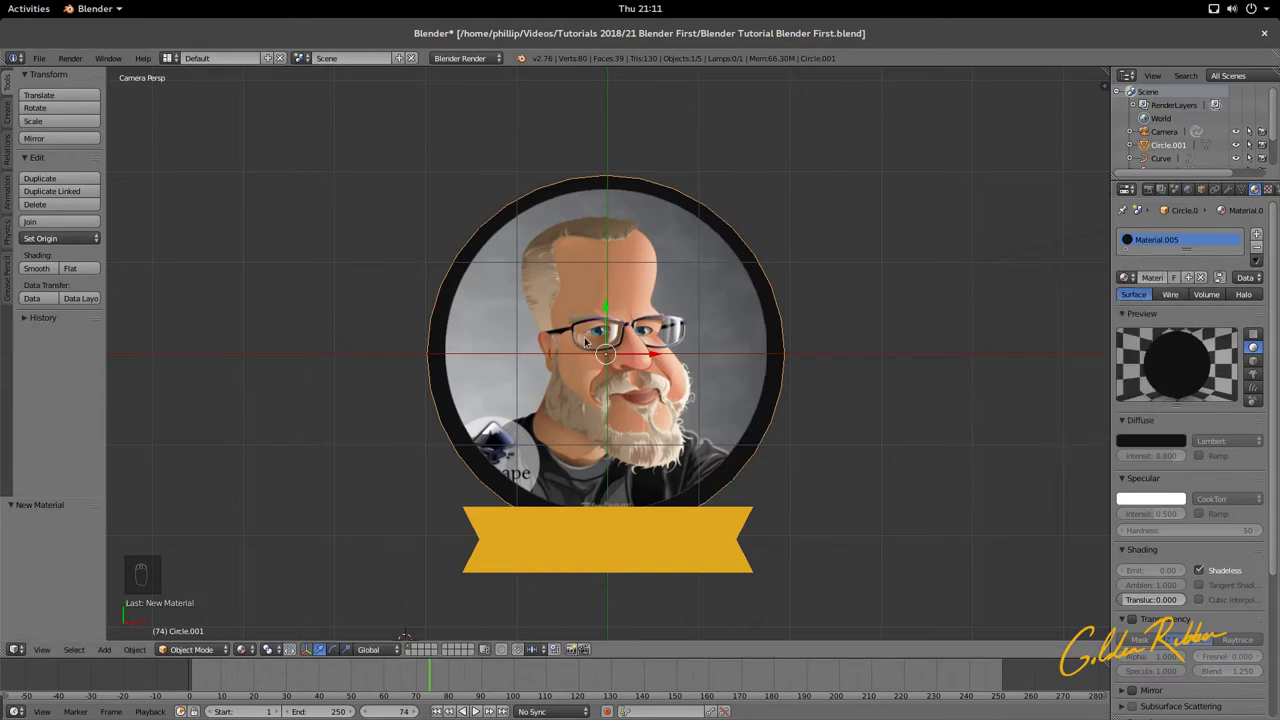
scroll(598, 414, "up", 1)
Step: Nudge the portrait plane 0.024 lower along Y and save the file
right_click(617, 366)
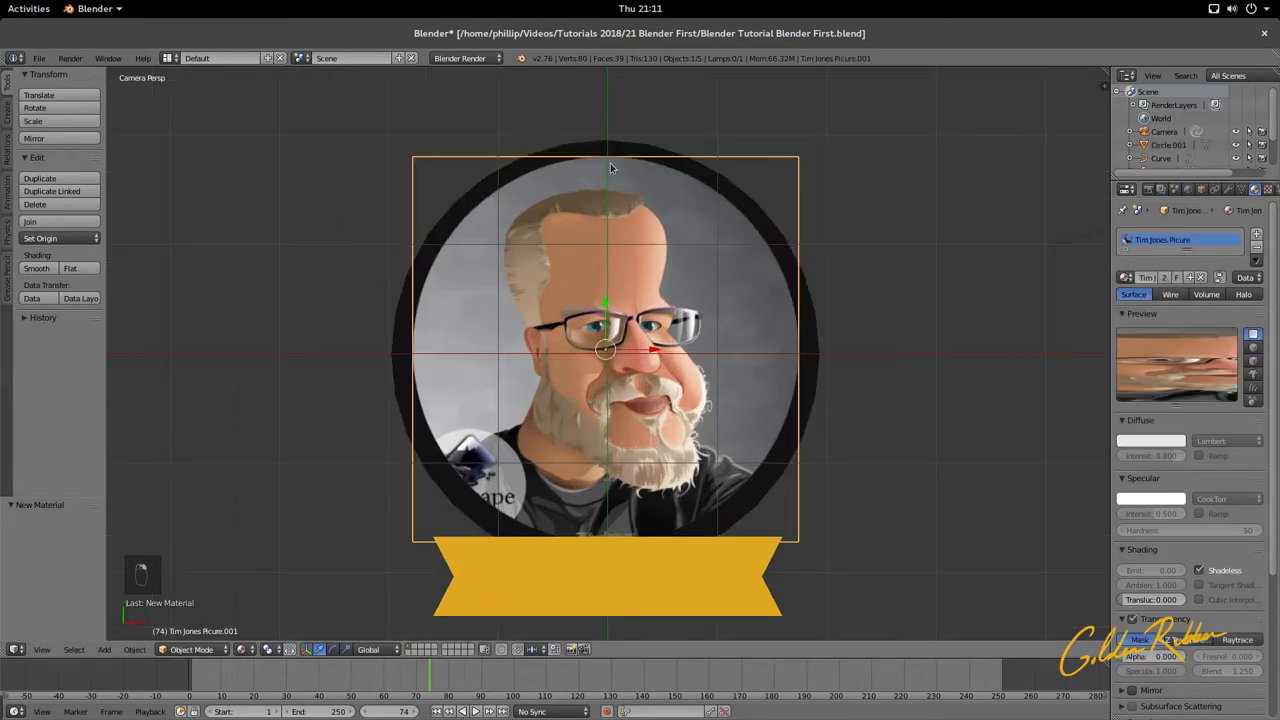
key("g")
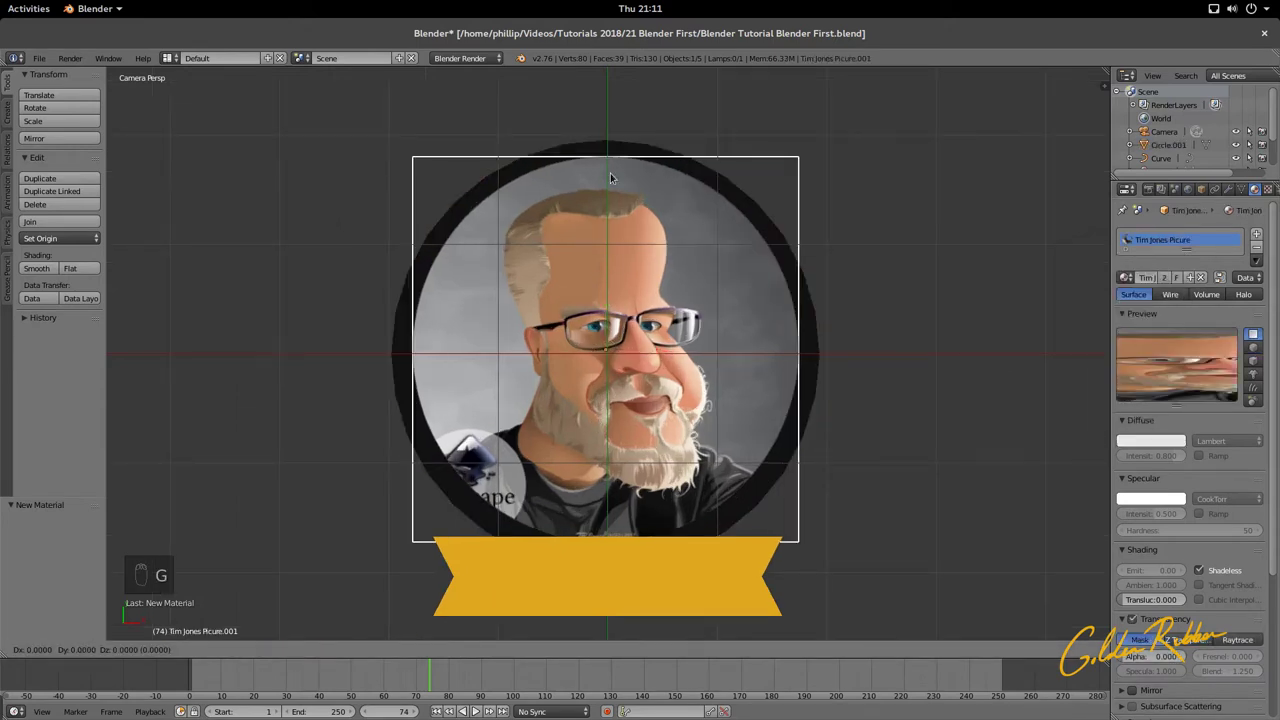
key("y")
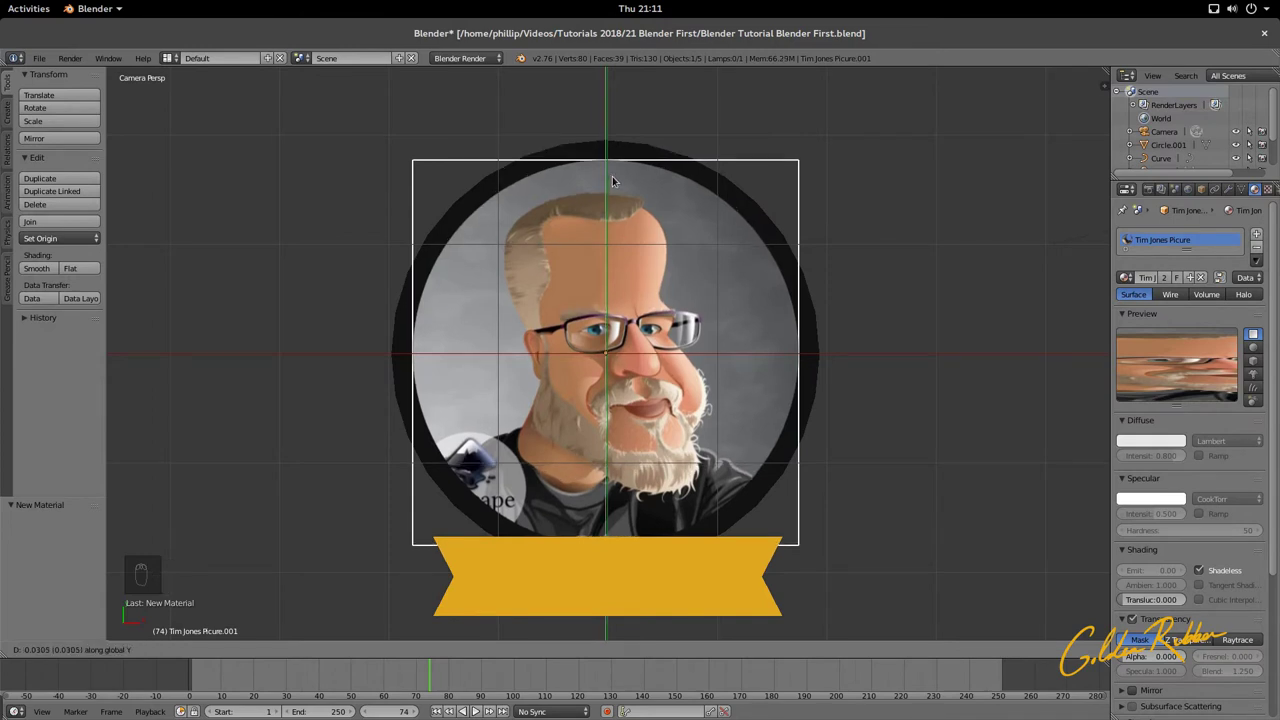
left_click(611, 182)
scroll(607, 185, "down", 5)
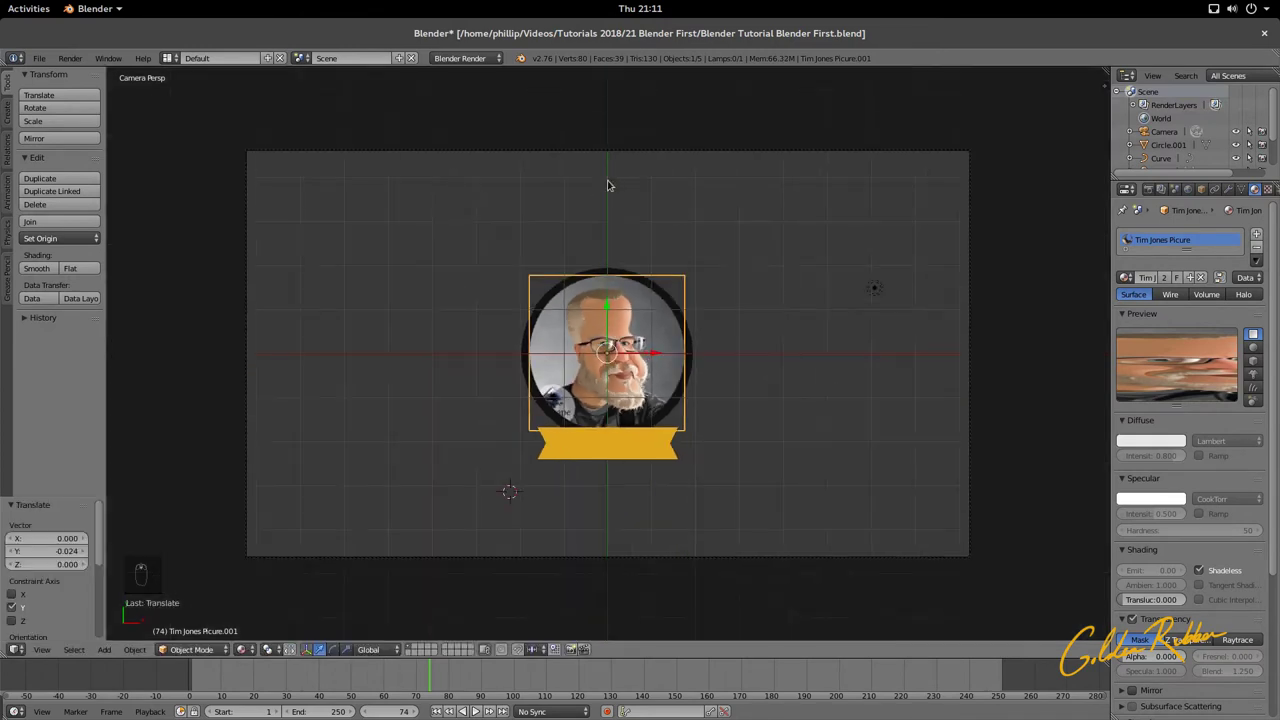
key("ctrl+s")
left_click(623, 239)
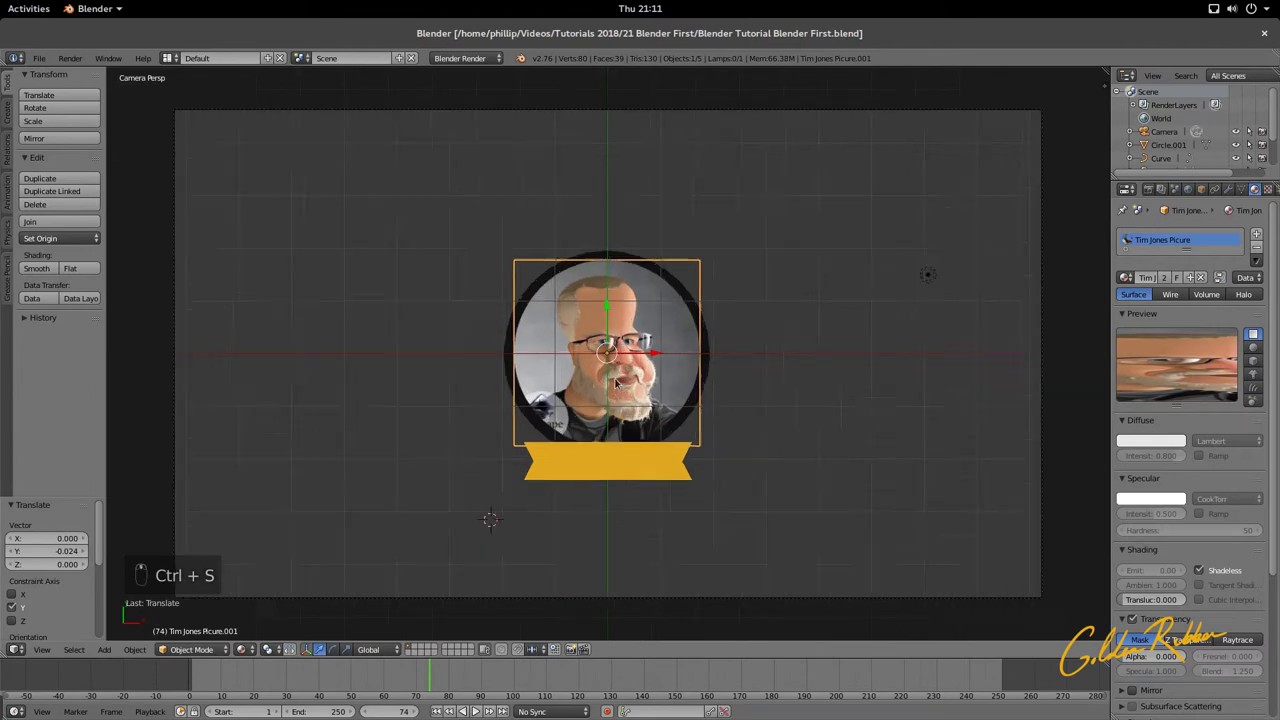
Step: Inspect the gold ribbon curve in Edit Mode, then save Blender Tutorial Blender First.blend again
middle_click_drag(623, 239, 577, 314)
scroll(574, 318, "up", 3)
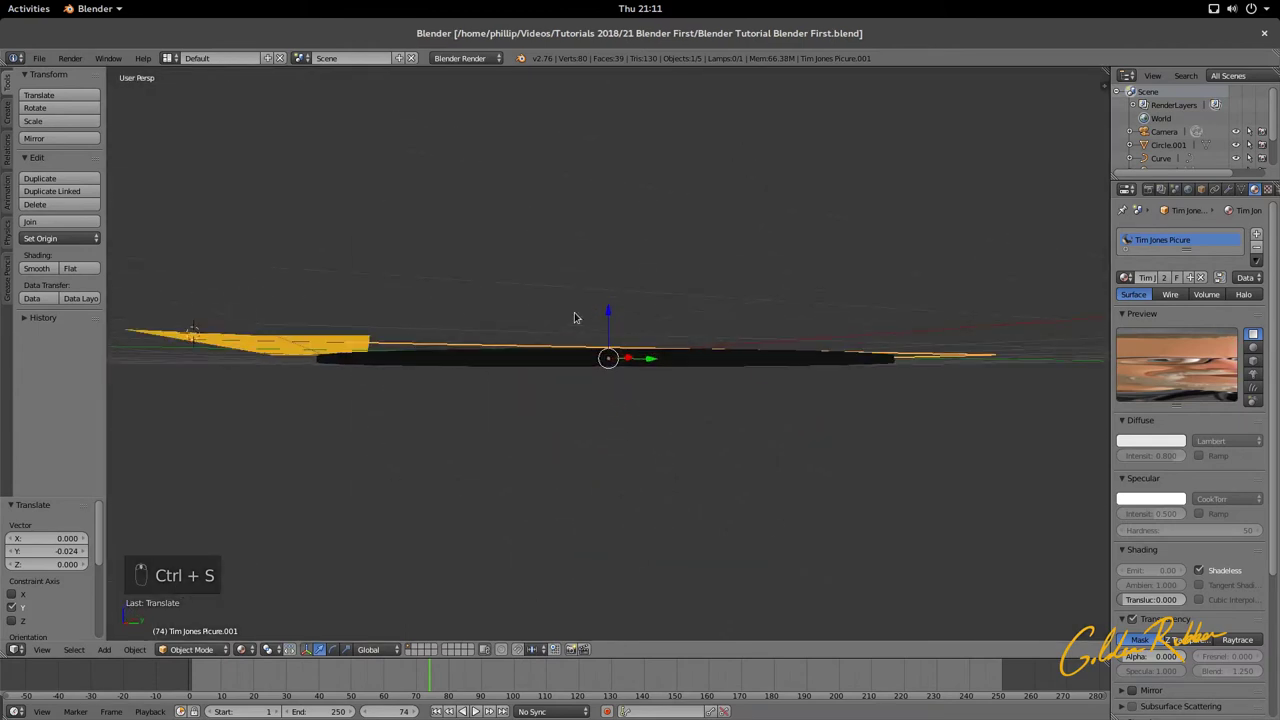
key("KP_0")
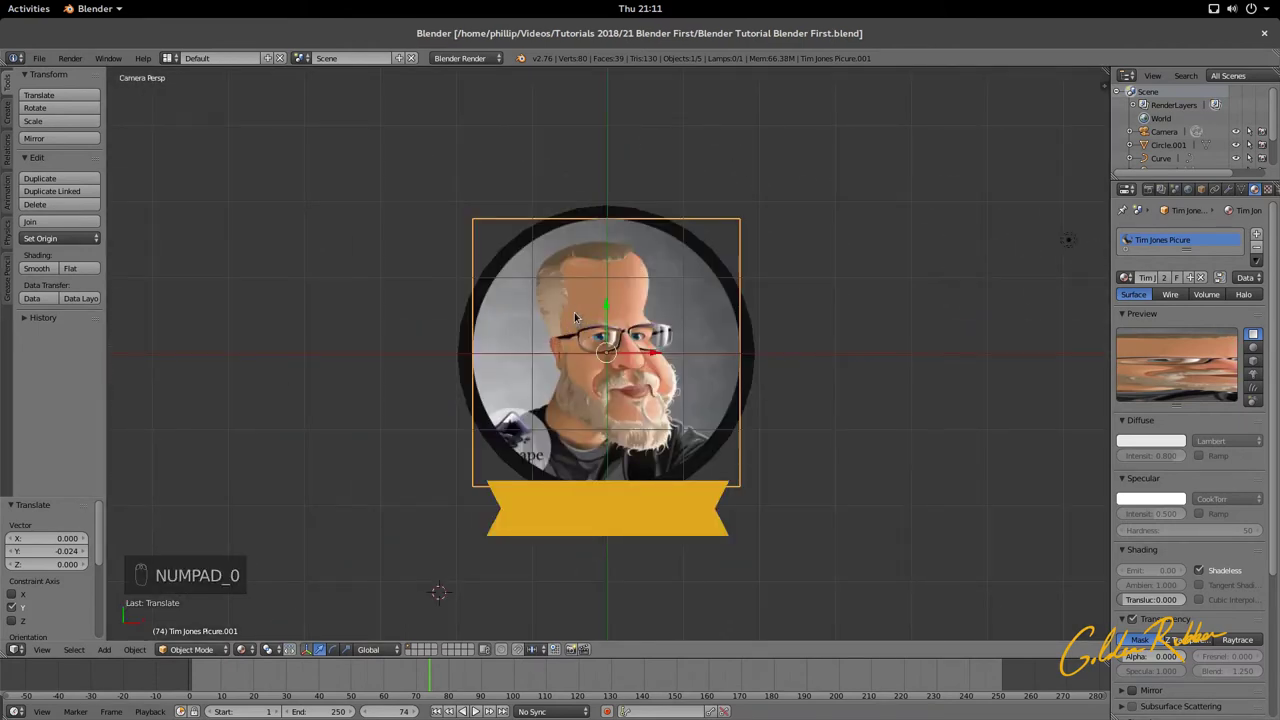
right_click(591, 505)
key("Tab")
scroll(592, 510, "up", 3)
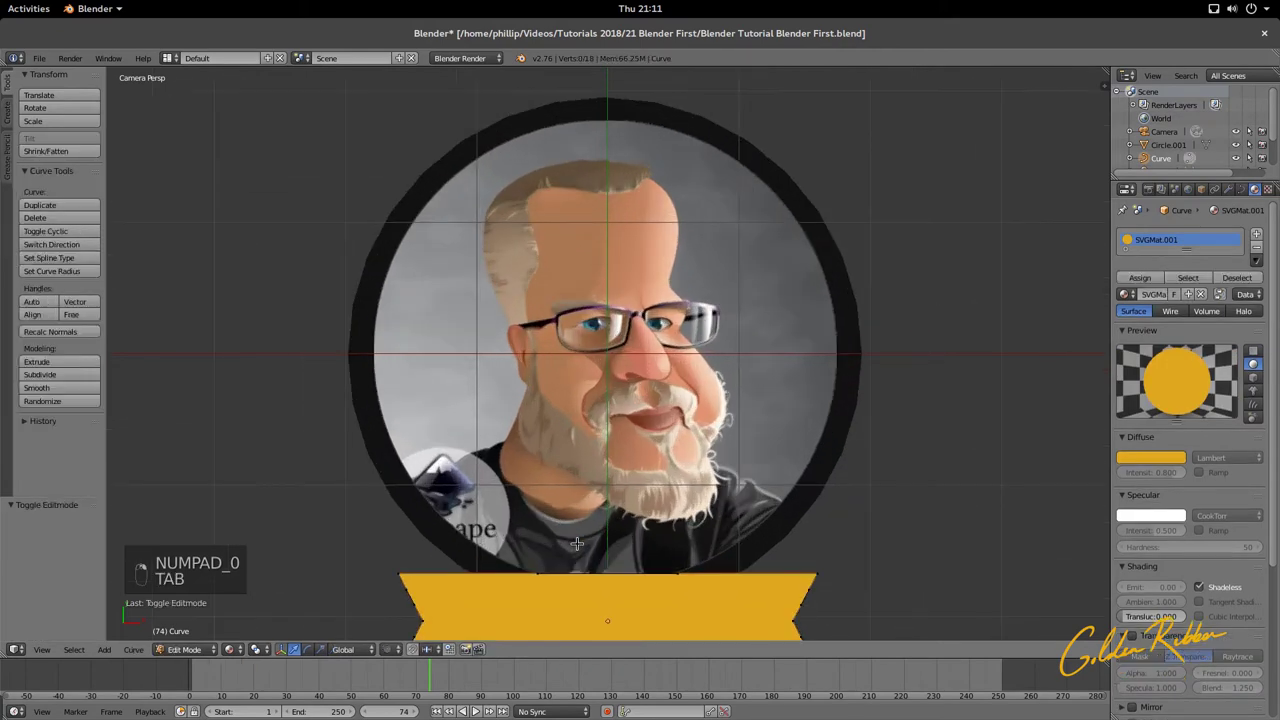
middle_click_drag(591, 514, 575, 295, "shift")
key("Tab")
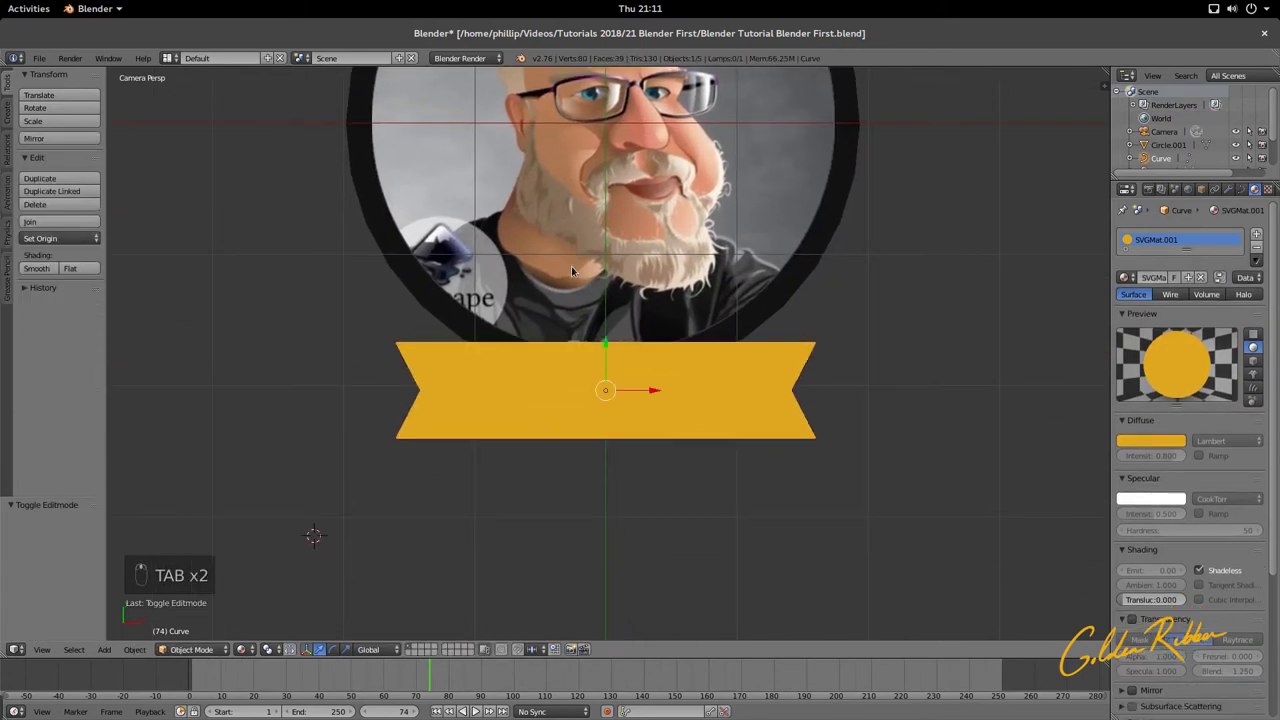
scroll(571, 270, "down", 5)
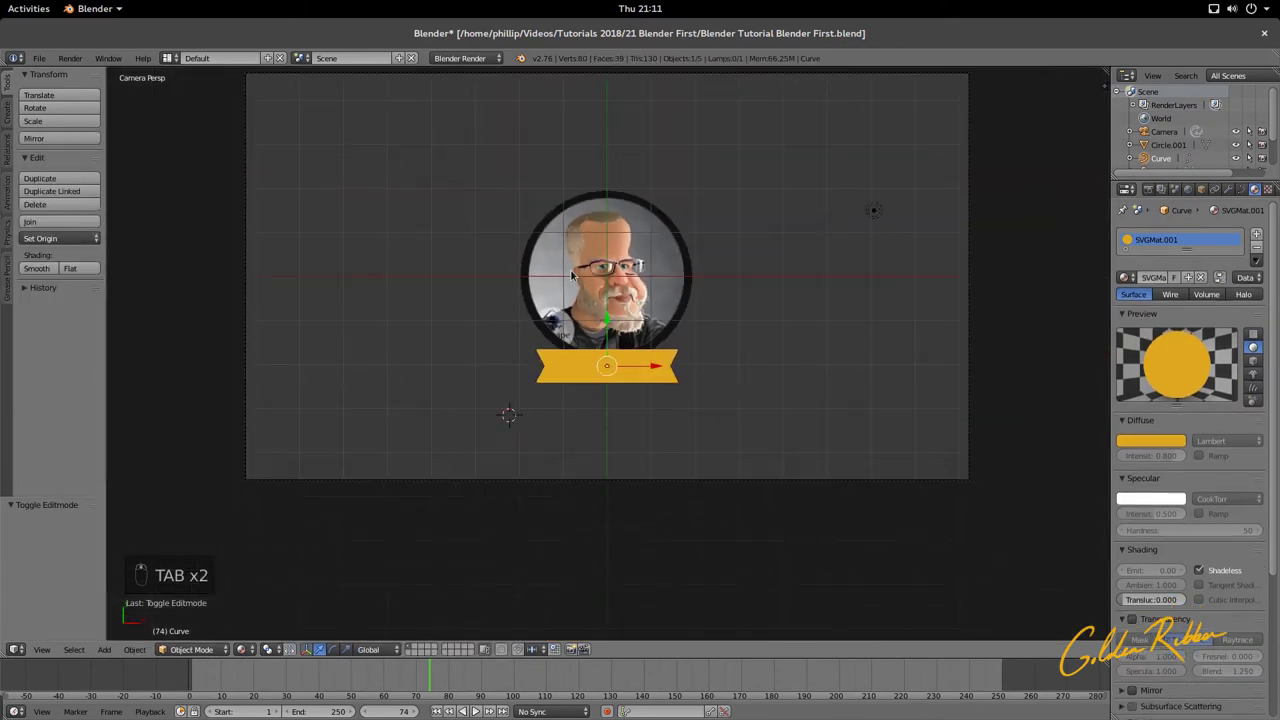
scroll(571, 270, "up", 2)
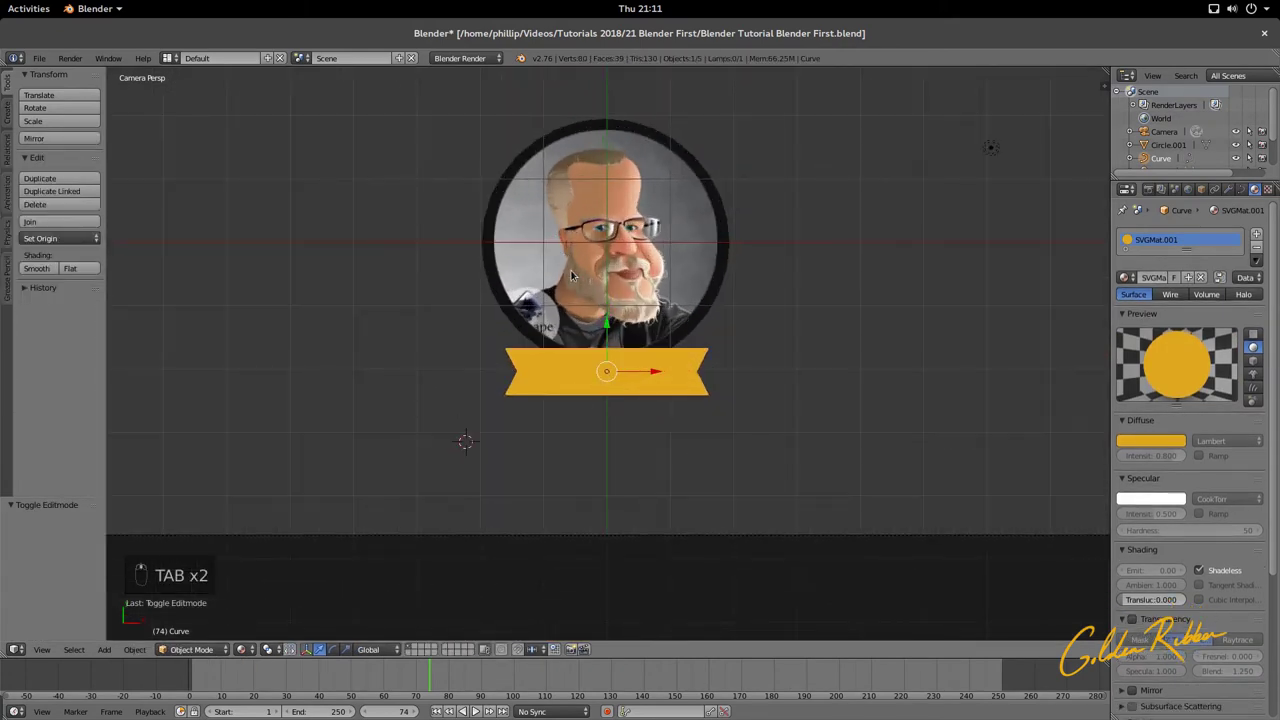
scroll(572, 276, "down", 1)
key("ctrl+s")
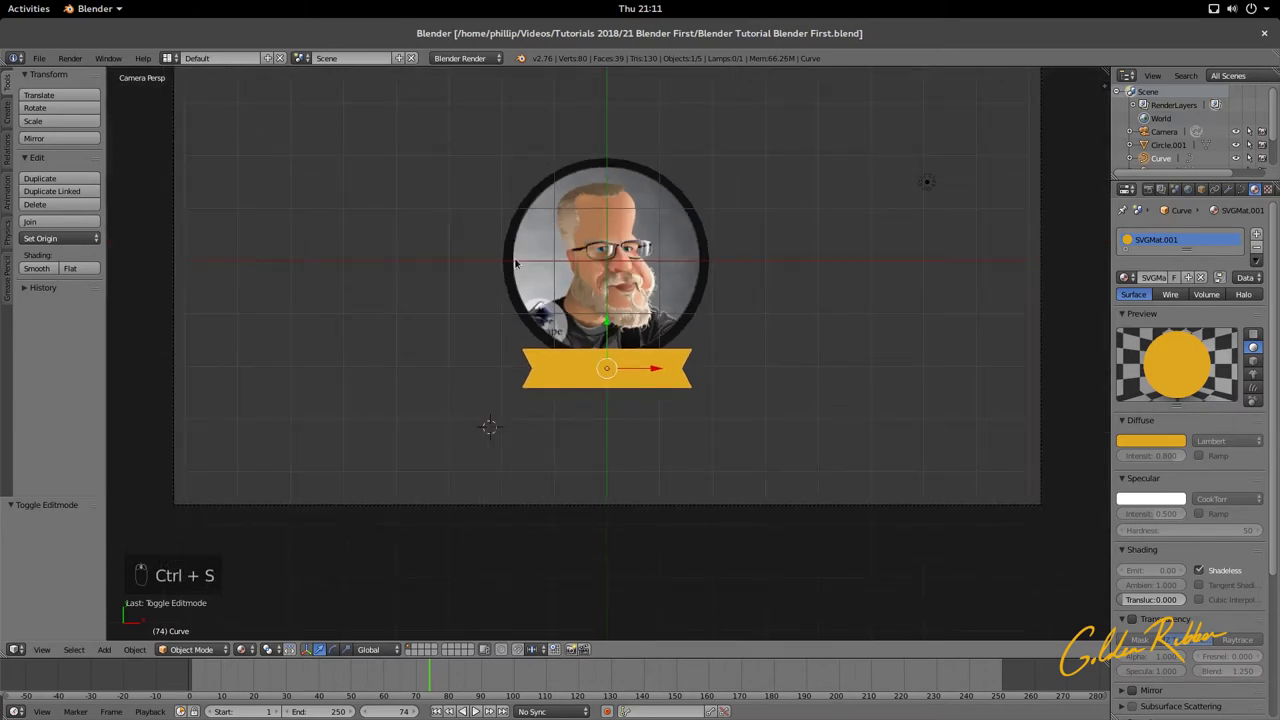
middle_click_drag(515, 263, 600, 362, "shift")
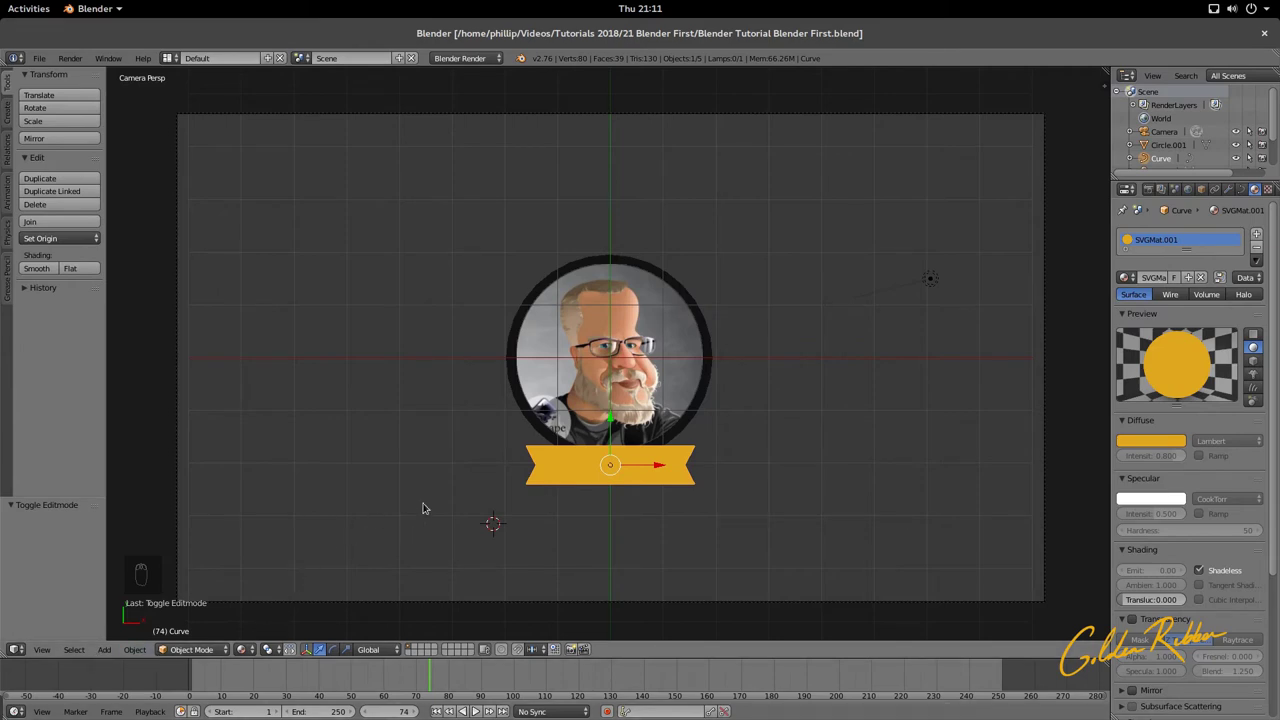
Step: Add a new text object to the scene
left_click(136, 650)
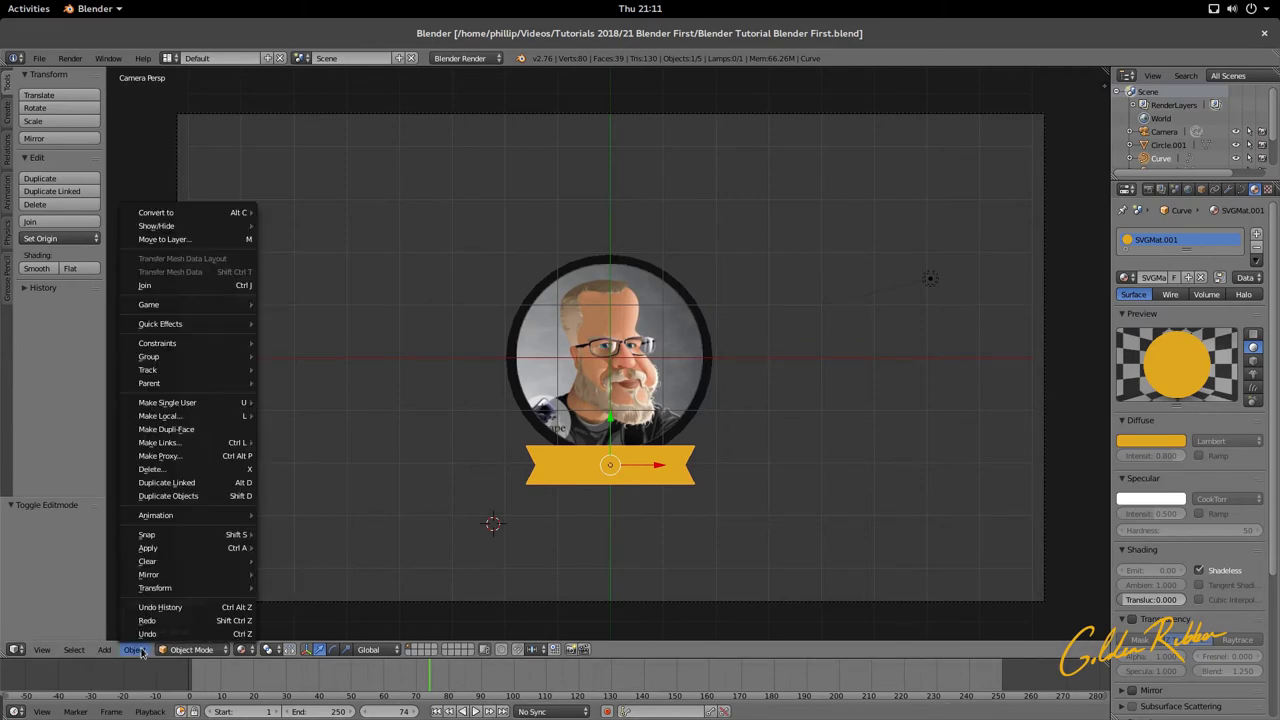
left_click(140, 651)
left_click(106, 650)
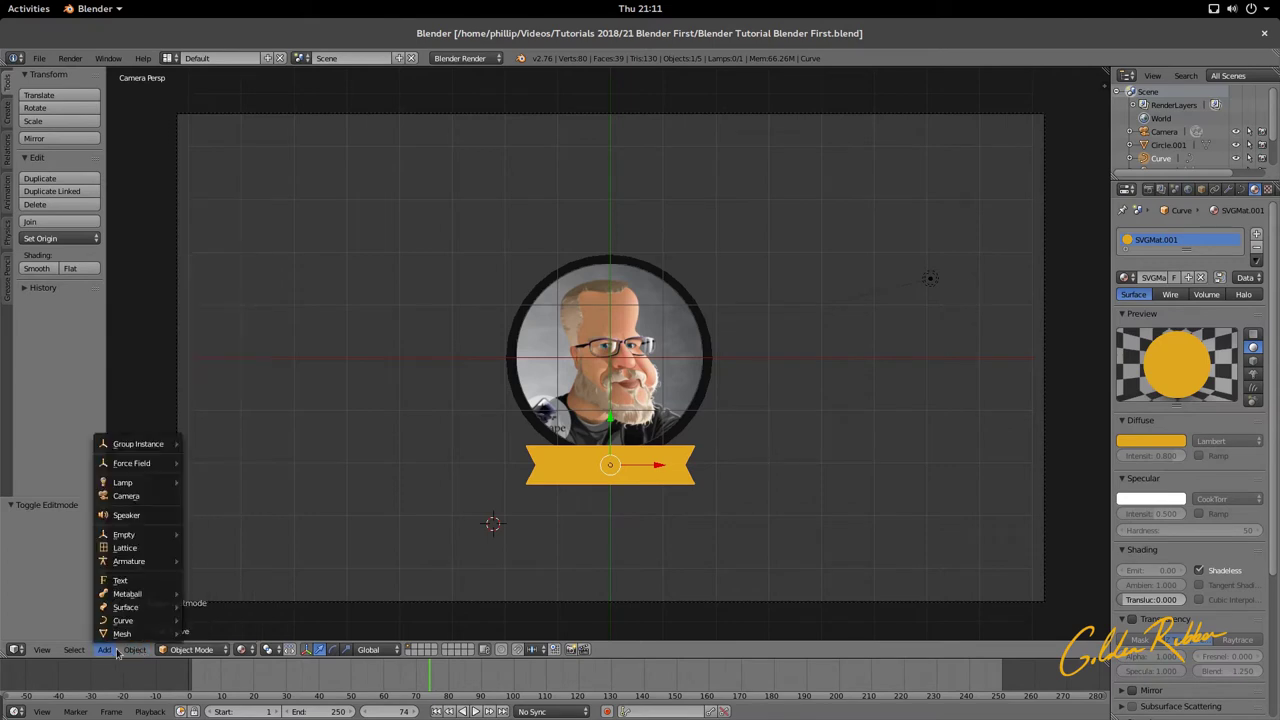
mouse_move(111, 643)
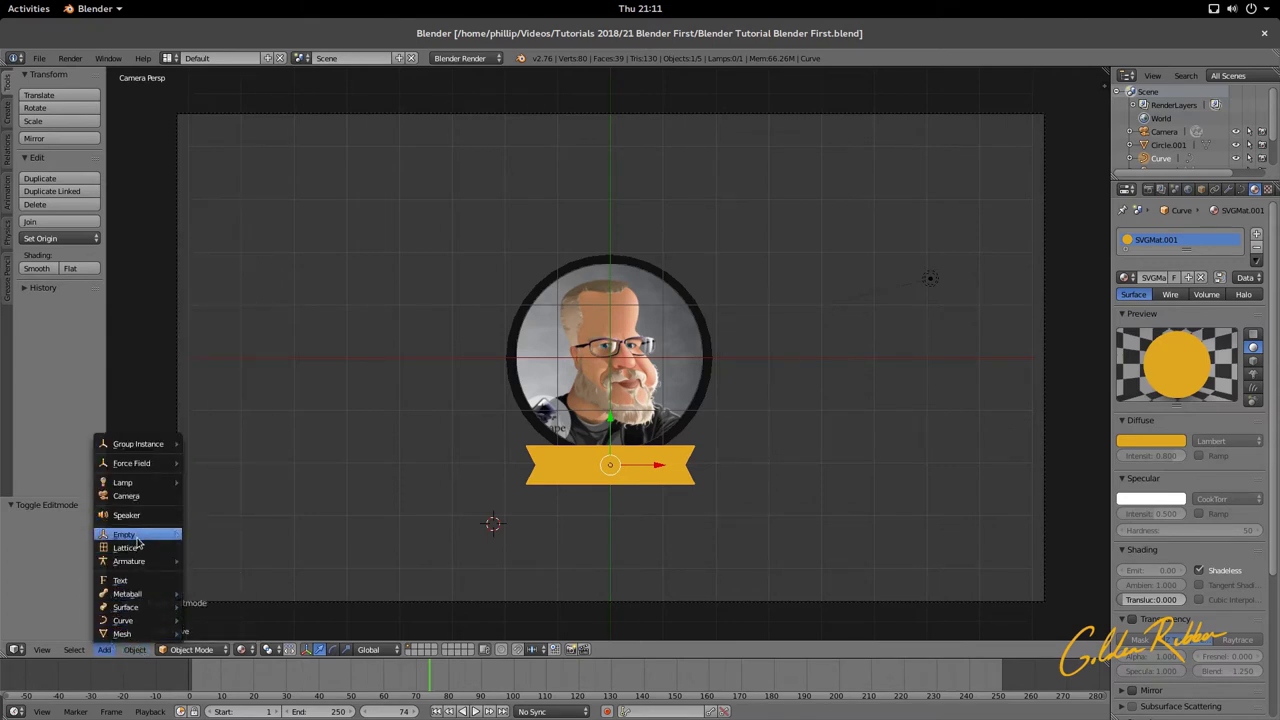
left_click(150, 582)
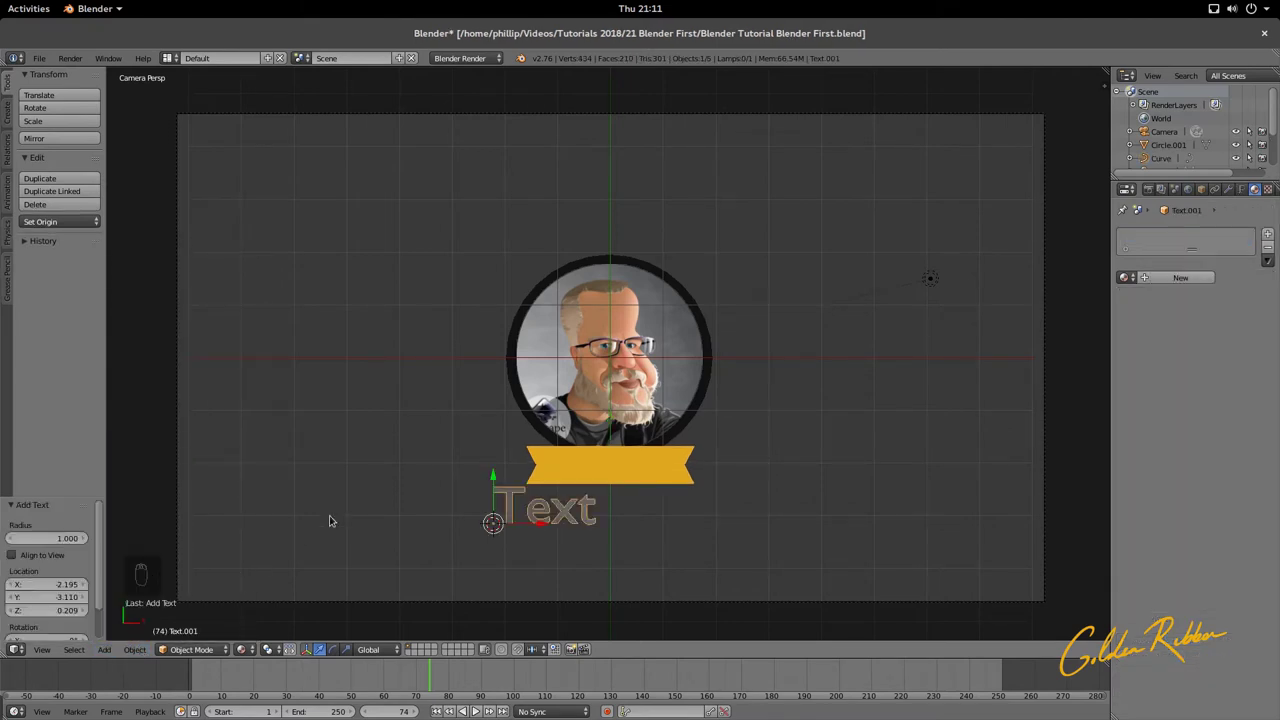
Step: Move the text object down onto the gold ribbon
key("g")
left_click(606, 540)
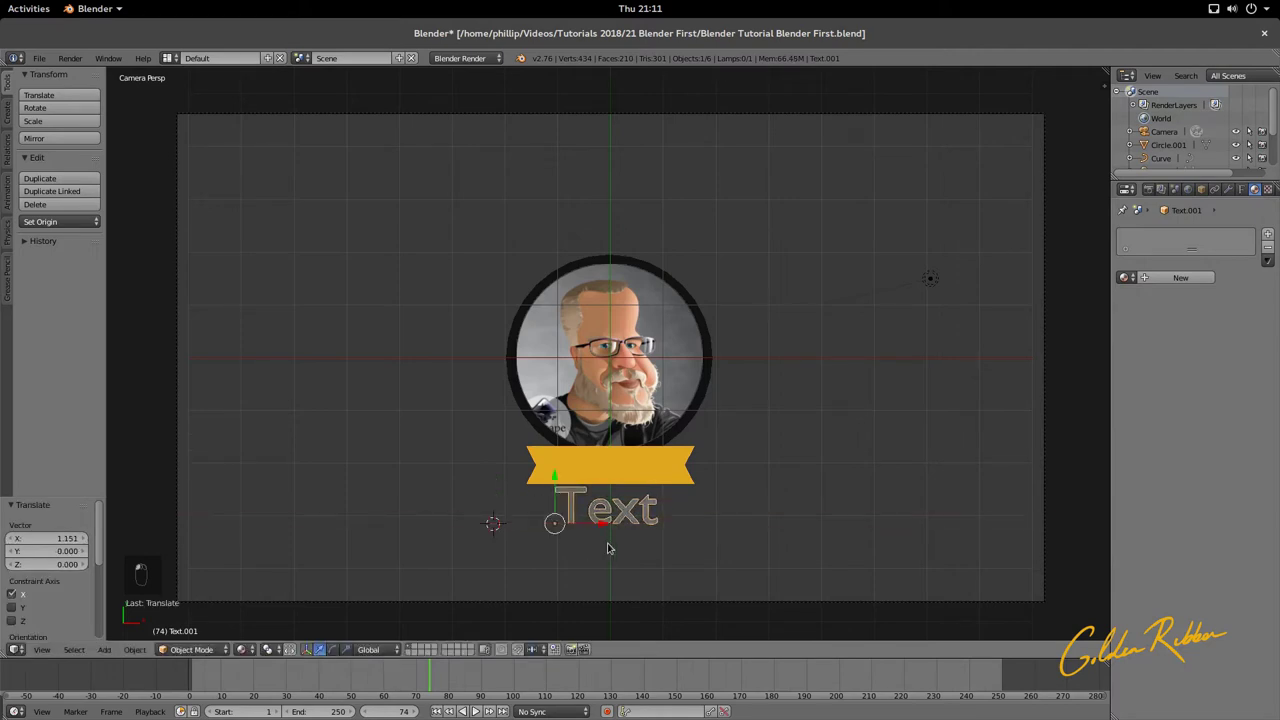
scroll(615, 553, "up", 2)
key("g")
key("y")
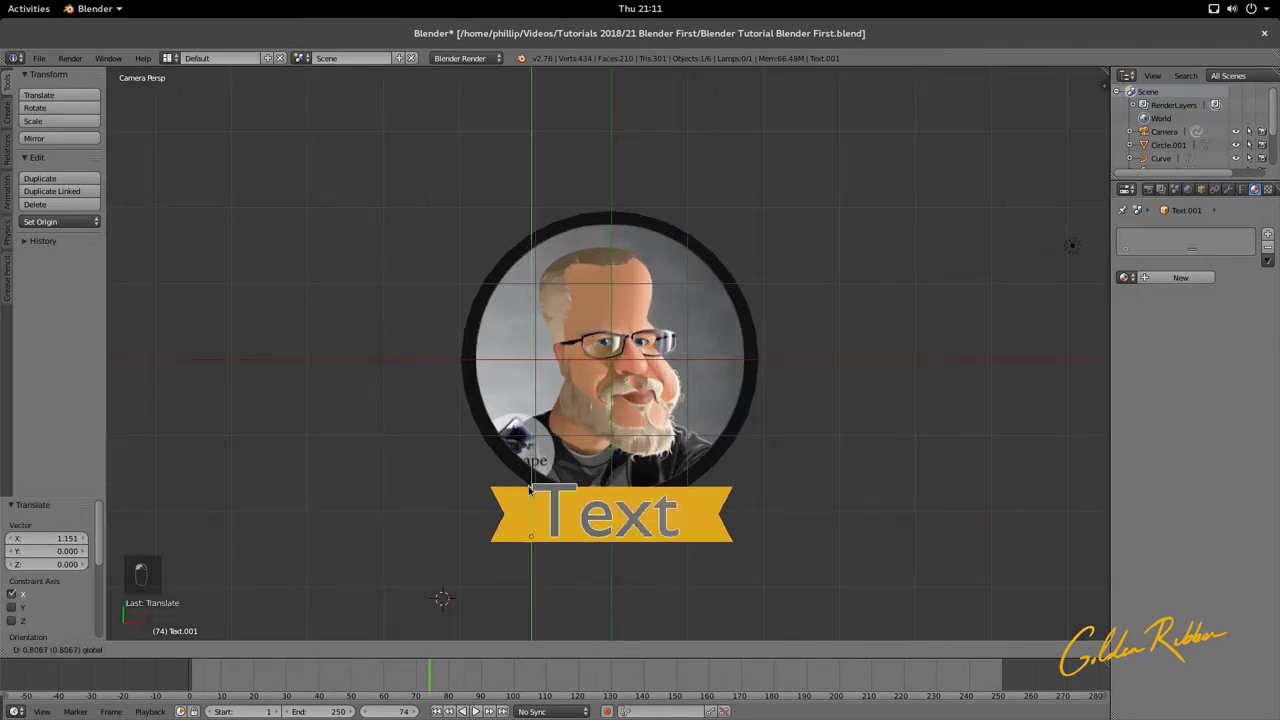
left_click(640, 497)
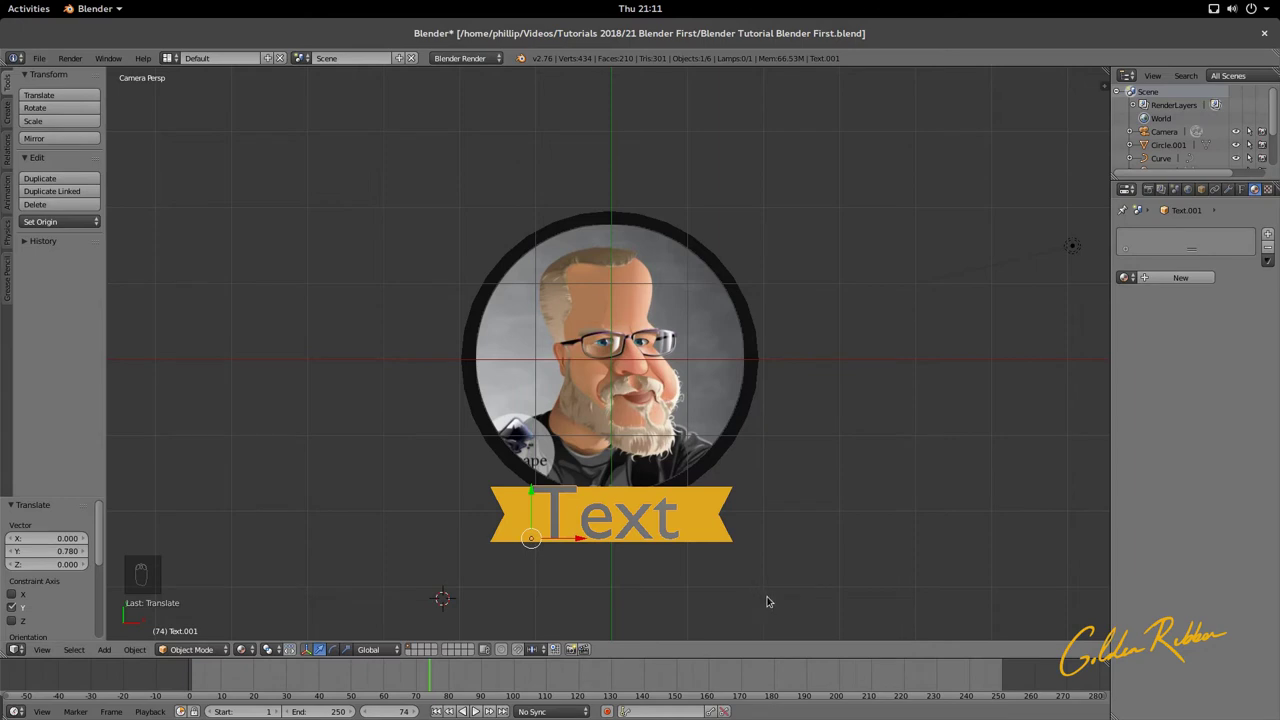
Step: Scale the text to 0.679 and centre it on the ribbon
key("s")
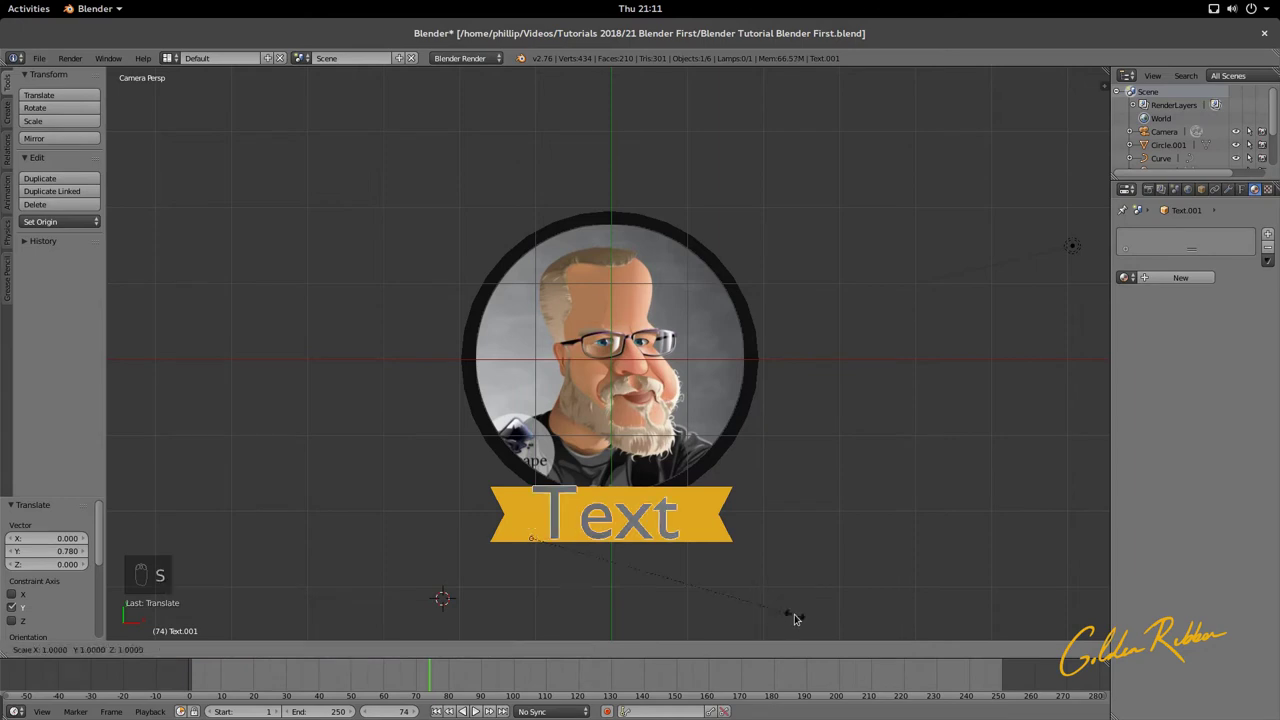
left_click(704, 605)
key("g")
key("y")
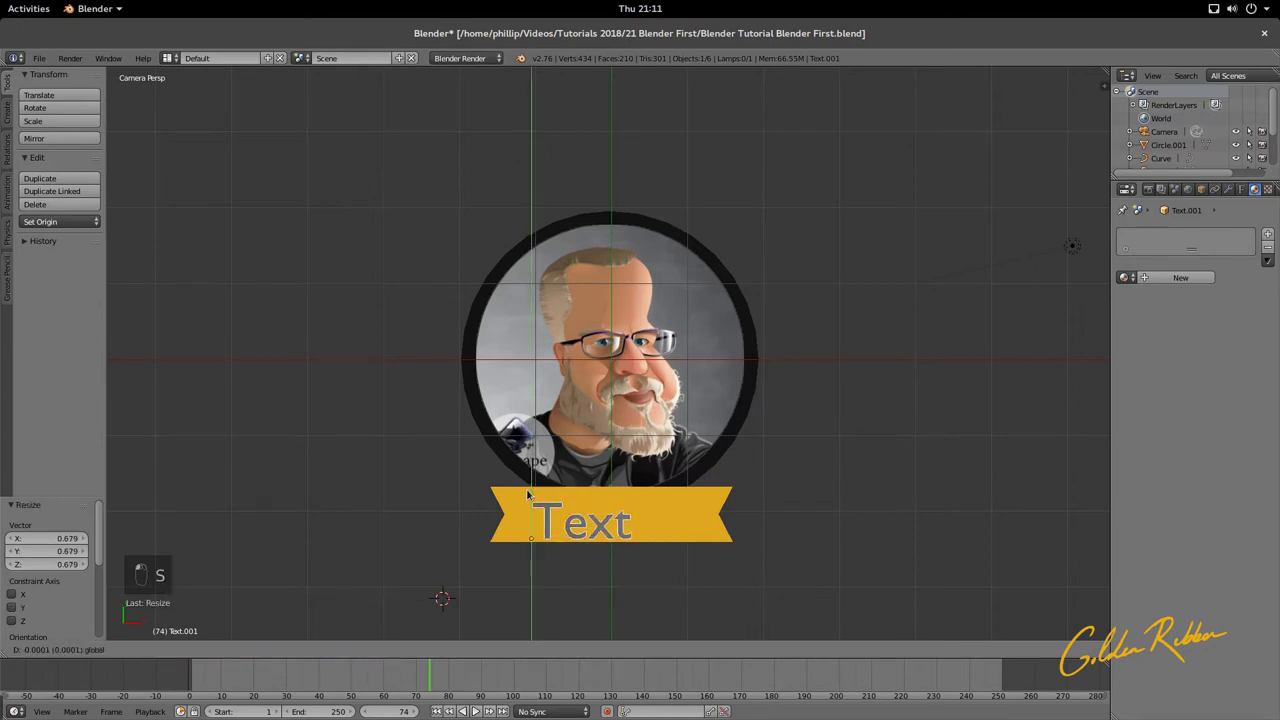
left_click(583, 535)
key("g")
key("x")
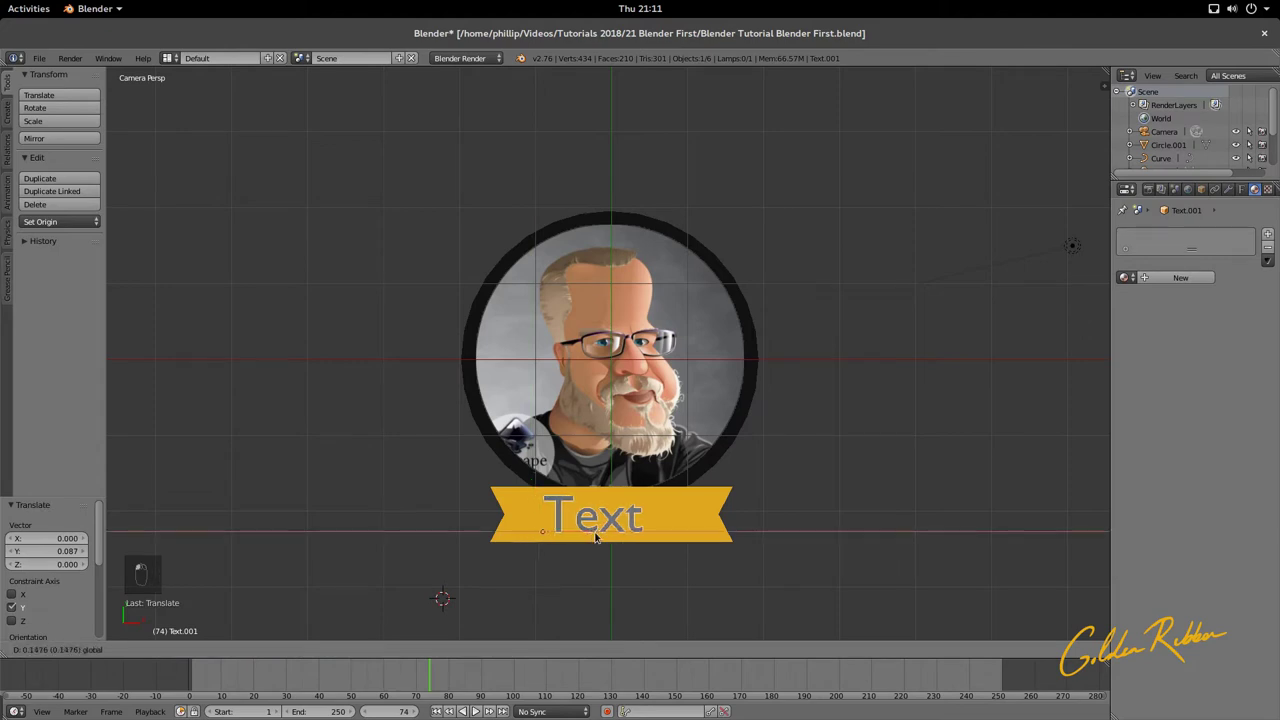
left_click(606, 541)
key("Tab")
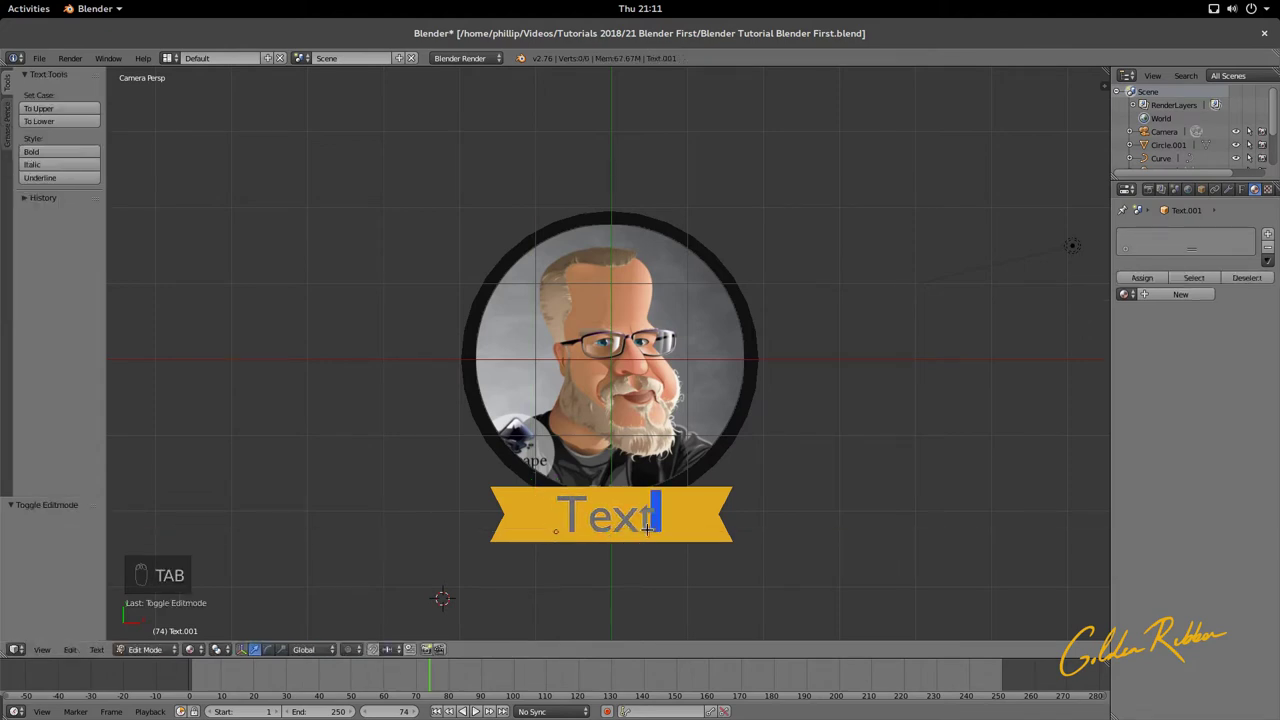
Step: Replace the default 'Text' with the logo's full name and shift it 0.659 along X
key("BackSpace")
key("BackSpace")
key("BackSpace")
key("BackSpace")
key("BackSpace")
key("BackSpace")
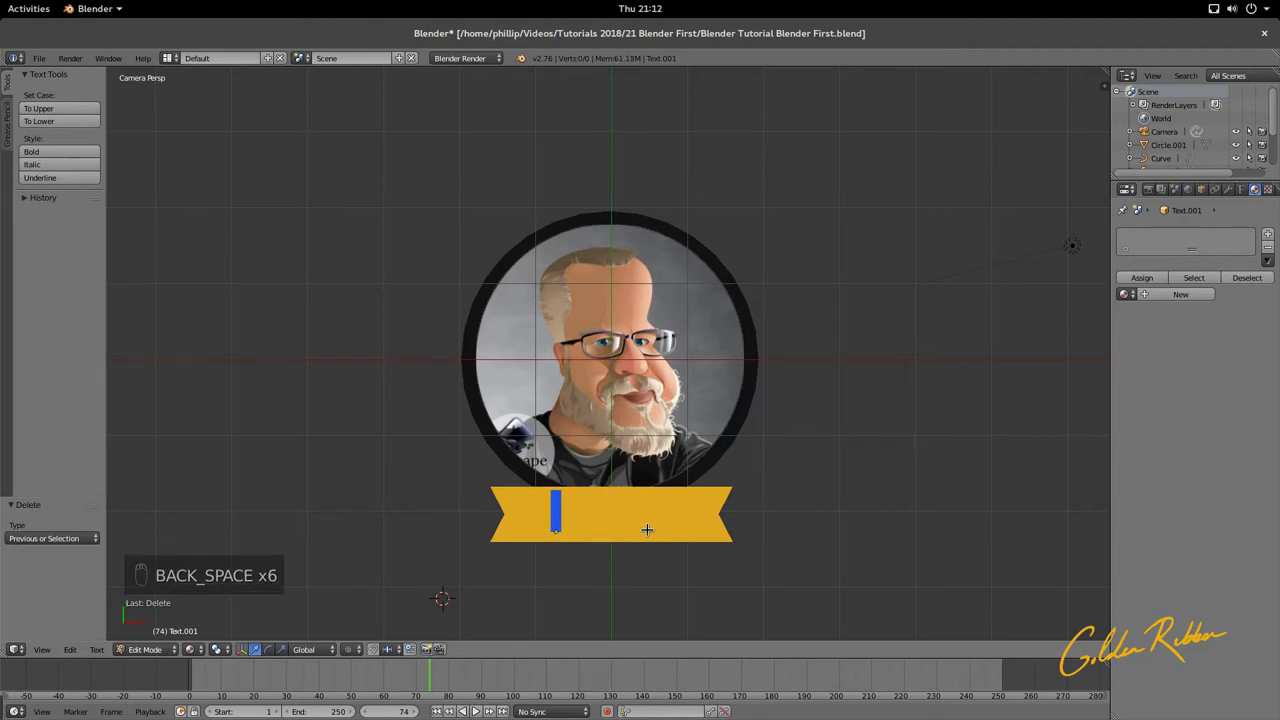
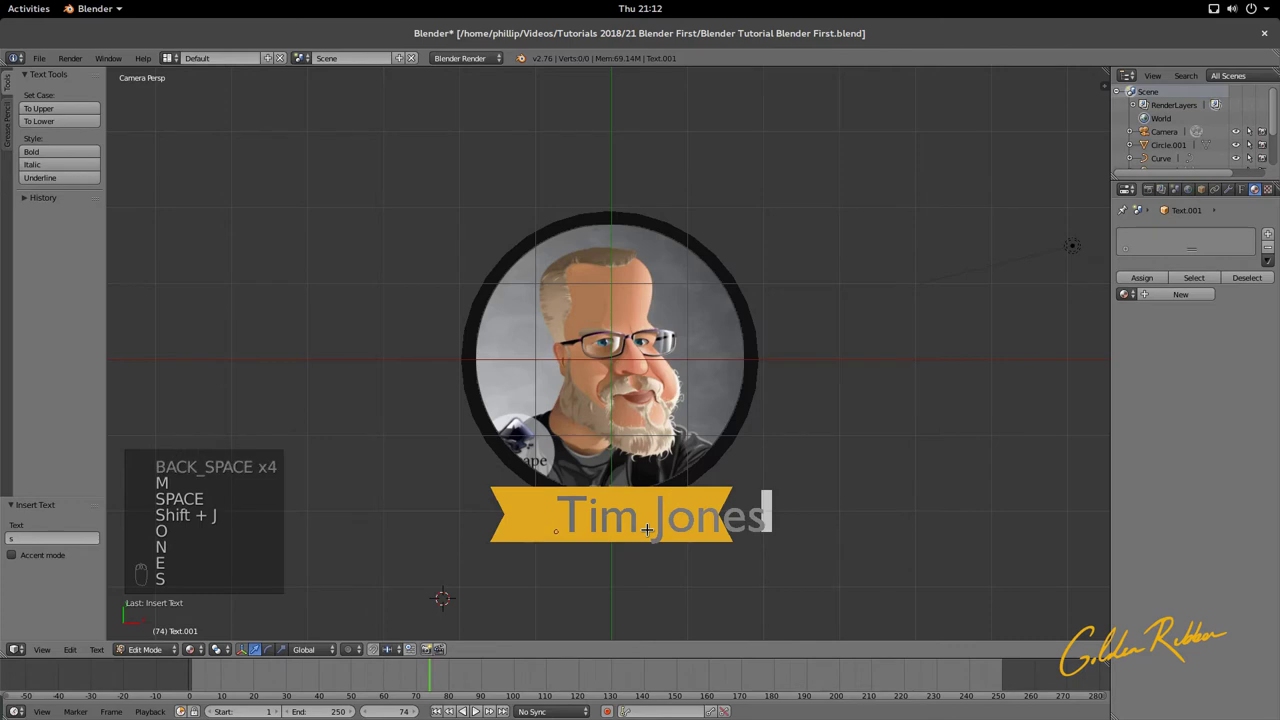
key("Tab")
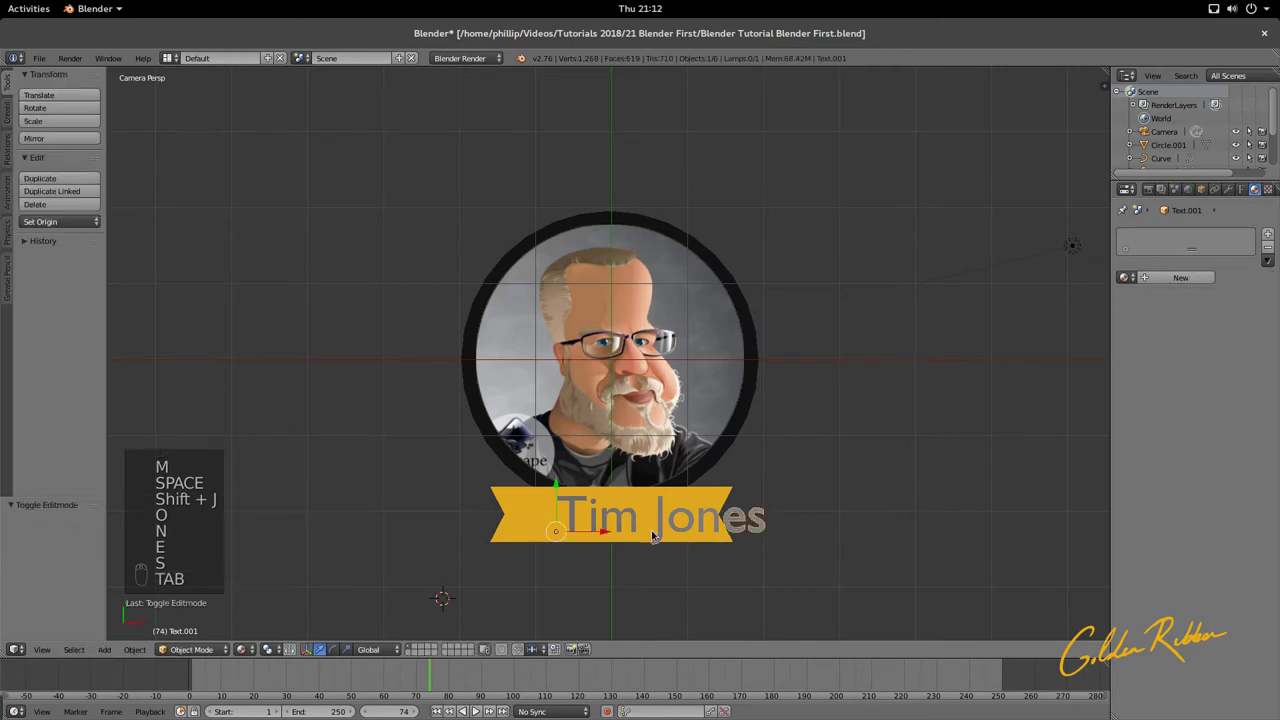
left_click_drag(608, 532, 556, 537)
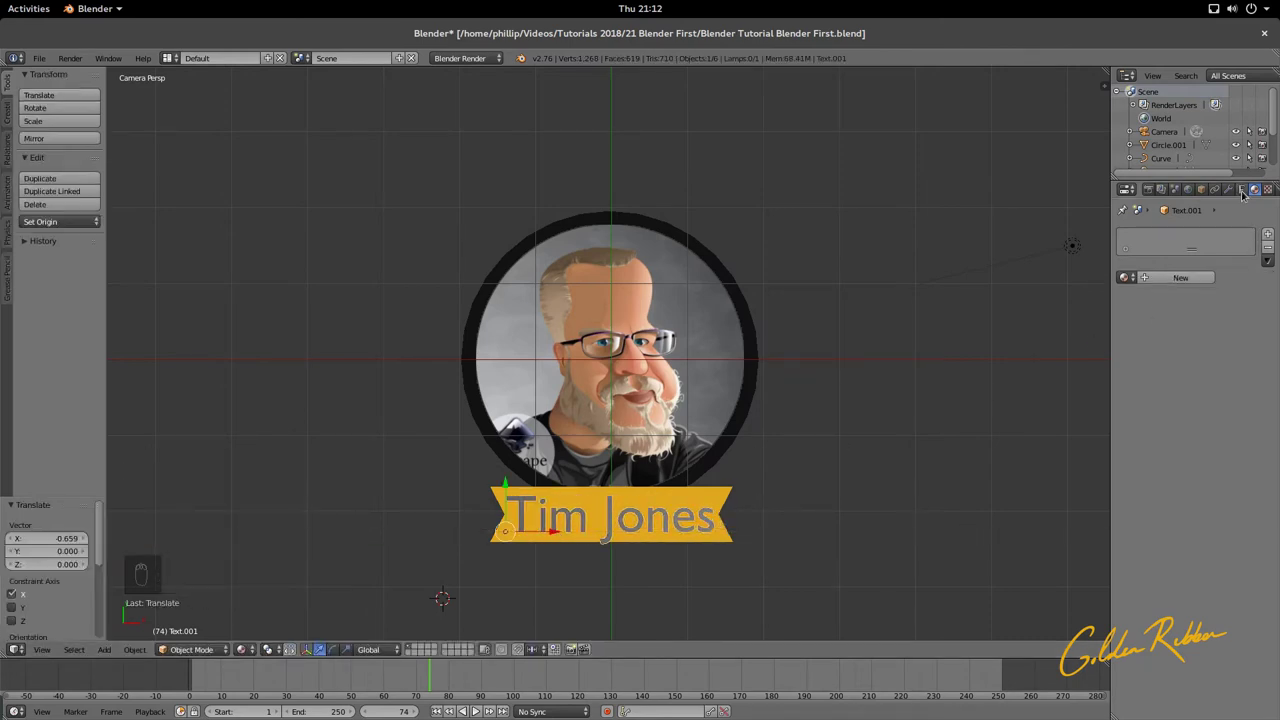
Step: From the text's Font settings, open the Open Font browser at the 21 Blender First folder
left_click(1241, 190)
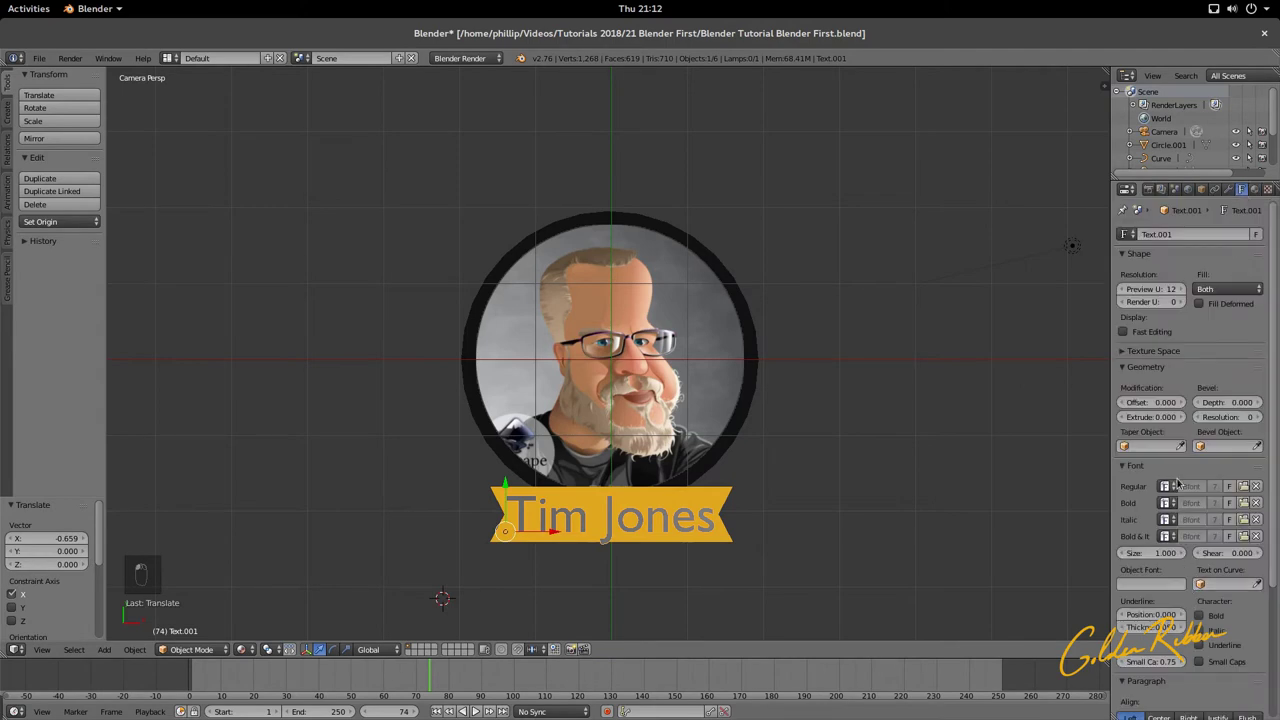
left_click(1122, 466)
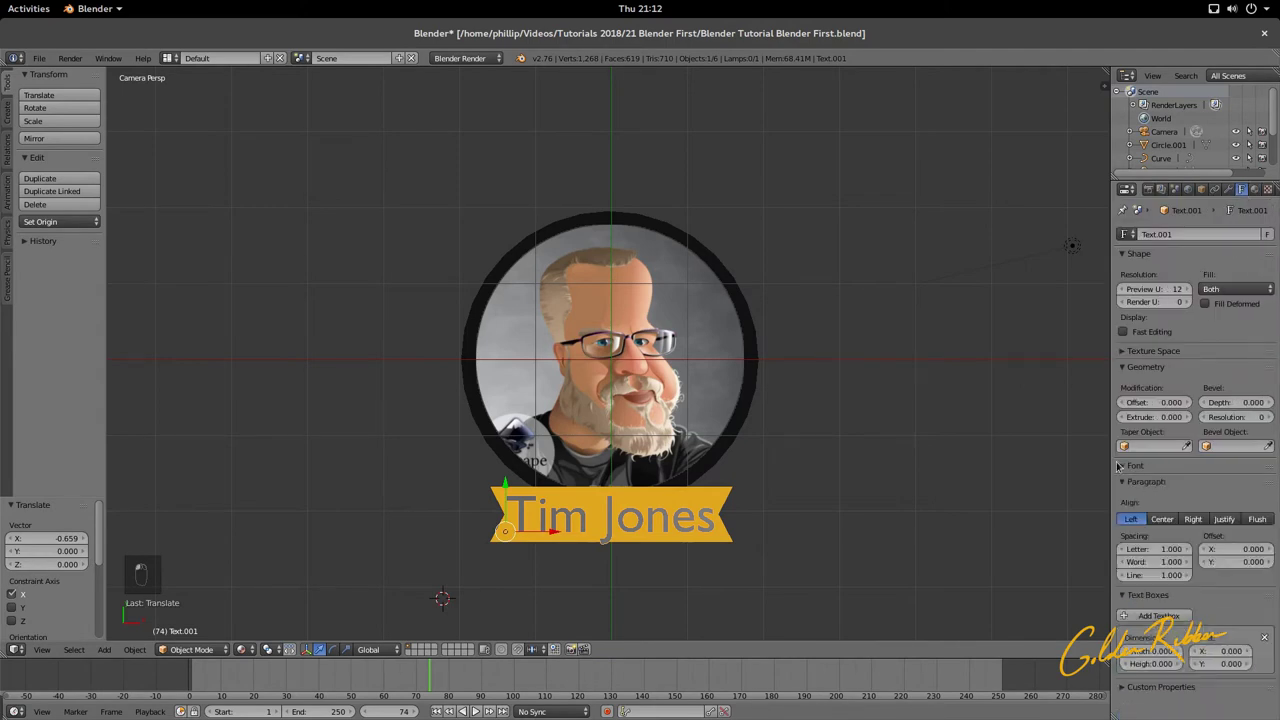
left_click(1122, 466)
left_click(1166, 486)
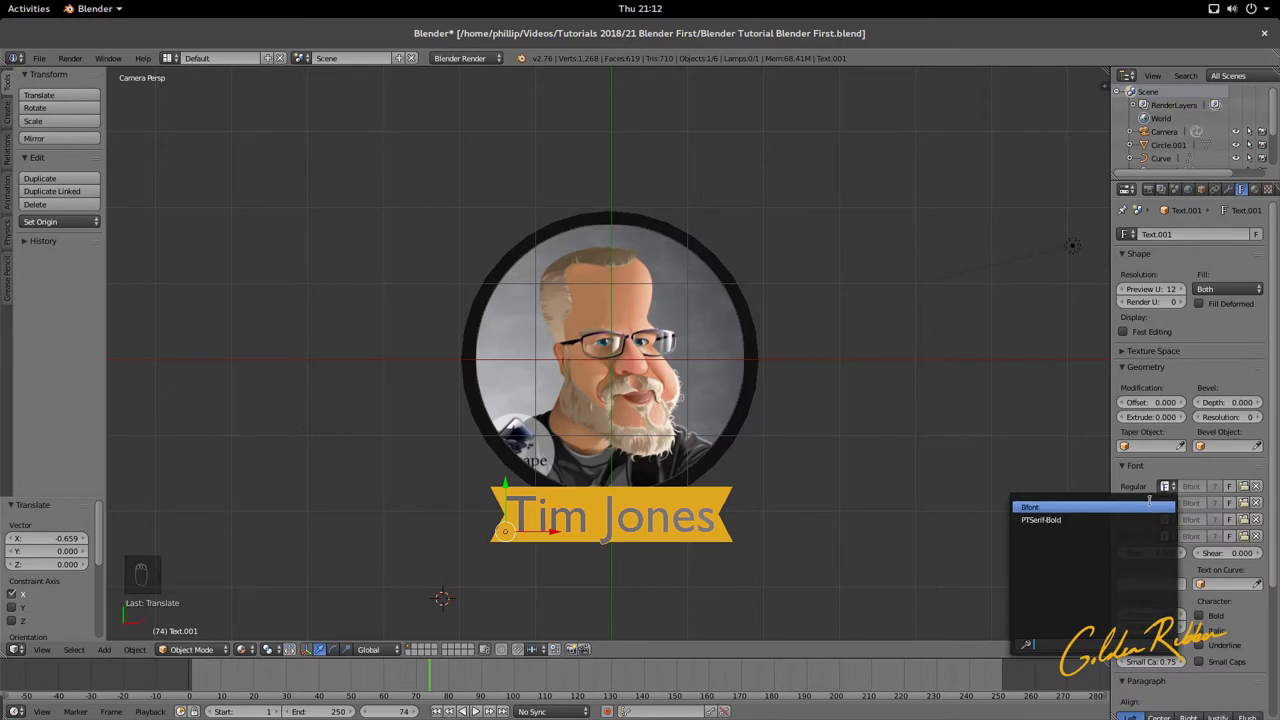
left_click(1163, 484)
left_click(1244, 486)
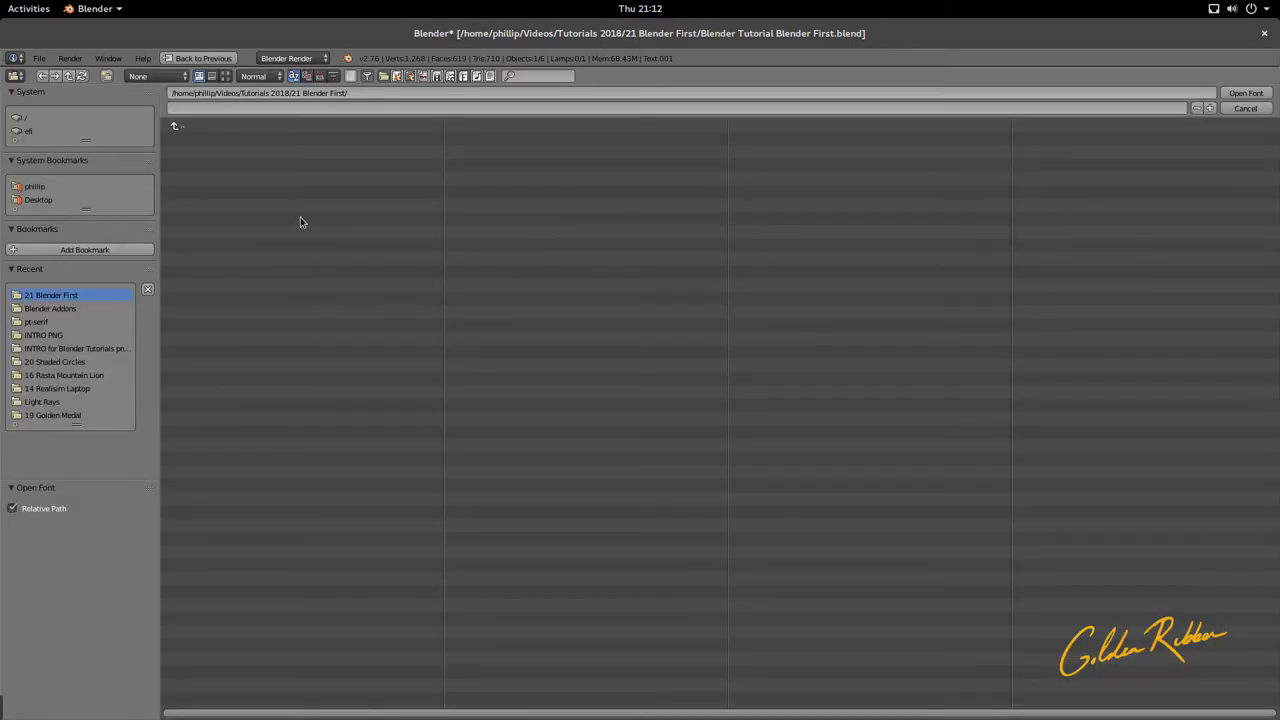
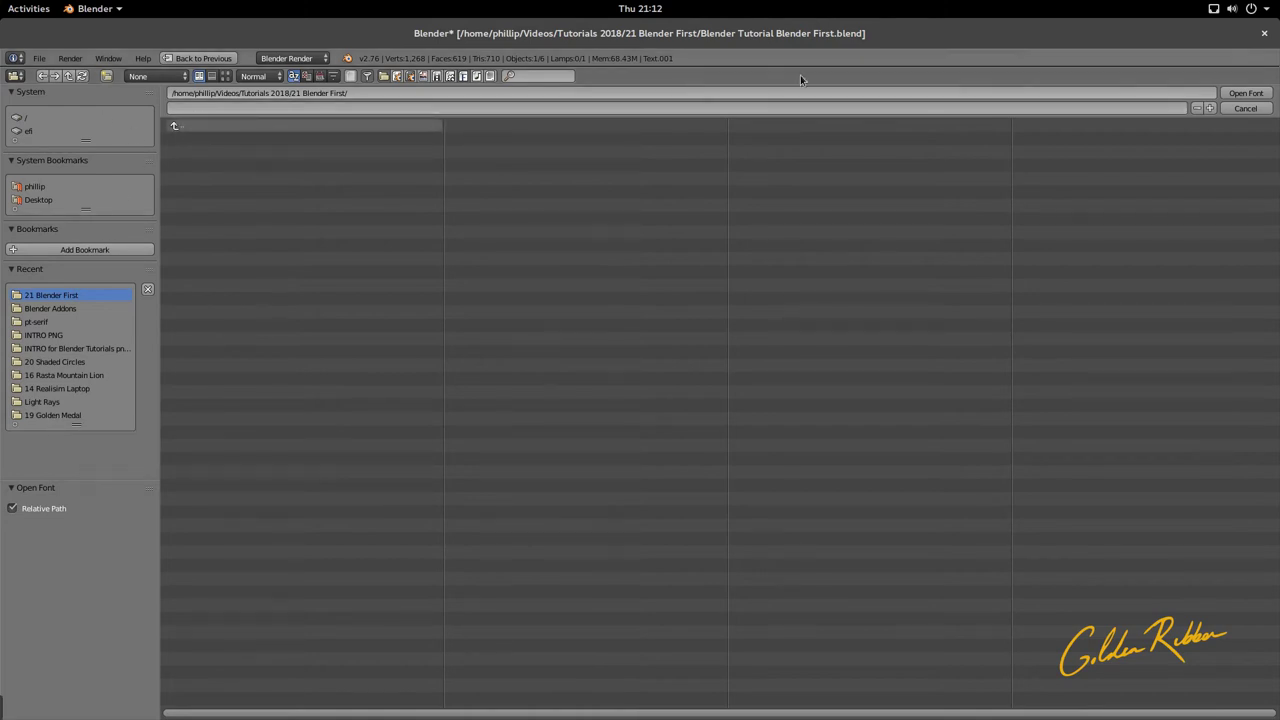
left_click(1246, 110)
left_click(1165, 486)
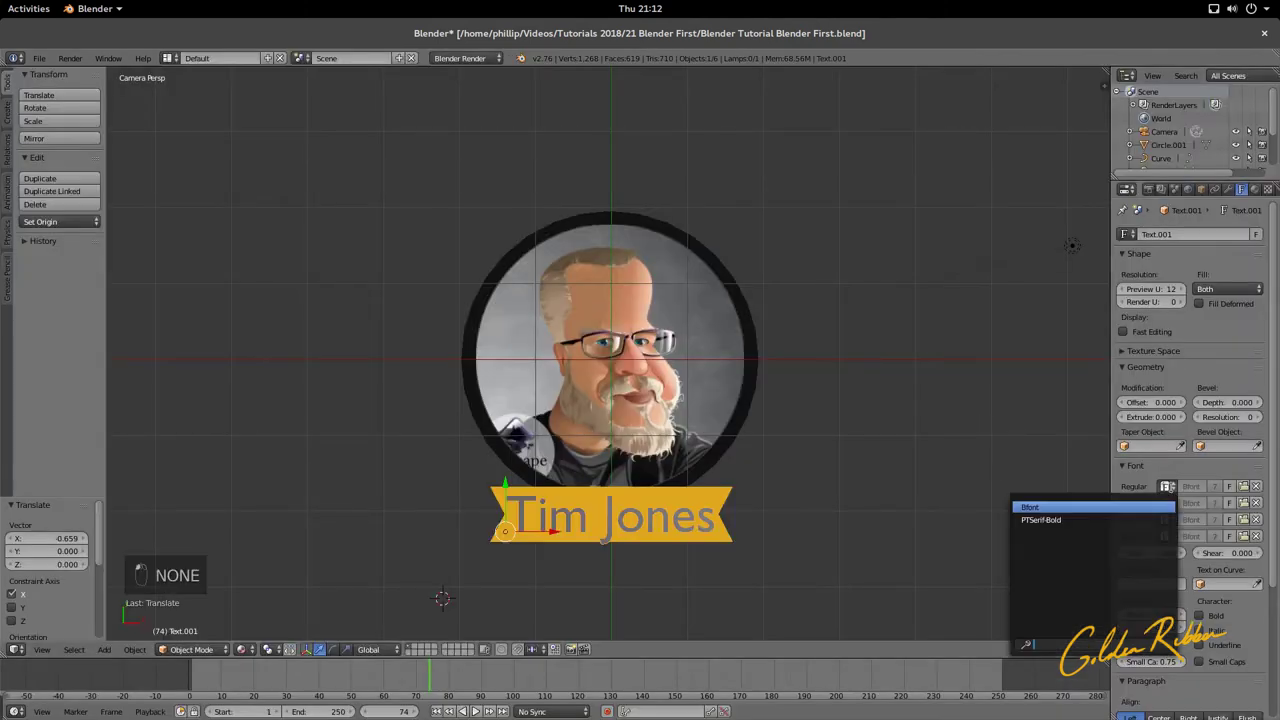
left_click(1128, 517)
Step: Scale the name text down slightly and centre it on the gold ribbon
left_click_drag(546, 531, 557, 528)
left_click_drag(516, 487, 518, 482)
key("s")
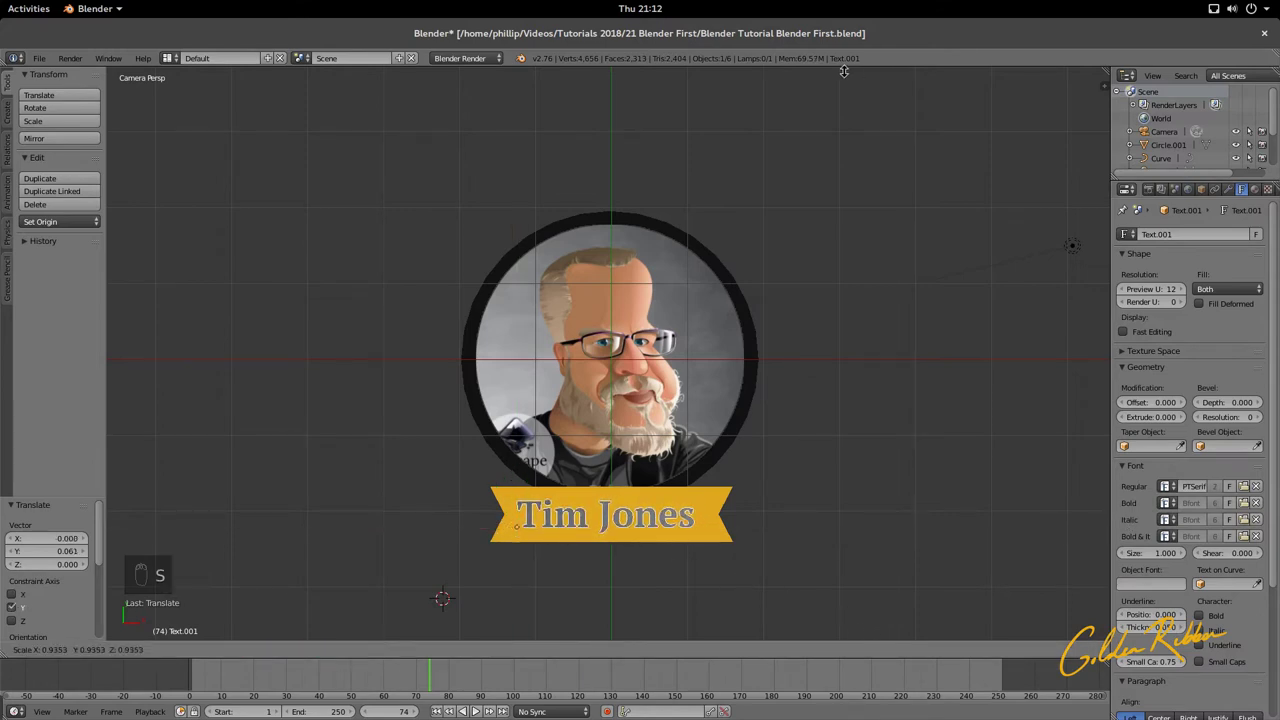
left_click(597, 574)
left_click_drag(563, 530, 579, 532)
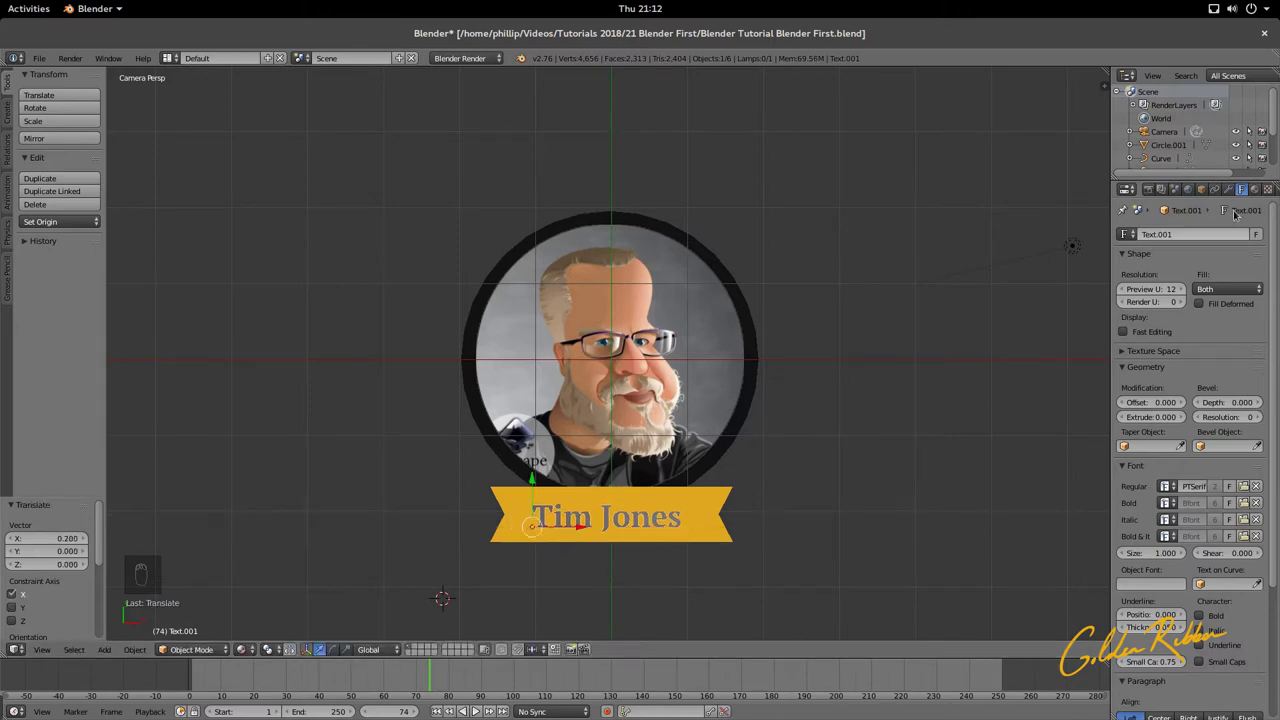
left_click(1255, 189)
left_click(1126, 277)
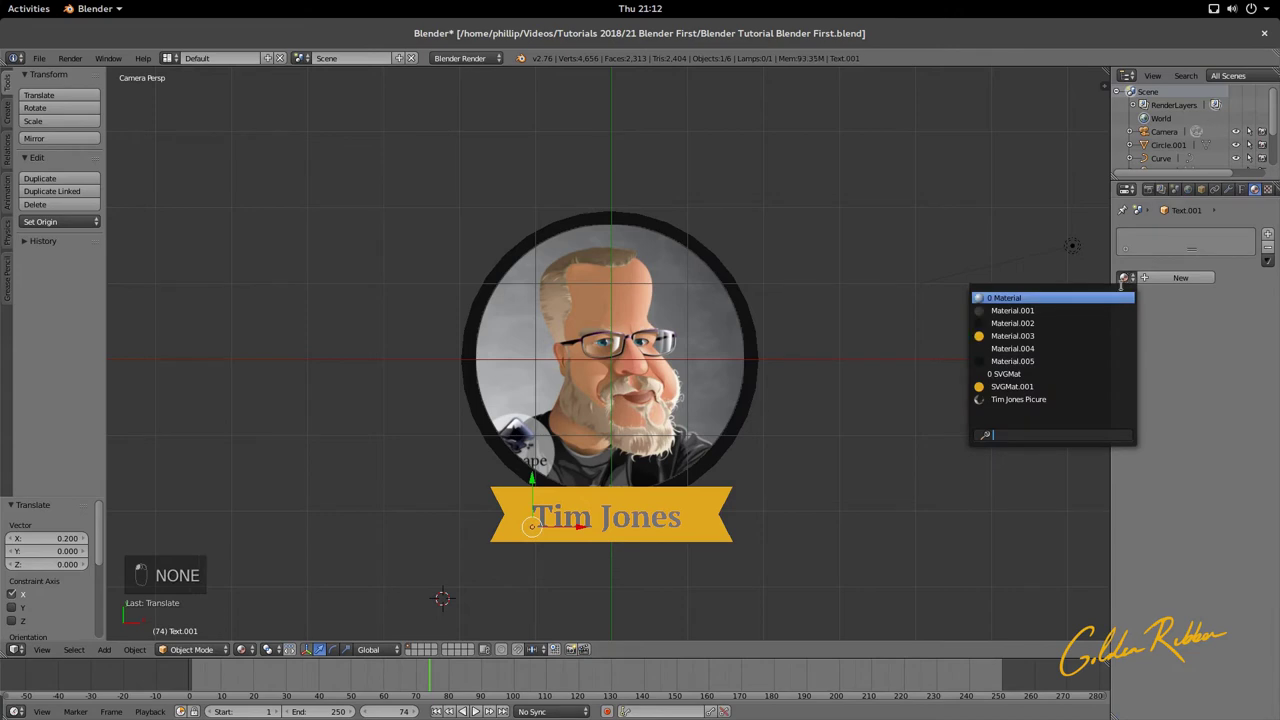
Step: Assign Material.004 to the name text and raise it along Z just above the ribbon
left_click(1071, 348)
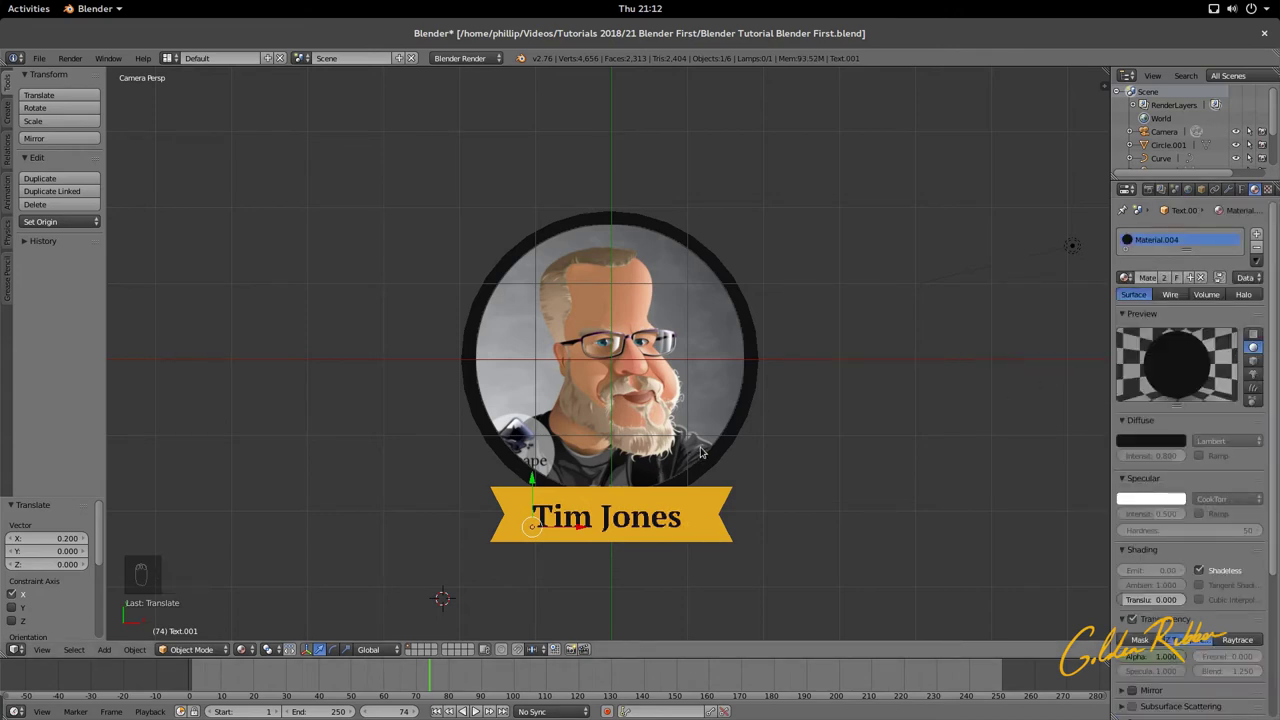
left_click_drag(533, 485, 582, 525)
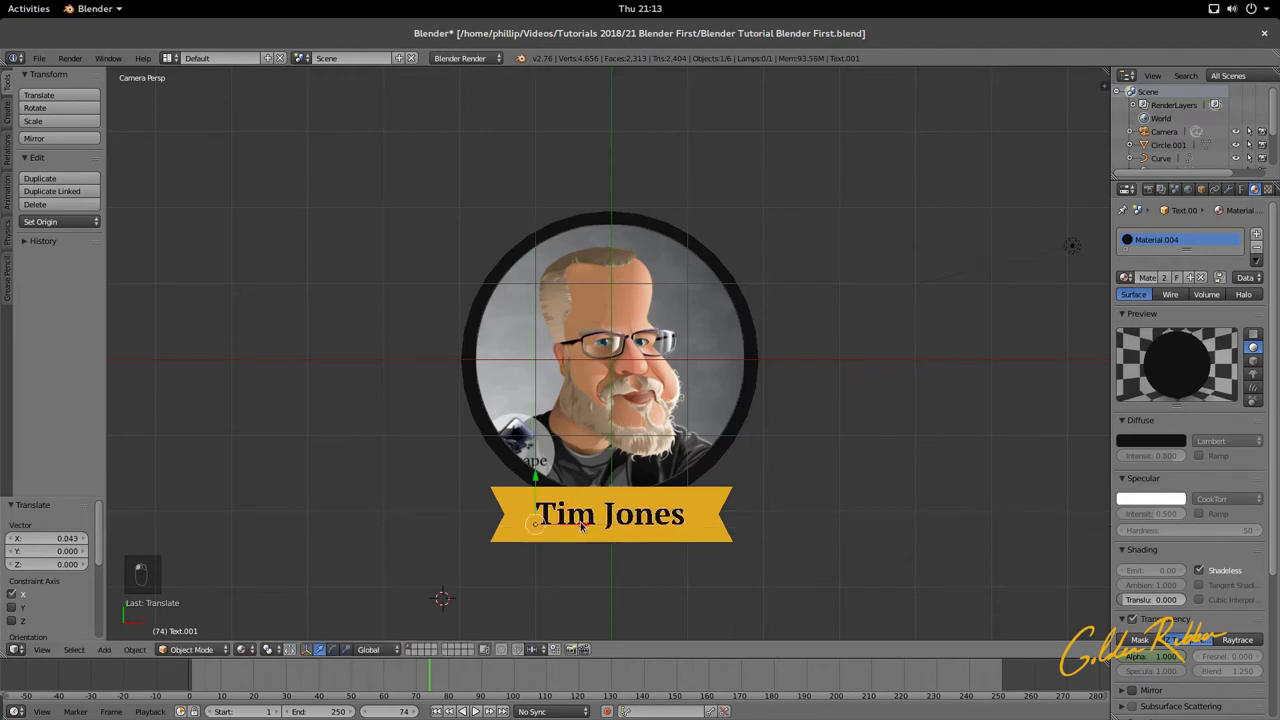
scroll(652, 525, "down", 3)
scroll(649, 449, "up", 3)
scroll(502, 287, "down", 3)
middle_click_drag(569, 369, 448, 275)
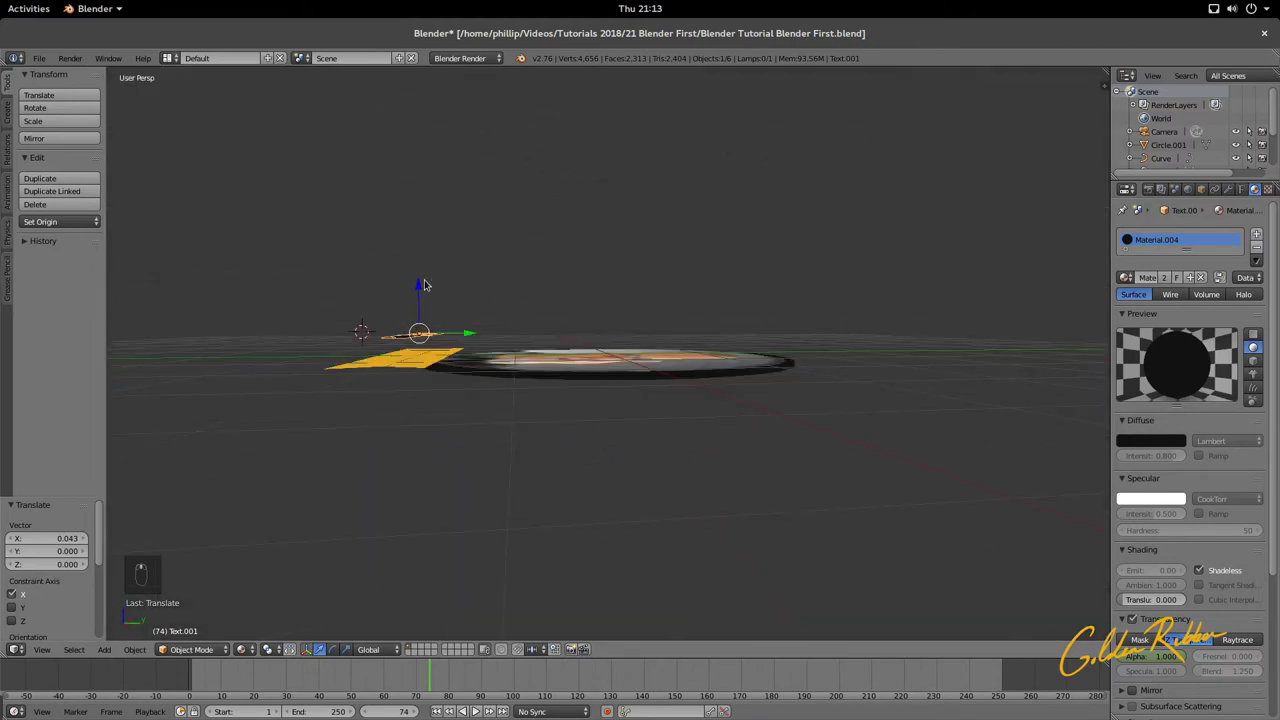
left_click_drag(424, 285, 421, 300)
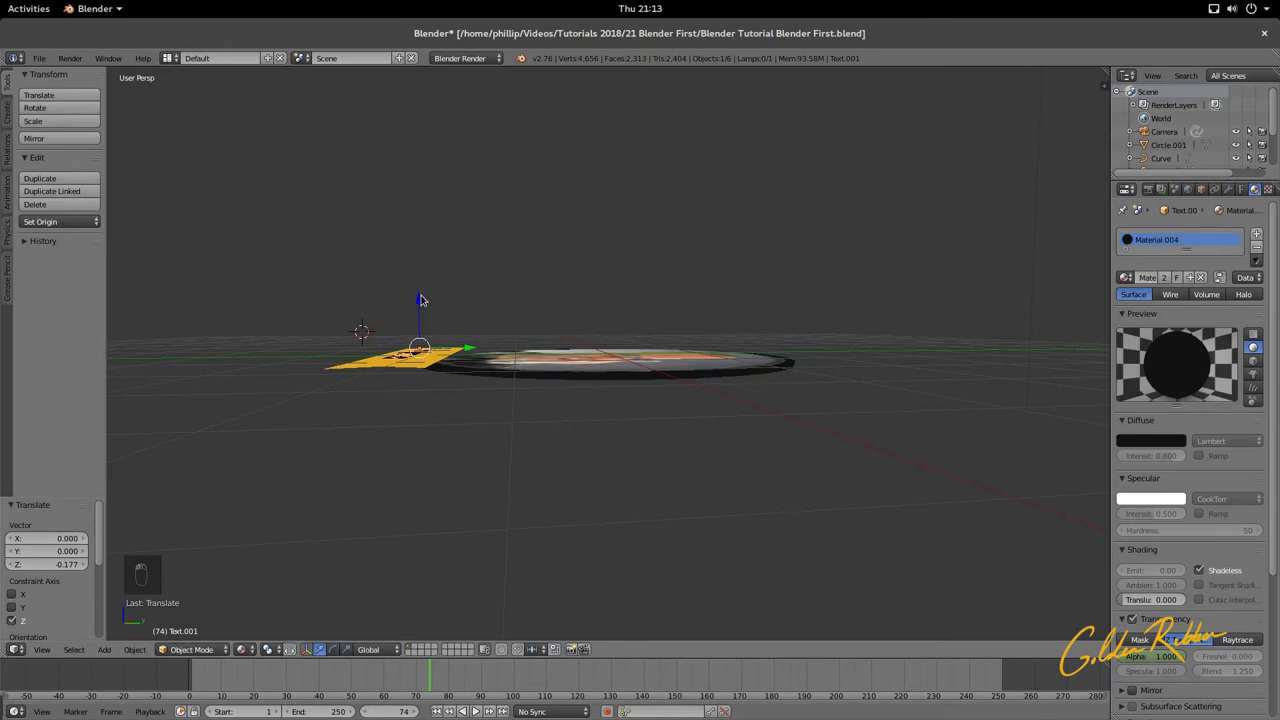
Step: Return to the camera's front view and save the file
key("KP_0")
key("ctrl+s")
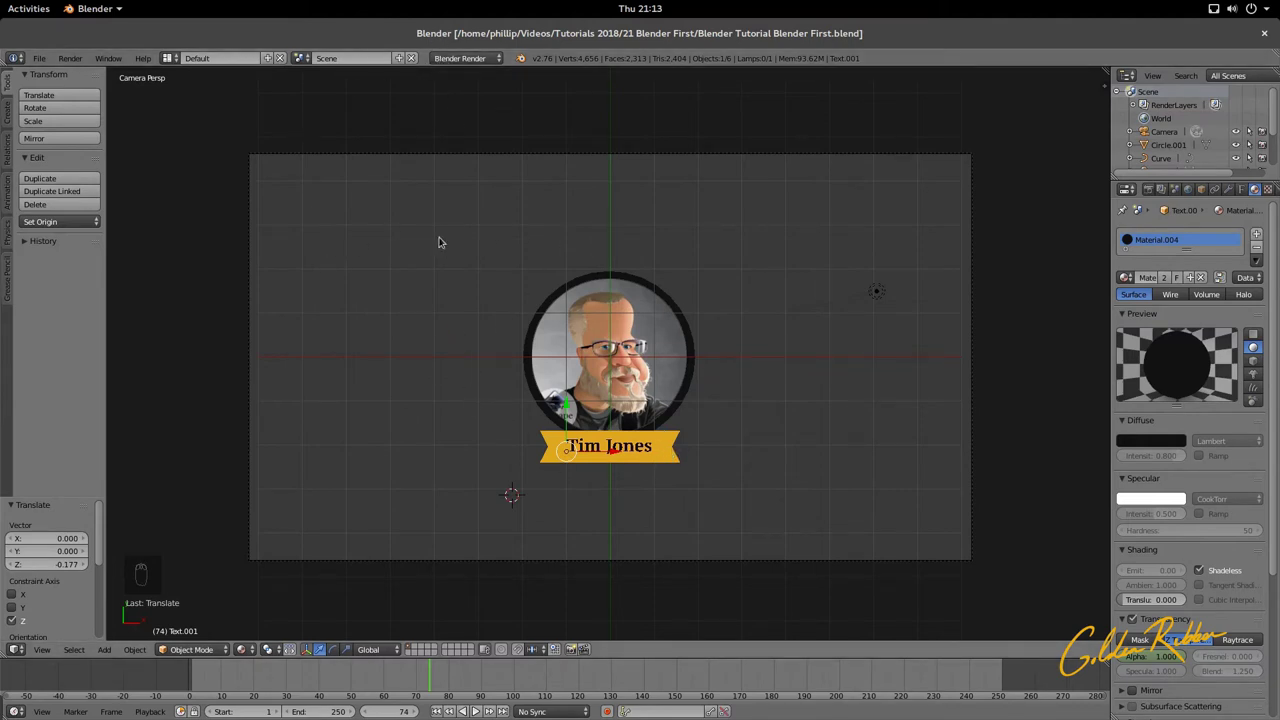
left_click(302, 57)
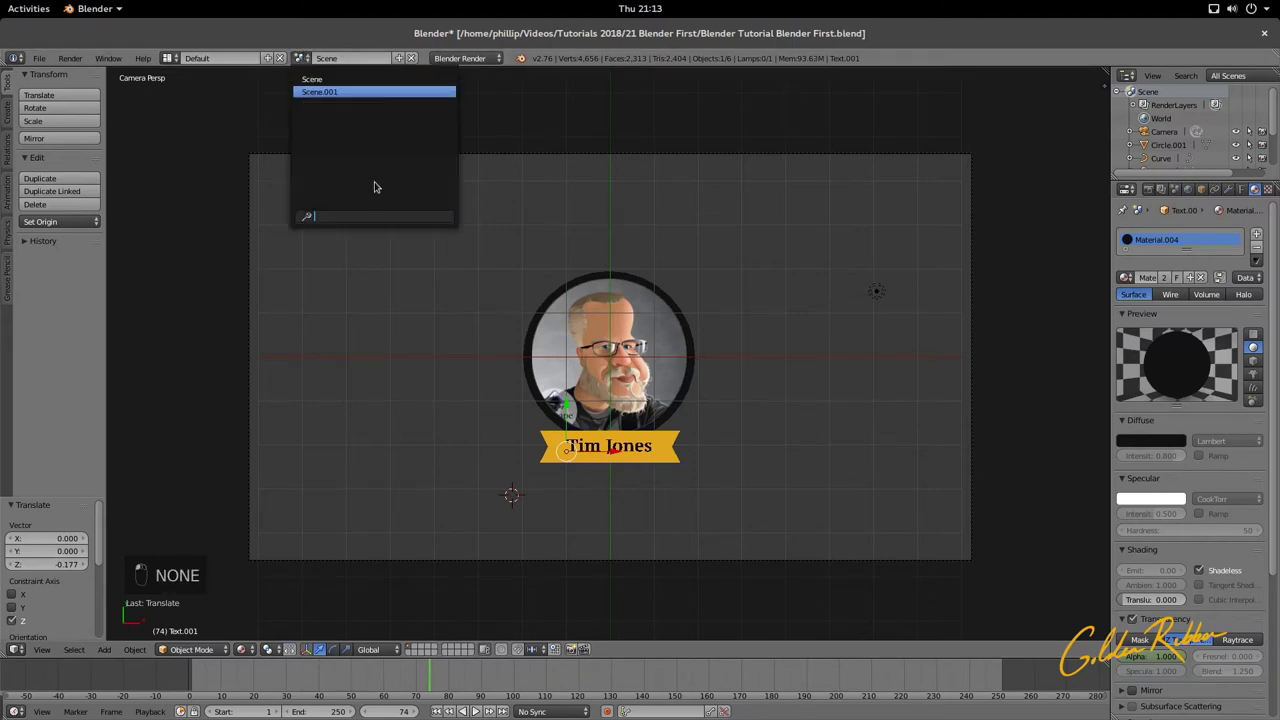
key("Return")
key("alt+a")
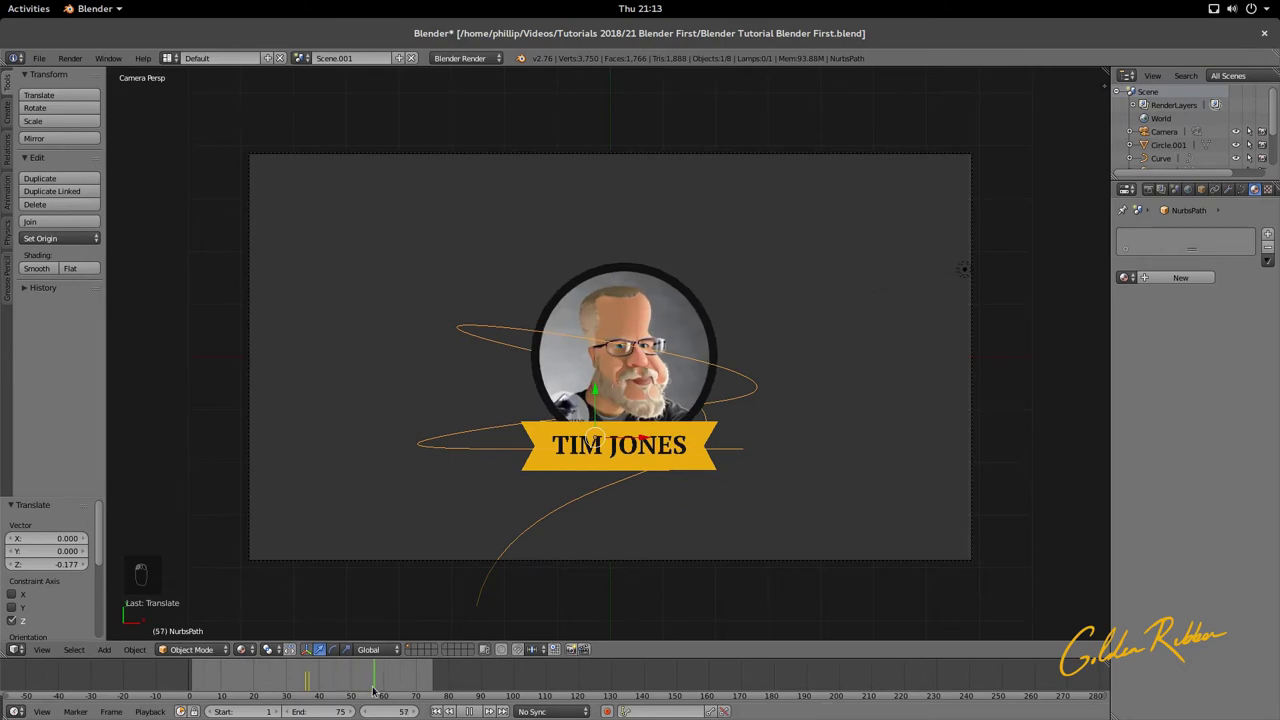
left_click_drag(341, 686, 286, 690)
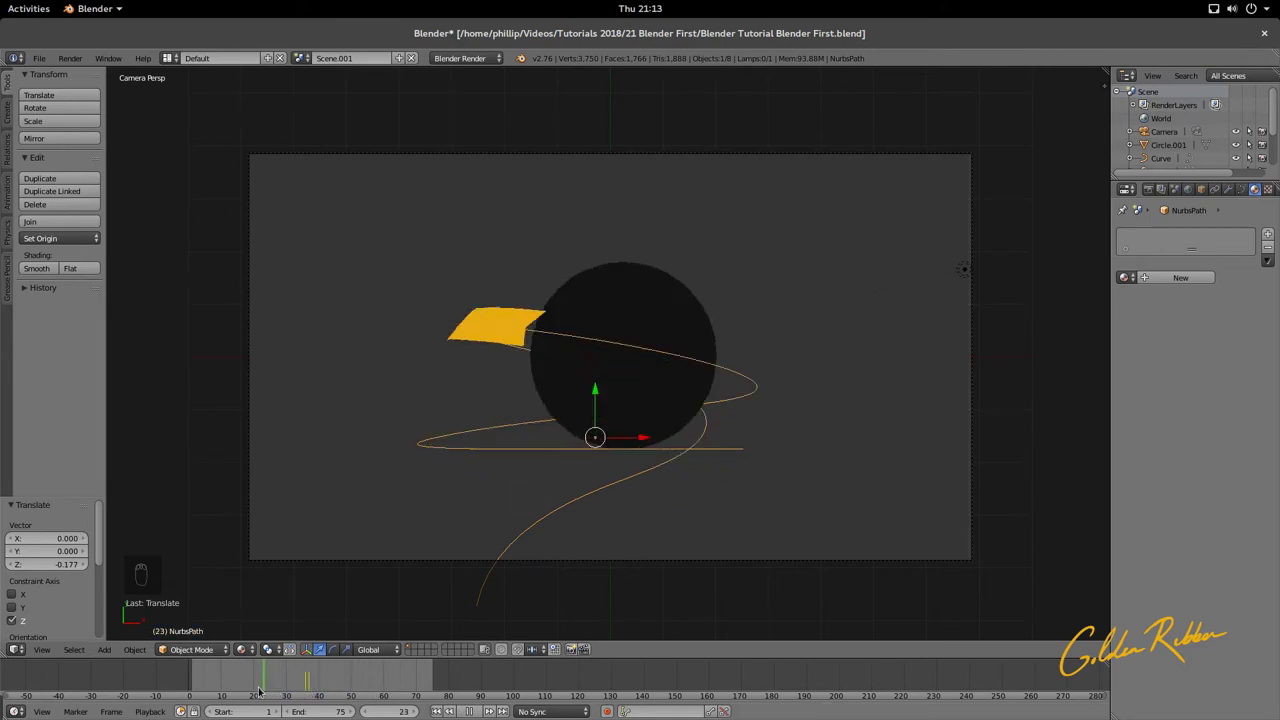
key("alt+a")
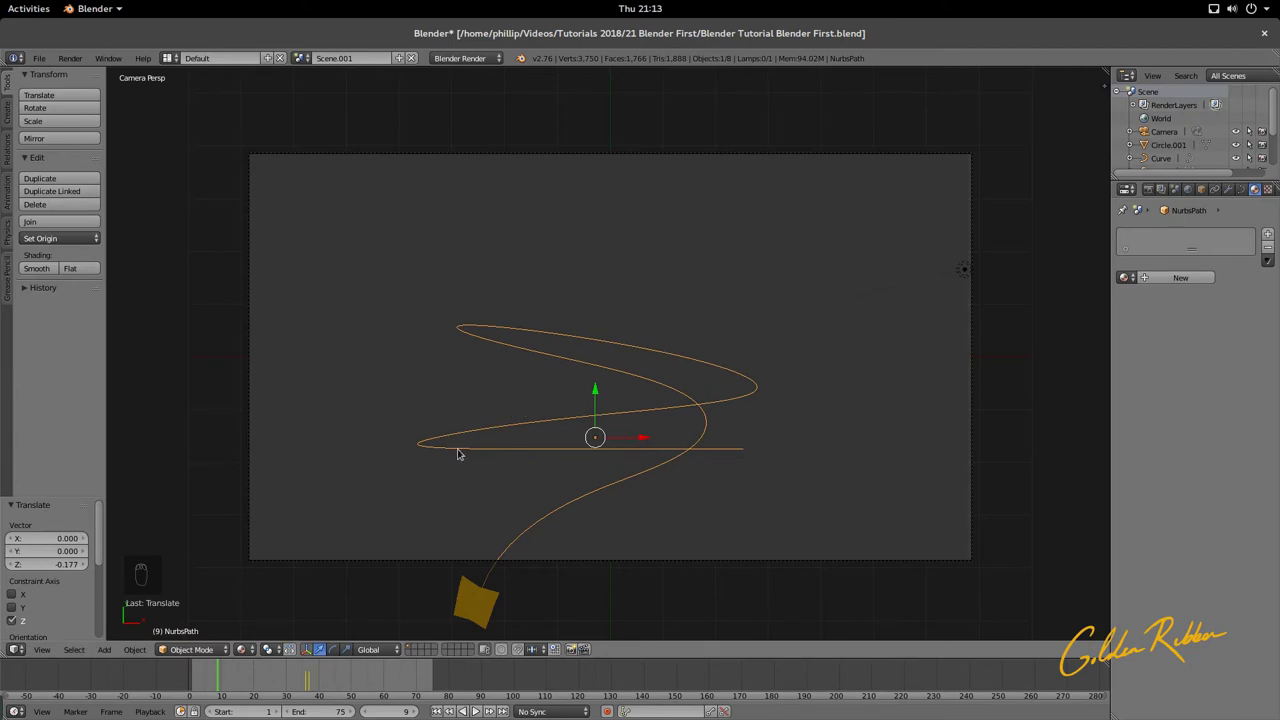
middle_click_drag(743, 459, 493, 255)
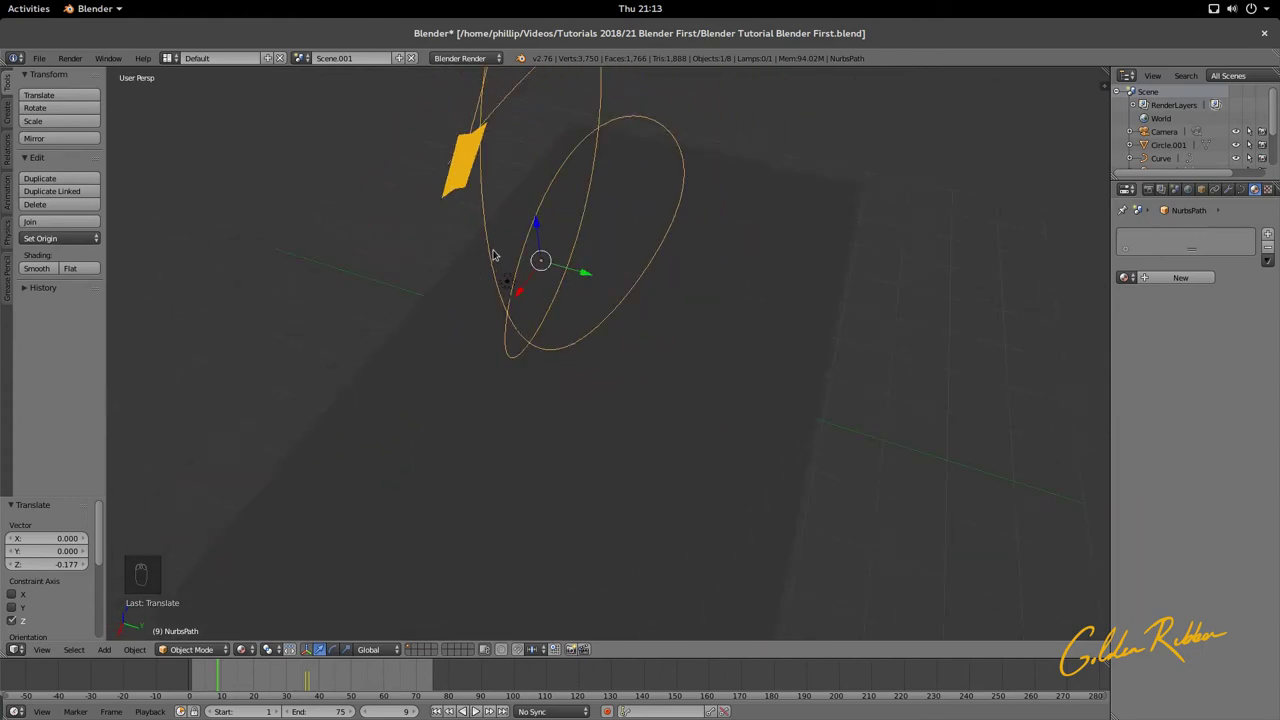
key("KP_0")
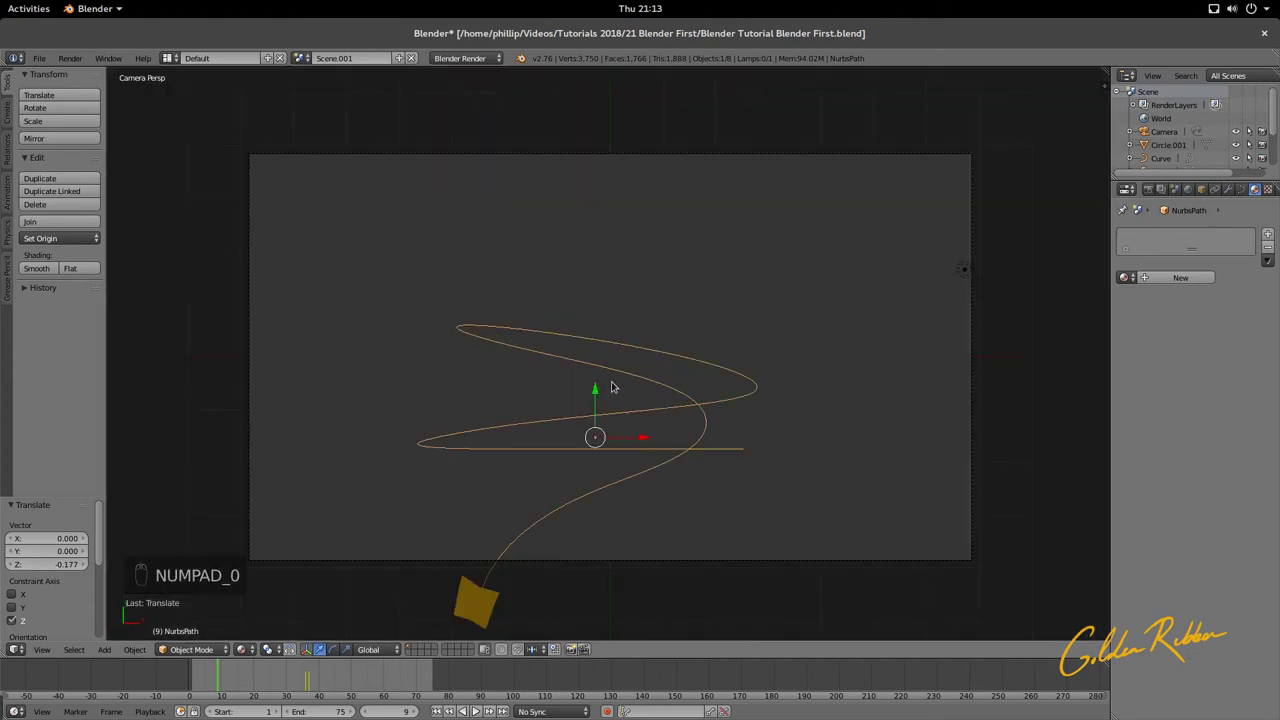
middle_click_drag(613, 387, 734, 305)
middle_click_drag(676, 293, 592, 301)
key("KP_0")
left_click(301, 58)
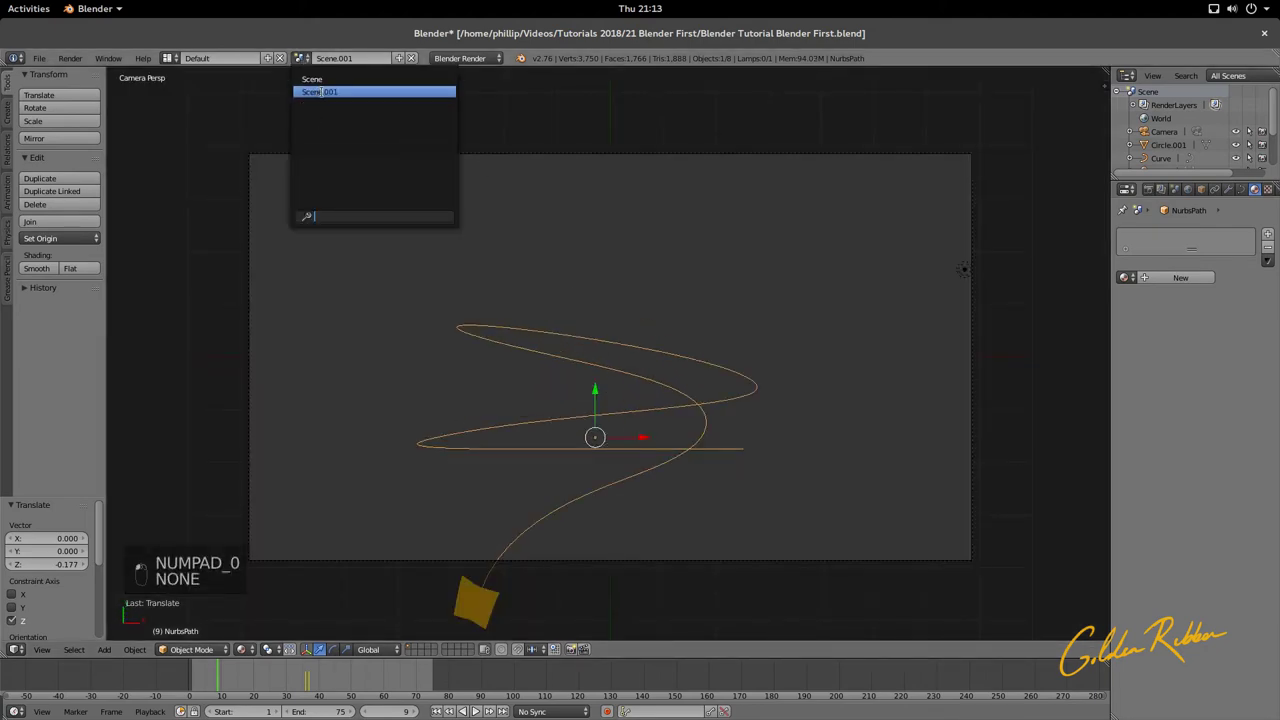
left_click(320, 80)
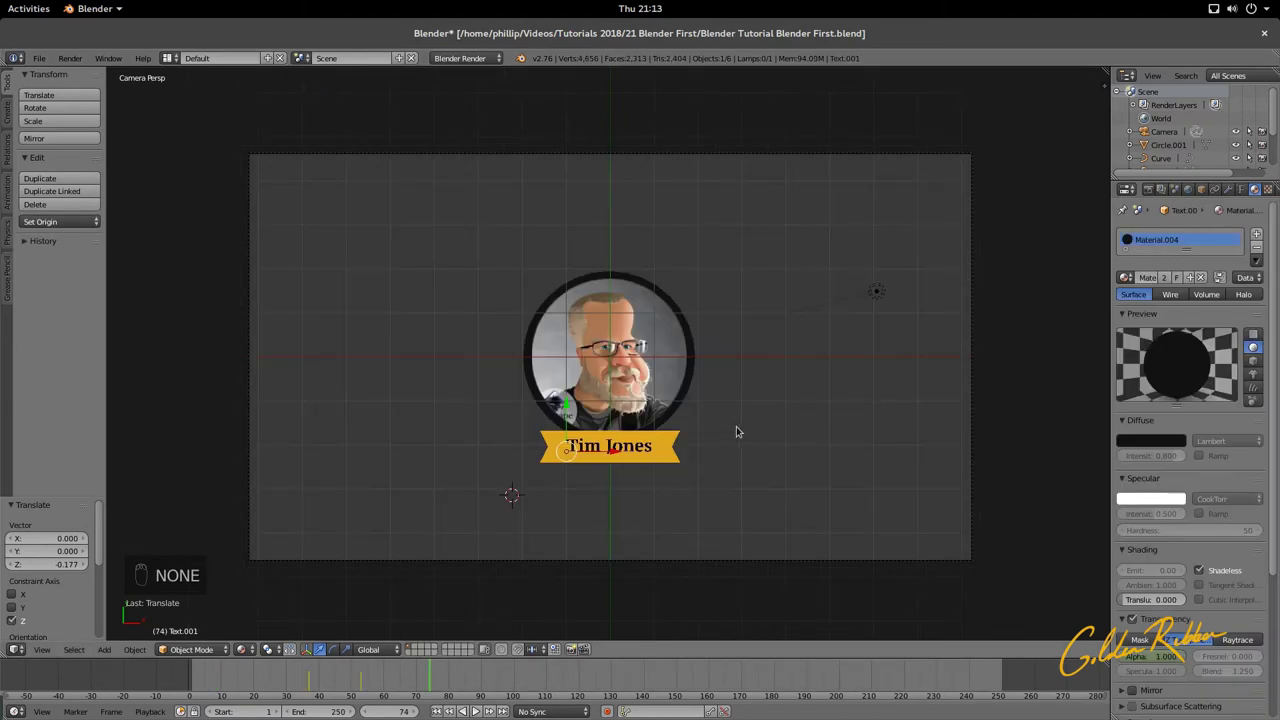
Step: Add a new path curve to the badge scene
middle_click_drag(736, 432, 693, 369)
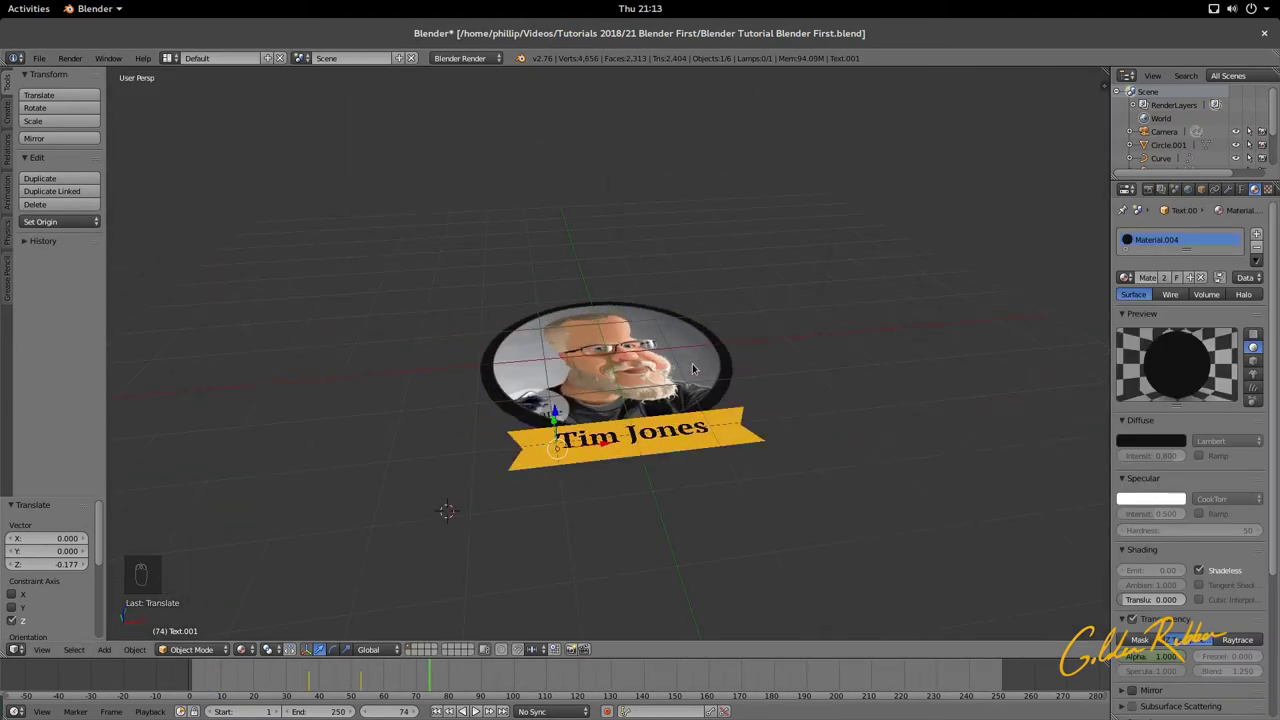
key("KP_0")
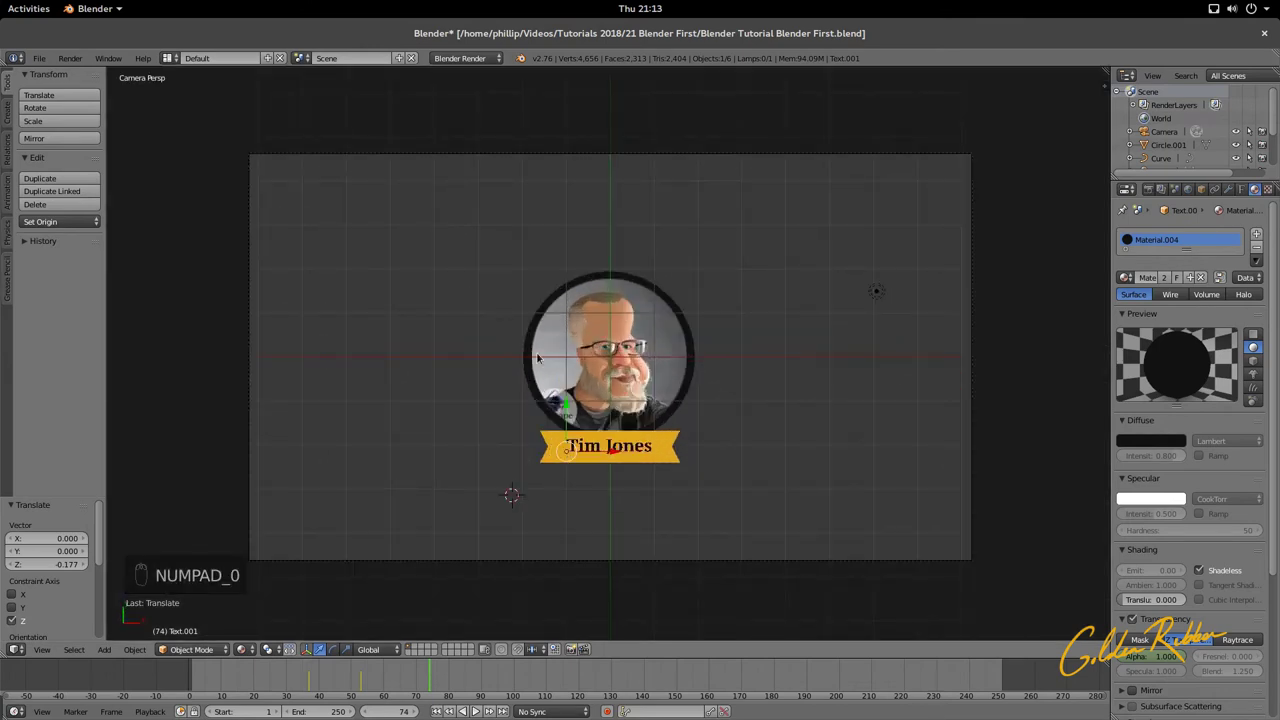
key("shift+a")
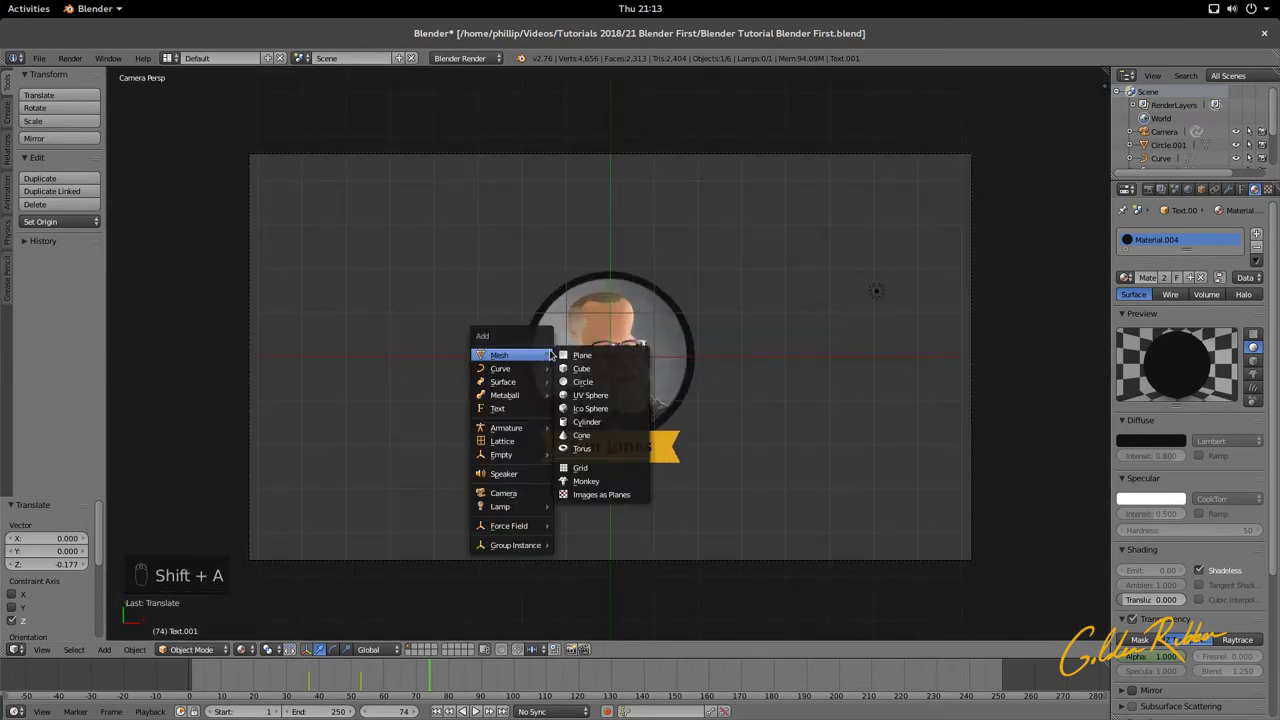
mouse_move(531, 371)
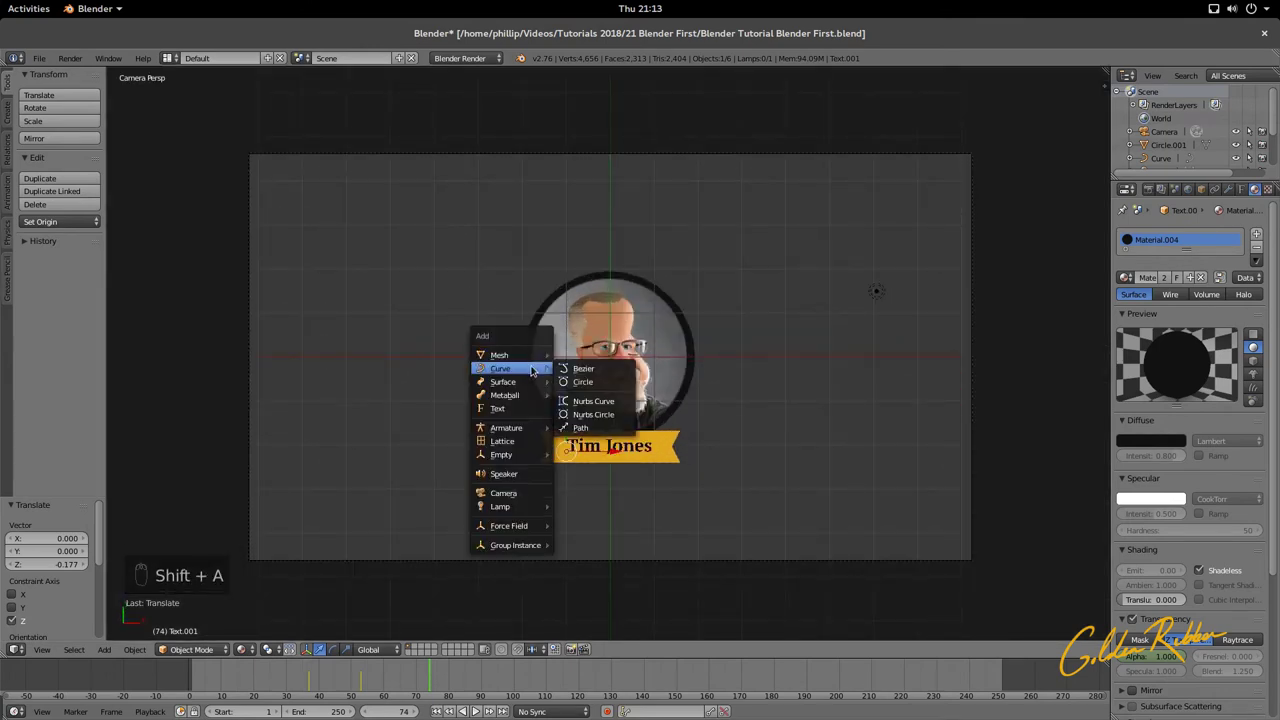
left_click(580, 427)
middle_click_drag(595, 430, 575, 509)
scroll(575, 509, "up", 3)
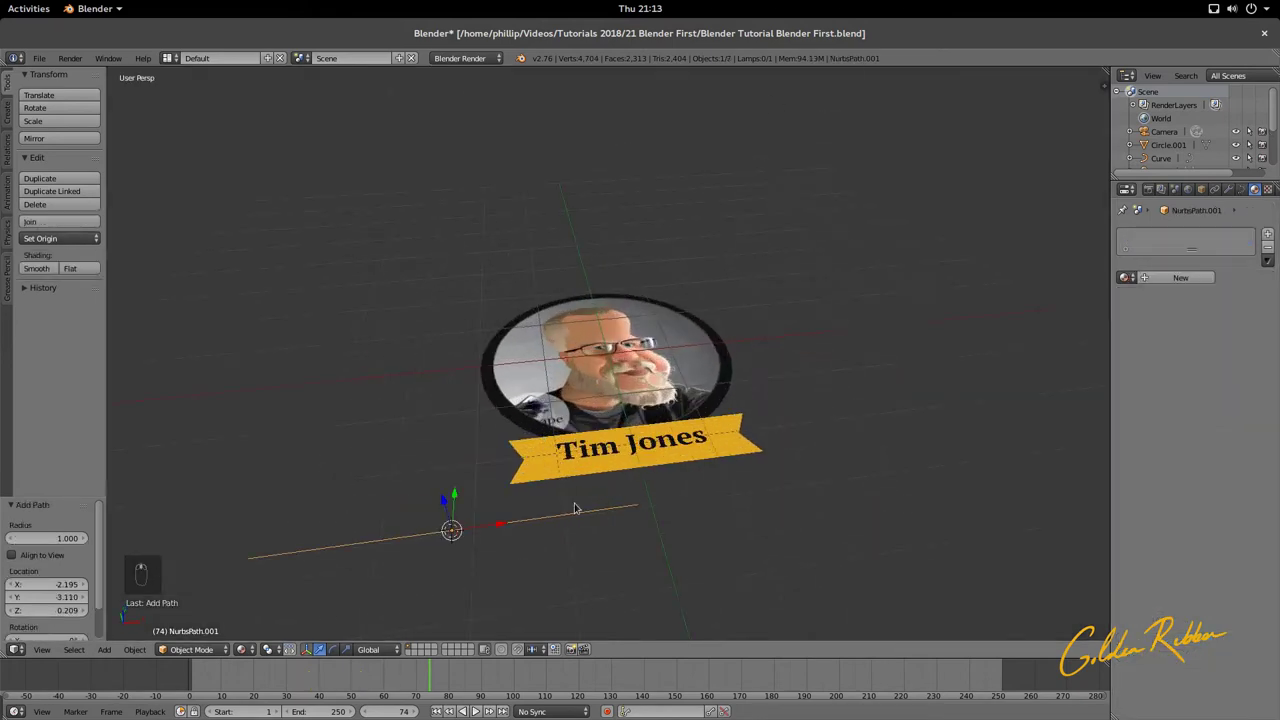
Step: Move the new path along X, then raise it along Z
key("g")
key("x")
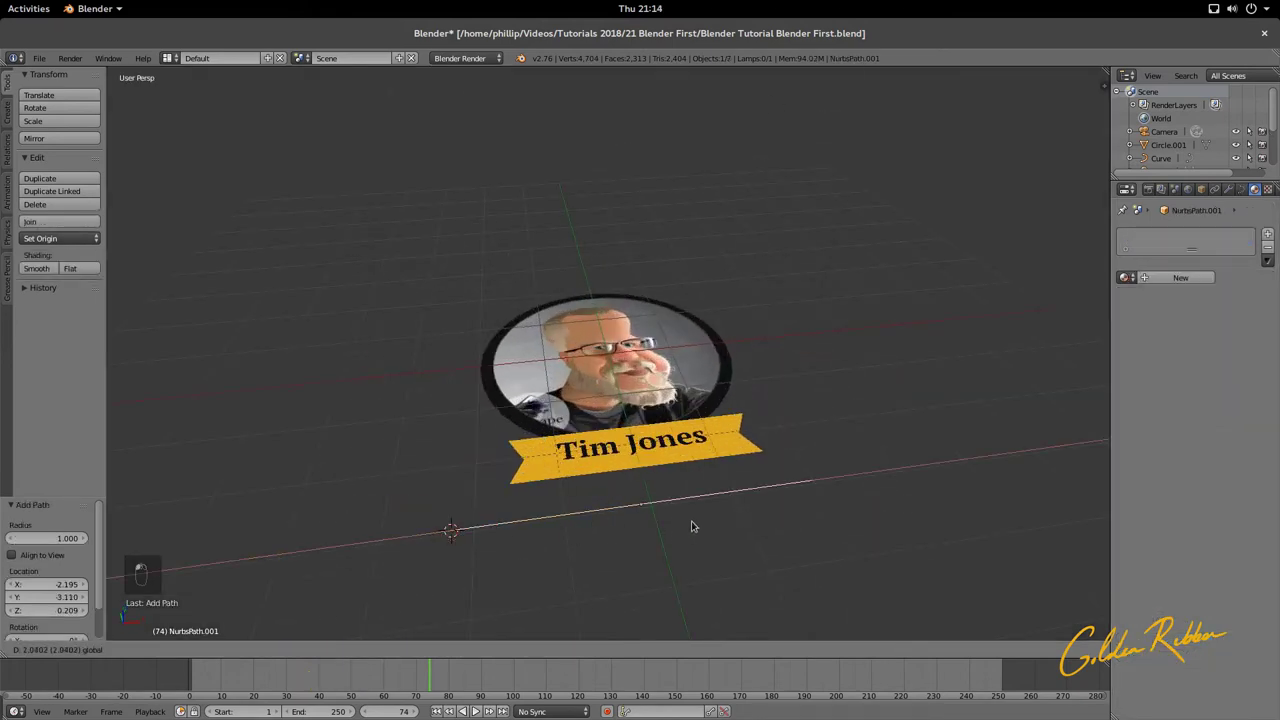
left_click(668, 492)
key("g")
key("z")
left_click(698, 503)
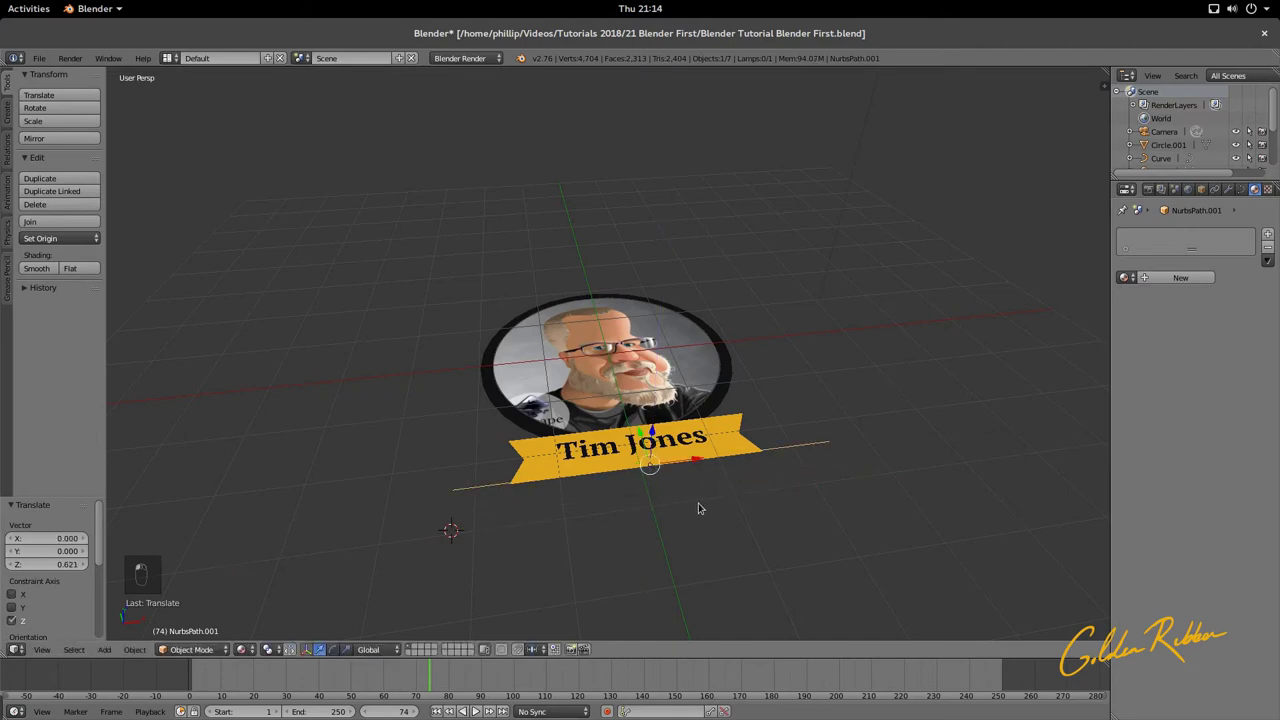
Step: Shift the path along Y and lower it 0.476 on Z over the portrait
middle_click_drag(698, 503, 545, 482)
key("g")
key("y")
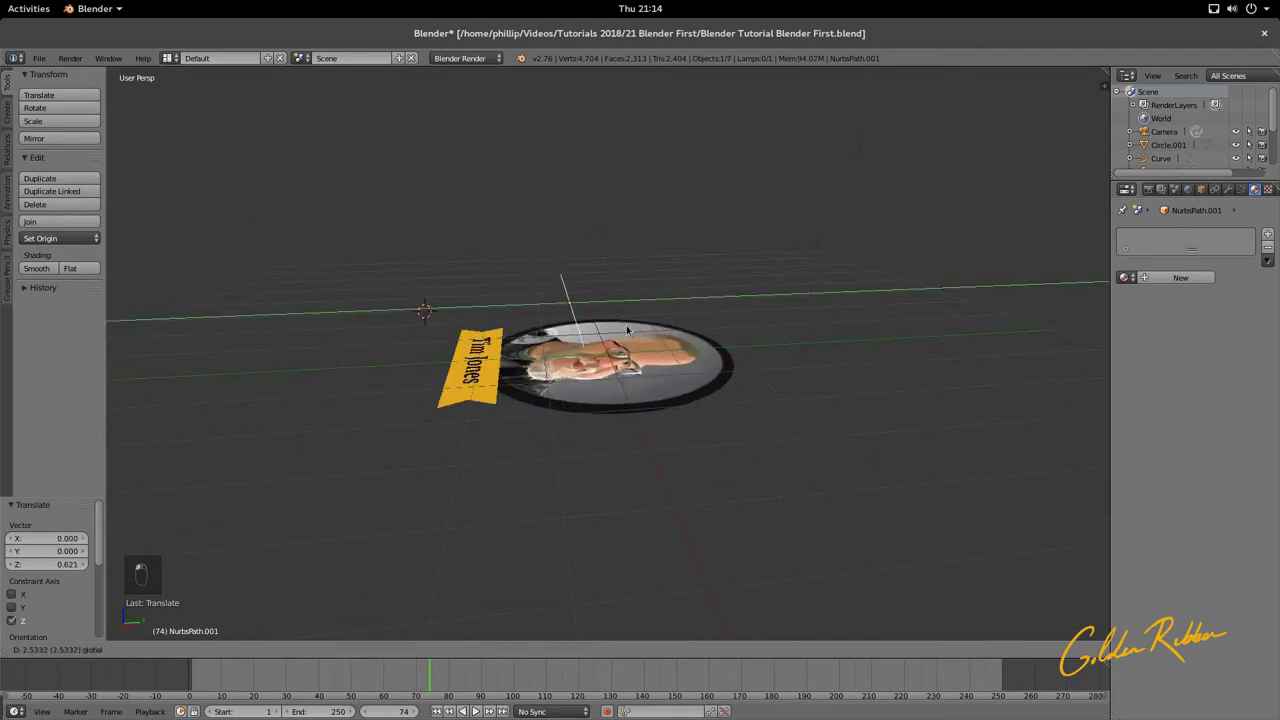
left_click(622, 328)
middle_click_drag(622, 328, 864, 378)
scroll(634, 291, "up", 2)
key("g")
key("z")
left_click(625, 288)
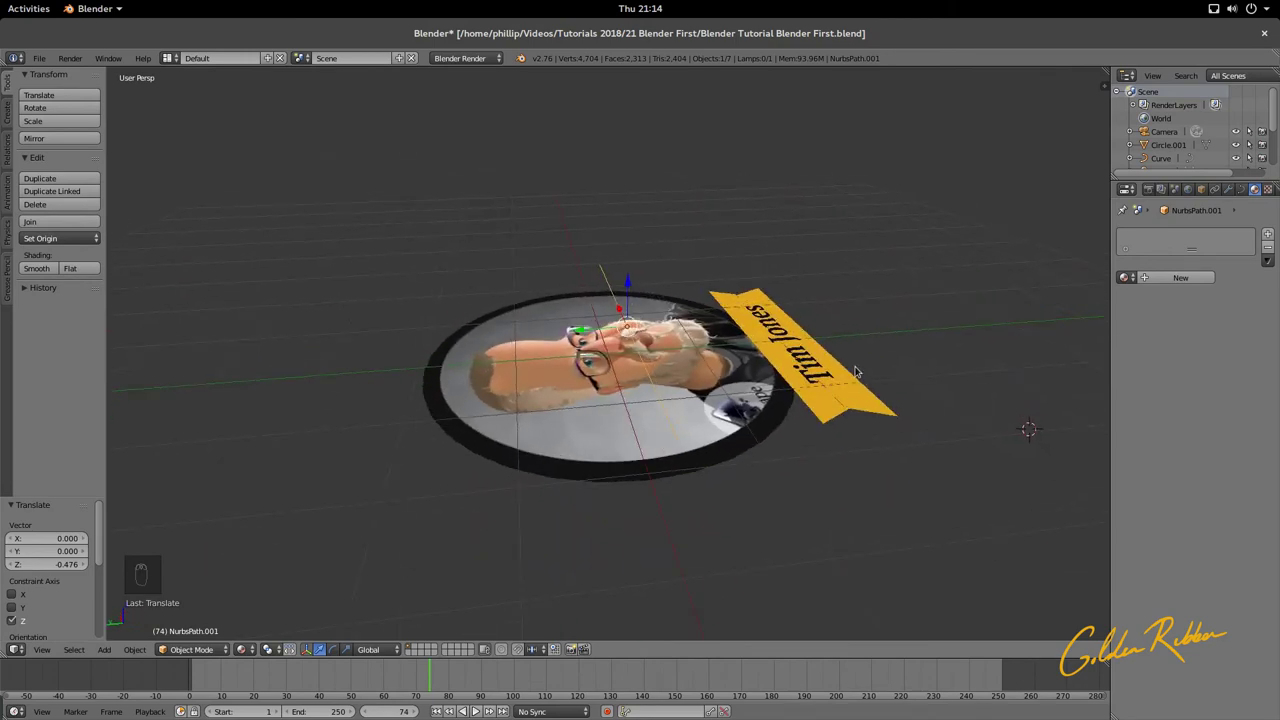
middle_click_drag(704, 355, 538, 347)
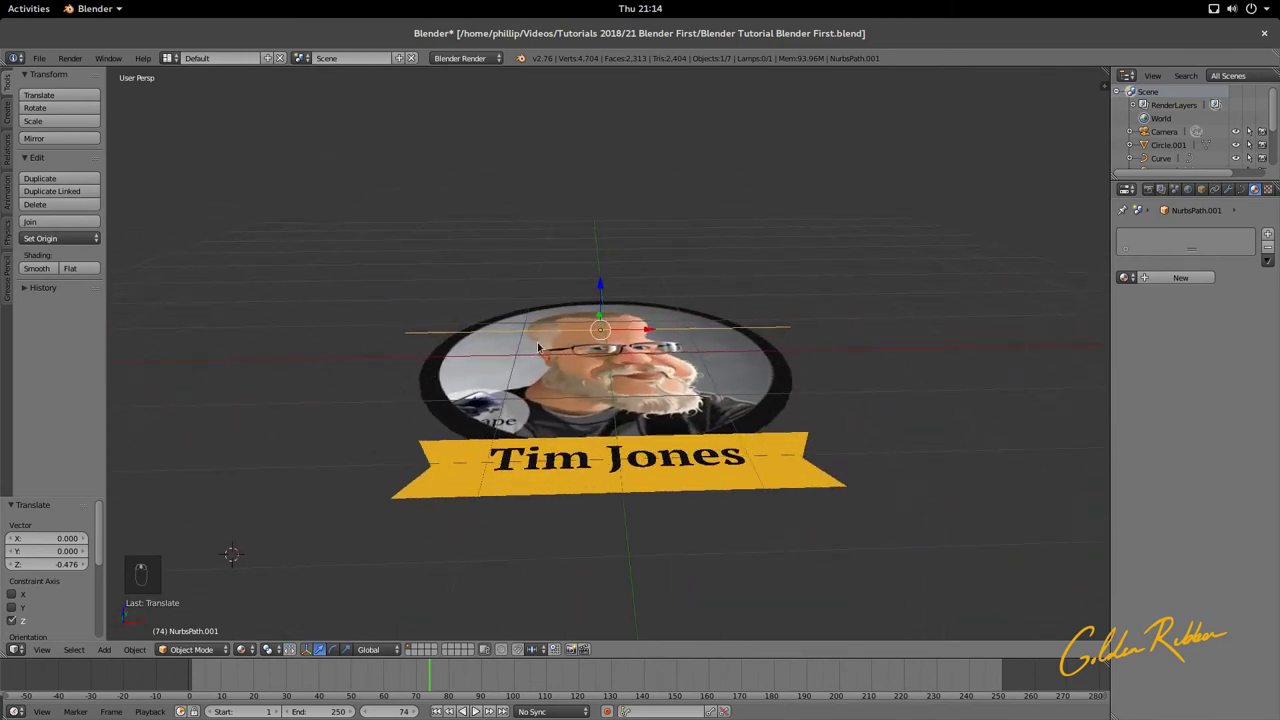
Step: Enter Edit Mode on the path and orbit to a side view of the badge
key("Tab")
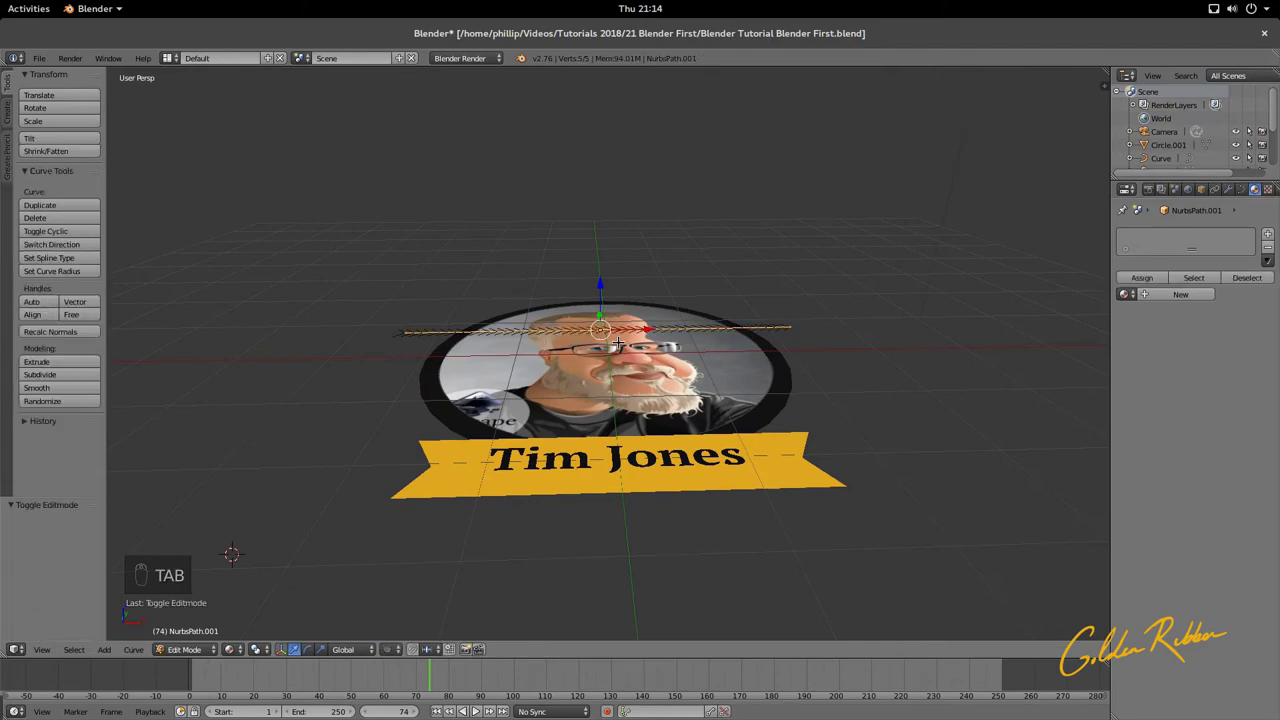
scroll(618, 343, "up", 3)
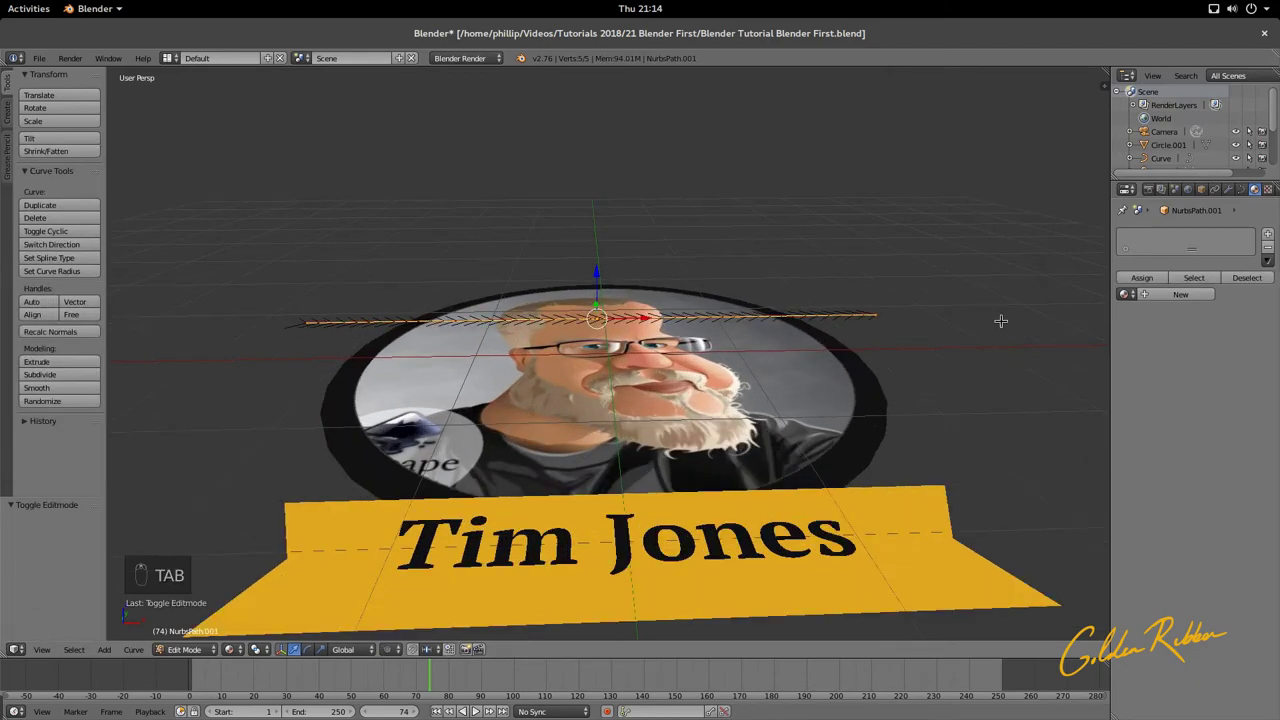
middle_click_drag(1001, 320, 736, 360)
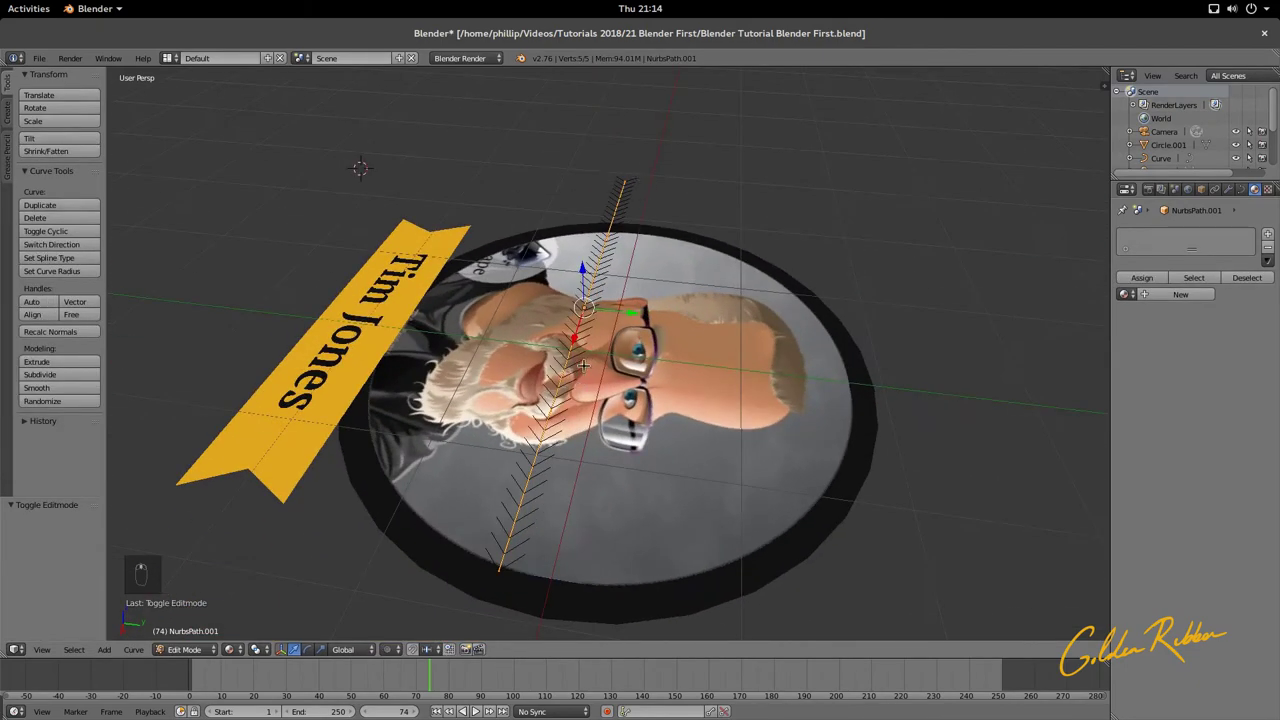
middle_click_drag(583, 366, 771, 343)
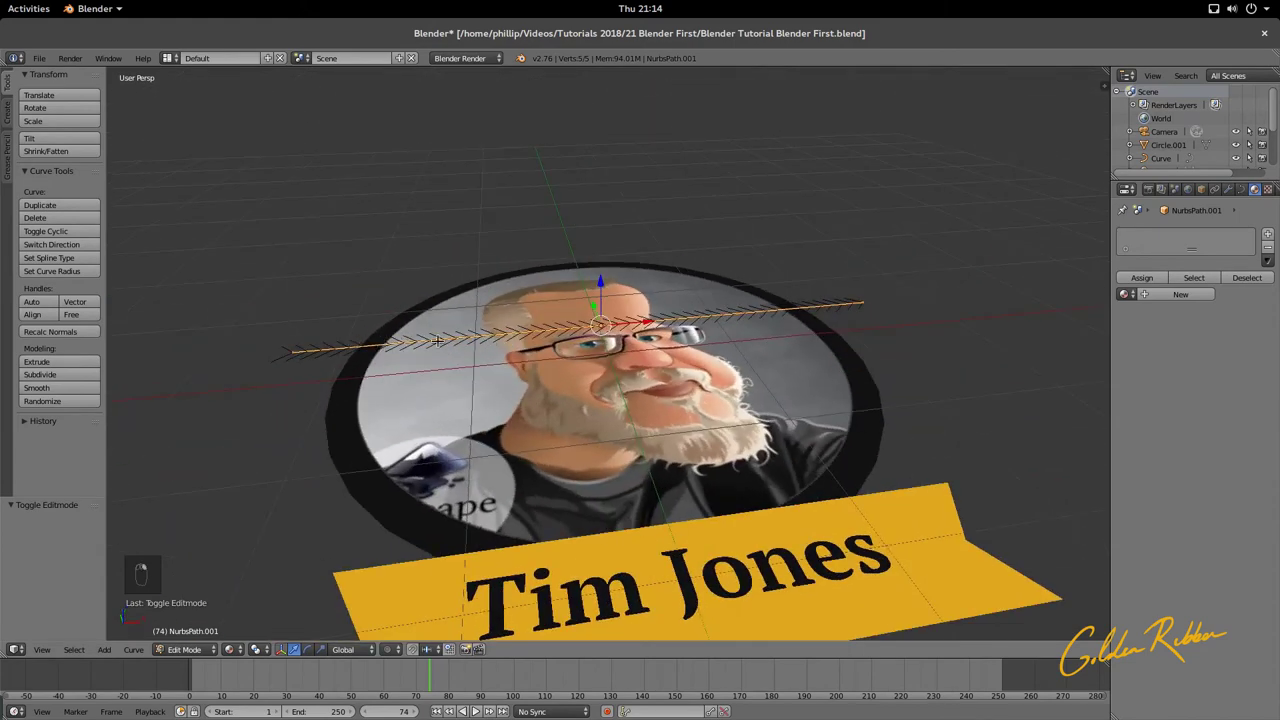
middle_click_drag(437, 341, 607, 333)
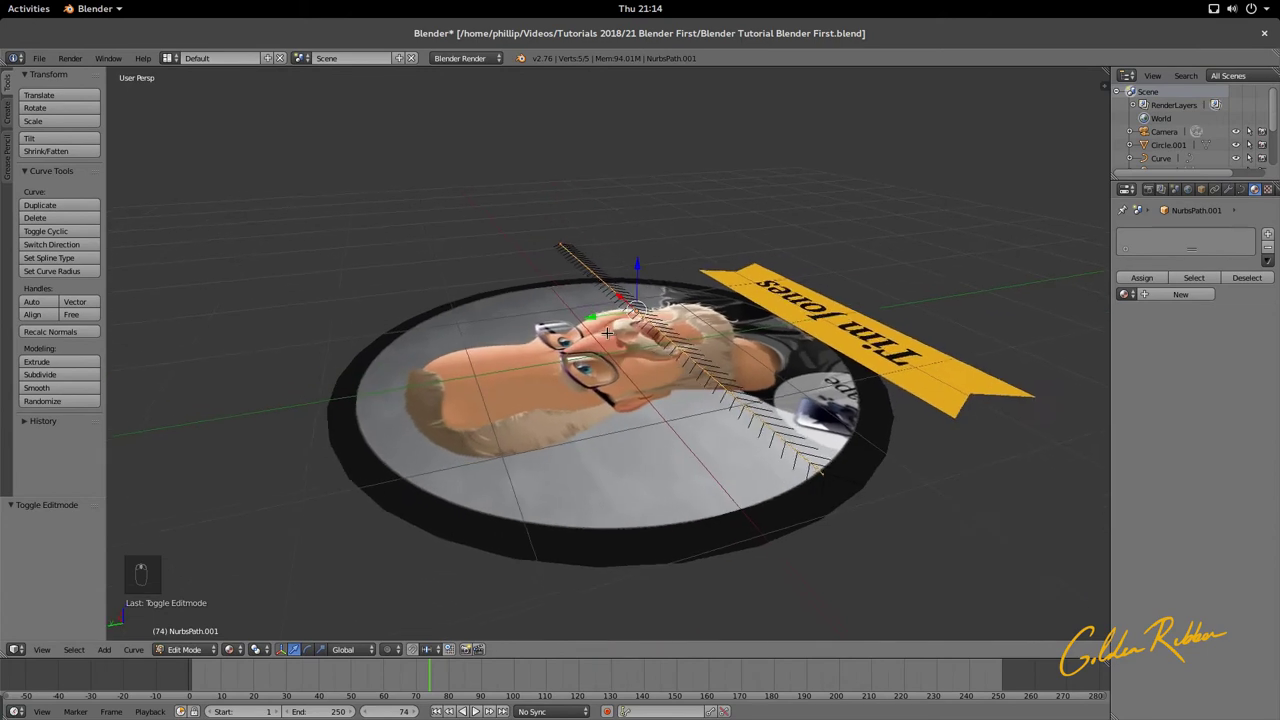
Step: Raise a middle path point vertically to Z 1.222
right_click(706, 372)
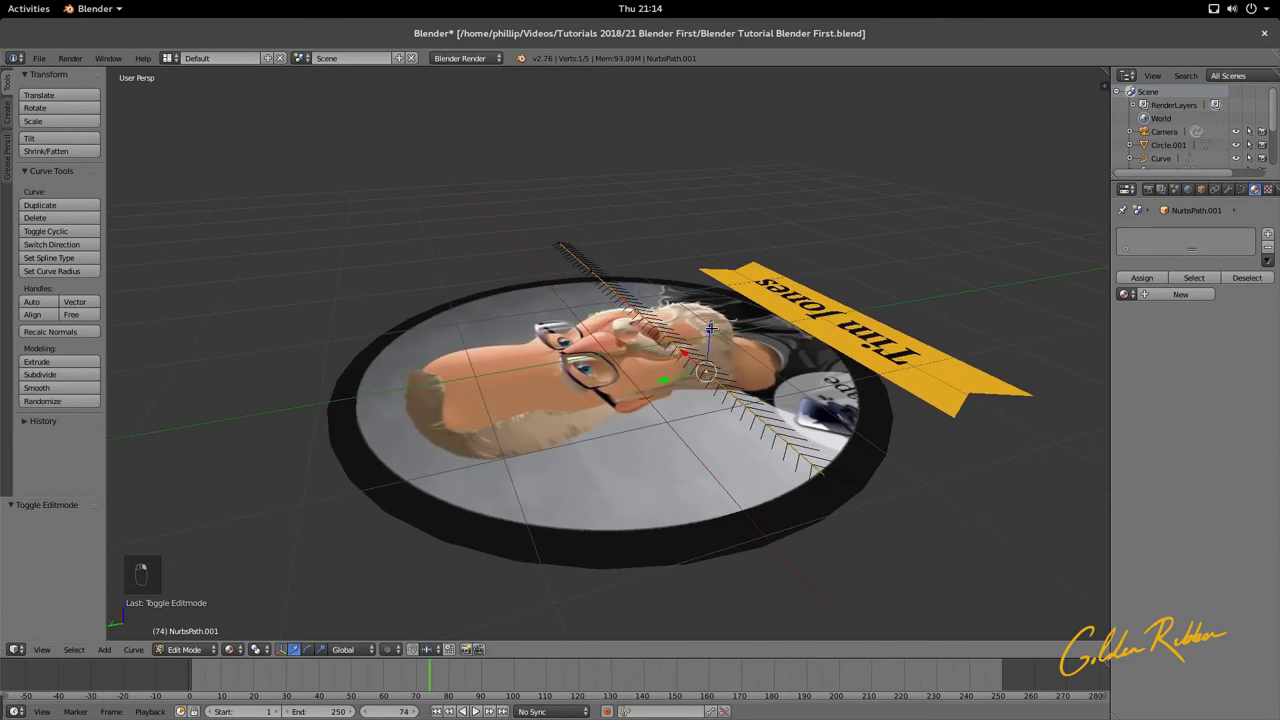
key("g")
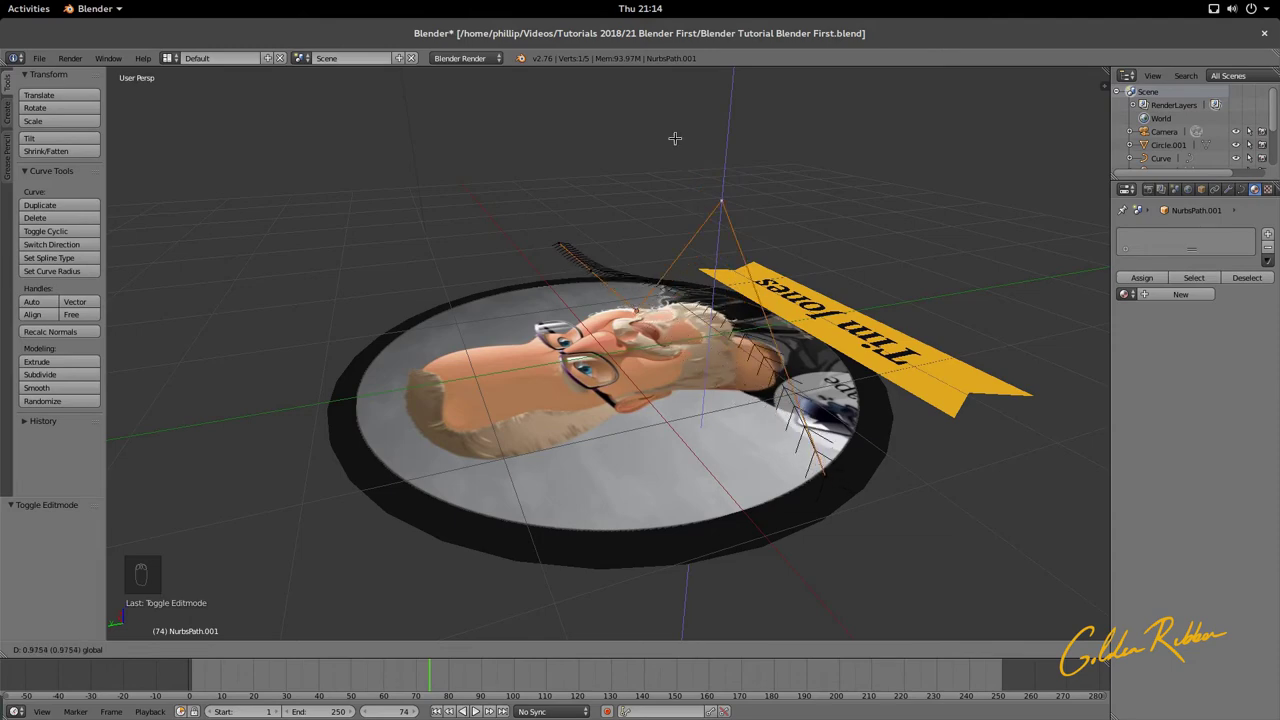
key("z")
left_click(806, 183)
middle_click_drag(806, 183, 654, 207)
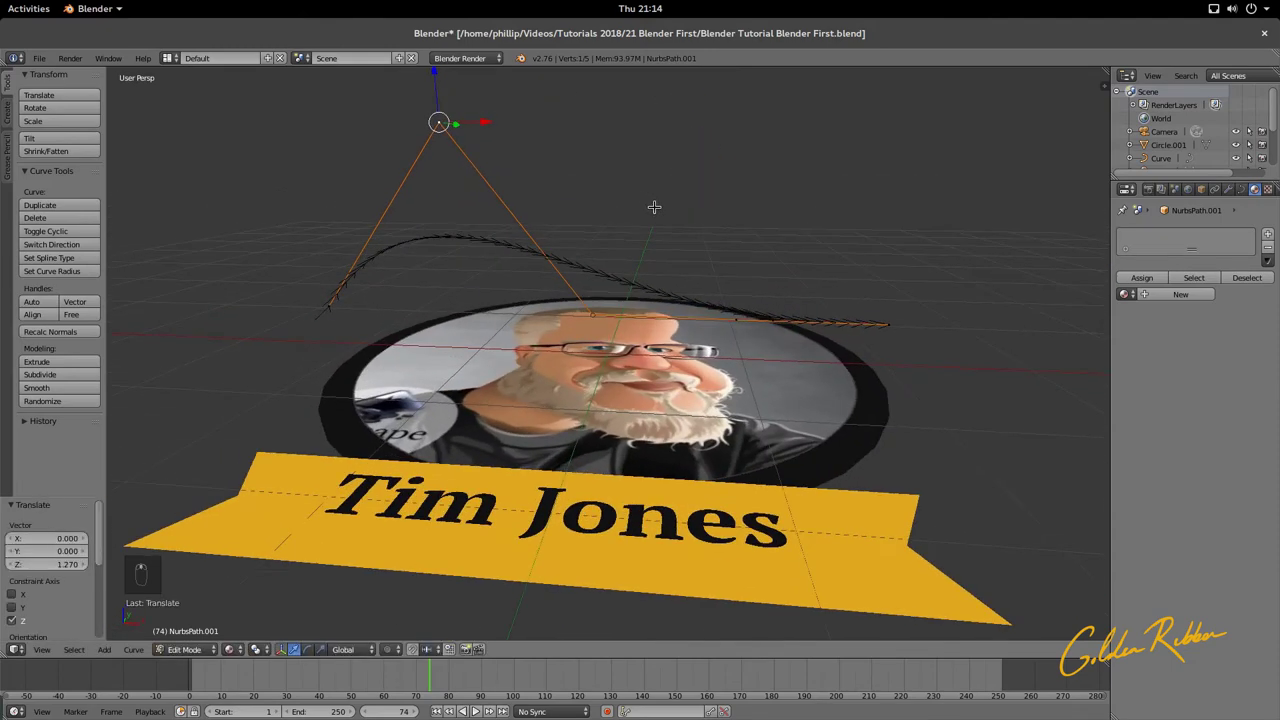
key("ctrl+z")
middle_click_drag(627, 313, 750, 334)
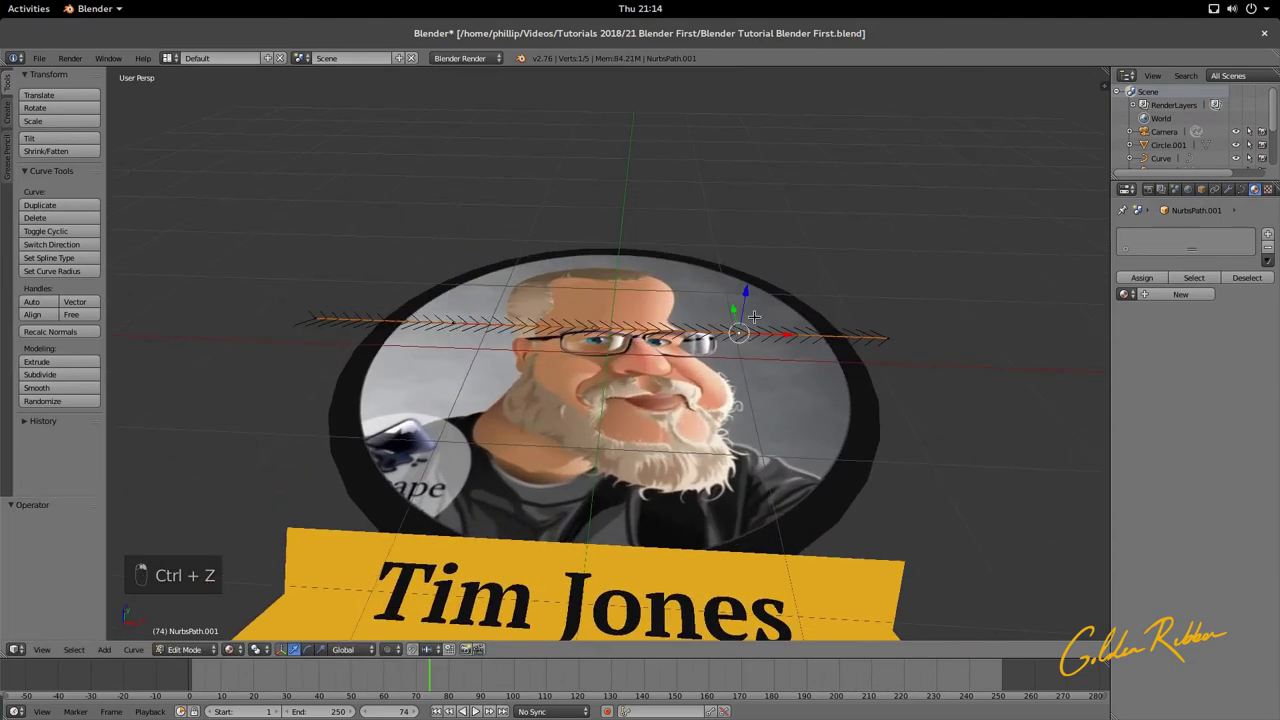
key("g")
middle_click(749, 309)
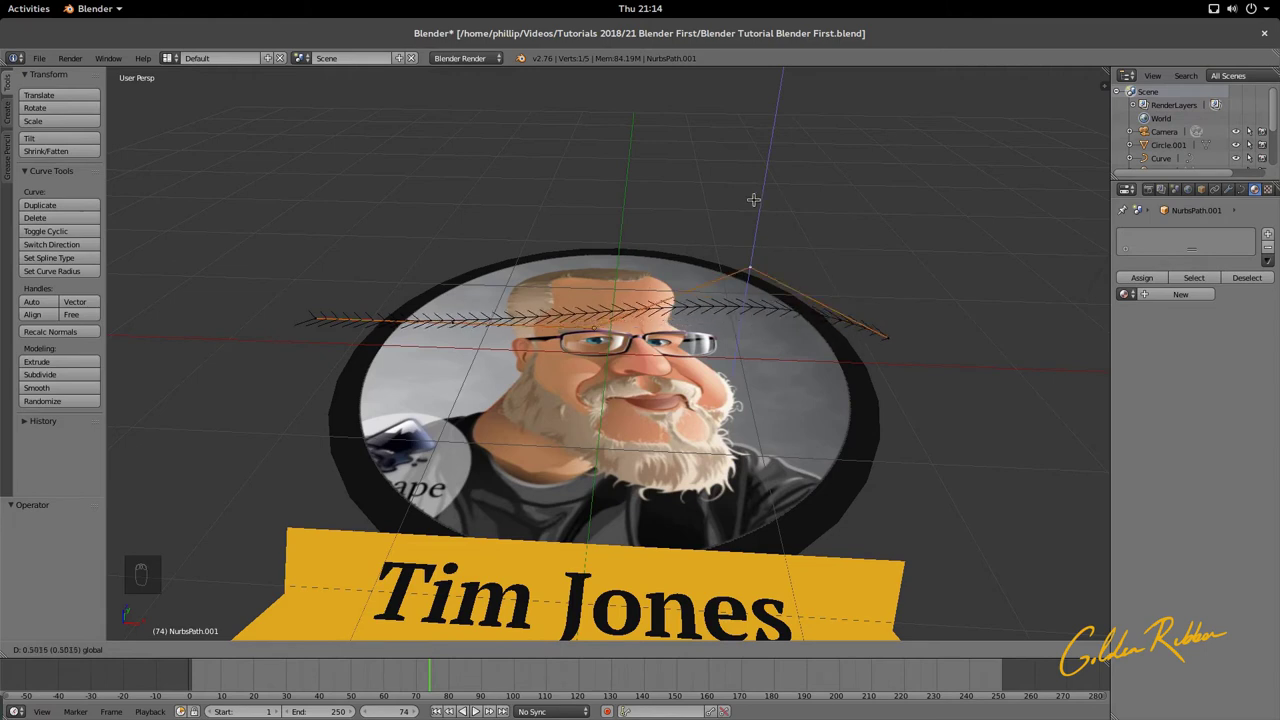
left_click(750, 108)
Step: Raise the left-end point and another control point, the latter to Z 1.052
right_click(449, 320)
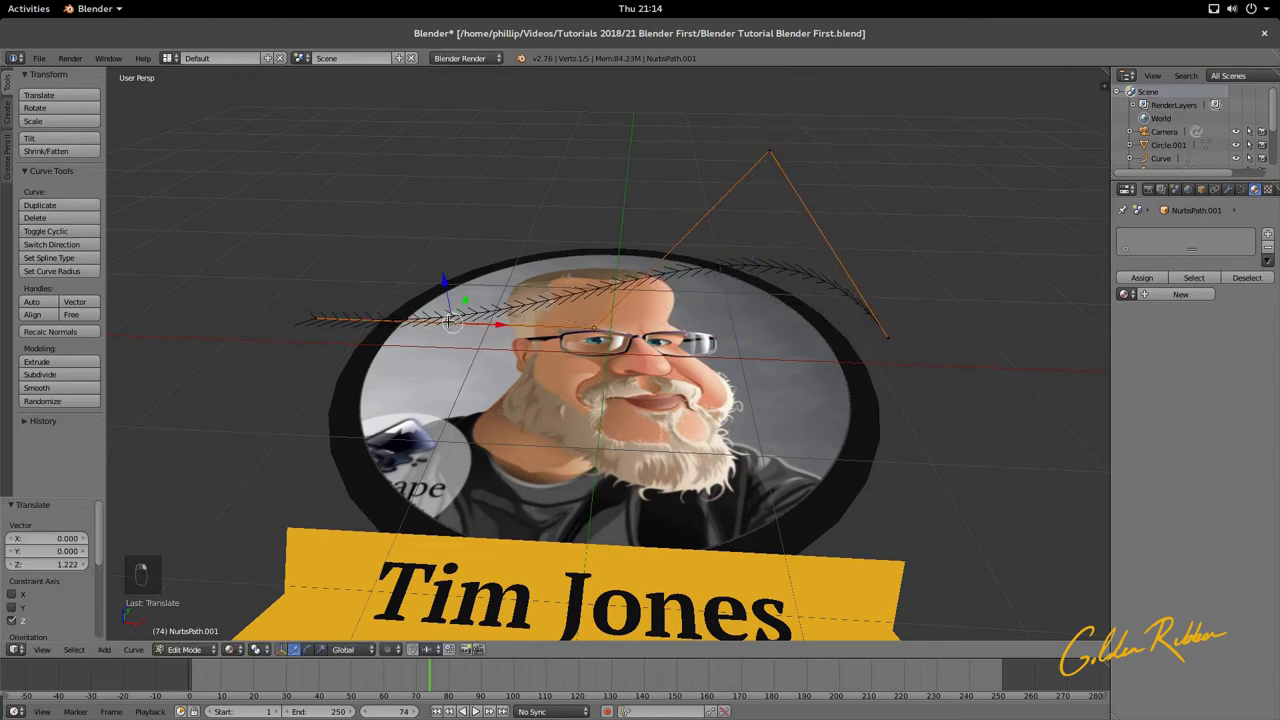
key("g")
key("z")
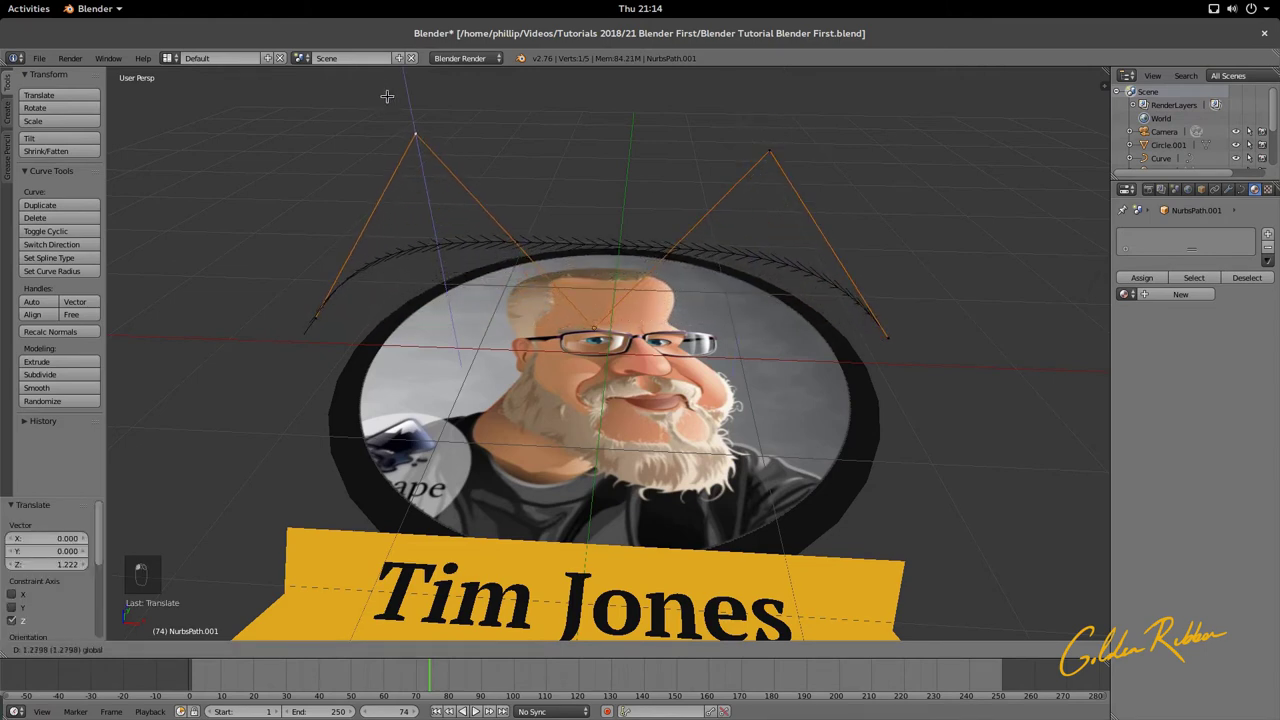
left_click(466, 272)
right_click(595, 330)
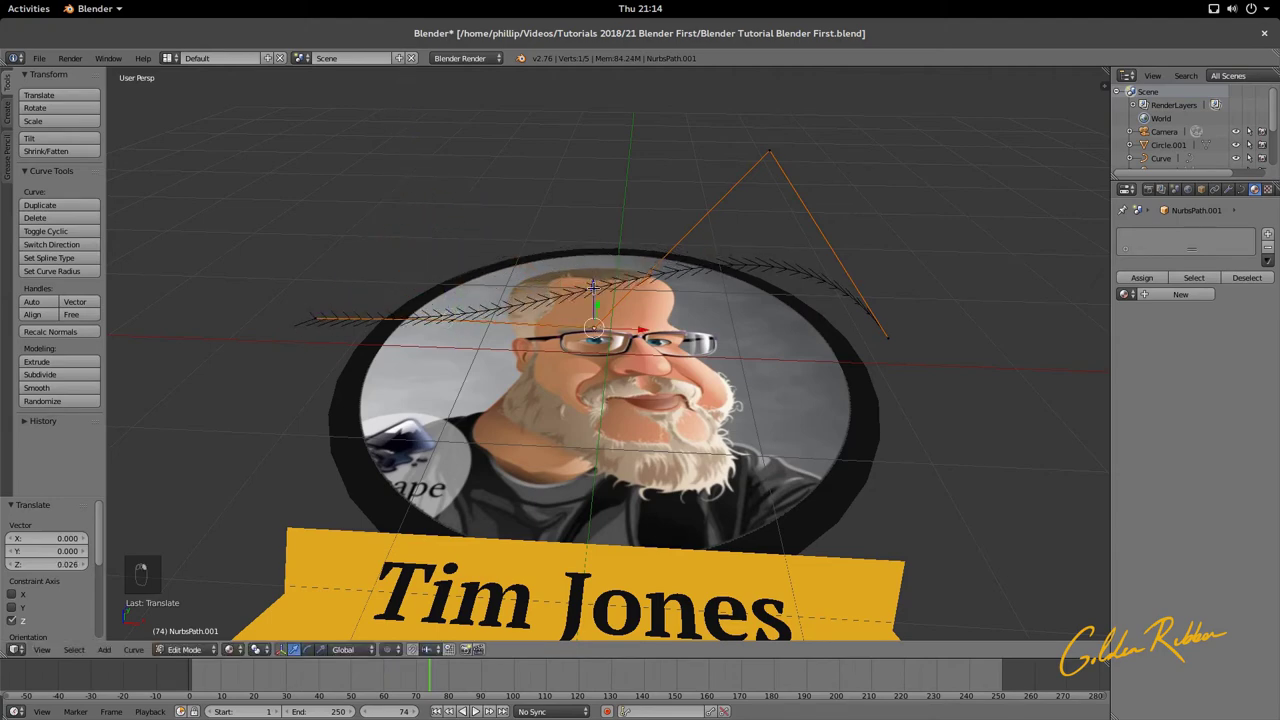
left_click_drag(594, 288, 574, 137)
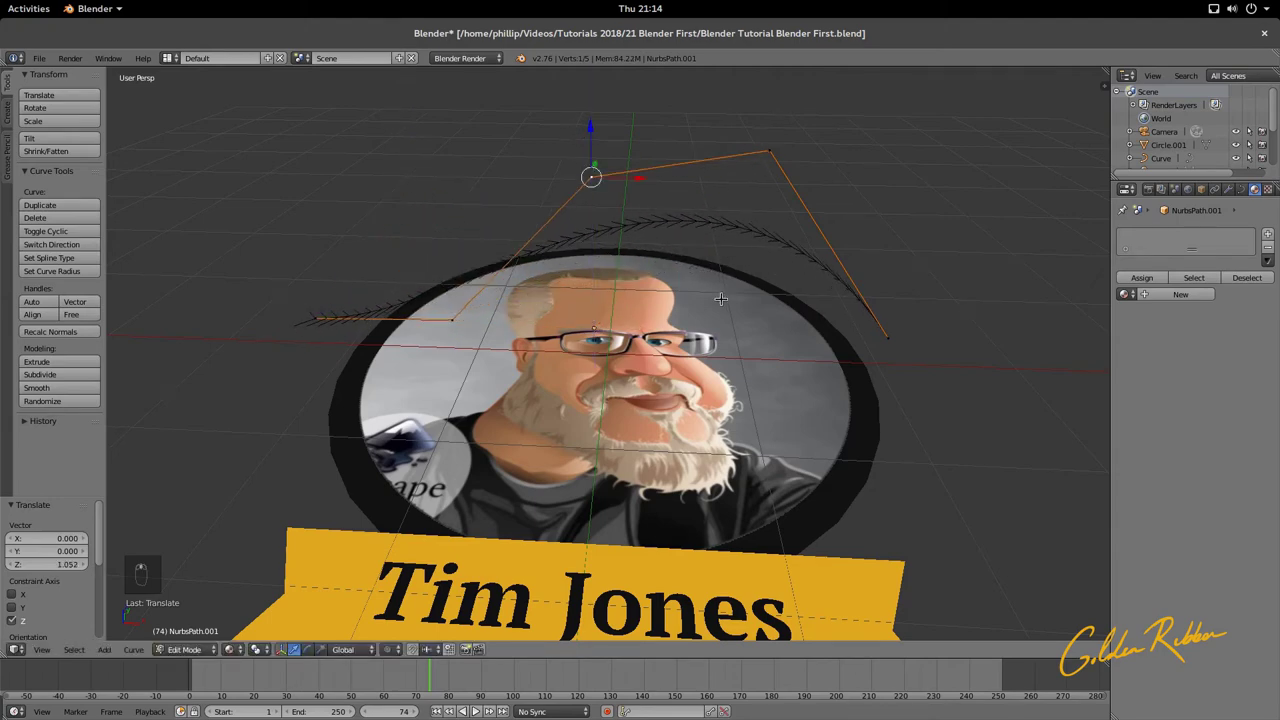
Step: Extrude a new end point below the disc and raise the end point to Z 0.948
middle_click_drag(720, 298, 534, 243)
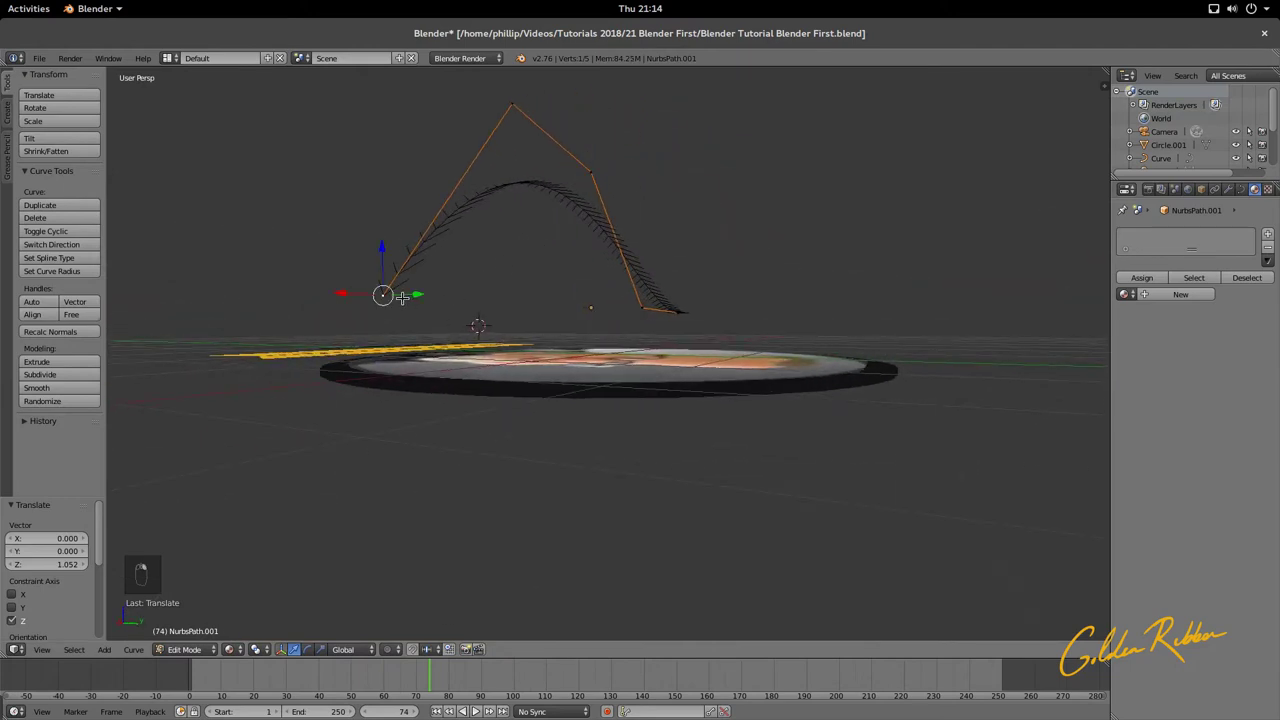
key("e")
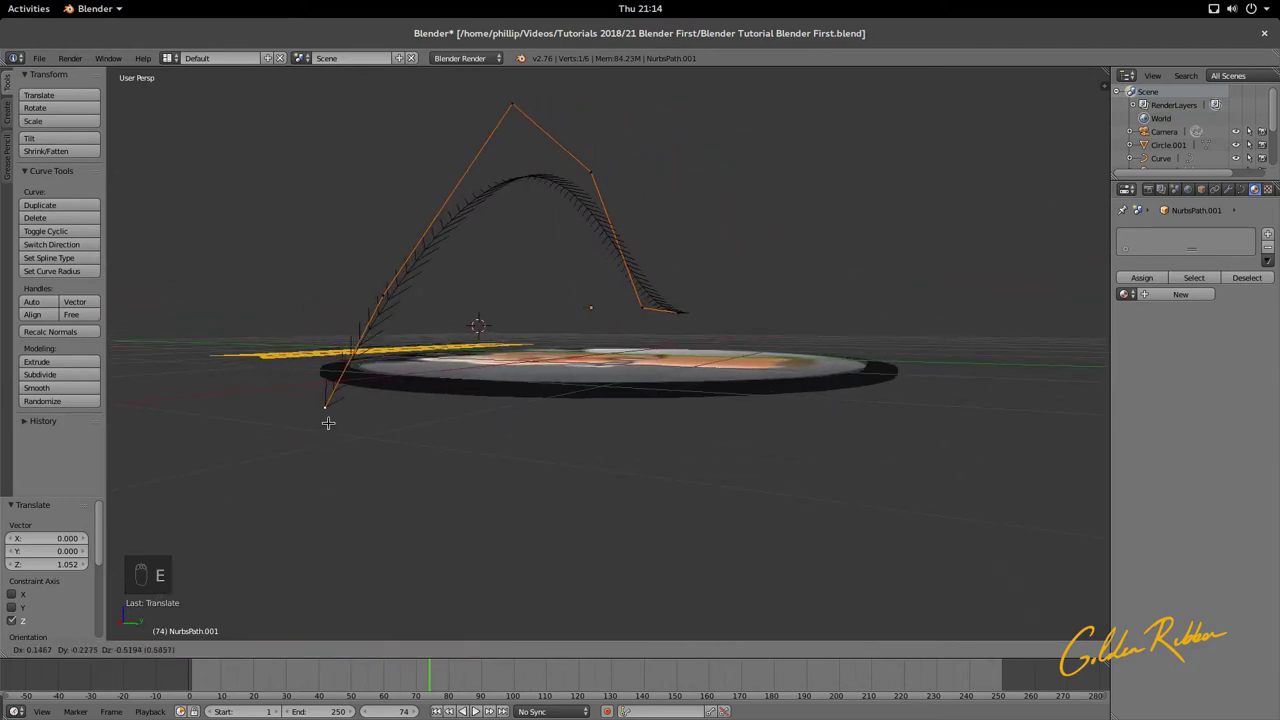
left_click(275, 538)
middle_click_drag(271, 537, 595, 509)
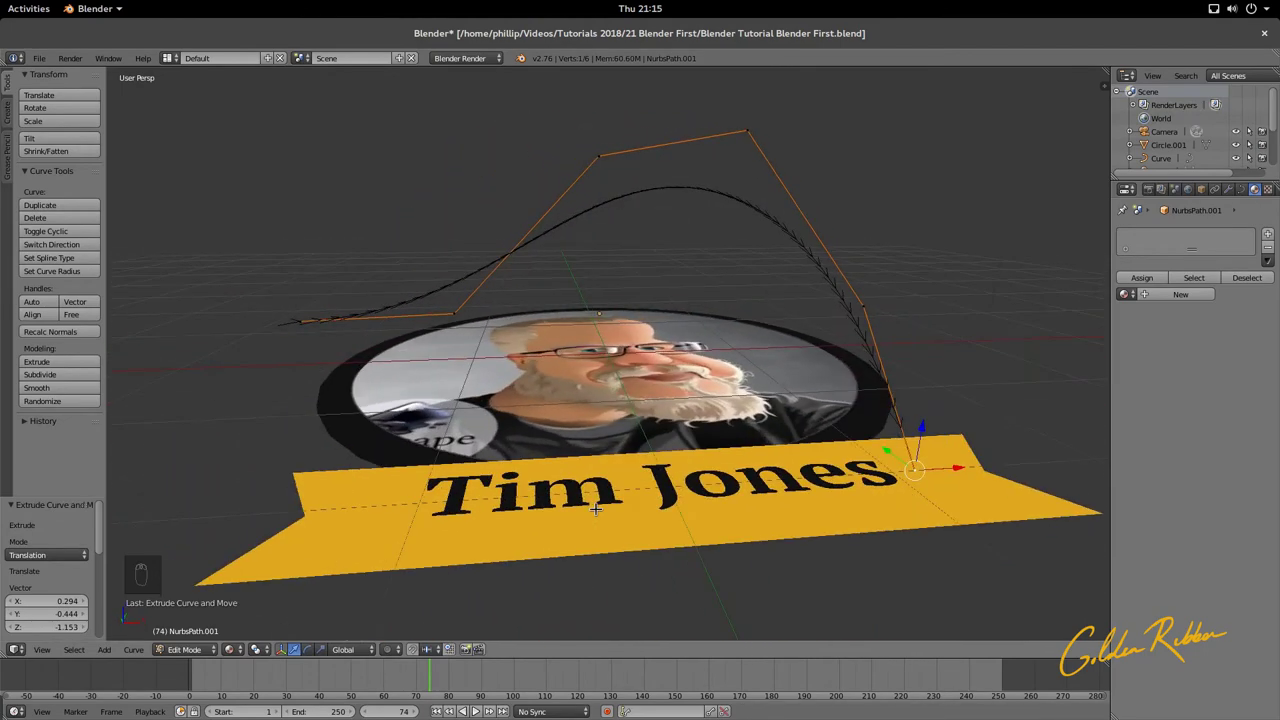
right_click(467, 316)
left_click_drag(451, 271, 438, 150)
Step: Inspect the finished arch from several angles and return to Object Mode
middle_click_drag(438, 150, 721, 207)
middle_click_drag(934, 361, 528, 418)
scroll(580, 388, "down", 5)
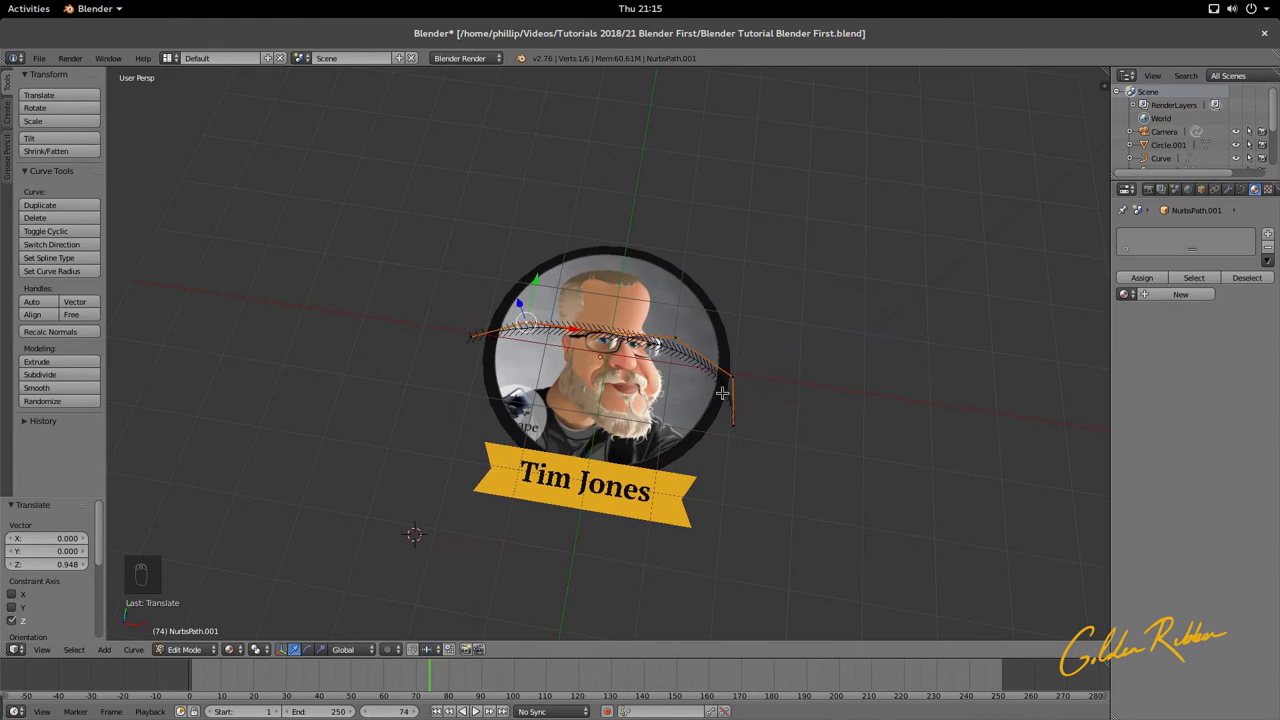
middle_click_drag(722, 393, 490, 291)
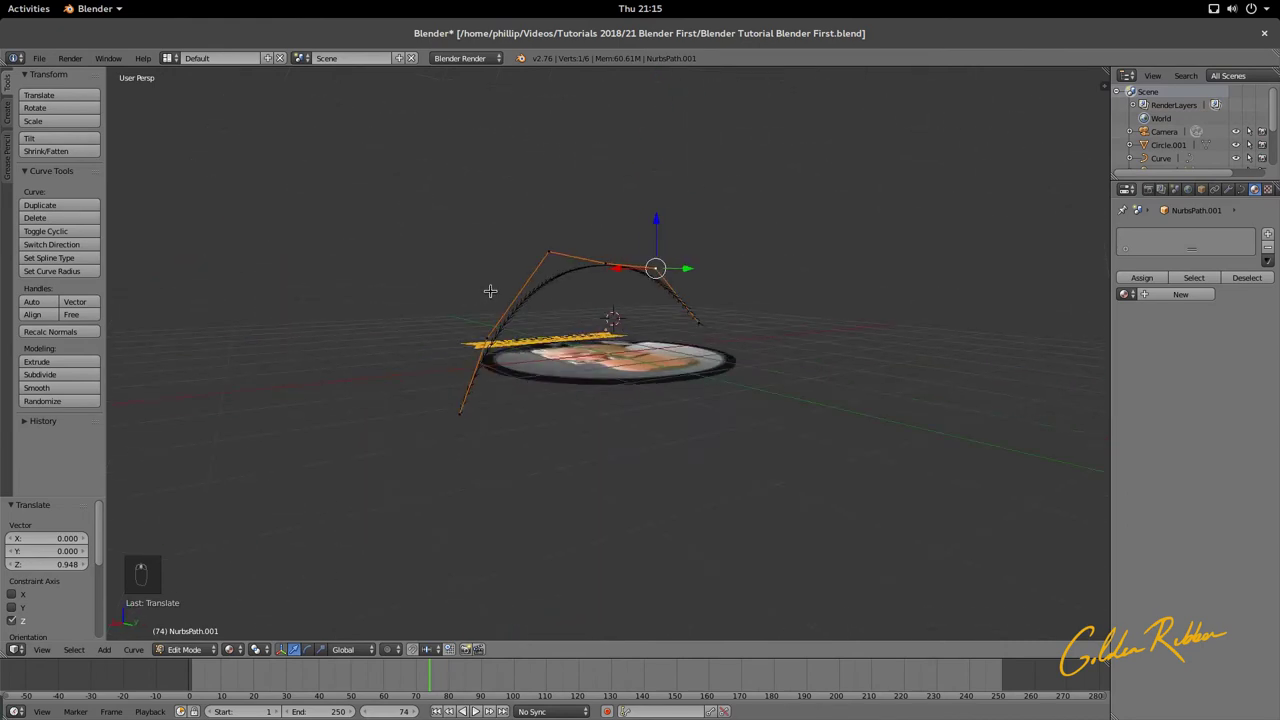
key("Tab")
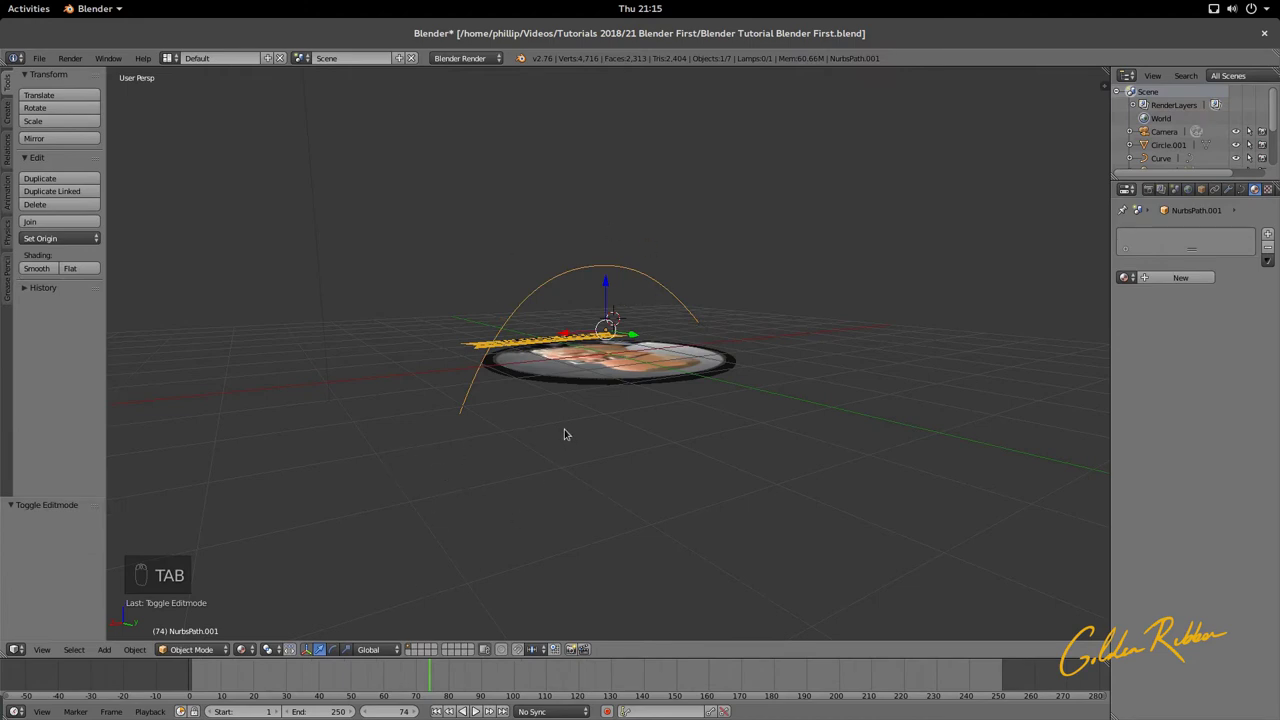
Step: Move the arched path to another layer and switch to Scene.001
key("m")
left_click(675, 455)
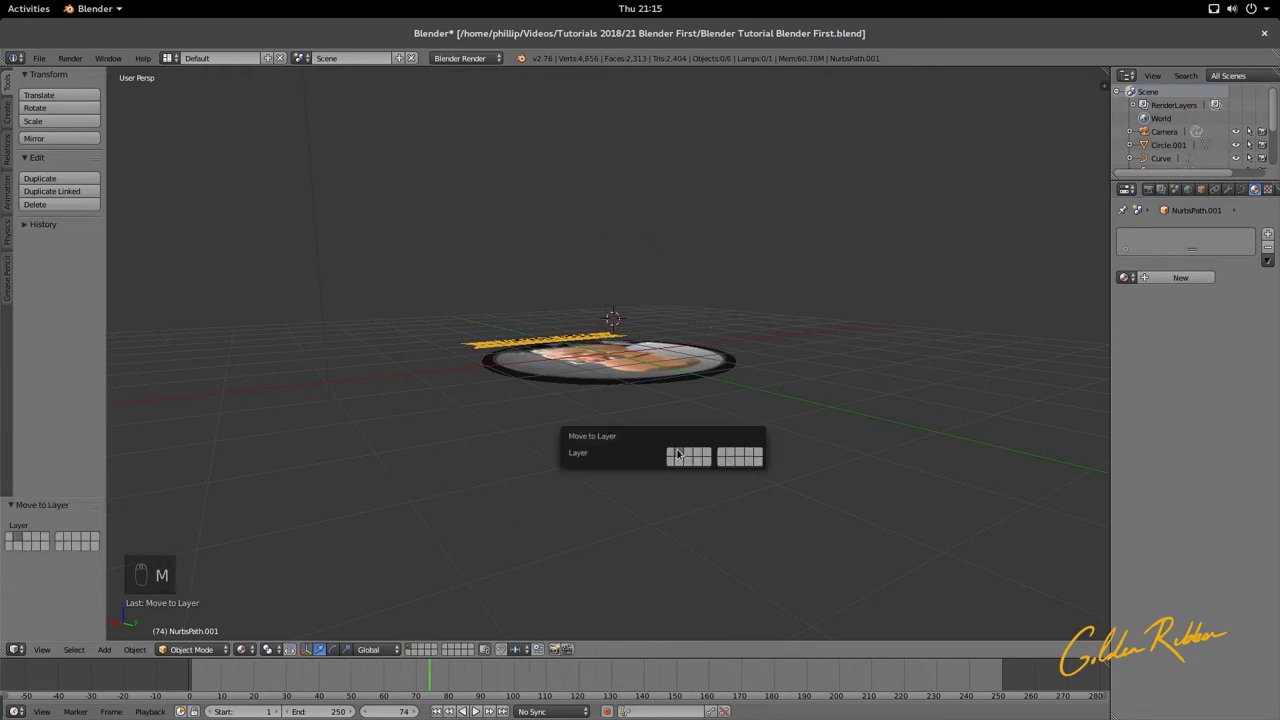
left_click(303, 57)
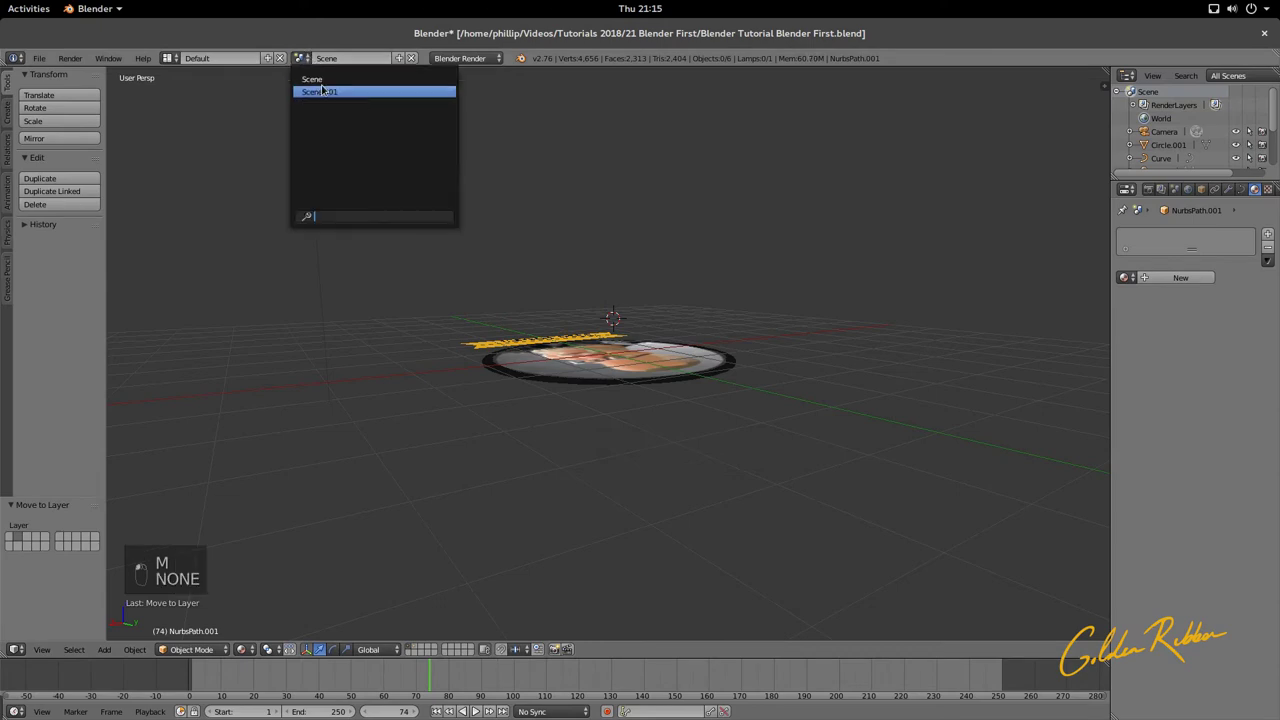
left_click(320, 91)
Step: Inspect the looped NurbsPath's control points in Edit Mode from top and camera views
middle_click_drag(388, 128, 675, 286)
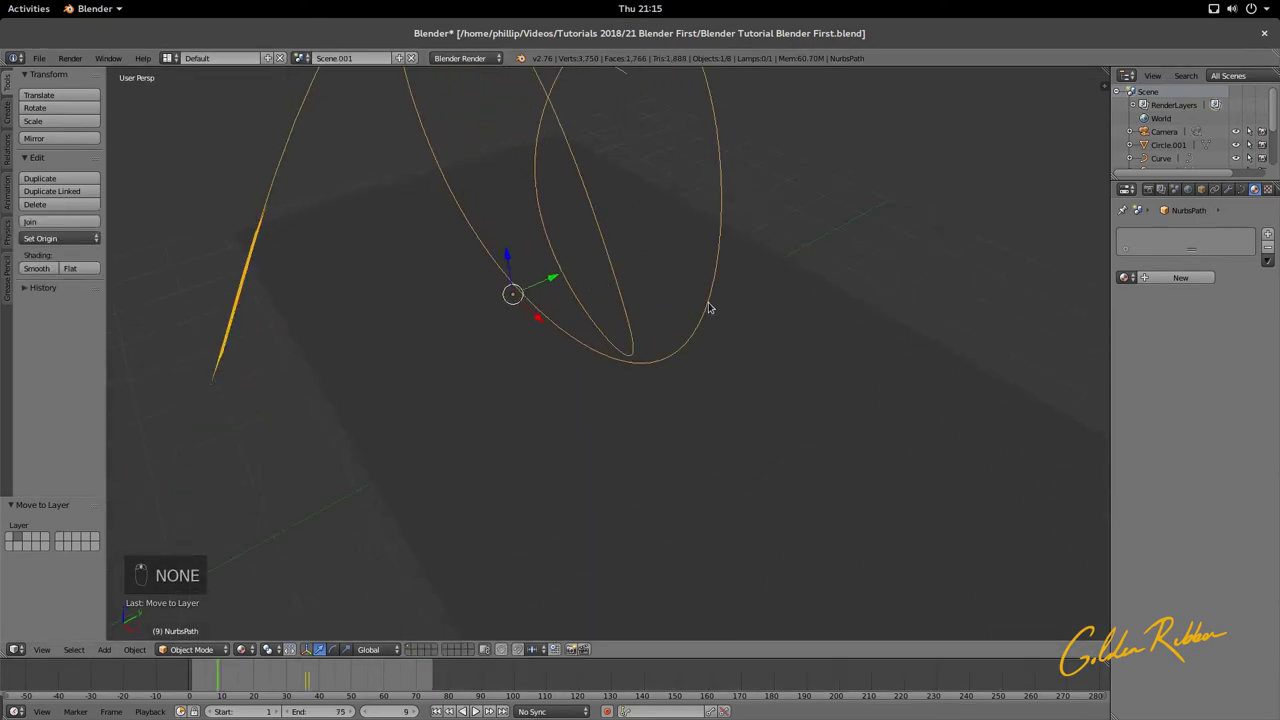
key("Tab")
key("Tab")
key("Tab")
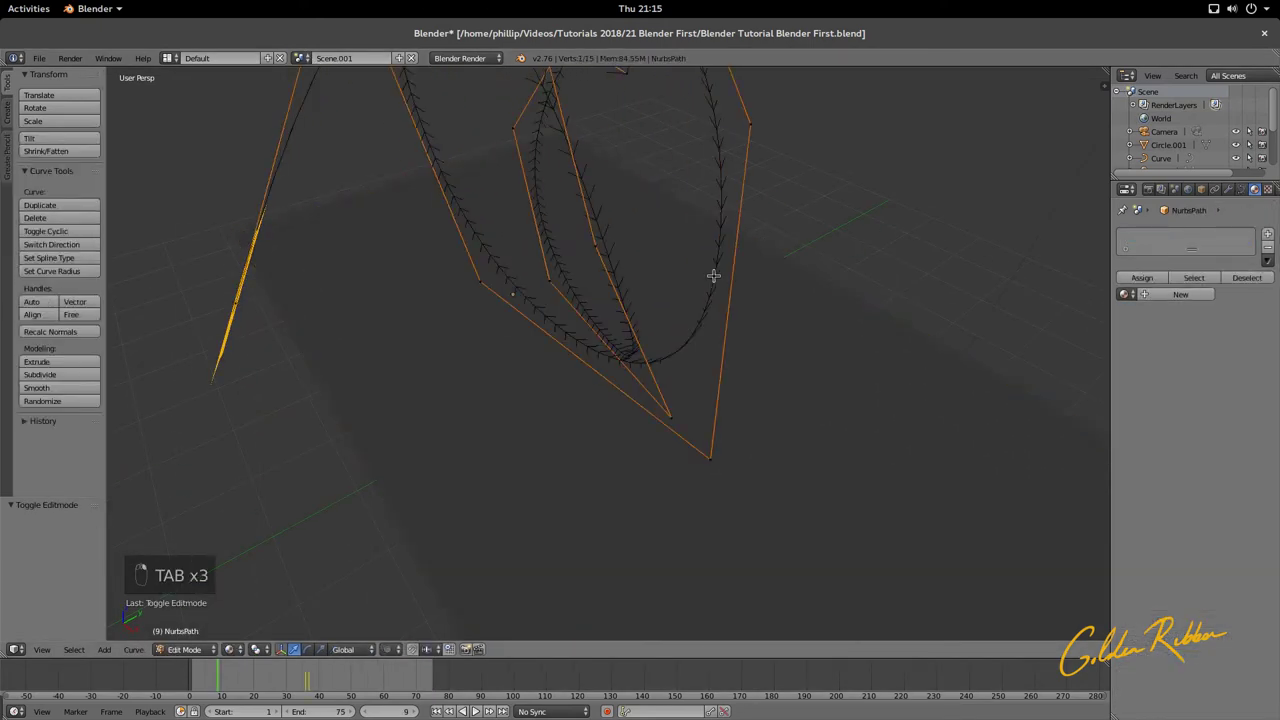
middle_click_drag(713, 276, 713, 347)
middle_click_drag(503, 449, 650, 366)
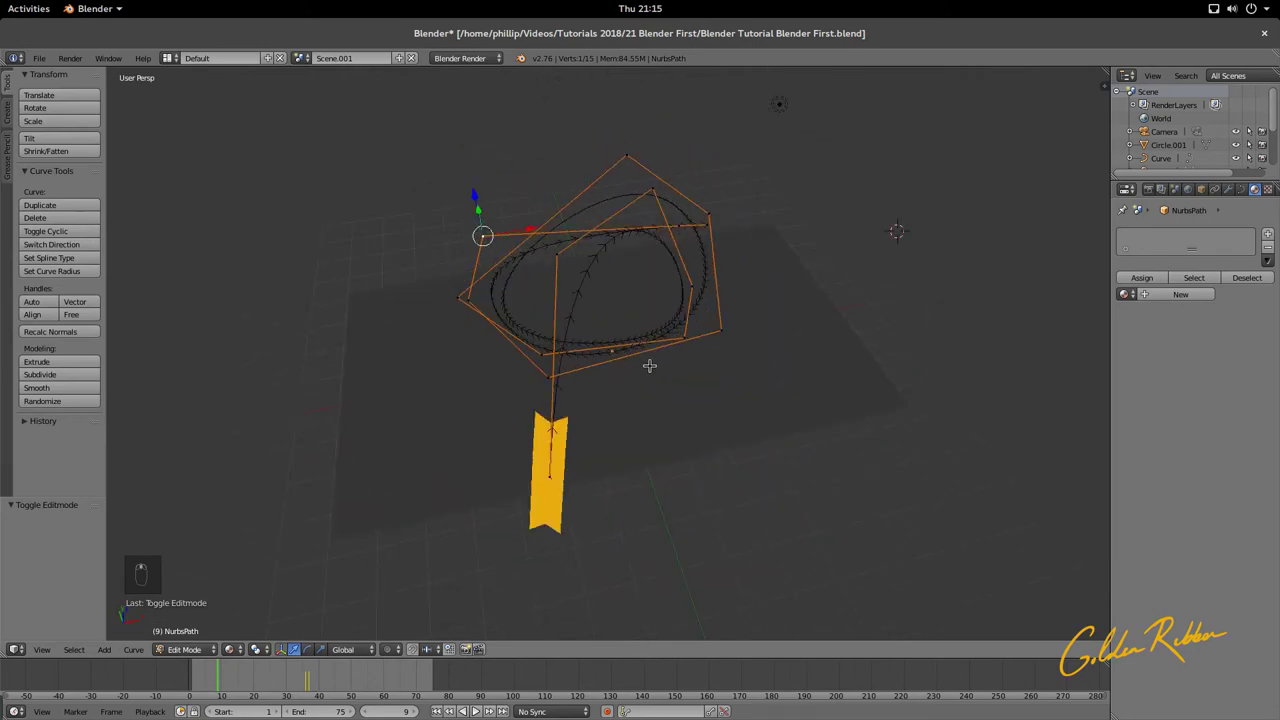
key("Tab")
key("Tab")
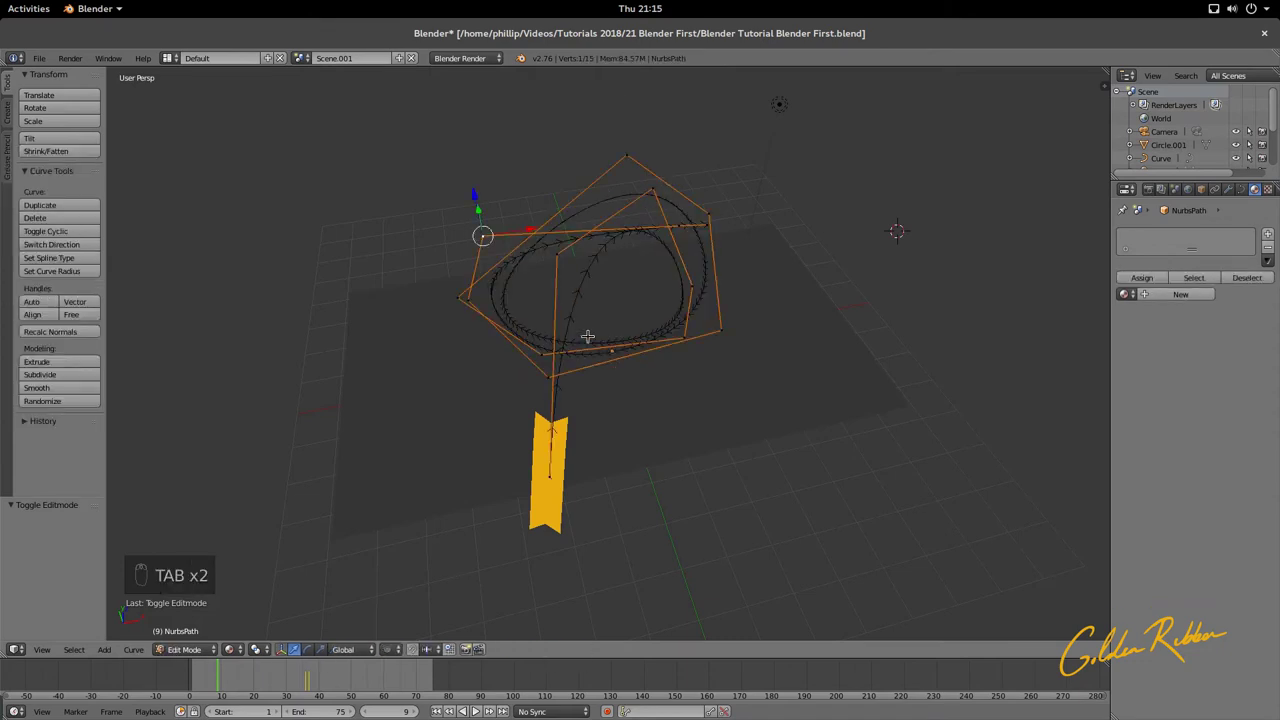
middle_click_drag(610, 362, 663, 375)
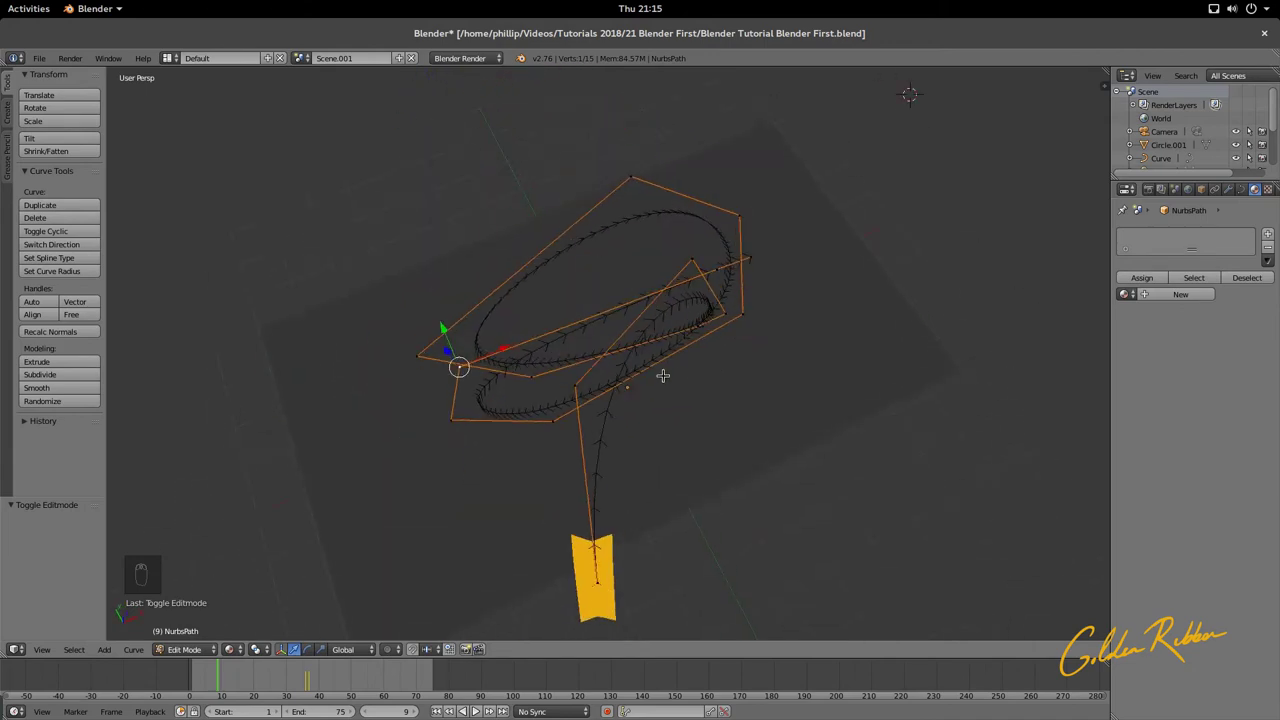
key("KP_7")
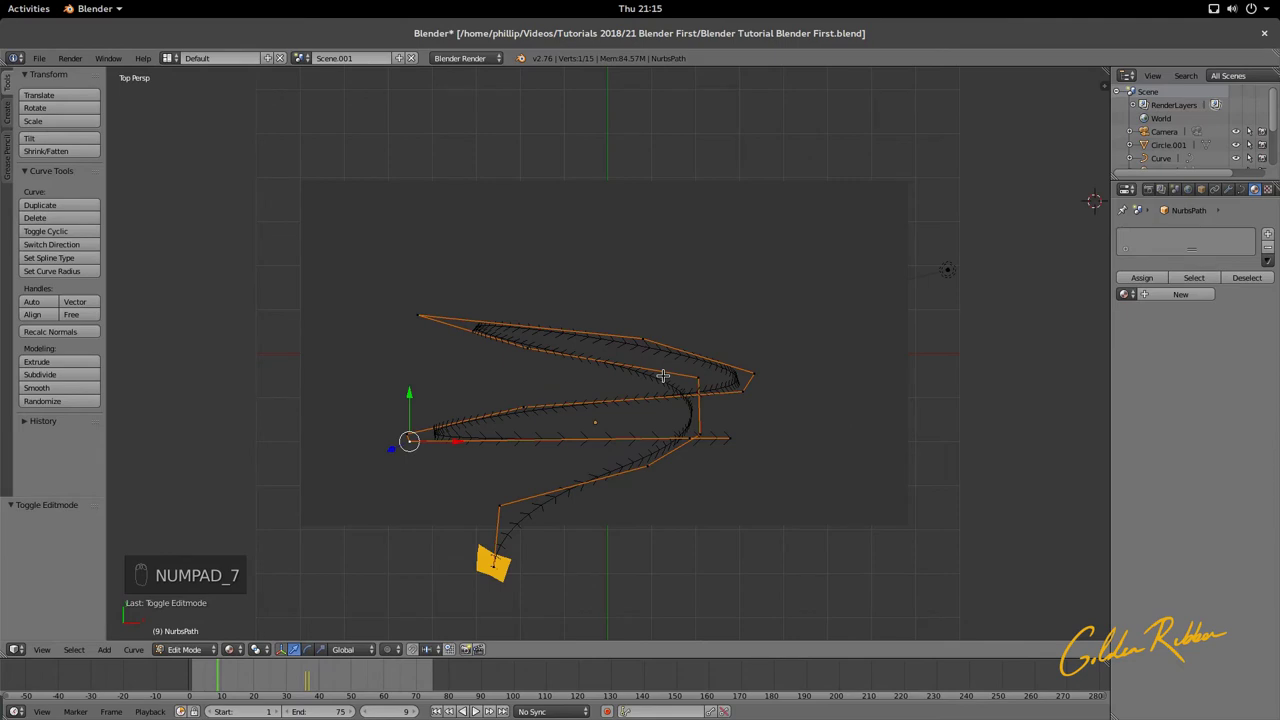
key("KP_0")
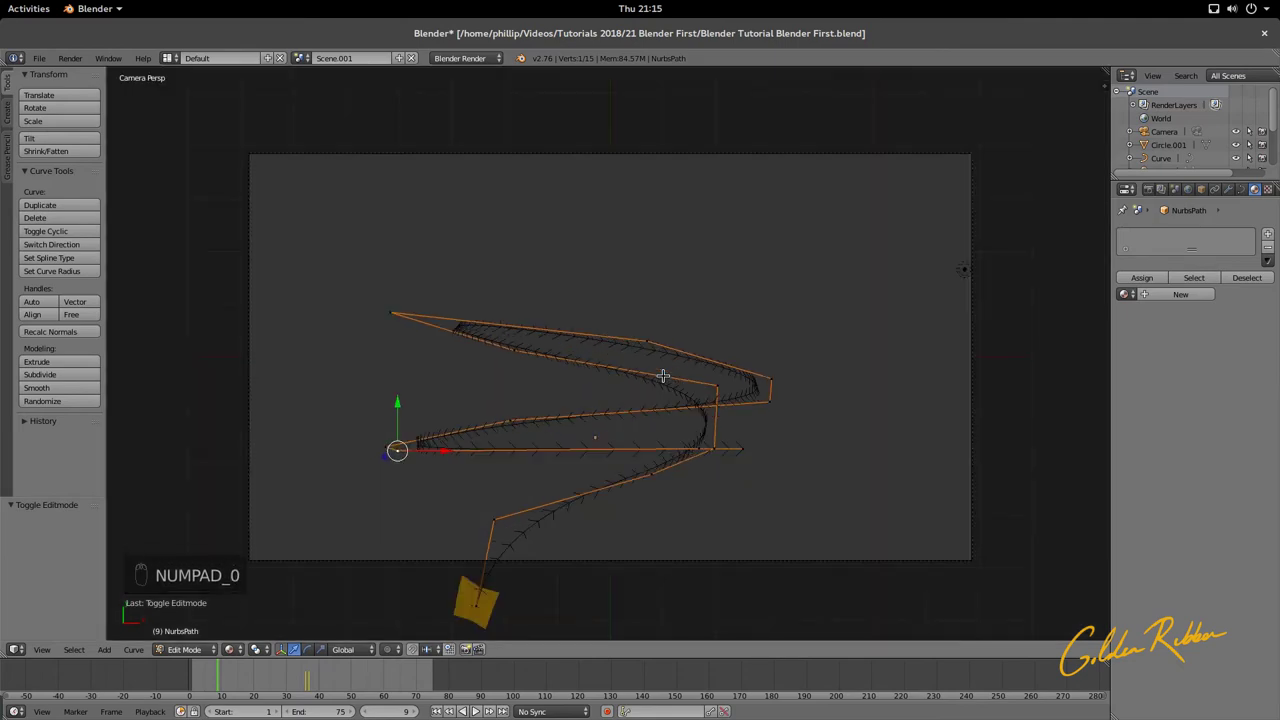
key("KP_0")
middle_click_drag(662, 375, 671, 326)
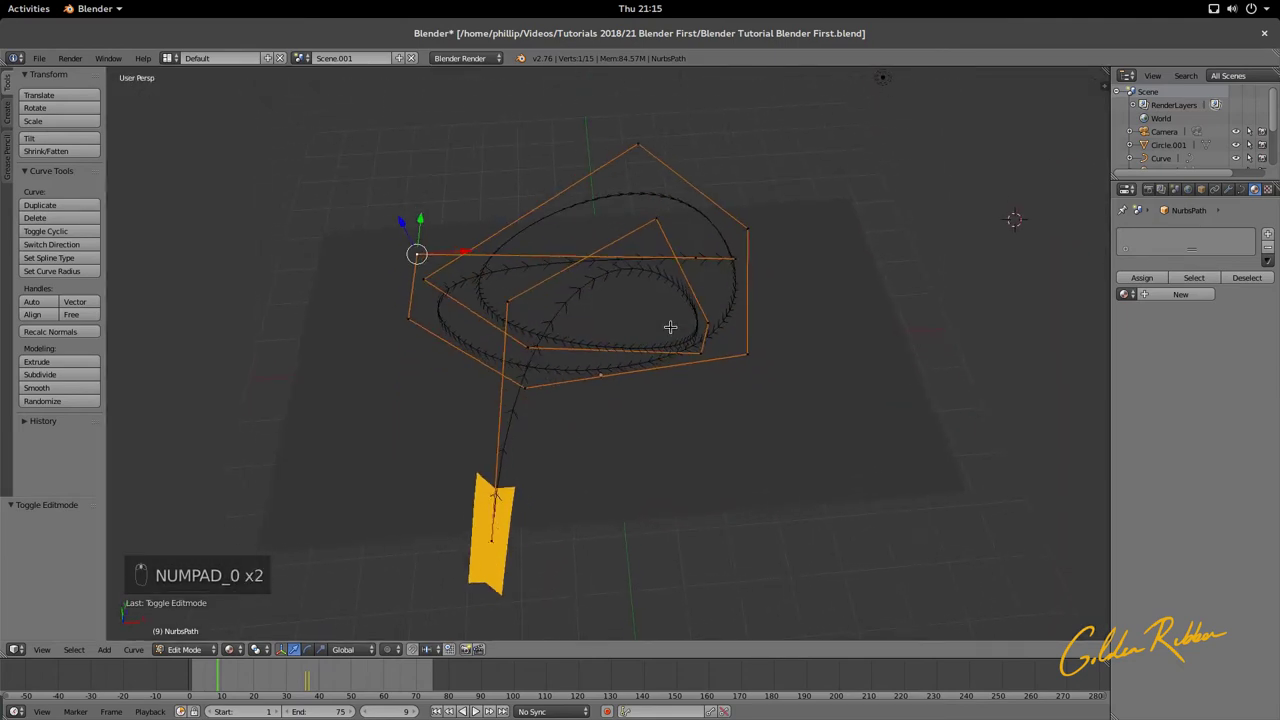
key("Tab")
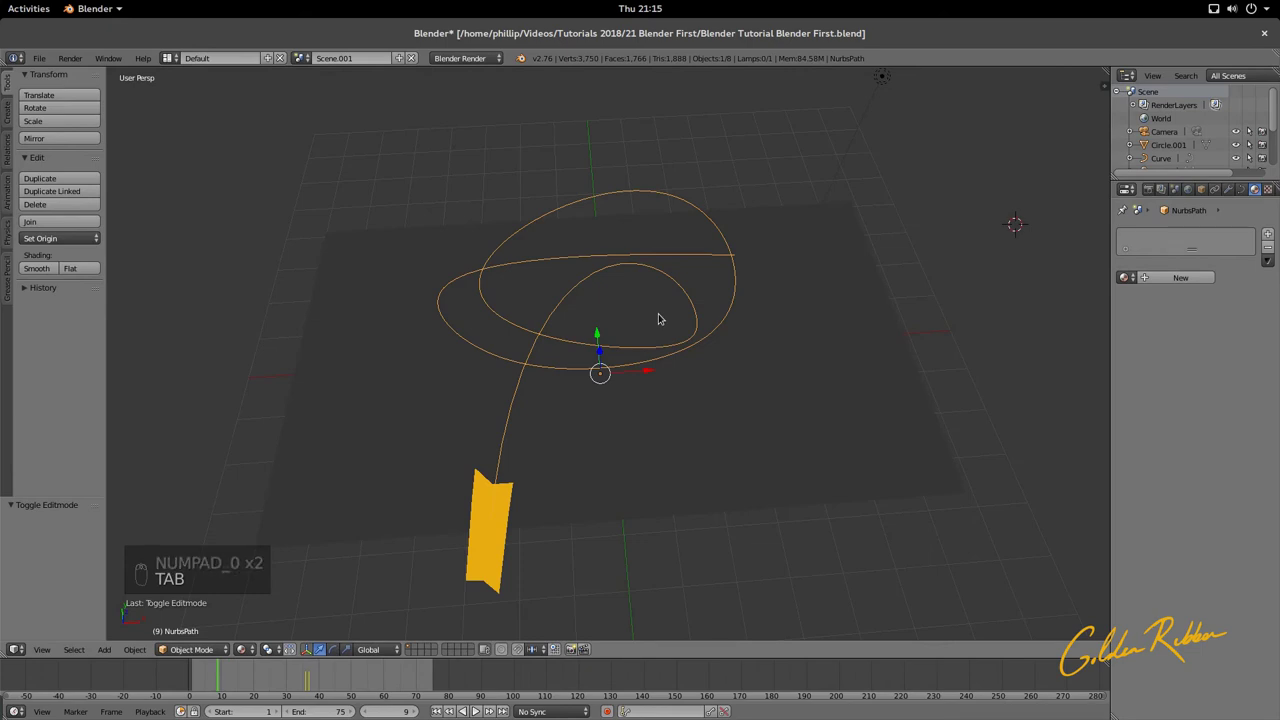
Step: Link the NurbsPath into Scene.001 and into the main Scene with Ctrl+L
key("ctrl+l")
mouse_move(659, 319)
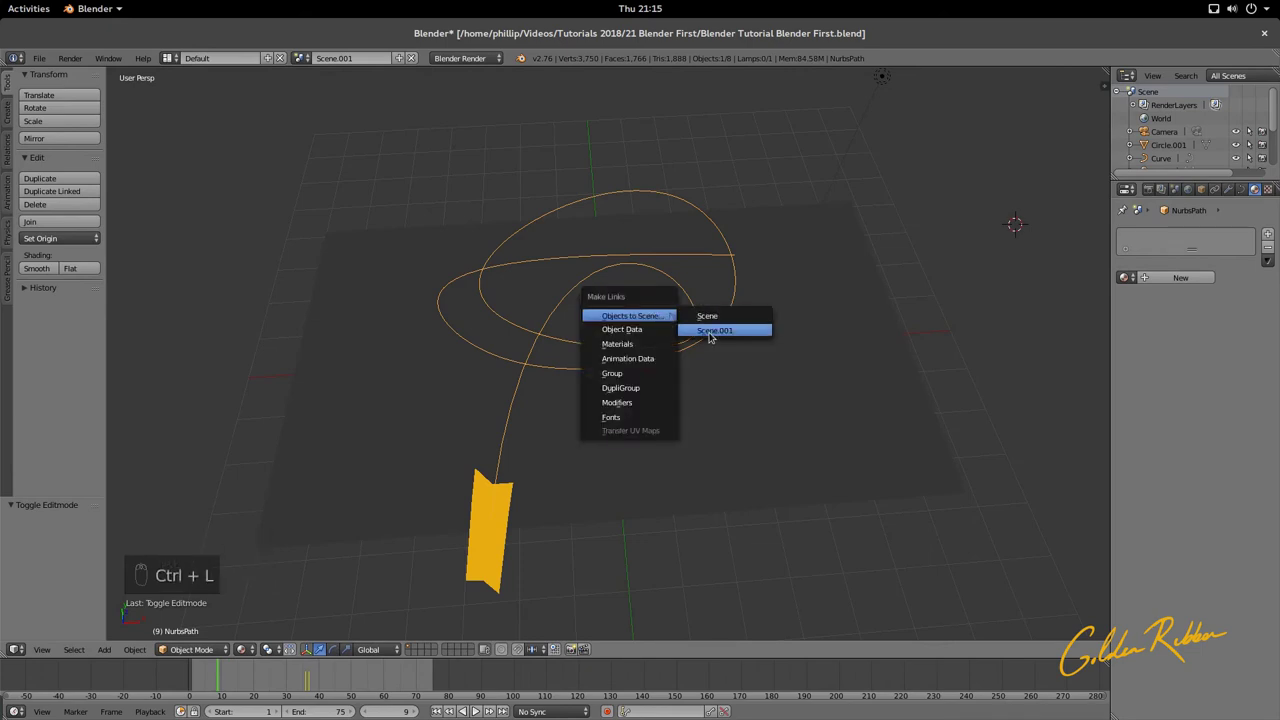
left_click(714, 331)
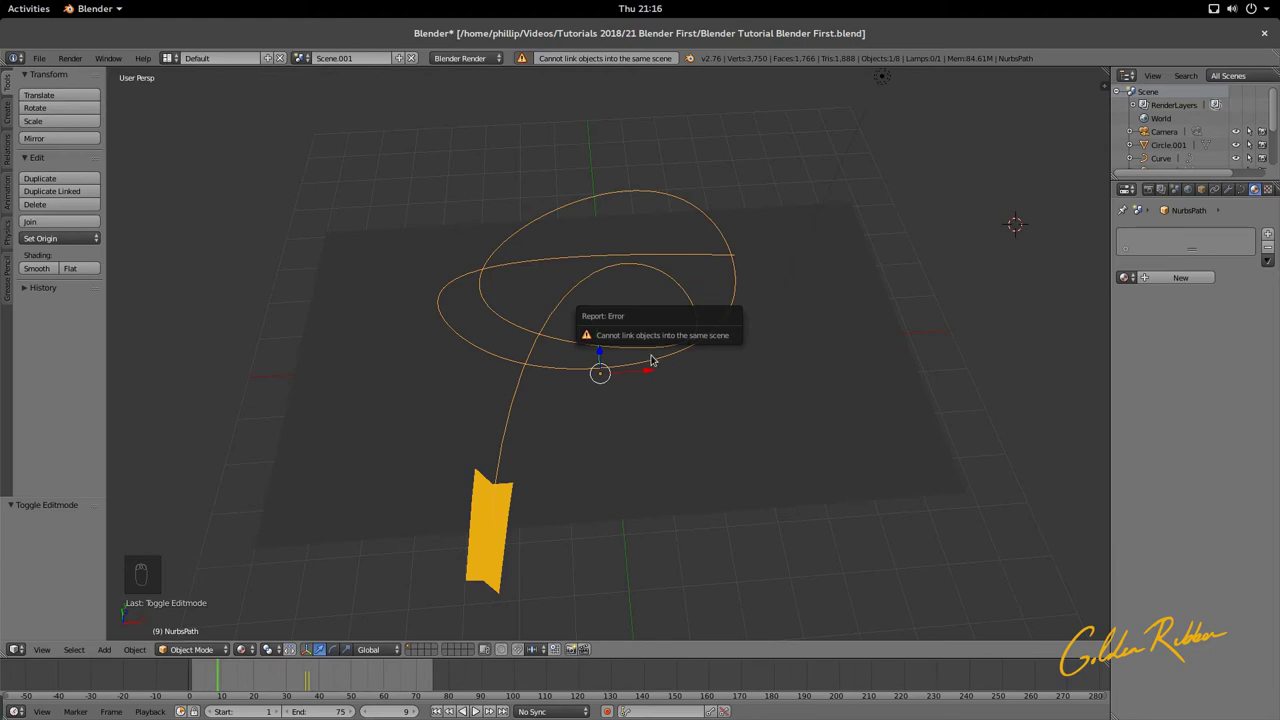
key("ctrl+l")
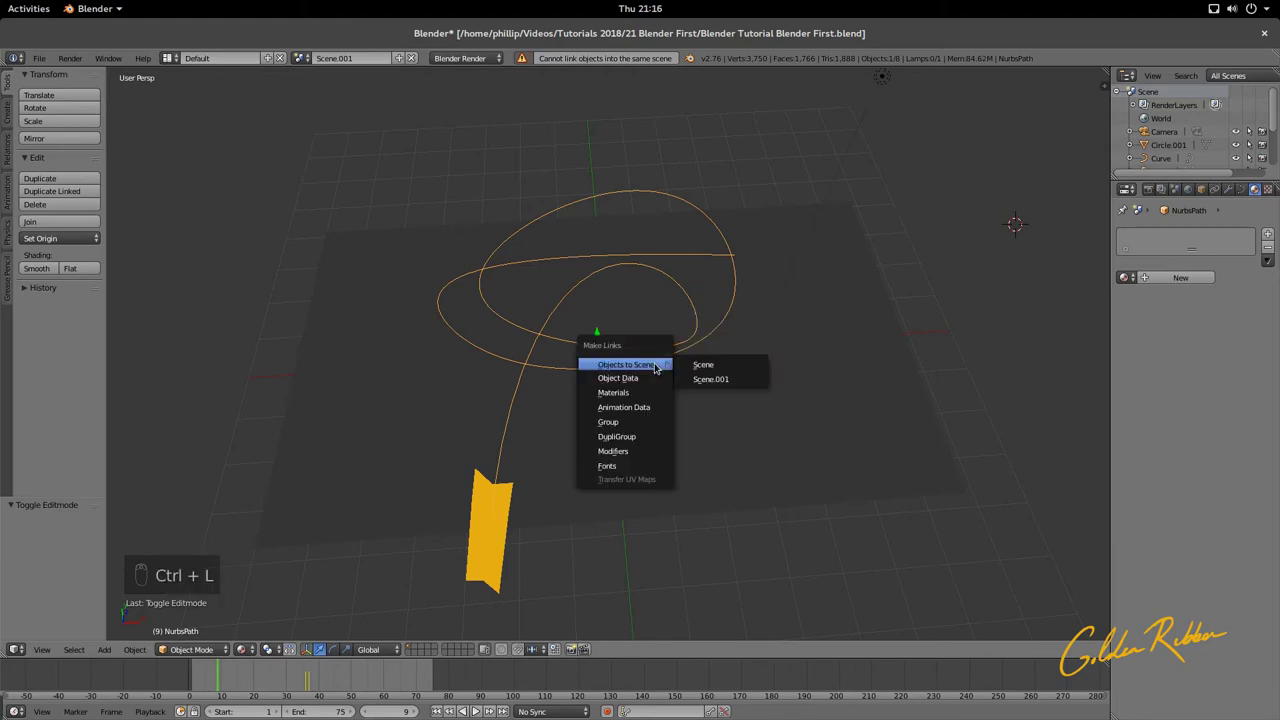
left_click(687, 366)
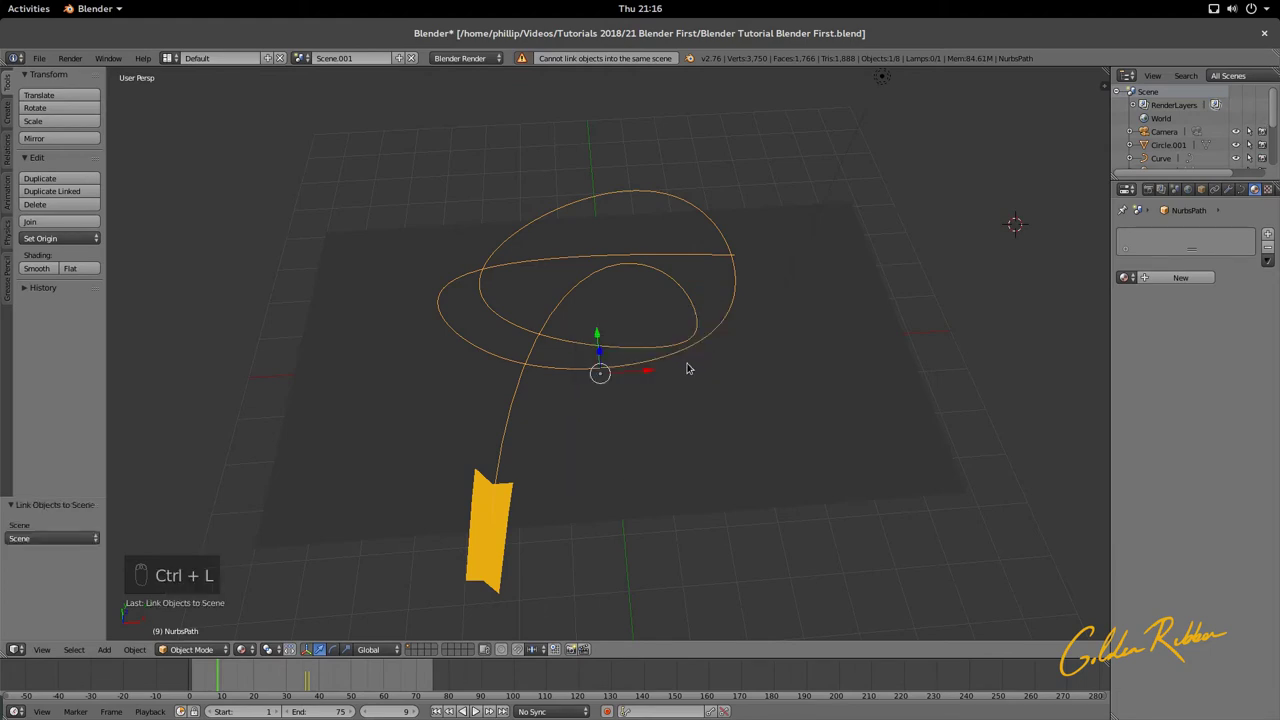
Step: Switch to the main Scene and select the linked curve path
left_click(301, 58)
left_click(320, 81)
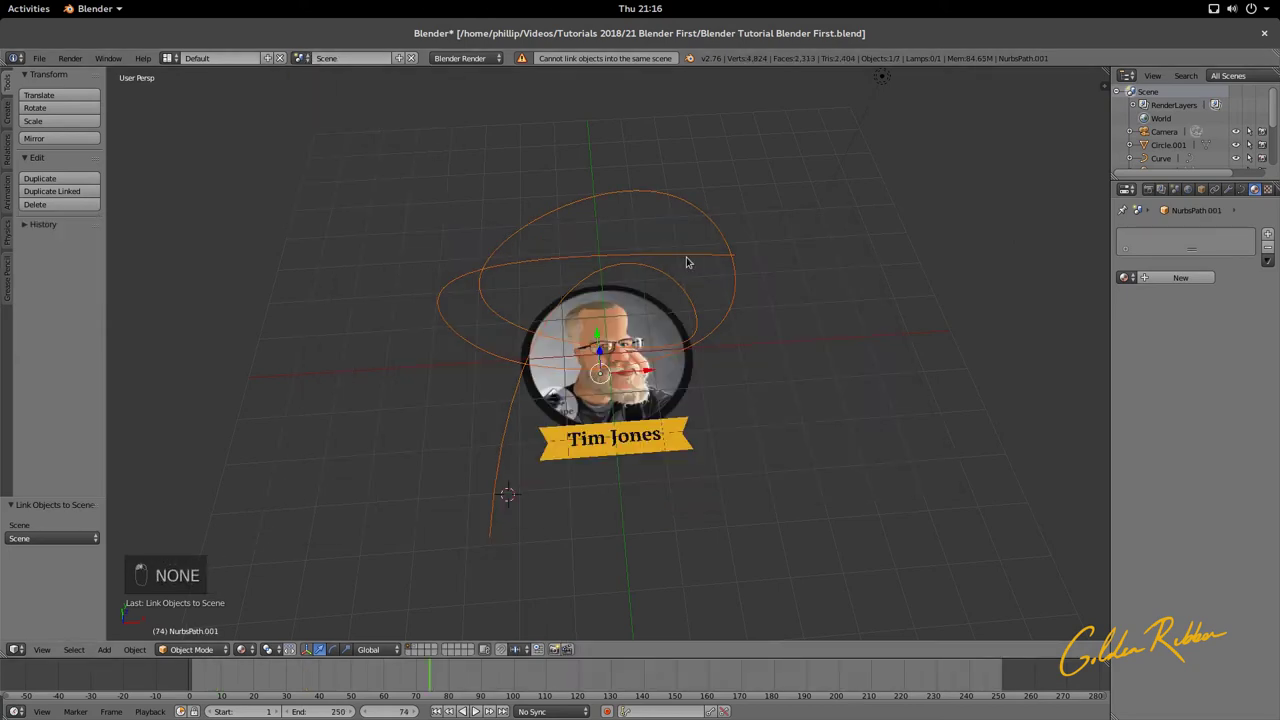
mouse_move(686, 262)
middle_mouse_down()
mouse_move(603, 217)
mouse_move(713, 228)
mouse_move(644, 215)
middle_mouse_up()
right_click(696, 216)
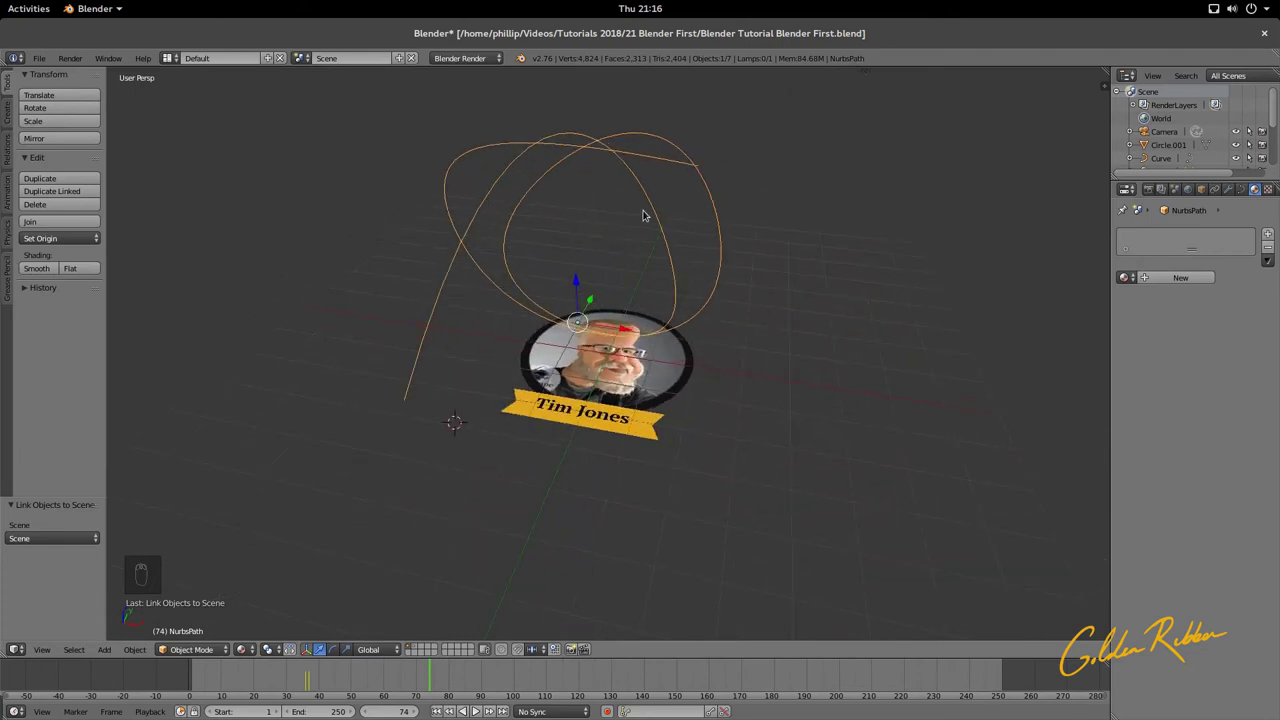
key("ctrl+u")
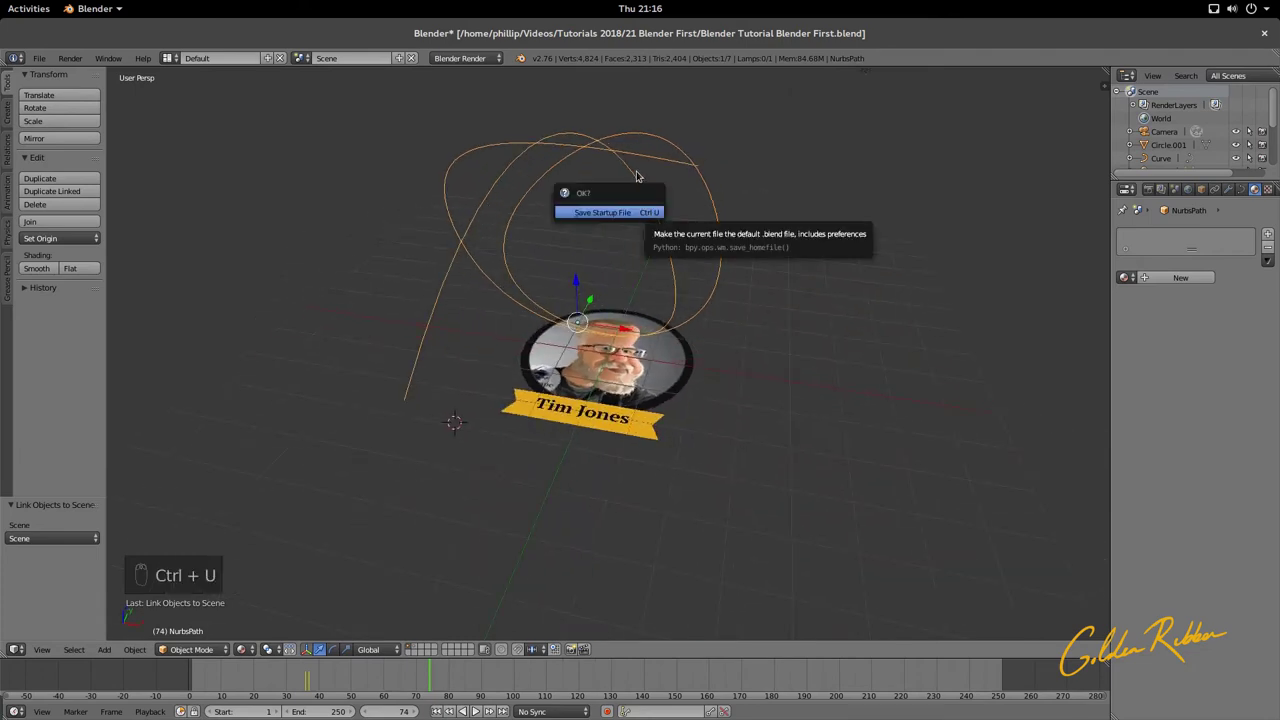
key("Escape")
key("u")
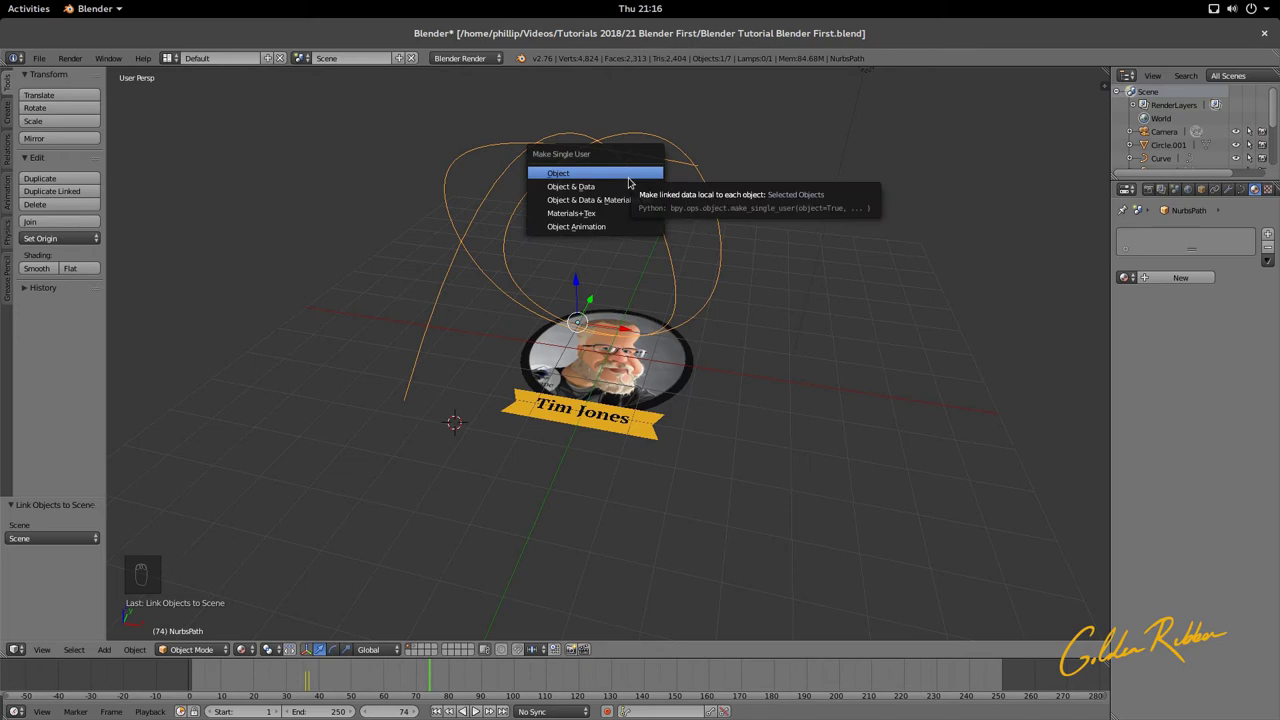
Step: Make the curve a single-user object, then delete a test duplicate of it
left_click(629, 178)
middle_click_drag(634, 207, 585, 215)
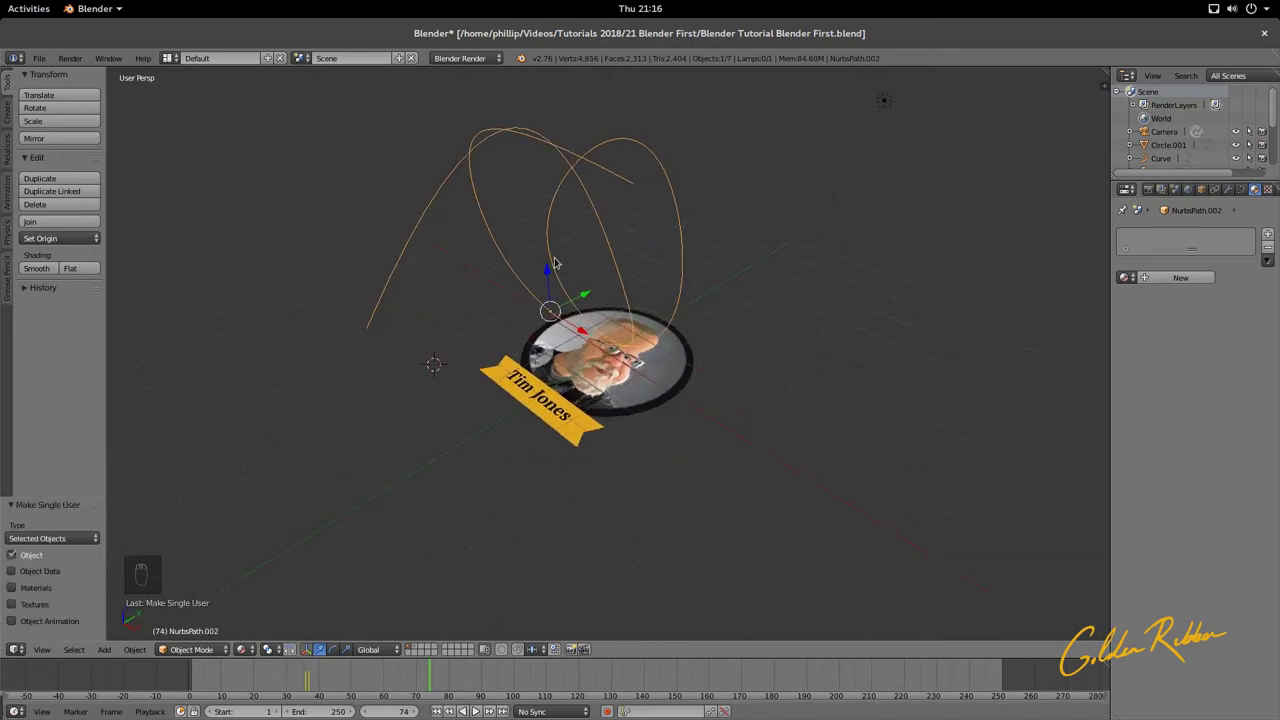
key("shift+d")
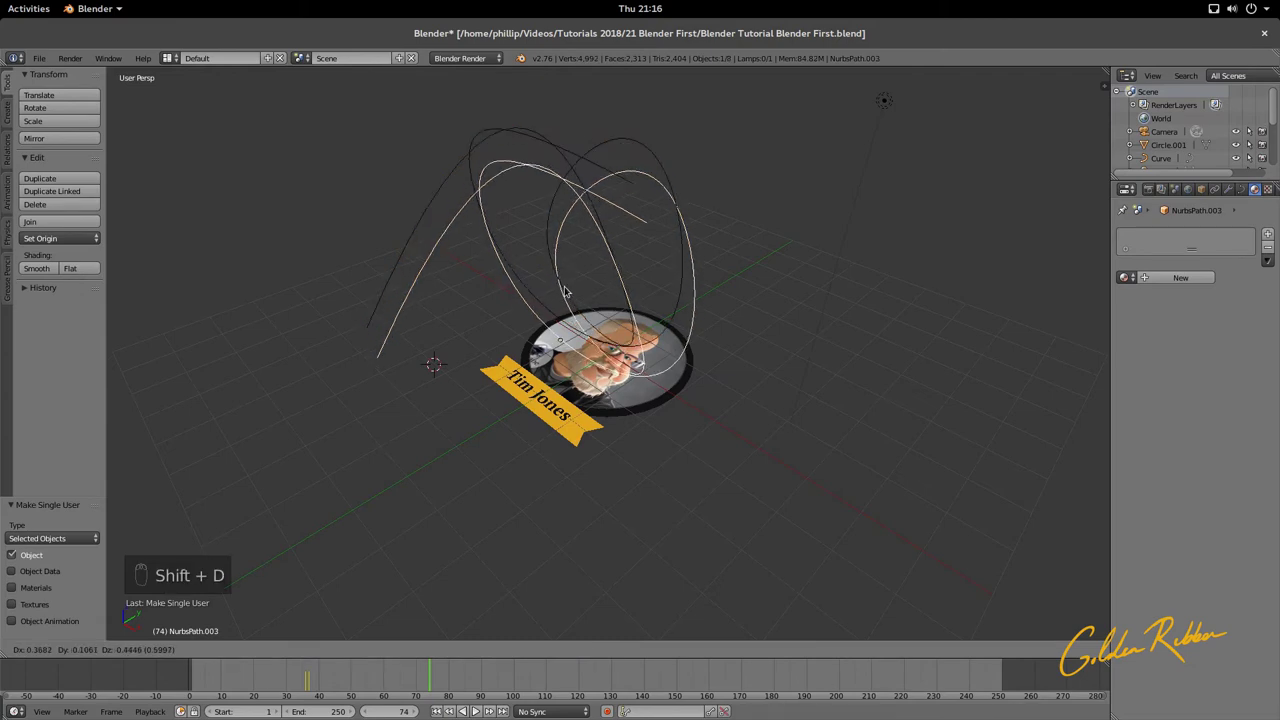
left_click(565, 291)
middle_click_drag(566, 168, 523, 137)
key("Delete")
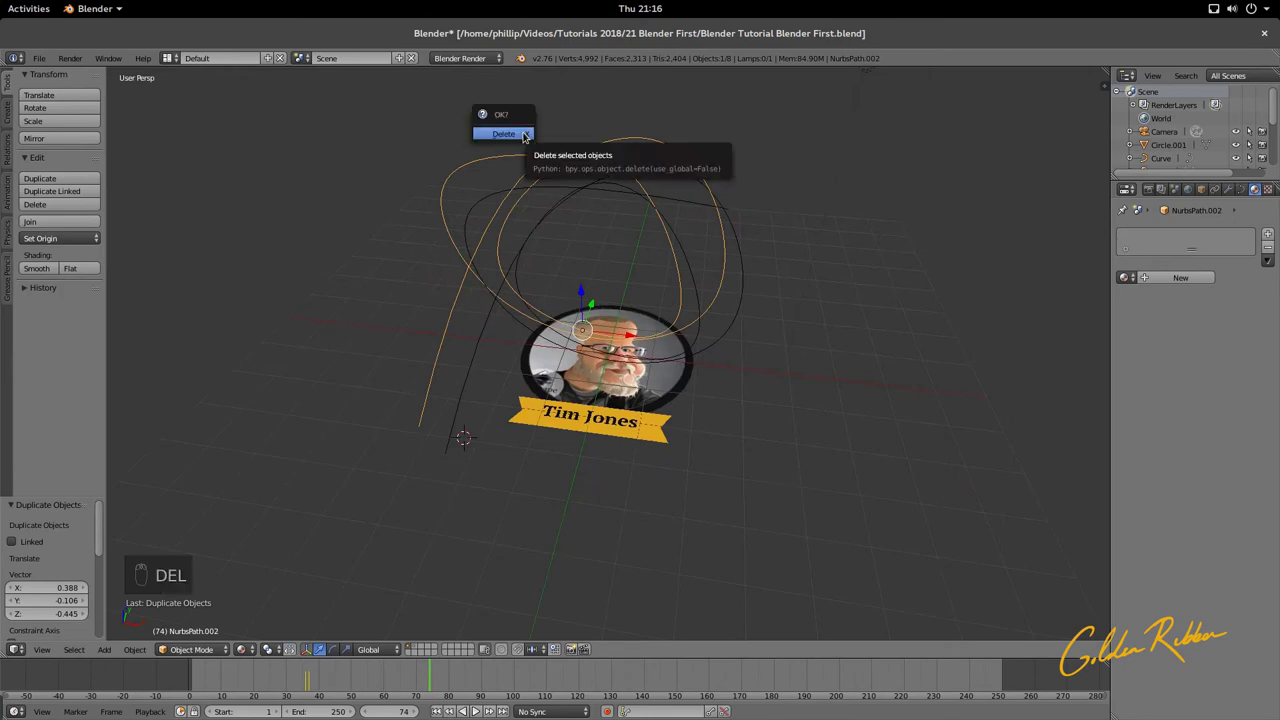
left_click(503, 130)
middle_click_drag(586, 190, 586, 149)
Step: Switch to Scene.001 and back to the main badge Scene
left_click(307, 62)
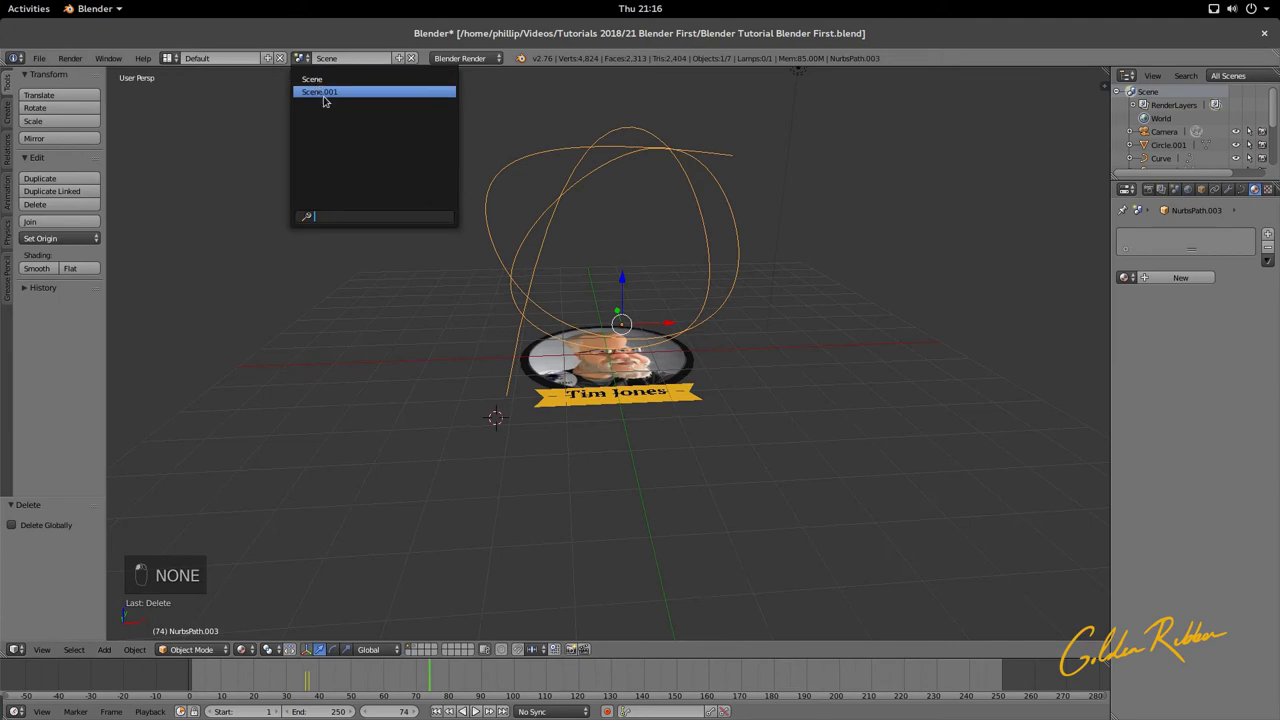
left_click(326, 92)
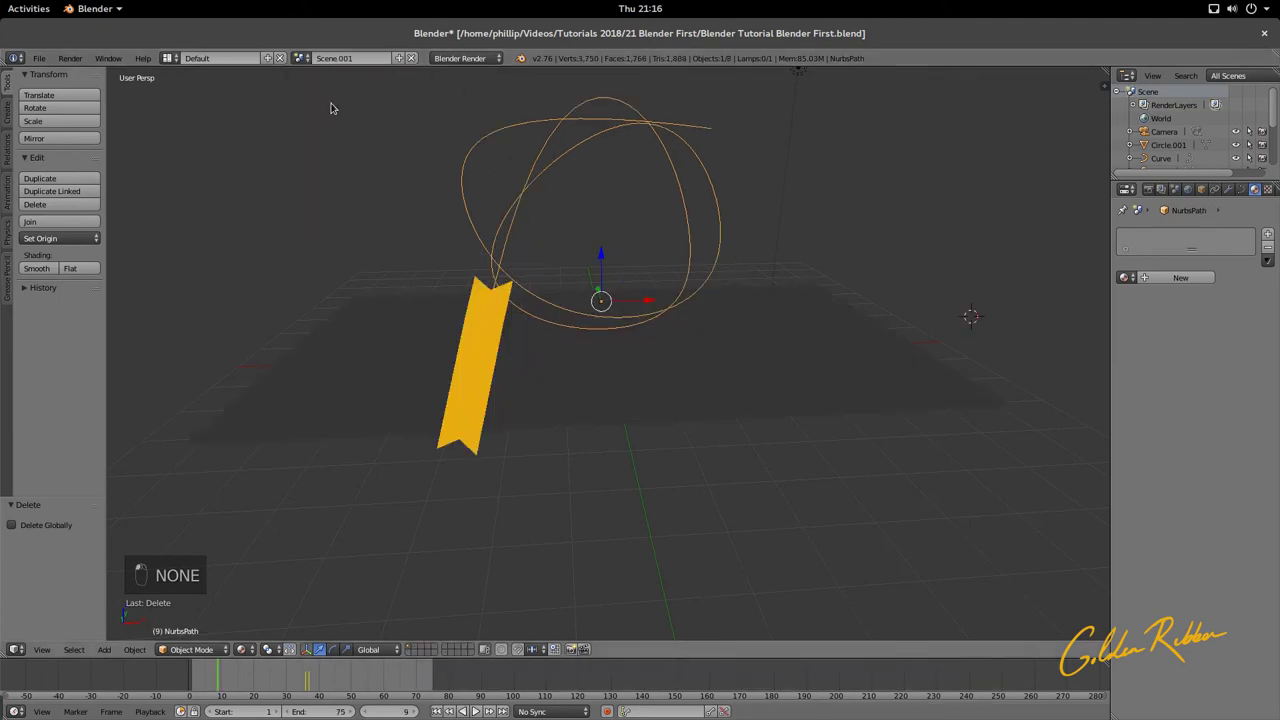
left_click(300, 58)
left_click(318, 80)
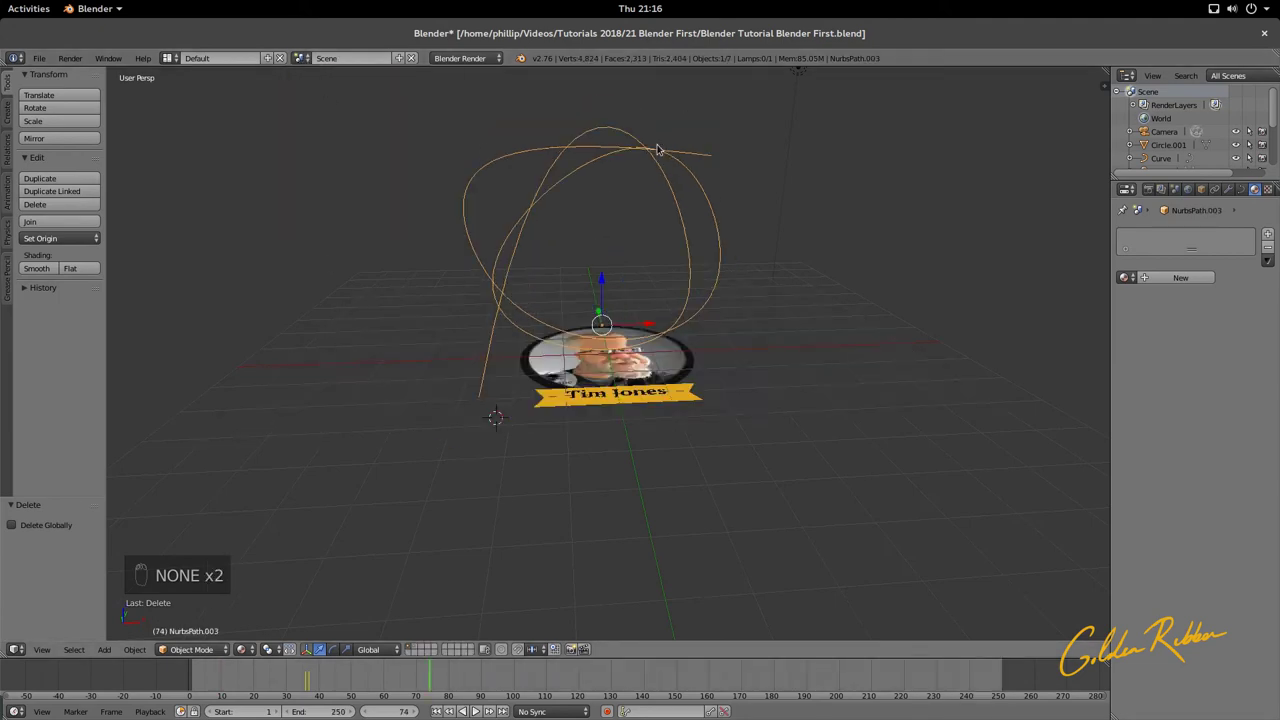
Step: Select NurbsPath.003 and lower it along Z
middle_click_drag(651, 151, 796, 173)
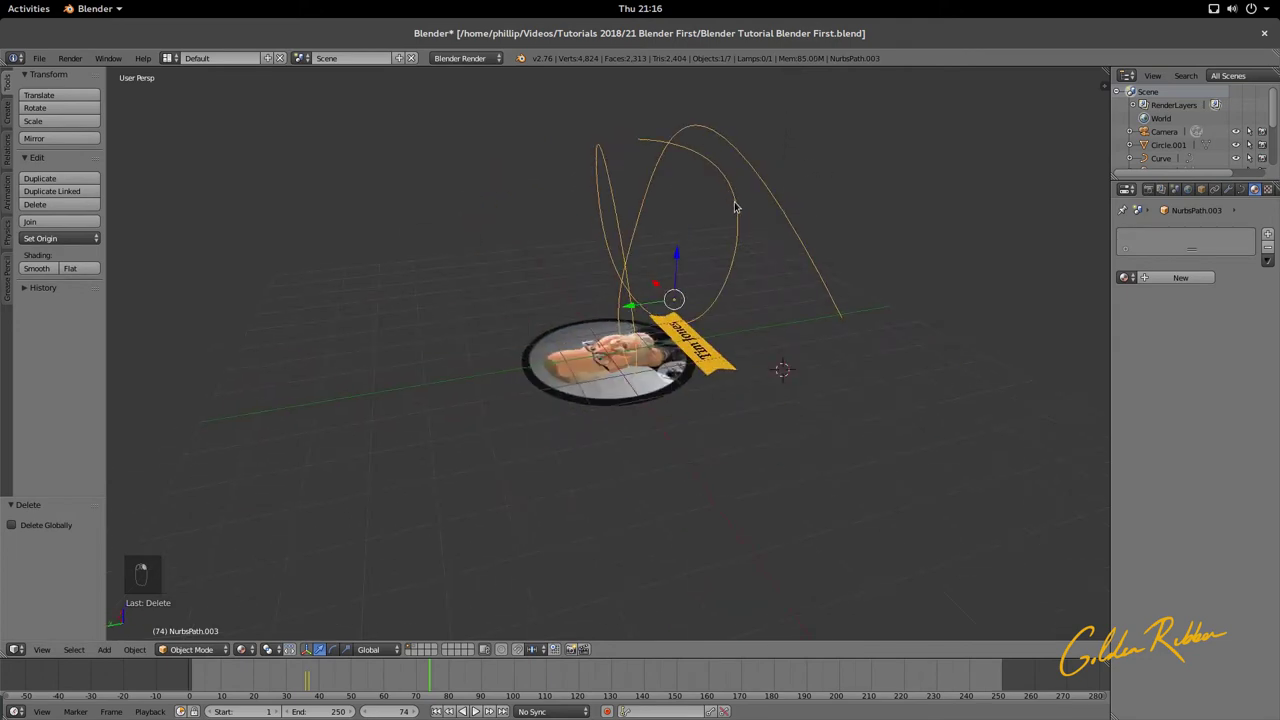
middle_click_drag(738, 210, 676, 244)
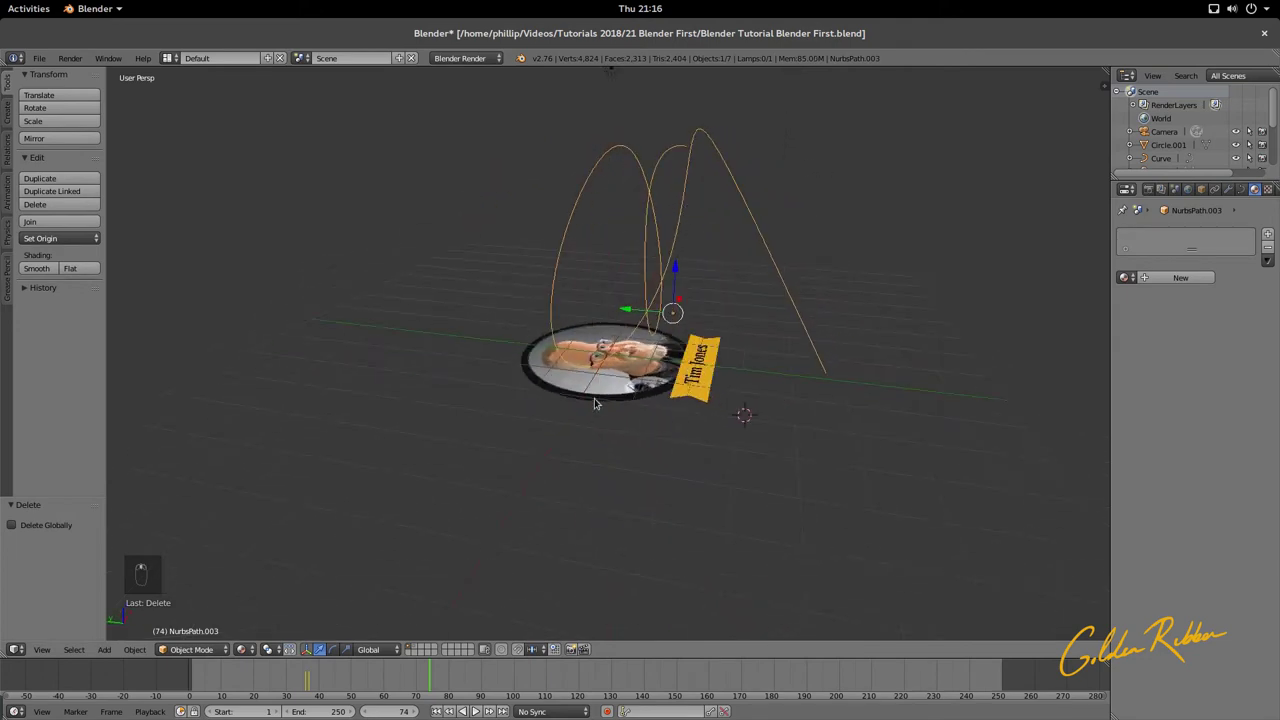
right_click(596, 398)
right_click(660, 257)
key("g")
key("z")
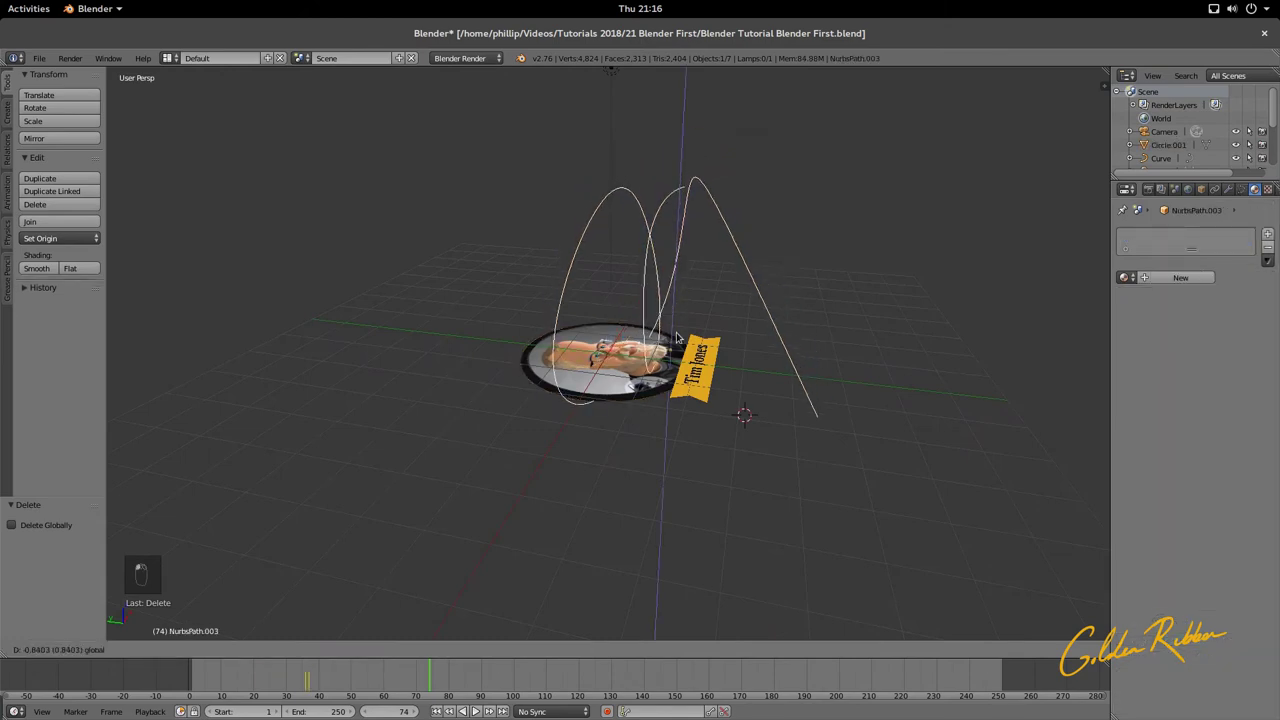
left_click(670, 340)
middle_click_drag(670, 340, 506, 463)
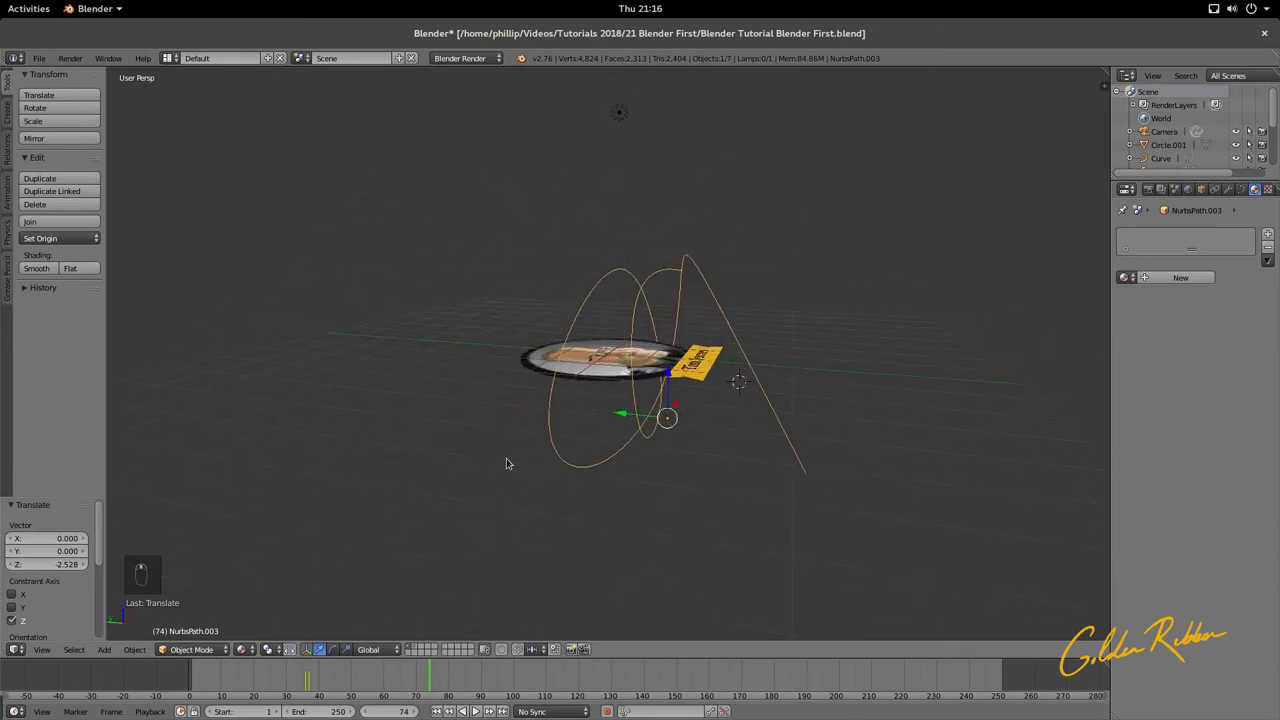
Step: Shift the curve 0.540 along Y and check it through the camera
key("g")
key("y")
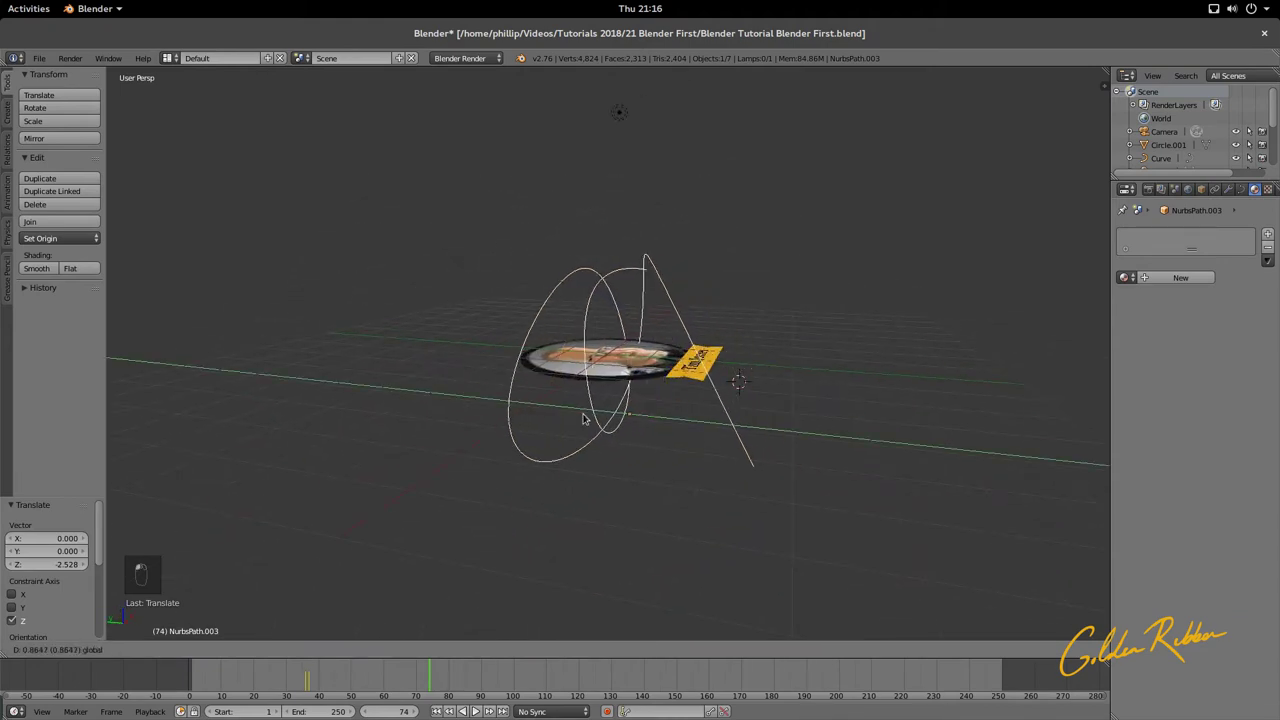
left_click(597, 420)
key("KP_0")
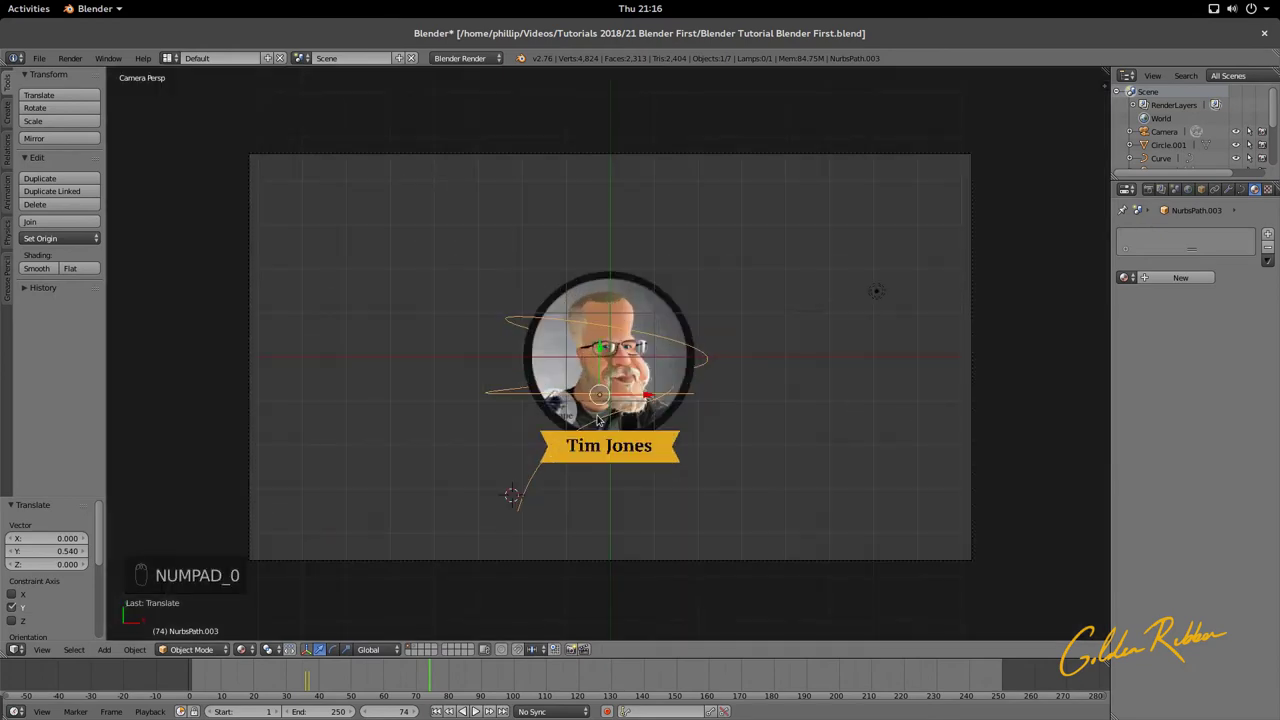
scroll(655, 443, "up", 1)
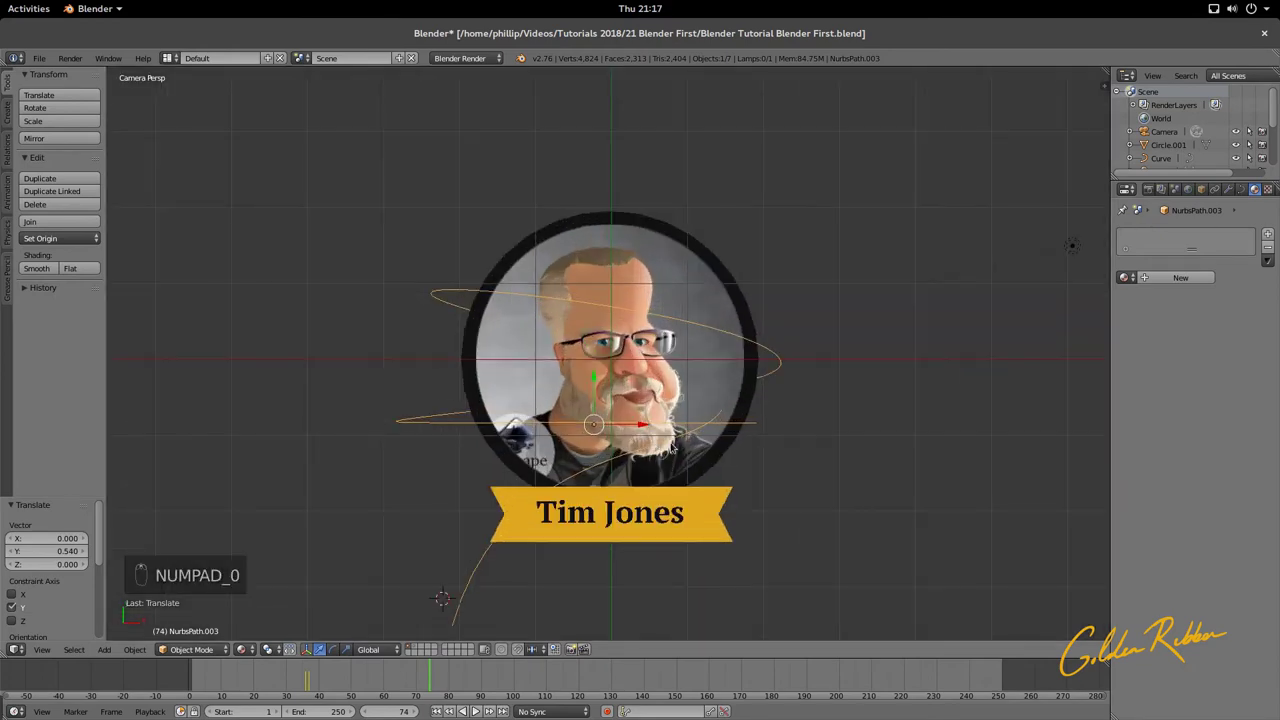
middle_click_drag(688, 440, 648, 380)
scroll(645, 376, "up", 2)
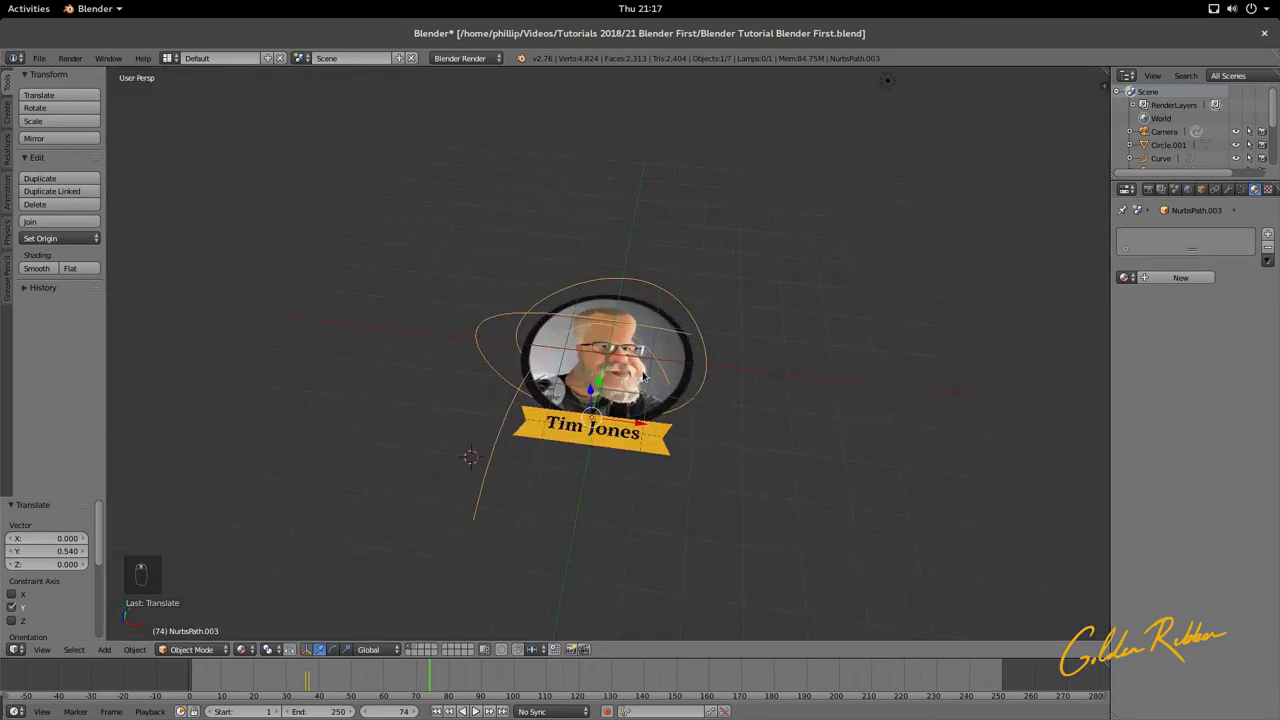
Step: Shift the curve 0.464 along X, then select the portrait plane and dark ring
key("g")
key("x")
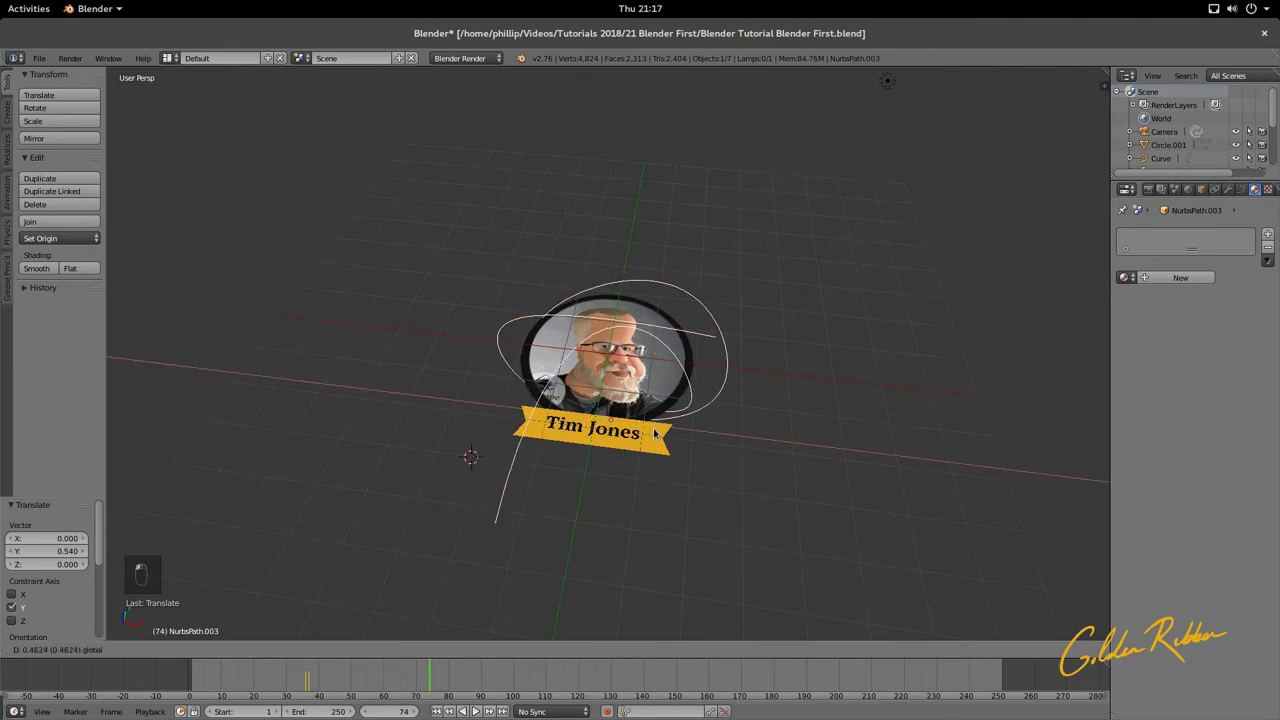
left_click(655, 432)
middle_click_drag(655, 432, 662, 482)
scroll(668, 440, "up", 3)
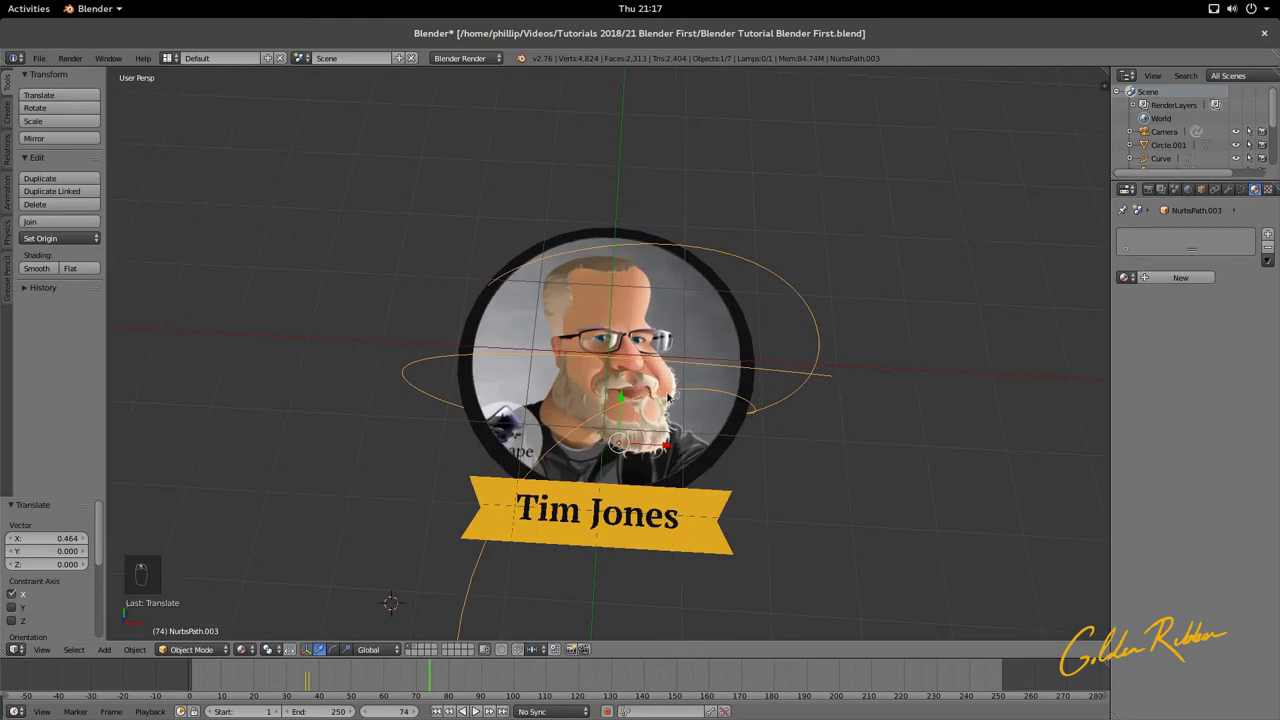
right_click(716, 352)
right_click(750, 335, "shift")
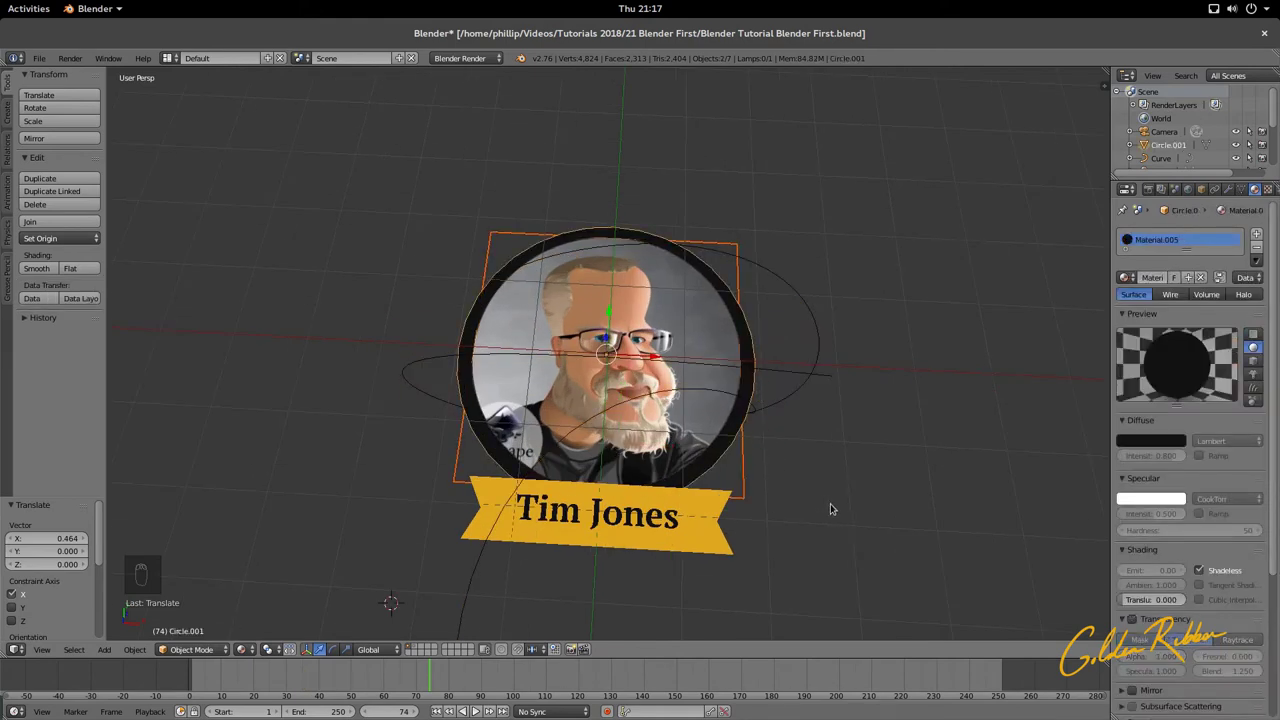
Step: Scale the portrait and its ring to 0.882, move them down, and check the camera view
key("s")
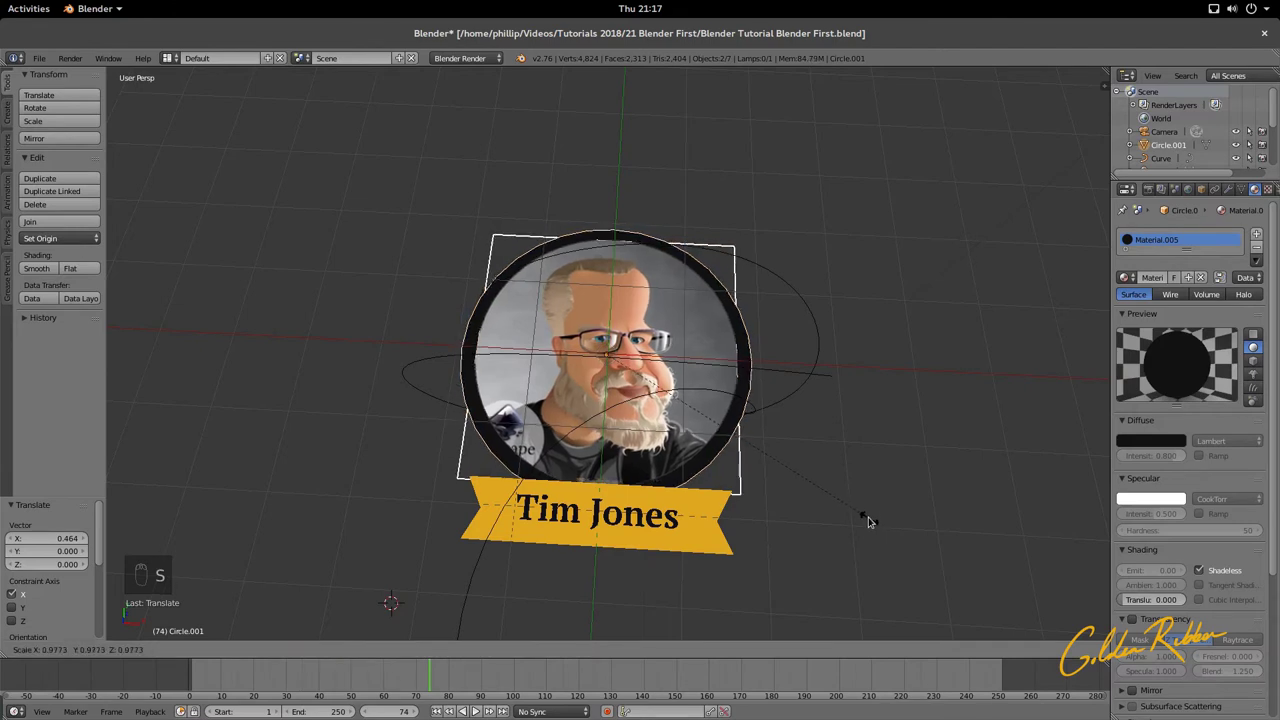
left_click(845, 504)
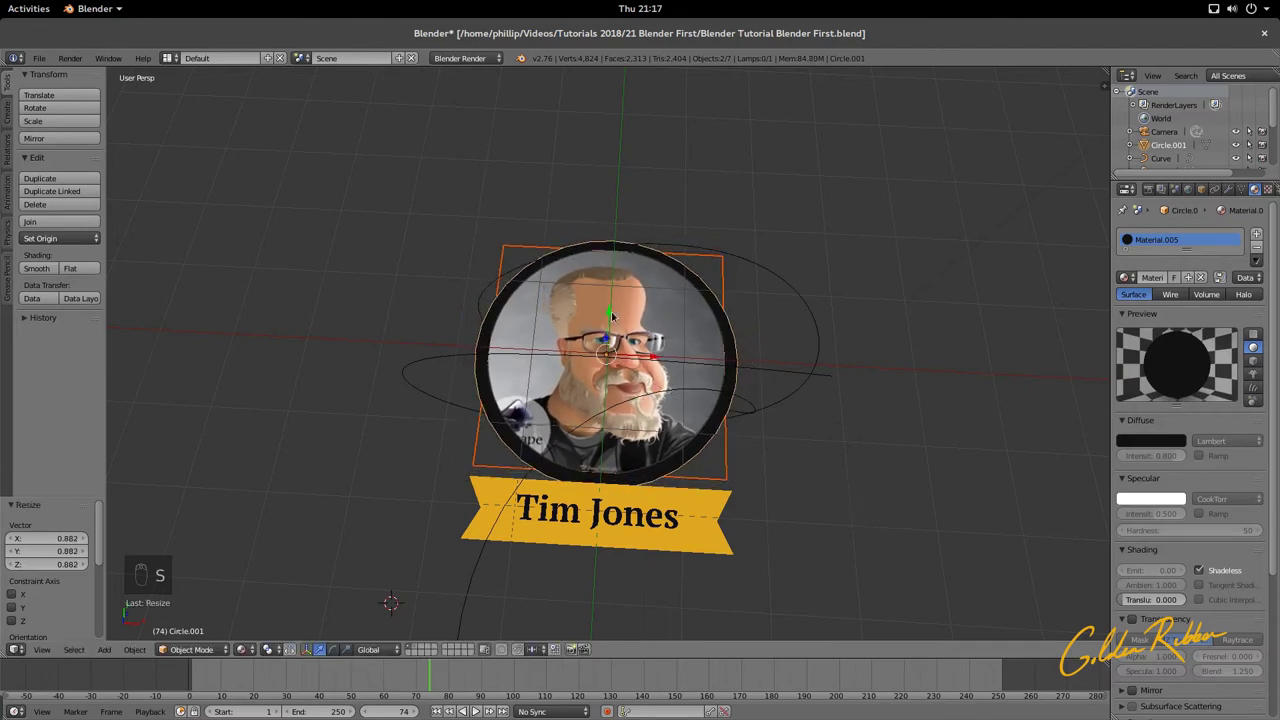
left_click_drag(612, 316, 614, 336)
key("KP_0")
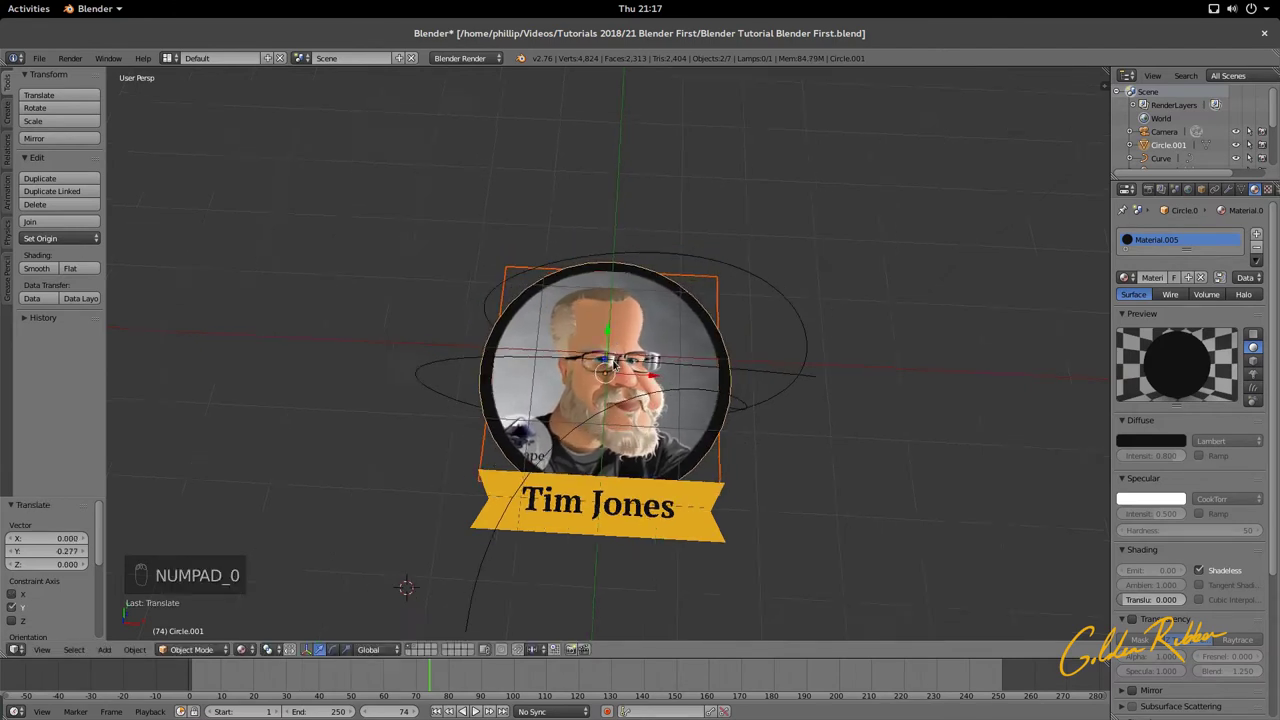
scroll(686, 460, "up", 2)
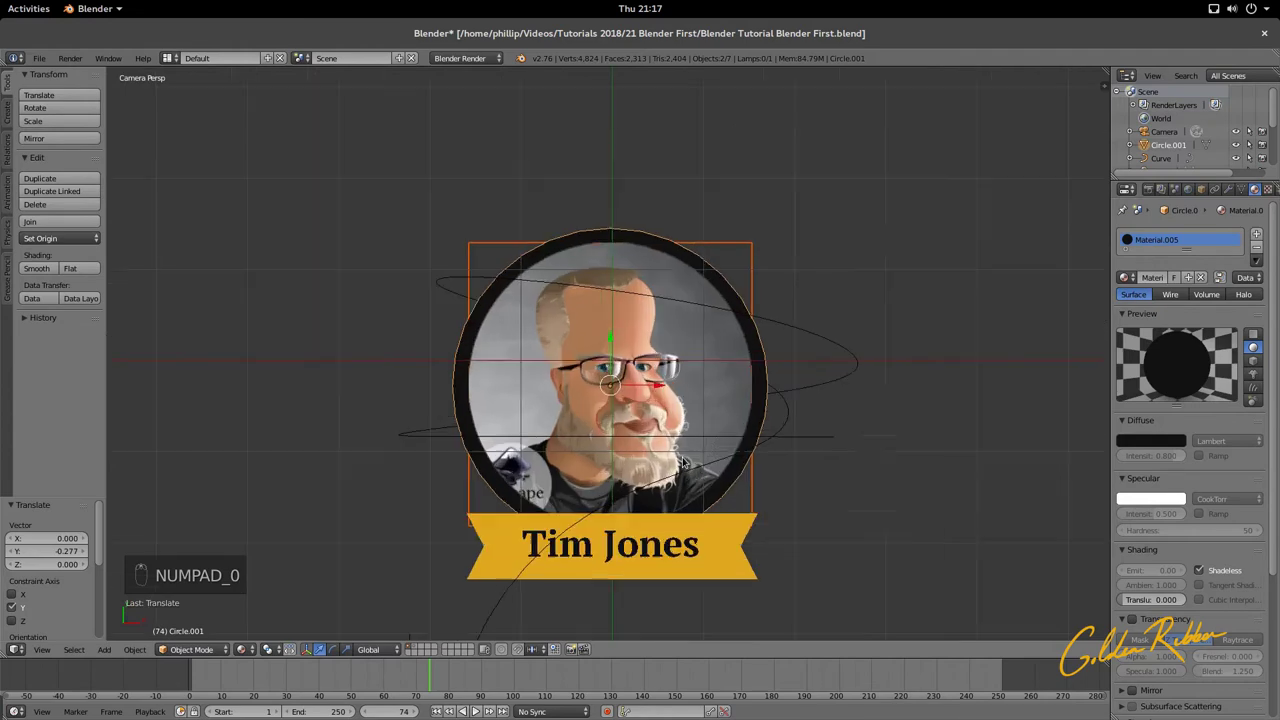
scroll(686, 460, "down", 2)
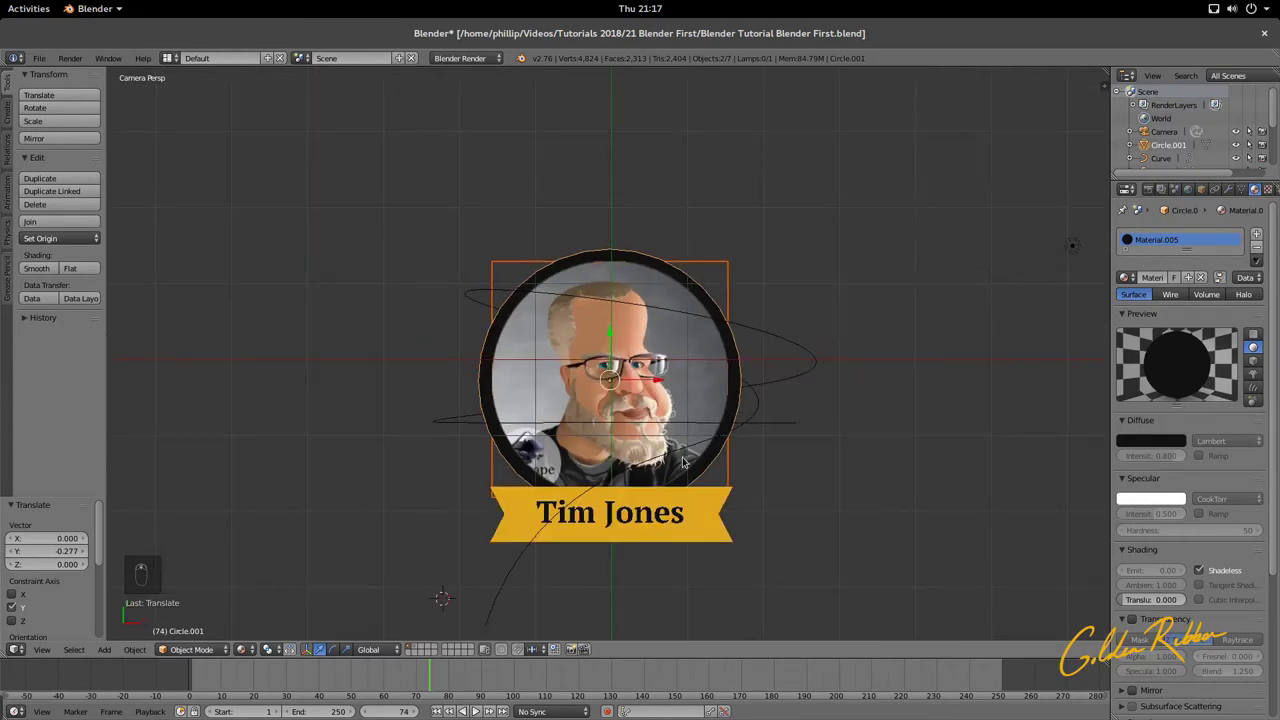
Step: Undo the portrait move and shift the NurbsPath.003 curve along Y
key("ctrl+z")
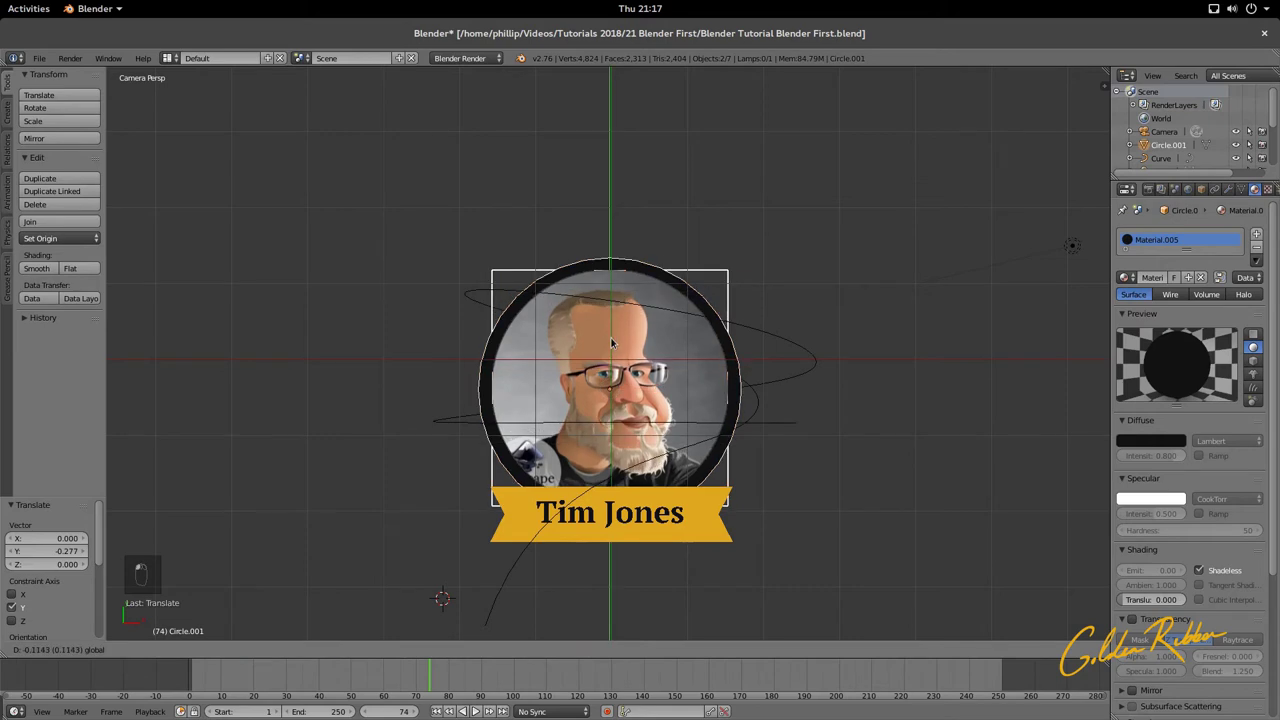
right_click(757, 415)
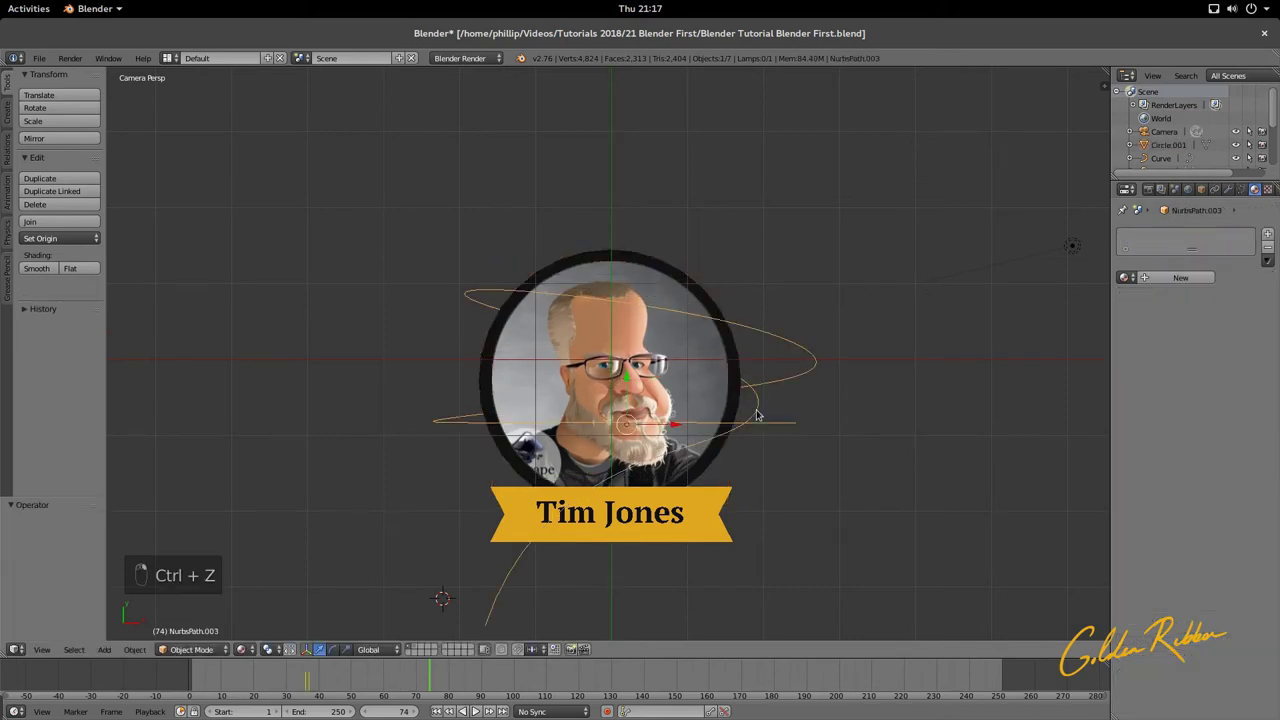
key("g")
key("y")
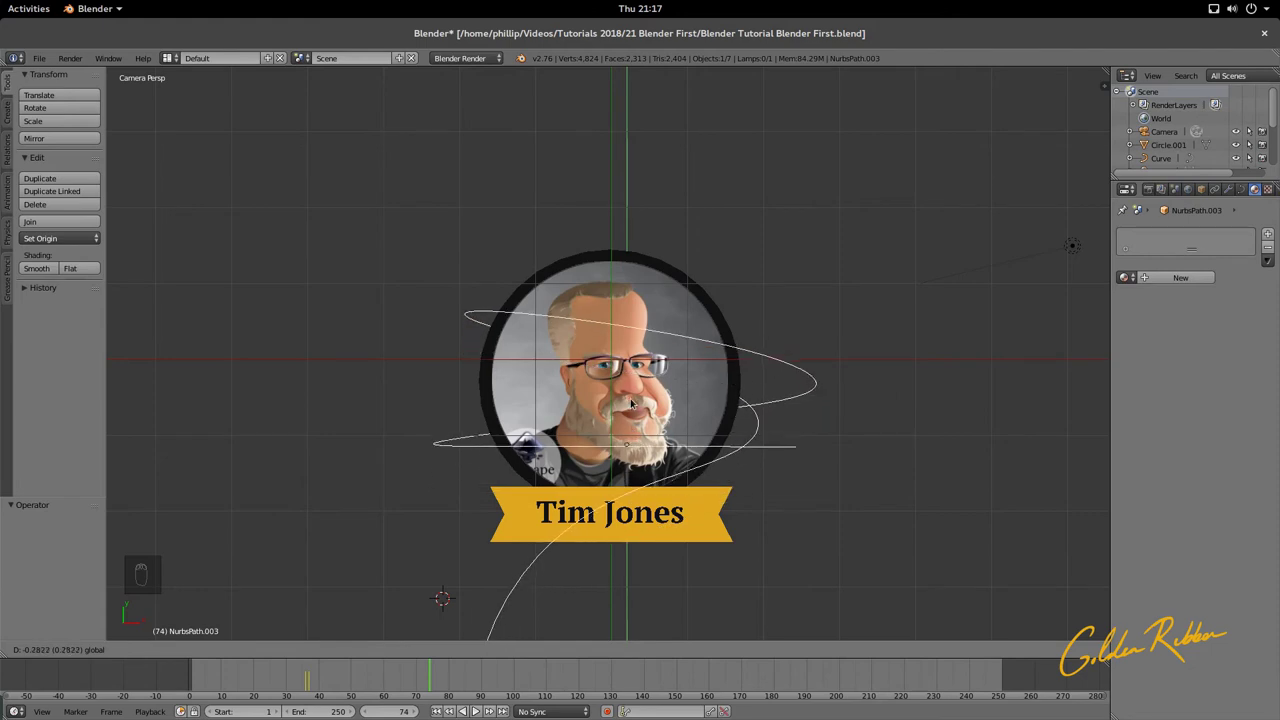
left_click(628, 398)
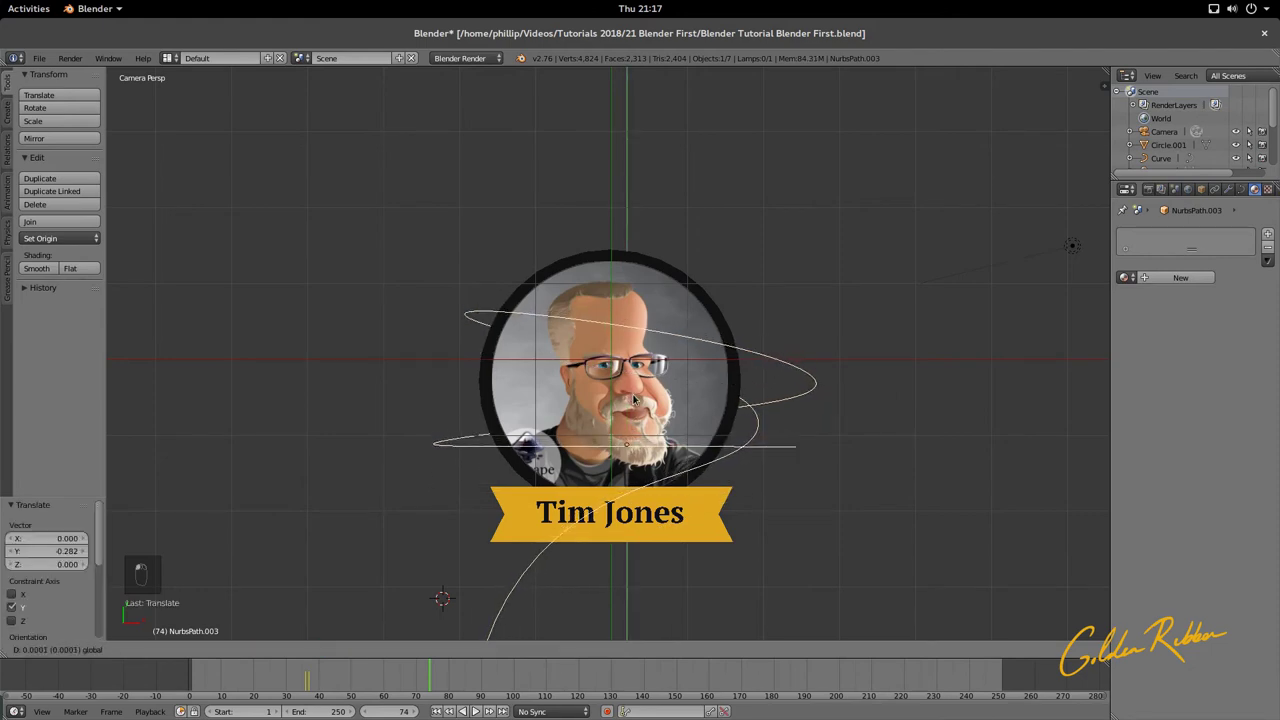
left_click(636, 407)
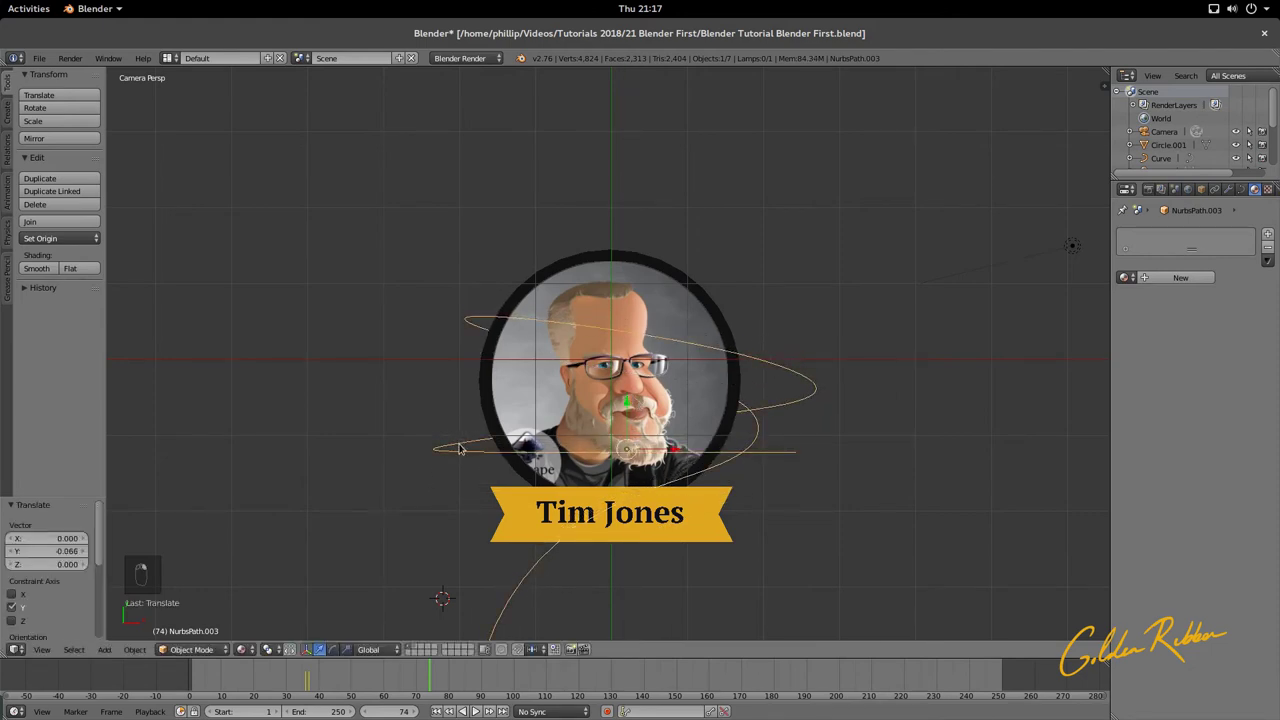
Step: In Edit Mode, move the selected NurbsPath.003 control points along Y
key("Tab")
scroll(690, 466, "down", 3)
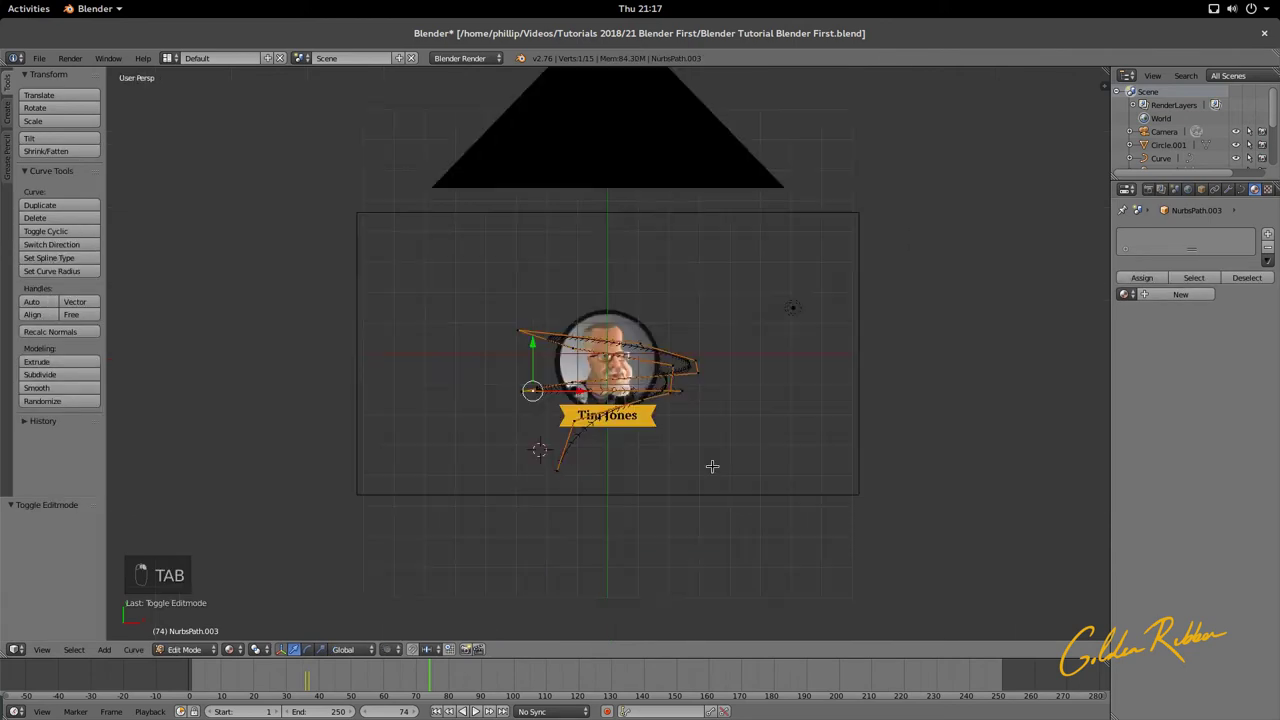
middle_click_drag(711, 466, 565, 313)
scroll(680, 336, "up", 2)
right_click(565, 313, "shift")
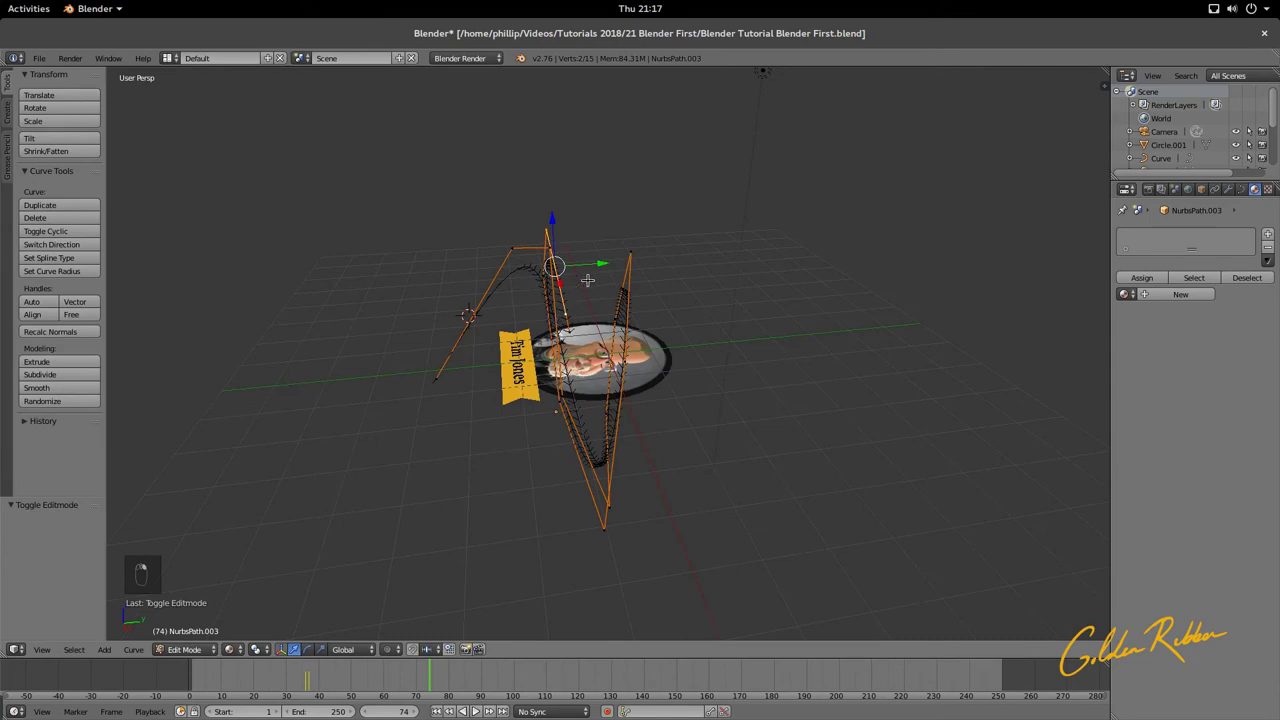
key("g")
key("y")
left_click(578, 268)
key("ctrl+z")
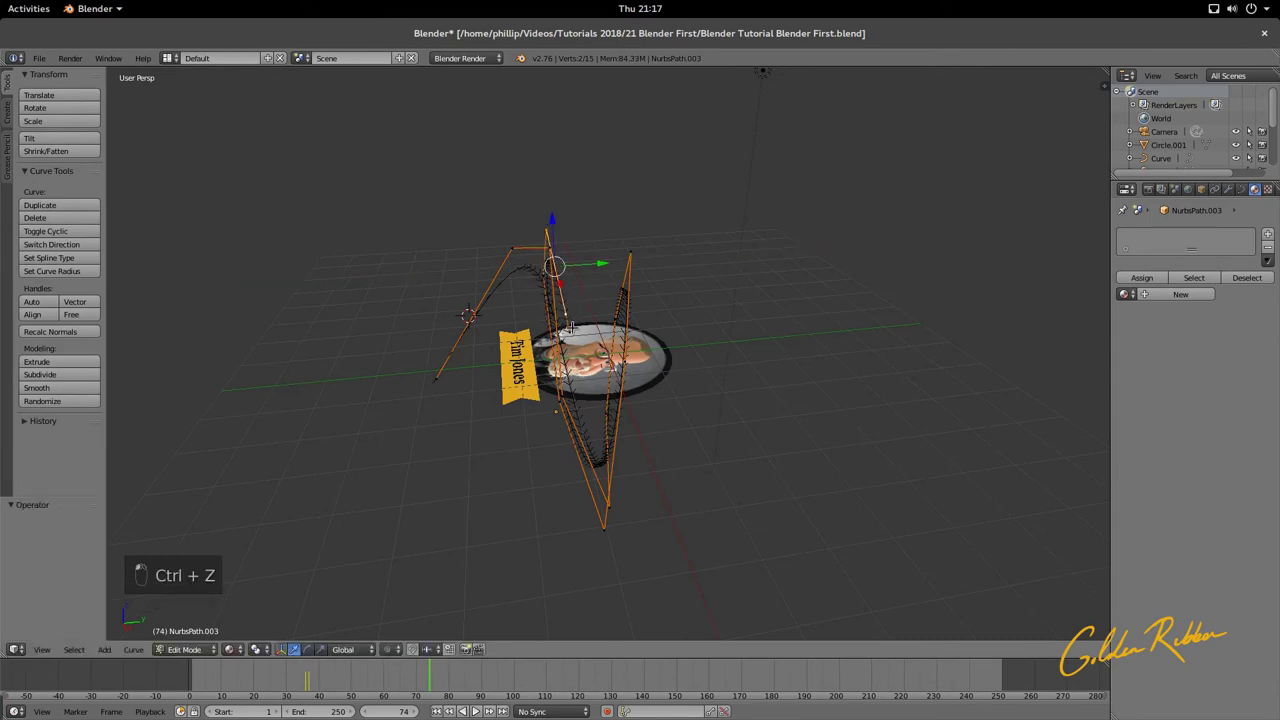
key("g")
key("y")
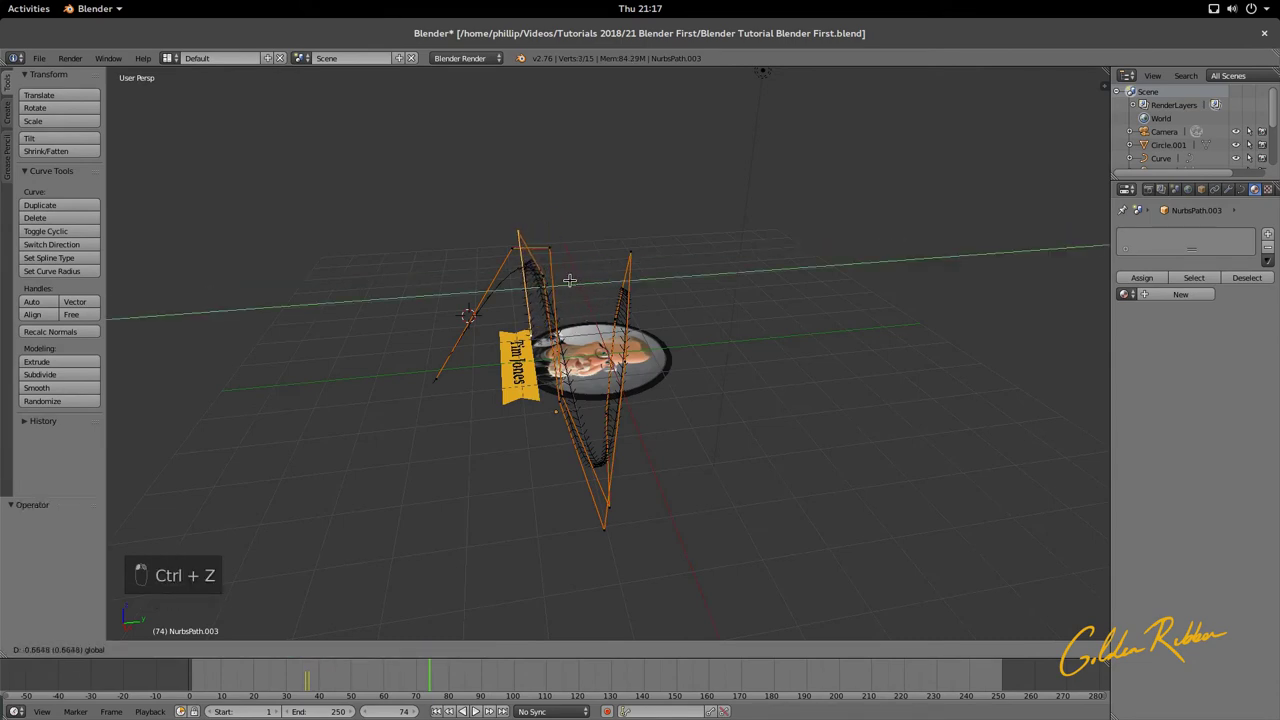
left_click(564, 282)
Step: Nudge one more control point along Y, check the camera view, and return to Object Mode
right_click(582, 276)
key("g")
key("y")
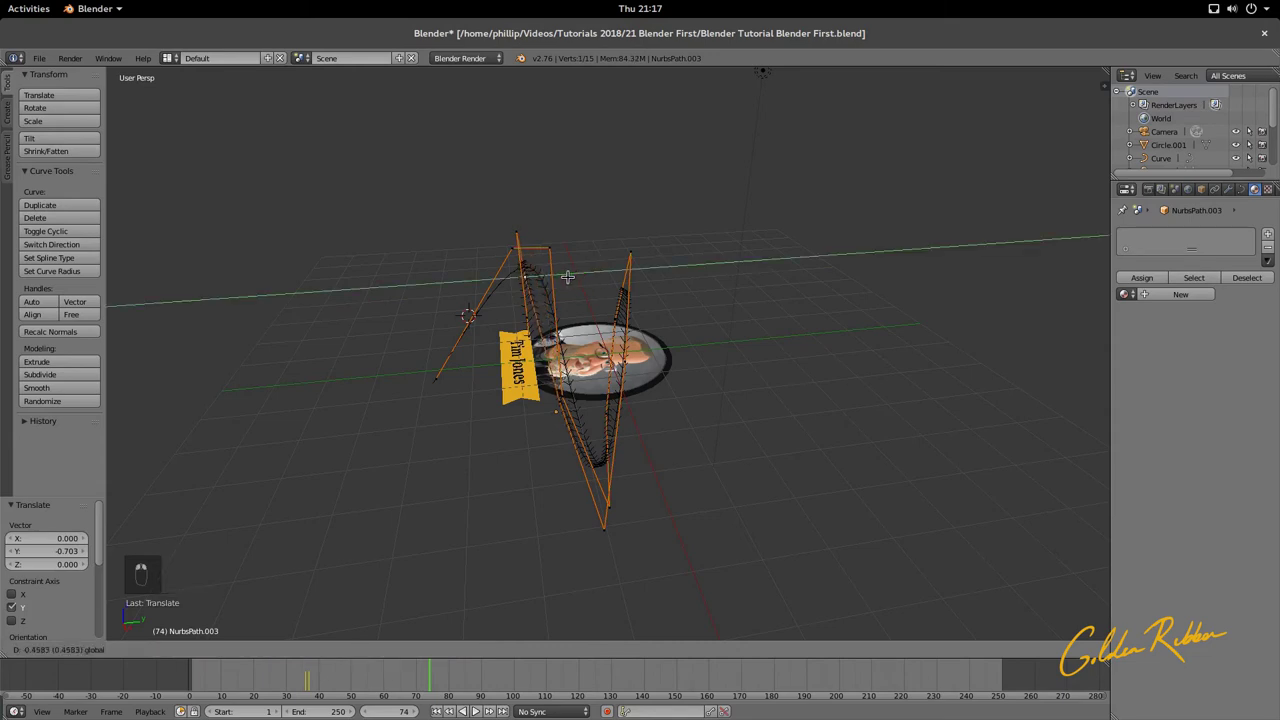
left_click(560, 273)
middle_click_drag(557, 271, 708, 399)
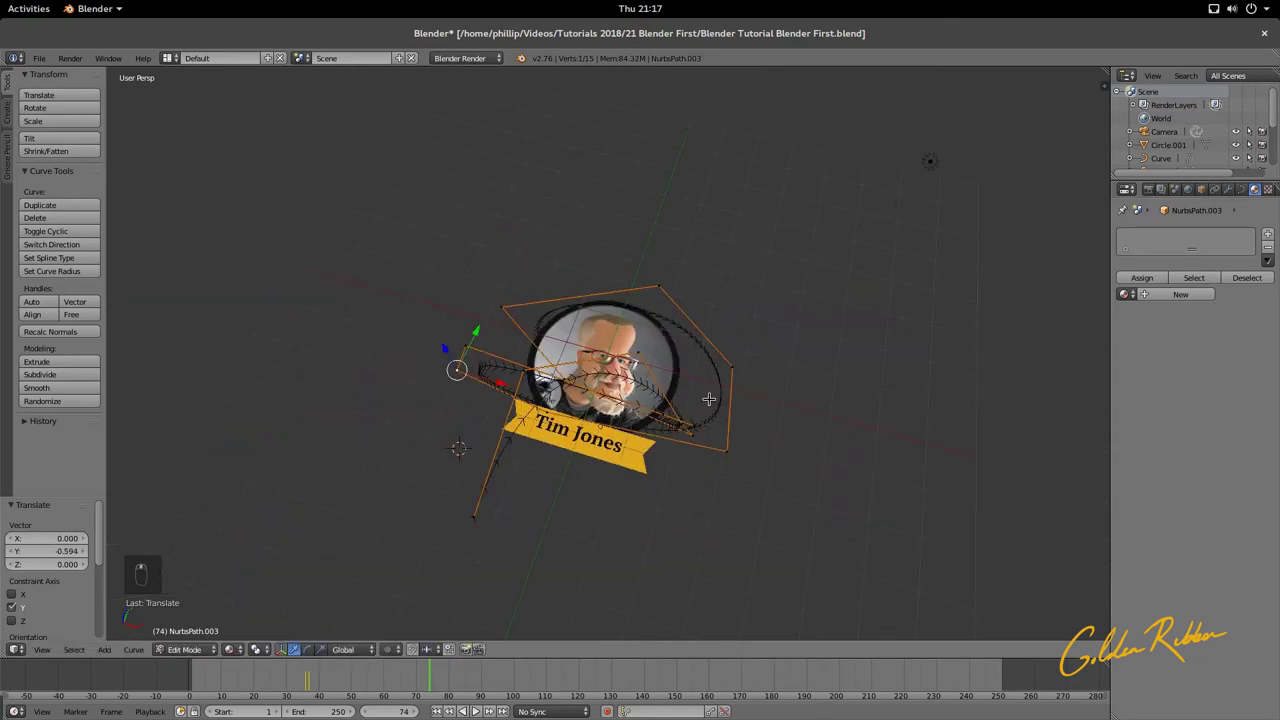
key("KP_0")
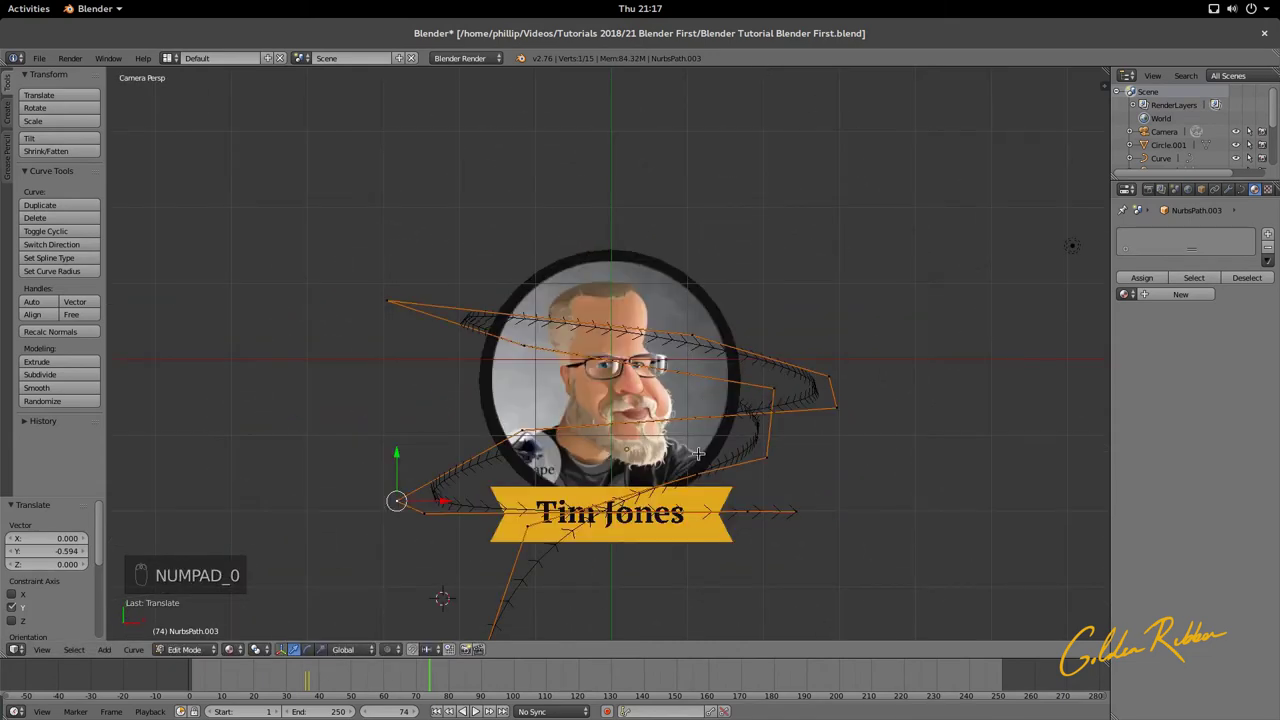
key("Tab")
scroll(628, 480, "down", 5)
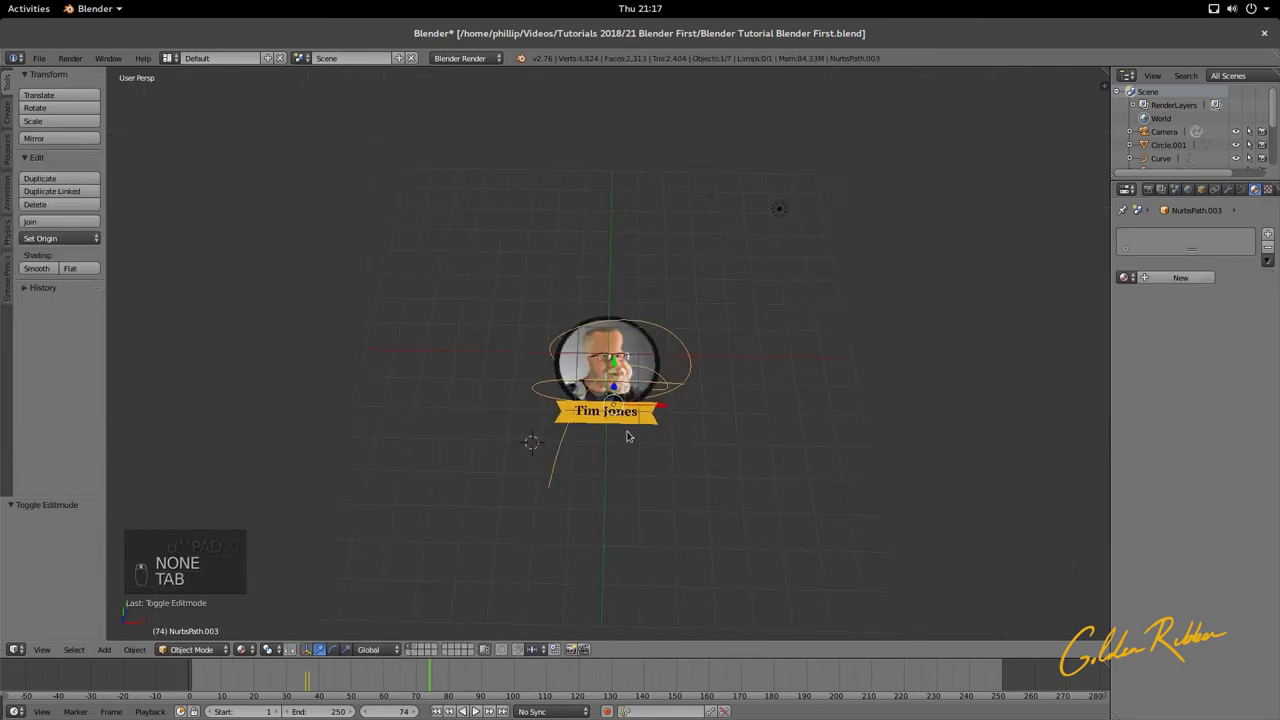
scroll(630, 478, "up", 2)
middle_click_drag(630, 478, 638, 412)
Step: Select the gold ribbon, move it along Y, then lower it along Z
right_click(653, 424)
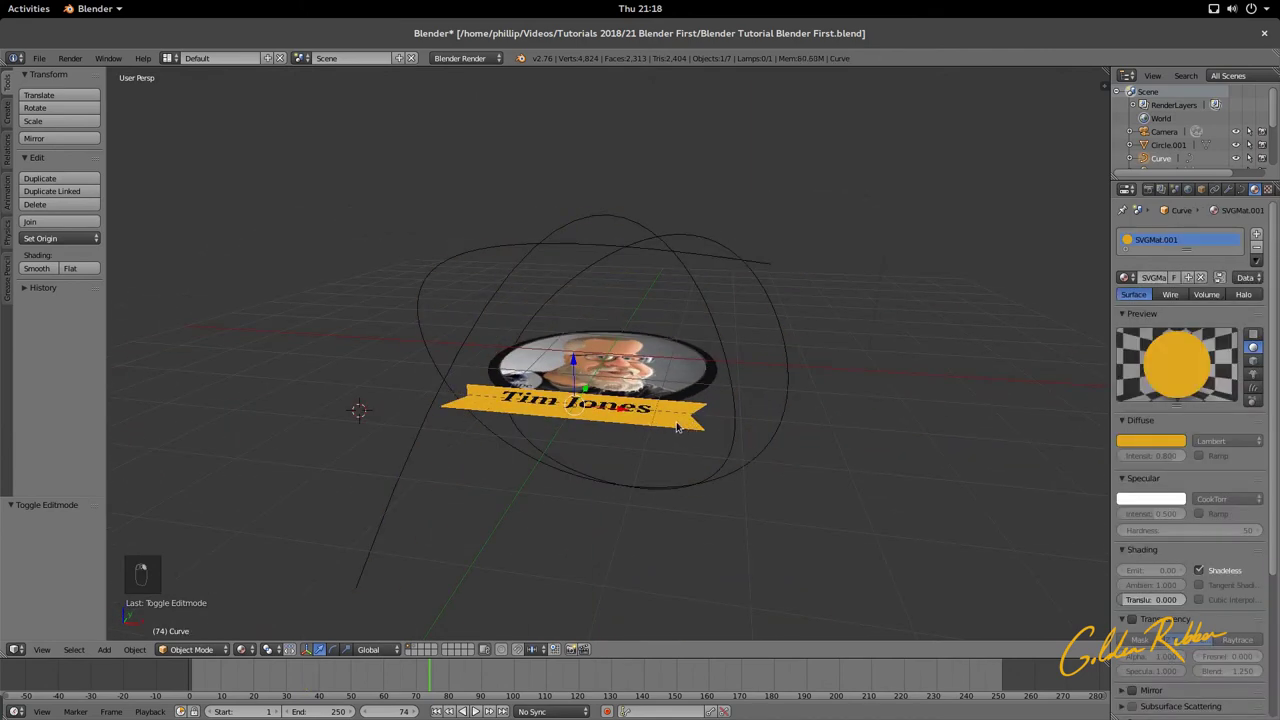
middle_click_drag(676, 428, 606, 417)
key("g")
key("y")
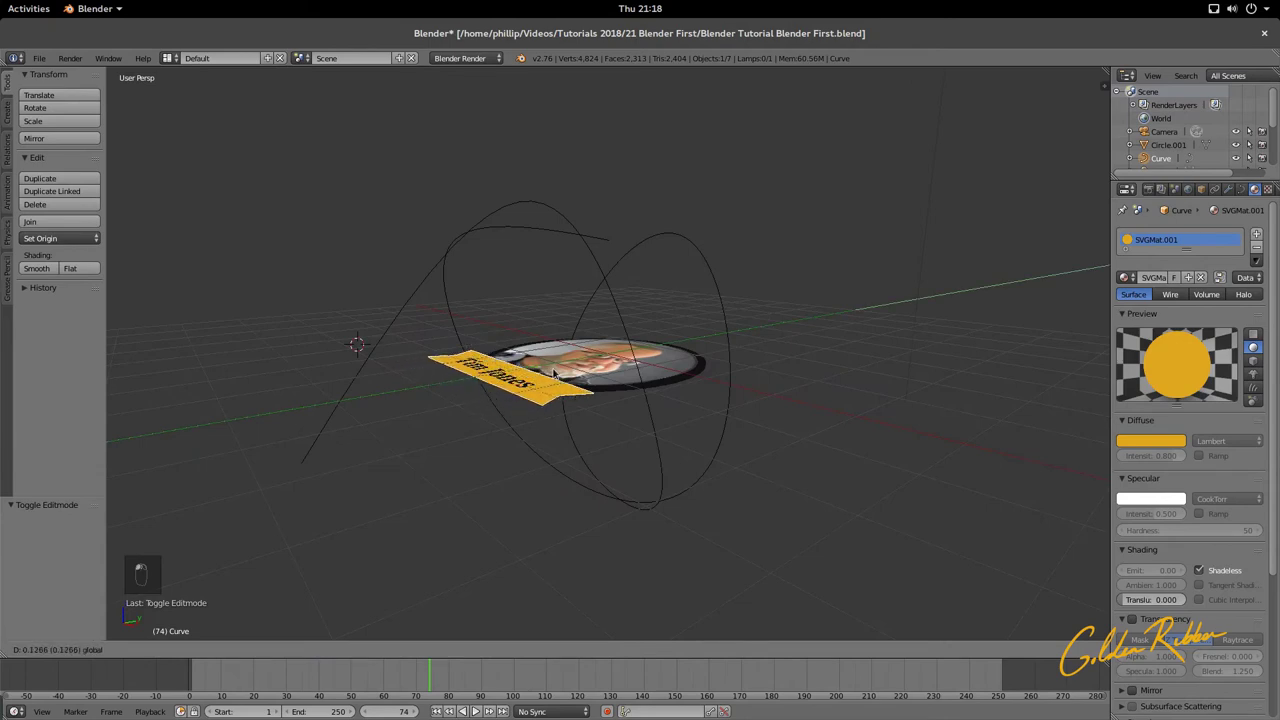
left_click(368, 418)
middle_click_drag(368, 418, 540, 432)
key("g")
key("z")
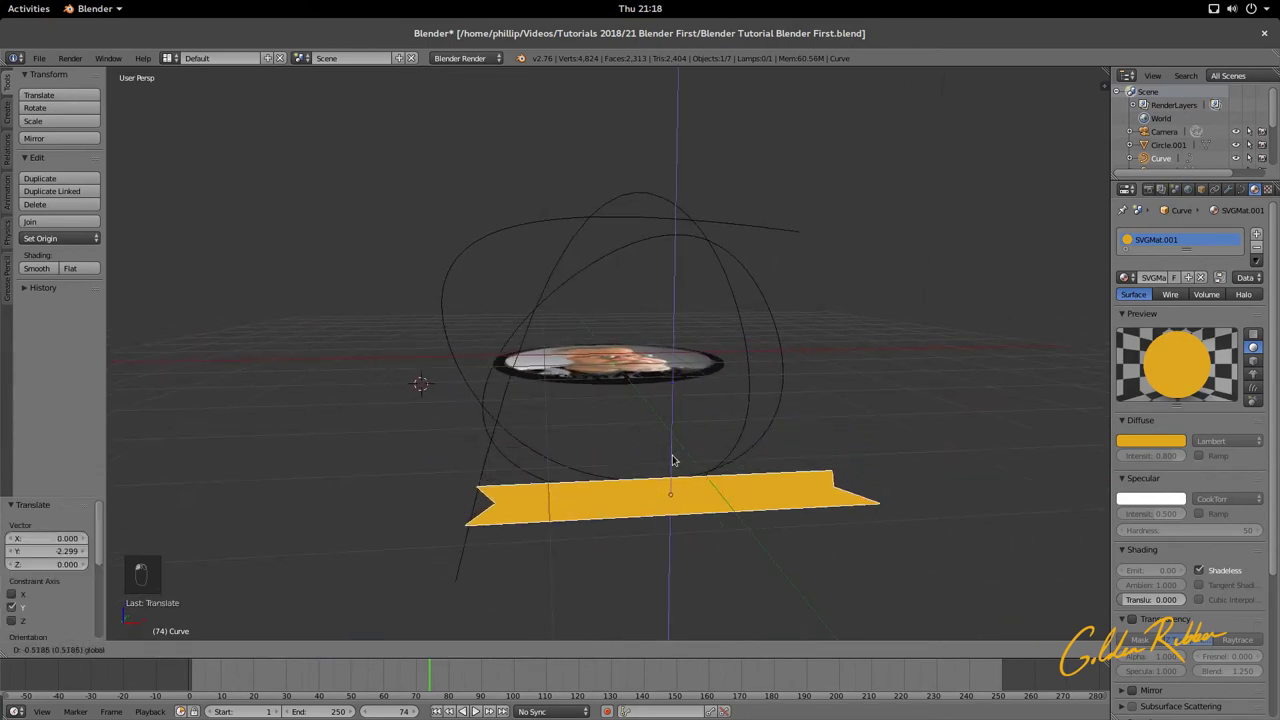
left_click(674, 462)
Step: Slide the ribbon along X below the circle, then select NurbsPath.003
middle_click_drag(674, 462, 711, 463)
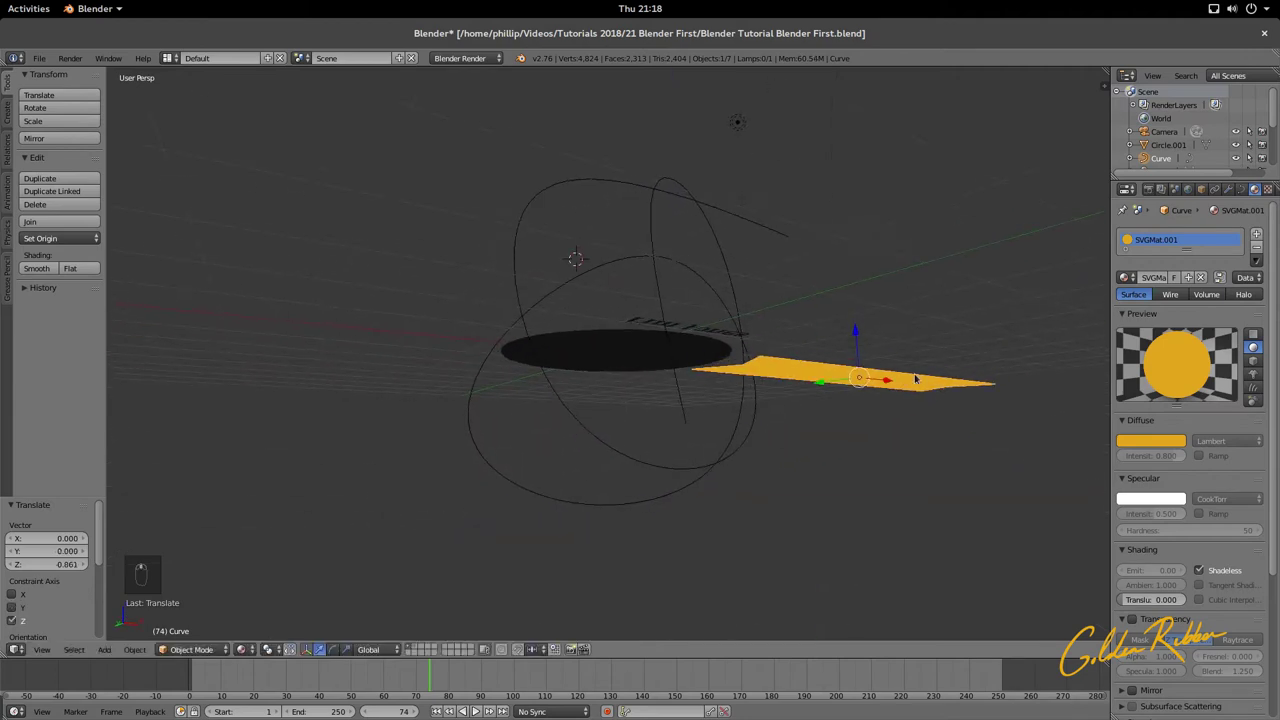
middle_click_drag(888, 382, 846, 378)
left_click_drag(846, 378, 828, 466)
middle_click_drag(828, 466, 692, 508)
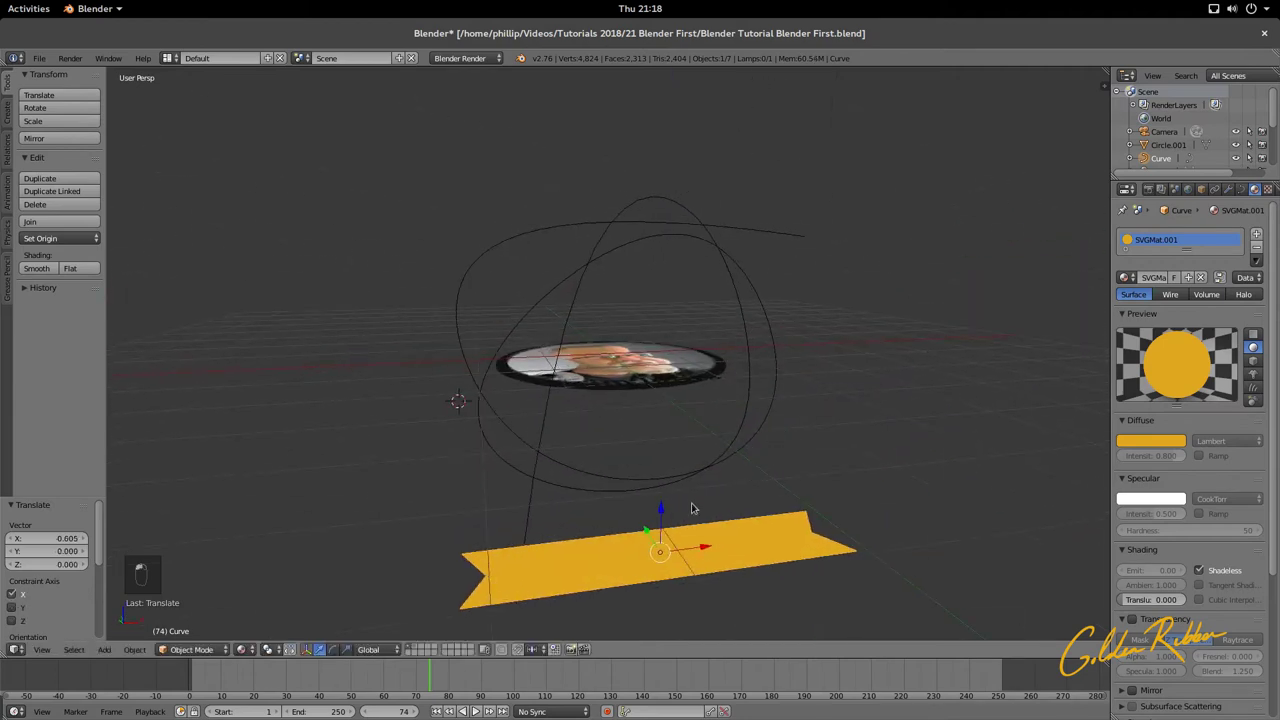
key("g")
key("x")
left_click(651, 557)
middle_click_drag(651, 557, 843, 499)
right_click(862, 428)
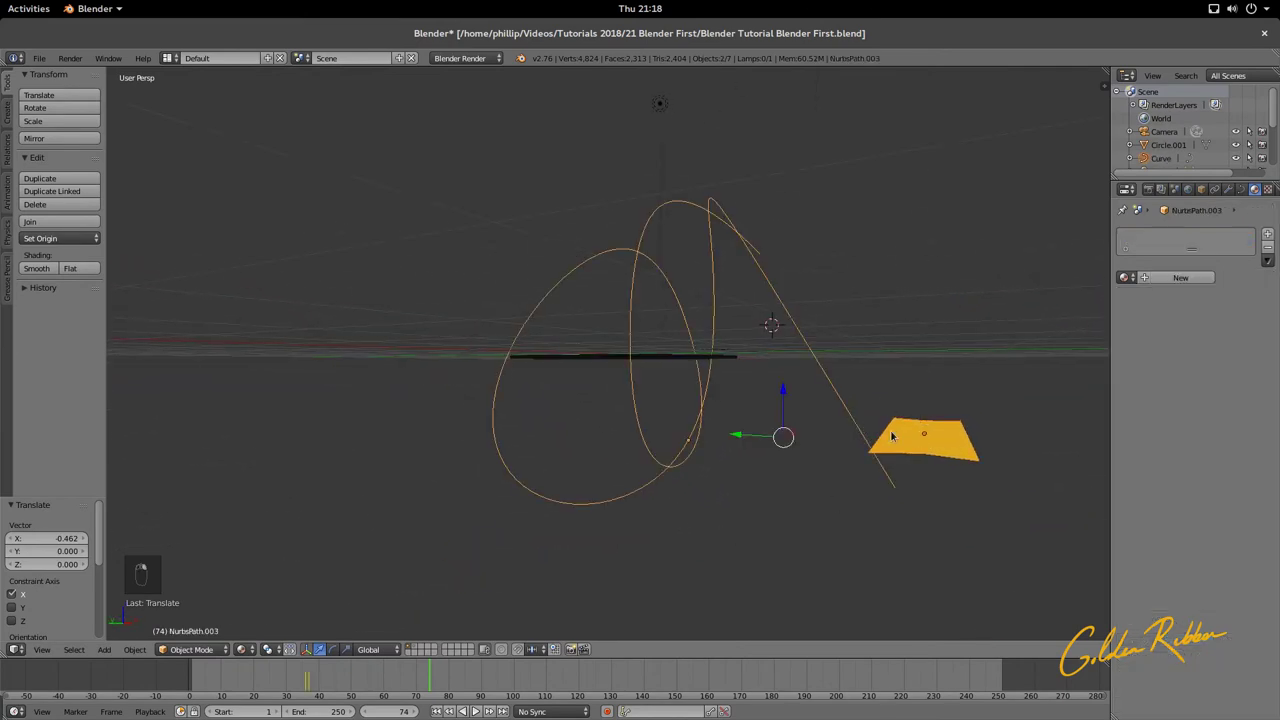
middle_click_drag(893, 436, 765, 487)
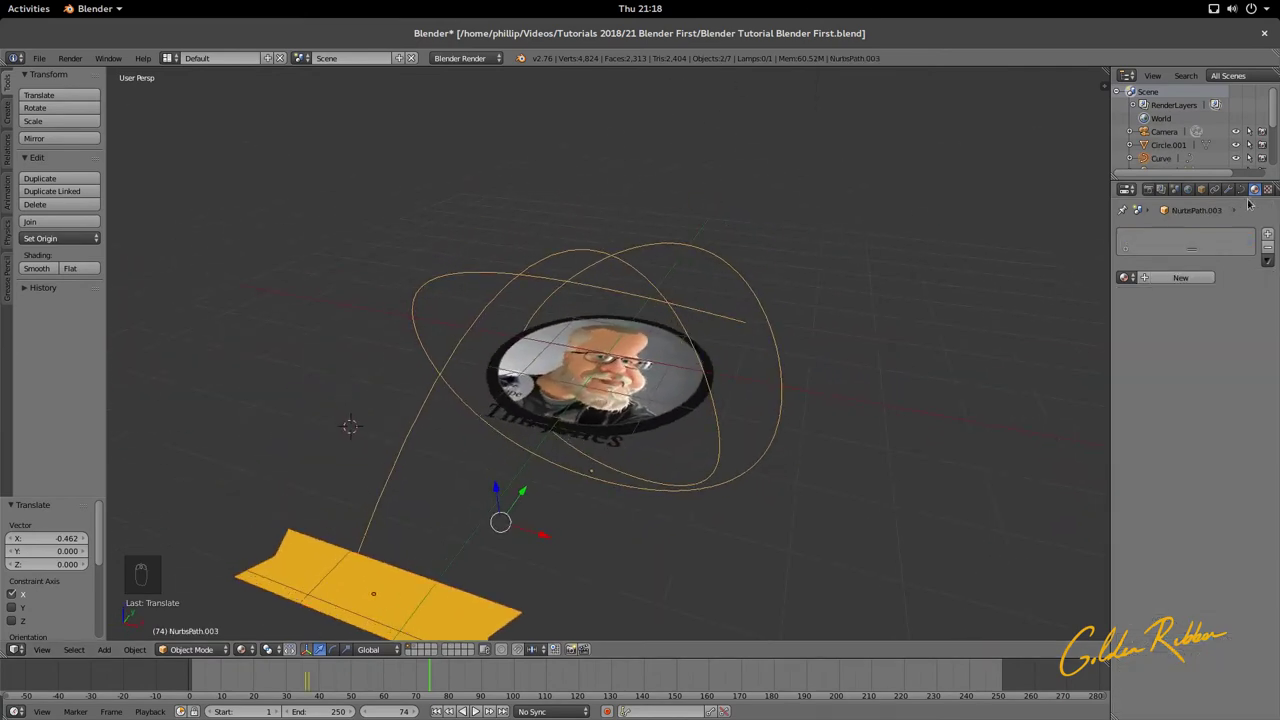
Step: Add a Curve modifier to the gold ribbon, not the path, with NurbsPath.003 as its deform object
left_click(1229, 190)
left_click(1204, 236)
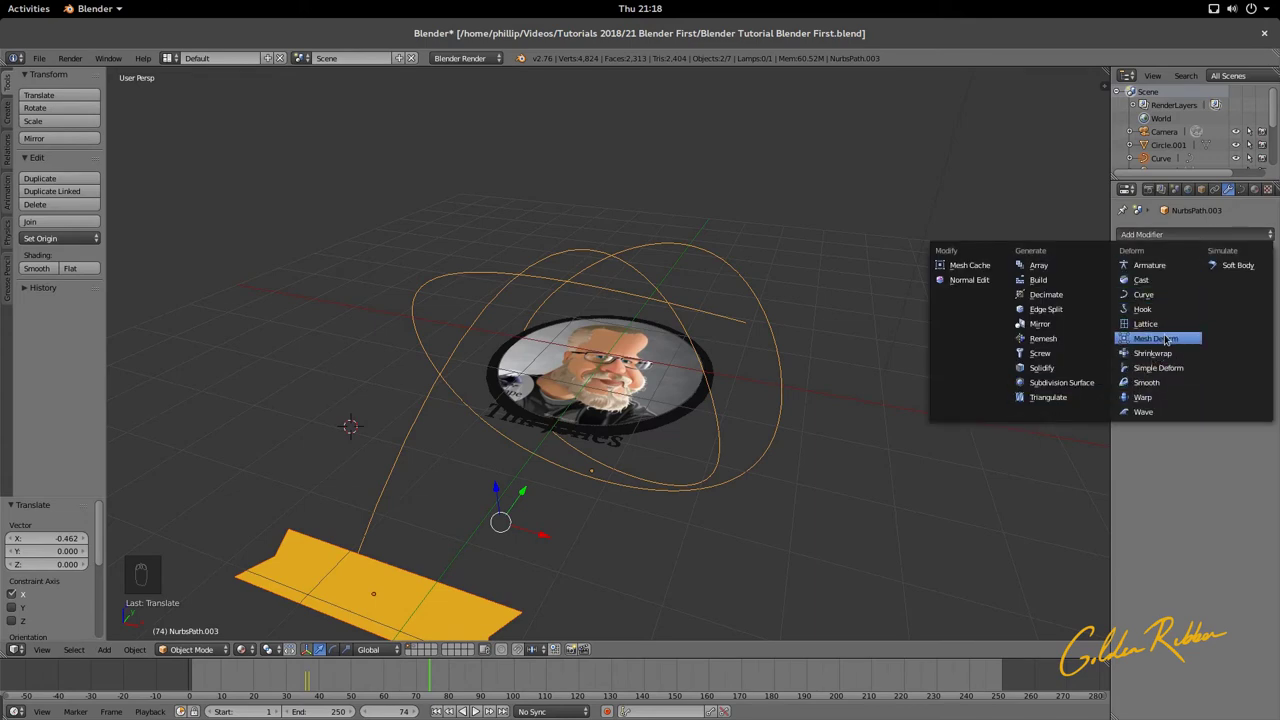
left_click(1163, 297)
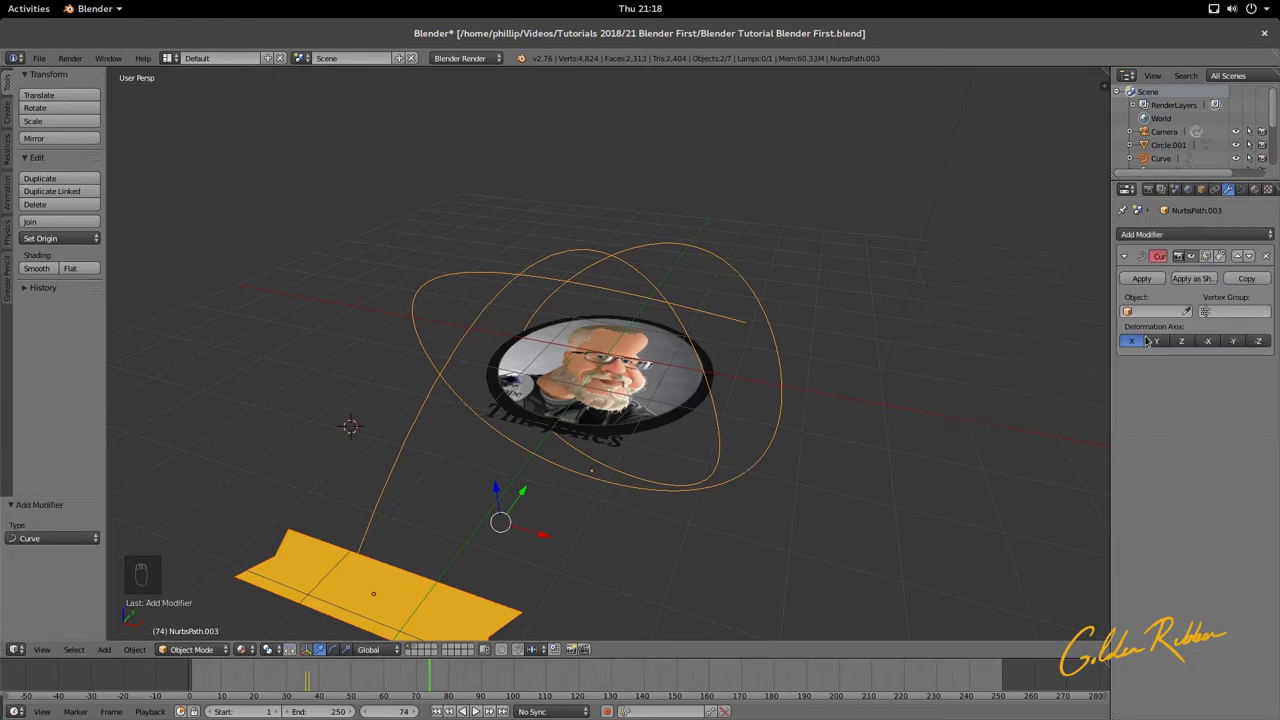
middle_click_drag(697, 446, 743, 430)
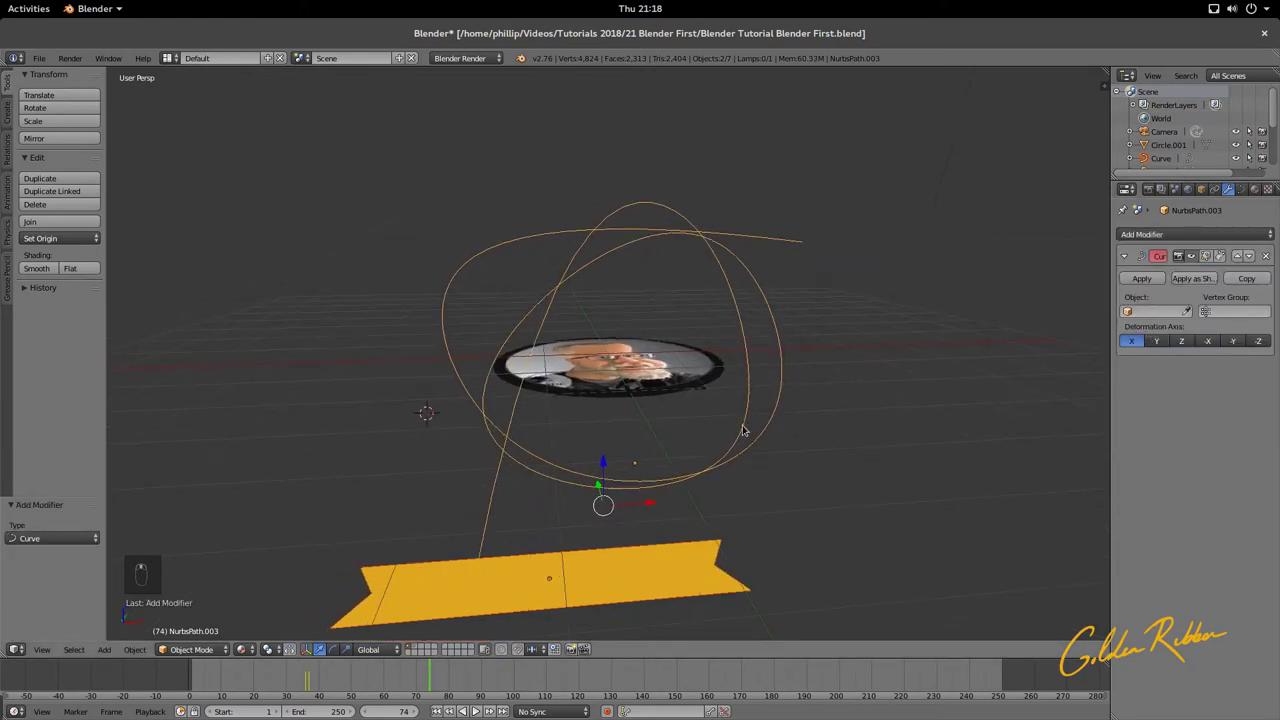
key("ctrl+z")
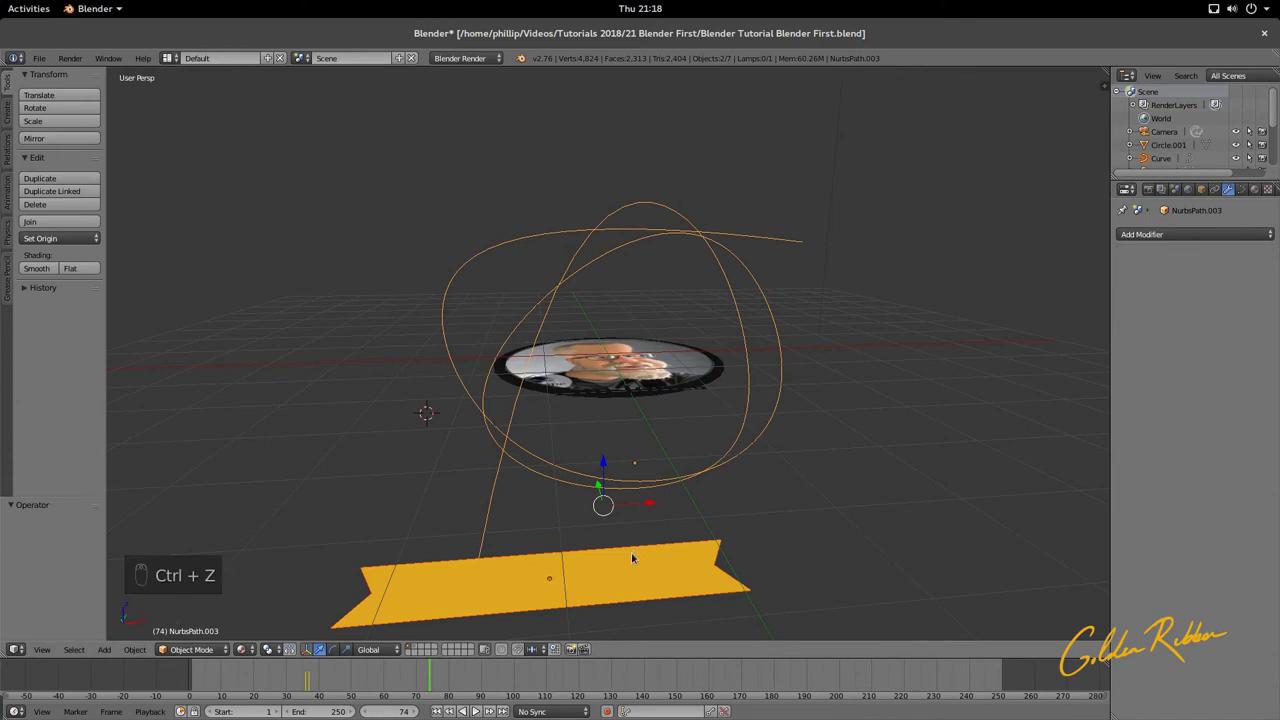
right_click(631, 558)
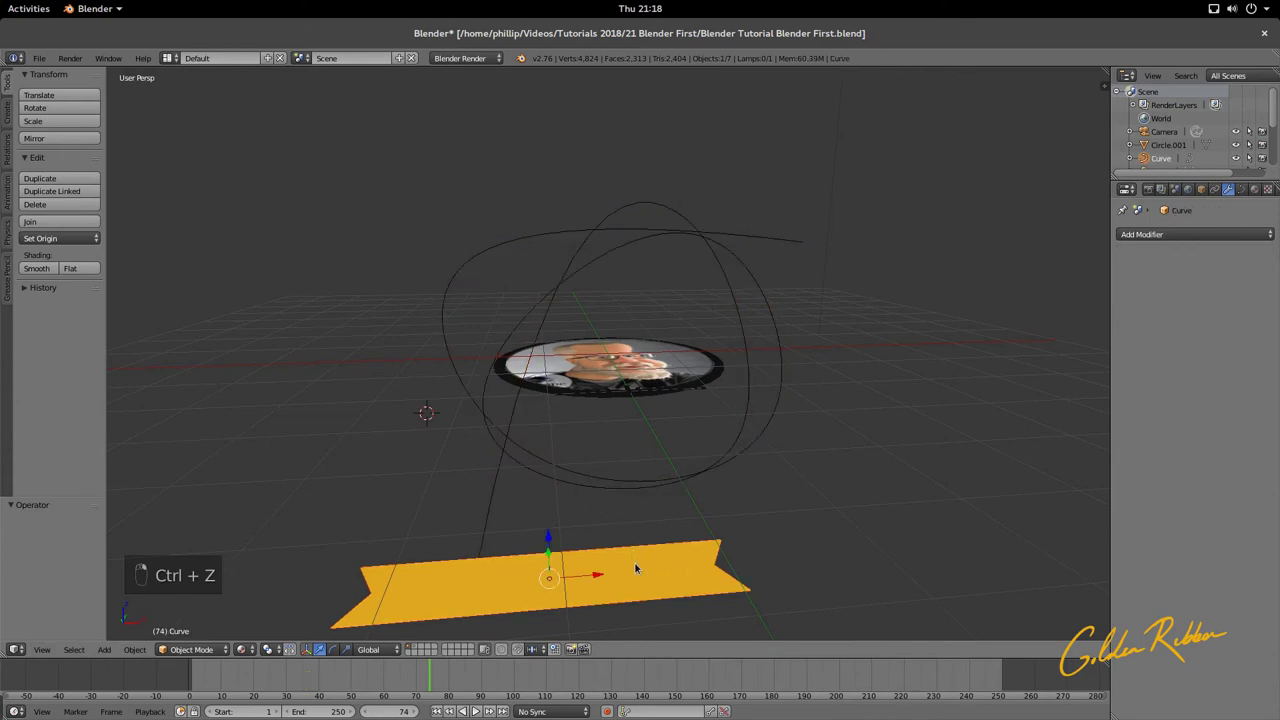
left_click(1175, 236)
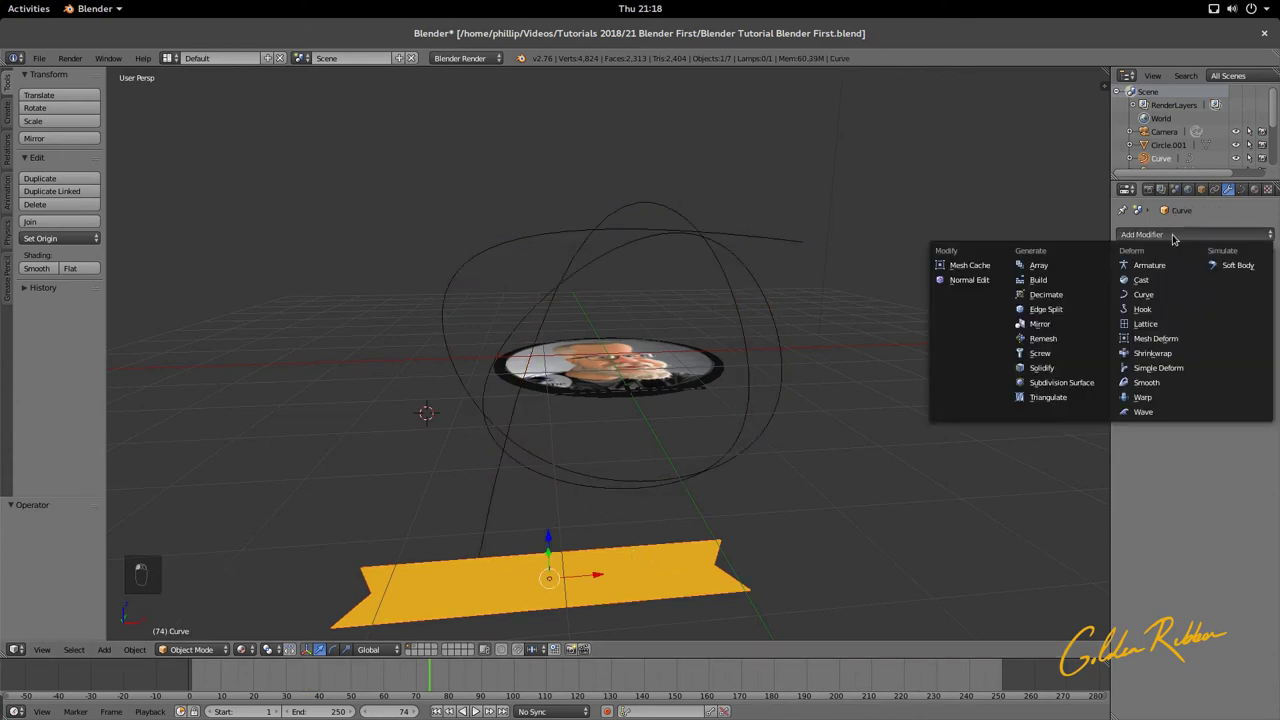
left_click(1143, 294)
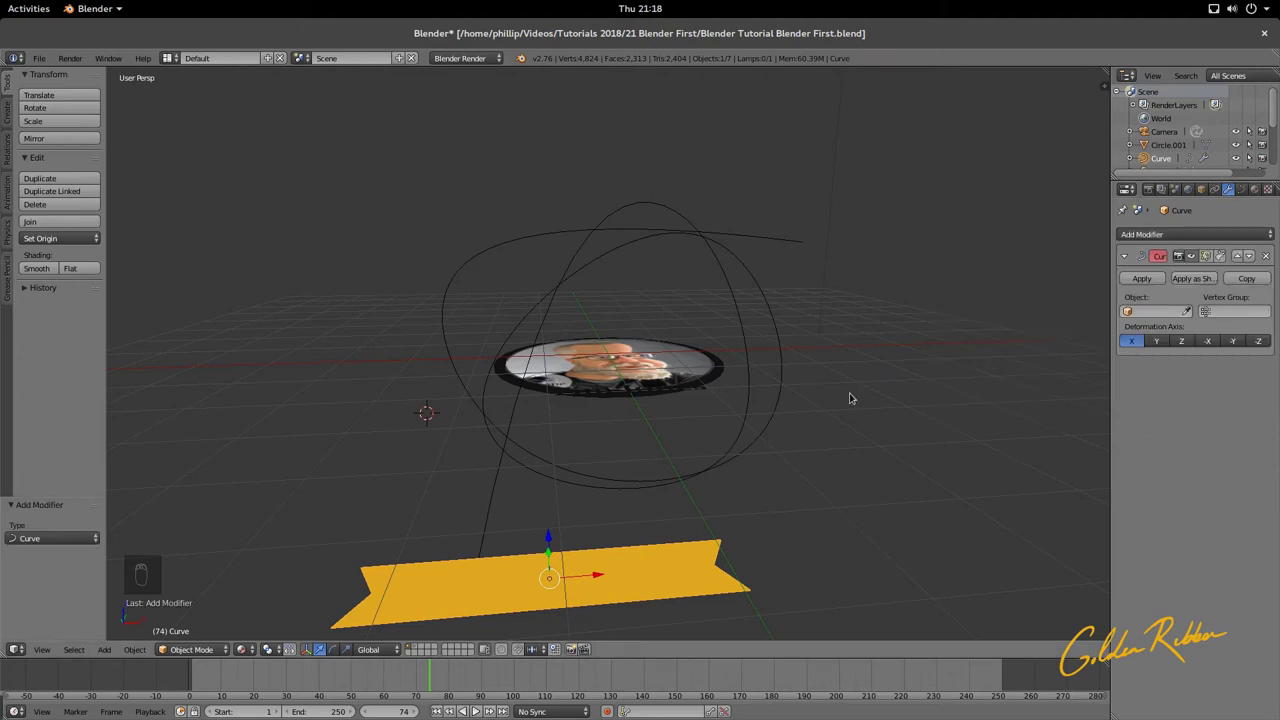
left_click(1187, 310)
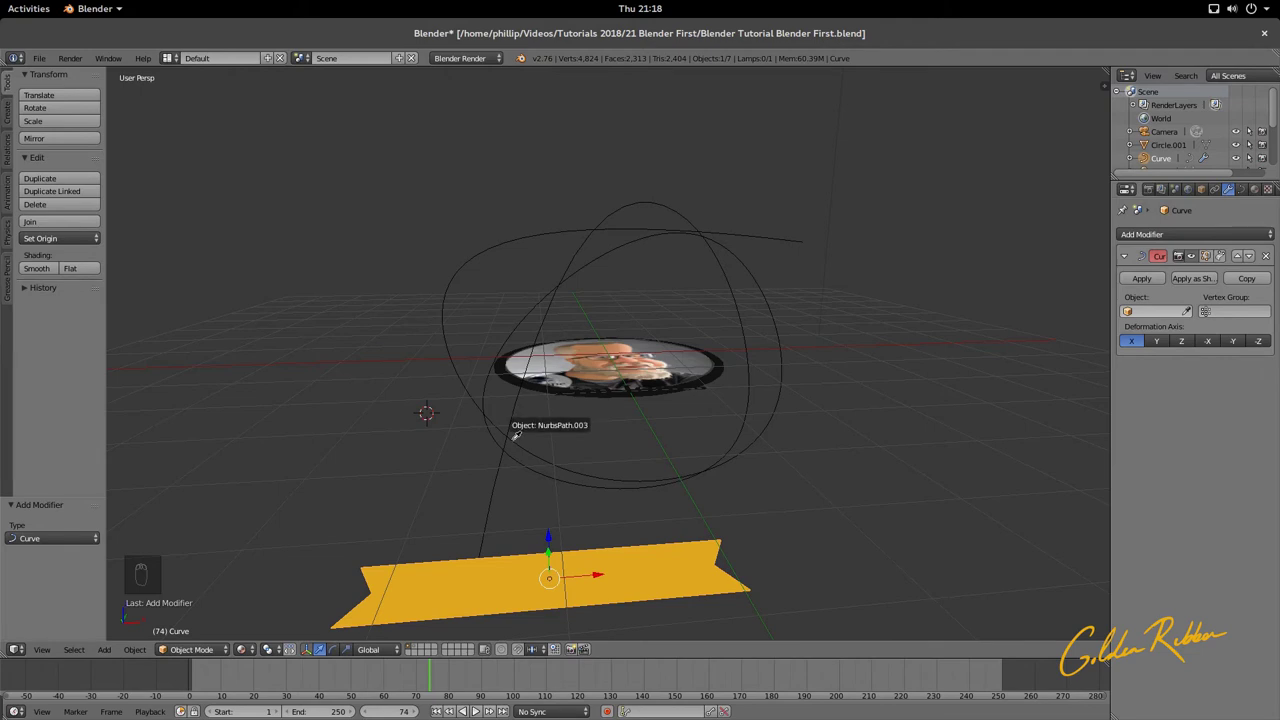
left_click(516, 433)
key("KP_8")
key("KP_8")
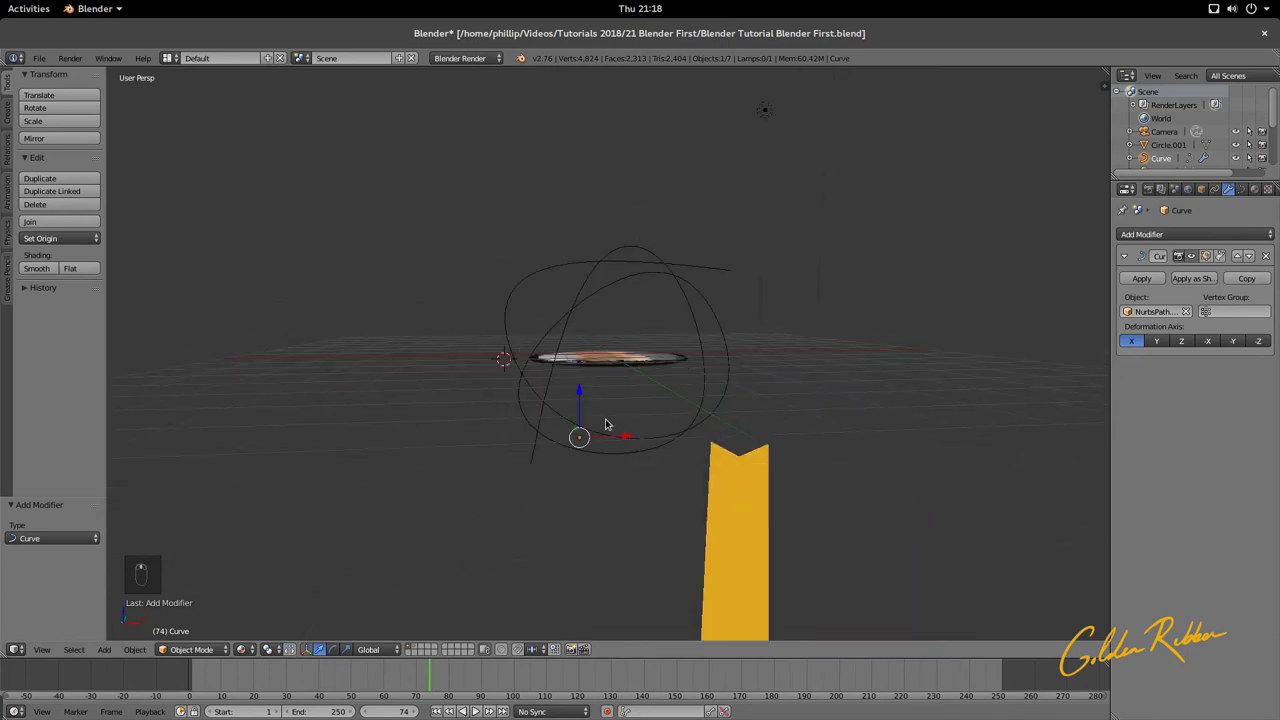
Step: Move the deformed ribbon along Y and raise it along Z
middle_click_drag(610, 441, 499, 393)
key("g")
key("y")
left_click(580, 423)
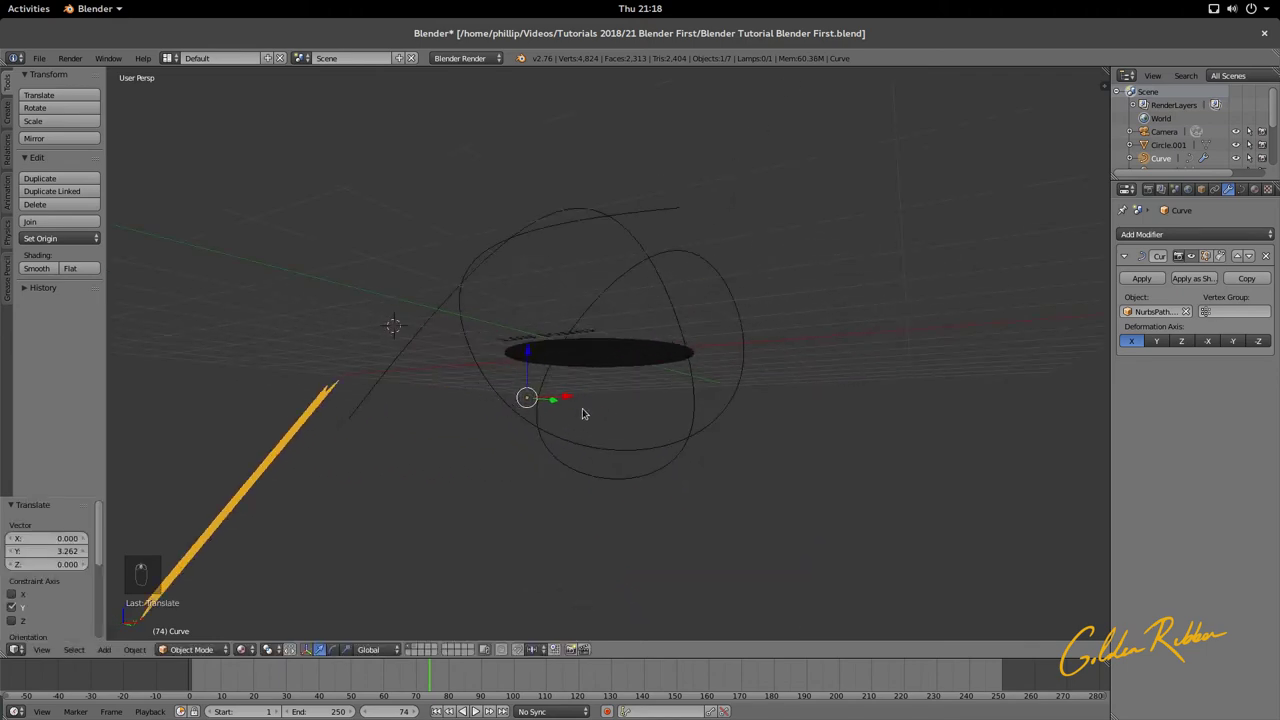
key("g")
key("z")
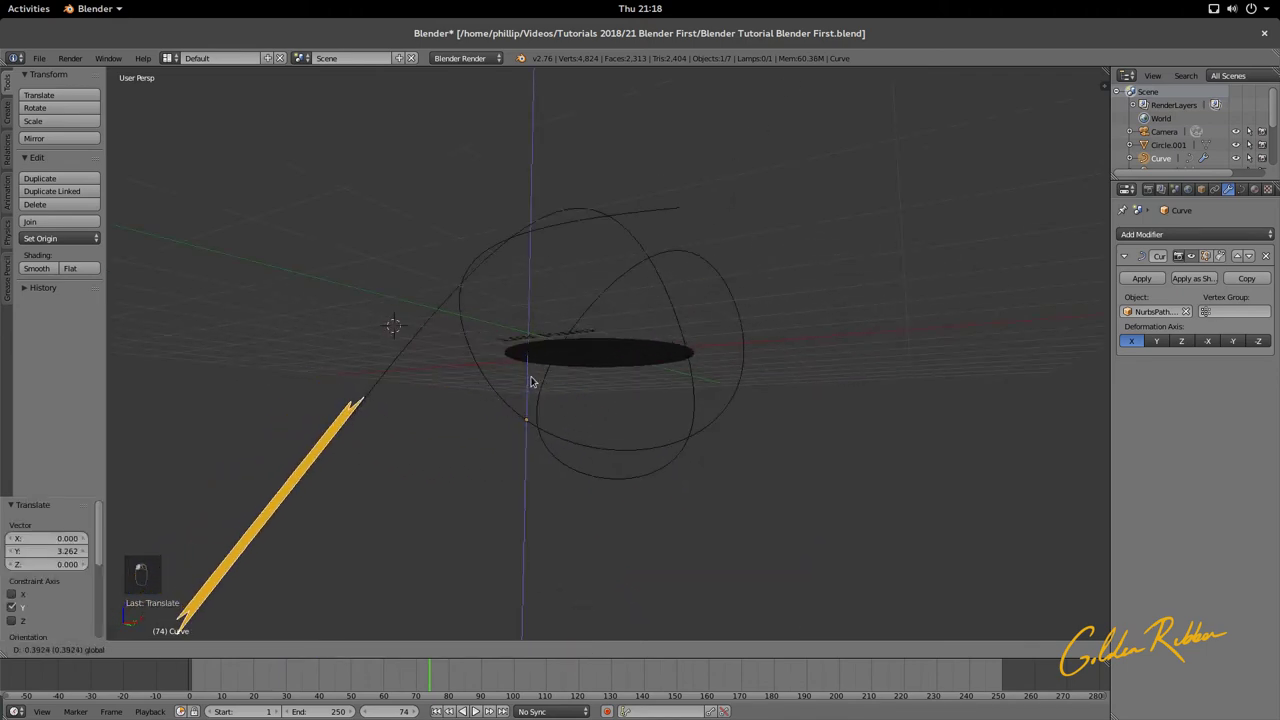
left_click(534, 382)
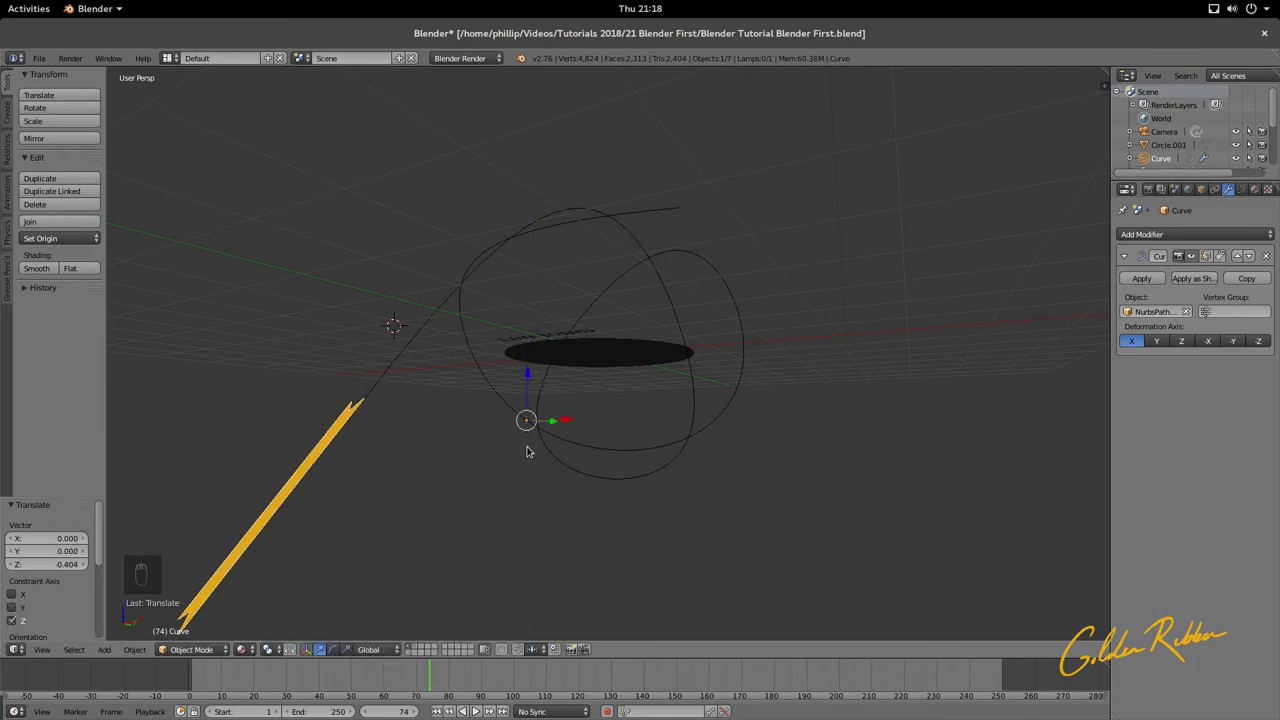
Step: Slide the ribbon -13.770 along X so it curves over the portrait, checking in camera view
middle_click_drag(612, 435, 655, 440)
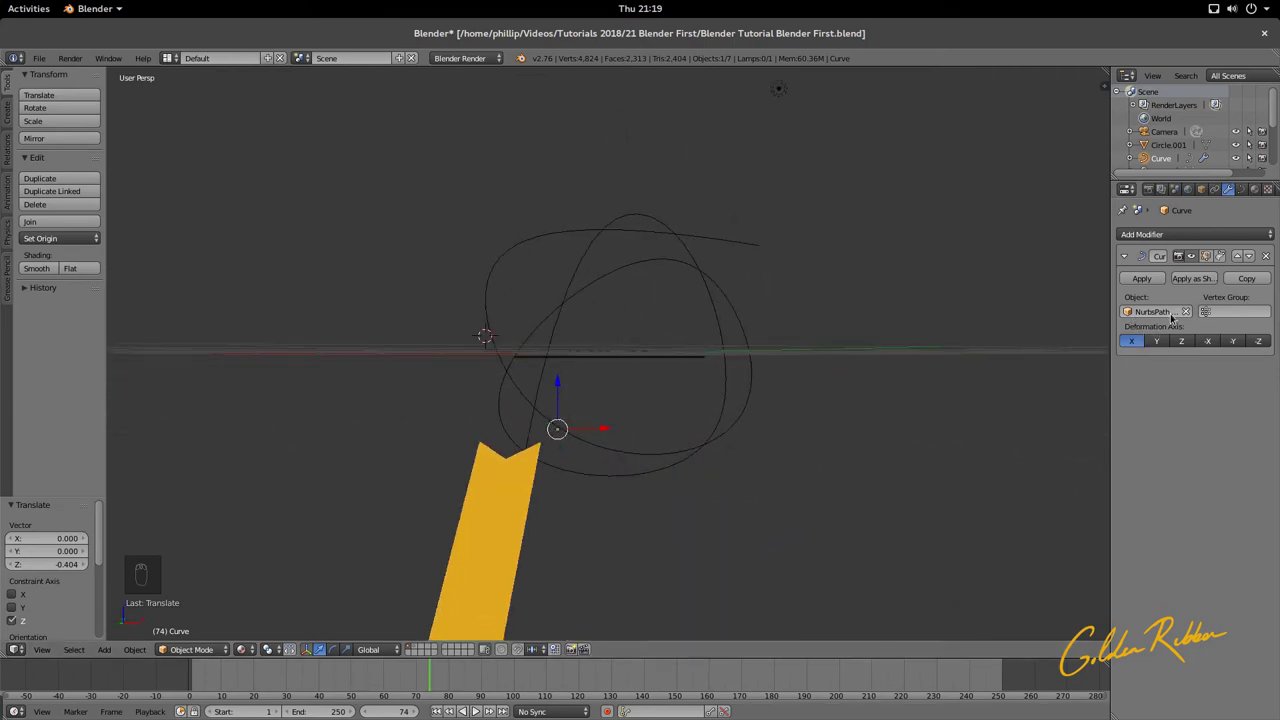
left_click_drag(605, 431, 938, 364)
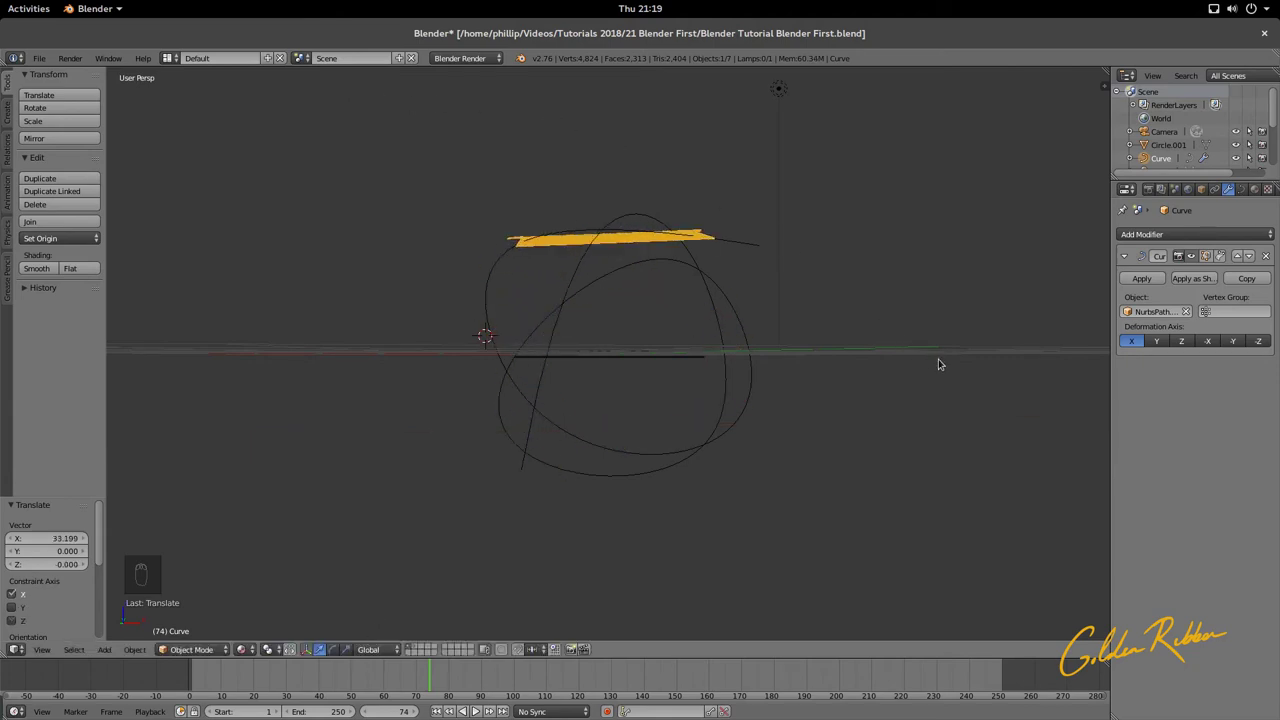
key("KP_0")
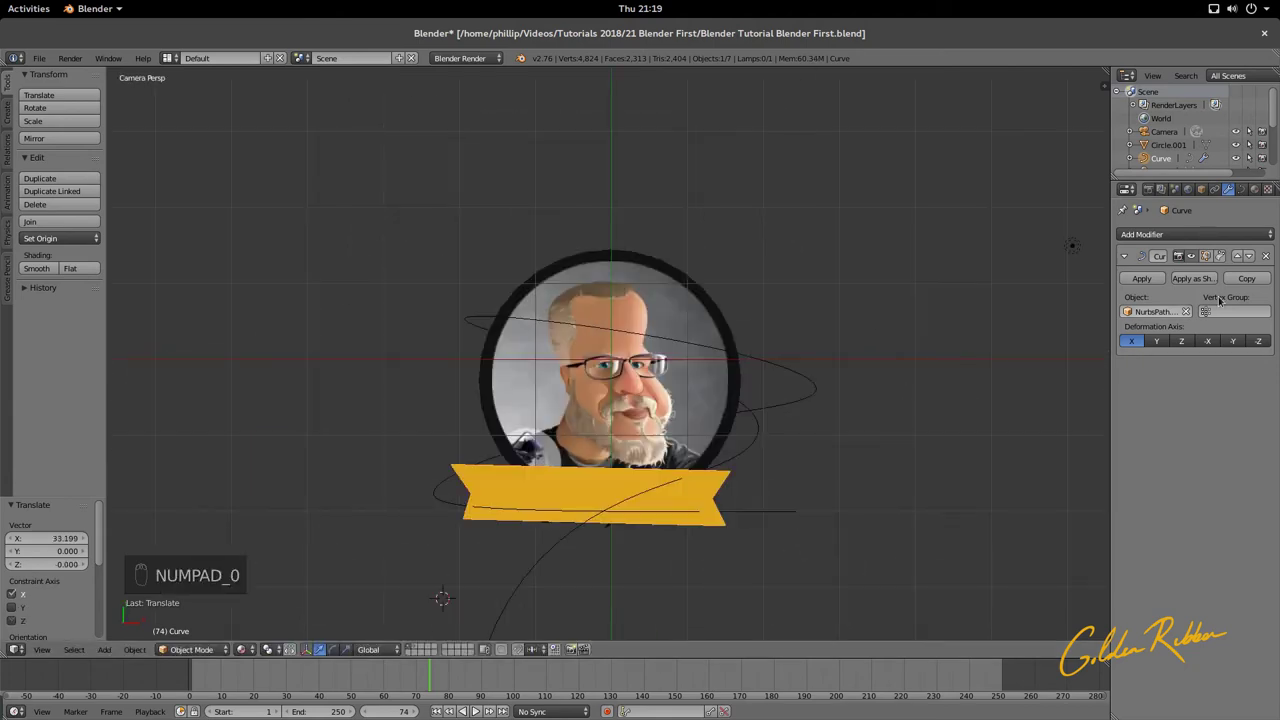
key("g")
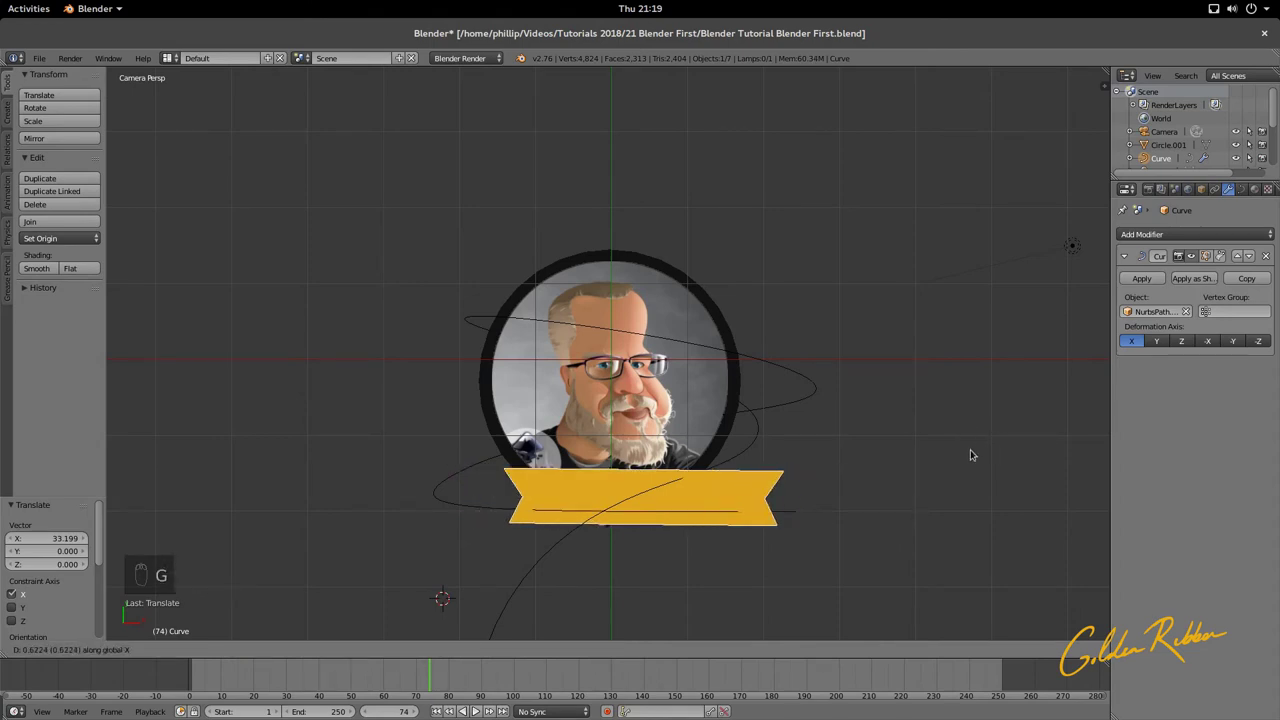
mouse_move(172, 465)
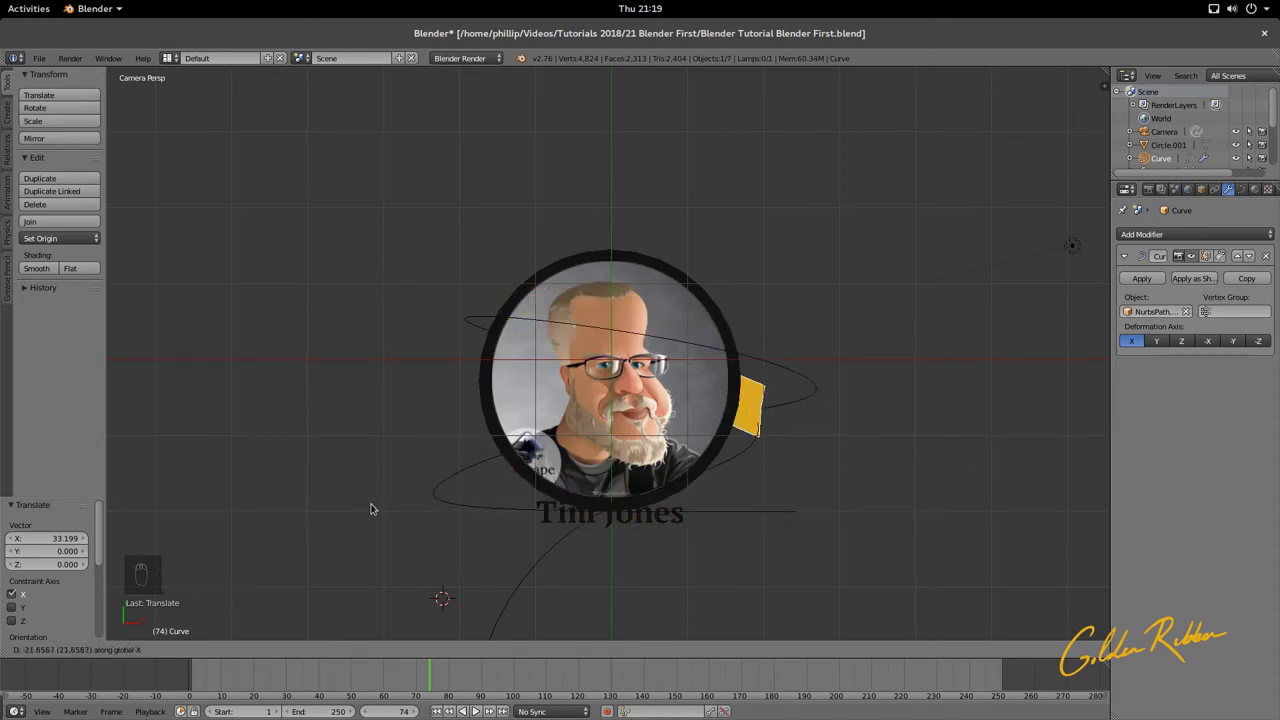
mouse_move(706, 108)
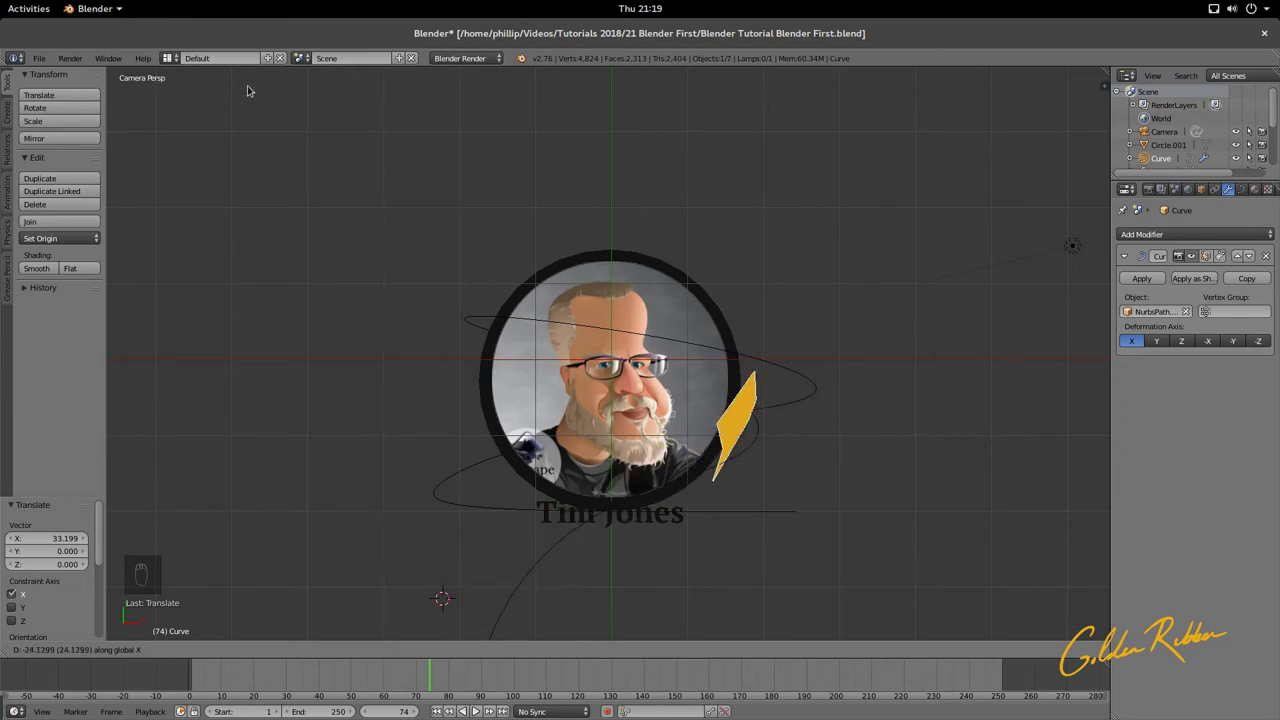
mouse_move(1048, 133)
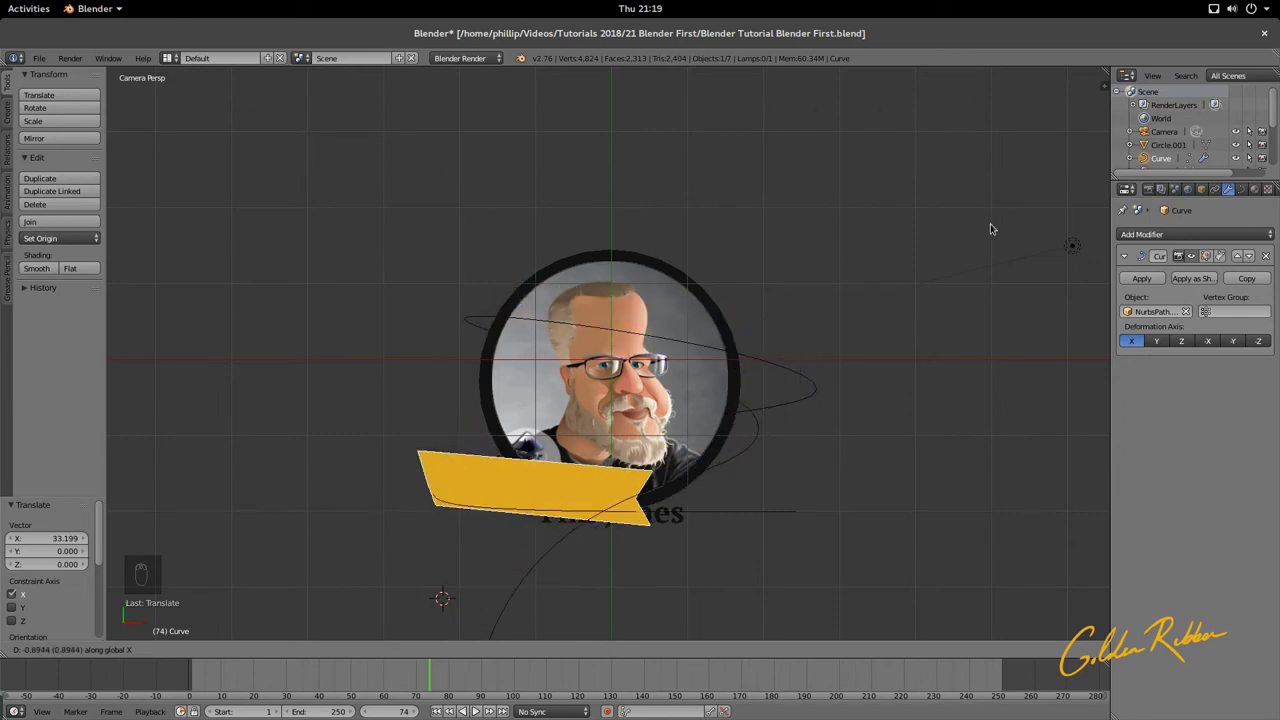
mouse_move(1021, 251)
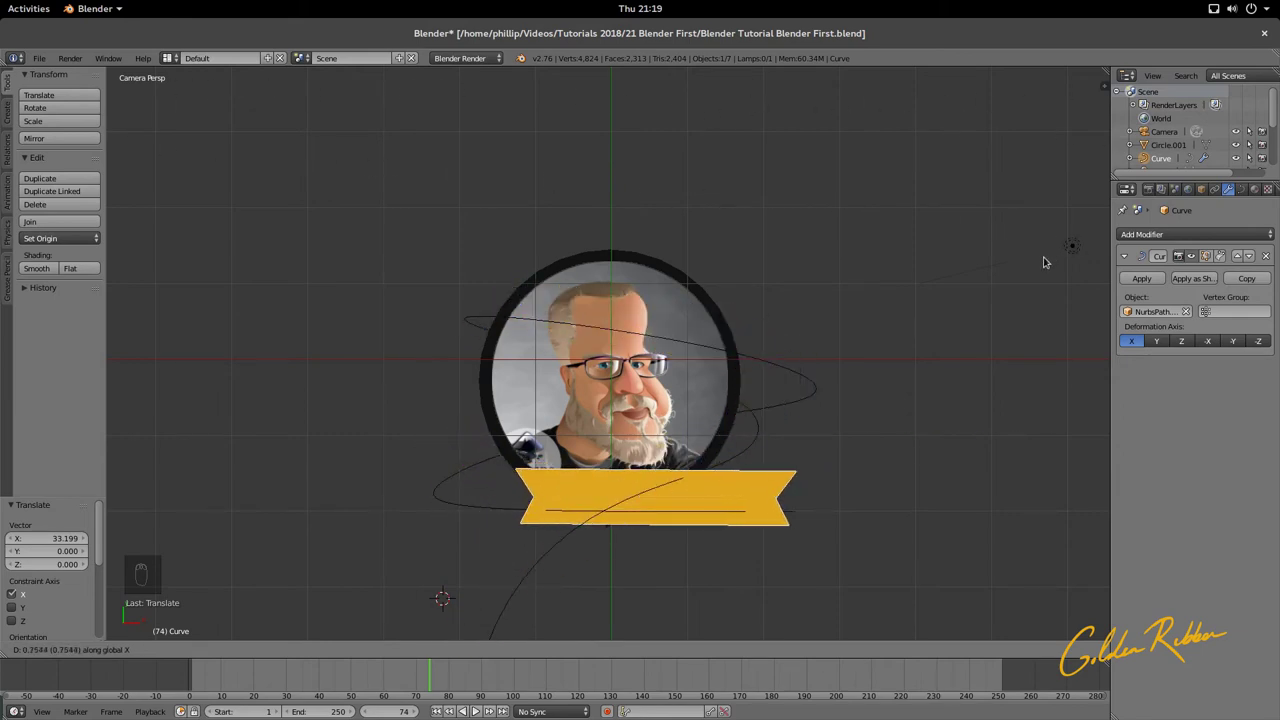
mouse_move(449, 286)
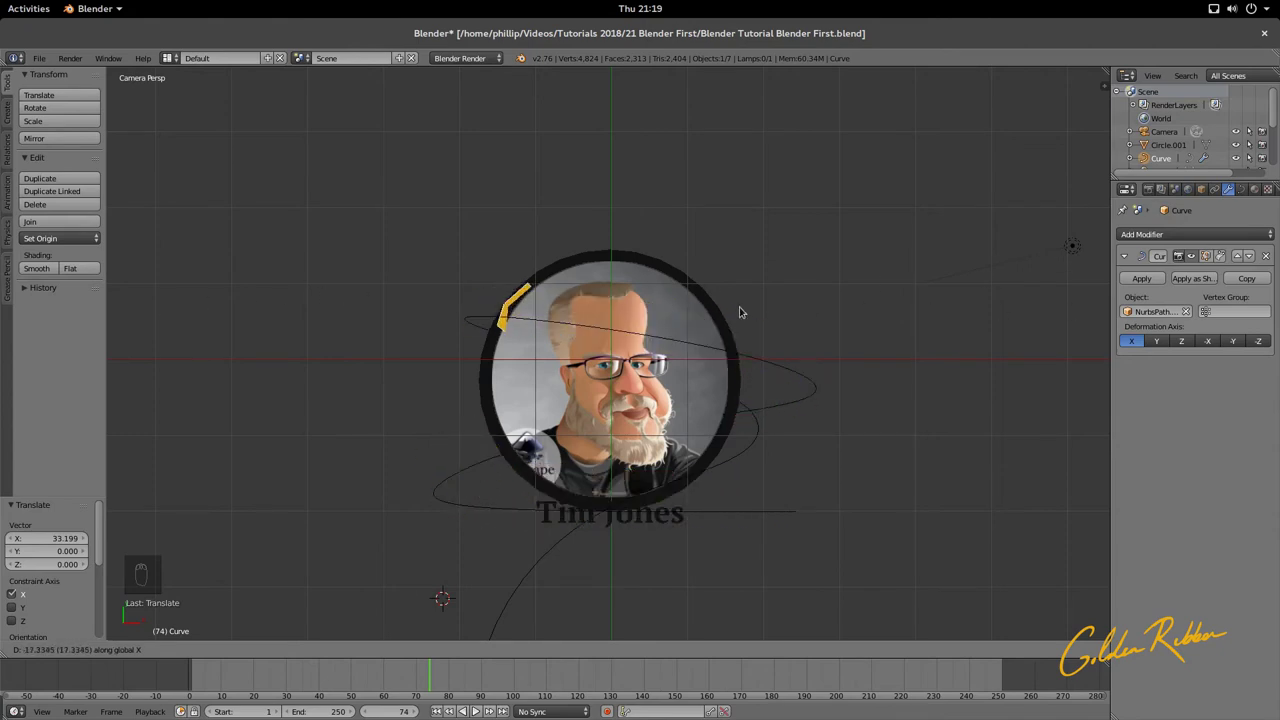
left_click(964, 330)
Step: Reselect the gold ribbon curve and enter its Edit Mode
scroll(964, 330, "down", 4)
middle_click_drag(964, 330, 829, 257)
scroll(623, 325, "up", 4)
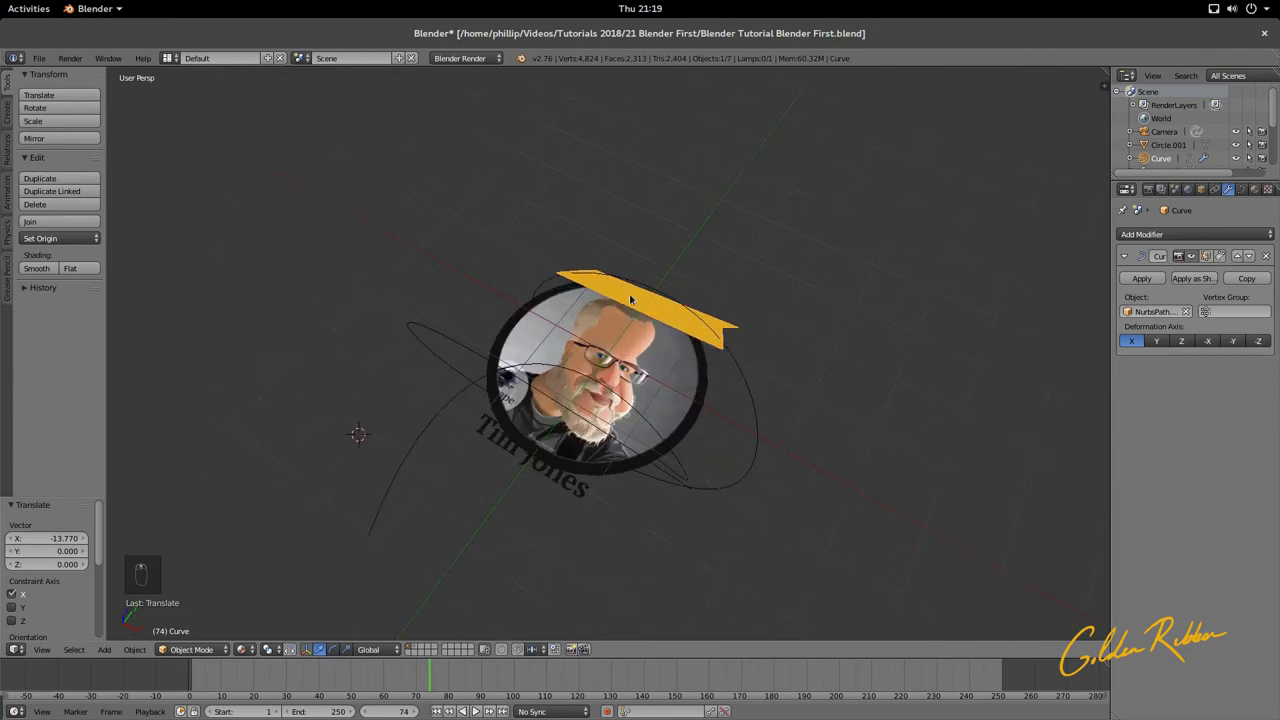
key("Tab")
key("Tab")
right_click(631, 305)
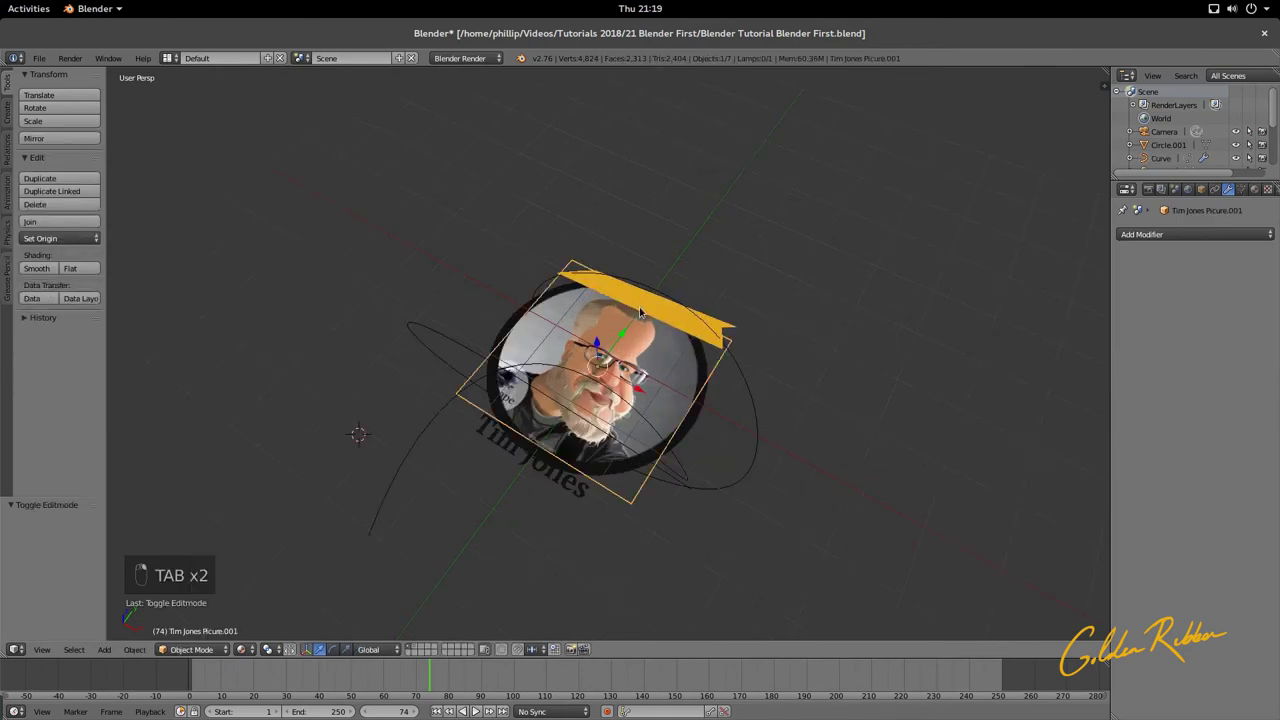
right_click(641, 312)
key("Tab")
key("Tab")
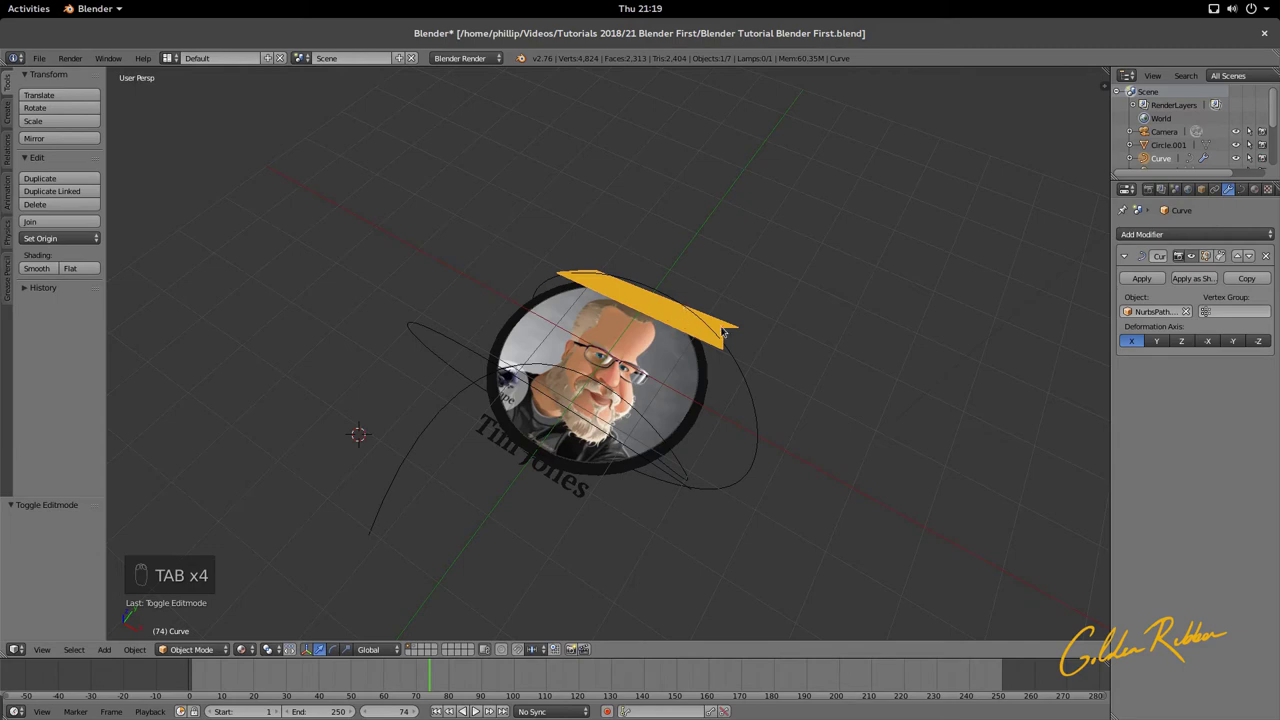
Step: Toggle Cyclic U on the ribbon curve's points with Alt+C, then return to Object Mode
scroll(634, 286, "down", 3)
key("Tab")
scroll(691, 297, "down", 5)
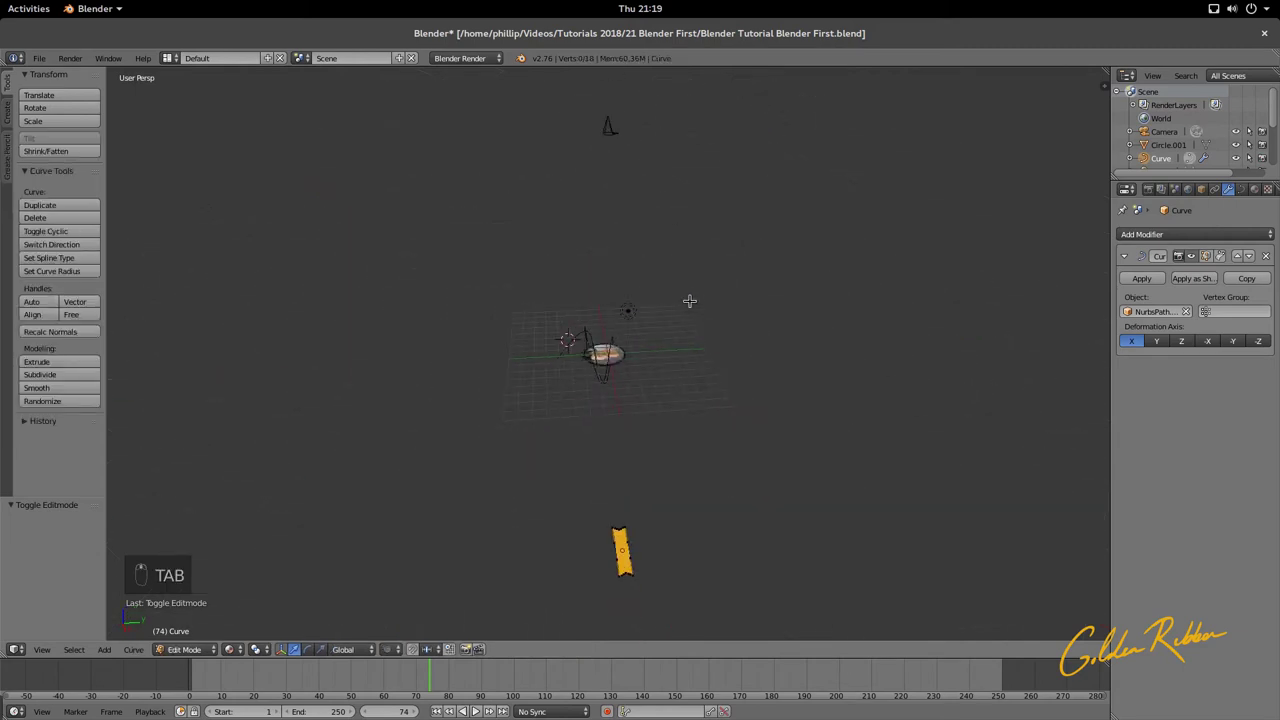
middle_click_drag(689, 300, 563, 406)
scroll(843, 389, "up", 5)
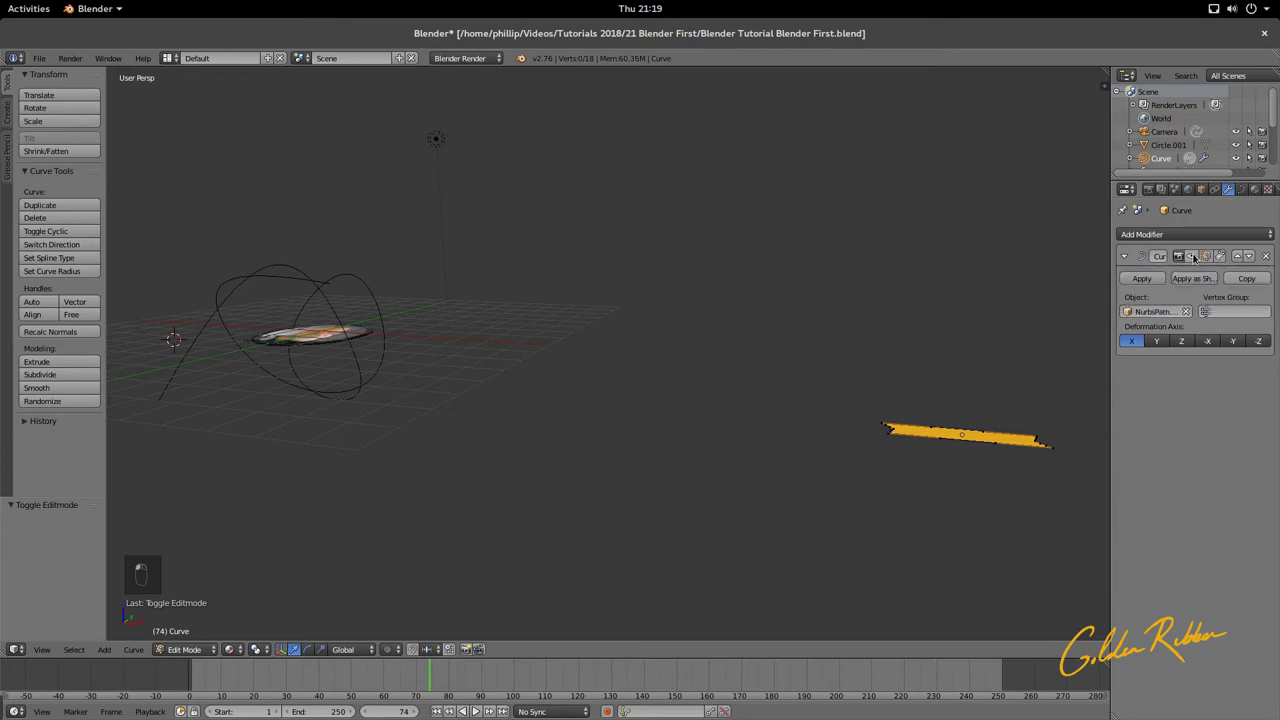
key("Tab")
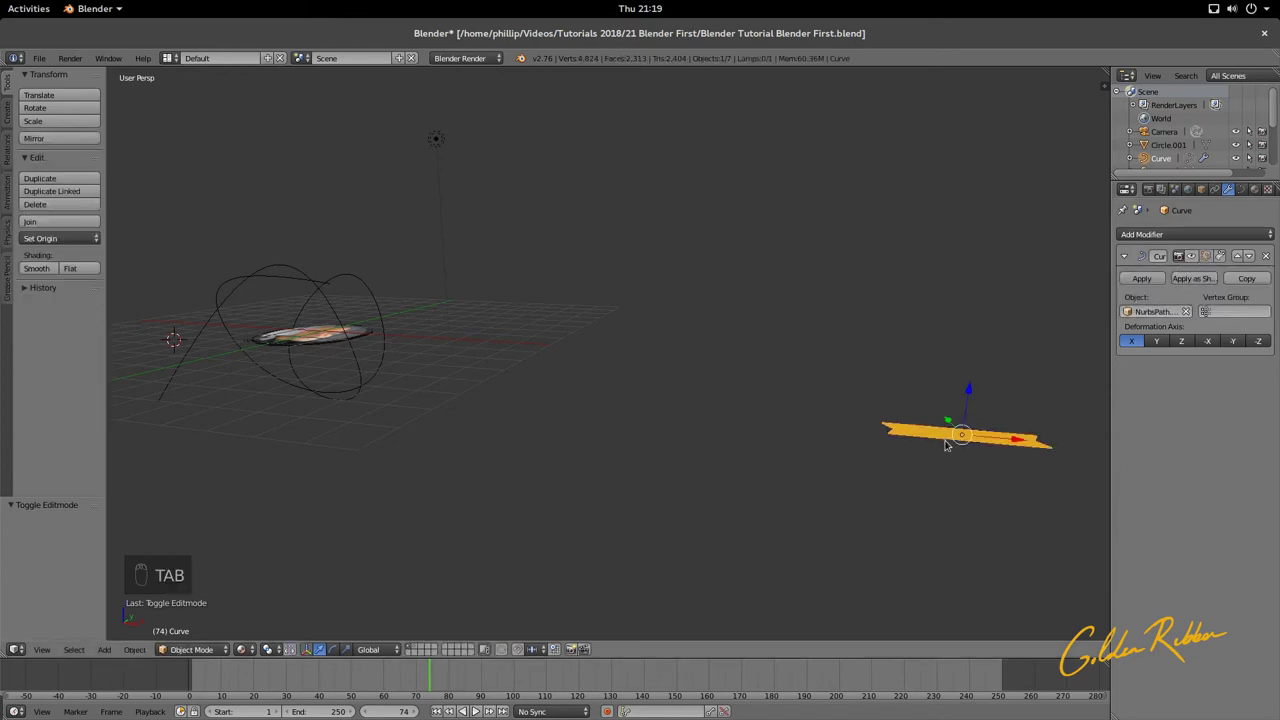
key("Tab")
key("Tab")
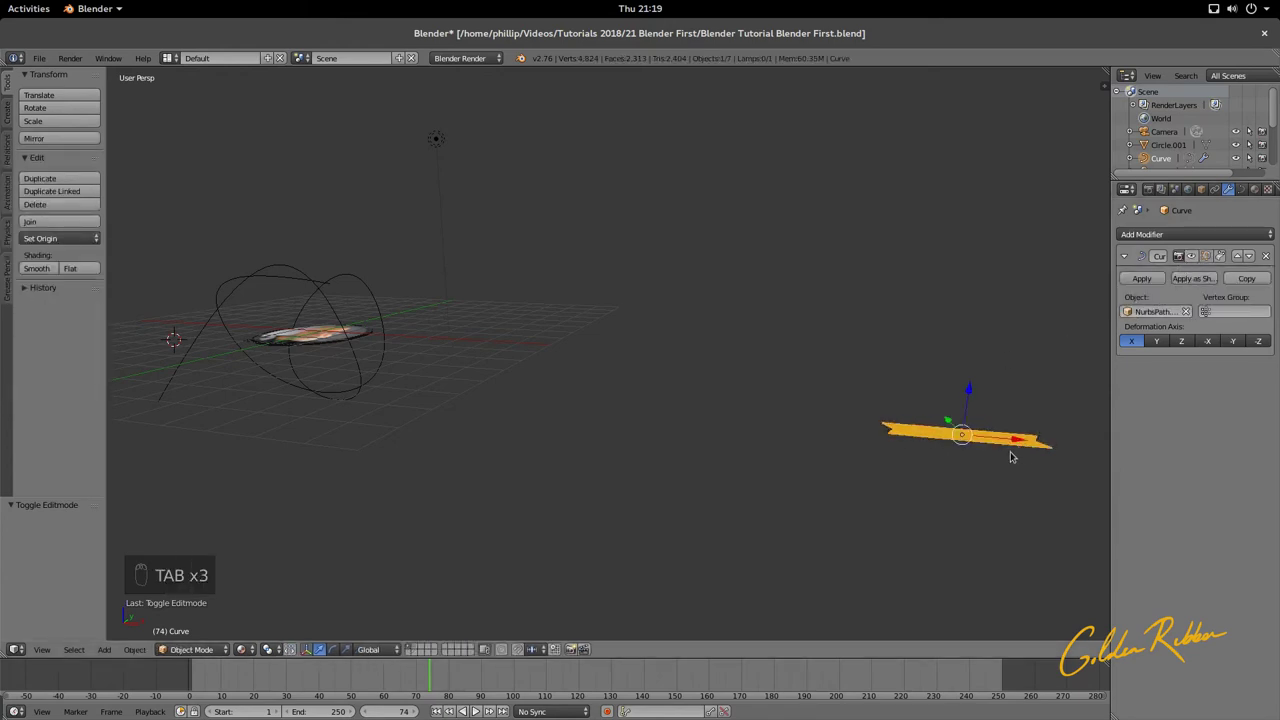
scroll(835, 441, "up", 6)
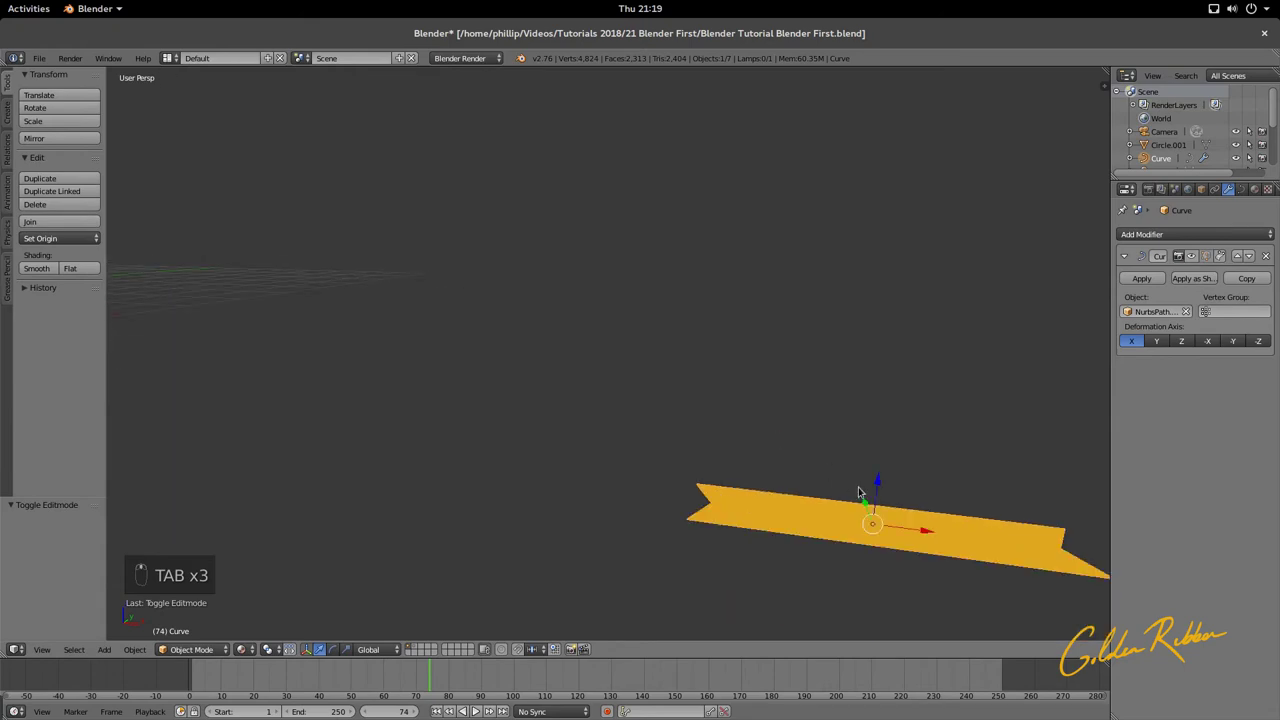
middle_click_drag(858, 487, 709, 380)
scroll(686, 529, "up", 4)
key("Tab")
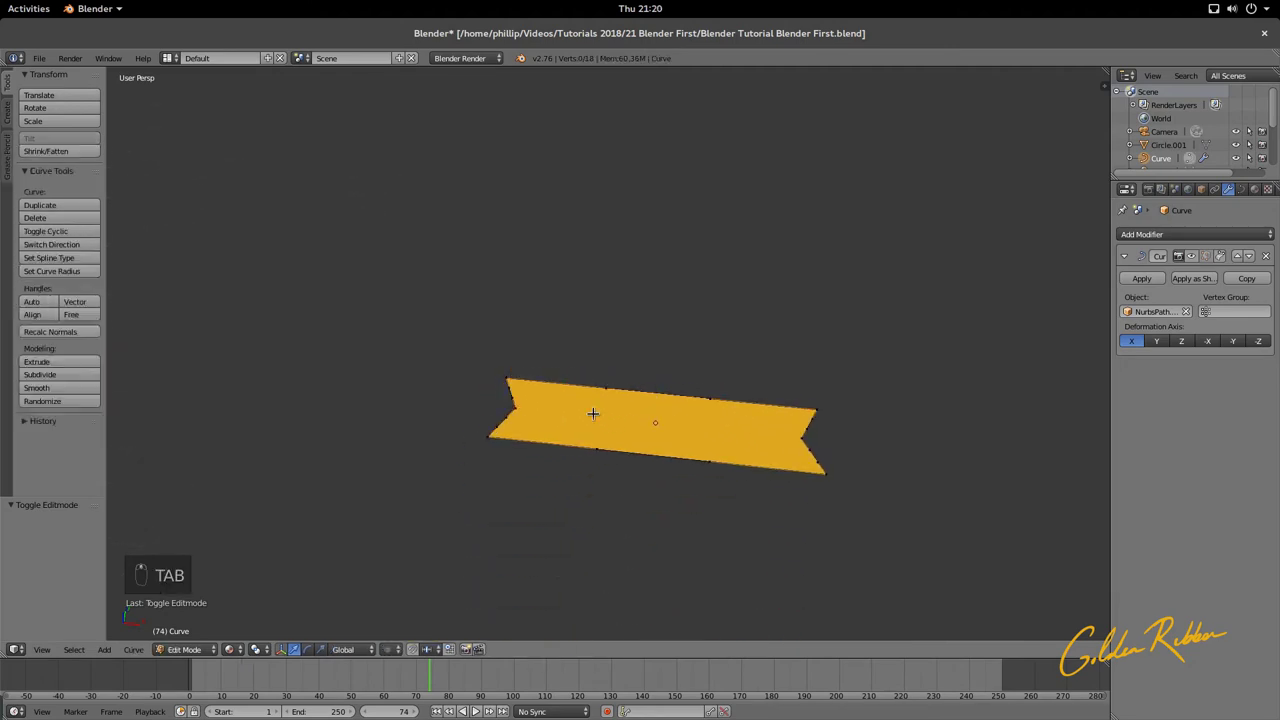
key("Tab")
key("Tab")
key("Tab")
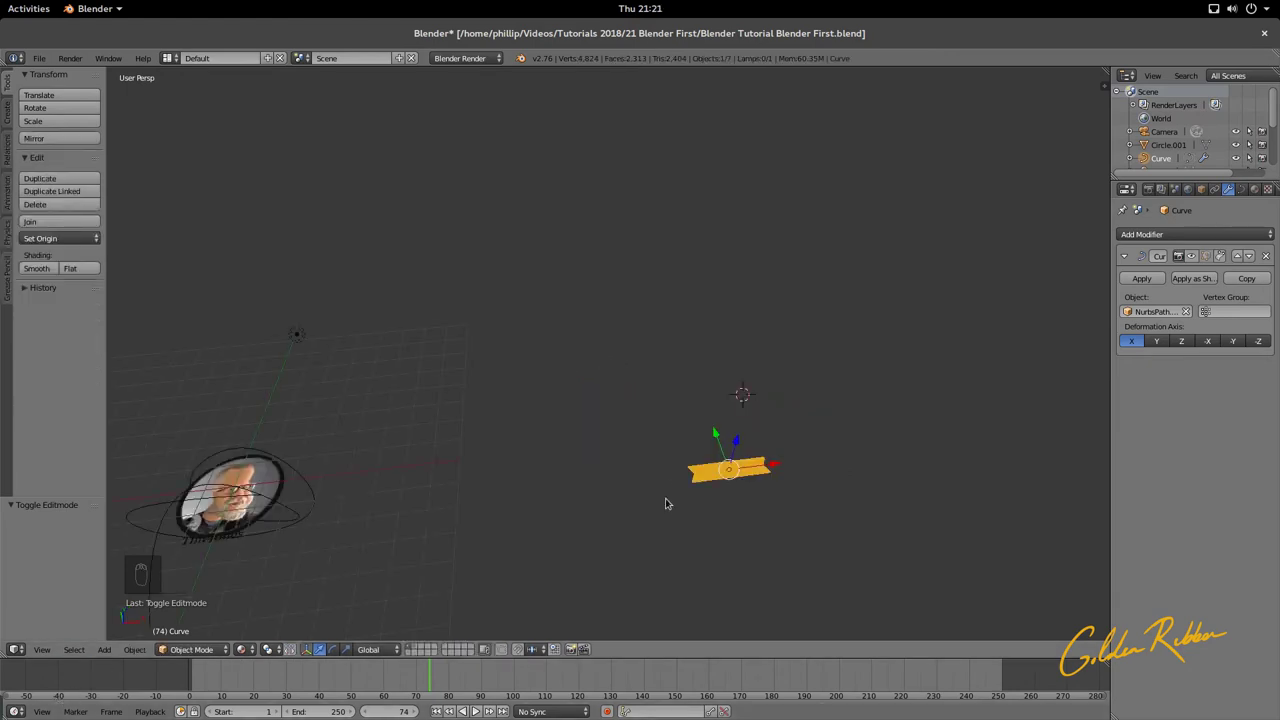
key("Tab")
scroll(739, 497, "up", 2)
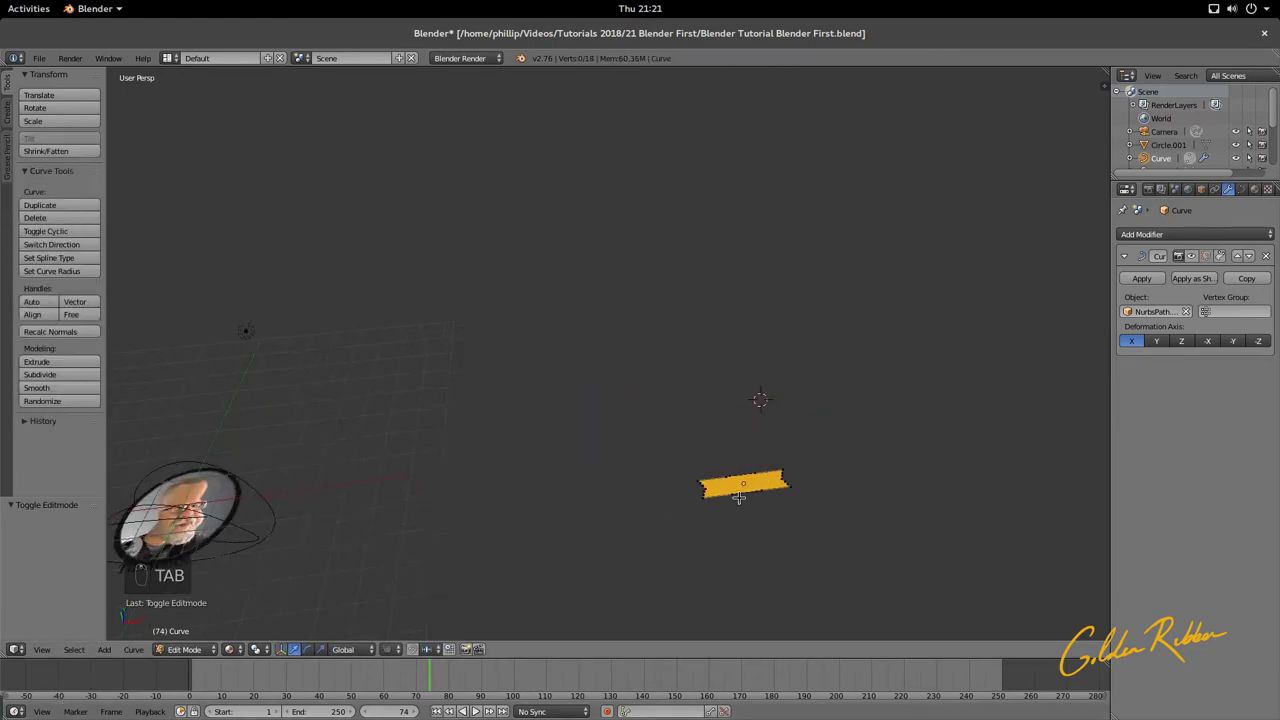
key("alt+c")
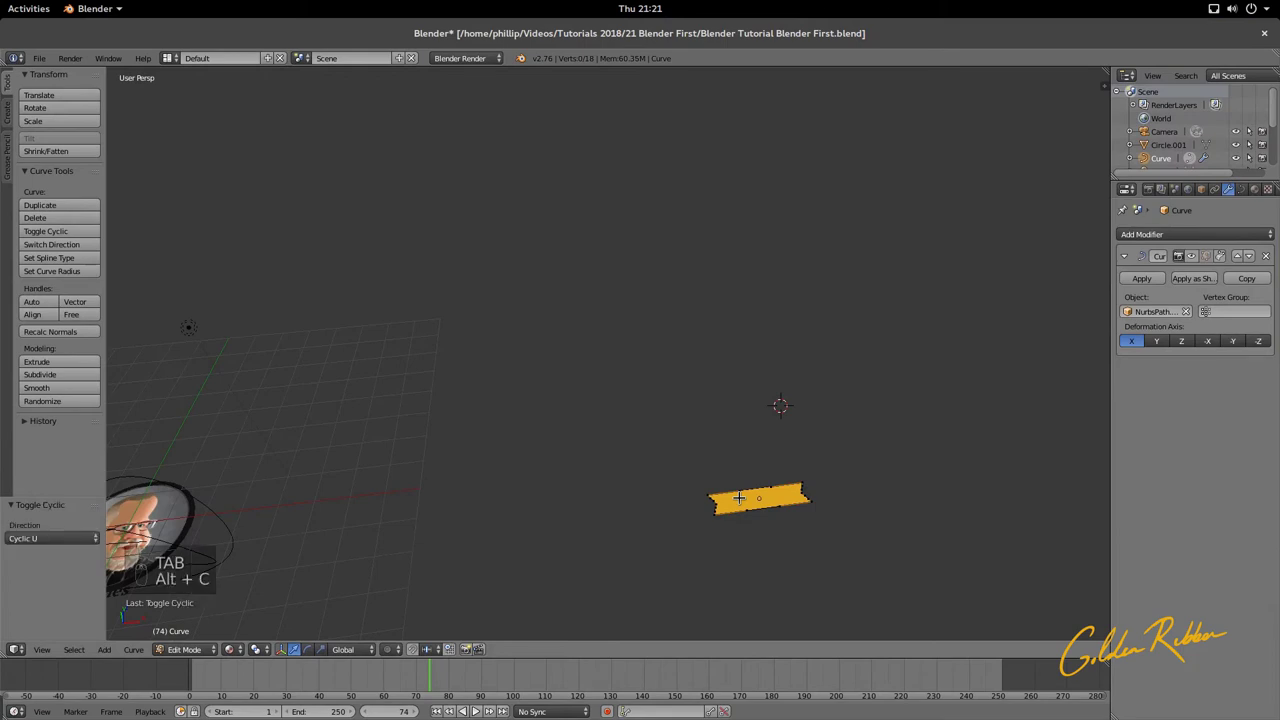
key("Tab")
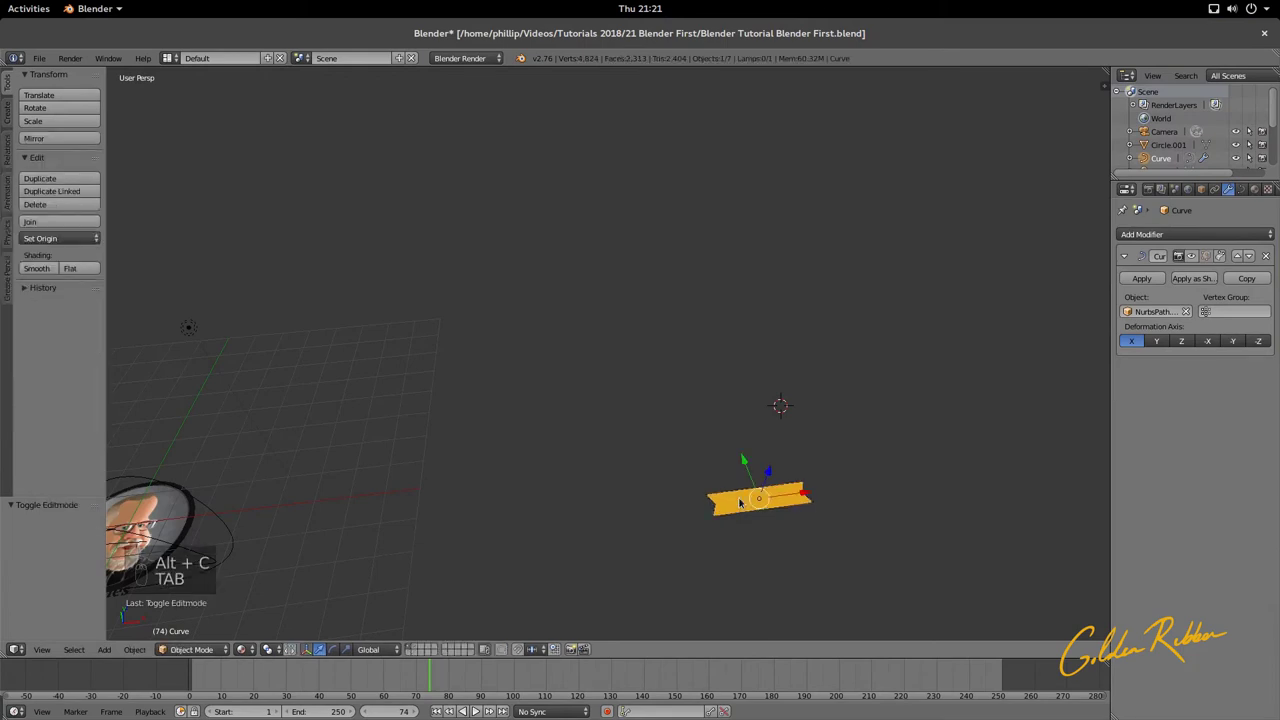
Step: Convert the ribbon to a mesh with Alt+C (Mesh from Curve/Meta/Surf/Text) and enter Edit Mode
key("alt+c")
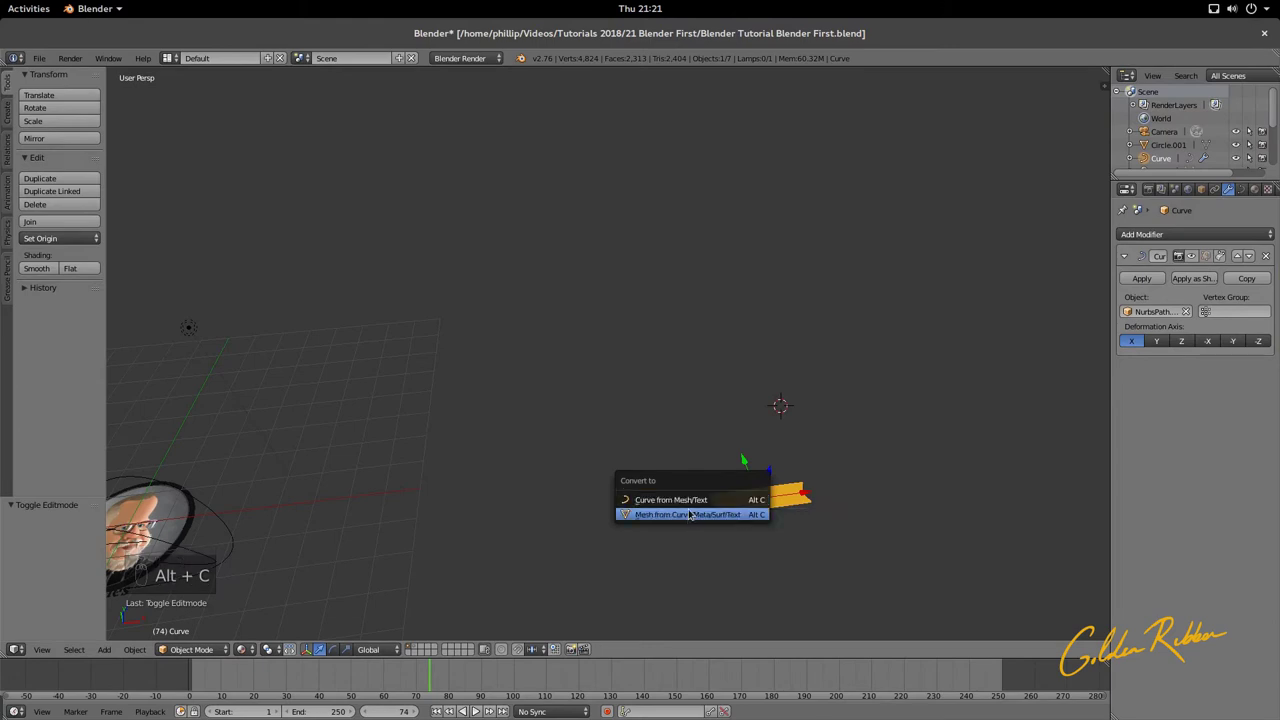
left_click(705, 501)
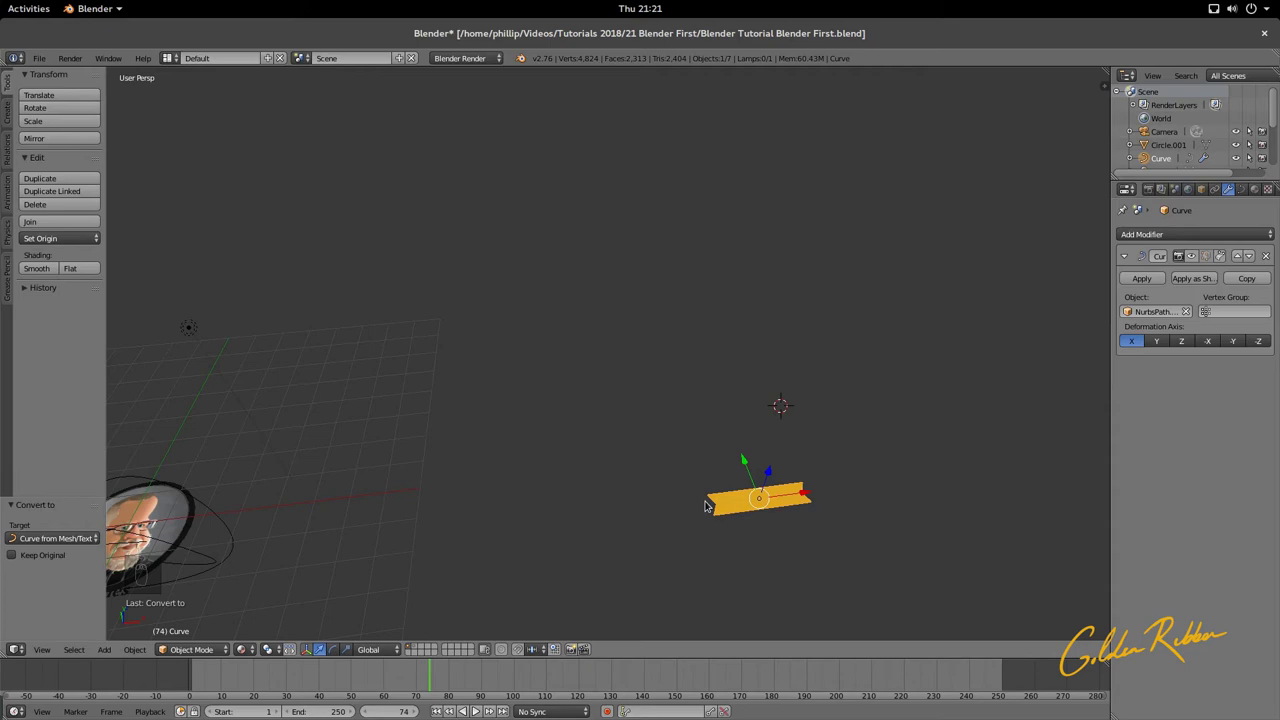
key("alt+c")
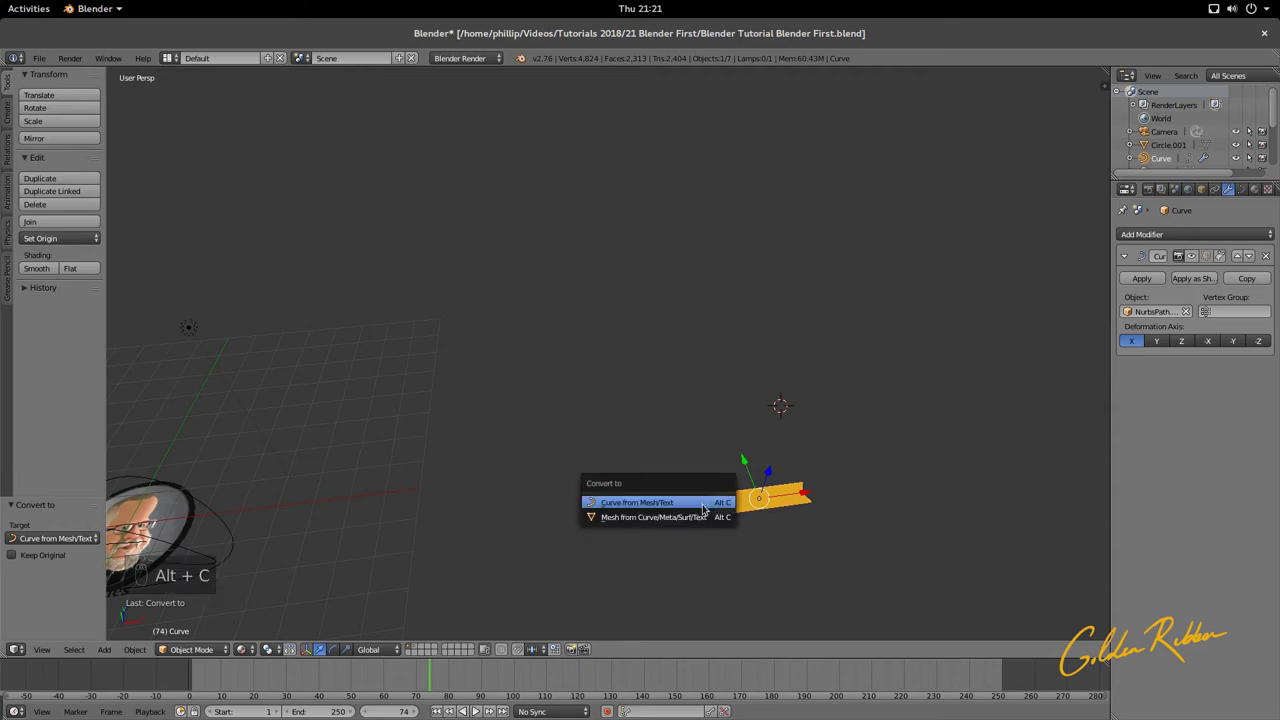
left_click(703, 517)
key("Tab")
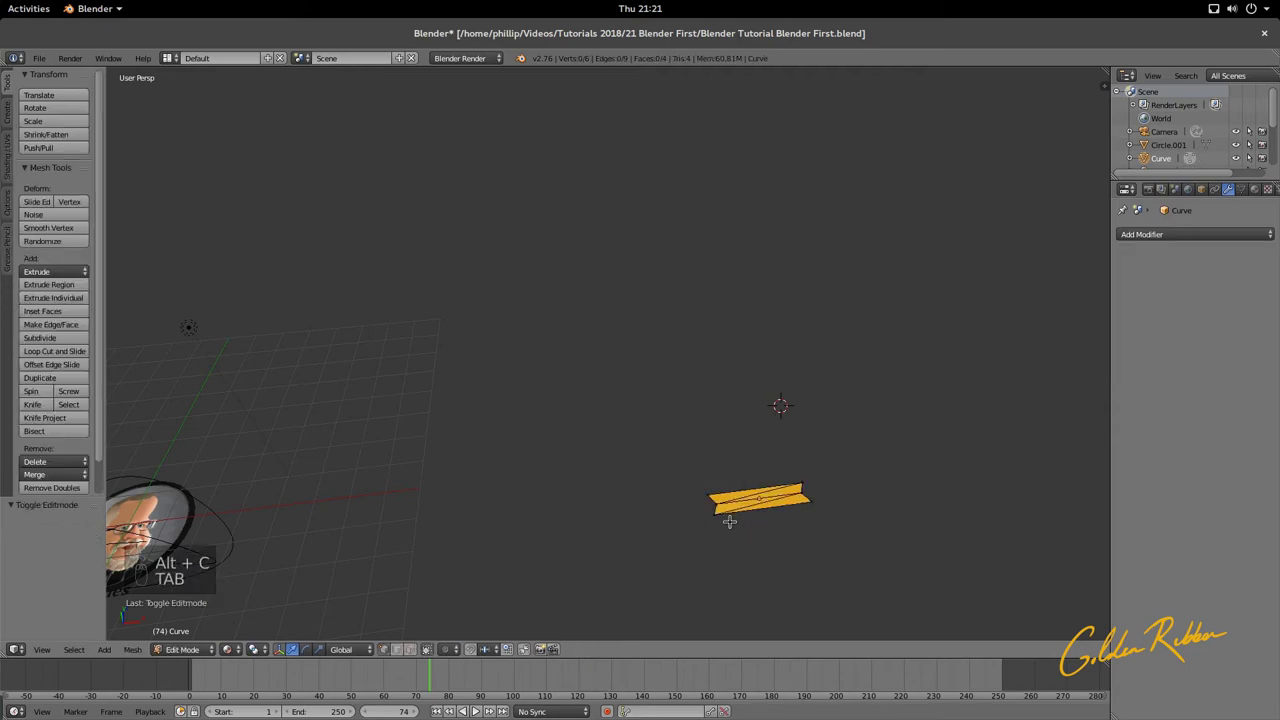
Step: Select four vertices at the ribbon's ends and delete their edges
middle_click_drag(752, 529, 720, 518)
right_click(627, 512)
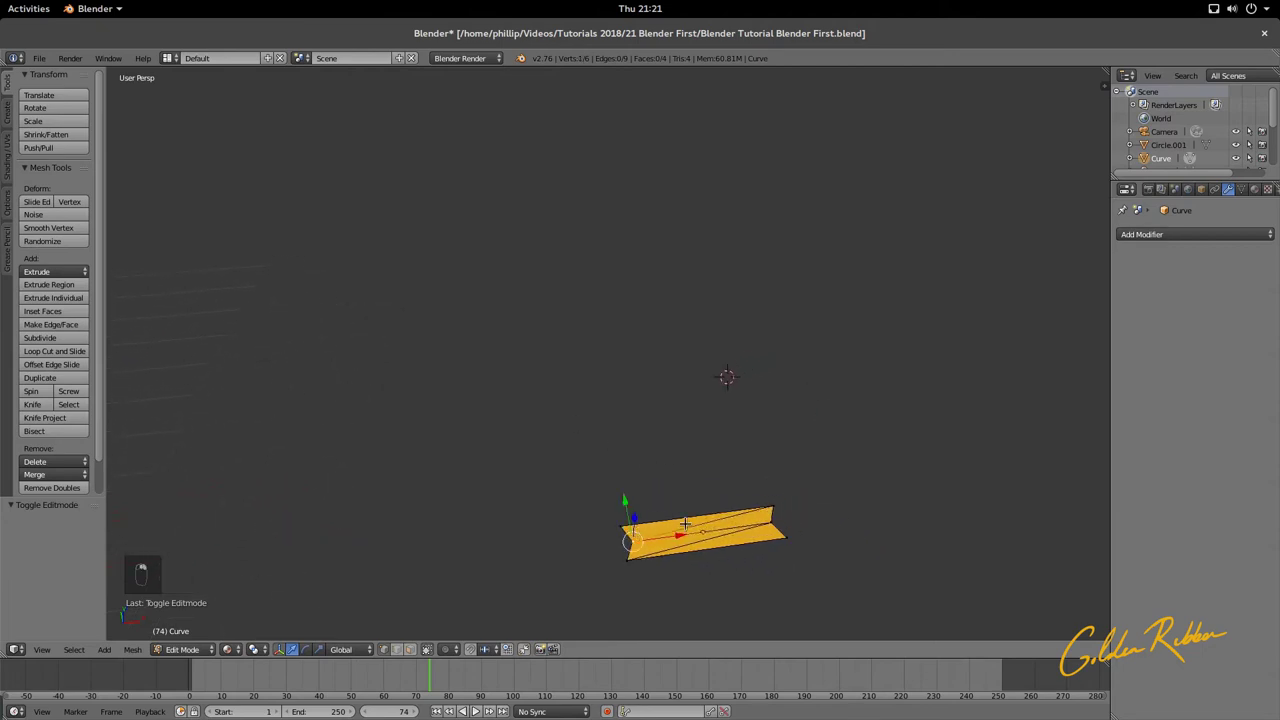
right_click(773, 507)
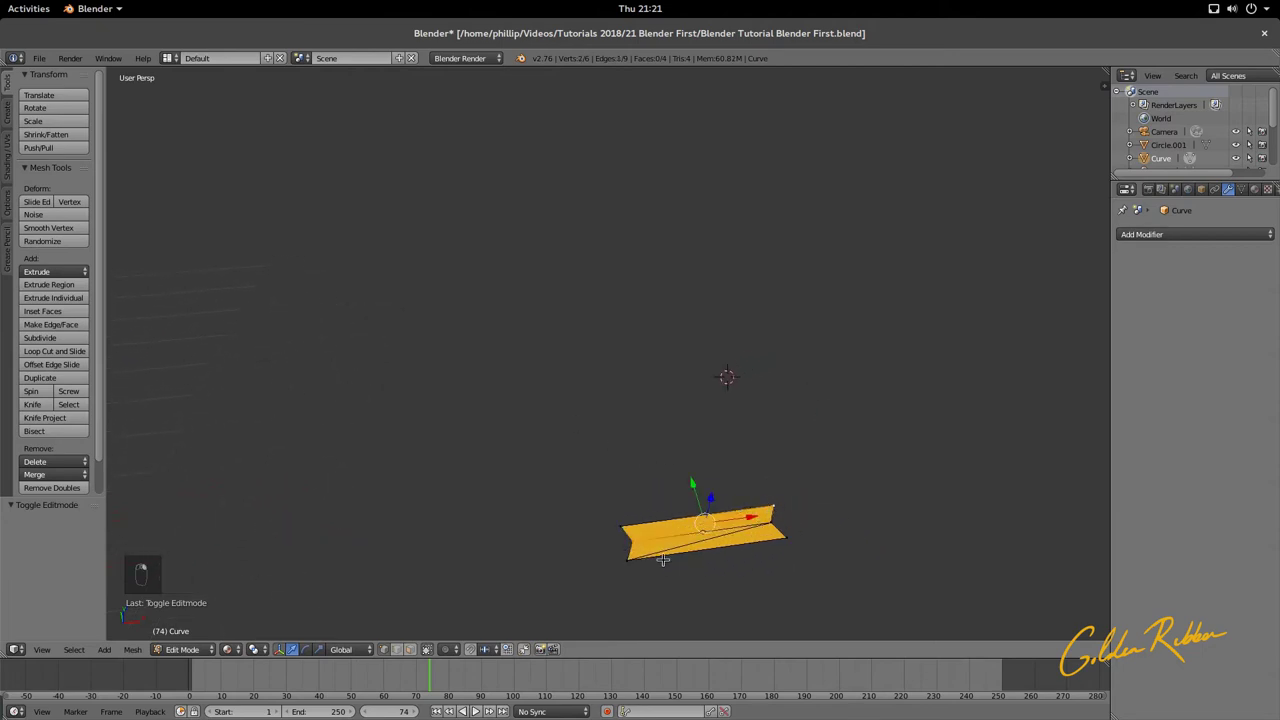
right_click(628, 558, "shift")
right_click(774, 525, "shift")
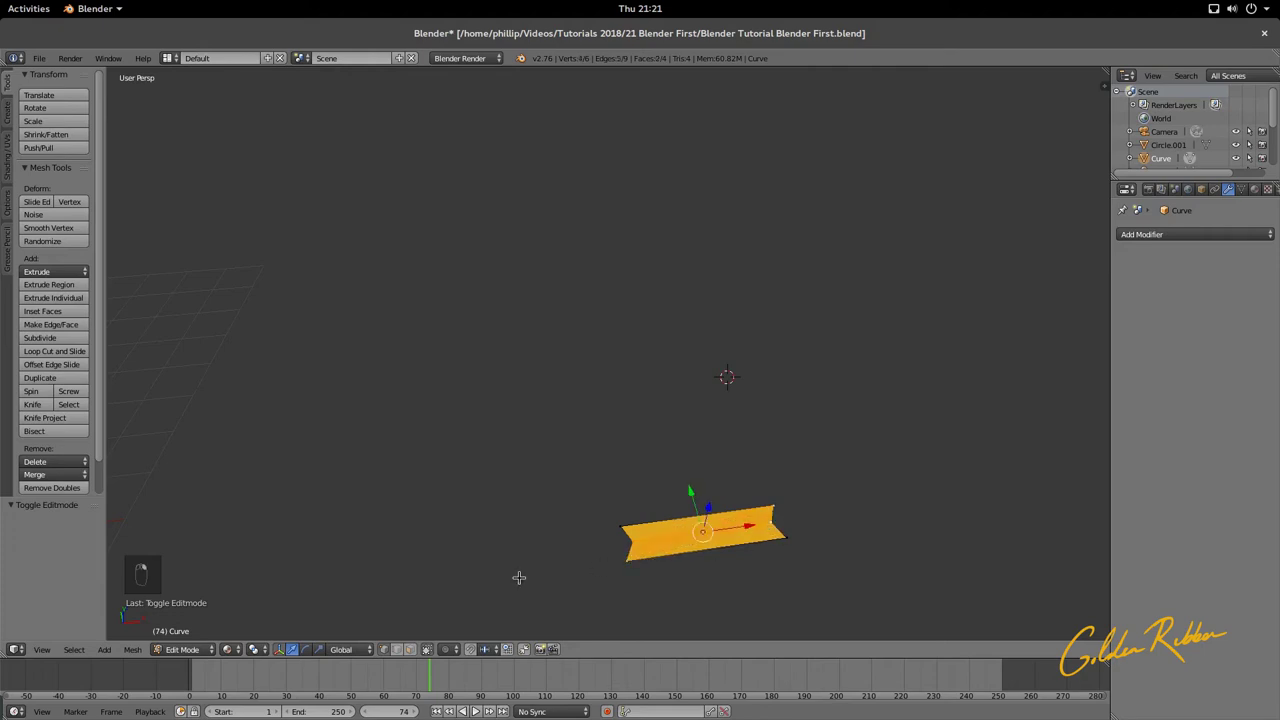
key("x")
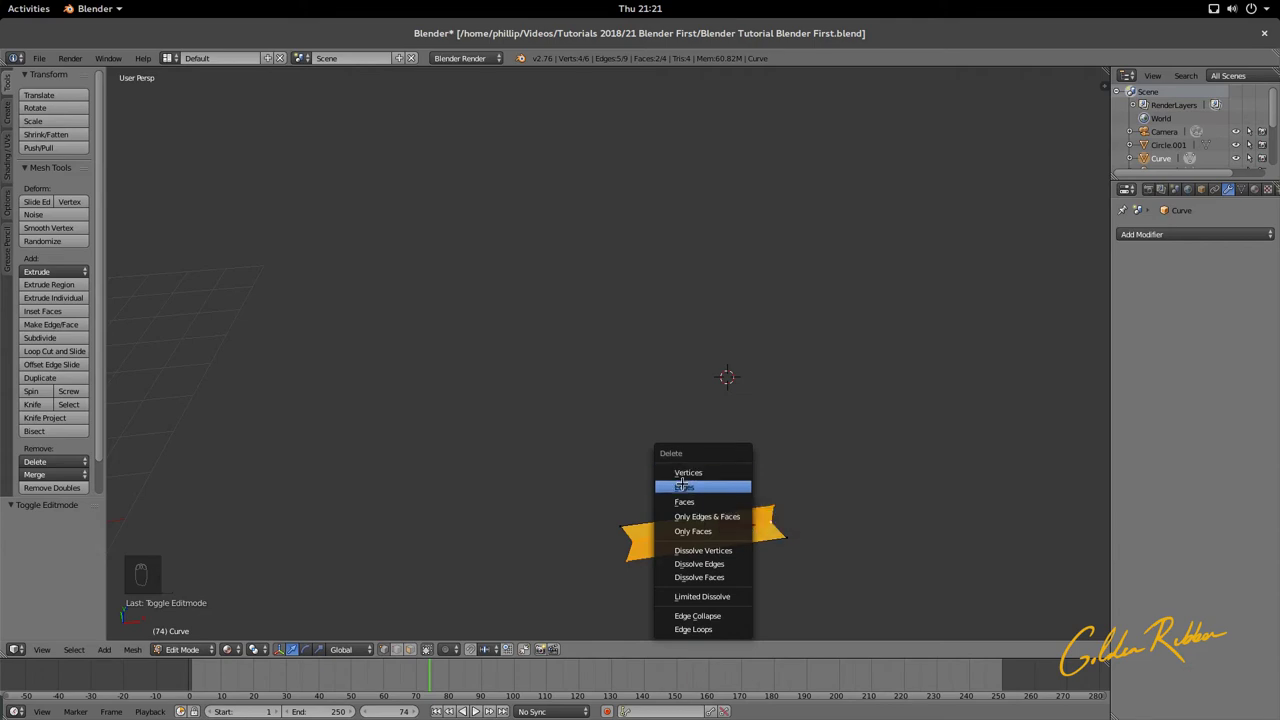
left_click(683, 486)
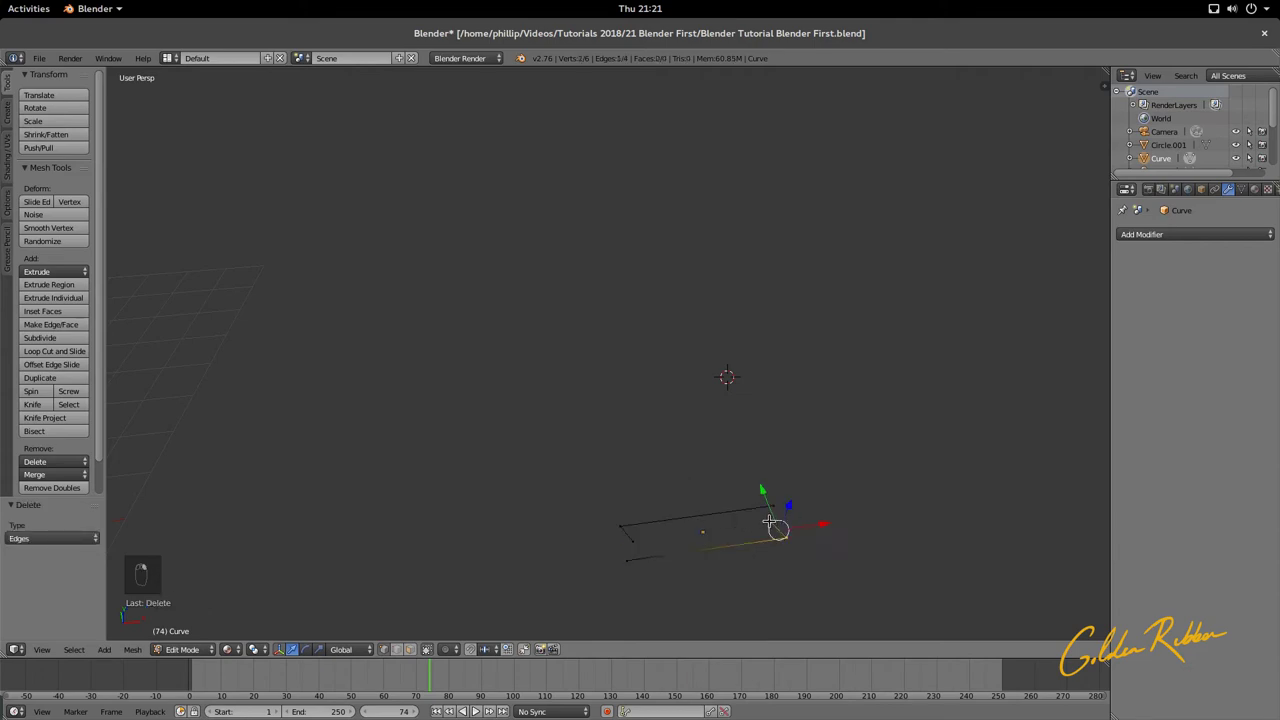
Step: Join the ribbon's end vertex pairs with new edges
right_click(775, 510)
right_click(772, 514, "shift")
key("f")
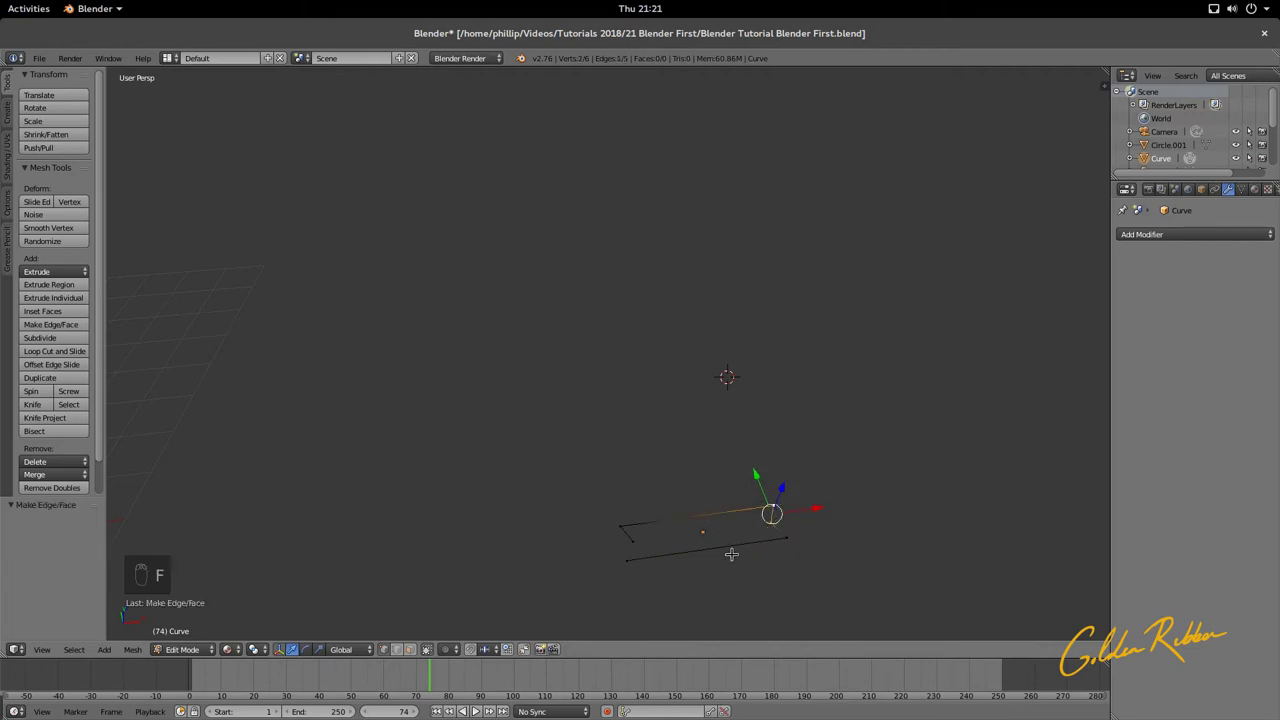
right_click(628, 556)
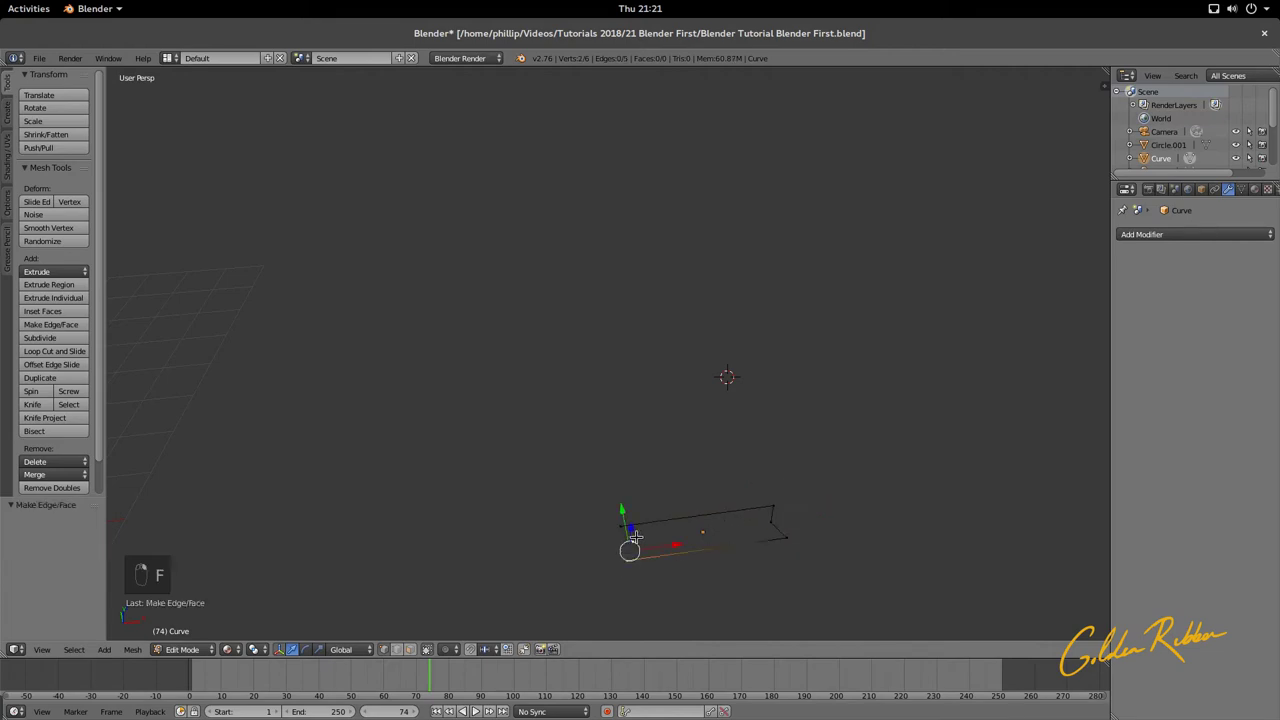
key("f")
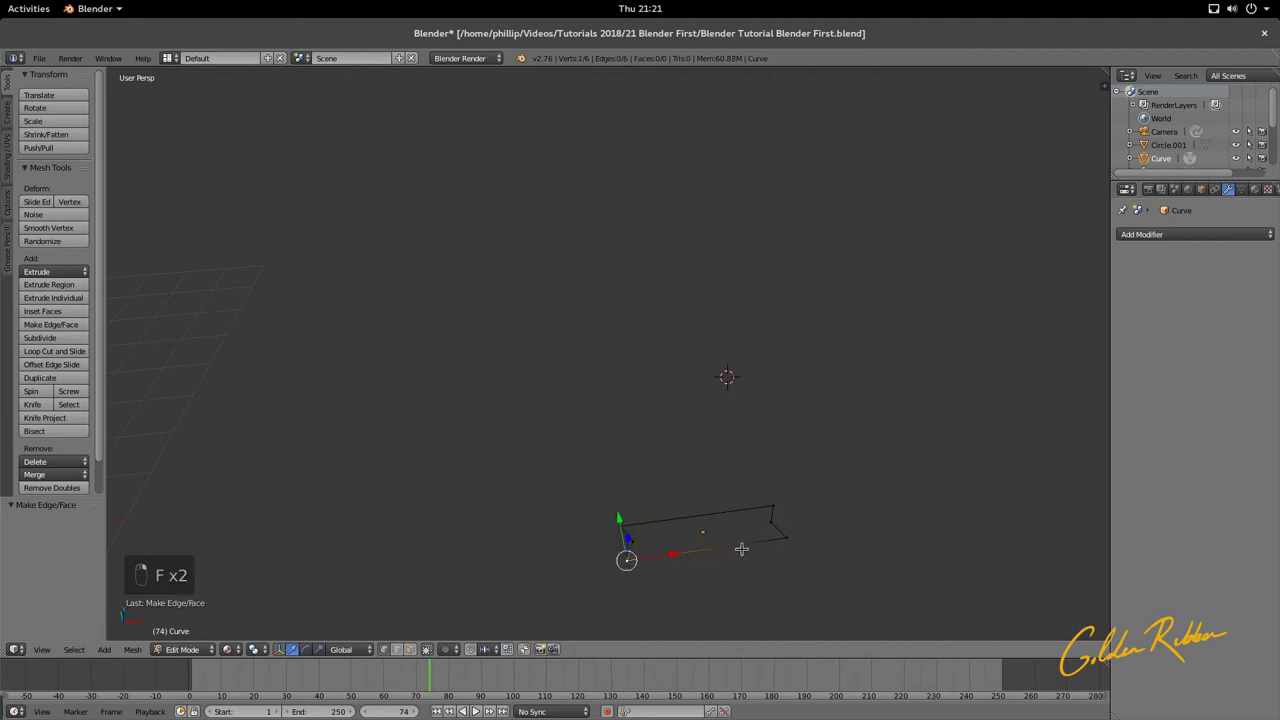
Step: Select the six outline vertices and fill them with a single face
right_click(790, 540, "shift")
right_click(766, 523, "shift")
right_click(776, 506, "shift")
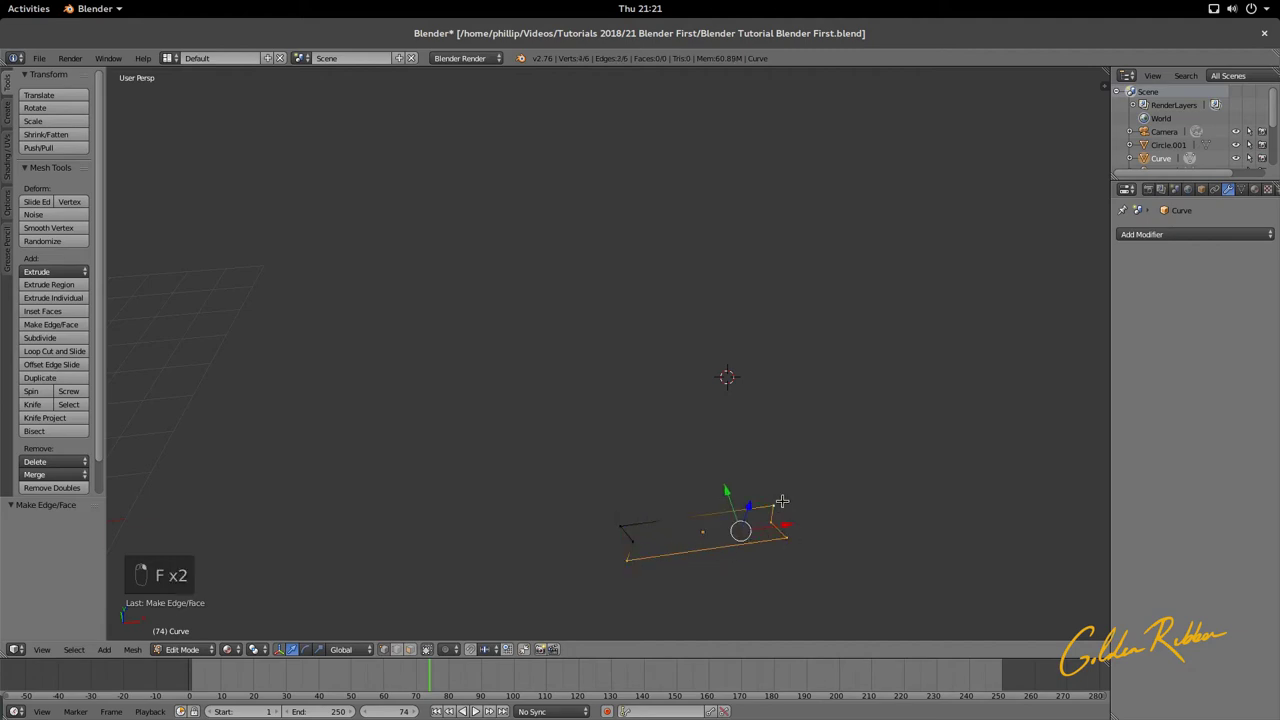
right_click(628, 524, "shift")
right_click(634, 542, "shift")
key("f")
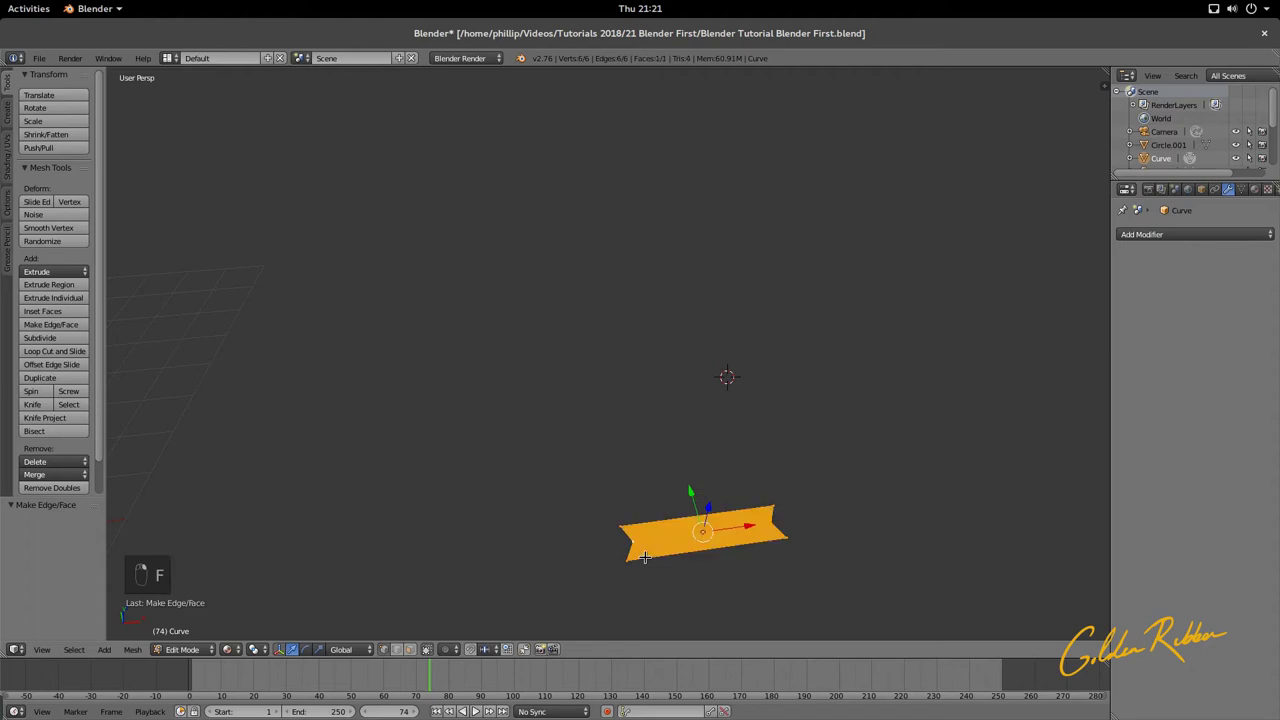
Step: Re-enter mesh editing and reselect the ribbon's six end vertices
key("Tab")
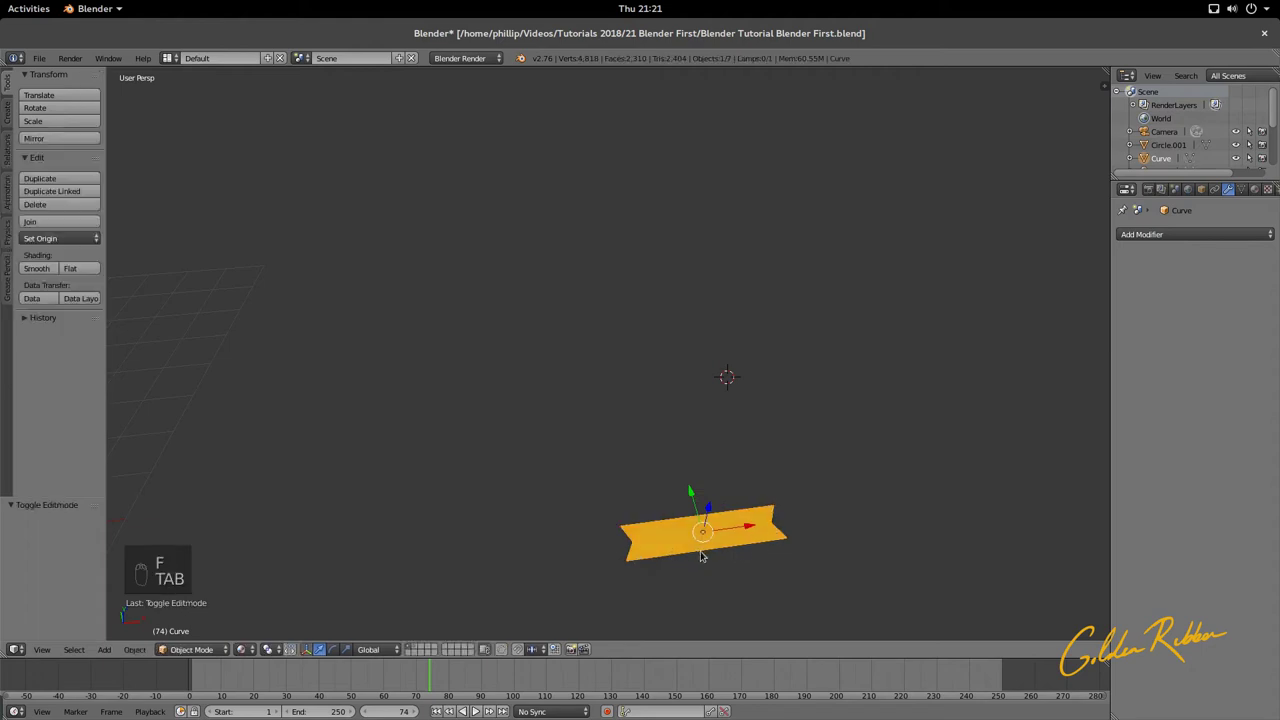
key("Tab")
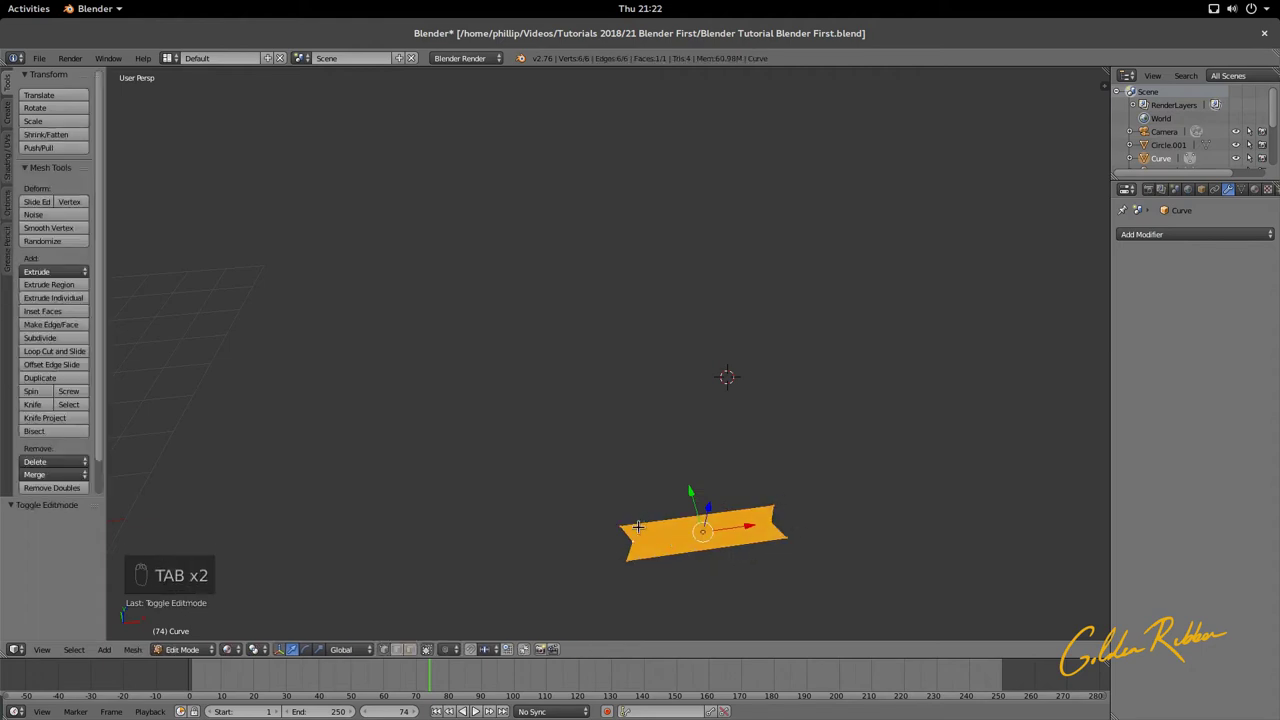
right_click(623, 527)
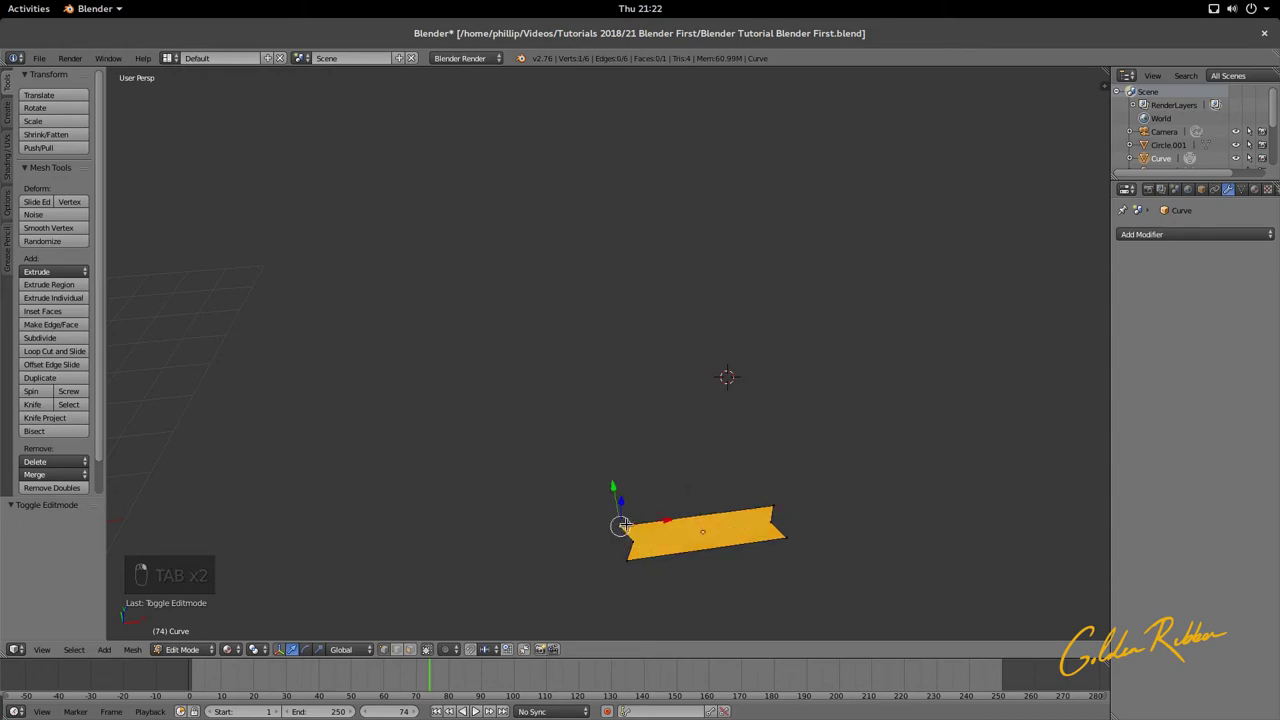
right_click(775, 508, "shift")
right_click(777, 520, "shift")
right_click(785, 533, "shift")
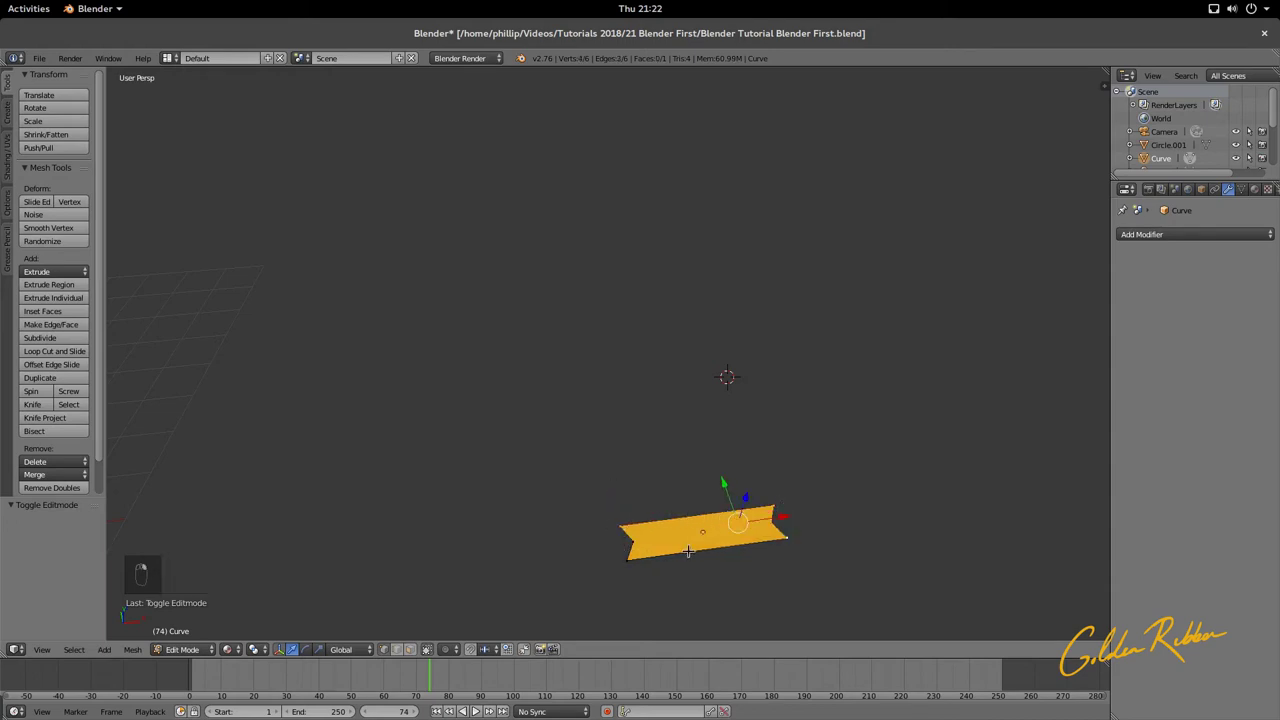
right_click(633, 557, "shift")
right_click(642, 545, "shift")
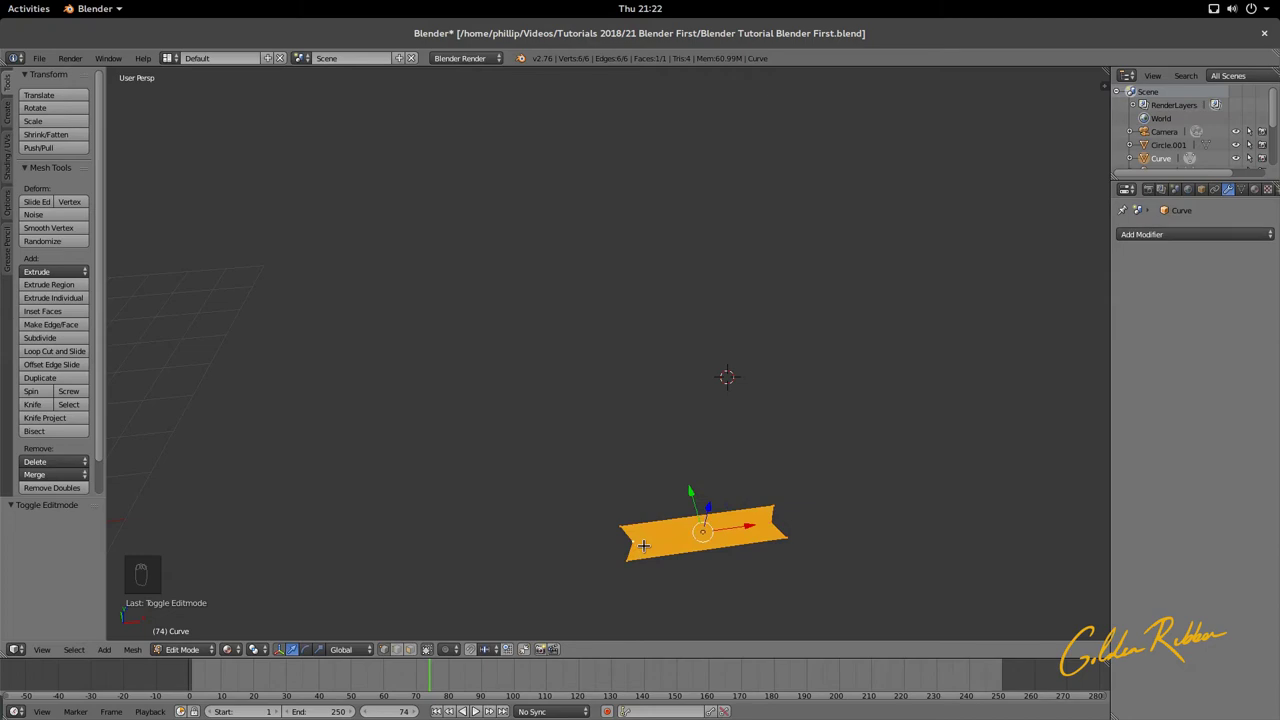
Step: Subdivide the ribbon face once, giving its outline 12 vertices, then inspect the left end
key("w")
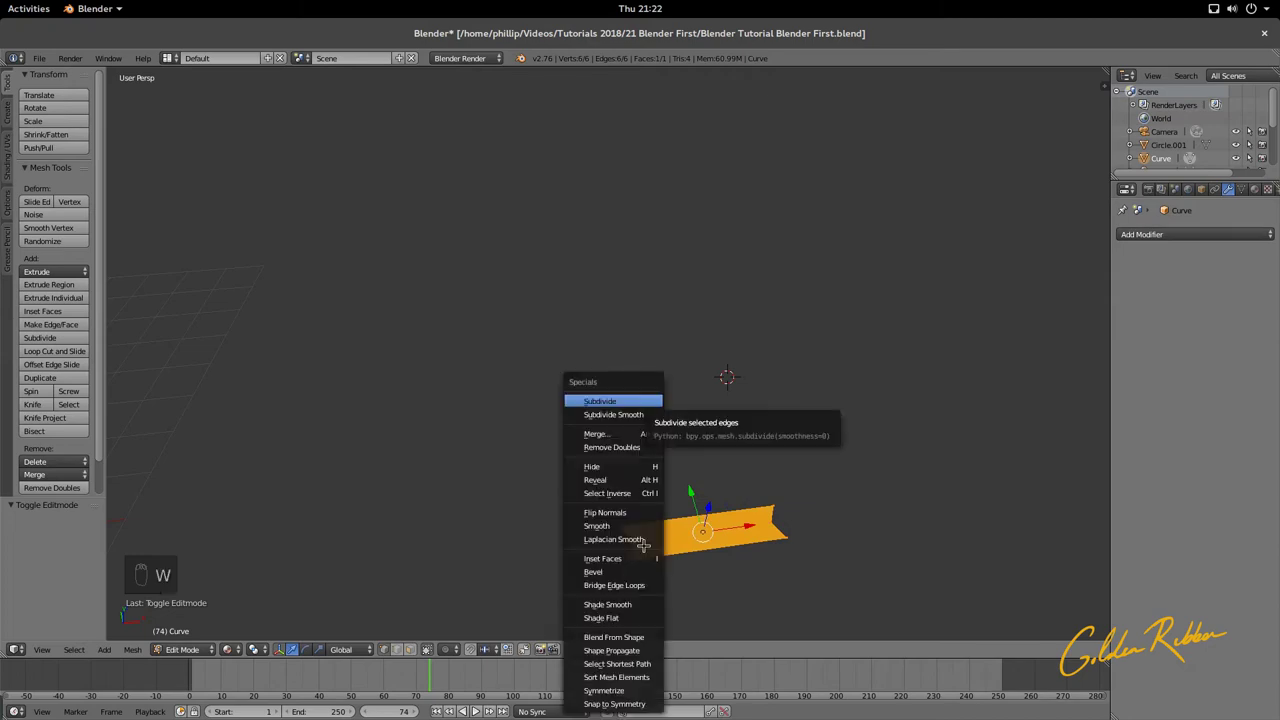
left_click(636, 403)
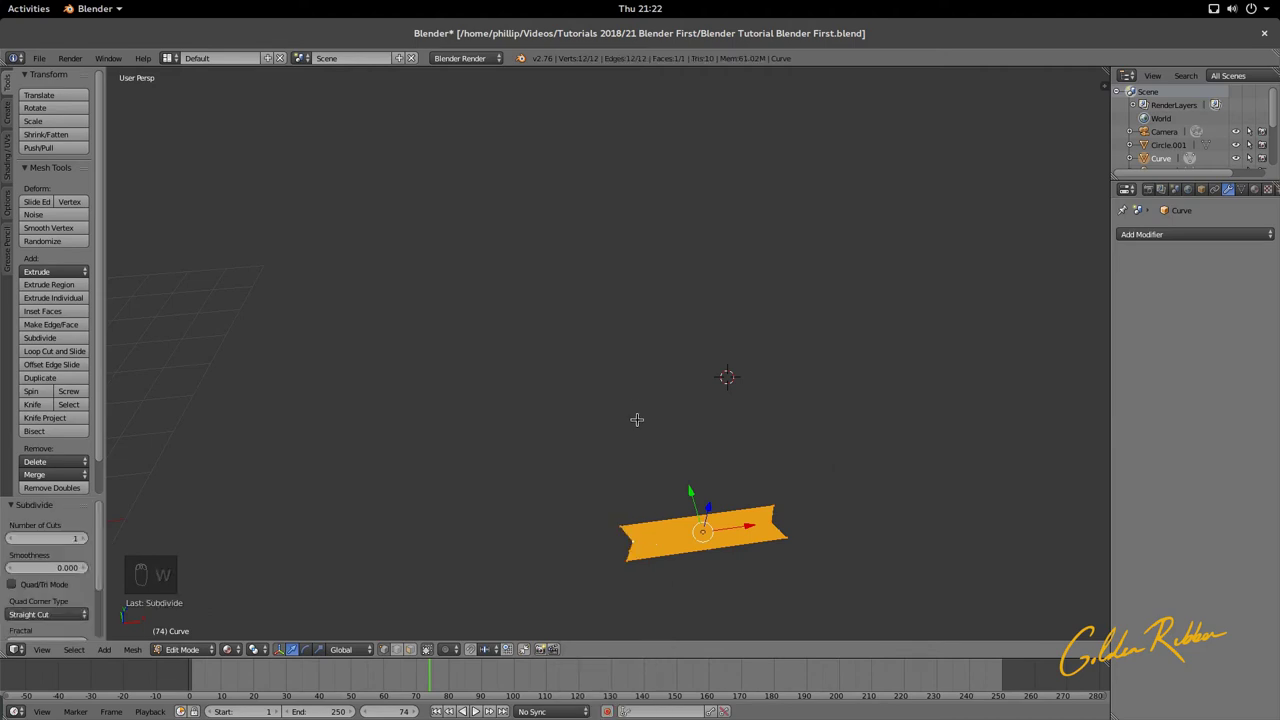
middle_click_drag(674, 517, 658, 478)
right_click(631, 538)
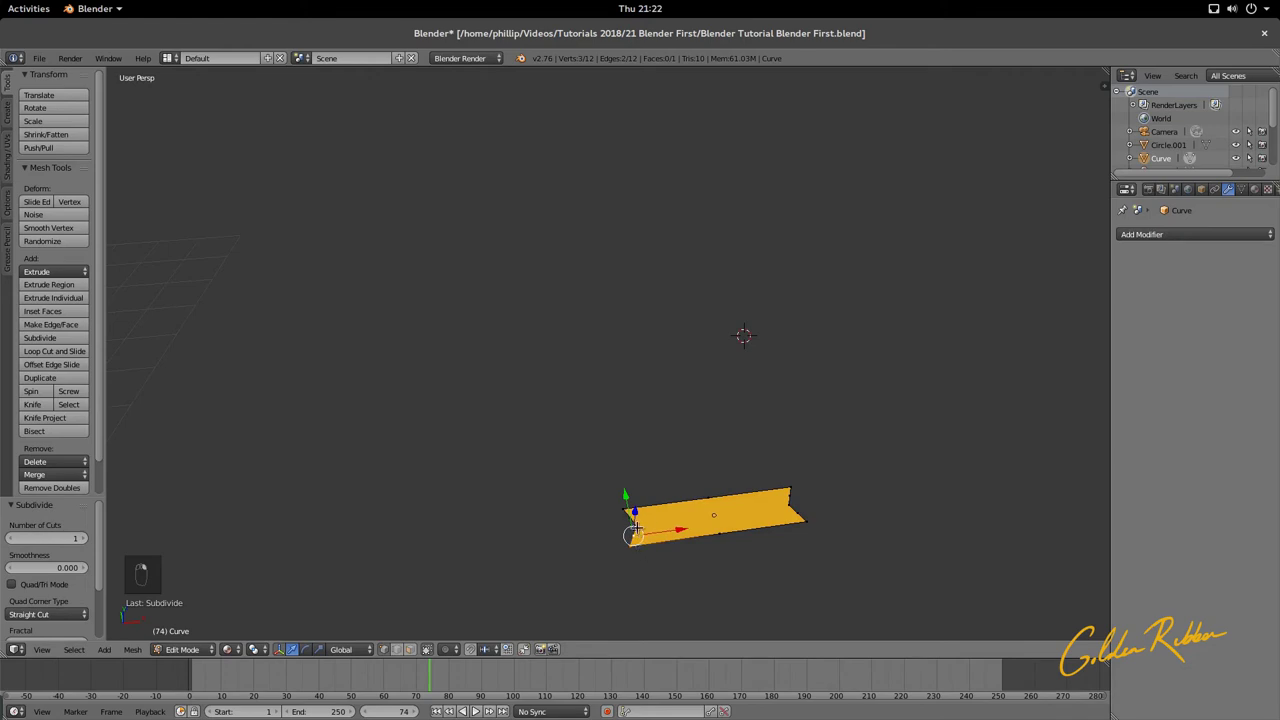
right_click(634, 538, "shift")
right_click(633, 536, "shift")
middle_click_drag(653, 548, 651, 551)
scroll(652, 555, "down", 3)
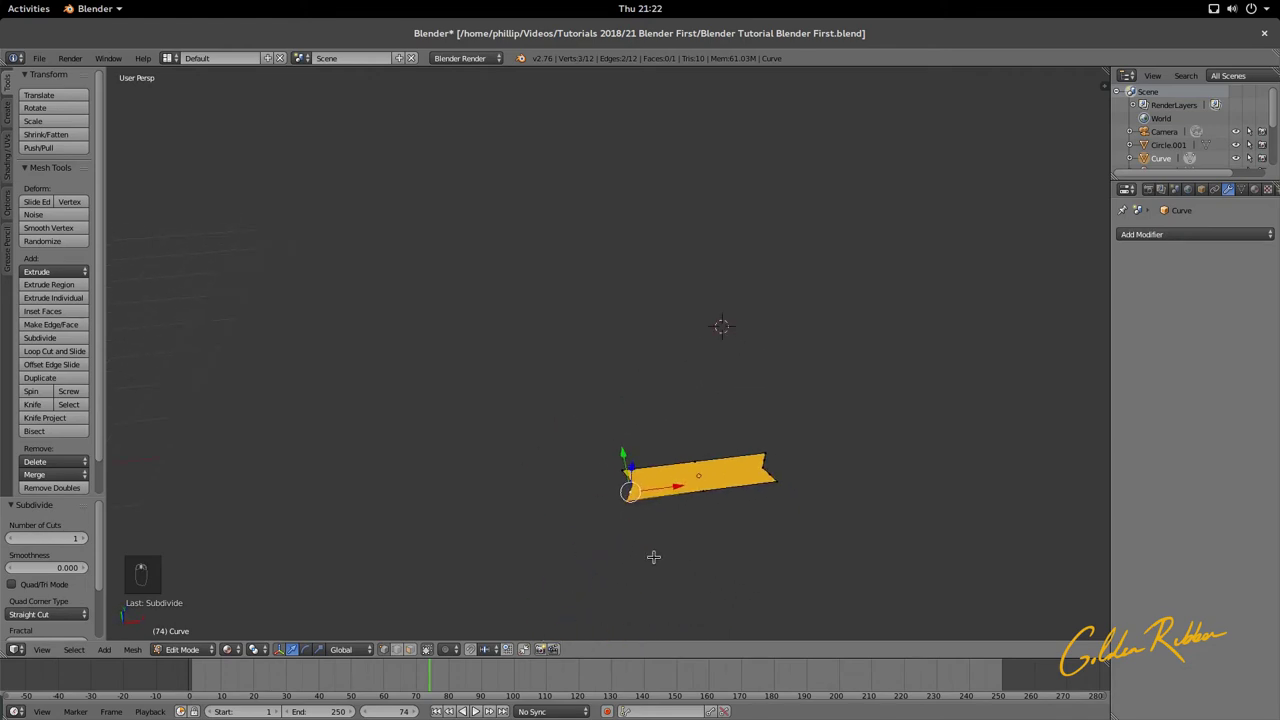
scroll(652, 553, "down", 2)
middle_click_drag(619, 495, 680, 432)
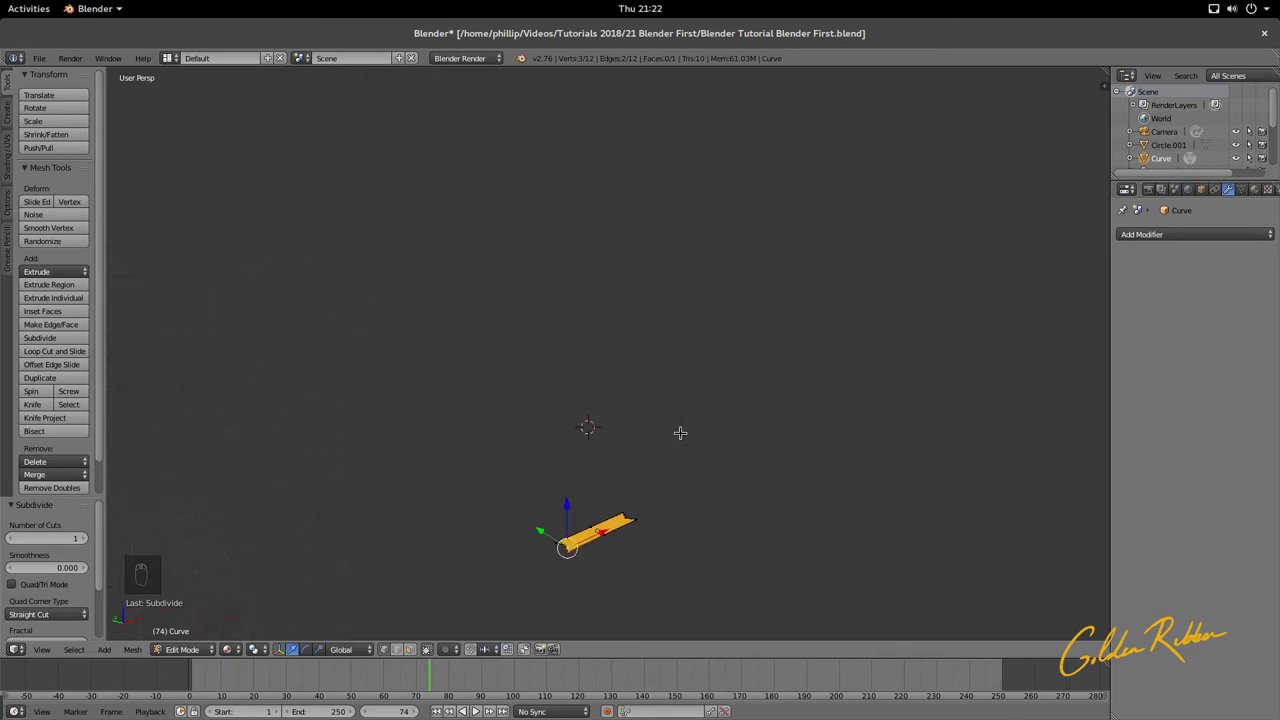
Step: Switch to orthographic camera view and frame the ribbon's selected vertices close up
key("KP_0")
key("KP_0")
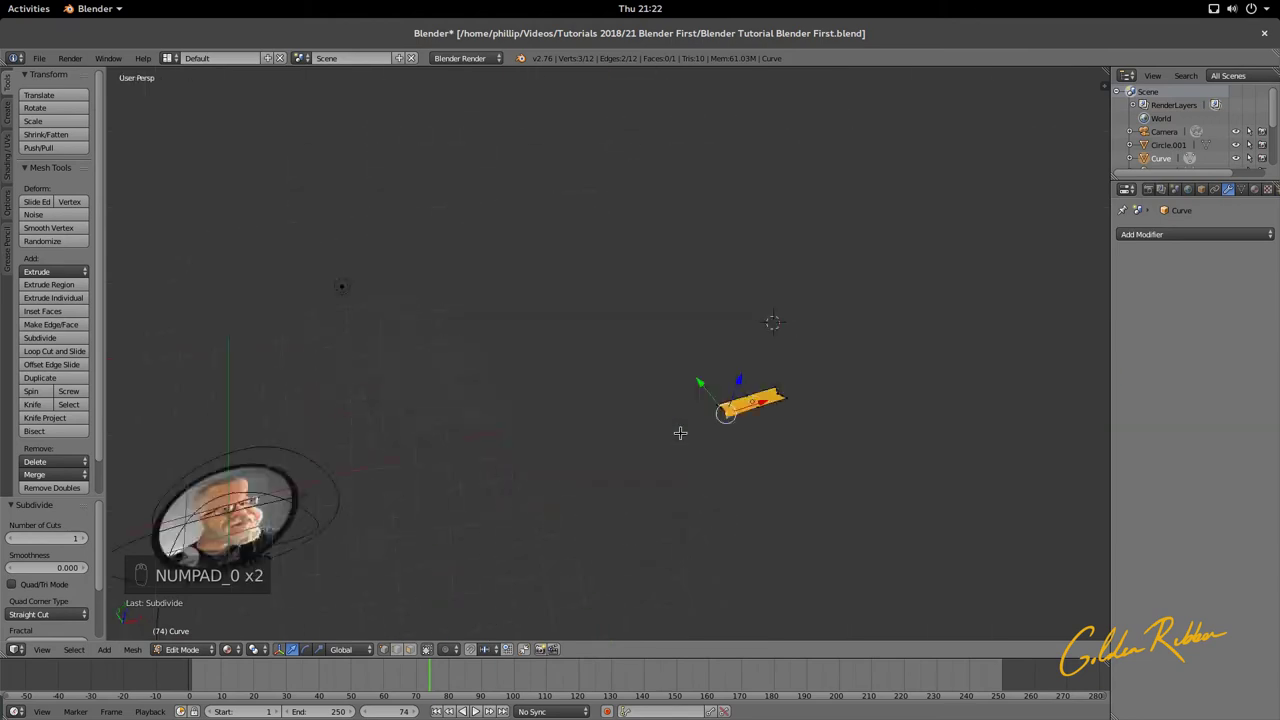
key("KP_5")
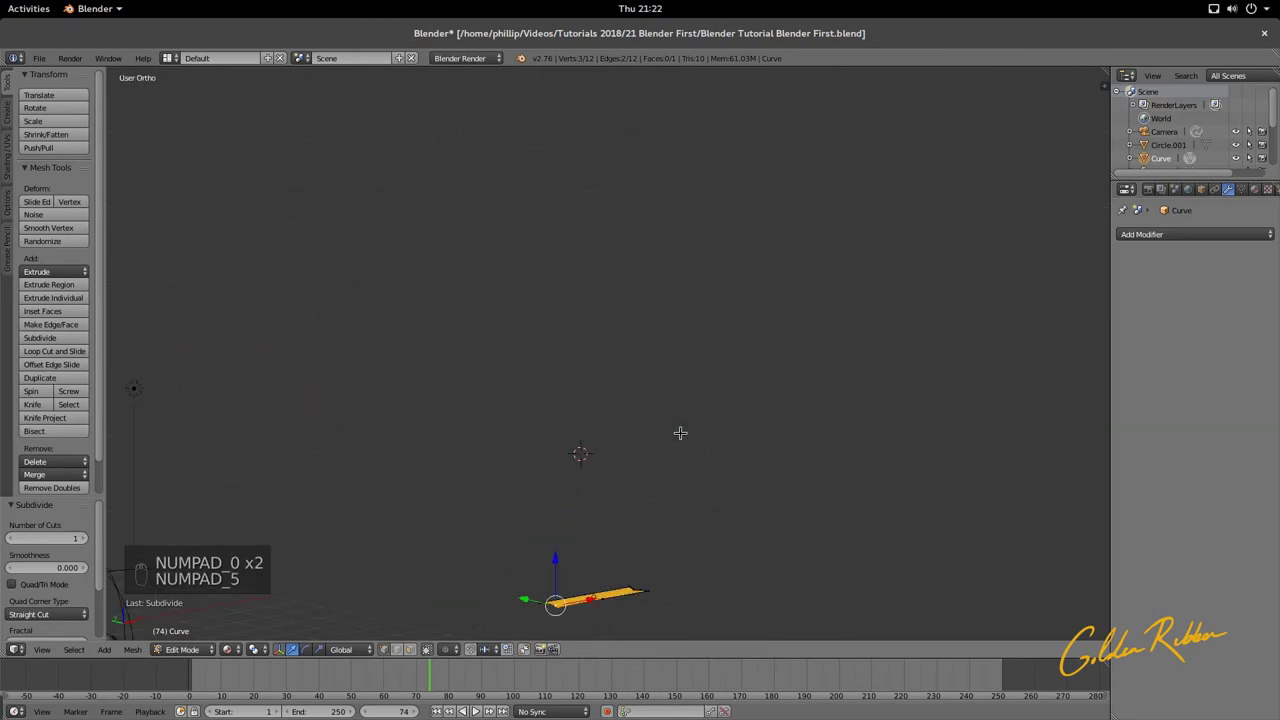
key("KP_0")
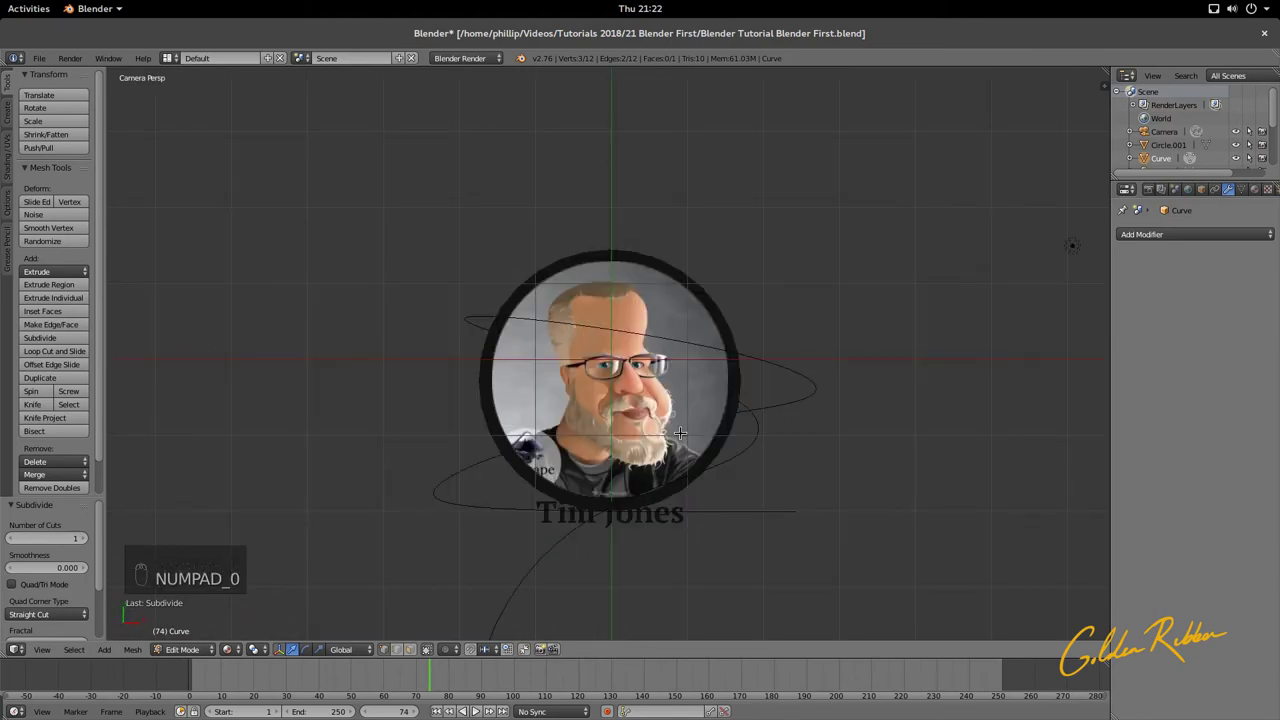
key("KP_Decimal")
scroll(680, 433, "down", 8)
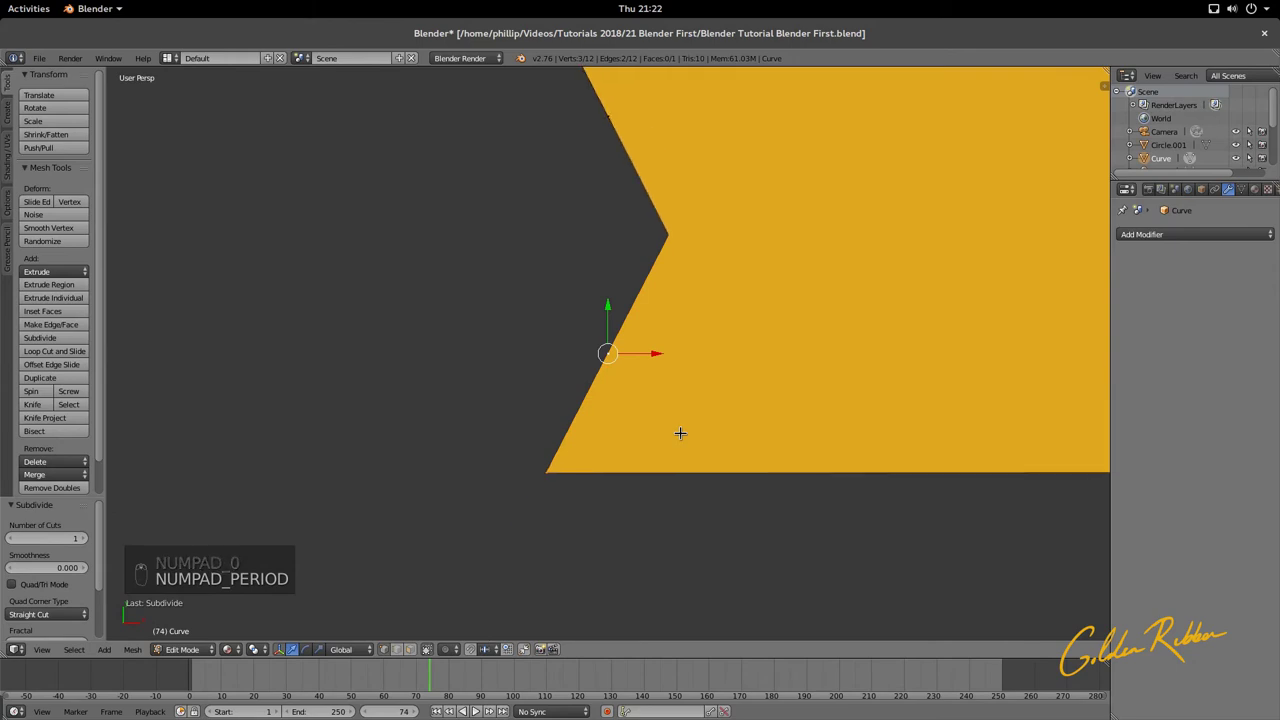
middle_click_drag(624, 303, 534, 314, "shift")
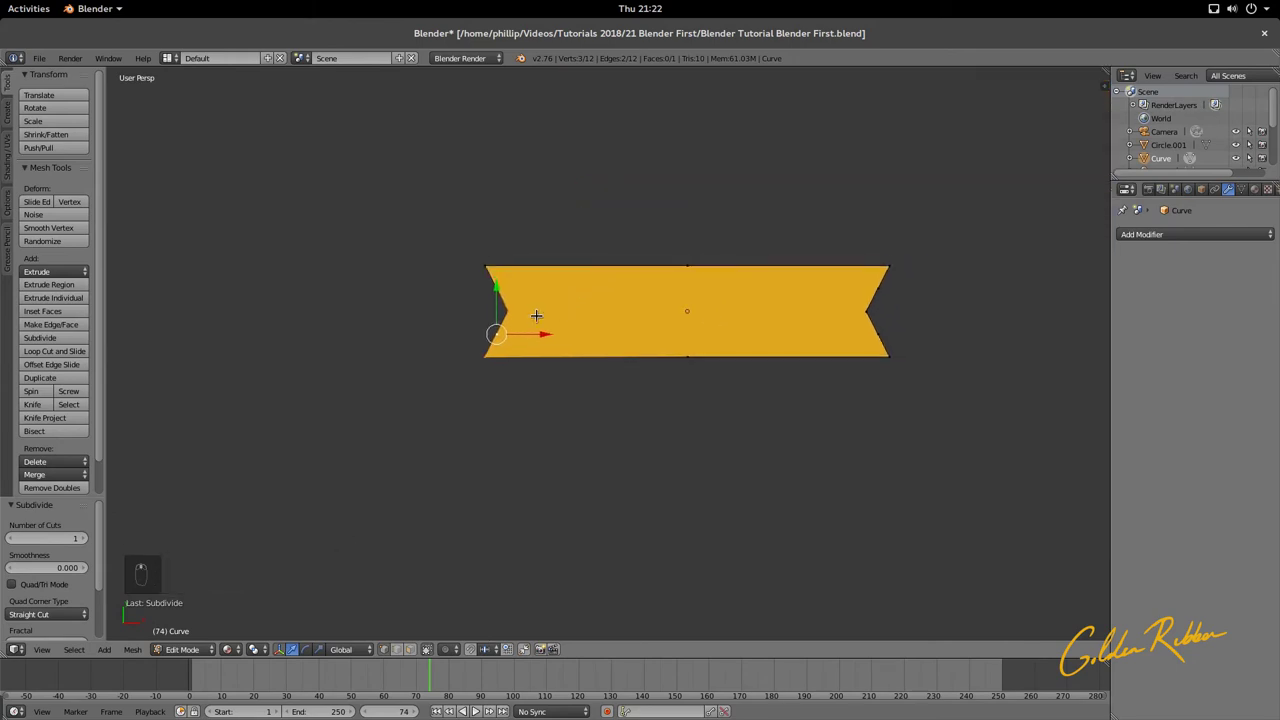
scroll(526, 316, "up", 4)
Step: Select the corner and notch vertices at the ribbon's left end
right_click(378, 316)
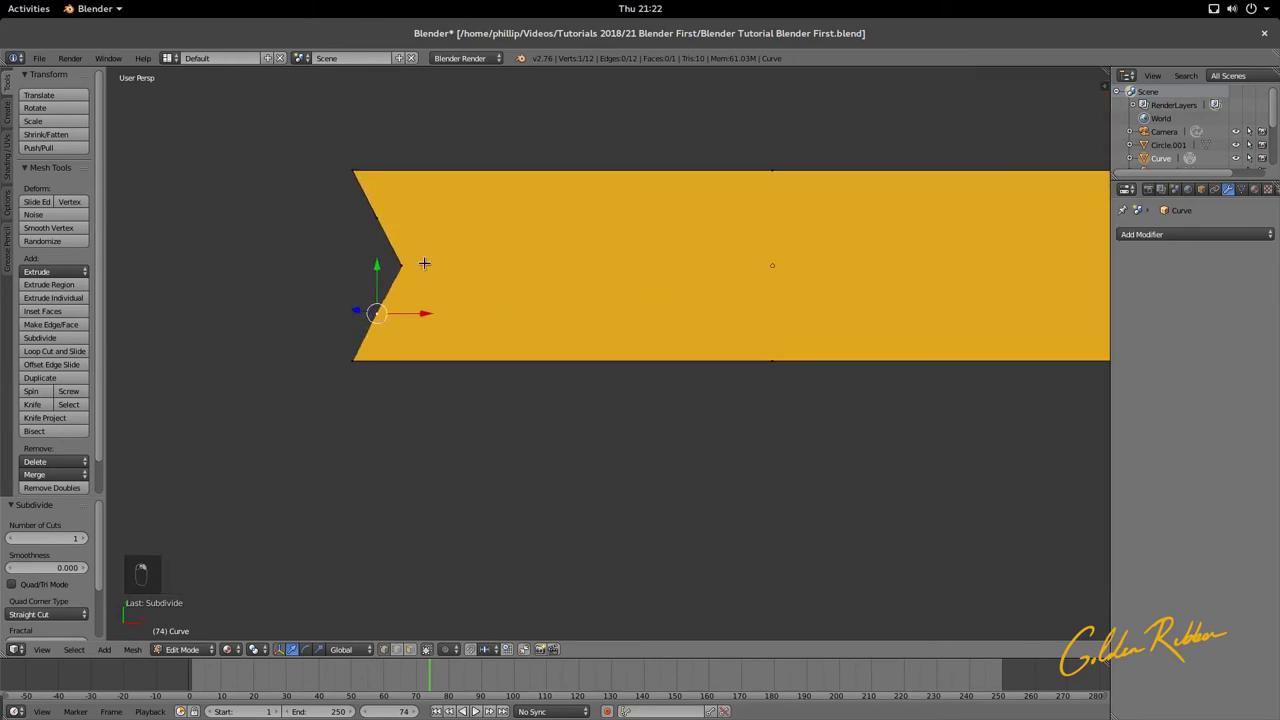
right_click(377, 217)
right_click(355, 174)
right_click(376, 216)
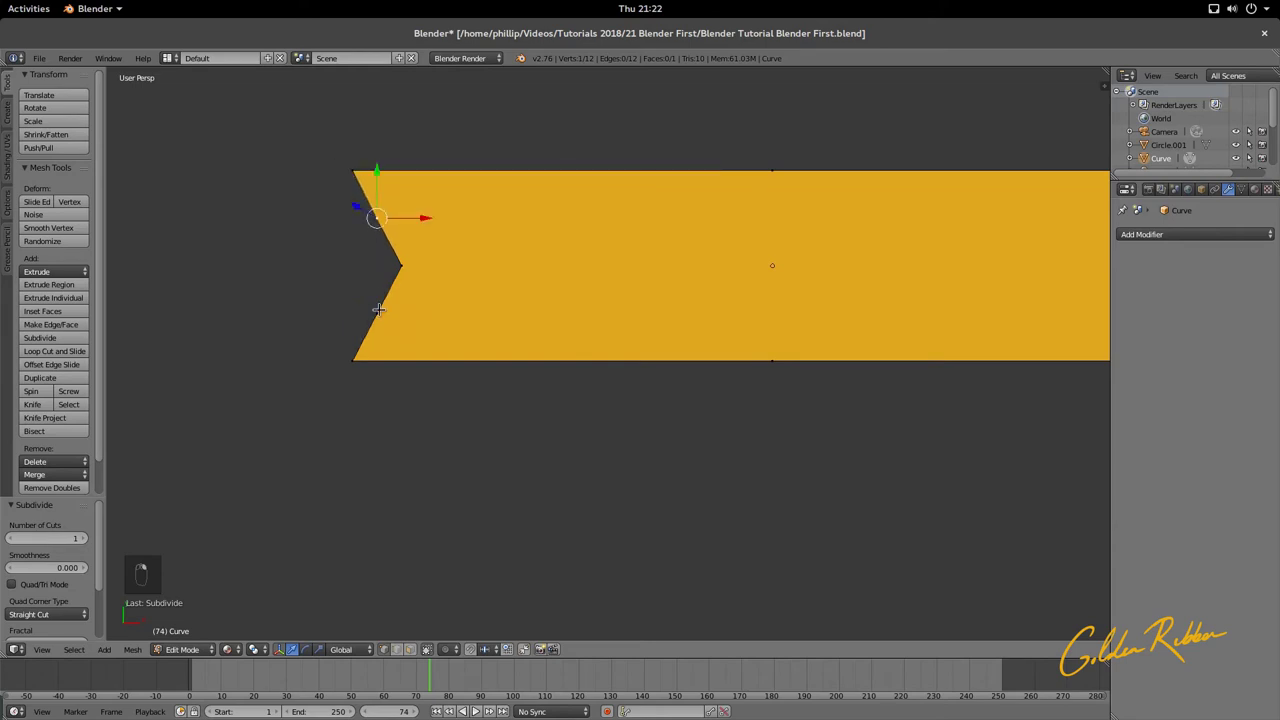
right_click(379, 309)
right_click(362, 350)
Step: Select the corner and notch vertices at the ribbon's right end
middle_click_drag(614, 320, 485, 344, "shift")
right_click(913, 365)
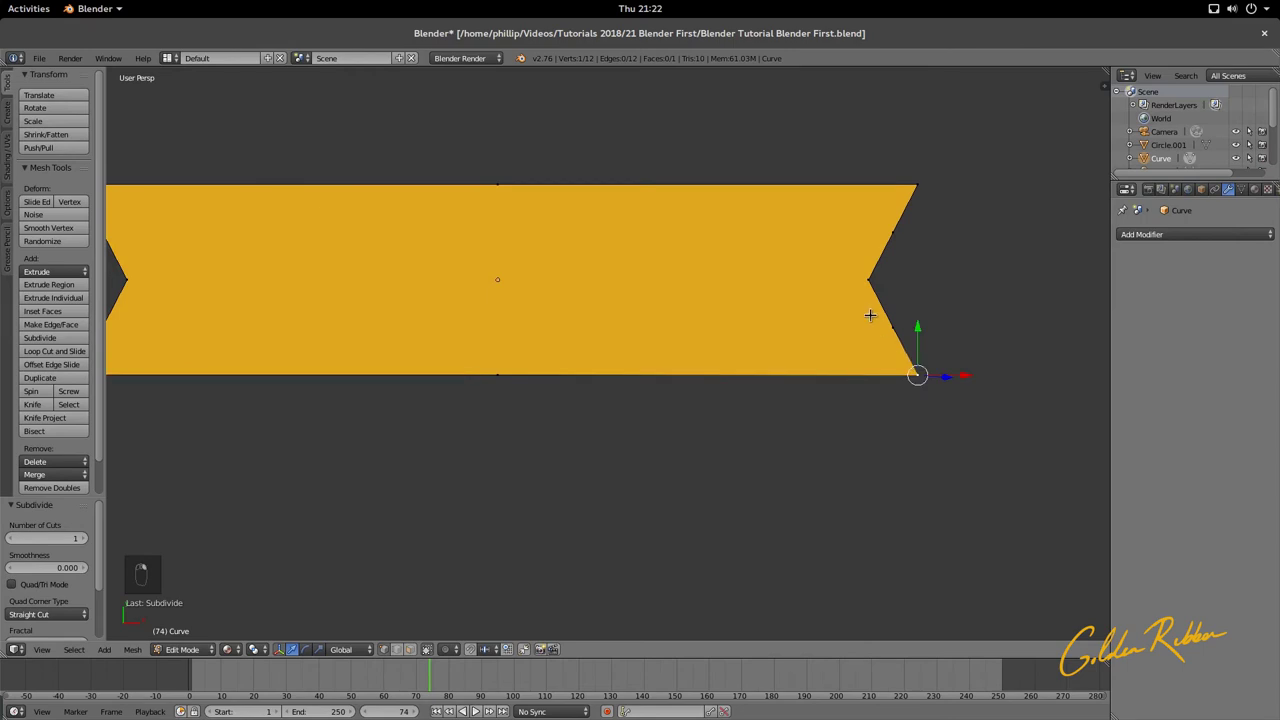
right_click(891, 328)
right_click(874, 281)
right_click(893, 233)
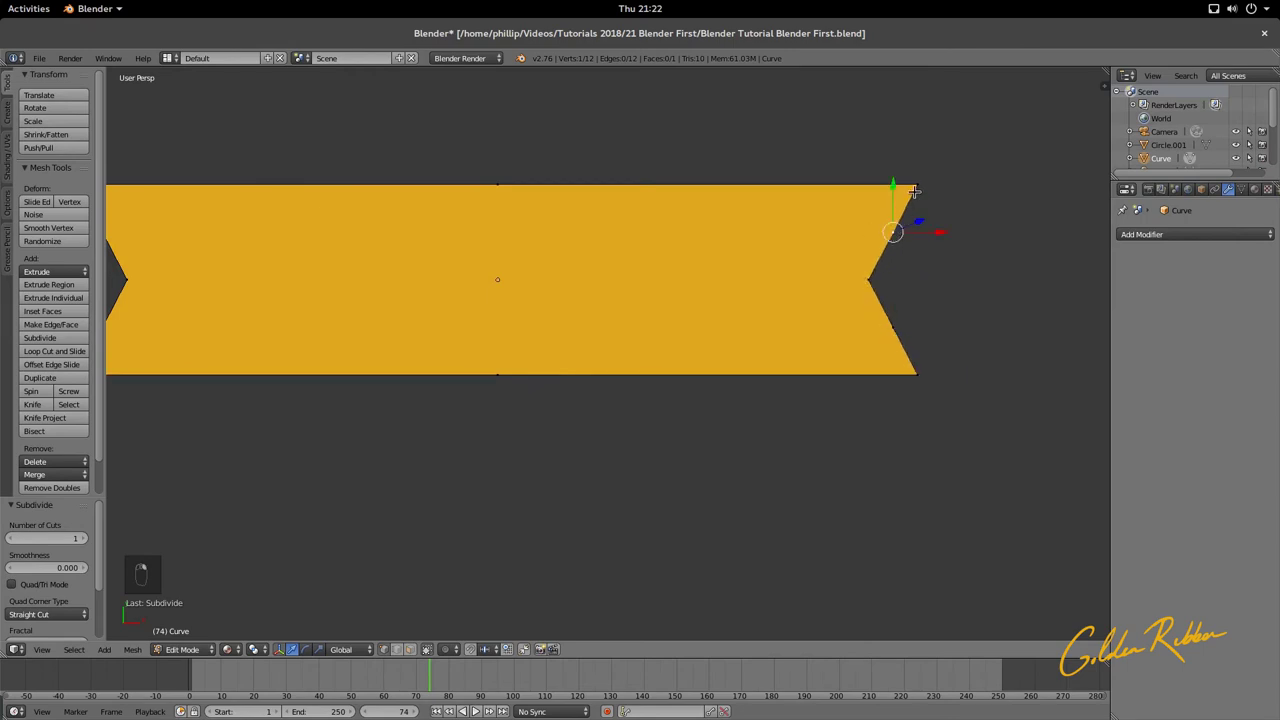
right_click(906, 198)
right_click(874, 281)
right_click(891, 327)
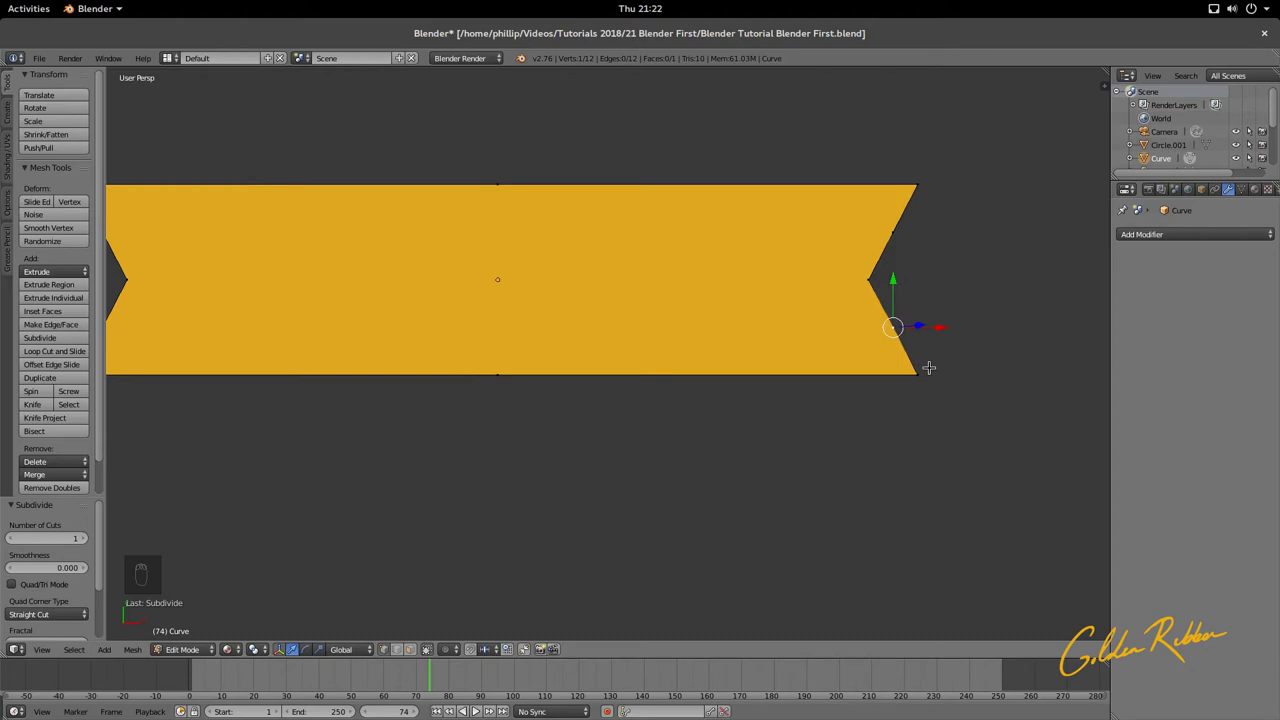
Step: Center the whole ribbon and reselect the left notch and midpoint vertices
scroll(929, 367, "down", 5)
middle_click_drag(611, 349, 700, 357, "shift")
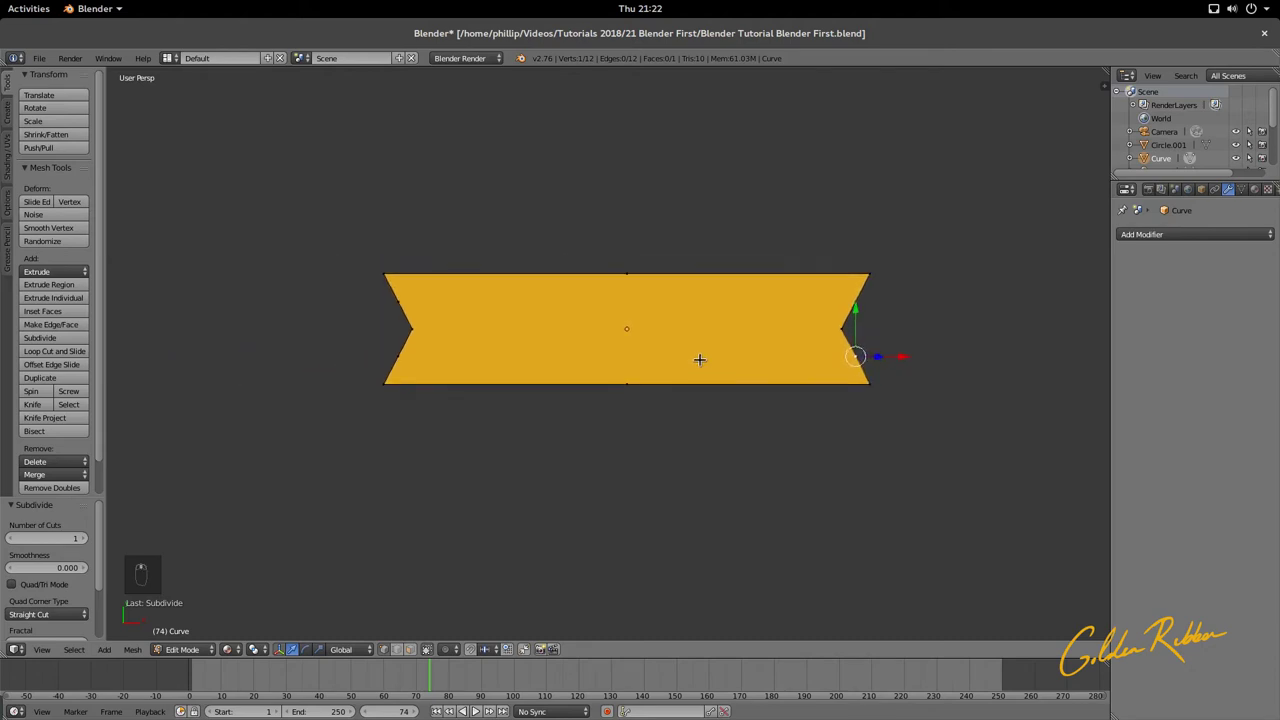
right_click(404, 335)
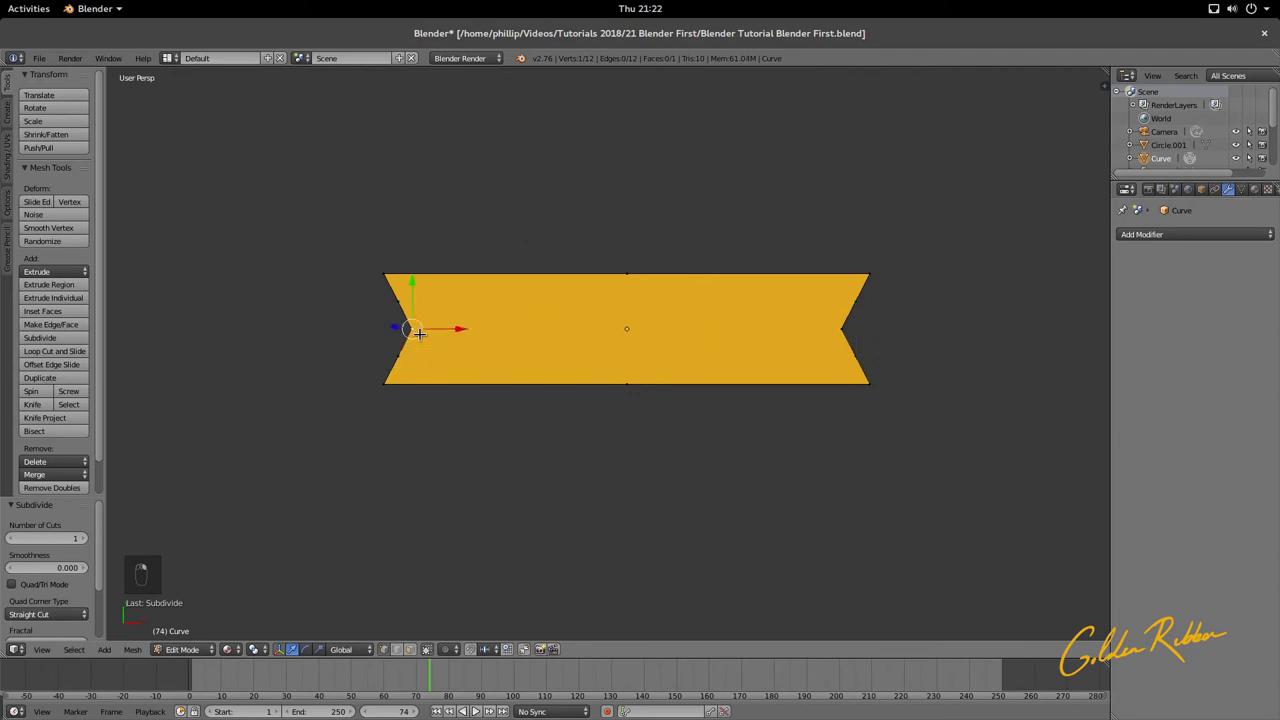
right_click(399, 305)
right_click(405, 330)
right_click(398, 357)
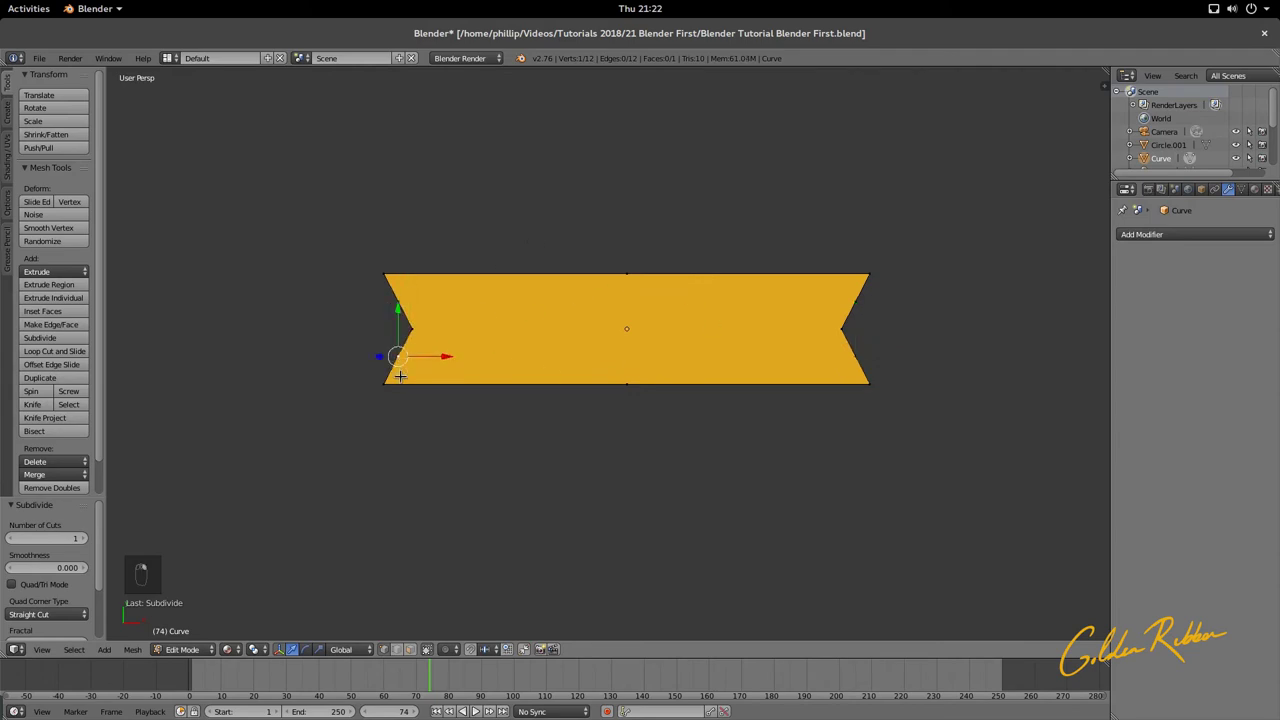
Step: Select the top edge's left, middle and right vertices and subdivide the top edge twice
right_click(392, 303)
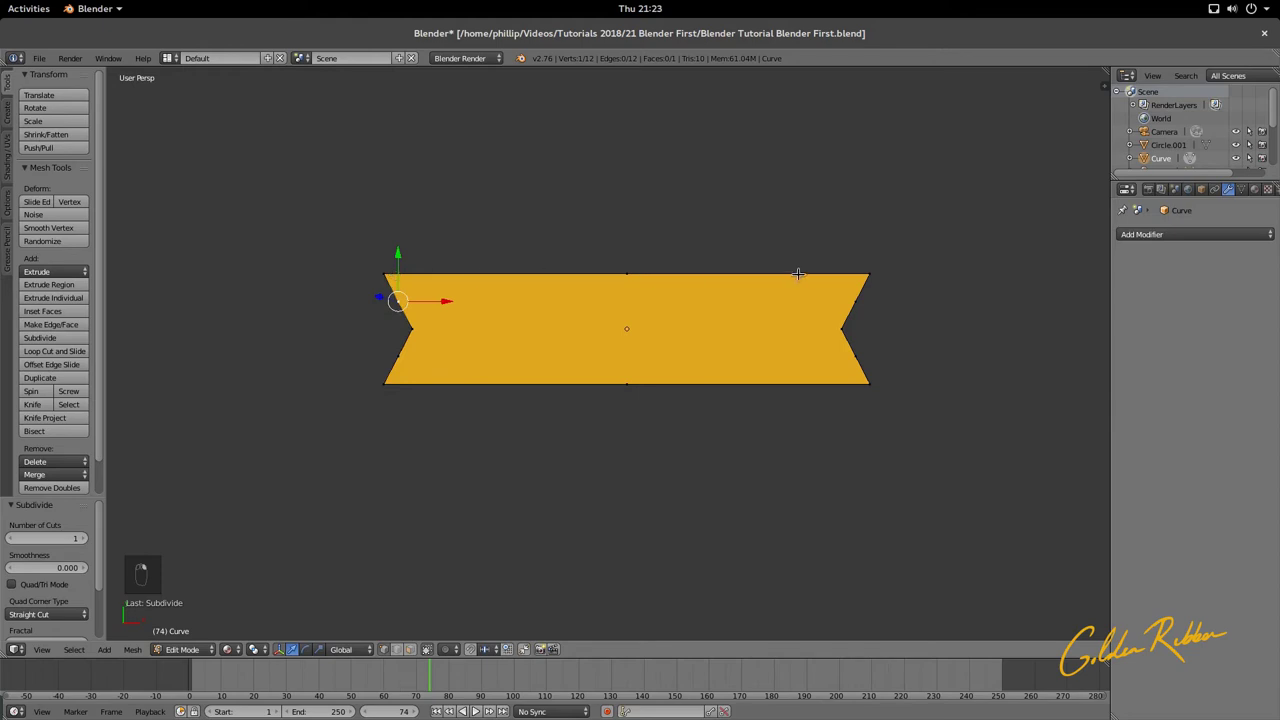
right_click(856, 274)
right_click(640, 276, "shift")
right_click(397, 277, "shift")
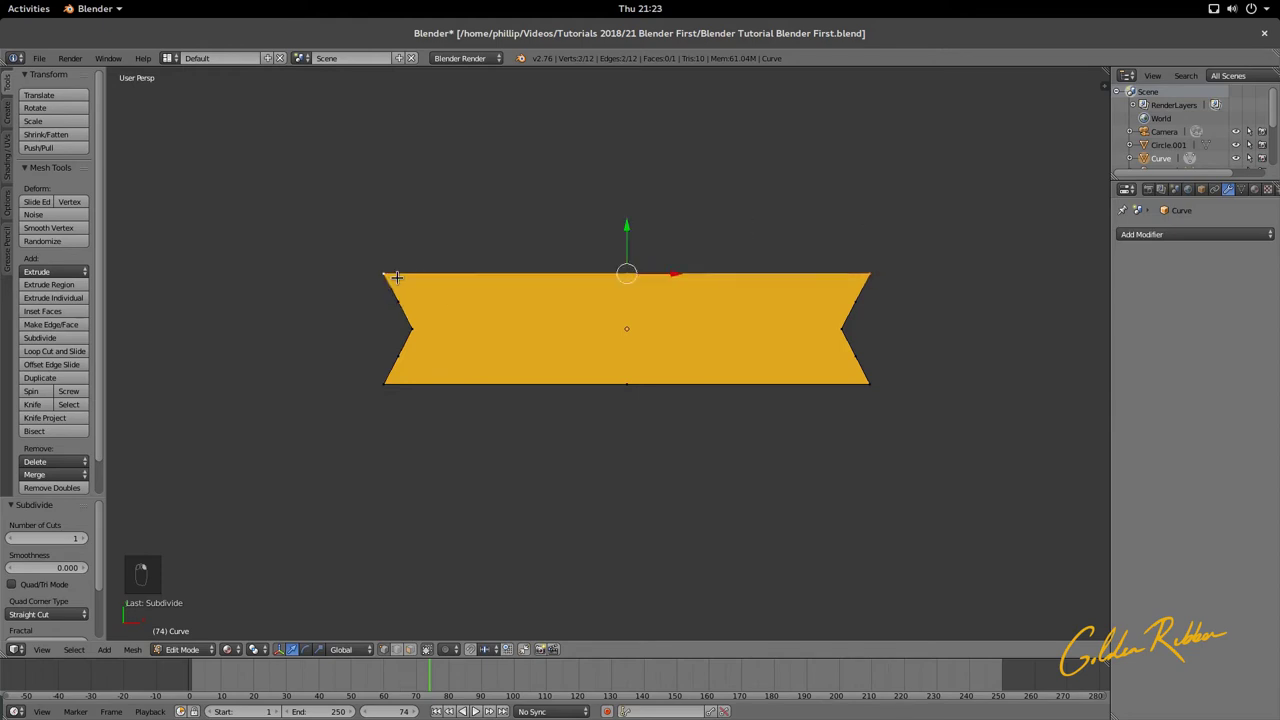
key("w")
left_click(721, 315)
key("w")
left_click(606, 299)
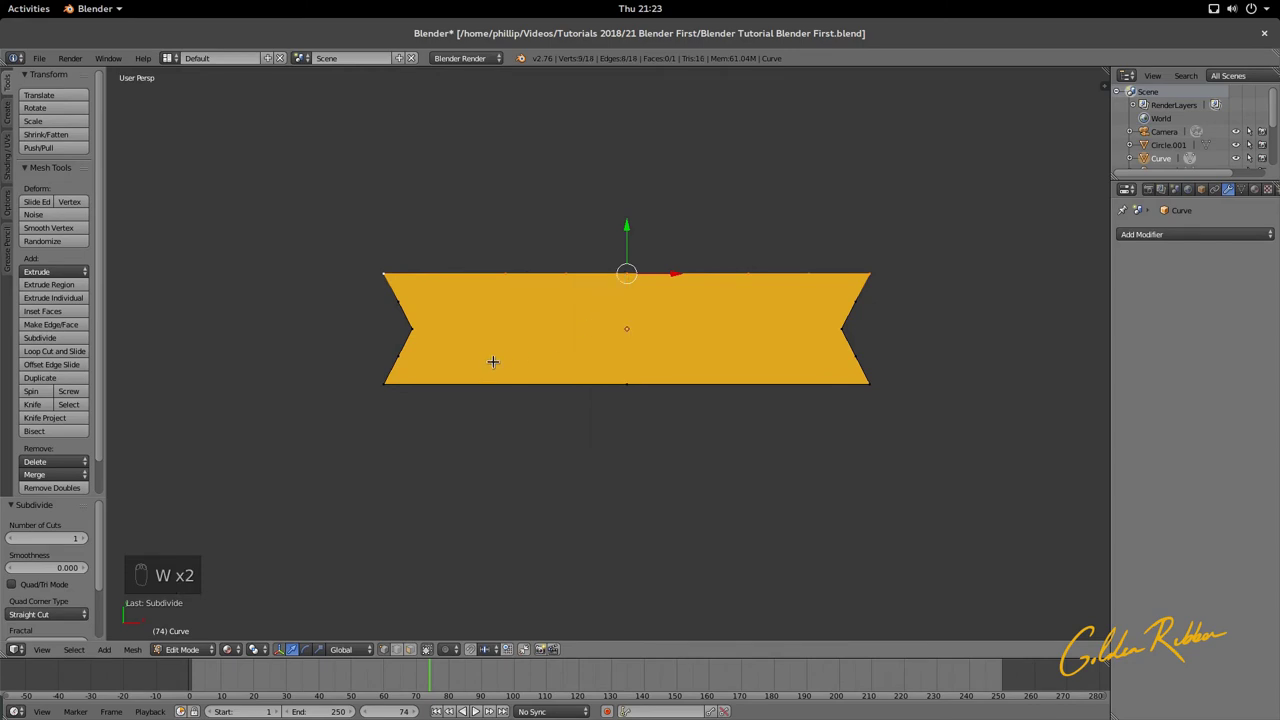
Step: Select the bottom corner and middle vertices and subdivide the bottom edges twice
right_click(386, 384)
right_click(867, 383, "shift")
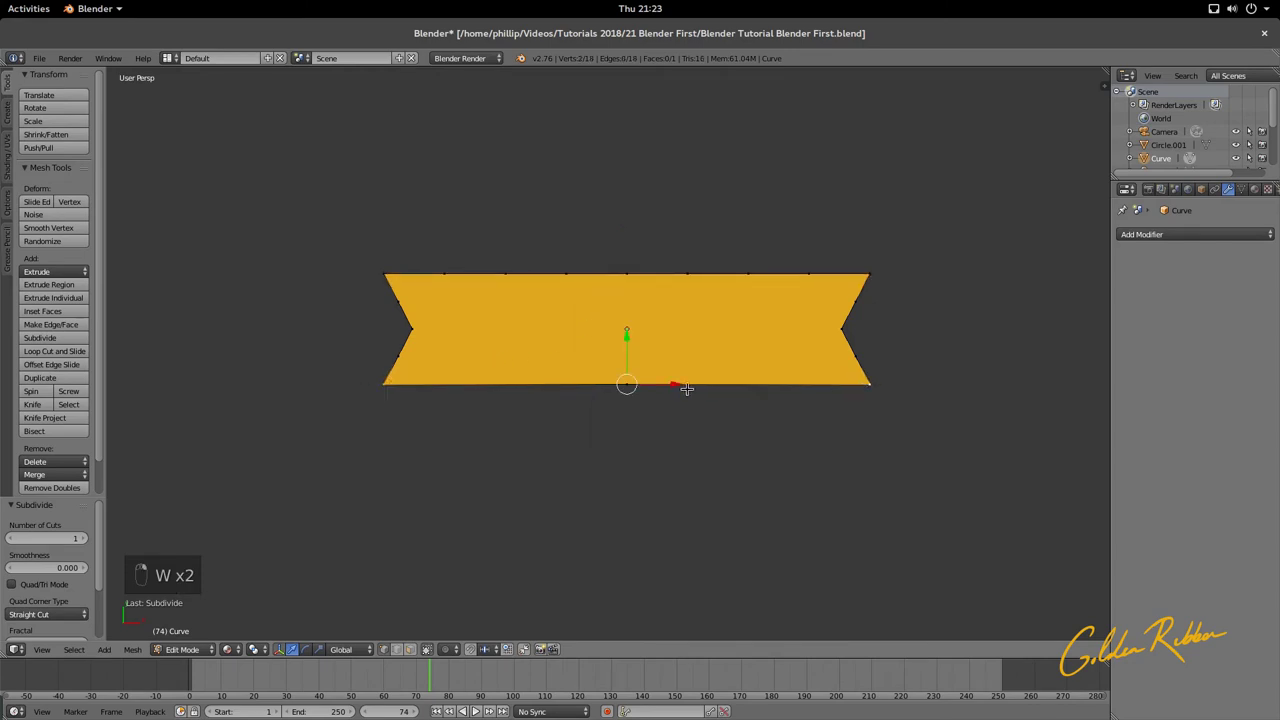
key("w")
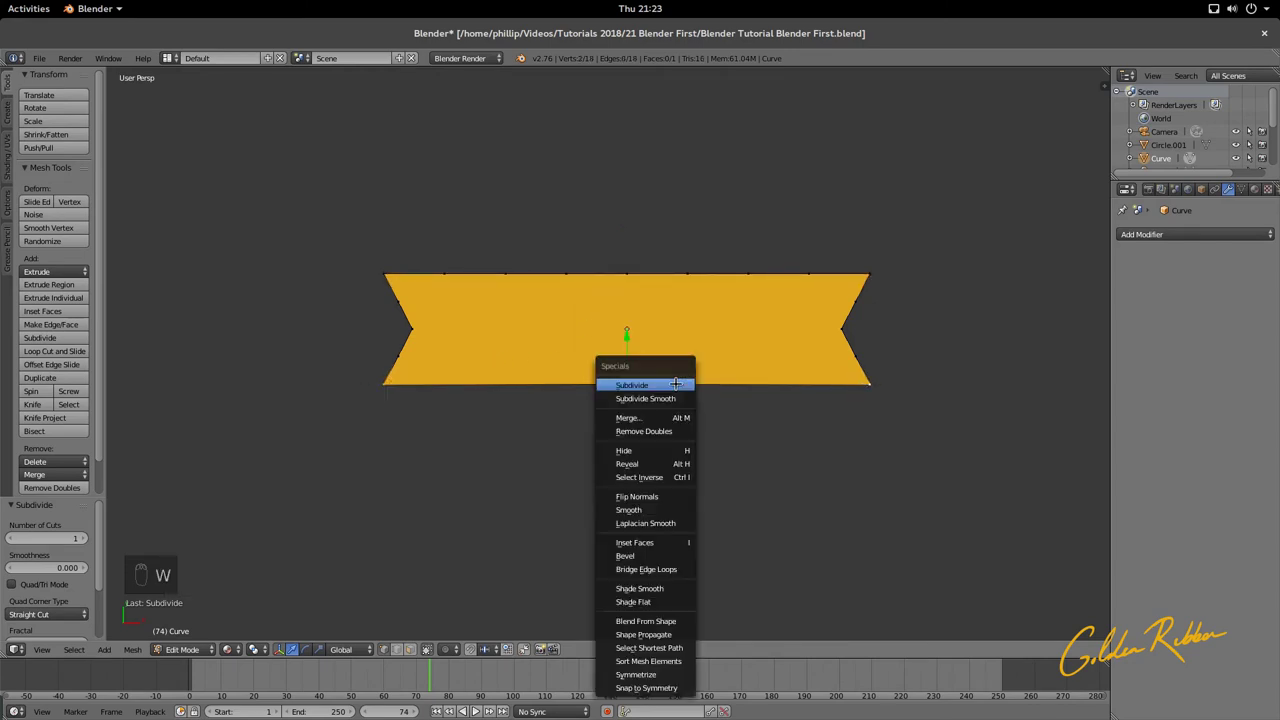
key("w")
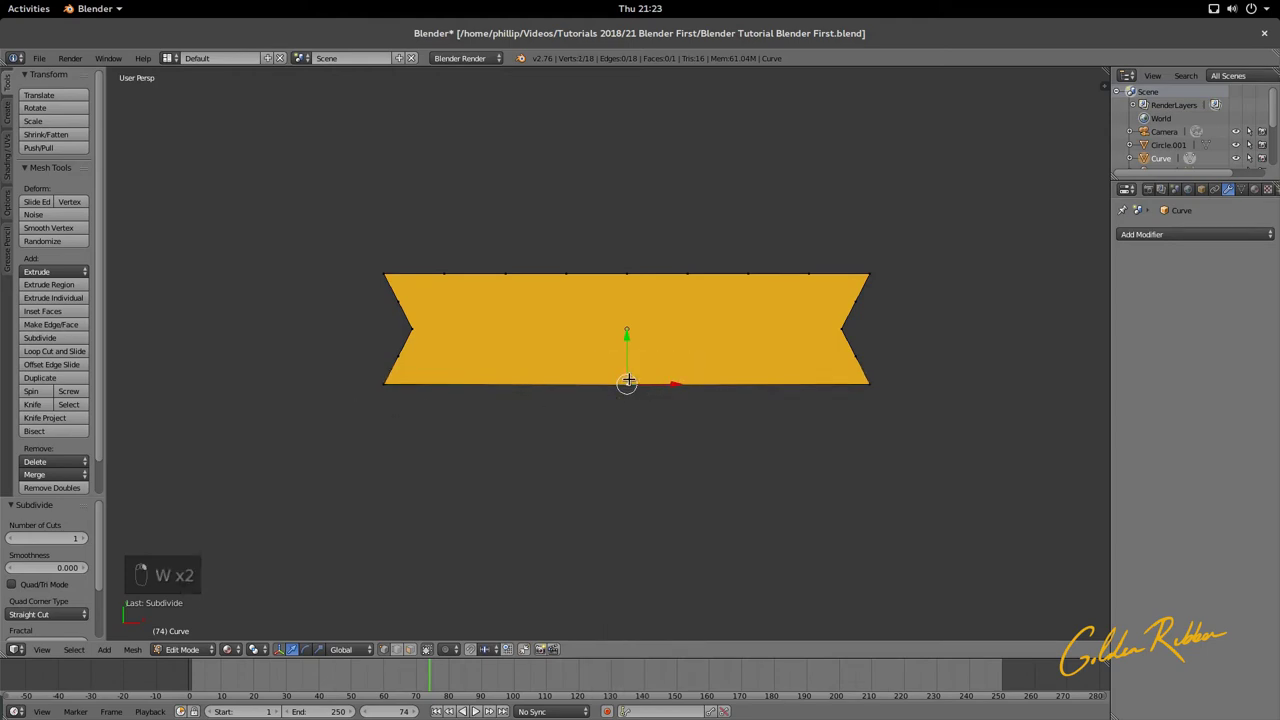
right_click(528, 386, "shift")
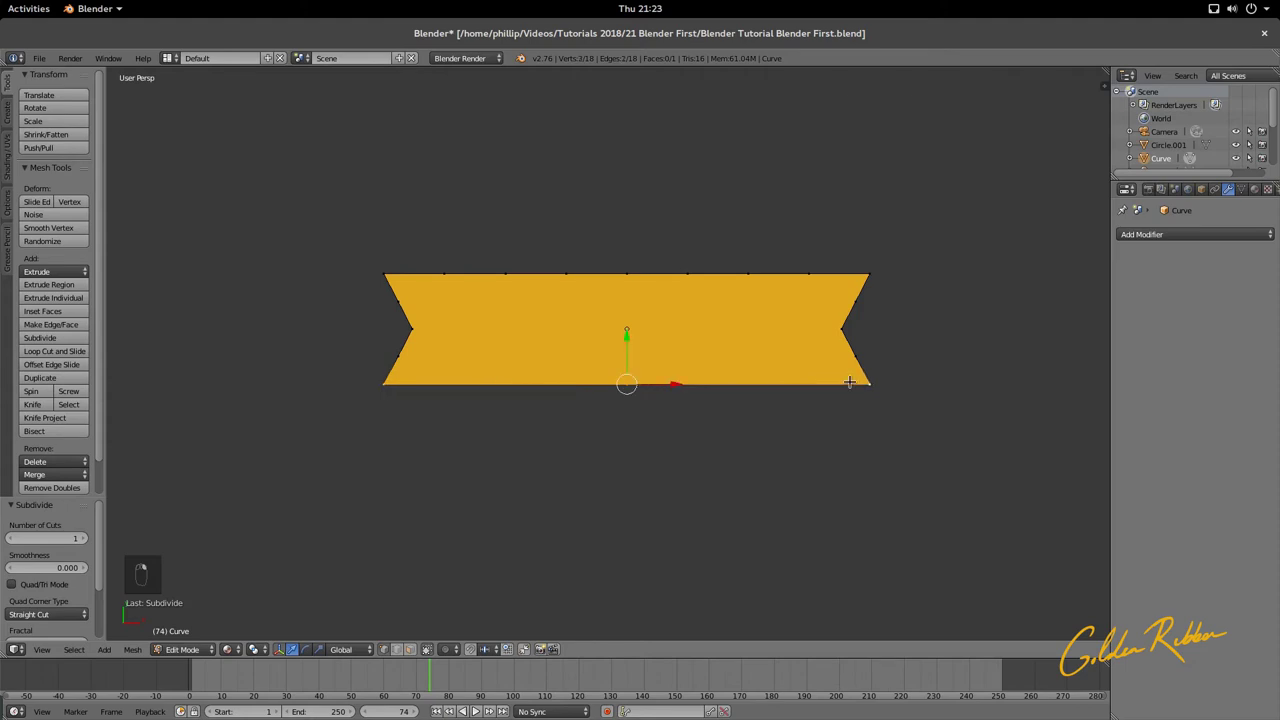
key("w")
left_click(674, 391)
key("w")
left_click(674, 391)
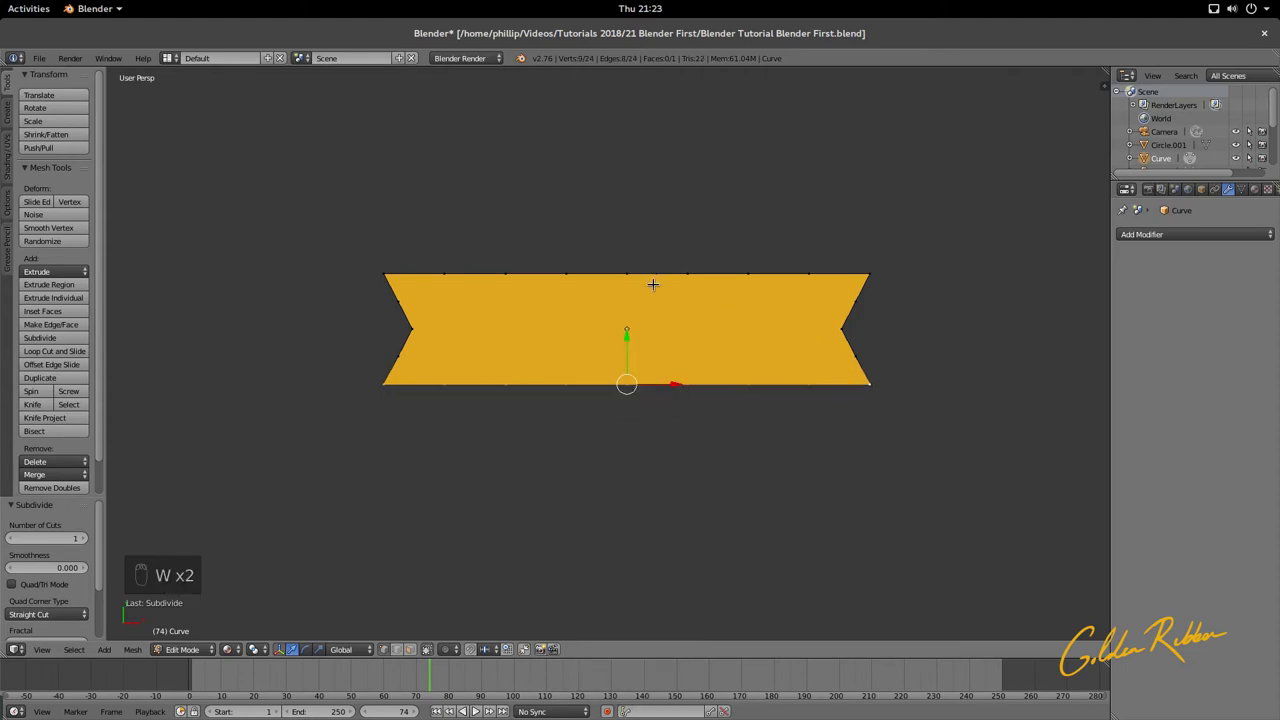
Step: Re-enter Edit Mode and subdivide the whole ribbon mesh
key("Tab")
key("Tab")
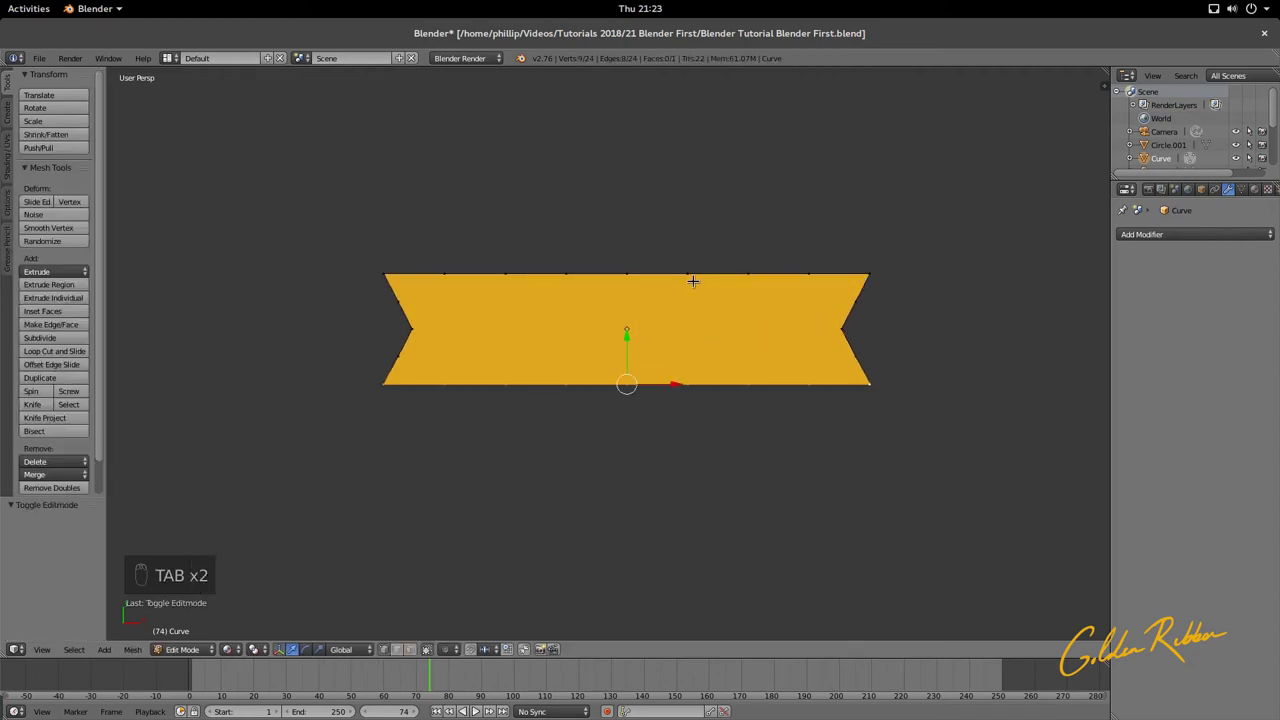
key("Tab")
key("Tab")
key("w")
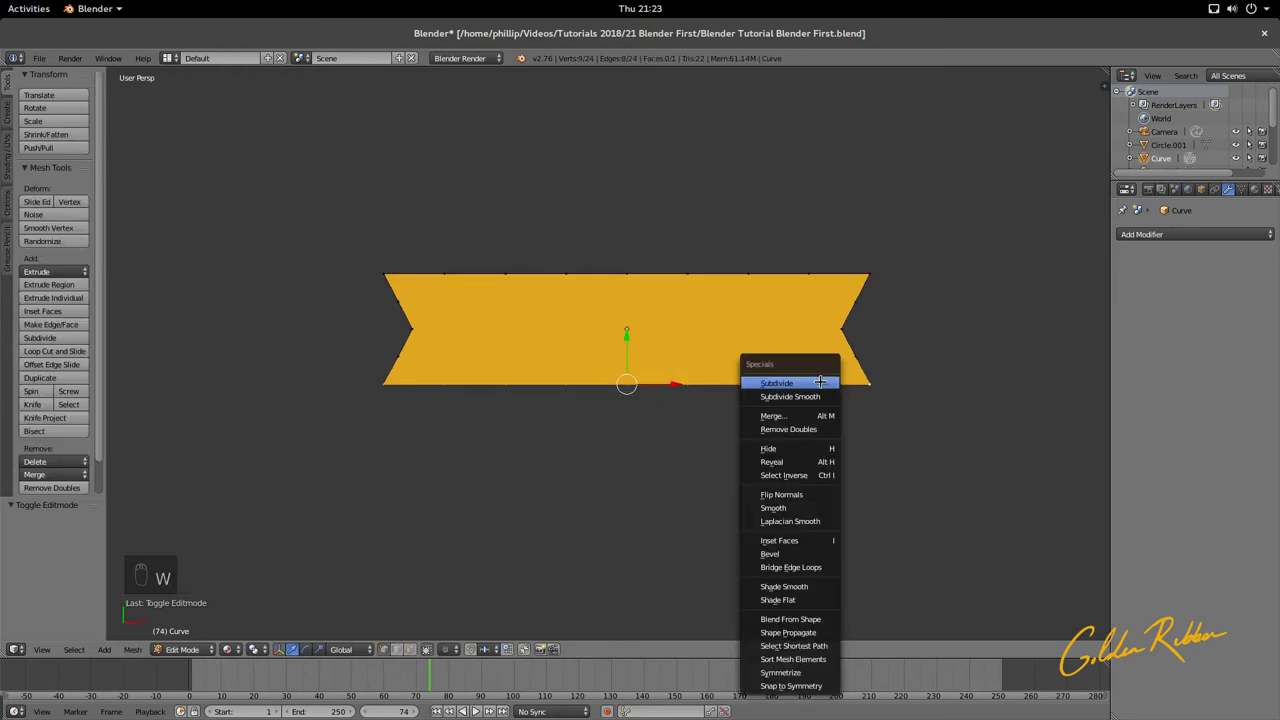
left_click(819, 382)
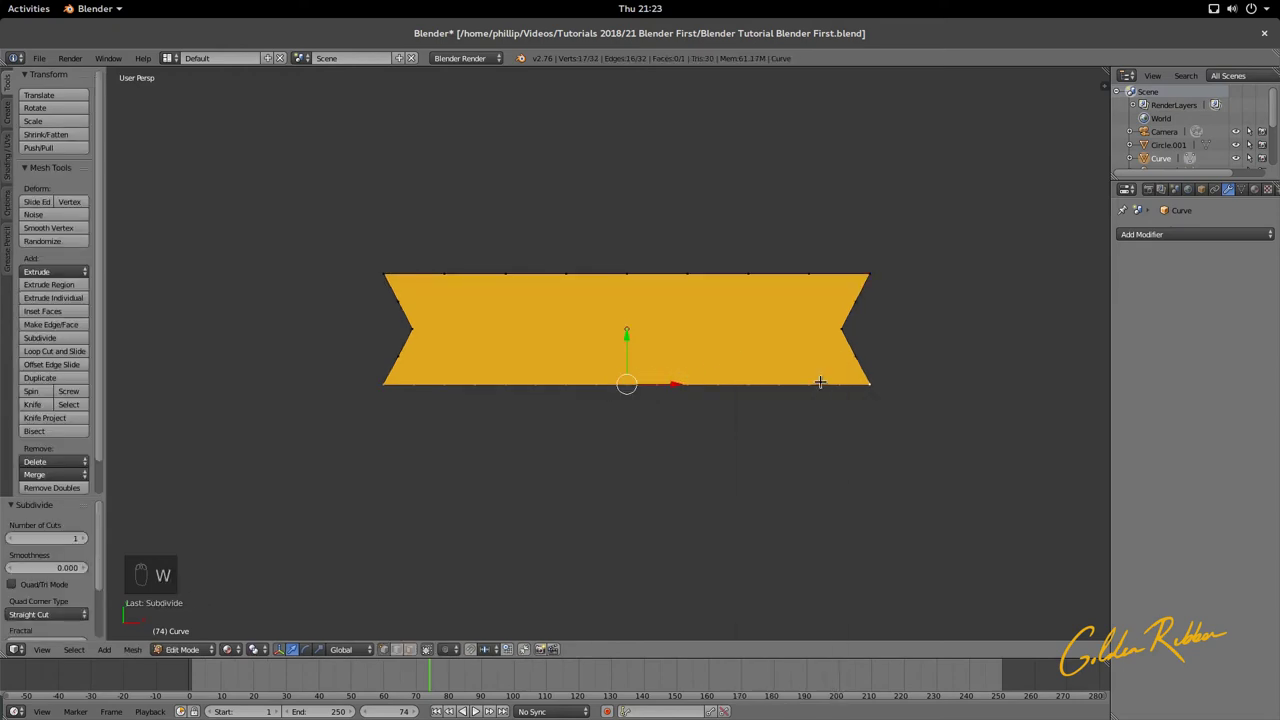
Step: Select the nine top-edge vertices, subdivide them, and return to Object Mode
right_click(403, 268)
right_click(445, 272, "shift")
right_click(497, 272, "shift")
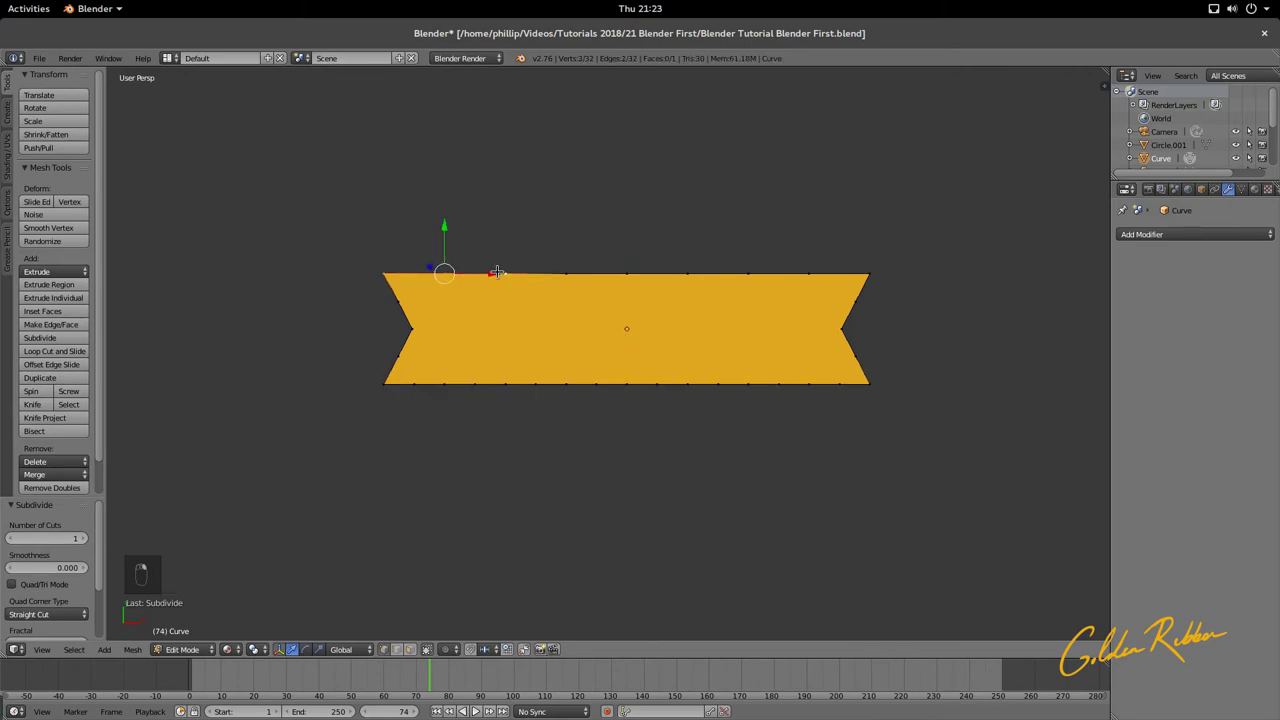
right_click(566, 272, "shift")
right_click(627, 272, "shift")
right_click(688, 272, "shift")
right_click(748, 272, "shift")
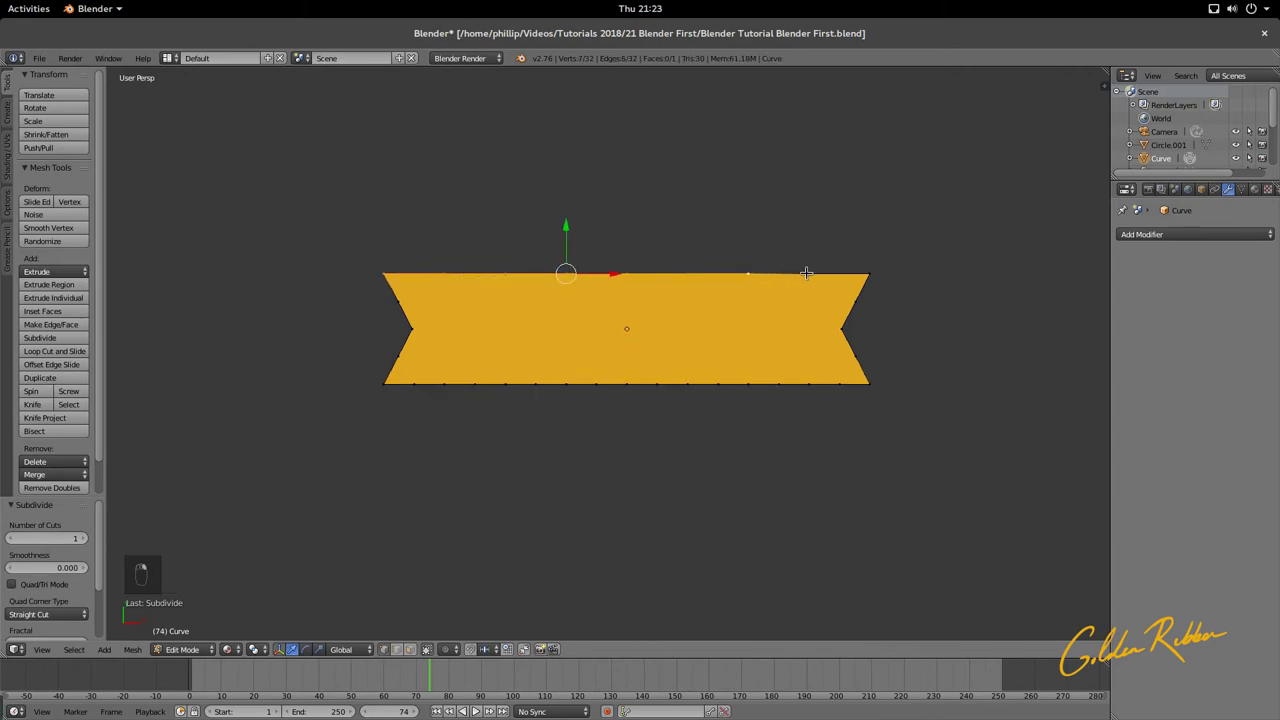
right_click(806, 272, "shift")
right_click(871, 274, "shift")
key("w")
left_click(871, 274)
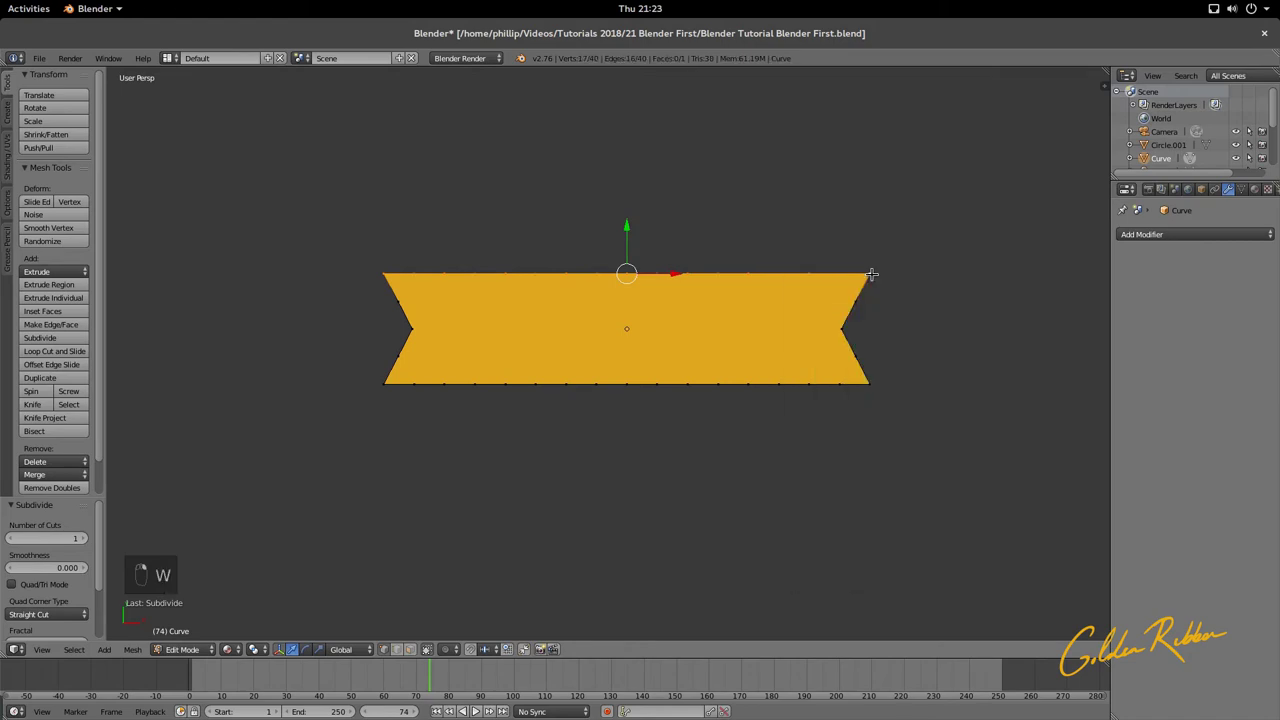
key("Tab")
scroll(664, 347, "down", 8)
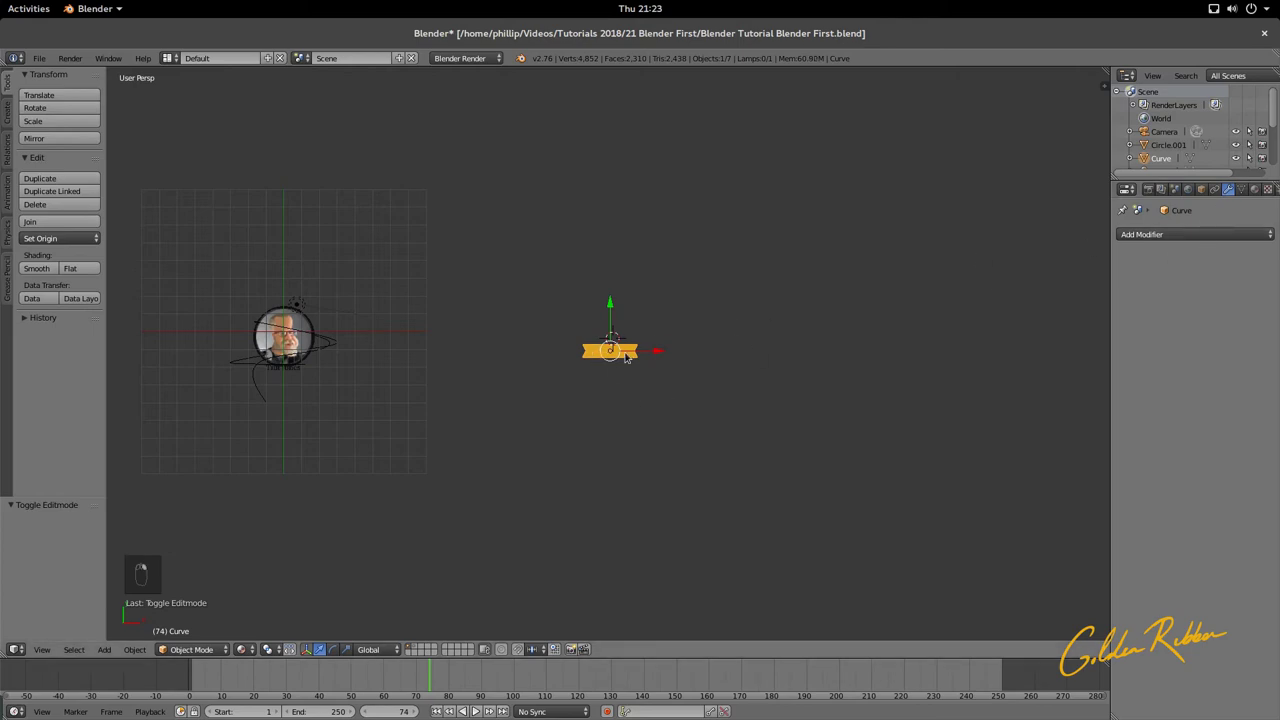
Step: Add a Curve deform modifier to the ribbon with NurbsPath as its curve object
key("Tab")
key("Tab")
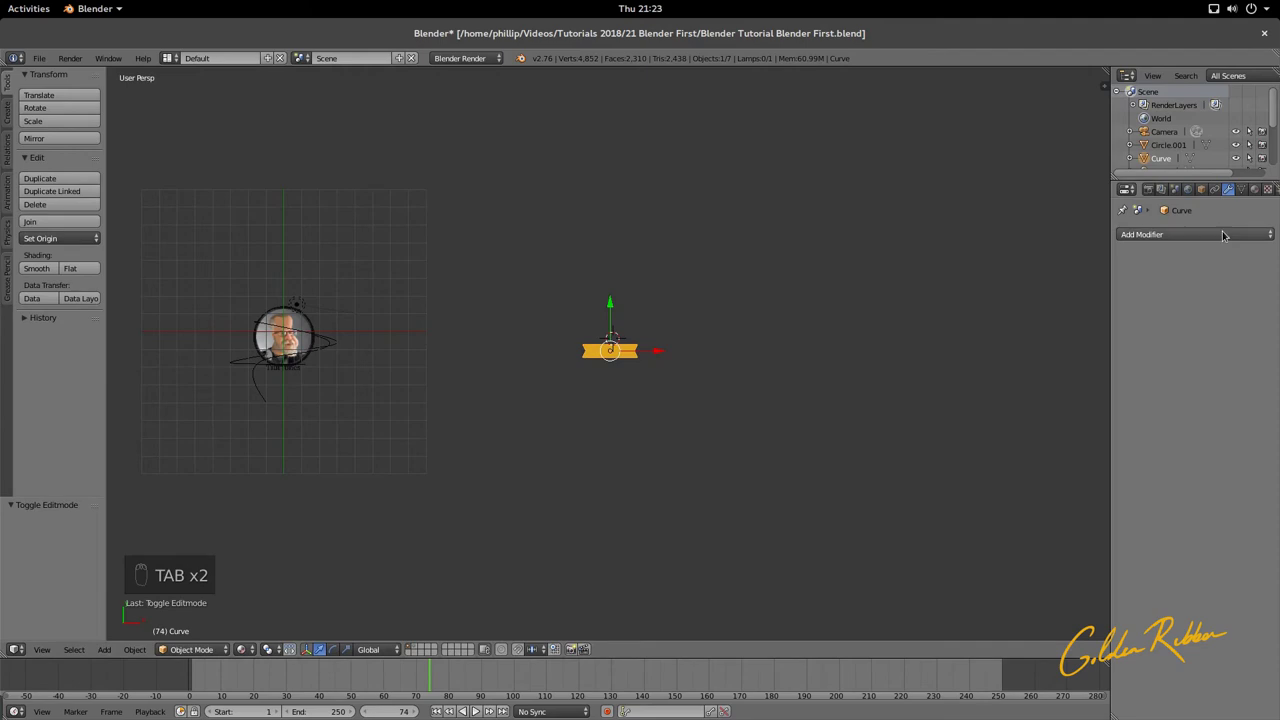
left_click(1222, 234)
left_click(1148, 302)
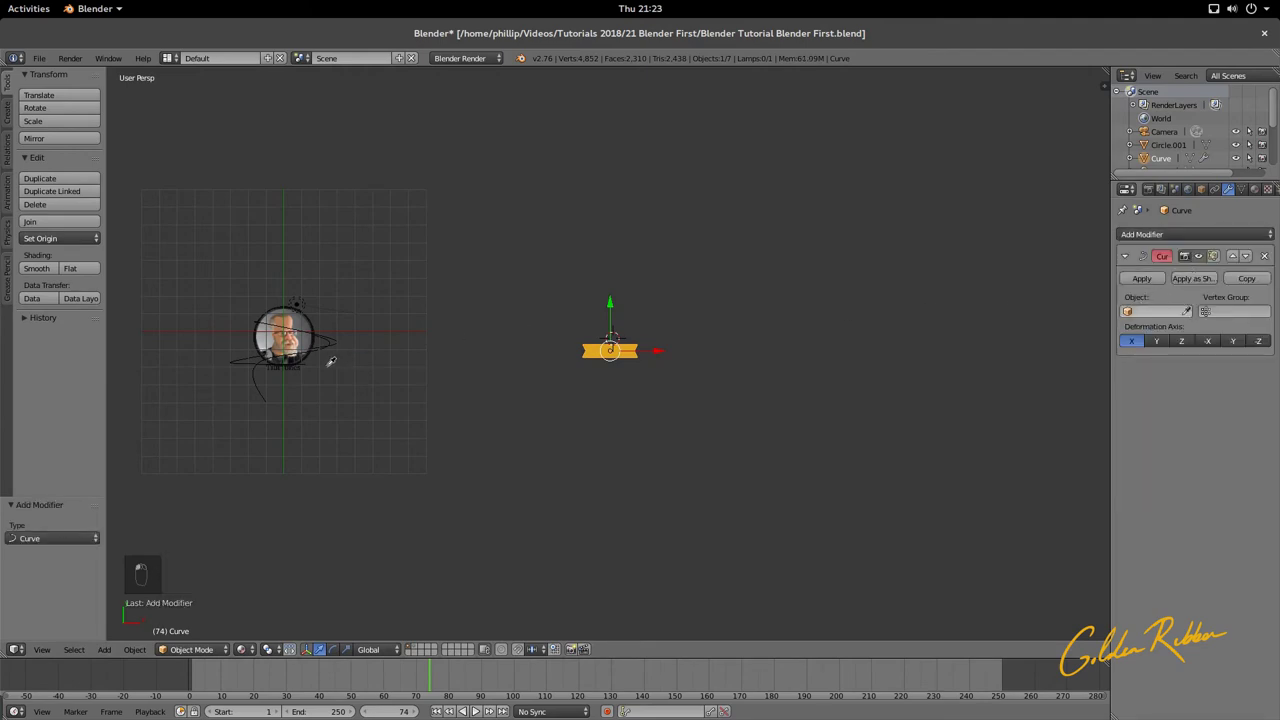
left_click(268, 387)
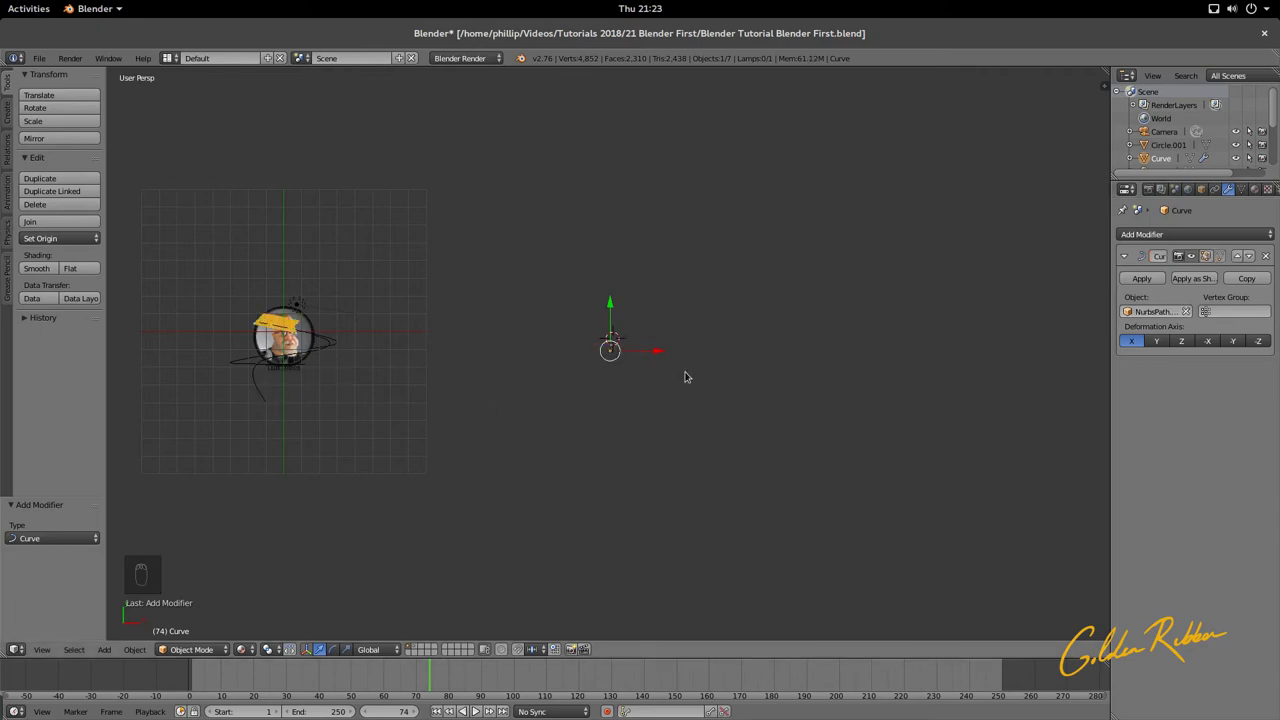
Step: Slide the ribbon 14.072 along X in camera view so it wraps the lower frame
key("KP_Decimal")
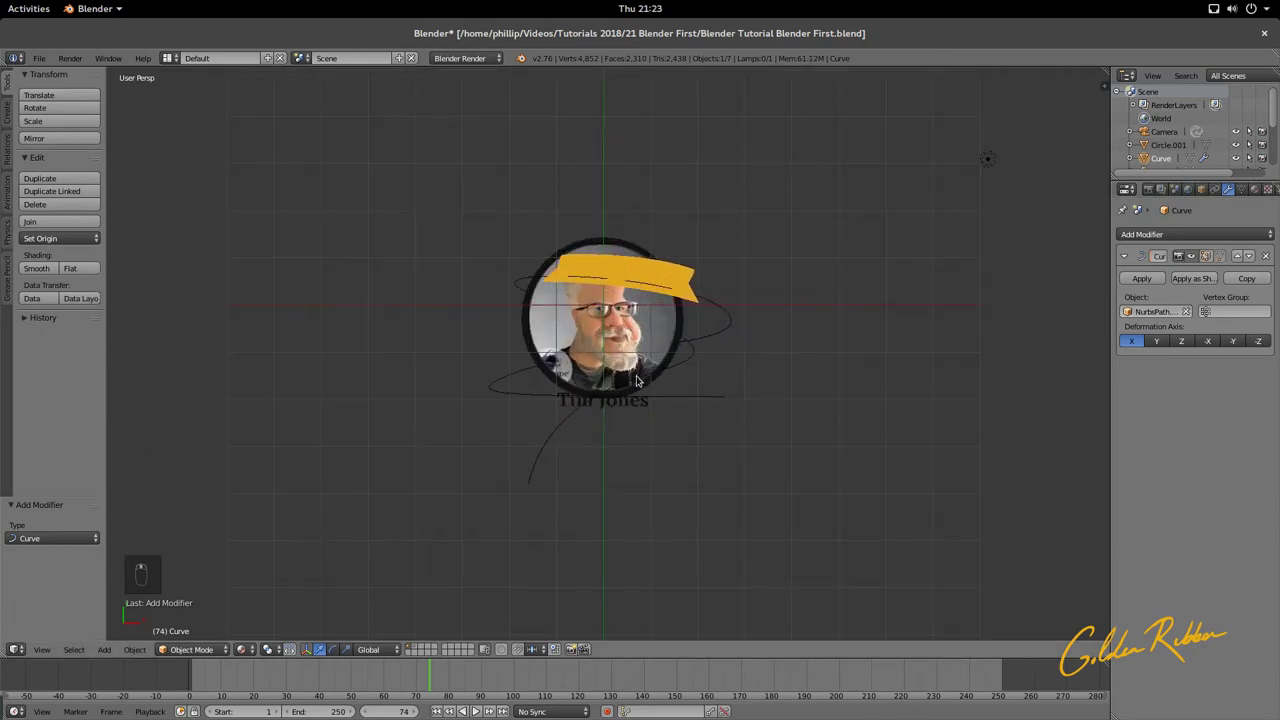
middle_click_drag(713, 346, 689, 278)
key("KP_0")
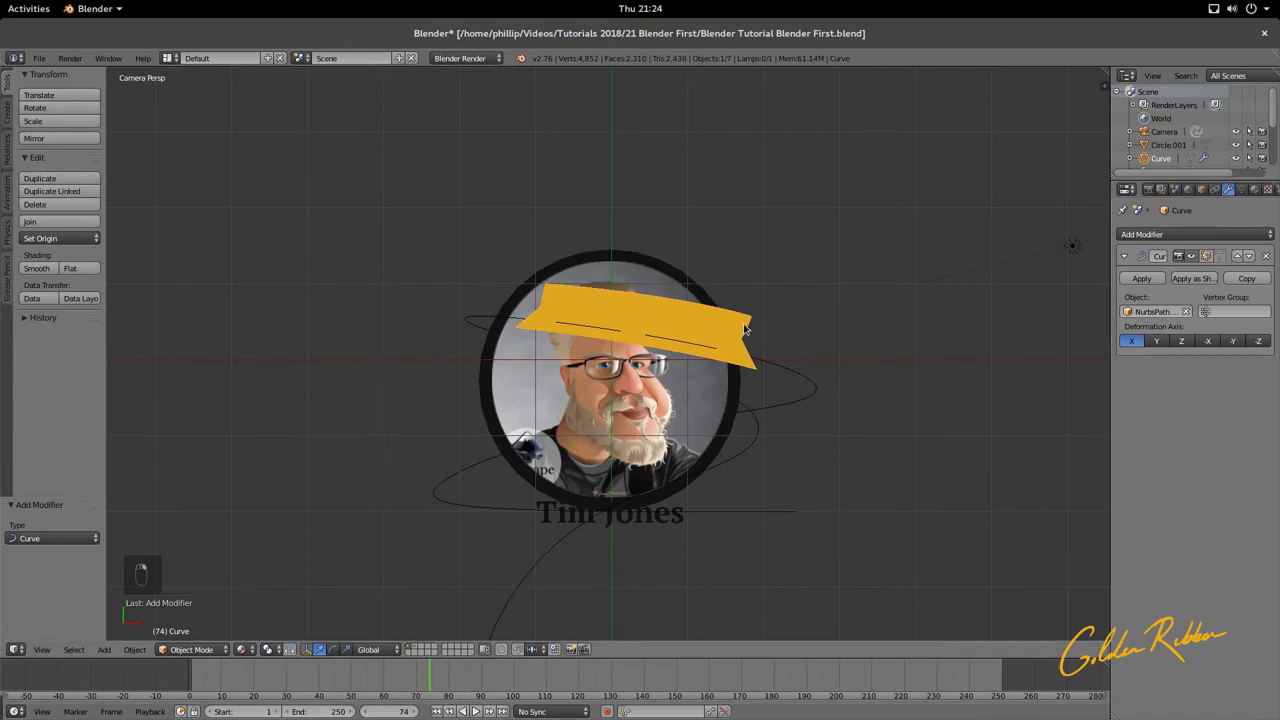
key("g")
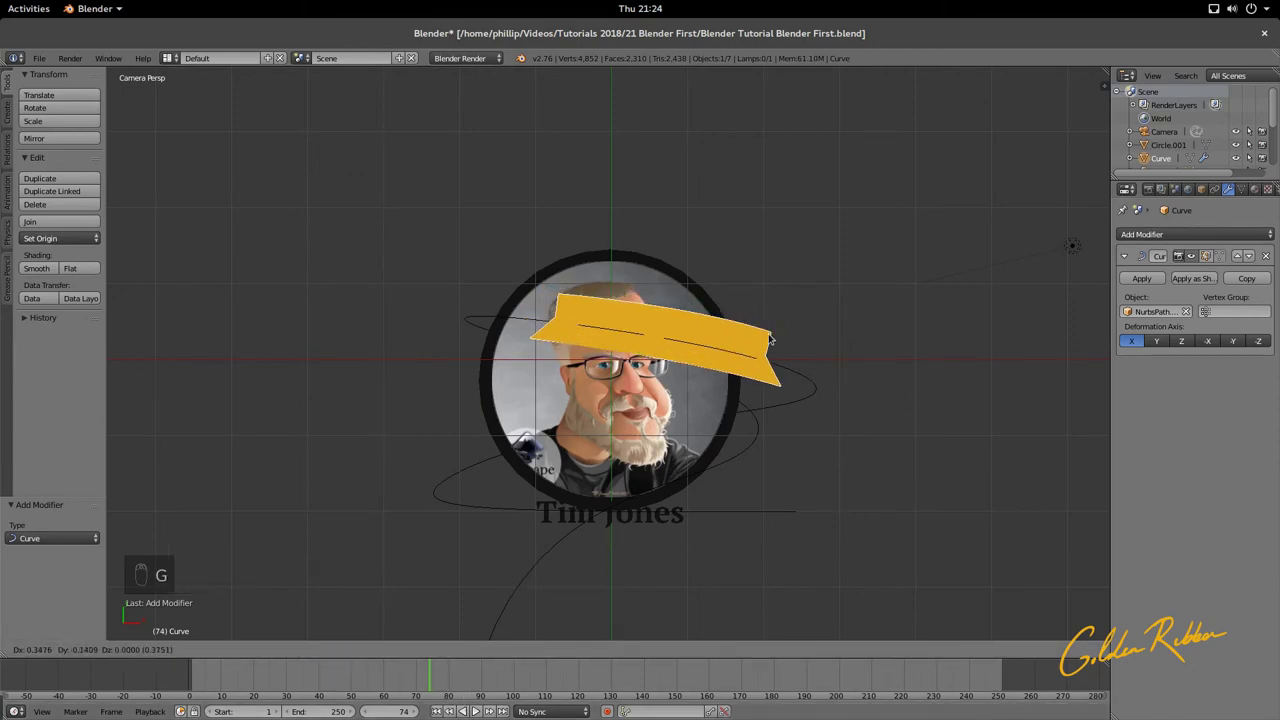
right_click(808, 354)
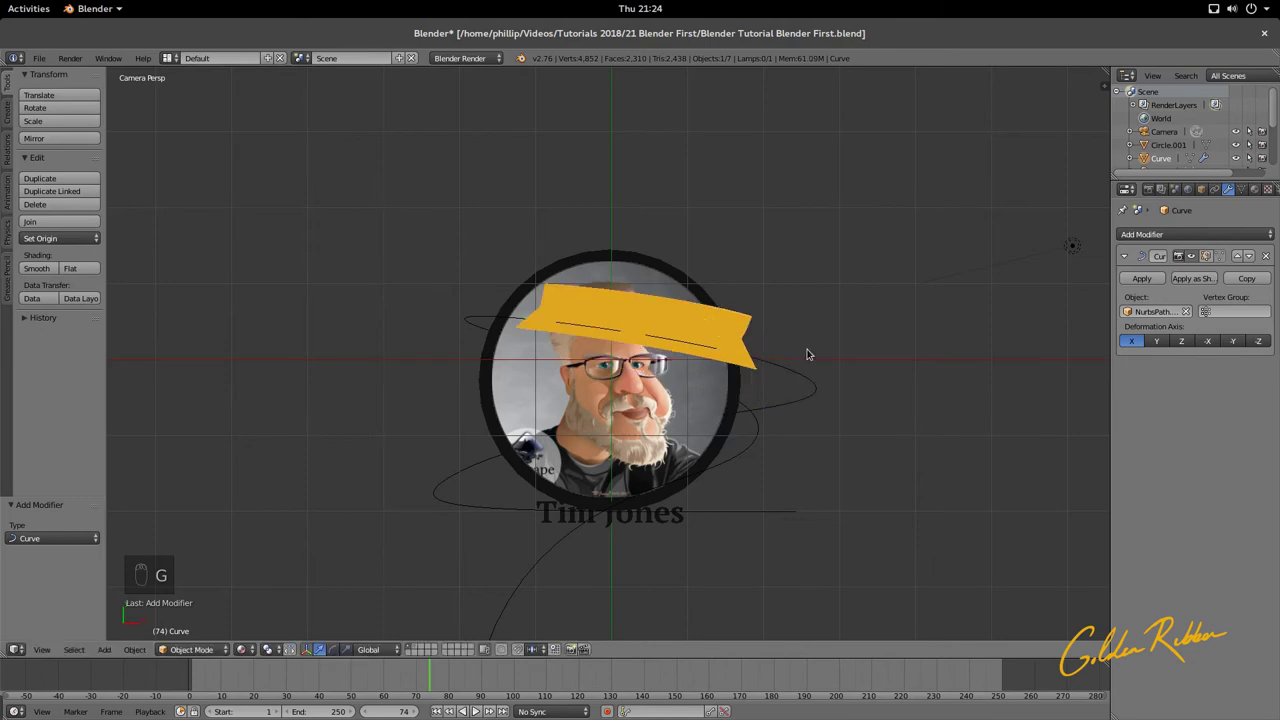
key("g")
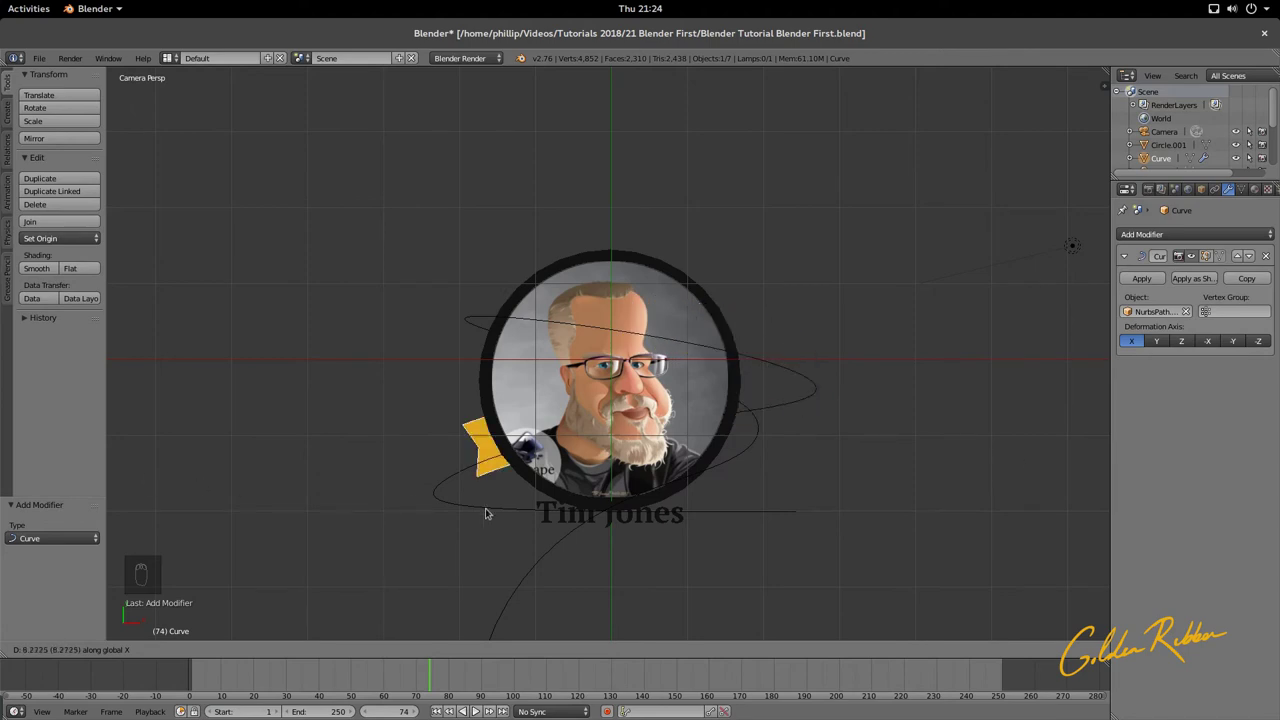
left_click(833, 568)
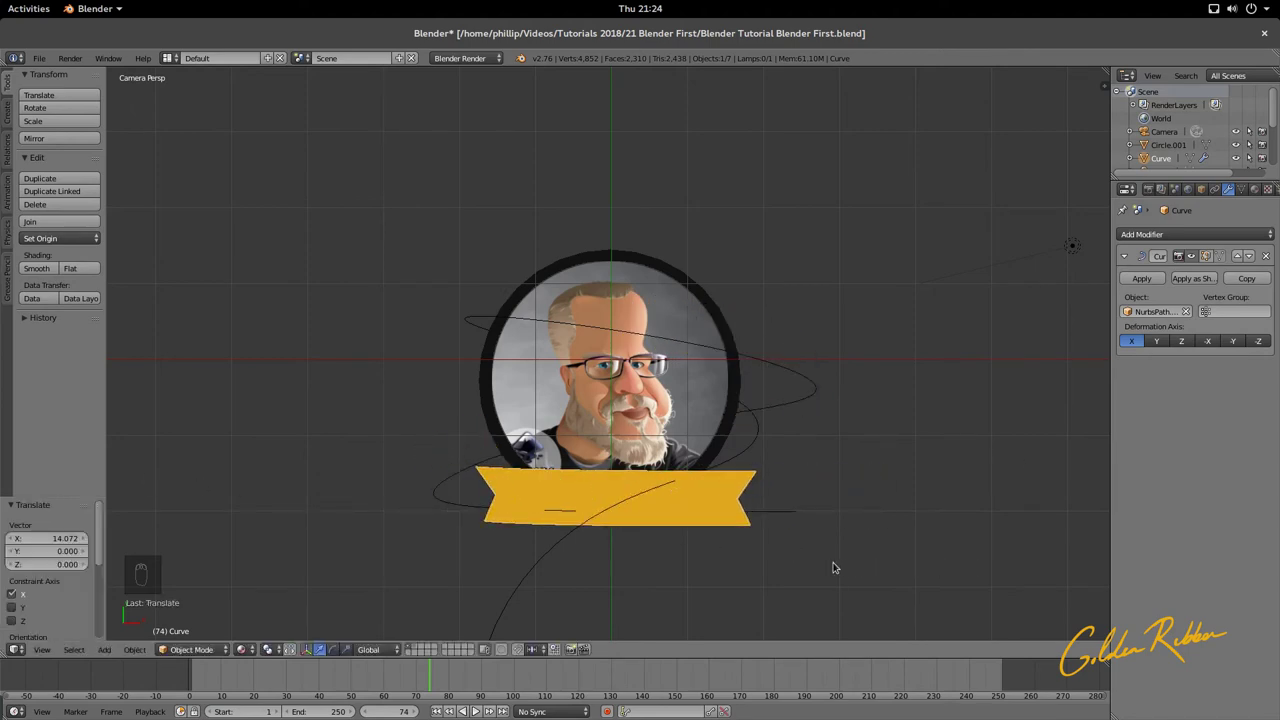
middle_click_drag(833, 568, 702, 346)
scroll(600, 320, "up", 5)
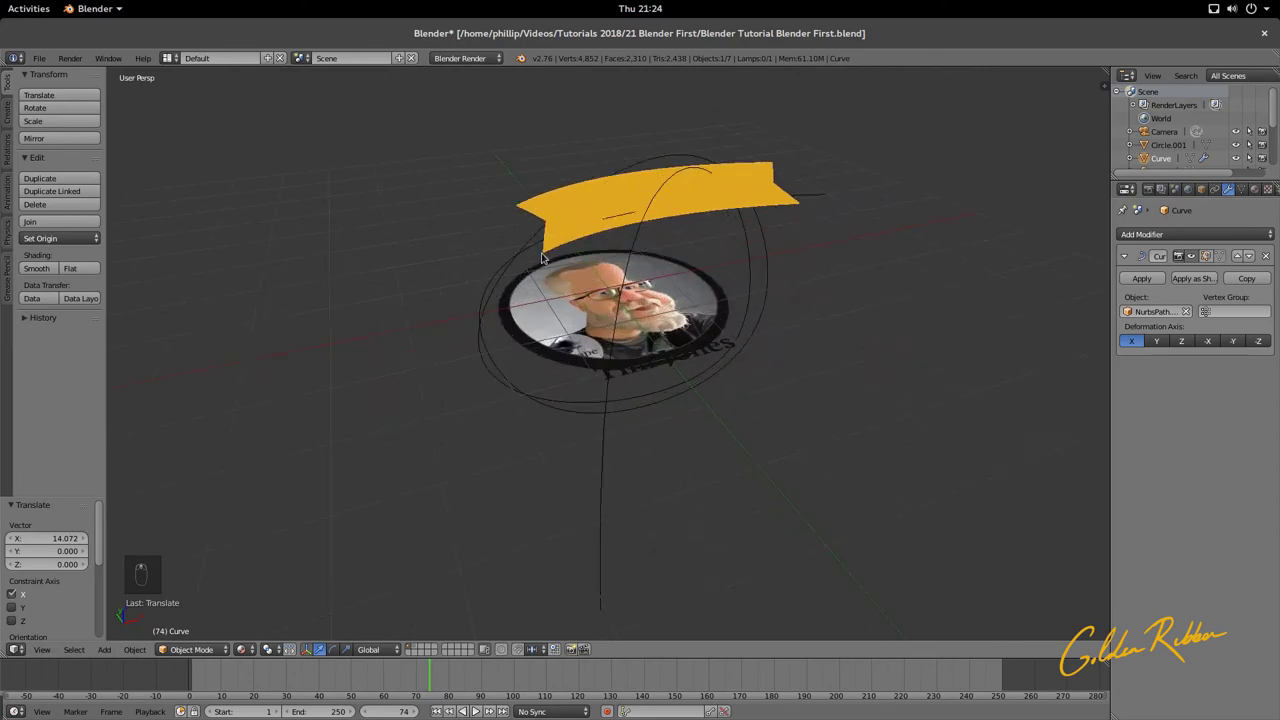
Step: Raise the top-left control point of NurbsPath.003 along Z
middle_click_drag(542, 258, 507, 214)
right_click(492, 183)
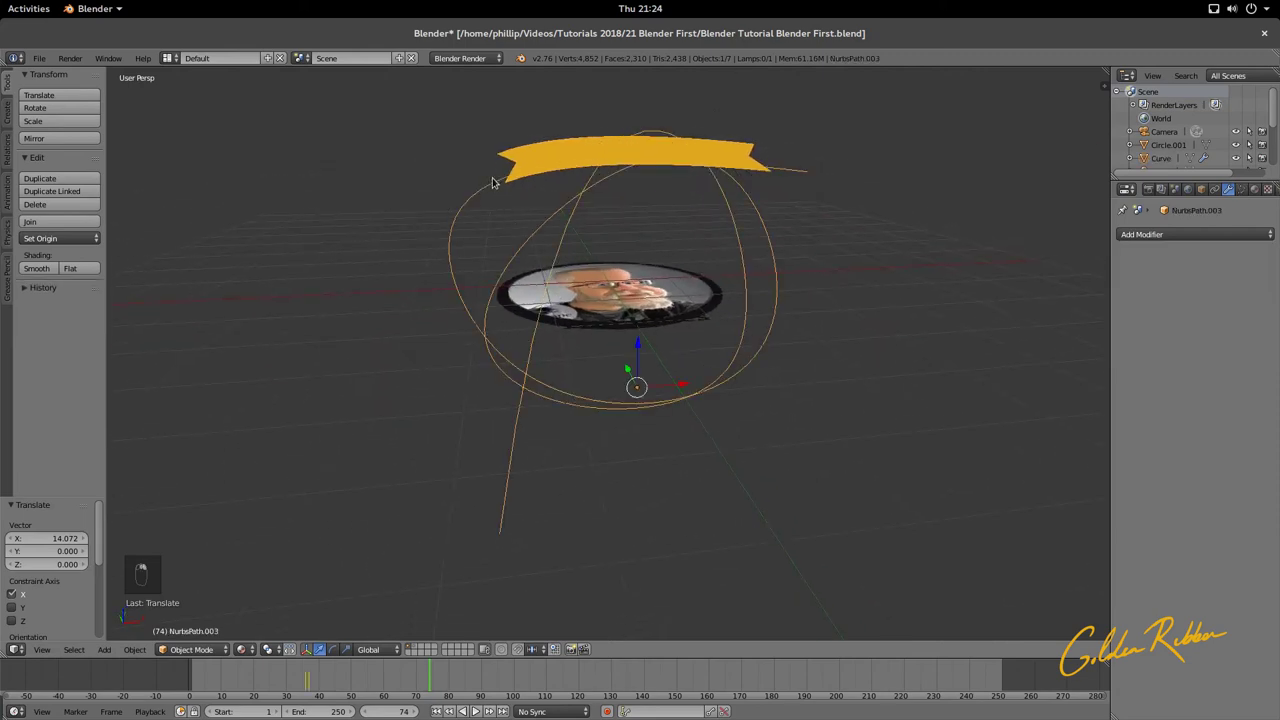
key("Tab")
right_click(442, 130)
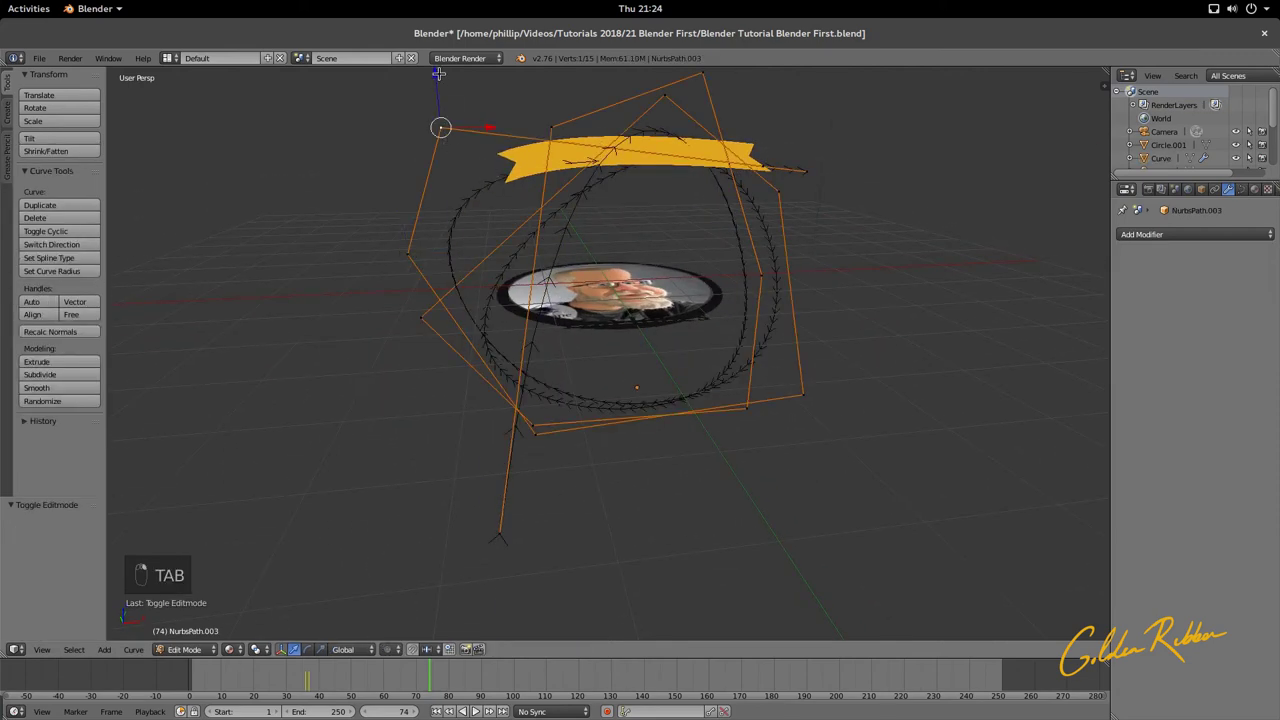
key("g")
key("z")
left_click(438, 616)
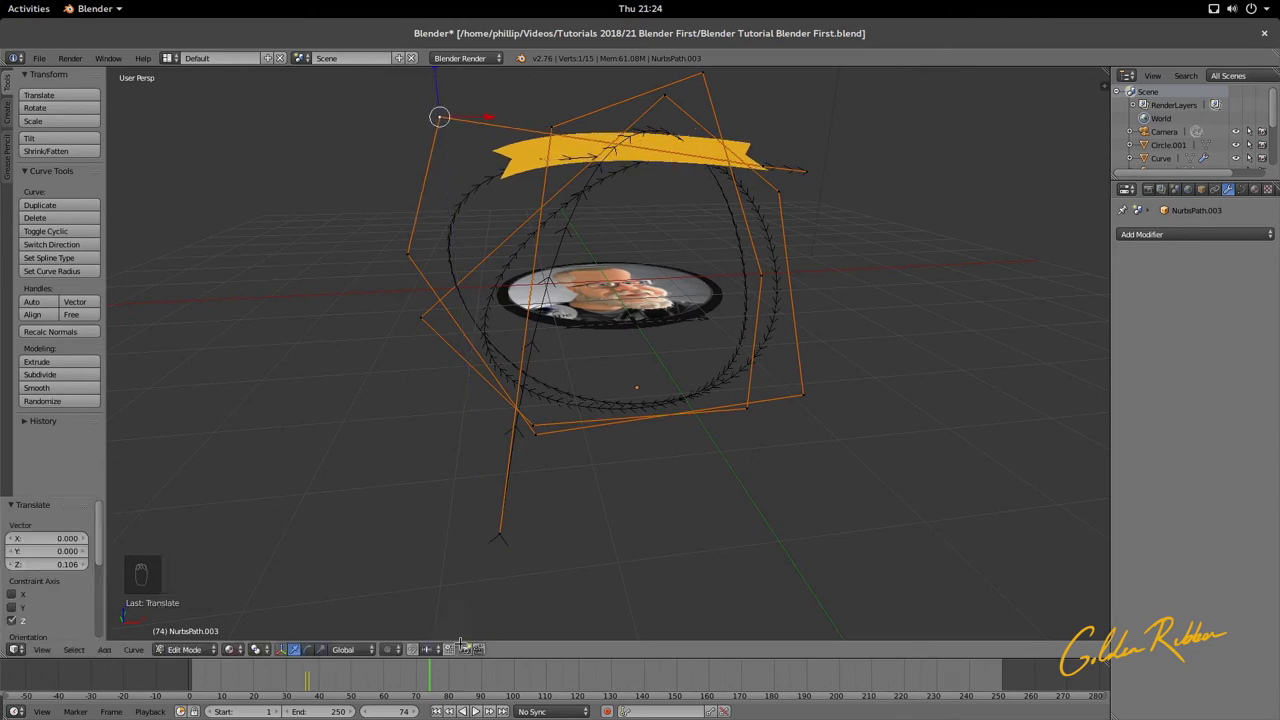
key("Tab")
Step: Switch to Solid shading, step back to frame 40 and check through the camera
middle_click_drag(685, 574, 653, 619)
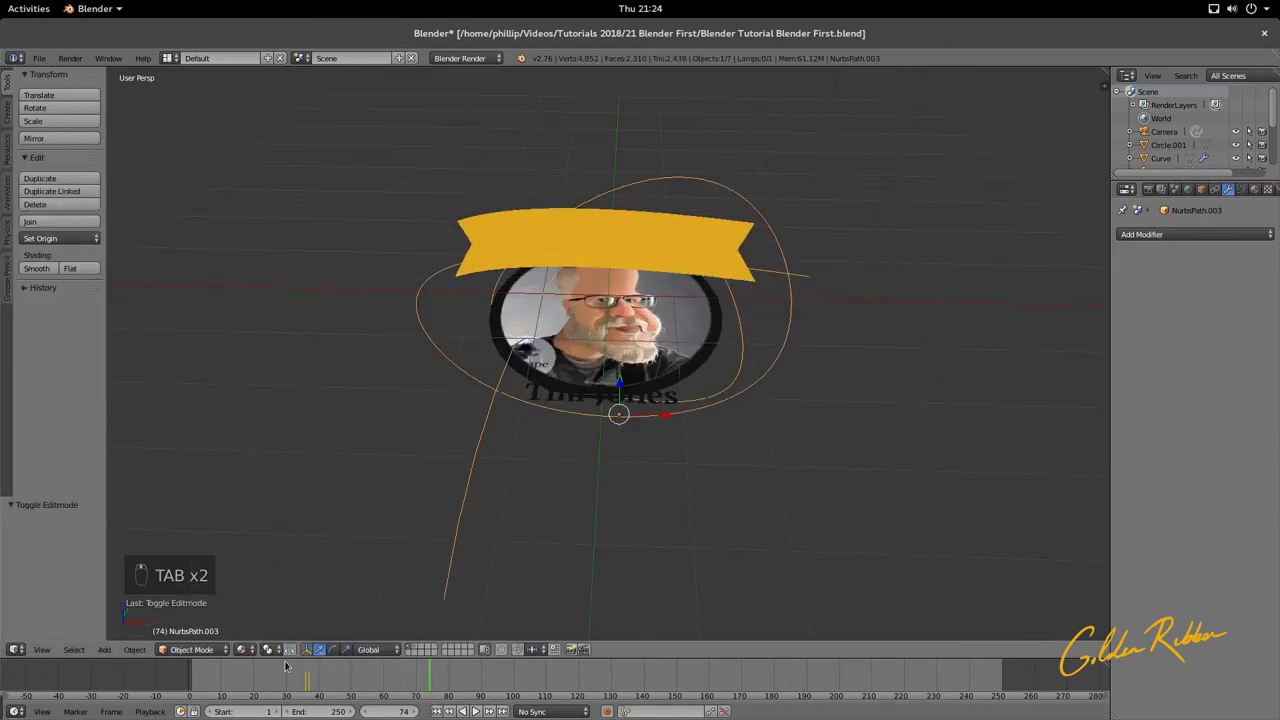
left_click(252, 649)
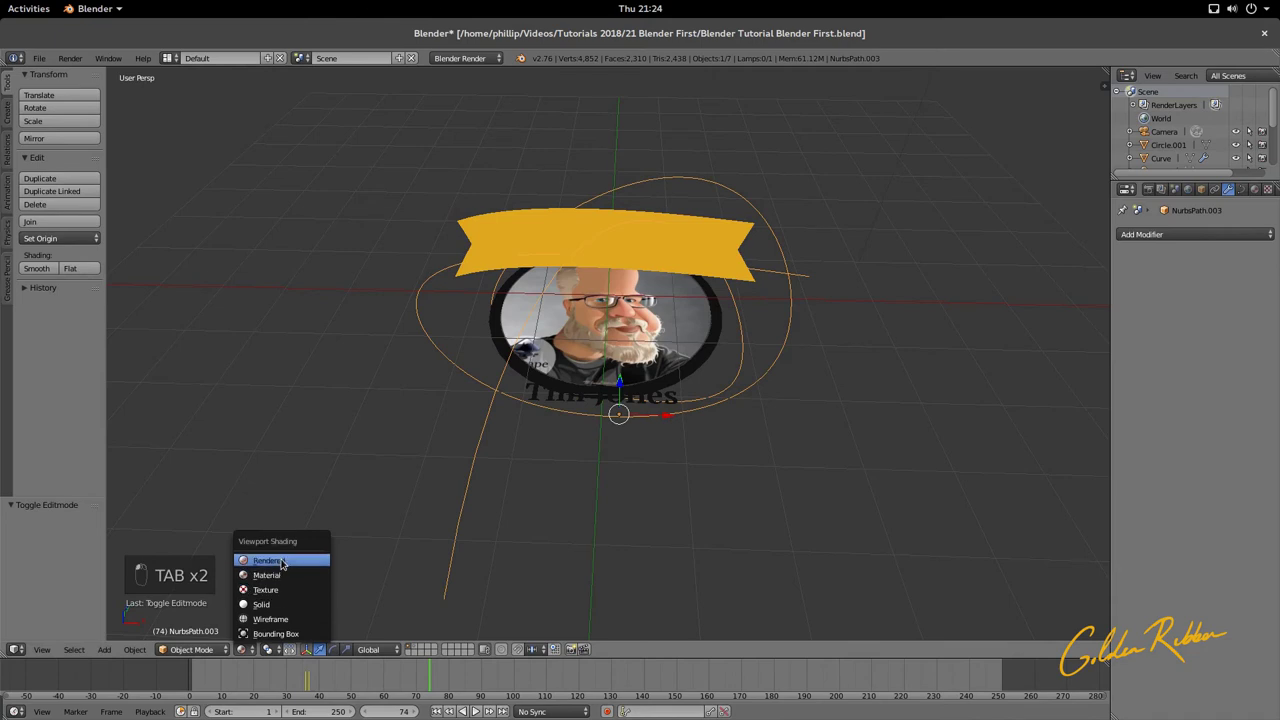
left_click(287, 605)
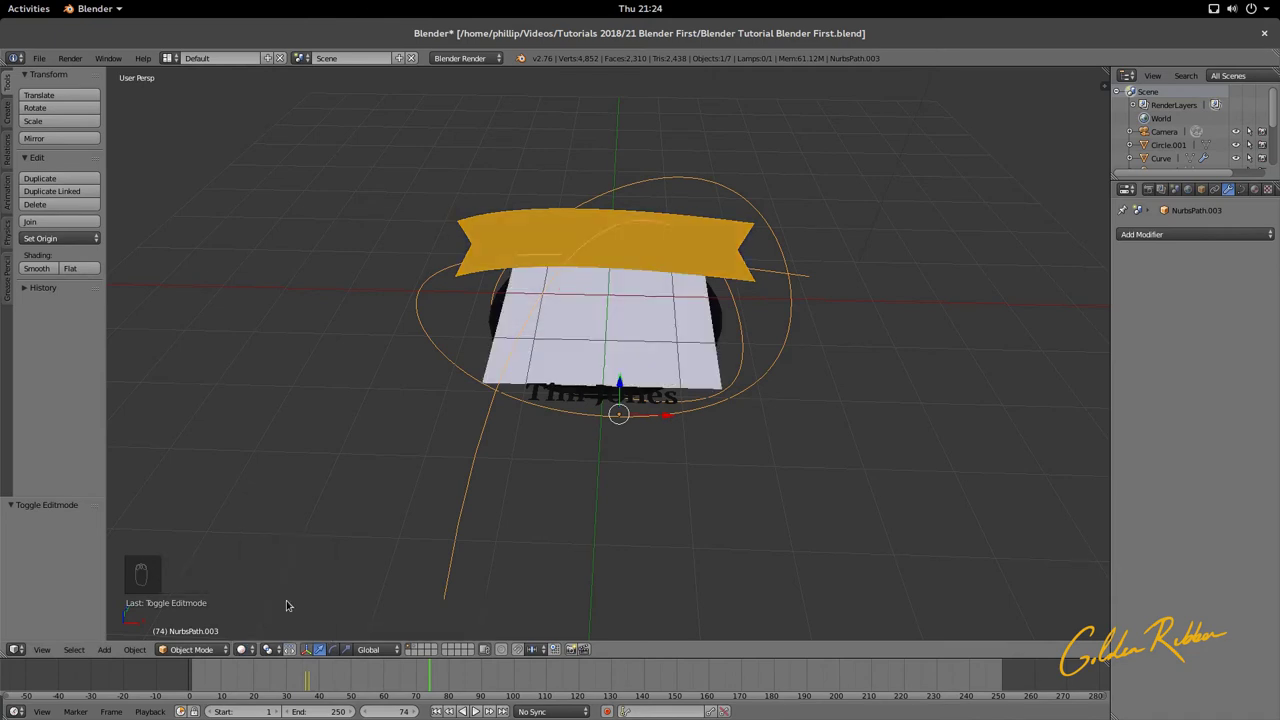
middle_click_drag(642, 405, 632, 428)
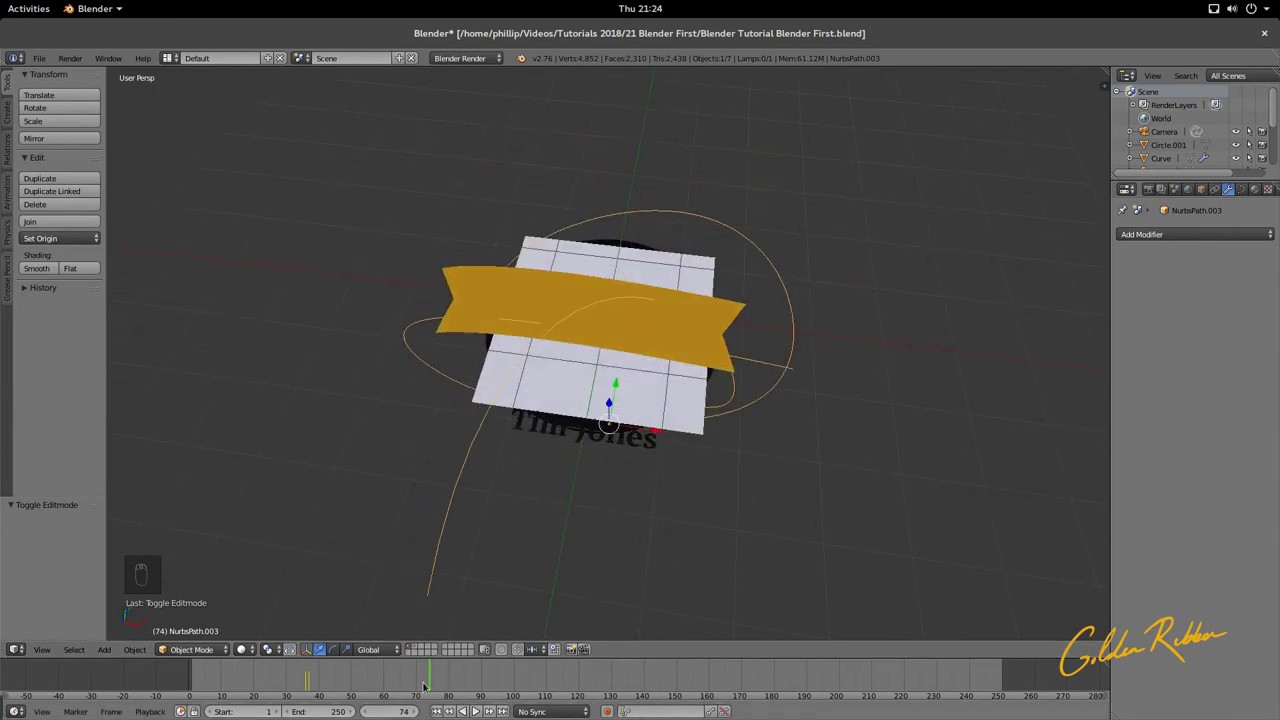
left_click_drag(440, 685, 320, 685)
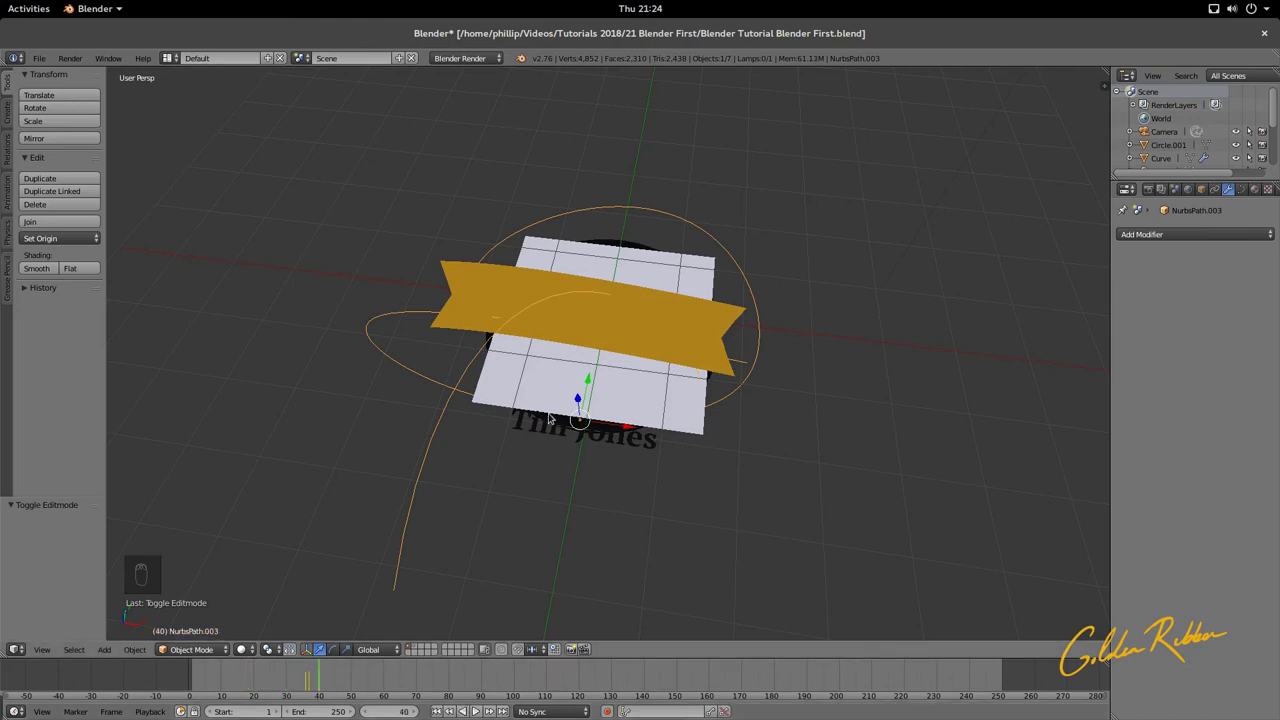
key("KP_0")
key("KP_0")
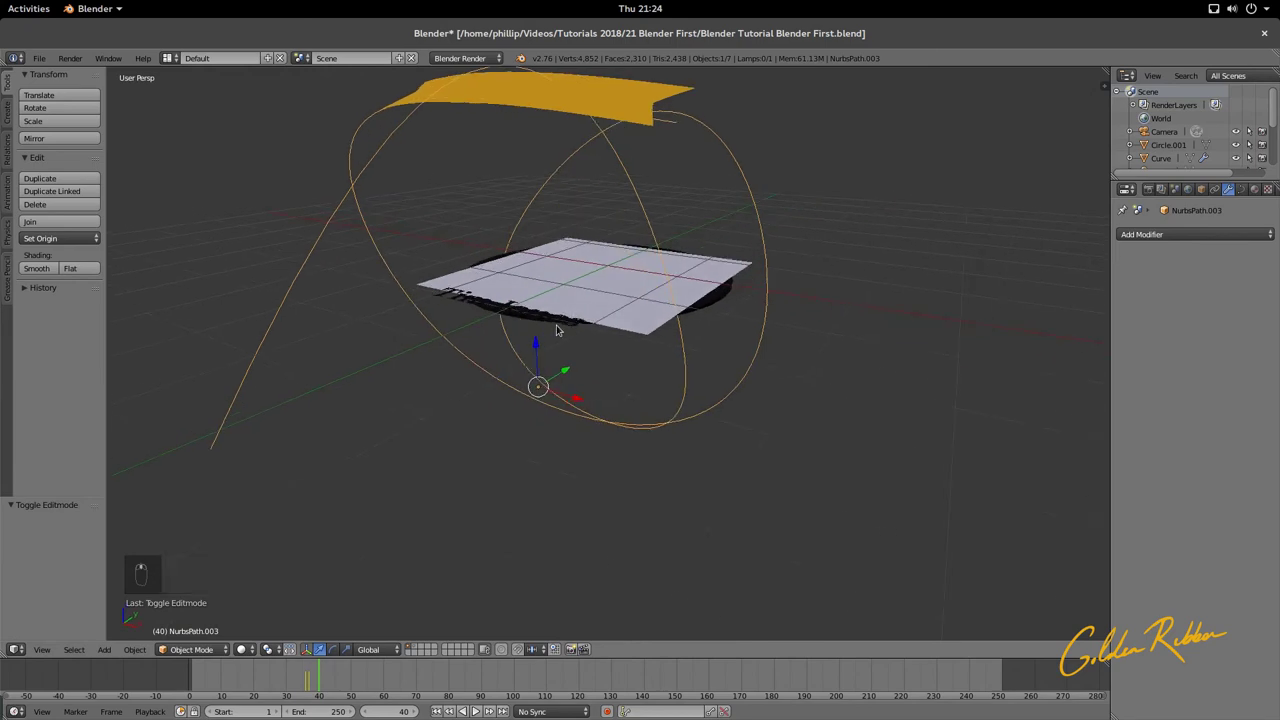
right_click(560, 330)
right_click(543, 328)
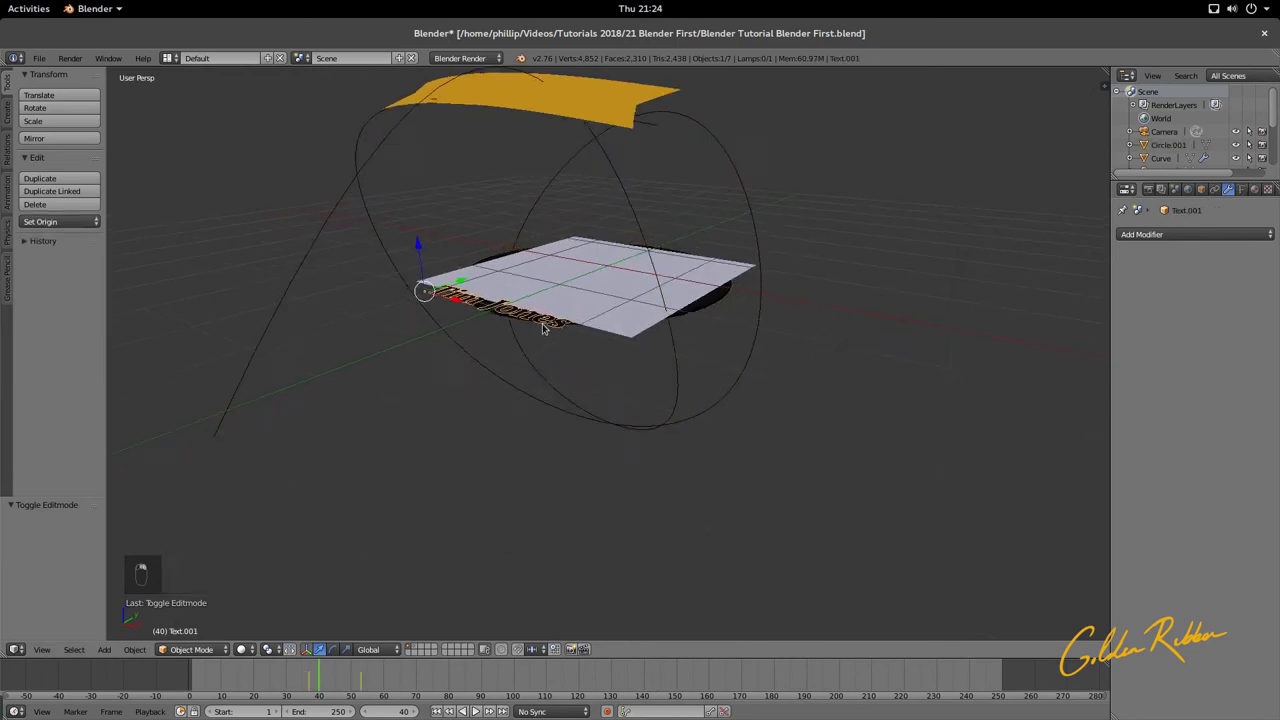
middle_click_drag(543, 328, 441, 226)
left_click_drag(422, 222, 381, 594)
middle_click_drag(381, 594, 740, 525)
right_click_drag(740, 525, 589, 517)
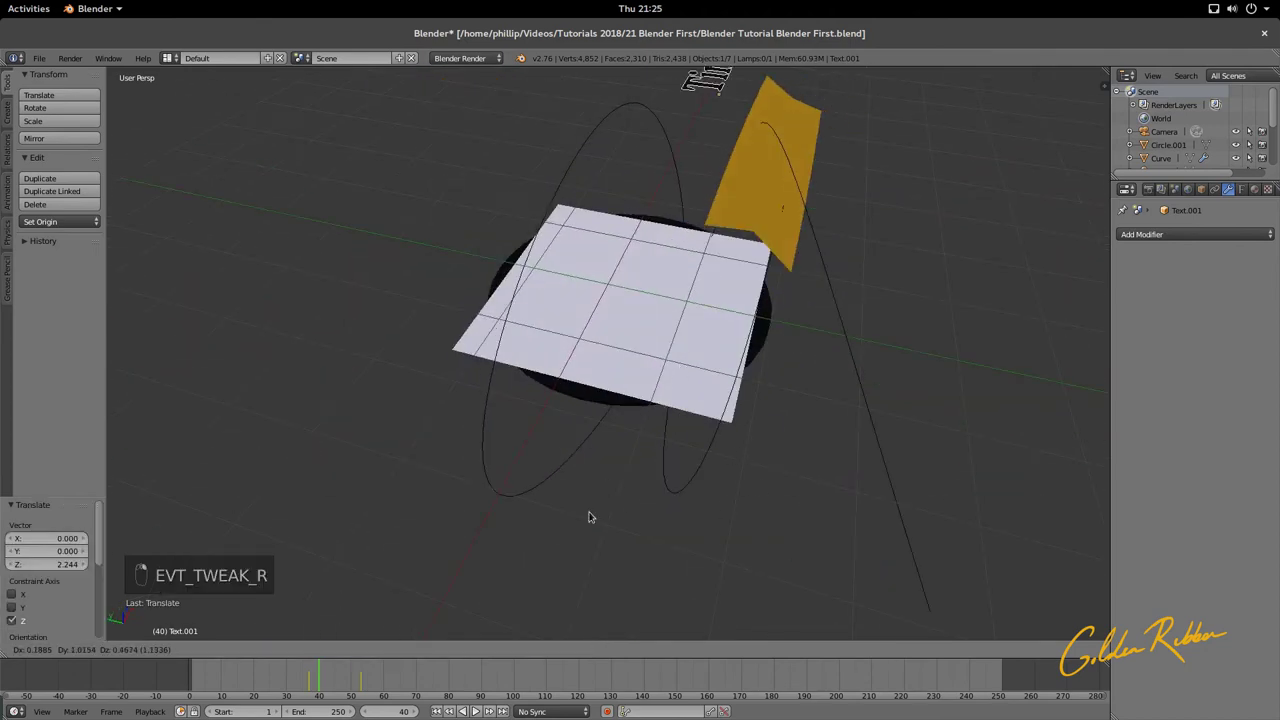
key("Escape")
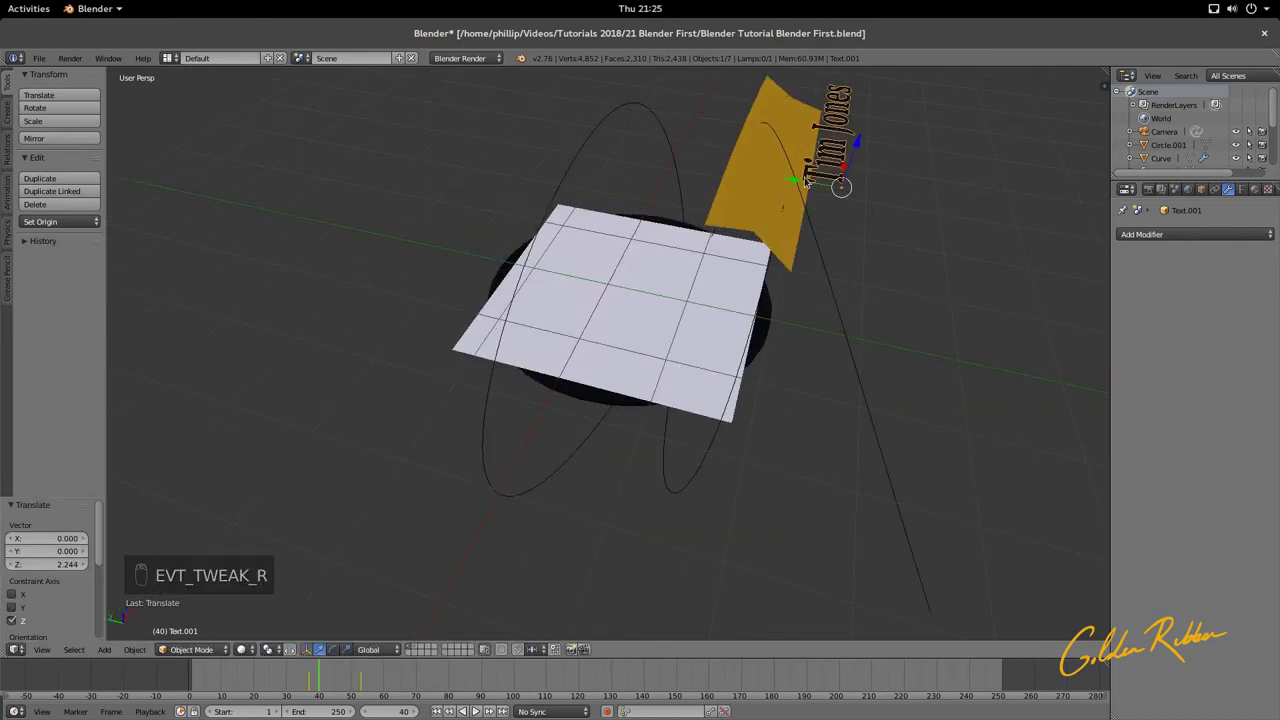
Step: Move the text along Y, then -0.148 along Z onto the ribbon, and view through the camera
right_click_drag(806, 182, 750, 160)
key("y")
middle_click_drag(750, 160, 670, 198)
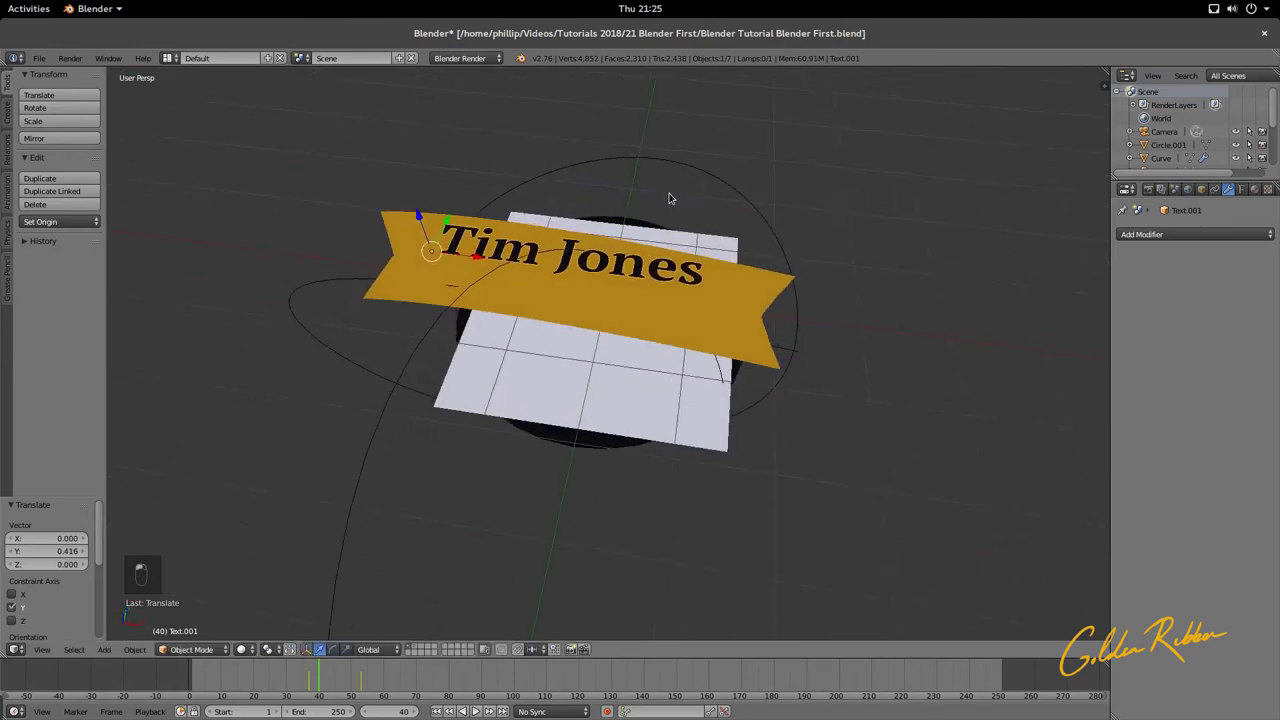
right_click_drag(415, 214, 429, 243)
key("z")
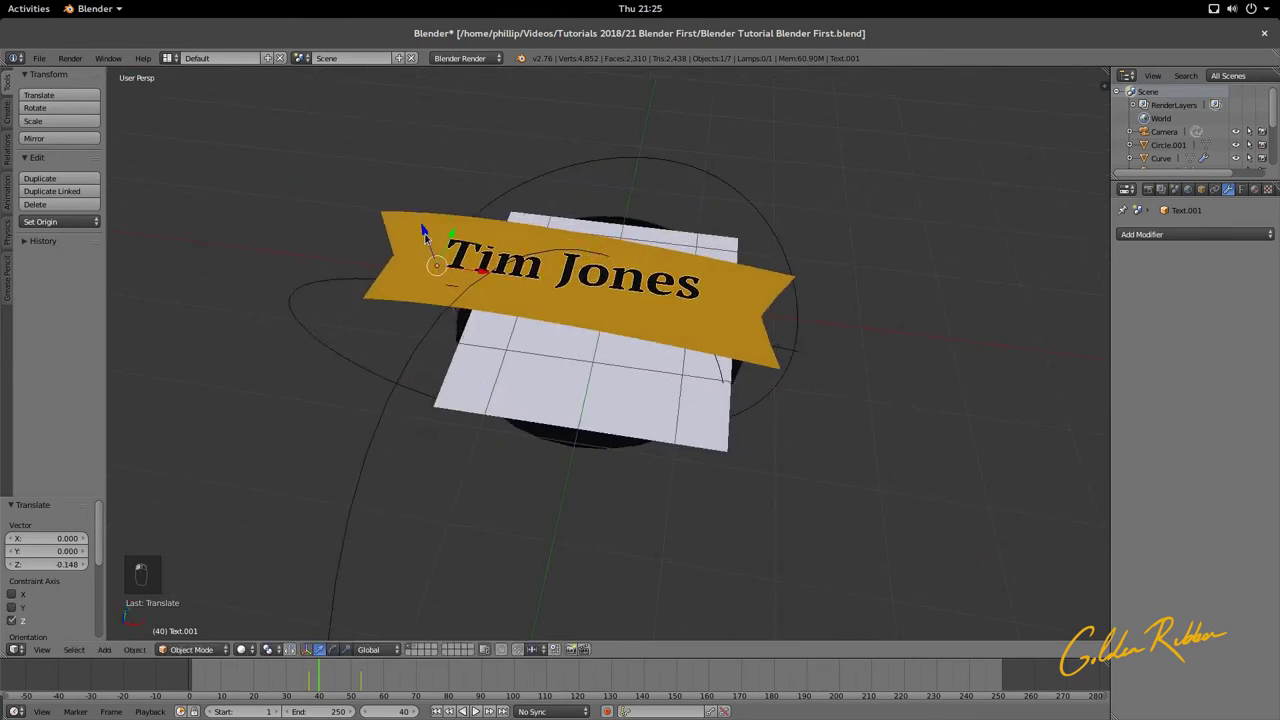
middle_click_drag(429, 243, 614, 226)
key("KP_0")
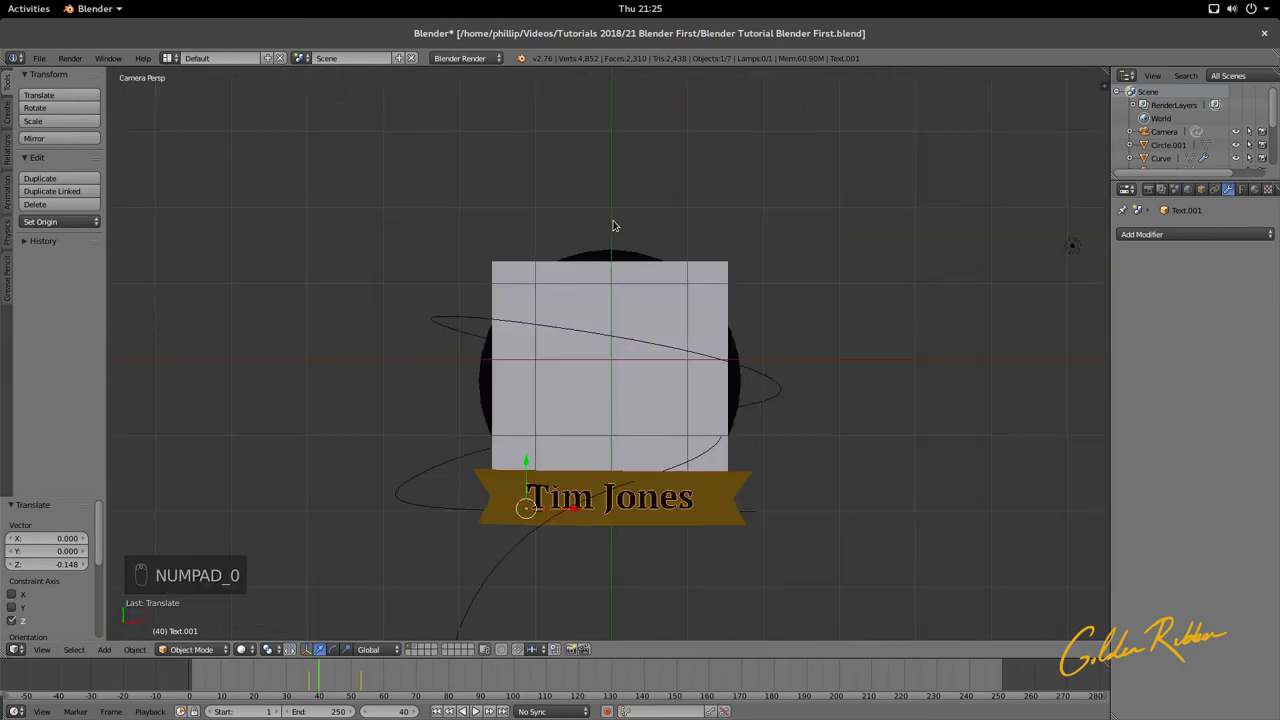
scroll(572, 552, "up", 1)
scroll(575, 552, "down", 4)
Step: Render the badge with F12 to check the current result
scroll(584, 551, "up", 3)
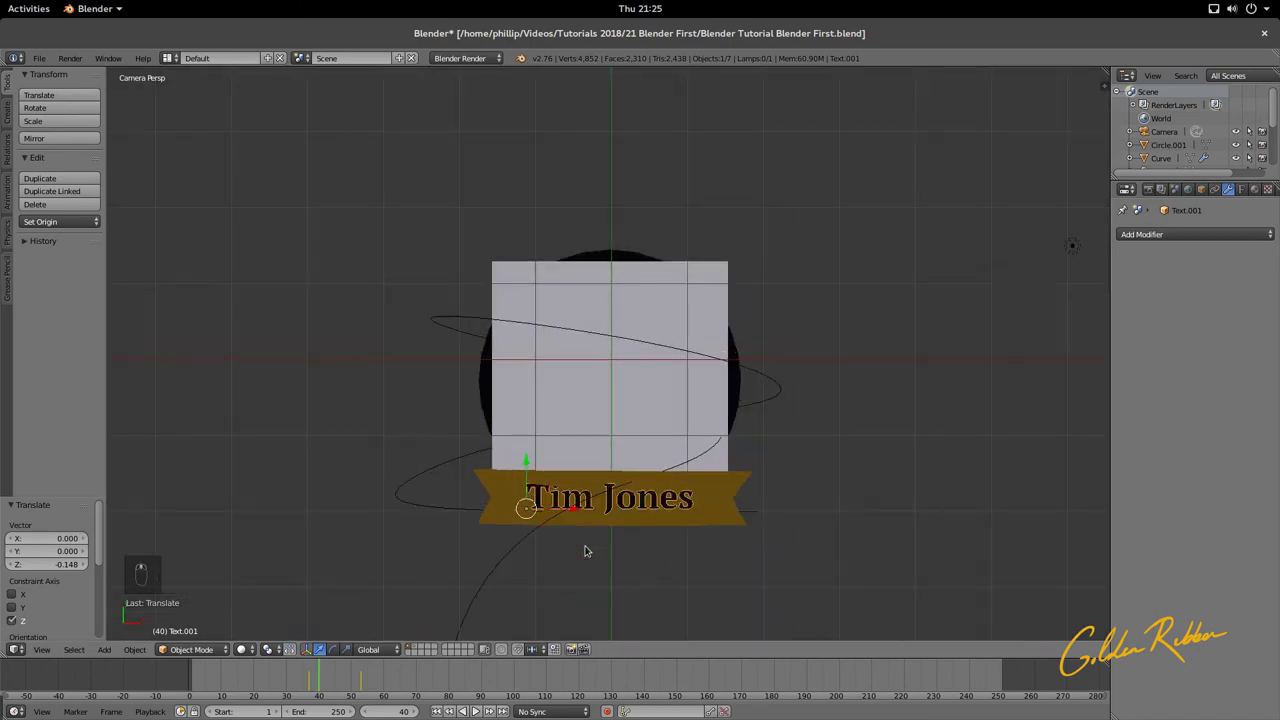
key("F12")
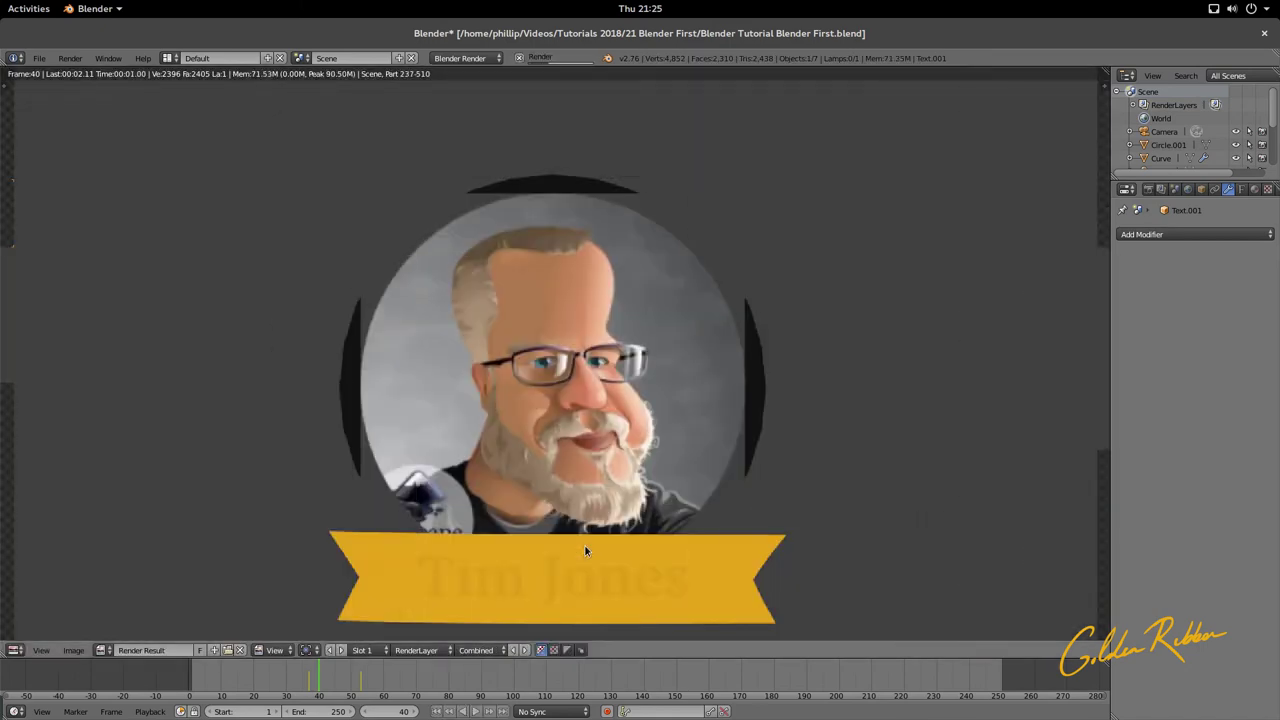
scroll(585, 550, "down", 3)
scroll(586, 551, "up", 1)
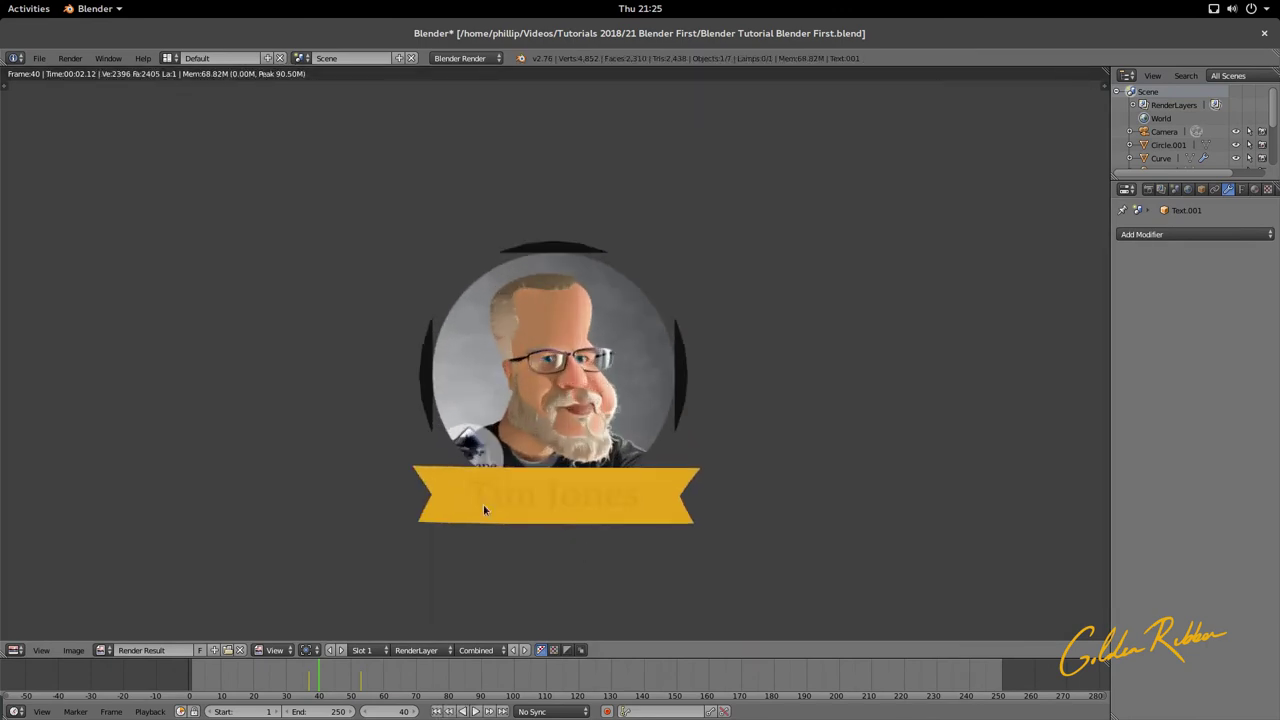
key("Escape")
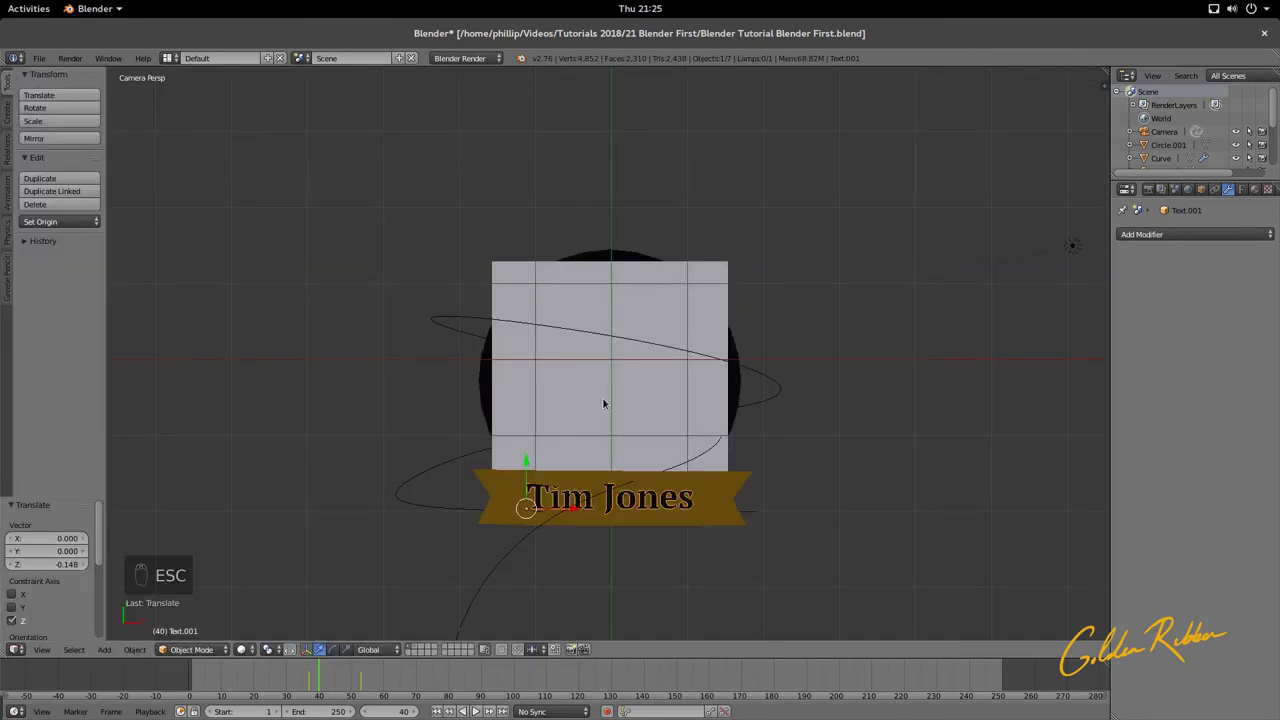
scroll(666, 490, "down", 4)
middle_click_drag(666, 490, 623, 322)
scroll(623, 322, "up", 4)
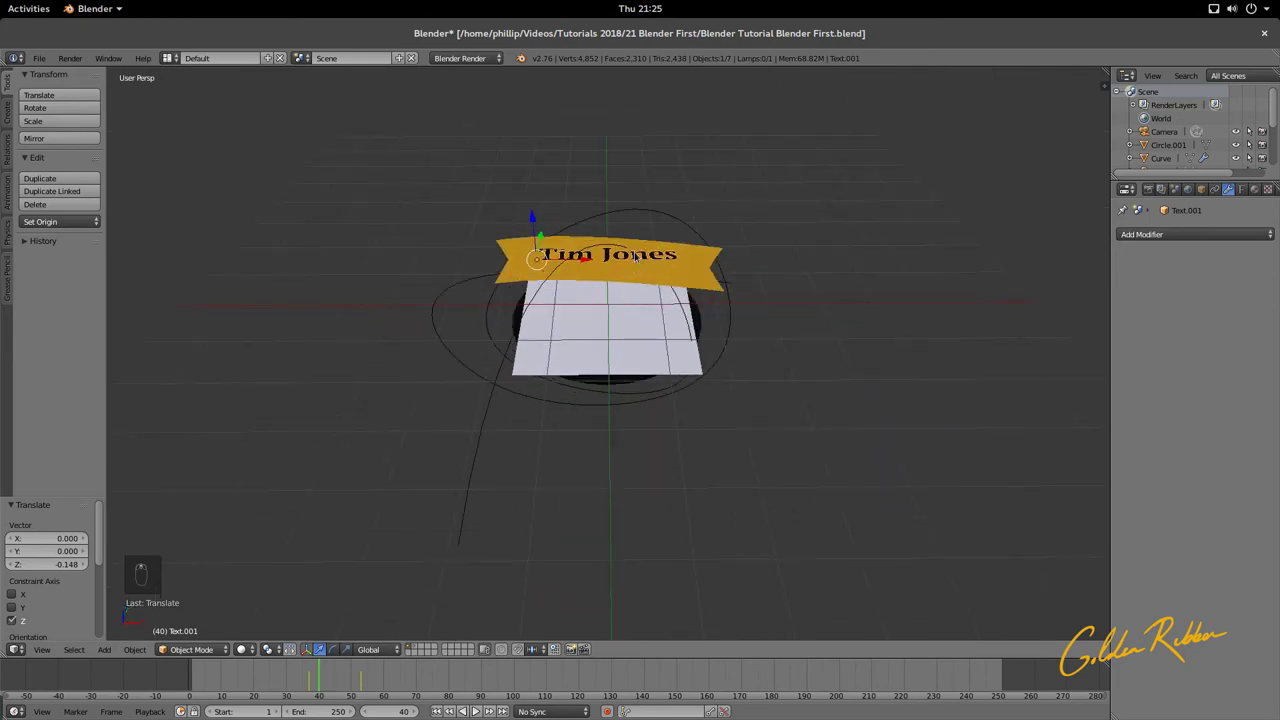
left_click(1255, 189)
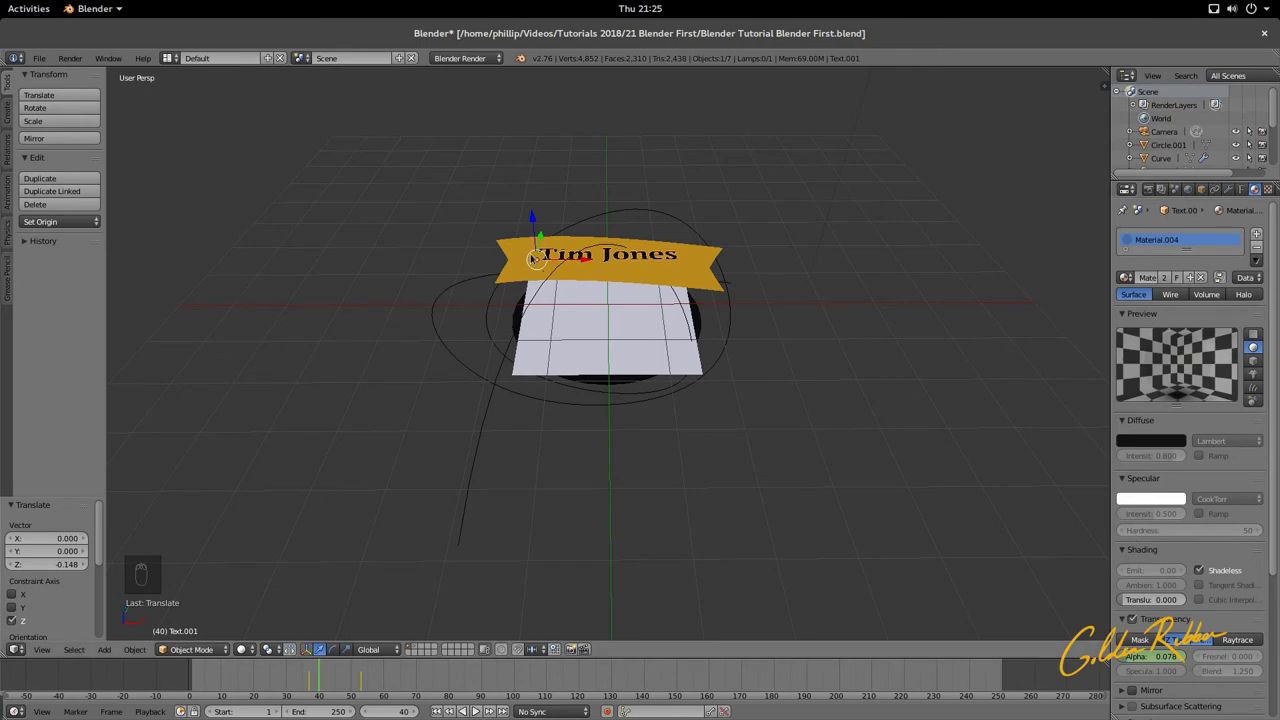
right_click(604, 264)
right_click(607, 262)
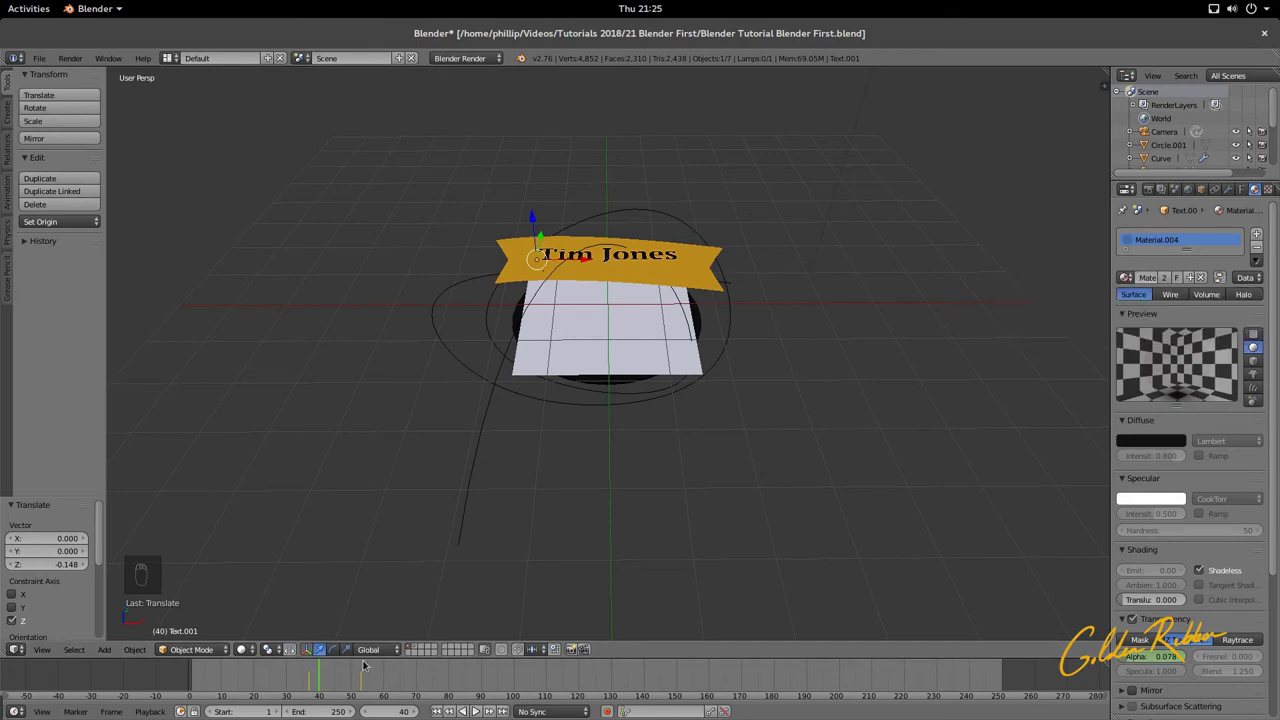
Step: Rewind to frame 0 and render the badge through the camera
left_click_drag(300, 668, 143, 655)
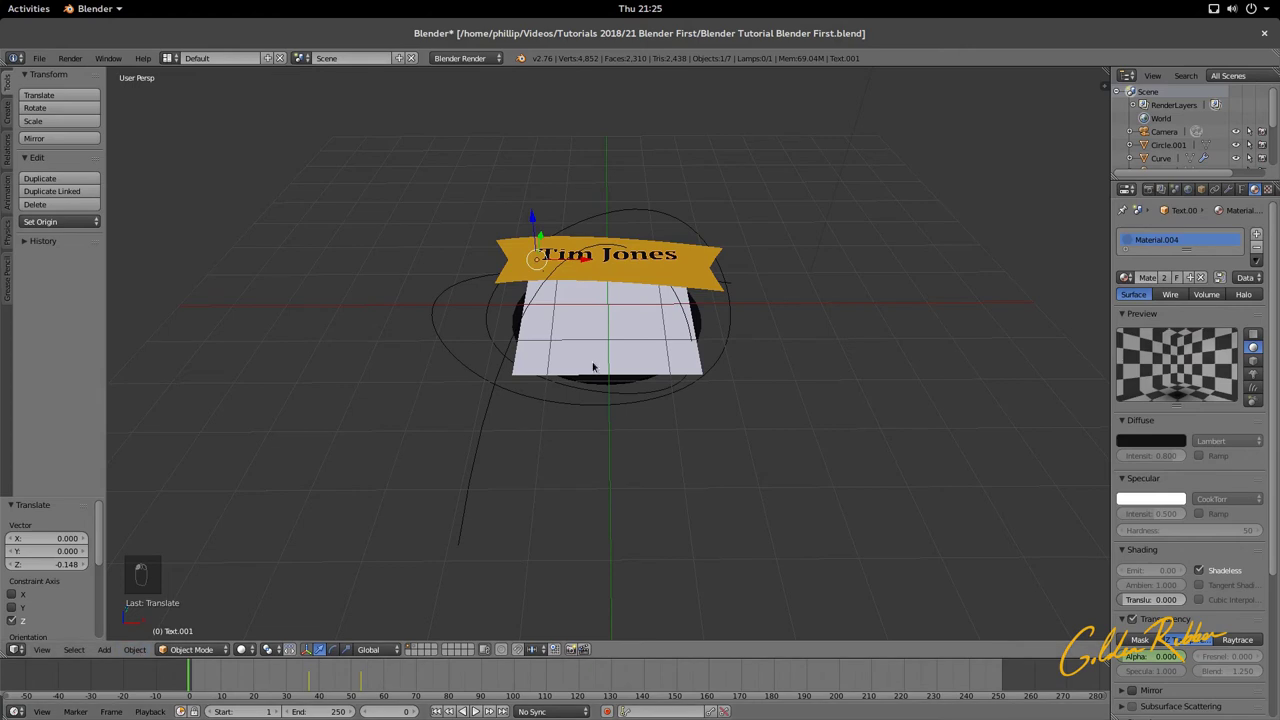
key("KP_0")
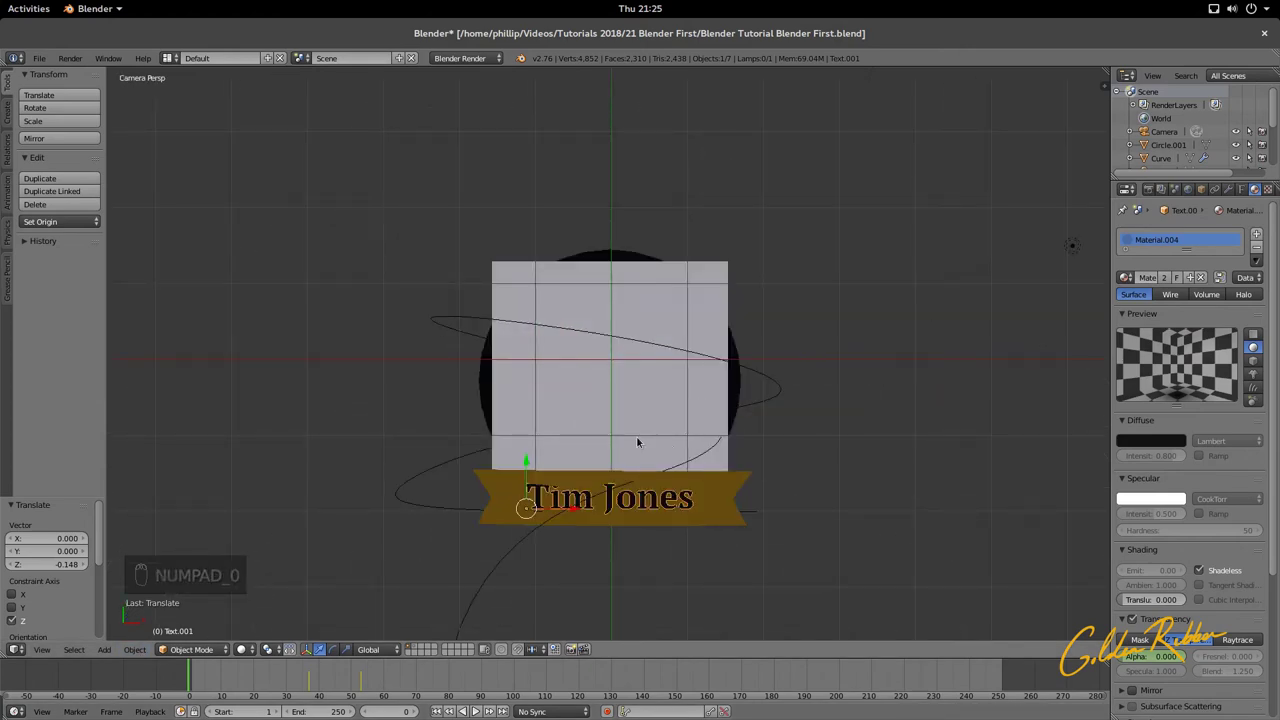
key("F12")
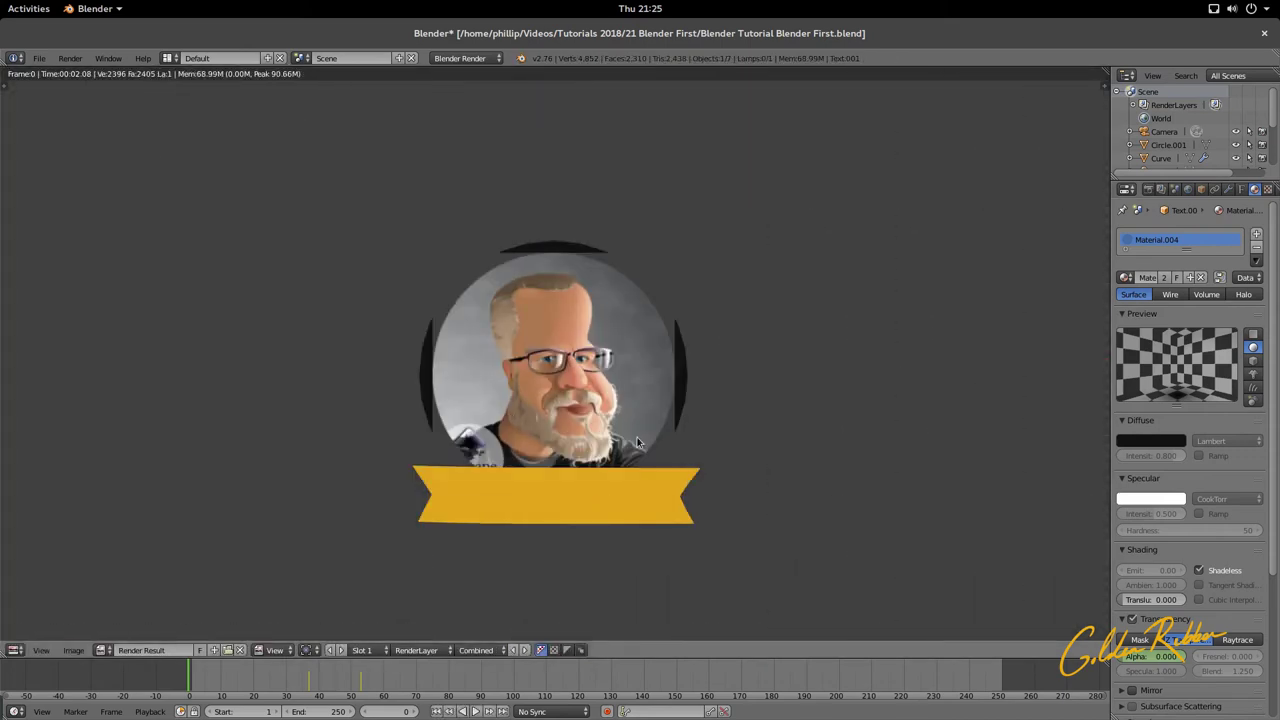
key("Escape")
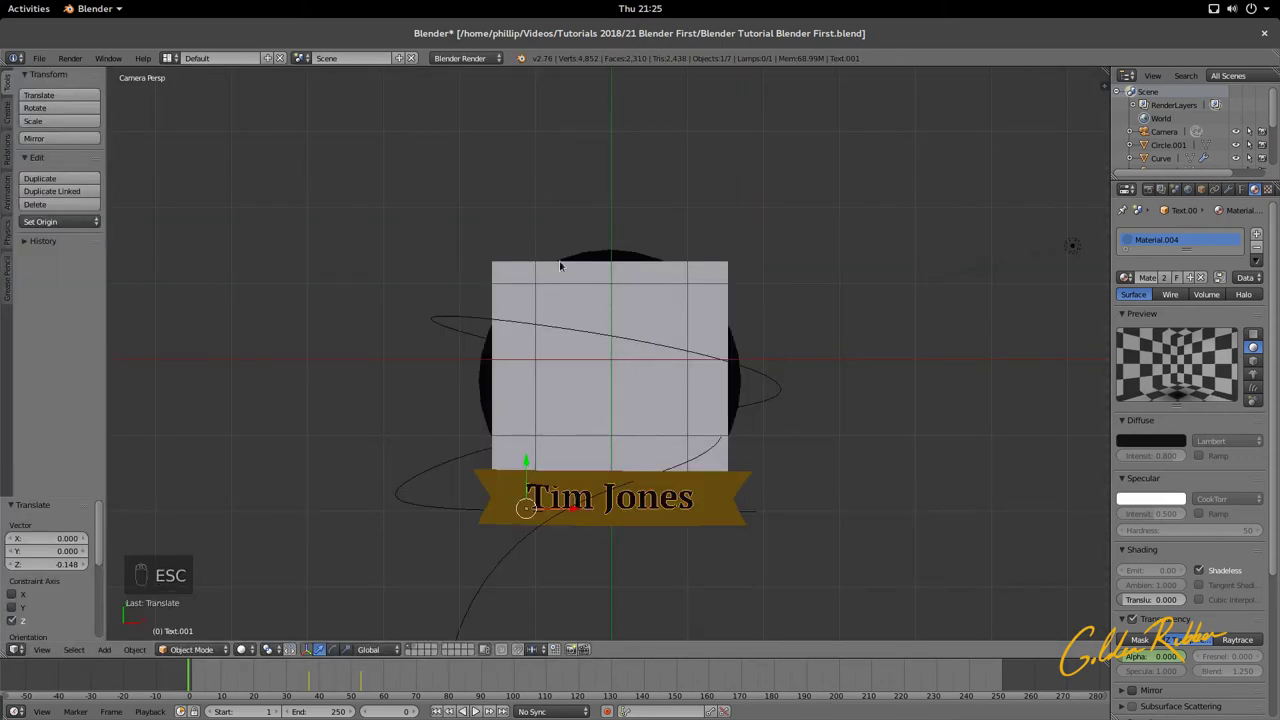
Step: Select the portrait plane, test-render the badge, save the file and render again
right_click(638, 303)
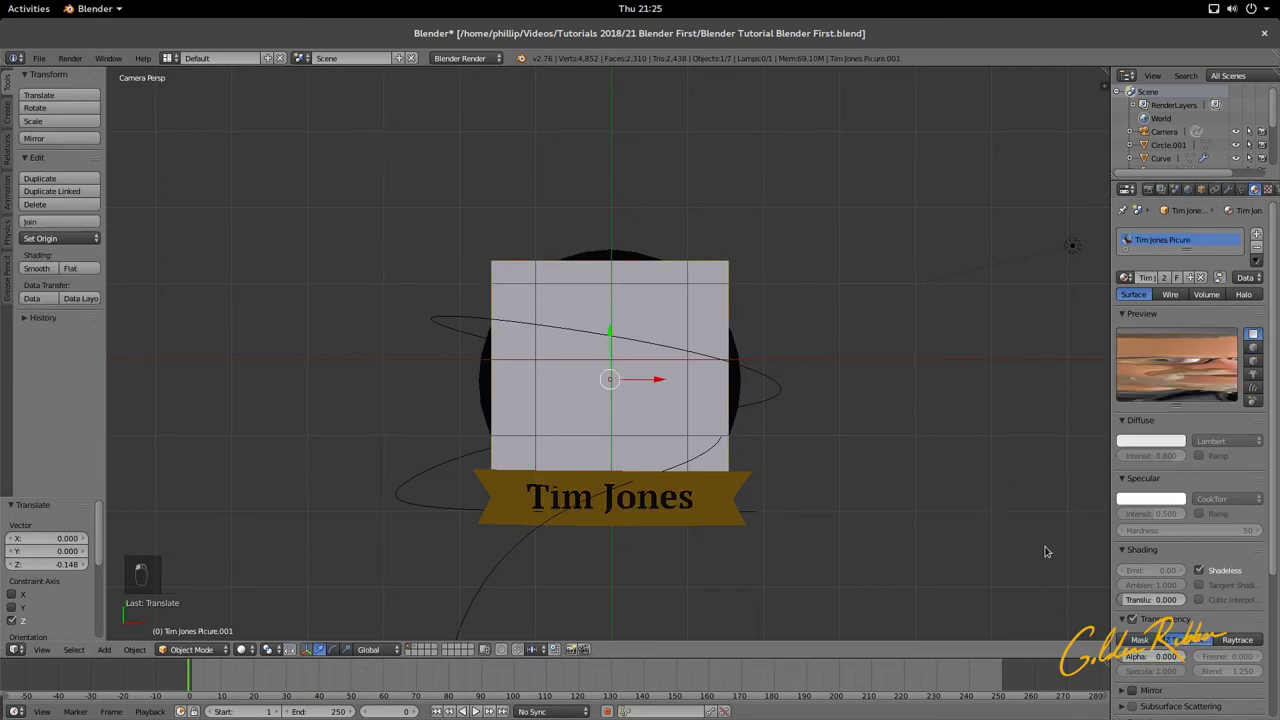
key("F12")
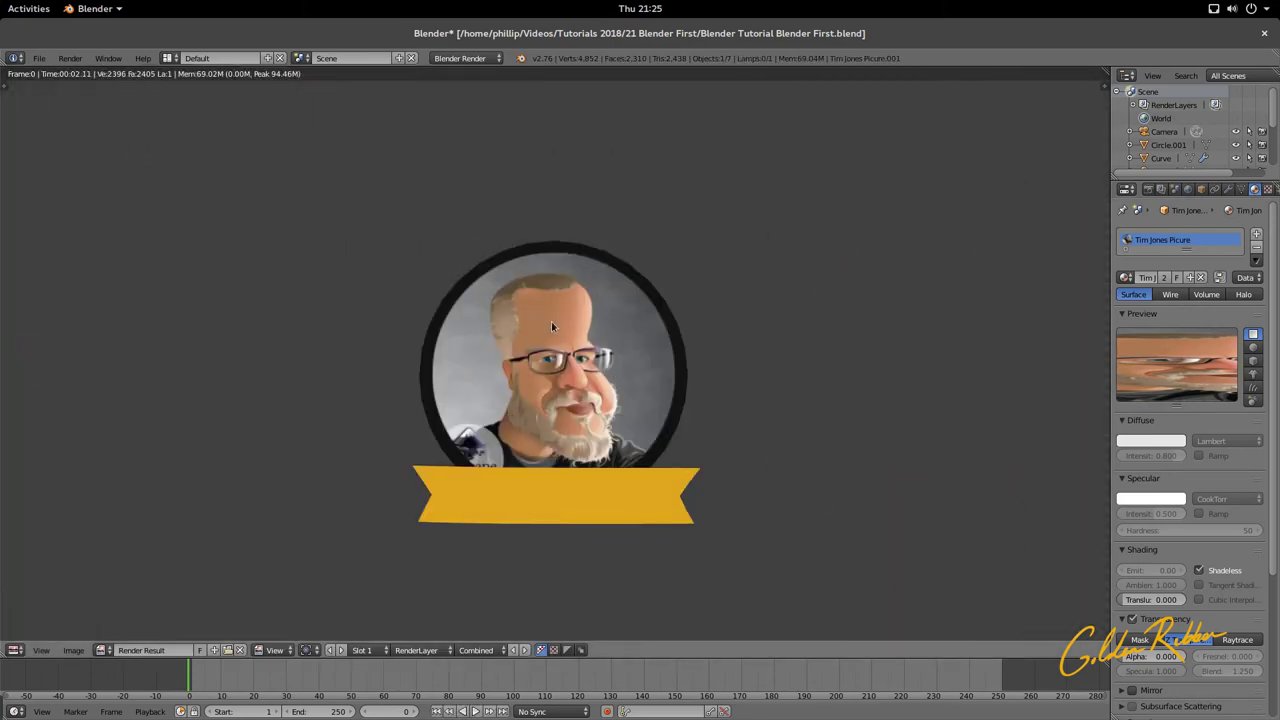
key("Escape")
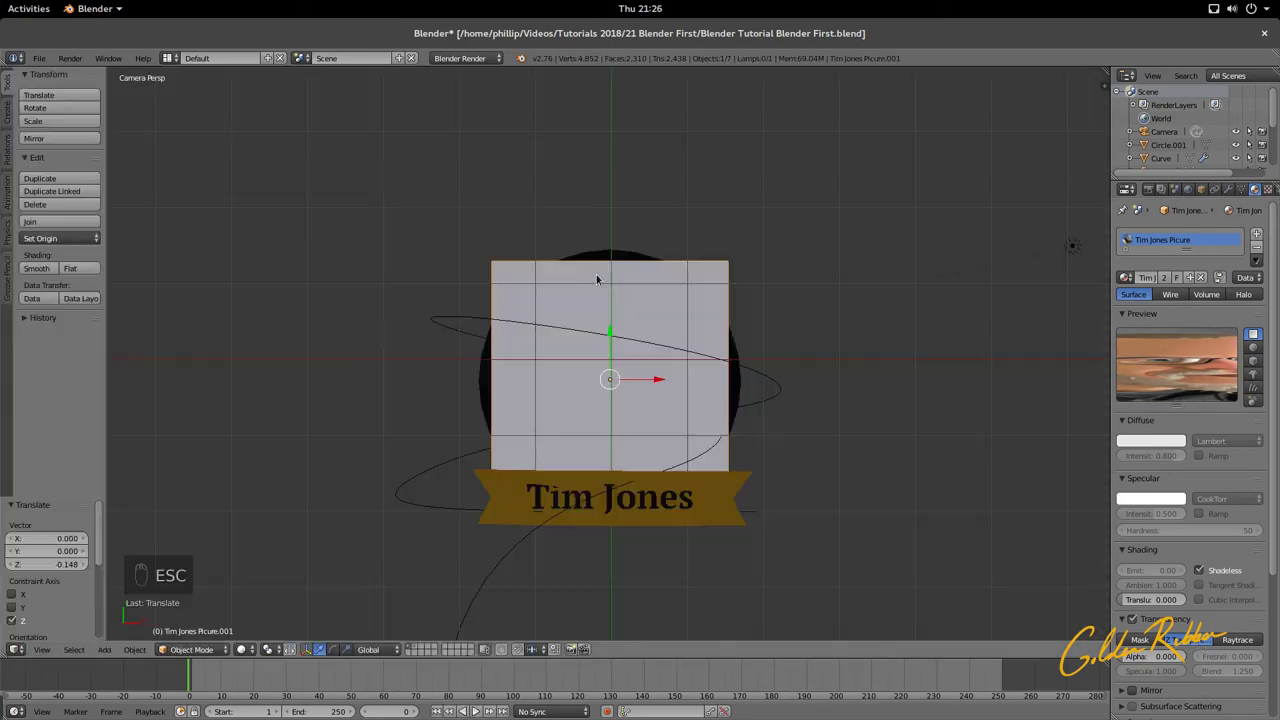
key("ctrl+s")
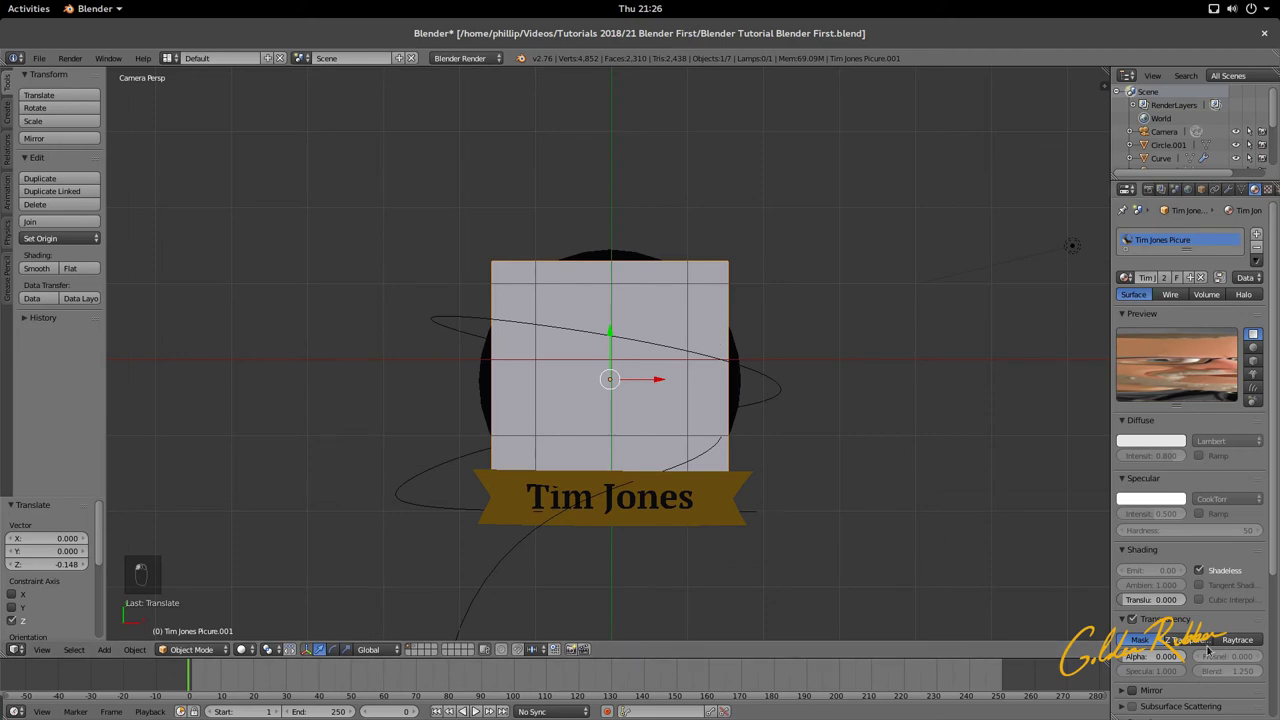
key("ctrl+s")
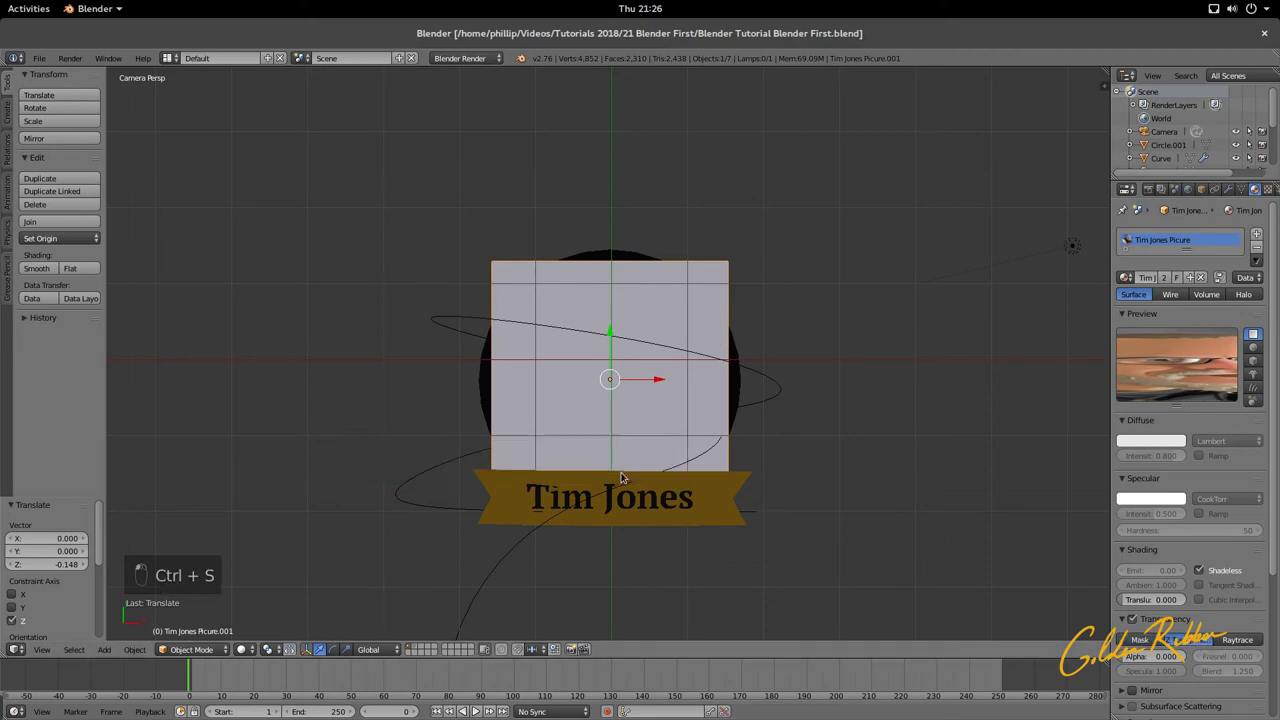
key("F12")
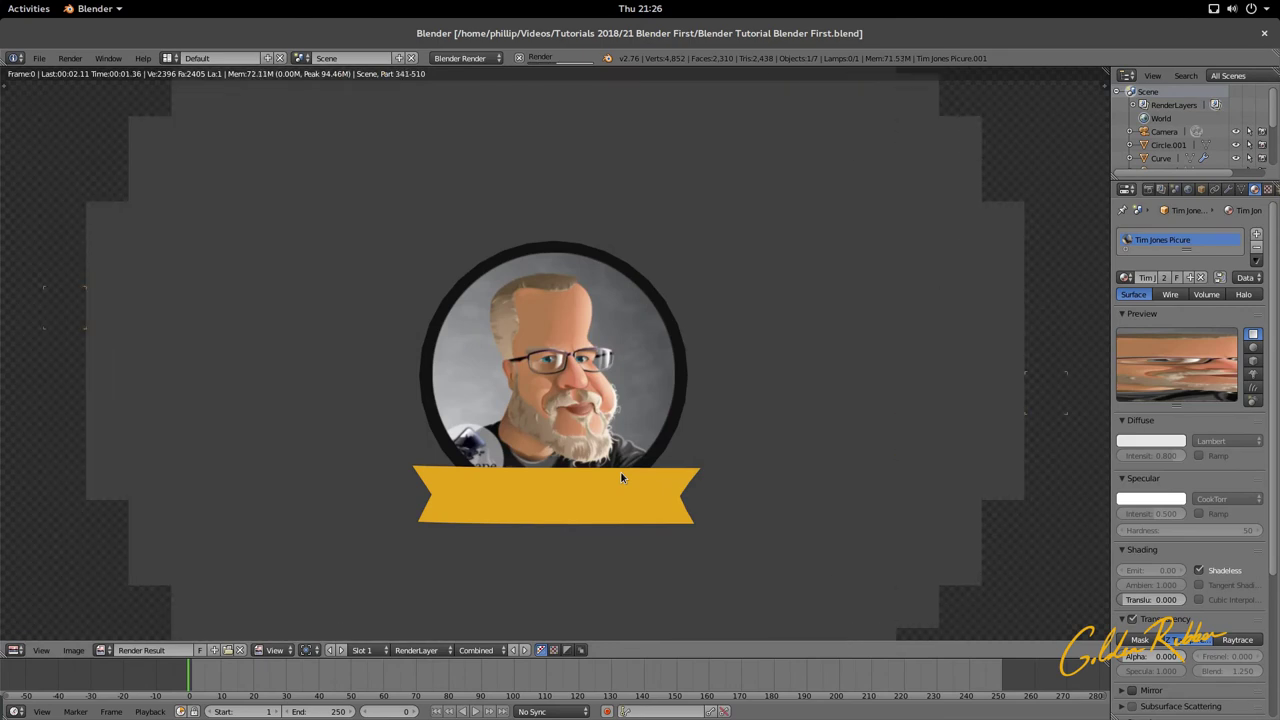
key("Escape")
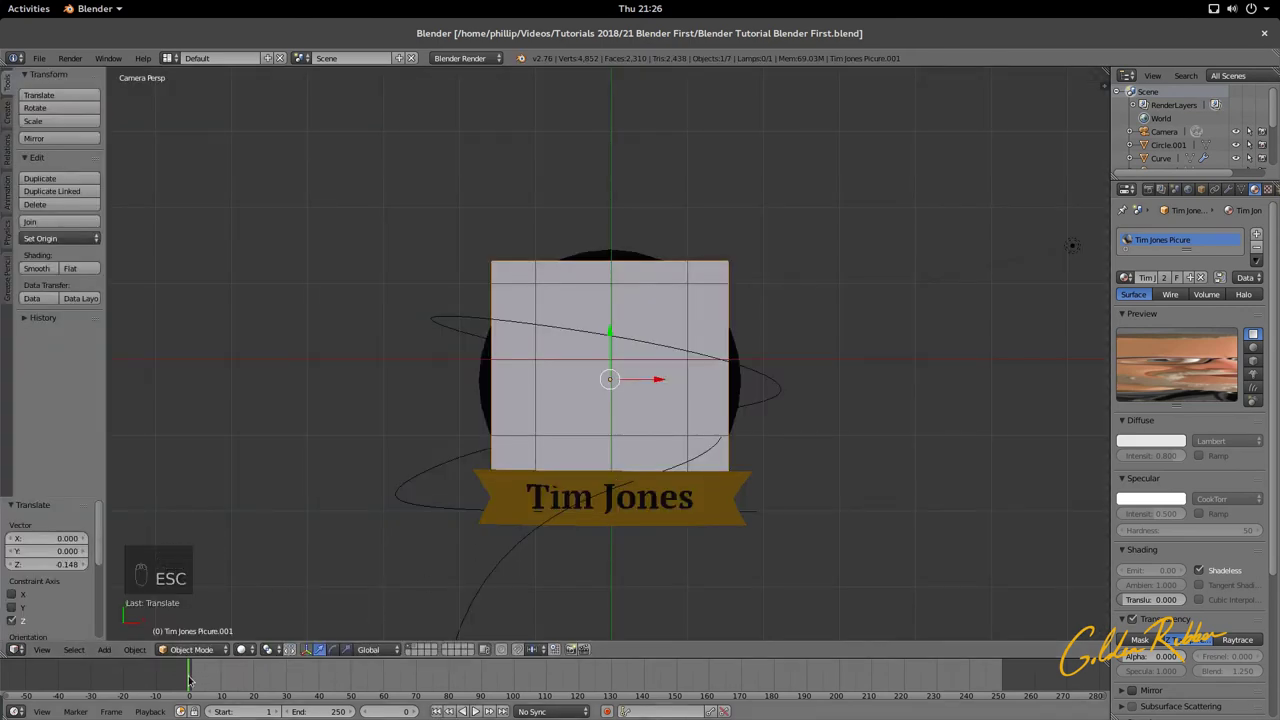
left_click(199, 680)
left_click(190, 680)
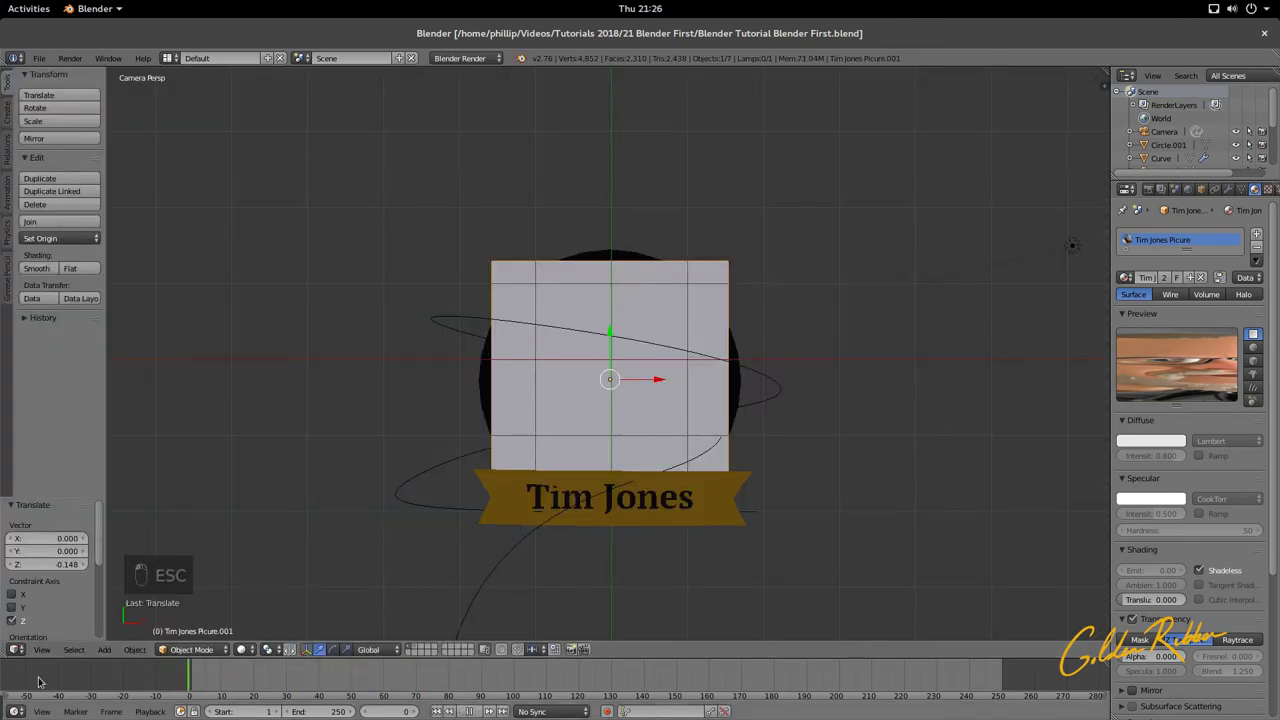
right_click(621, 508)
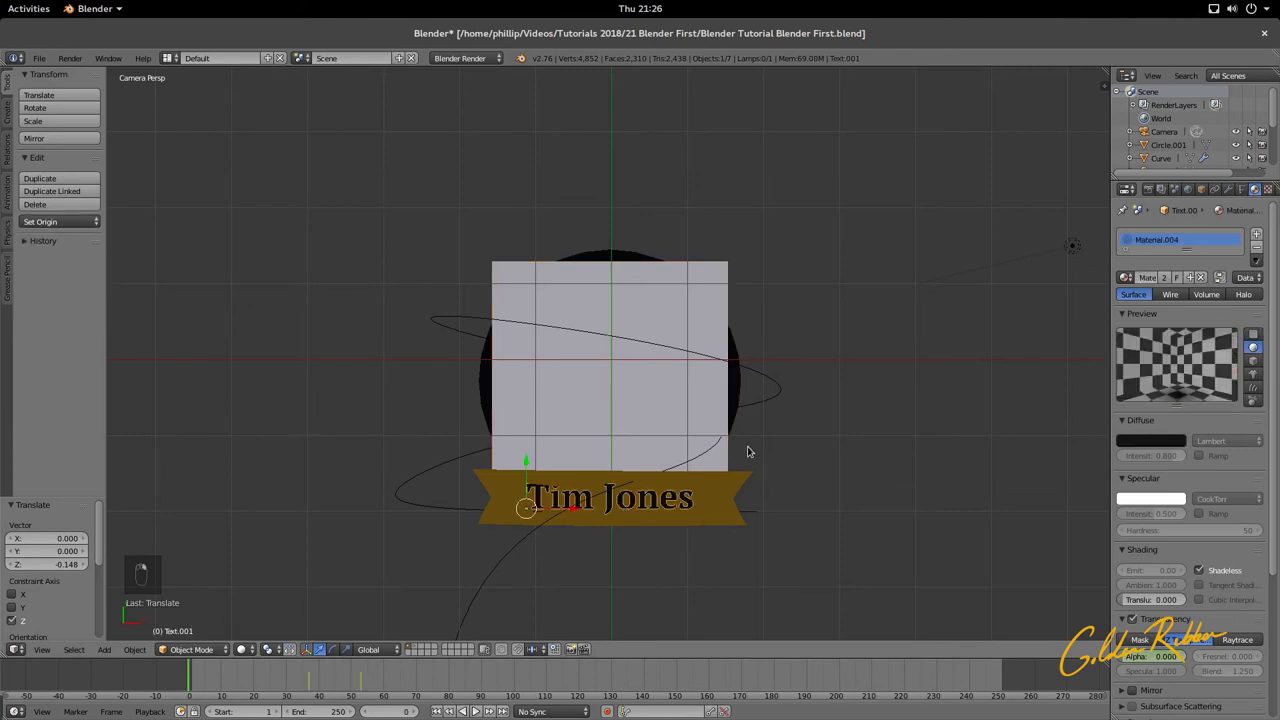
key("F12")
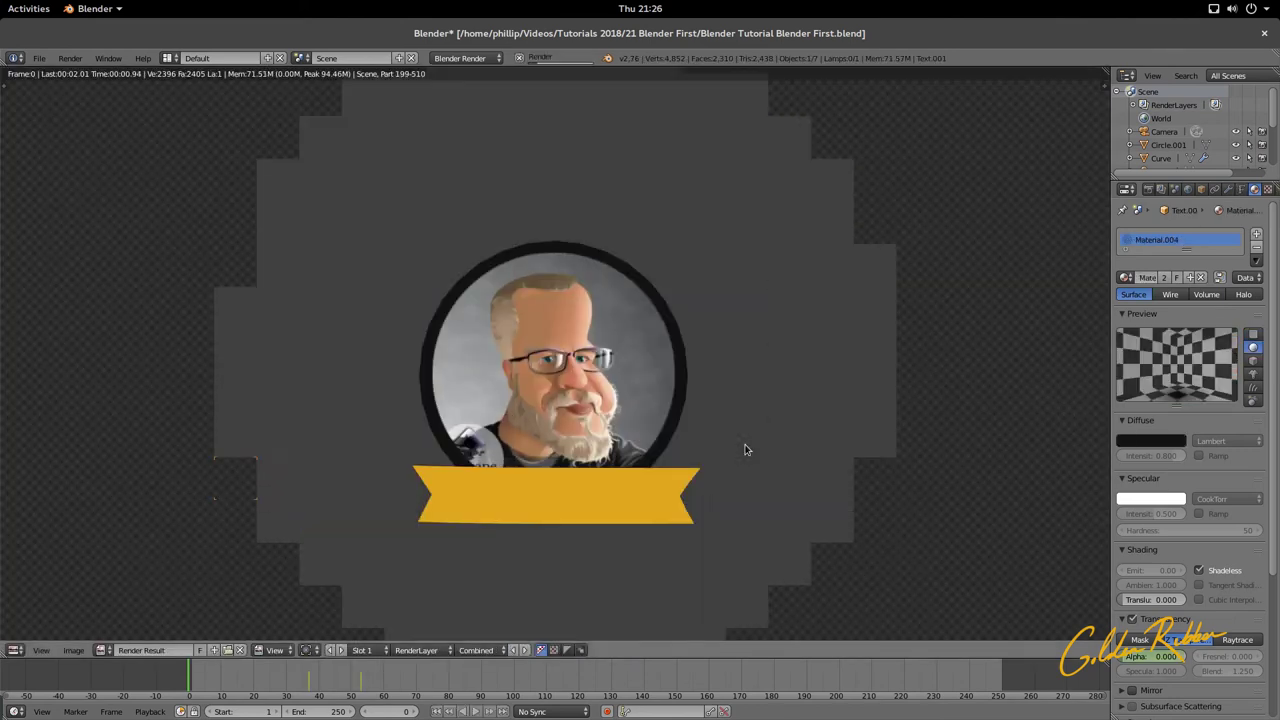
key("Escape")
key("Escape")
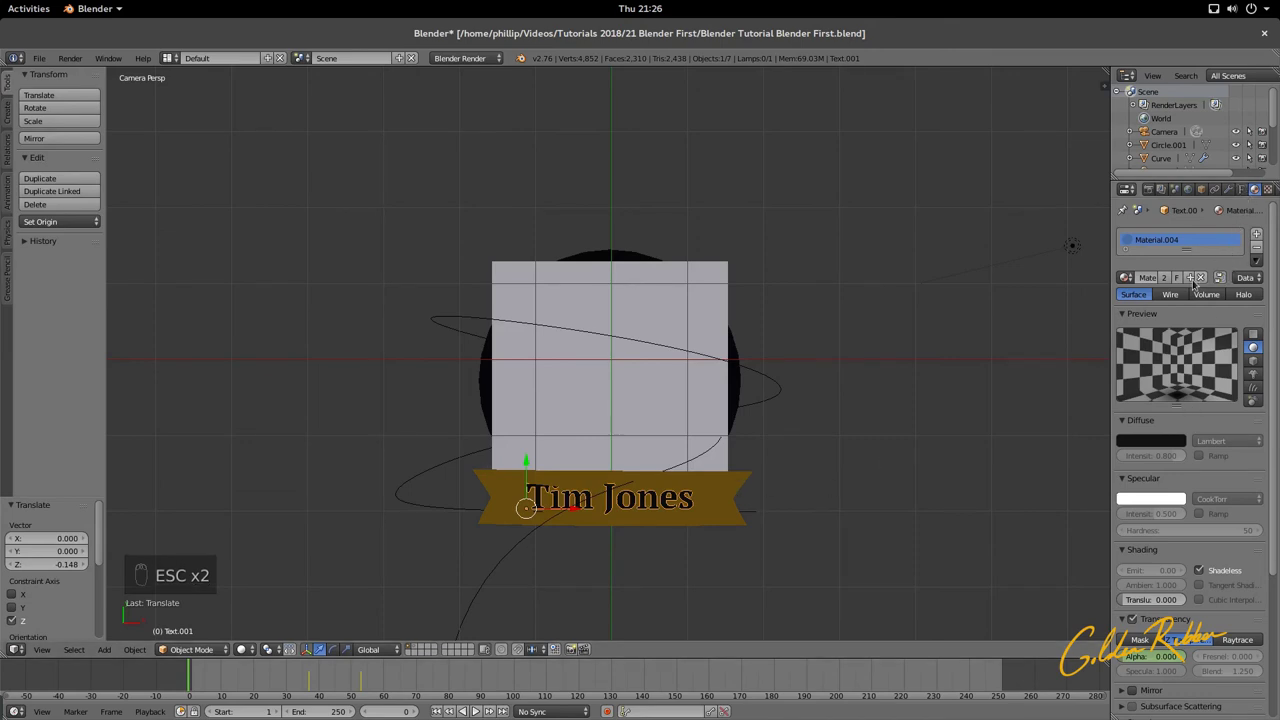
Step: Replace the text's Material.004 with a new shadeless material
left_click(1126, 277)
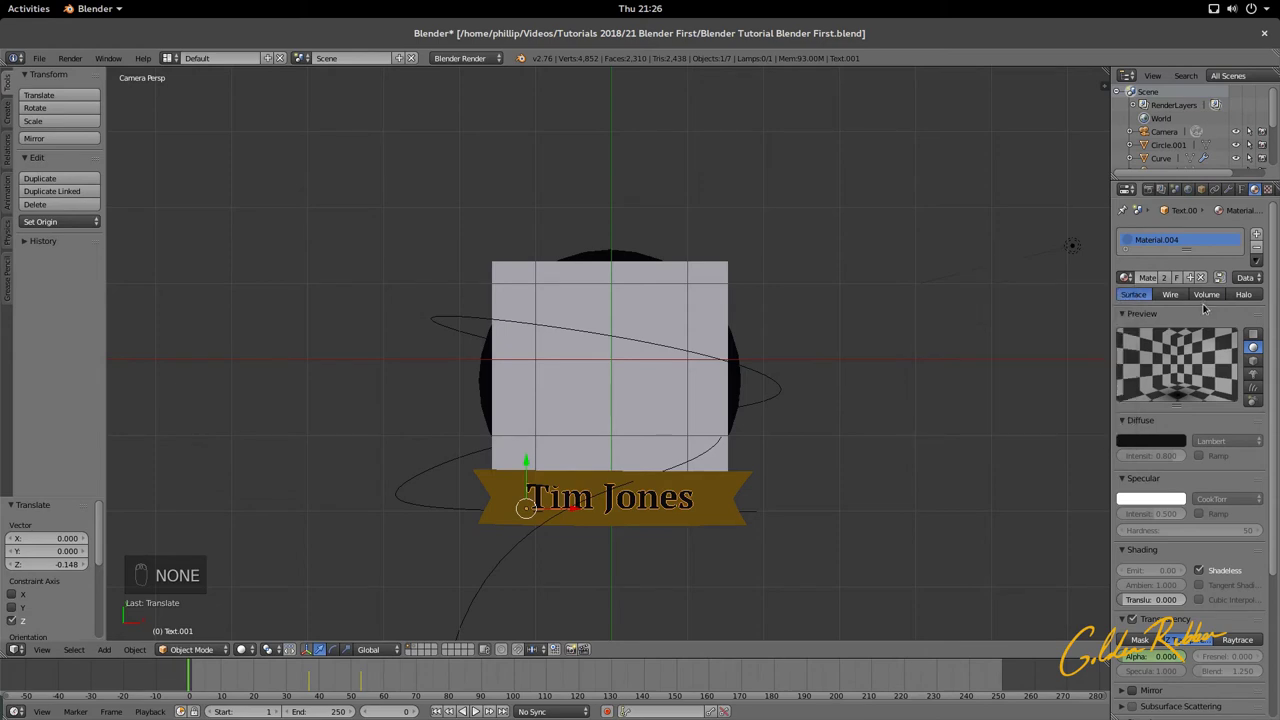
left_click(1265, 234)
left_click(1160, 240)
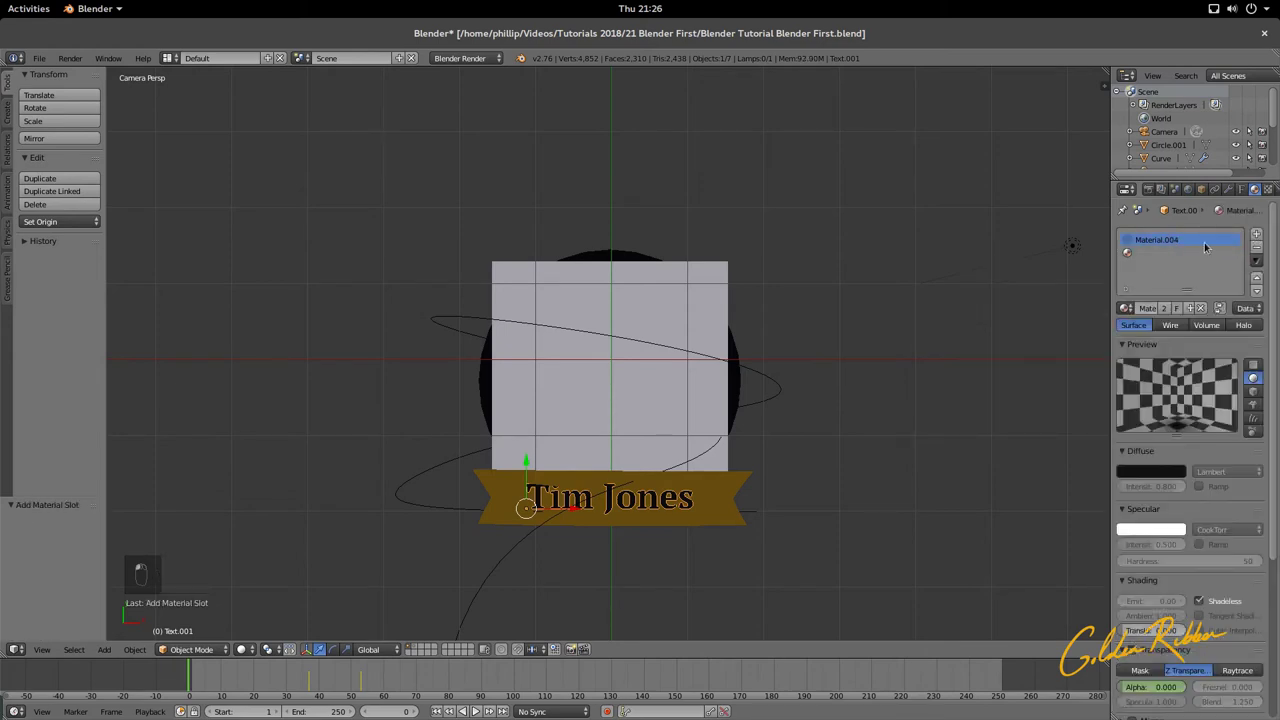
left_click(1267, 246)
left_click(1176, 278)
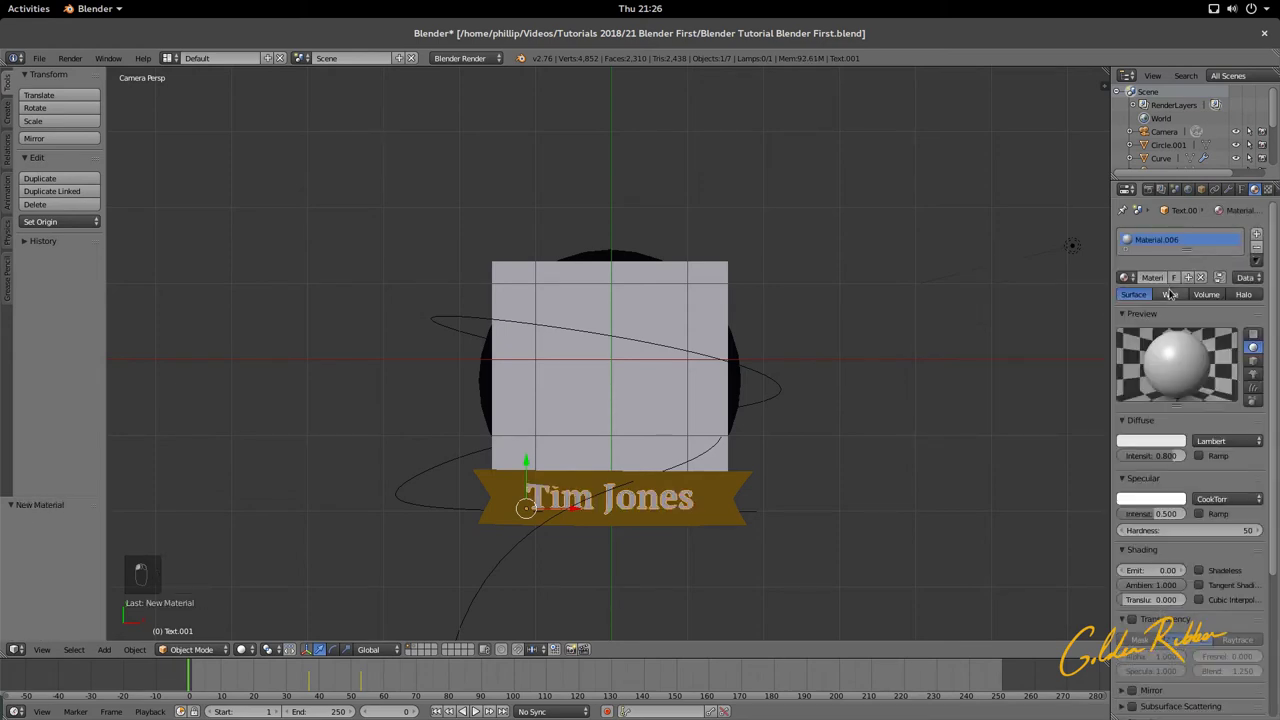
left_click(1199, 571)
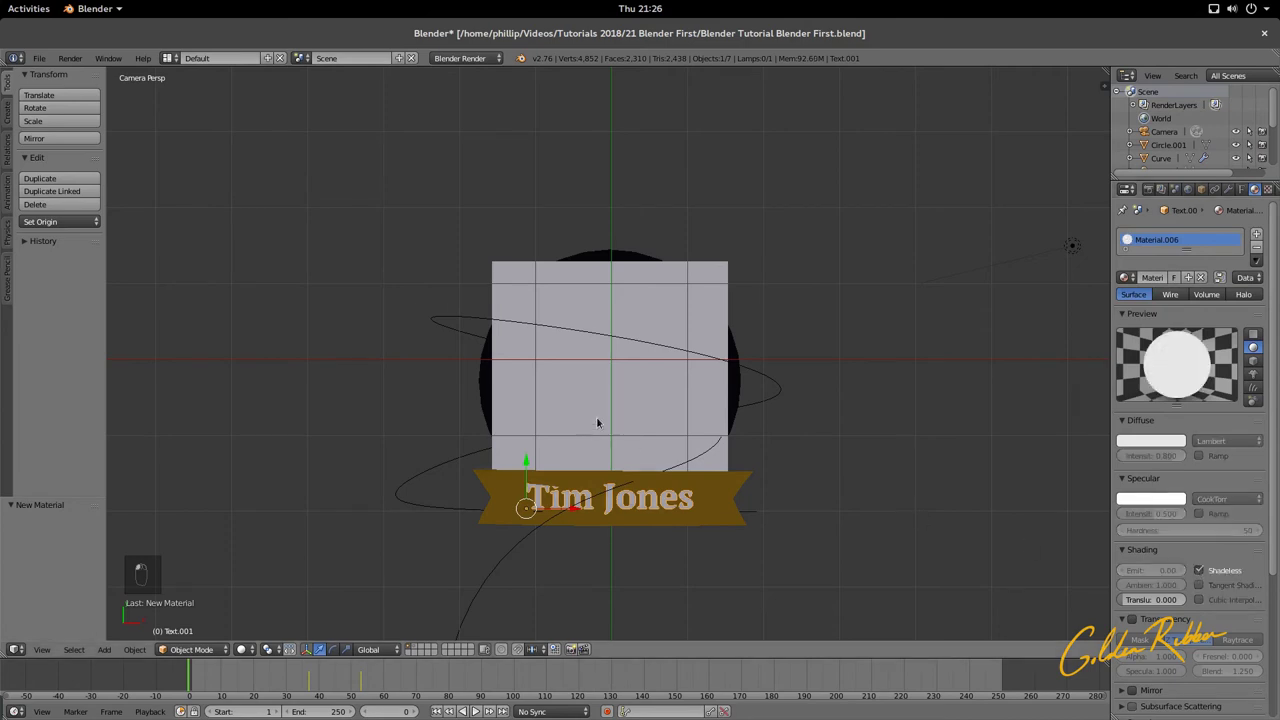
Step: Check the circle frame's diffuse colour hex value, 121212
right_click(735, 379)
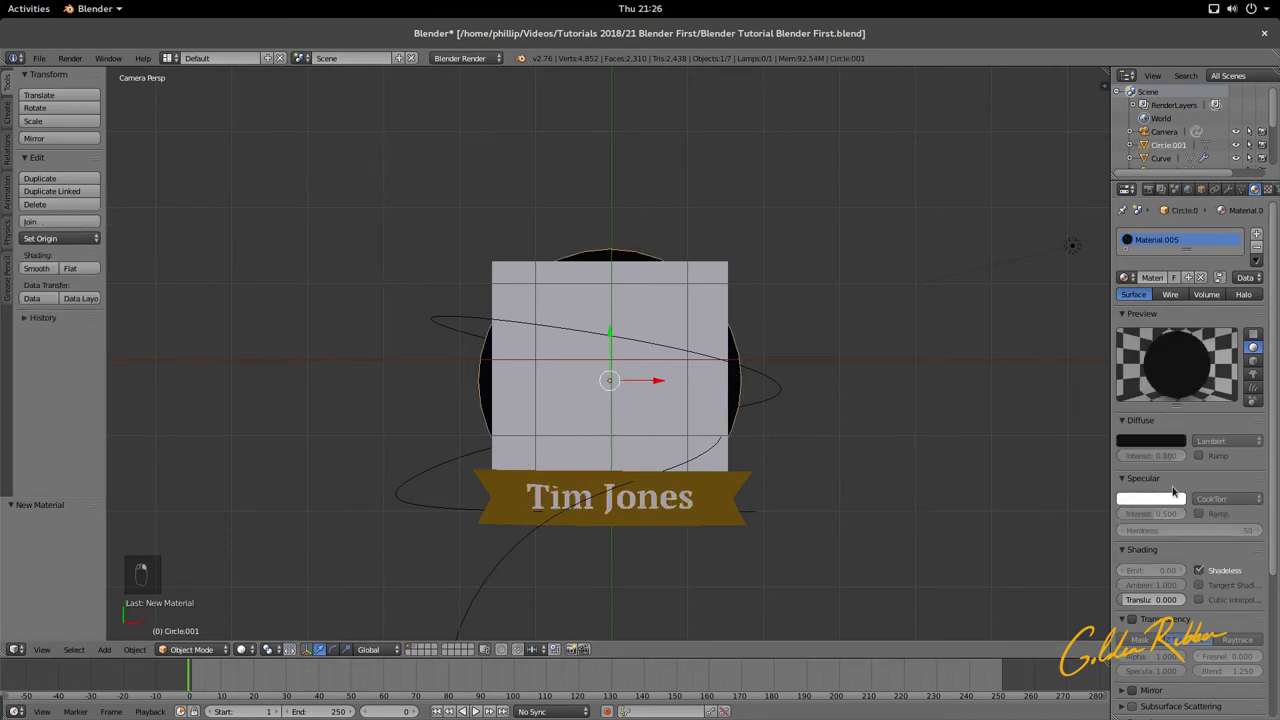
left_click(1163, 443)
left_click(1138, 397)
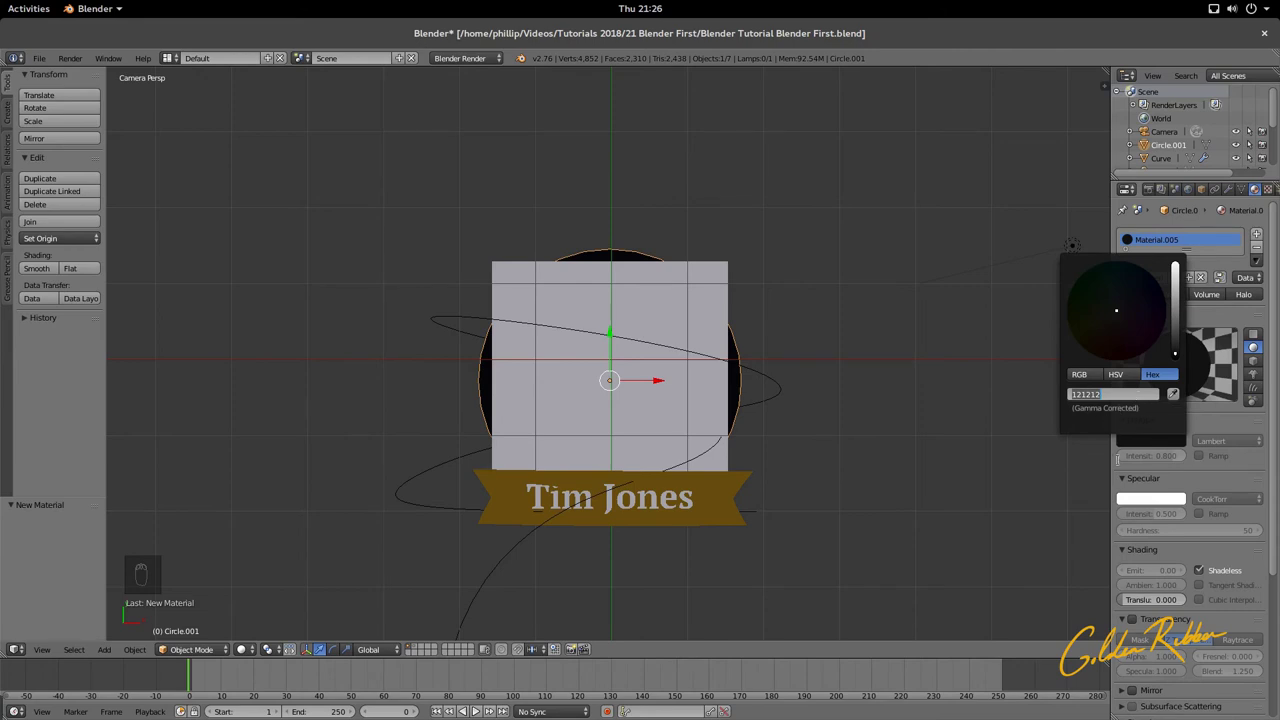
key("Return")
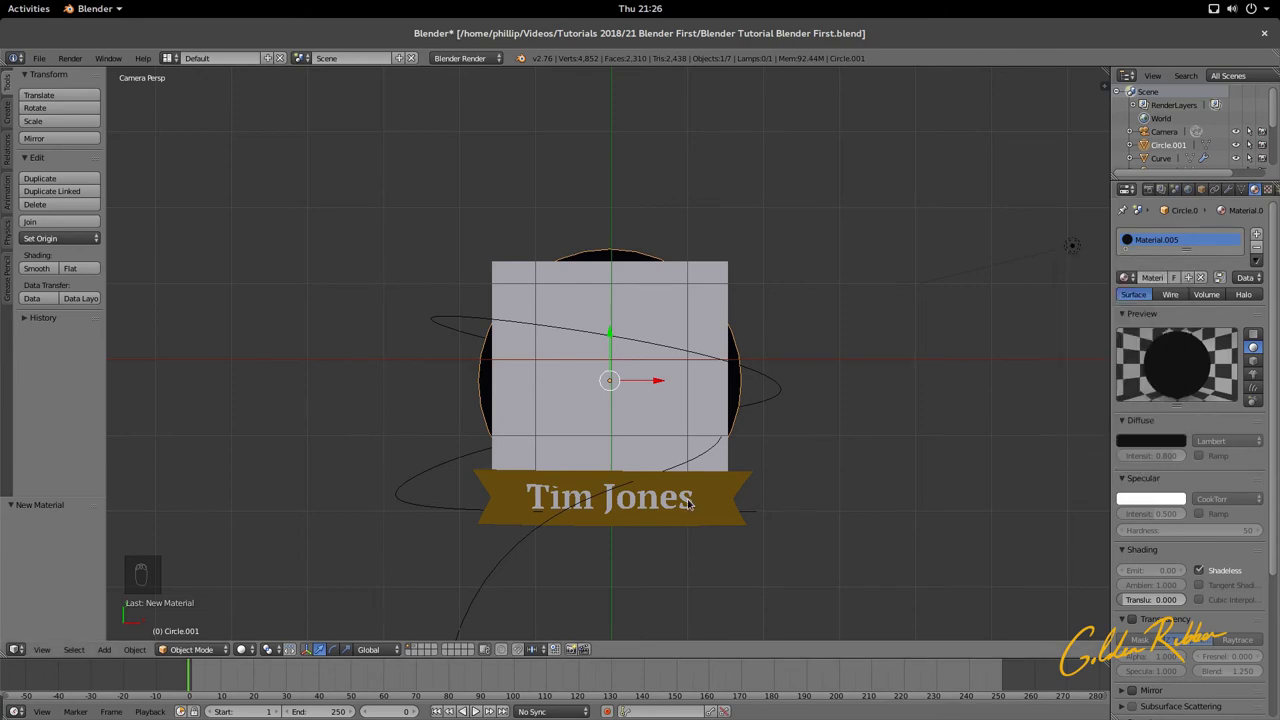
right_click(688, 503)
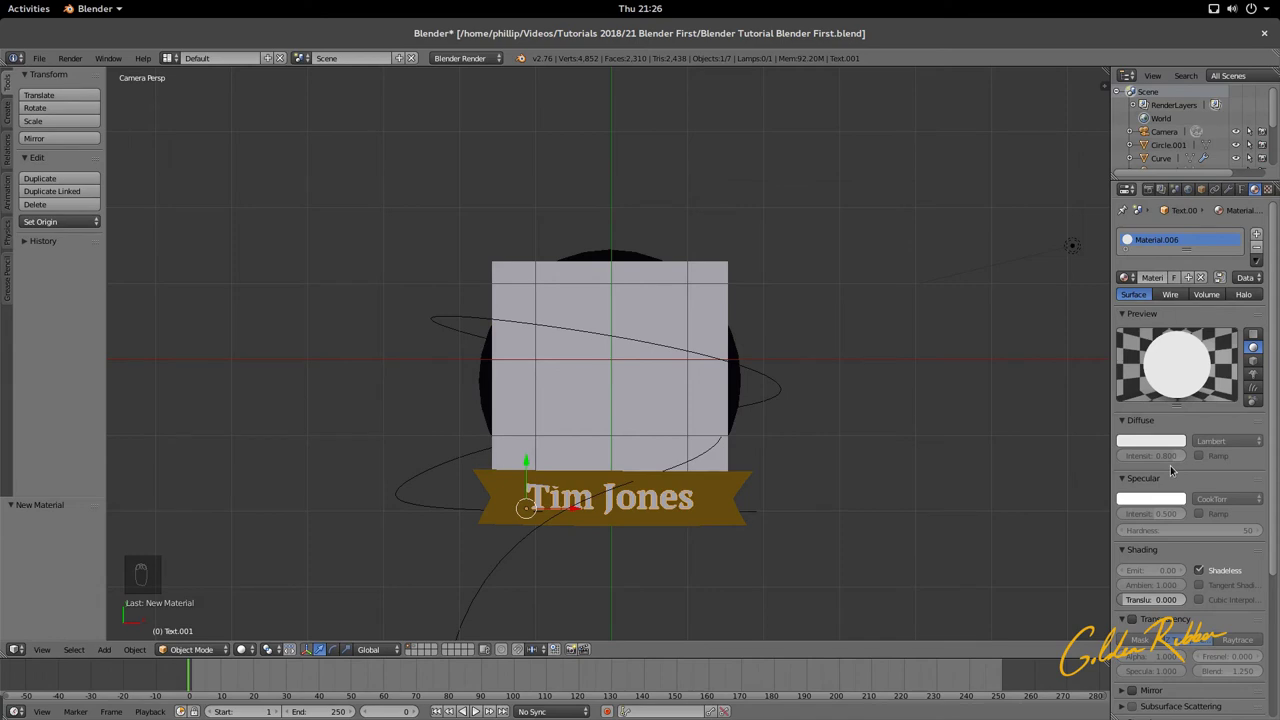
left_click(1148, 442)
left_click(1130, 396)
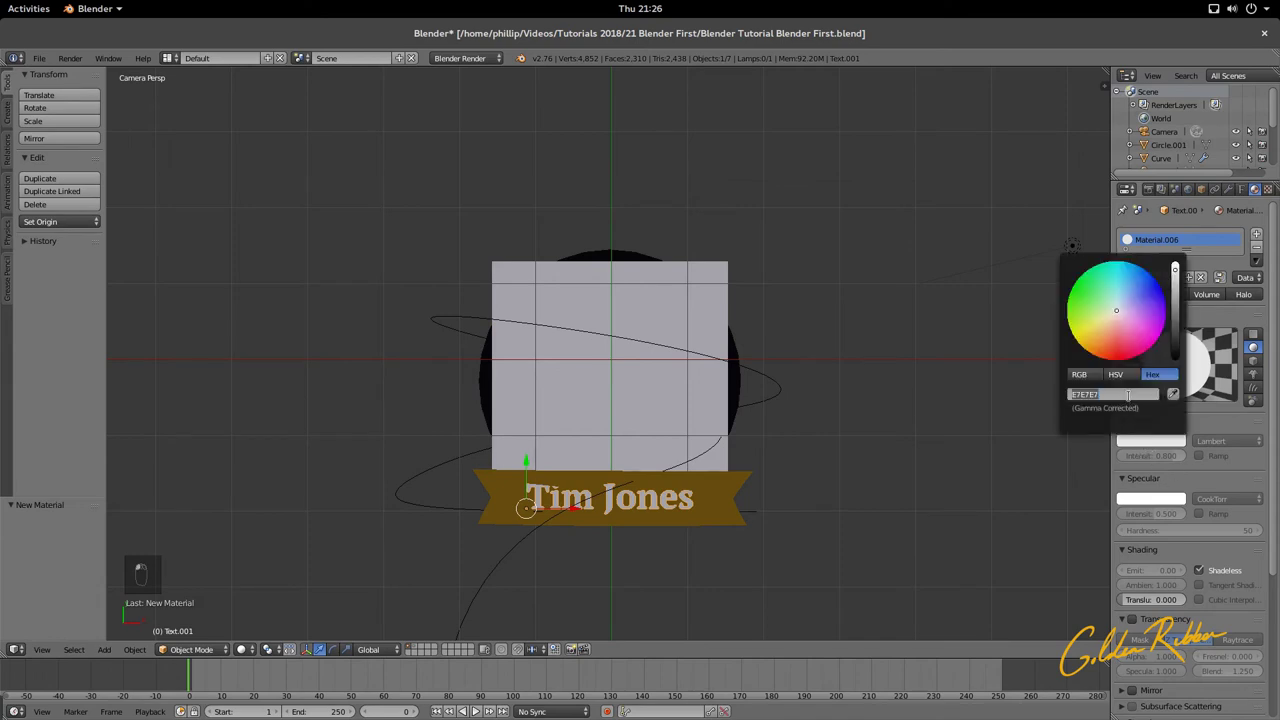
key("Return")
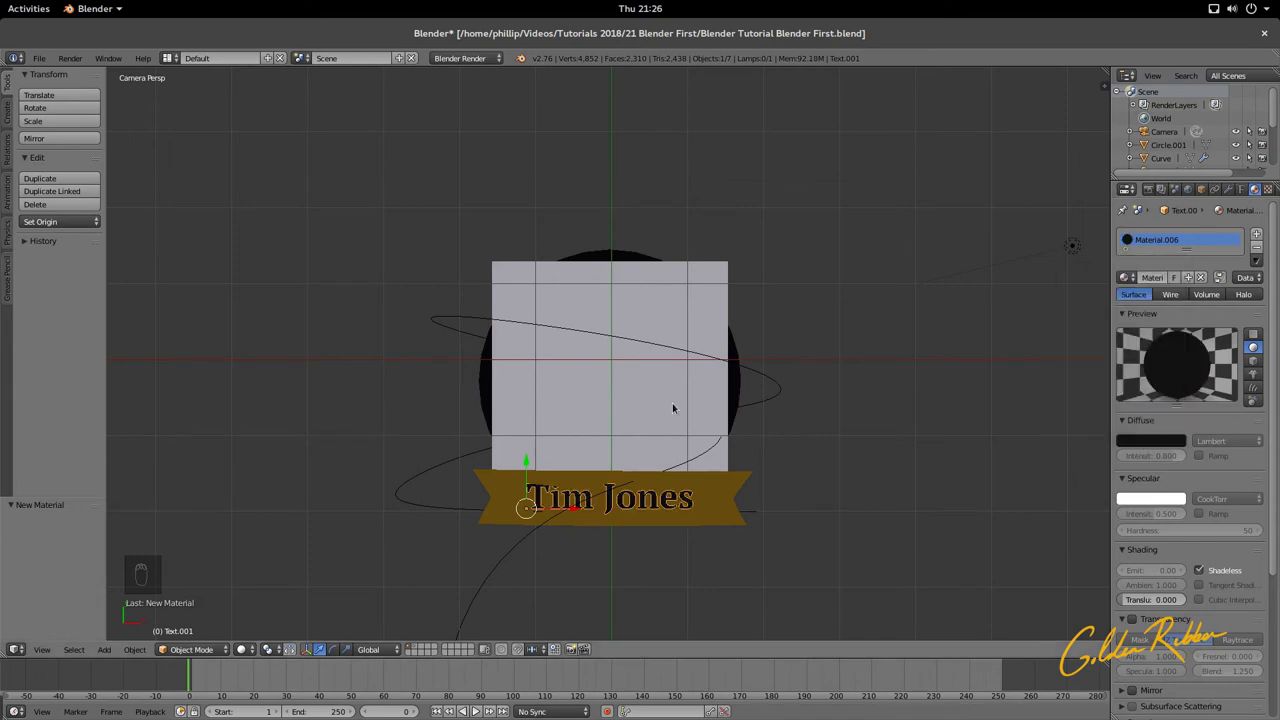
key("ctrl+s")
key("F12")
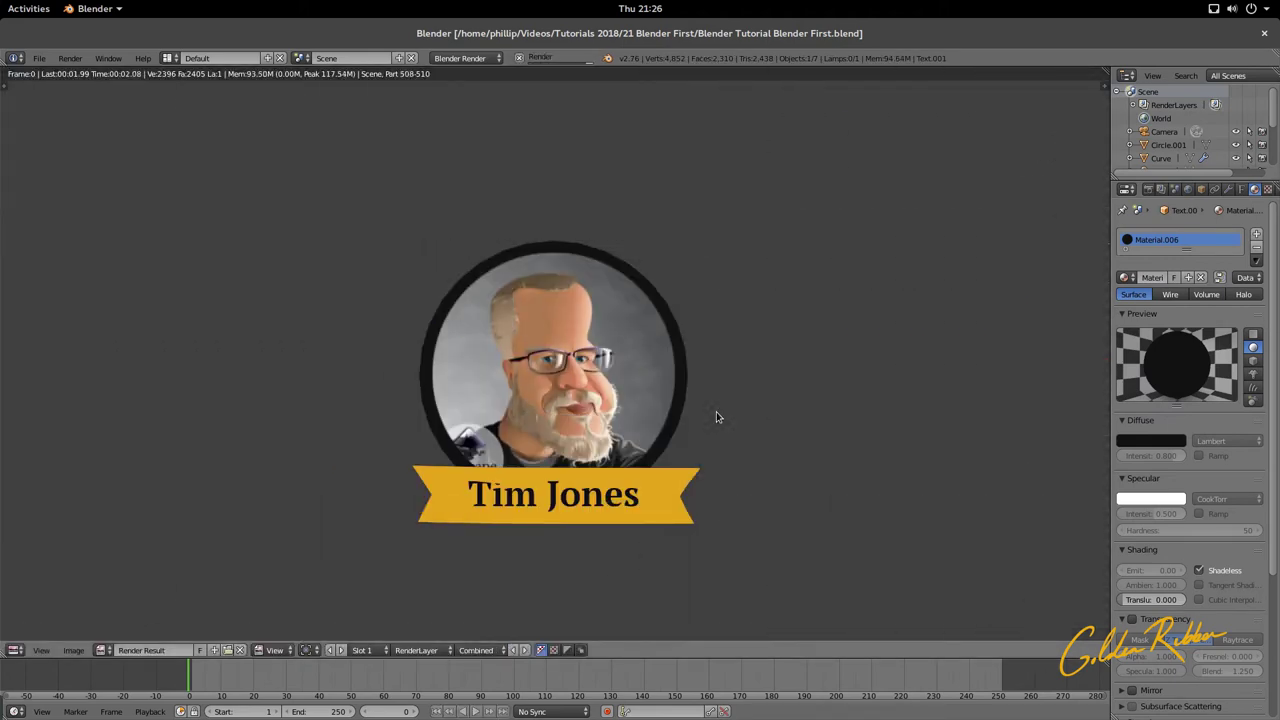
Step: Close the render, select the gold banner, play the animation, then stop back at frame 0
key("Escape")
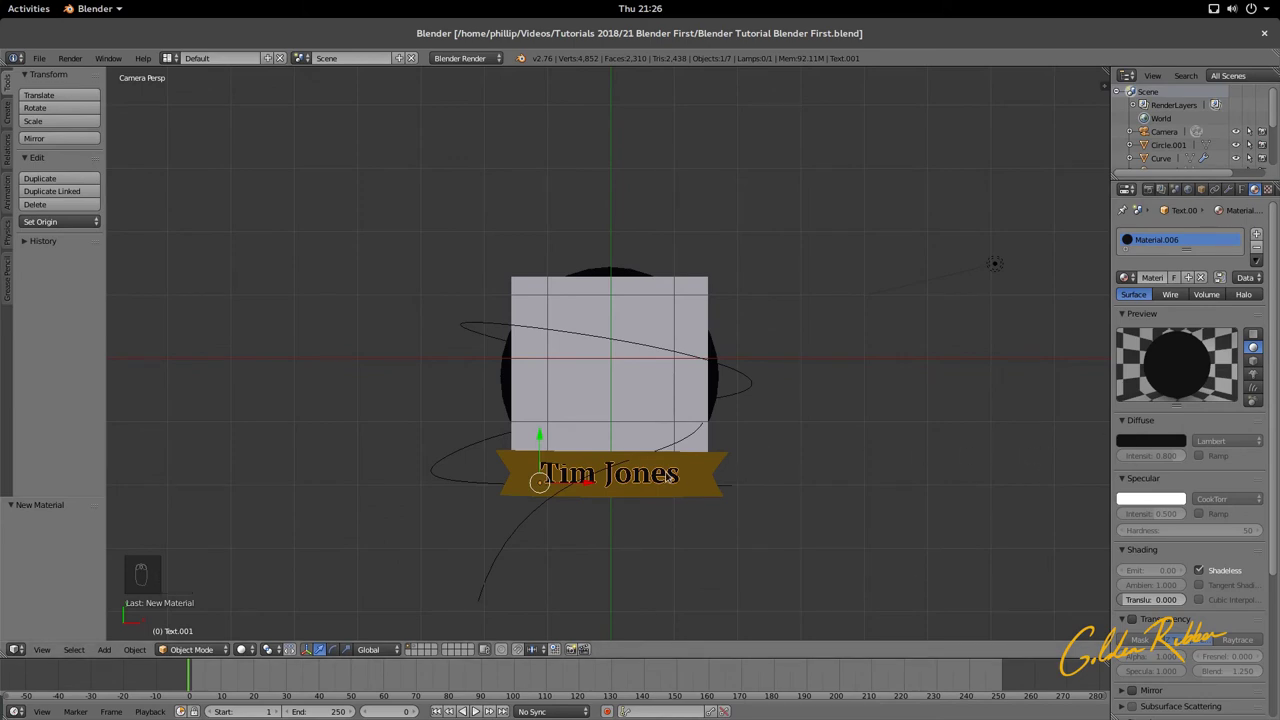
right_click(663, 484)
right_click(670, 482)
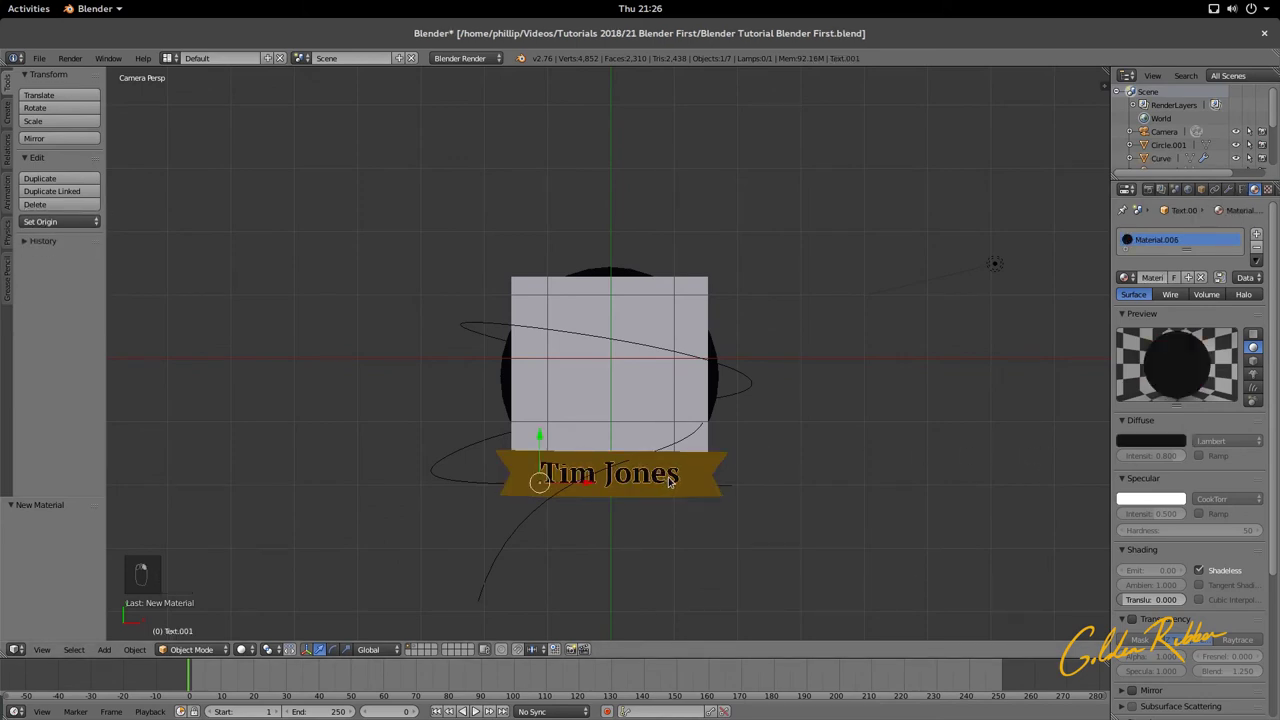
right_click(687, 475)
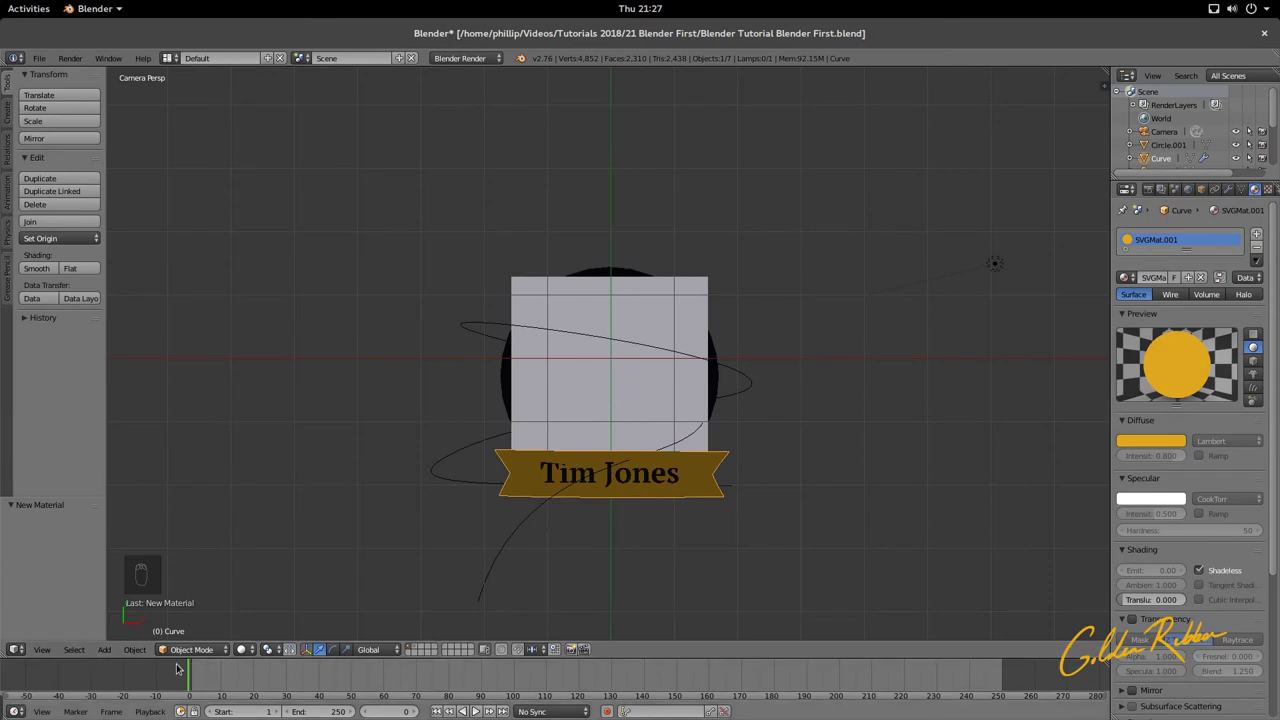
key("alt+a")
key("alt+a")
left_click(578, 688)
key("Escape")
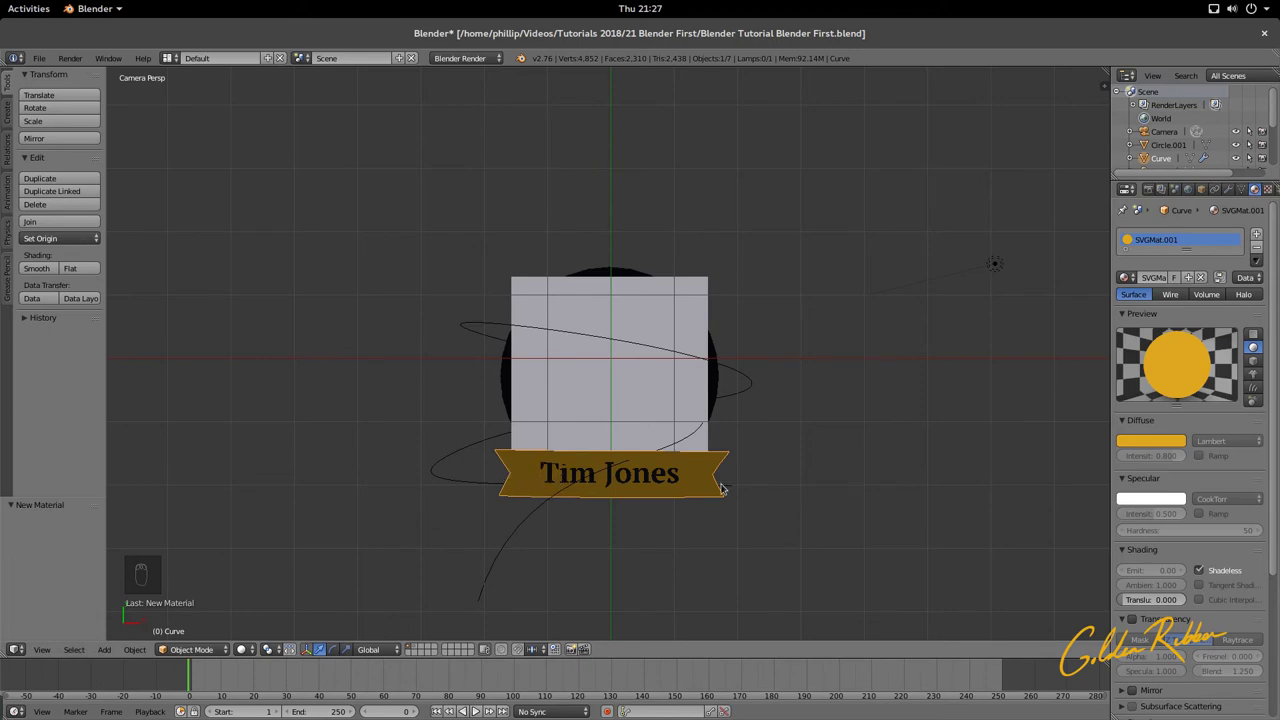
Step: Slide the gold banner along X to the camera frame's lower edge, ending at -0.336
key("g")
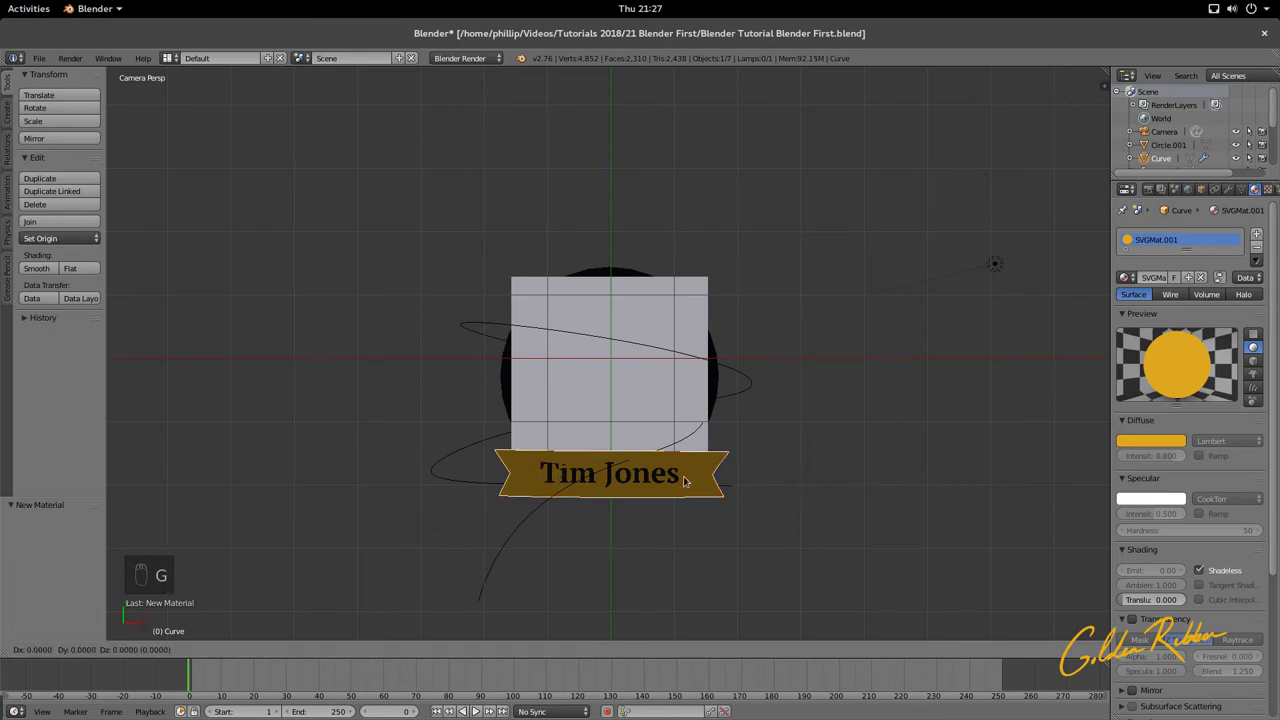
key("x")
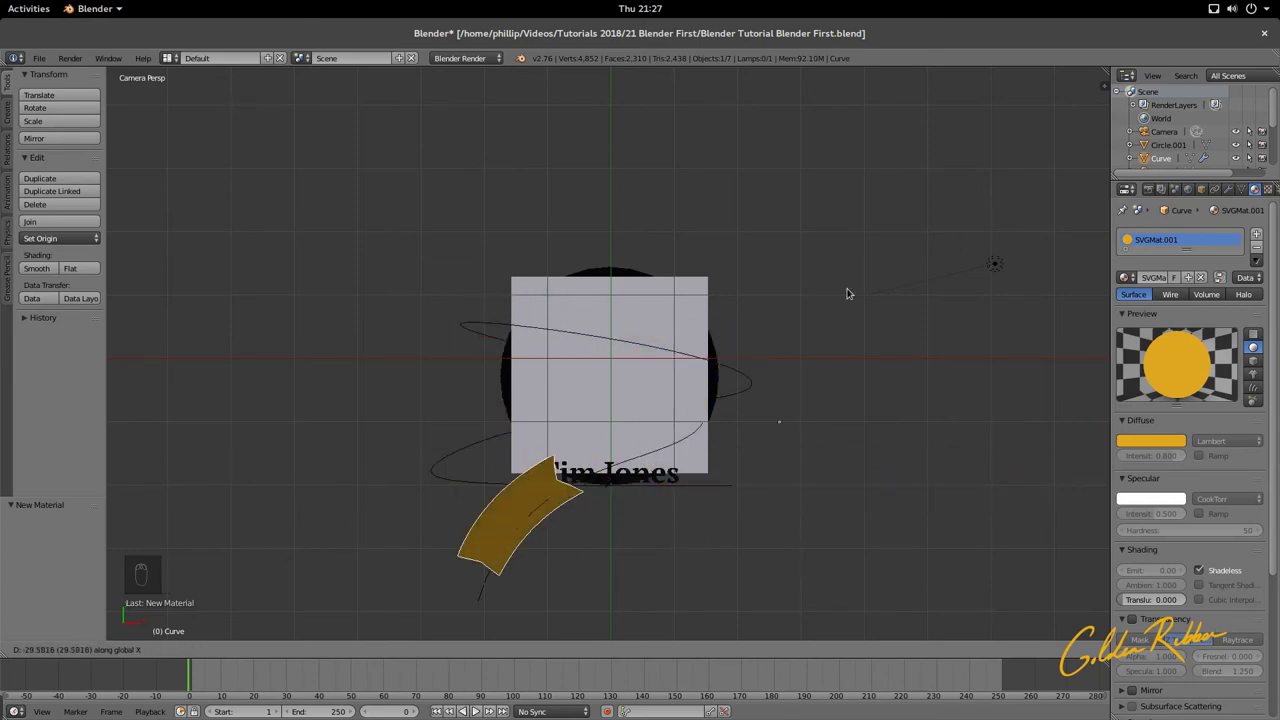
left_click(620, 424)
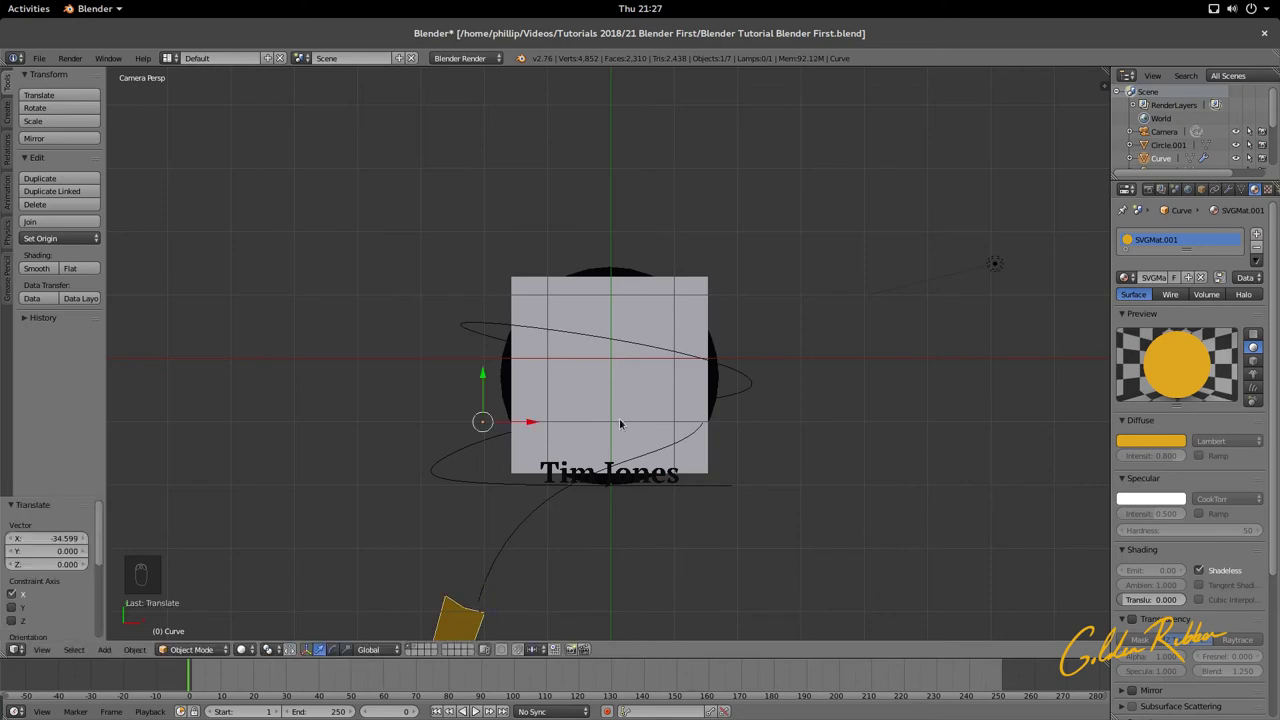
key("KP_0")
key("KP_0")
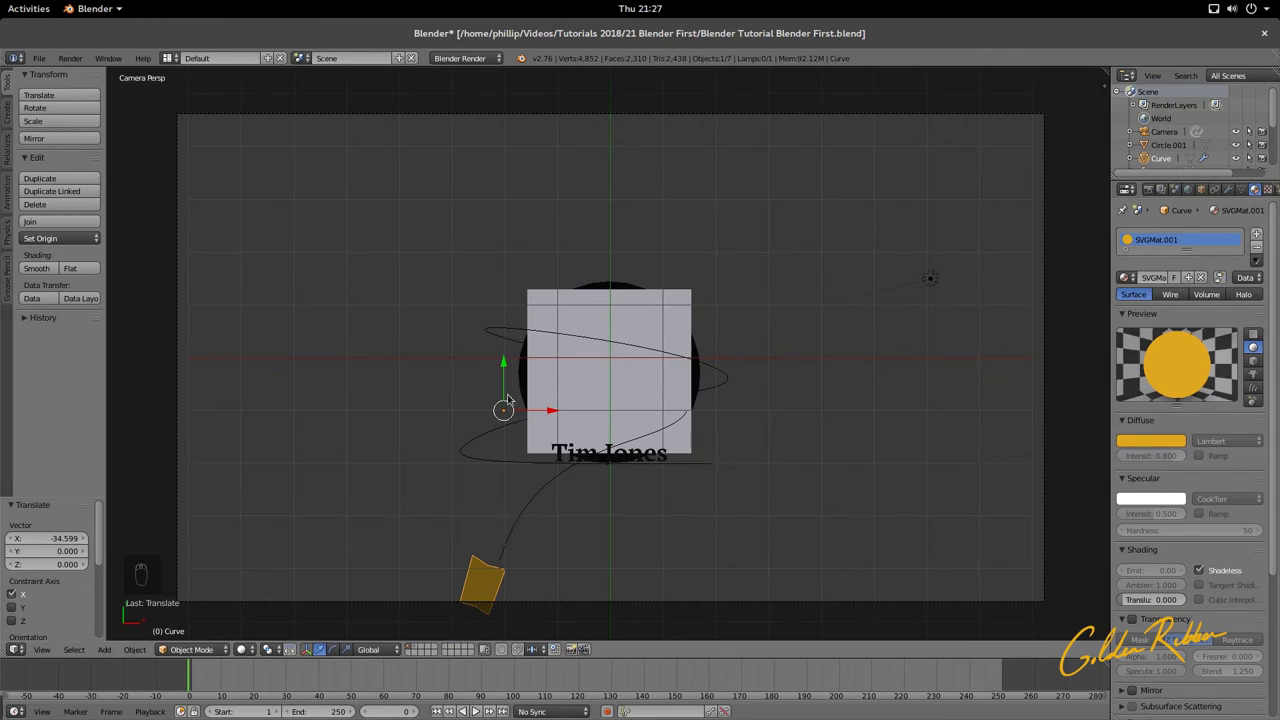
left_click_drag(505, 369, 489, 370)
left_click_drag(548, 418, 415, 632)
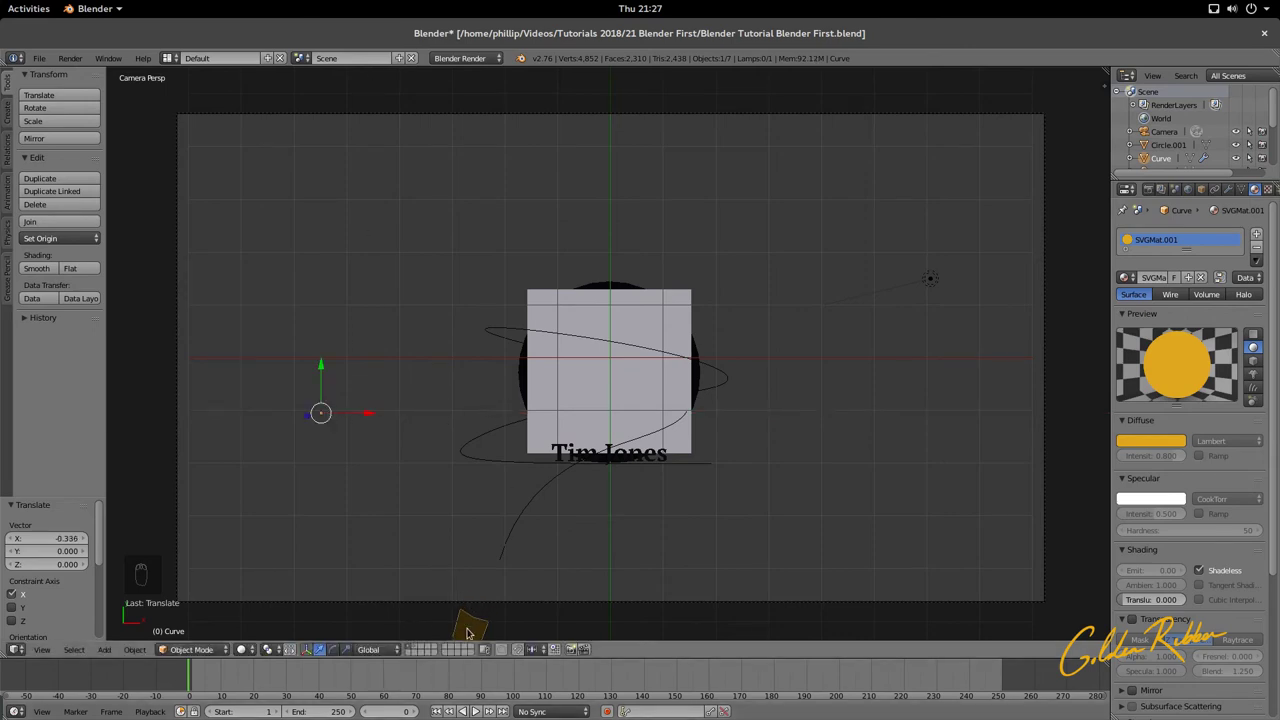
left_click(1201, 189)
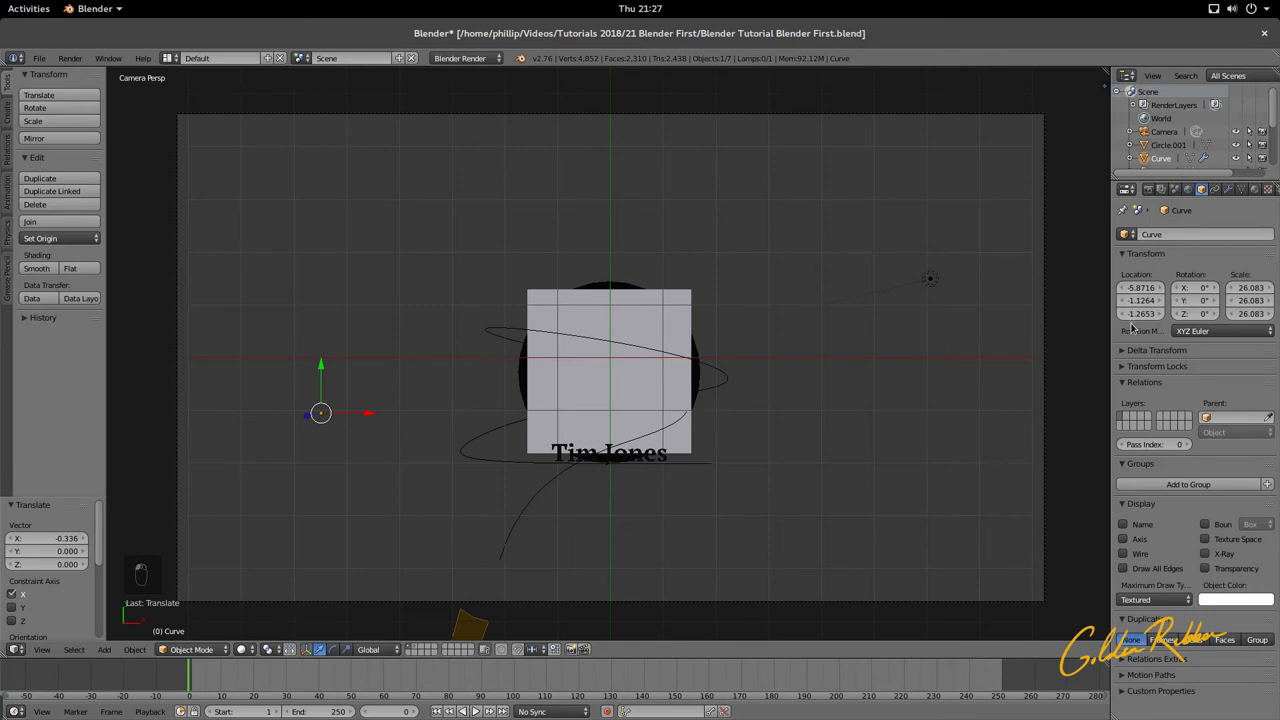
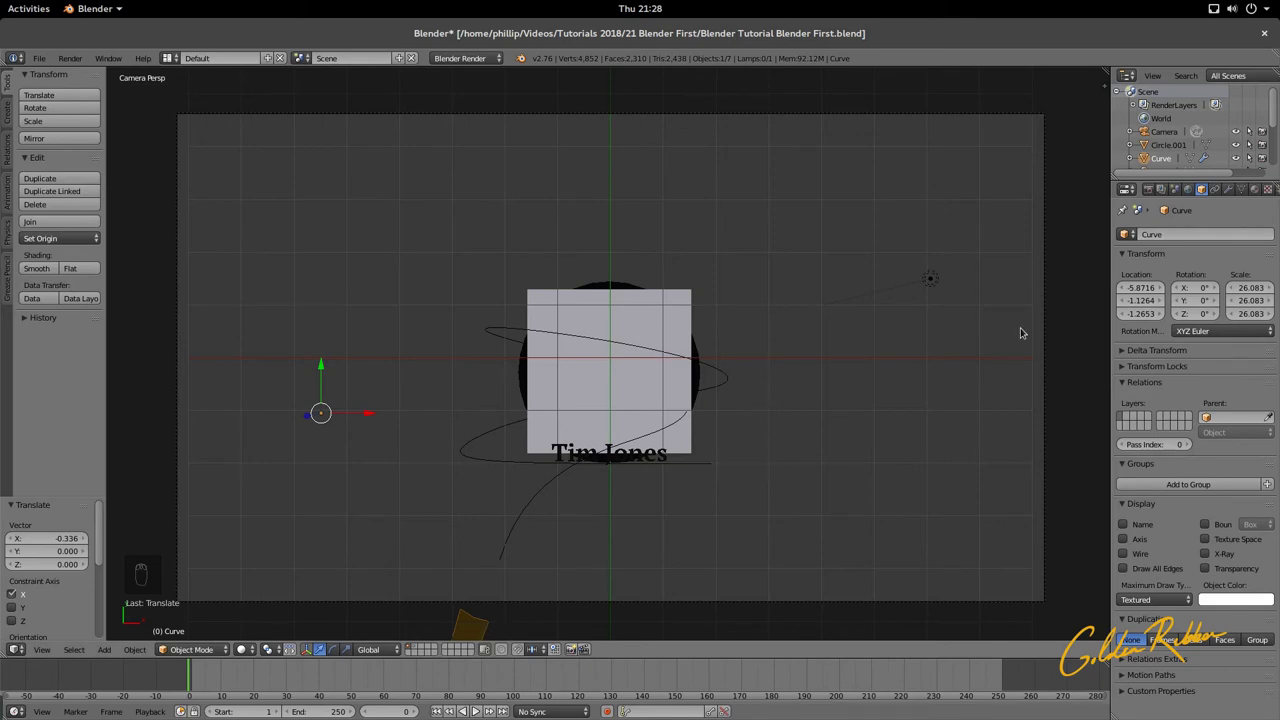
Step: Insert a single keyframe on the gold ribbon's X location at frame 0
right_click(1128, 314)
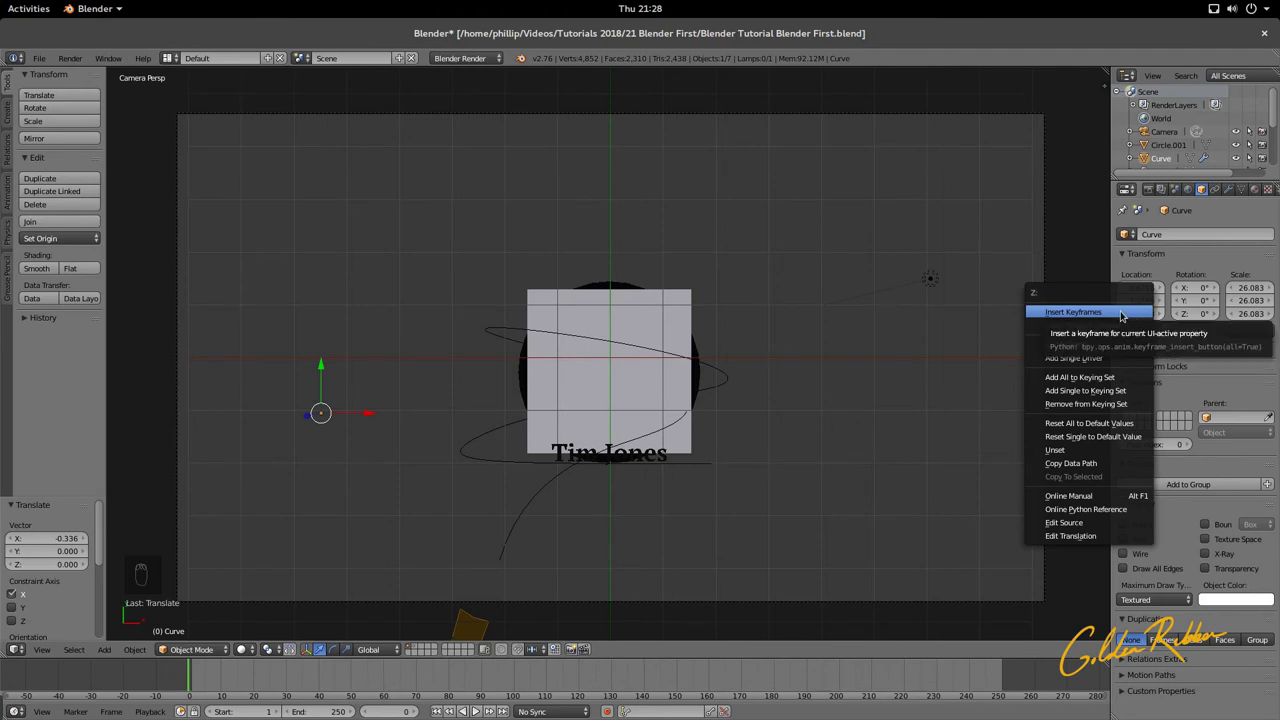
left_click(1122, 314)
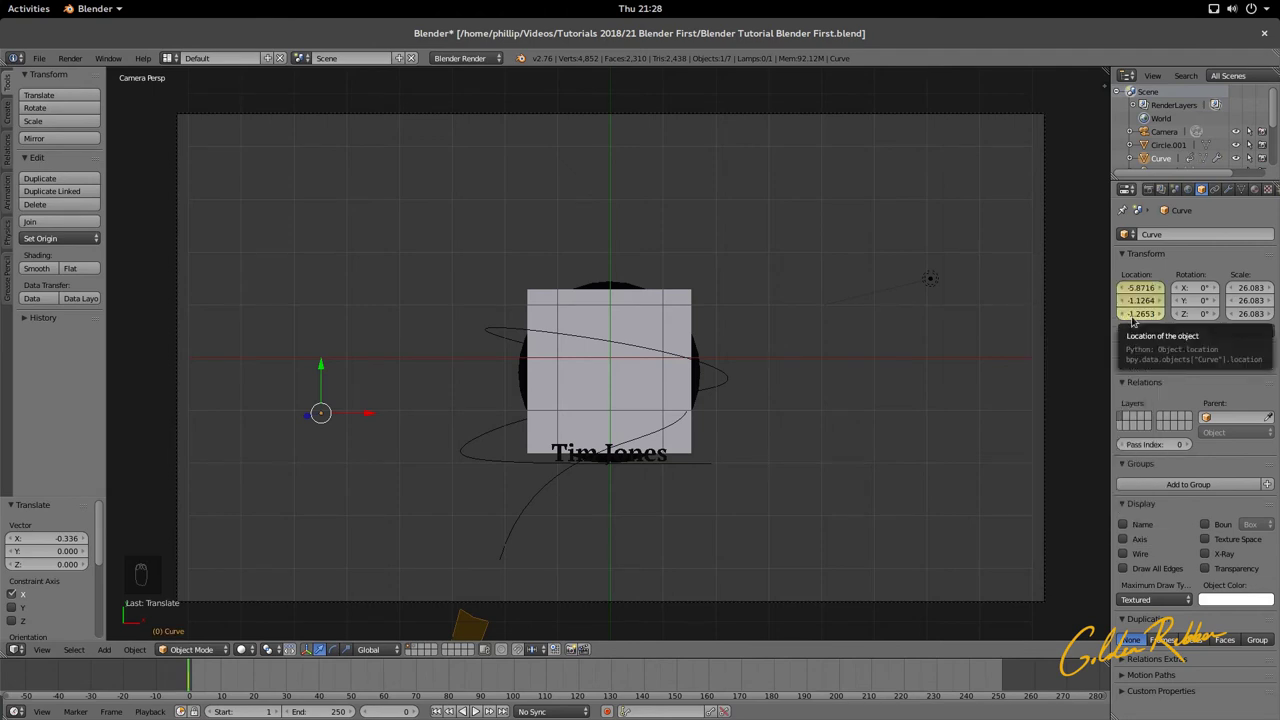
key("ctrl+z")
right_click(1136, 318)
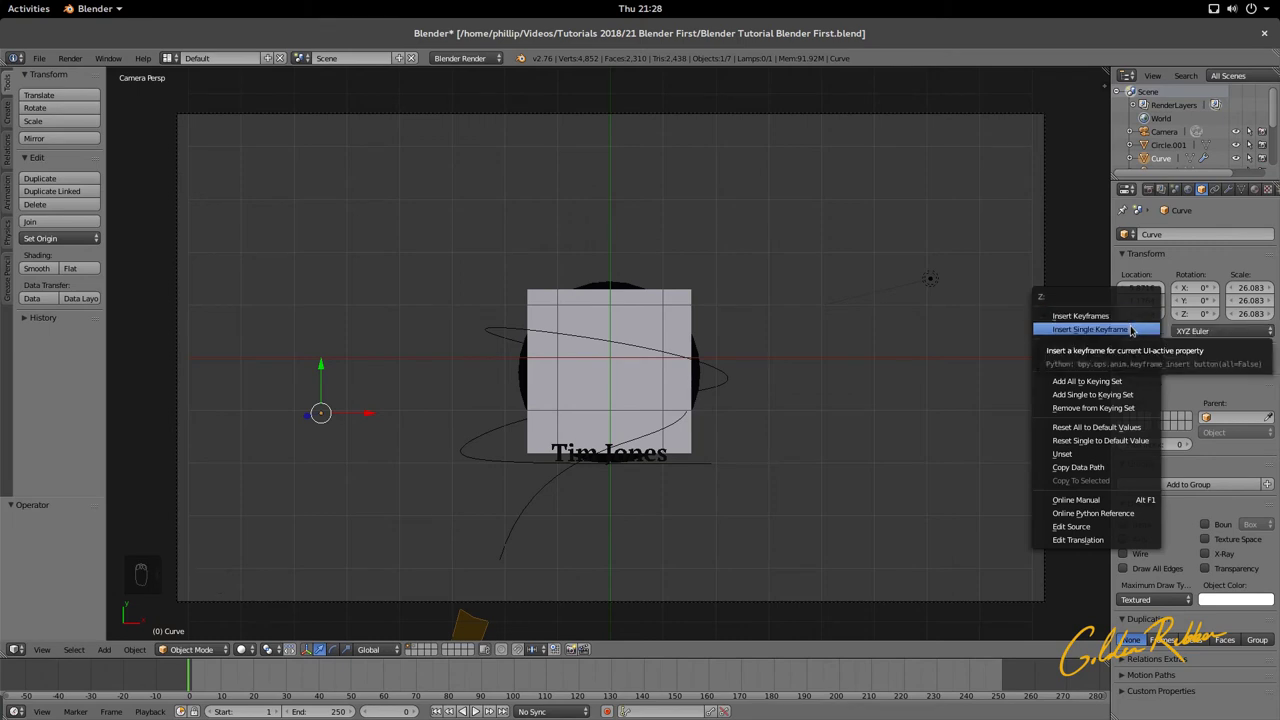
left_click(1126, 331)
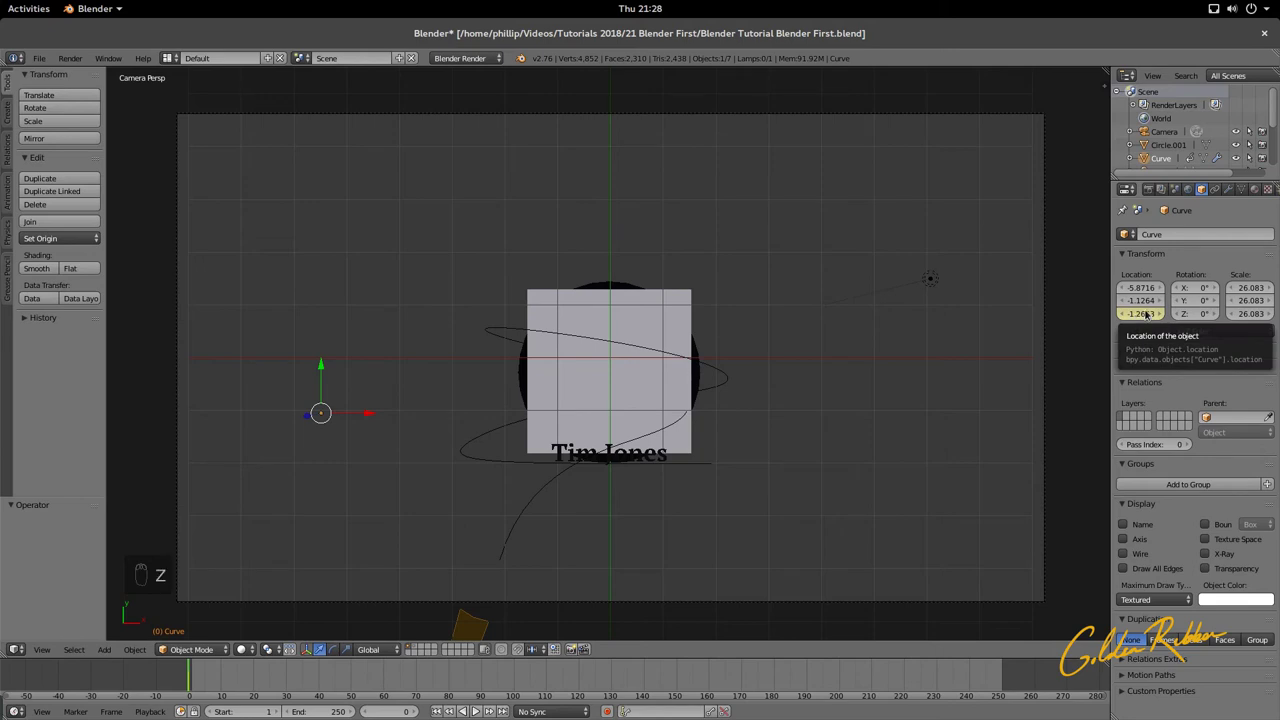
right_click(1146, 314)
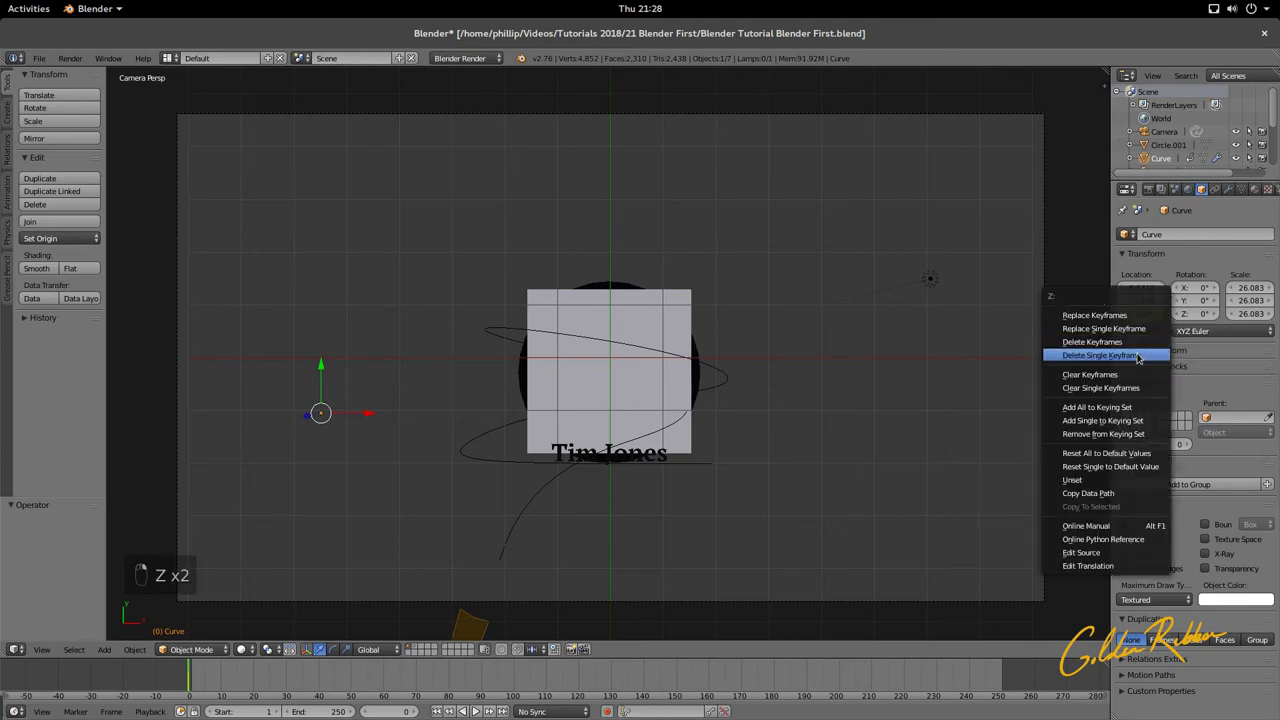
left_click(1140, 355)
right_click(1140, 300)
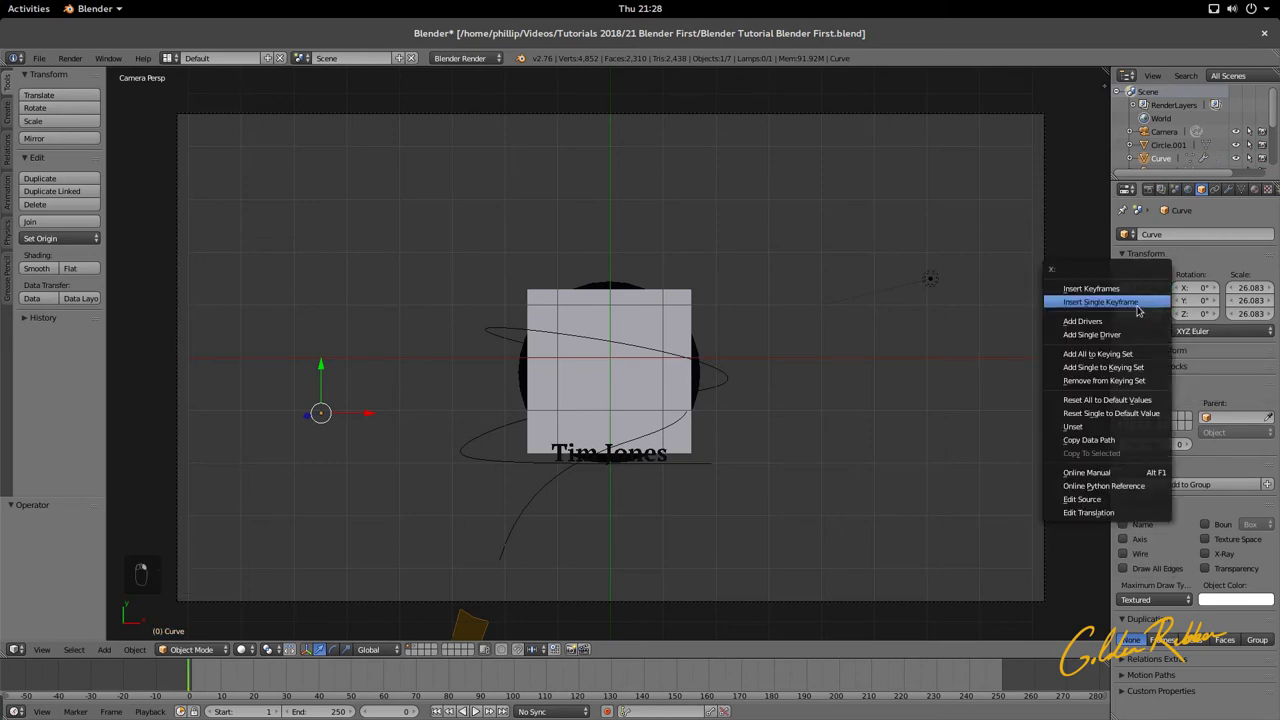
left_click(1137, 303)
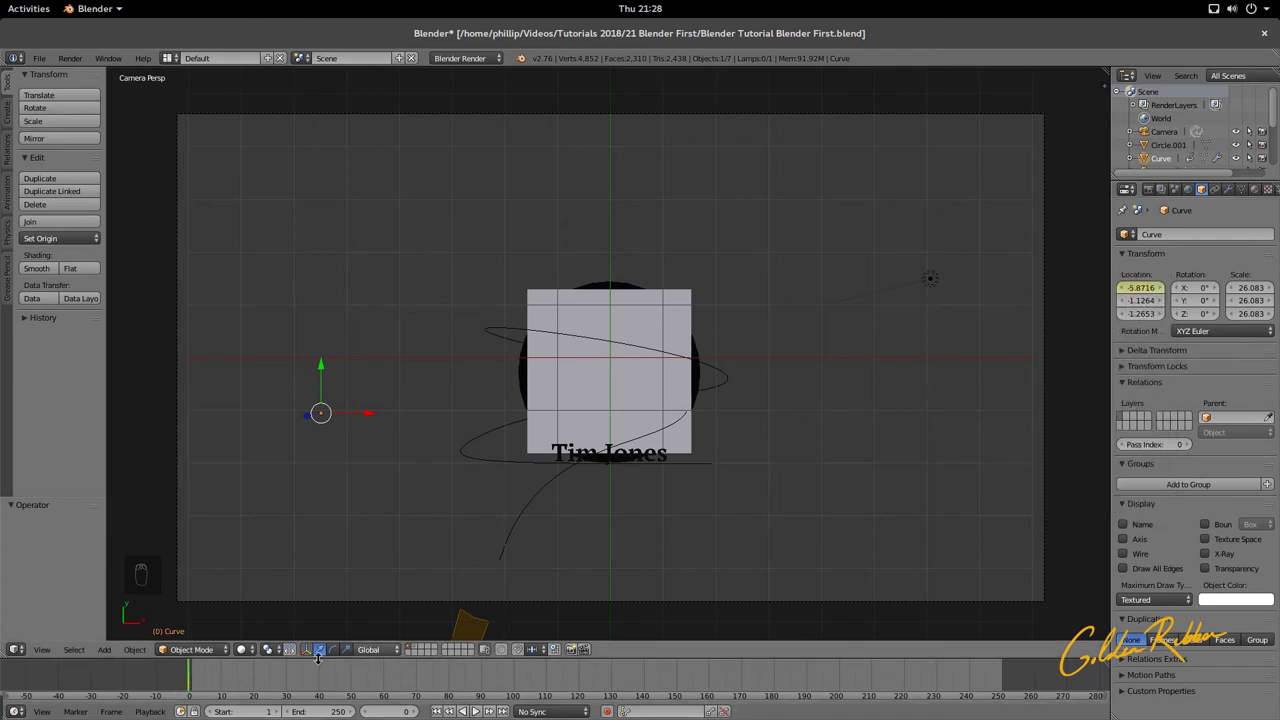
Step: At frame 25, raise the ribbon's X location to 6.6283 and keyframe it, then select NurbsPath.003
left_click(229, 681)
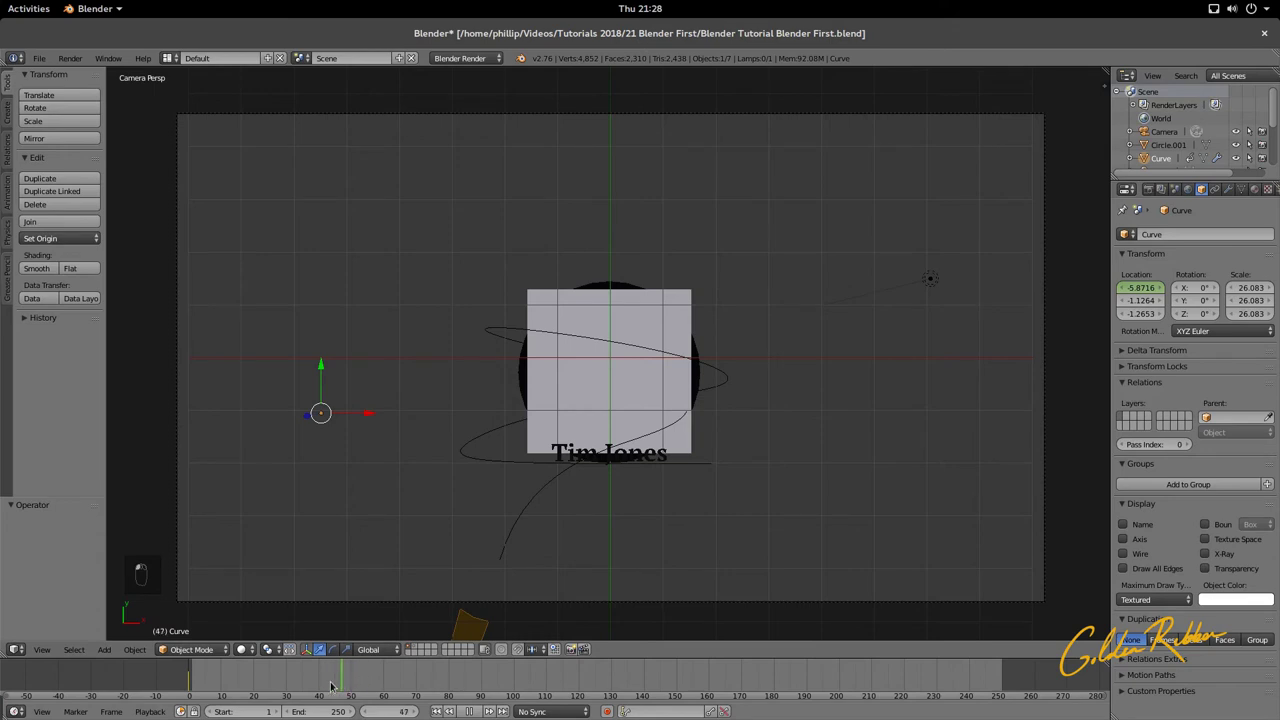
left_click_drag(240, 687, 240, 690)
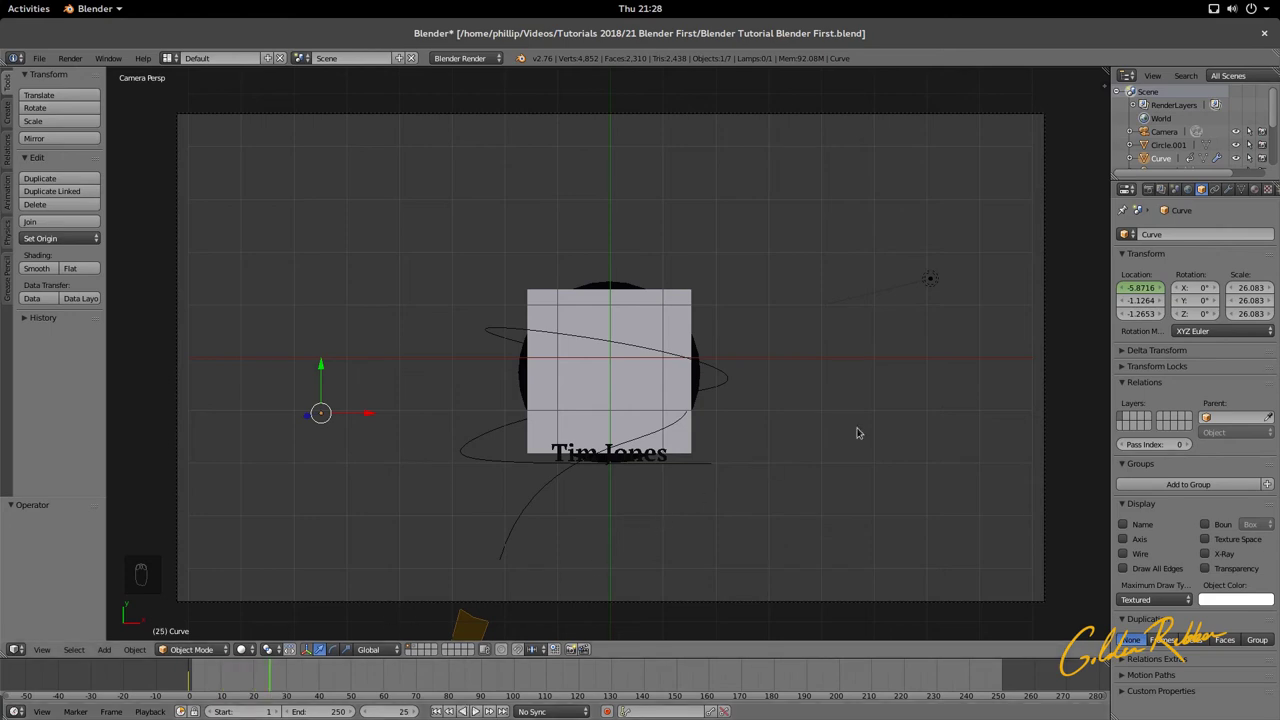
left_click_drag(1138, 288, 1270, 288)
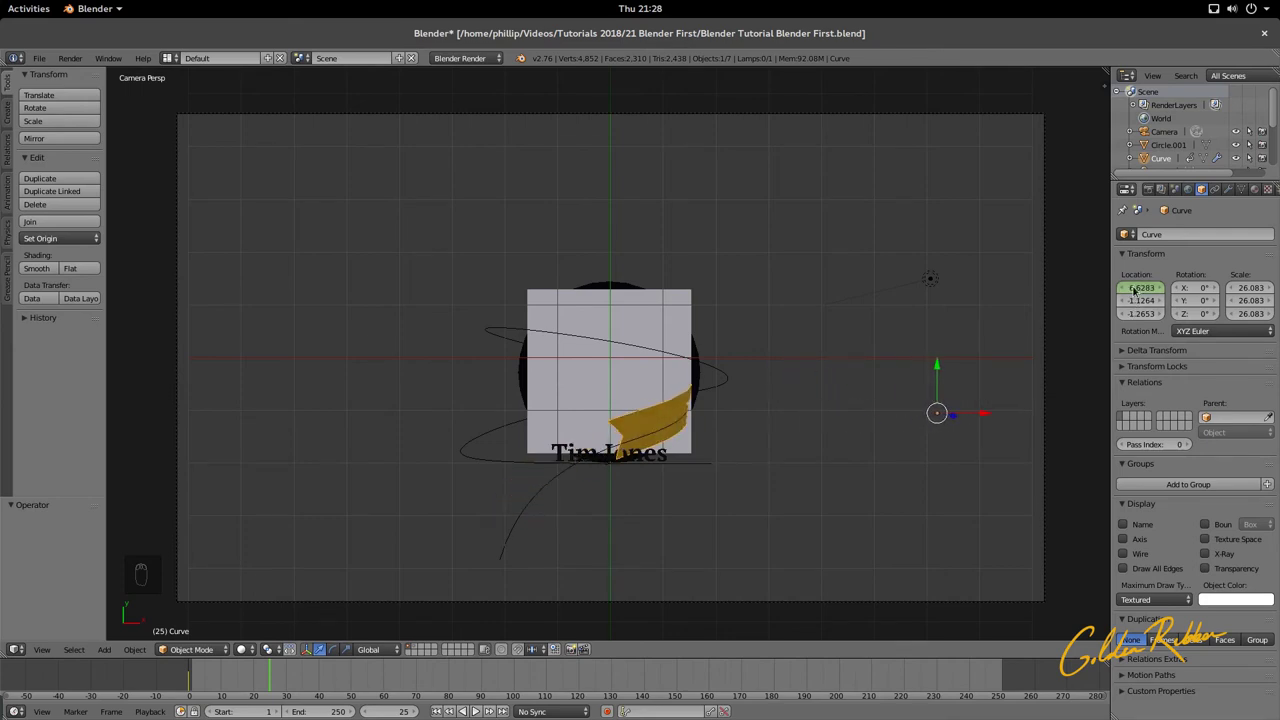
right_click(1140, 288)
left_click(1086, 287)
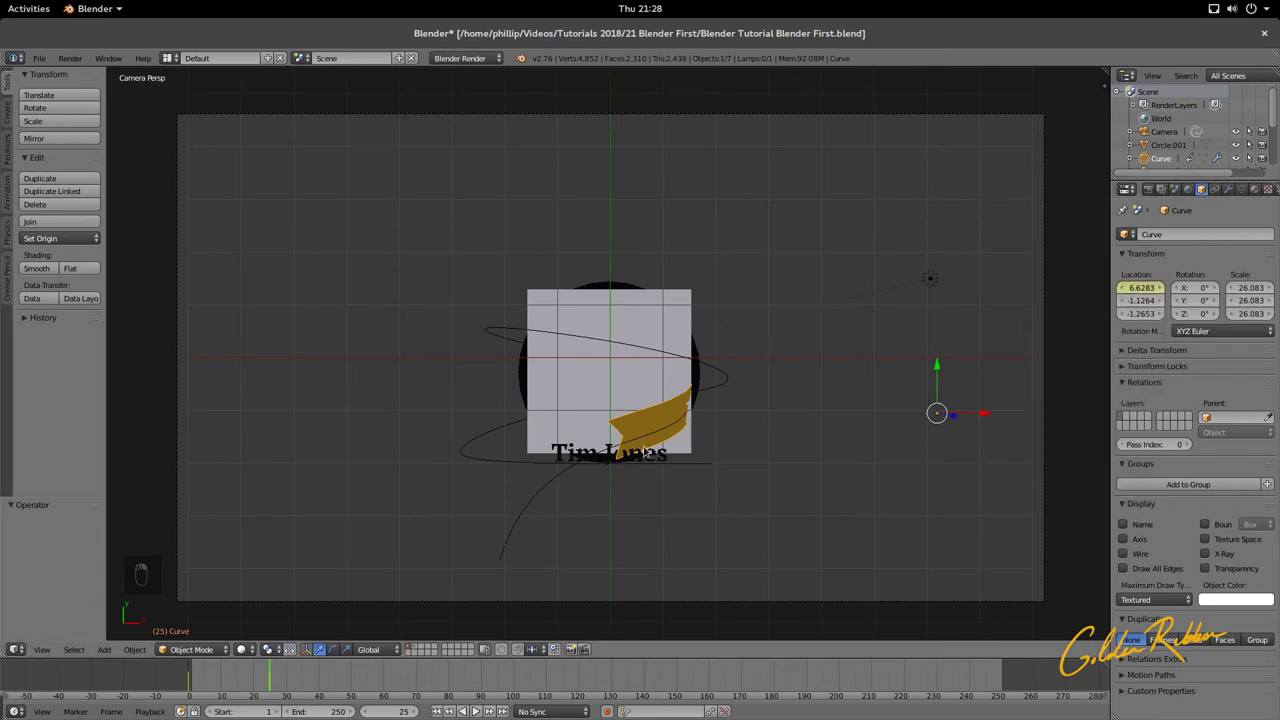
right_click(668, 461)
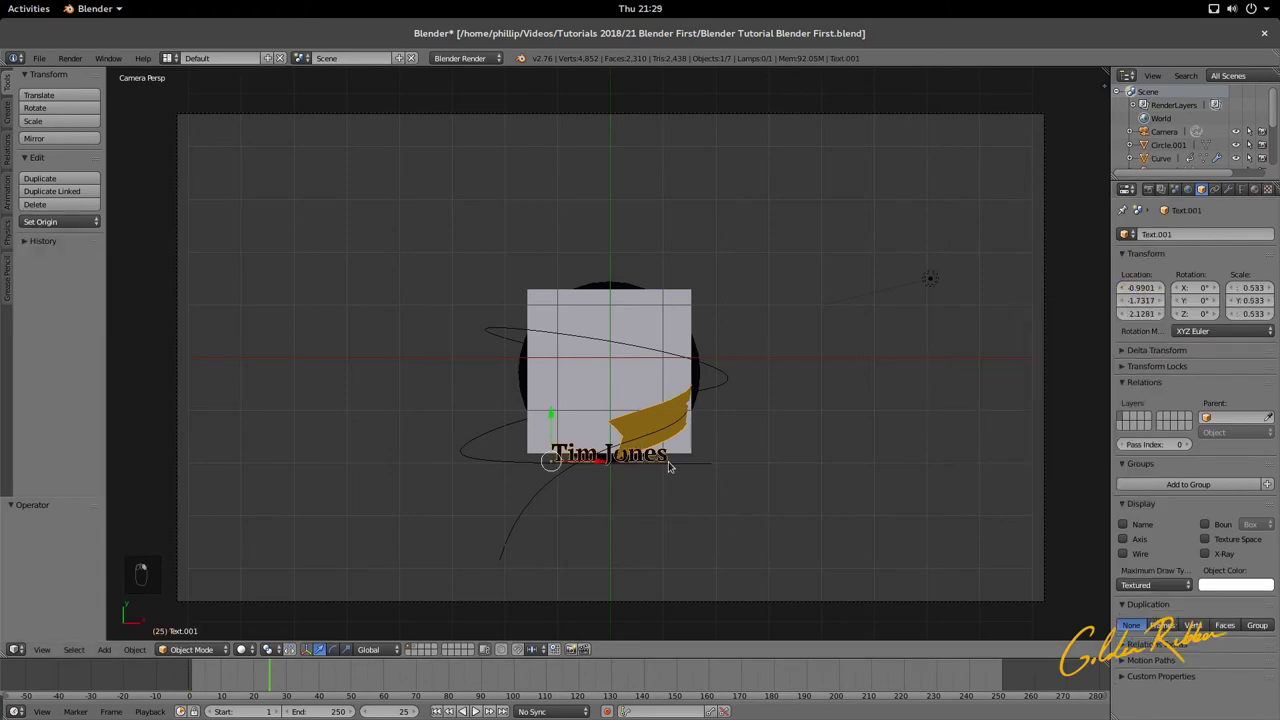
Step: Scale NurbsPath.003 to 1.115, nudge its X location to 0.049, then reselect the gold ribbon
key("s")
left_click(718, 487)
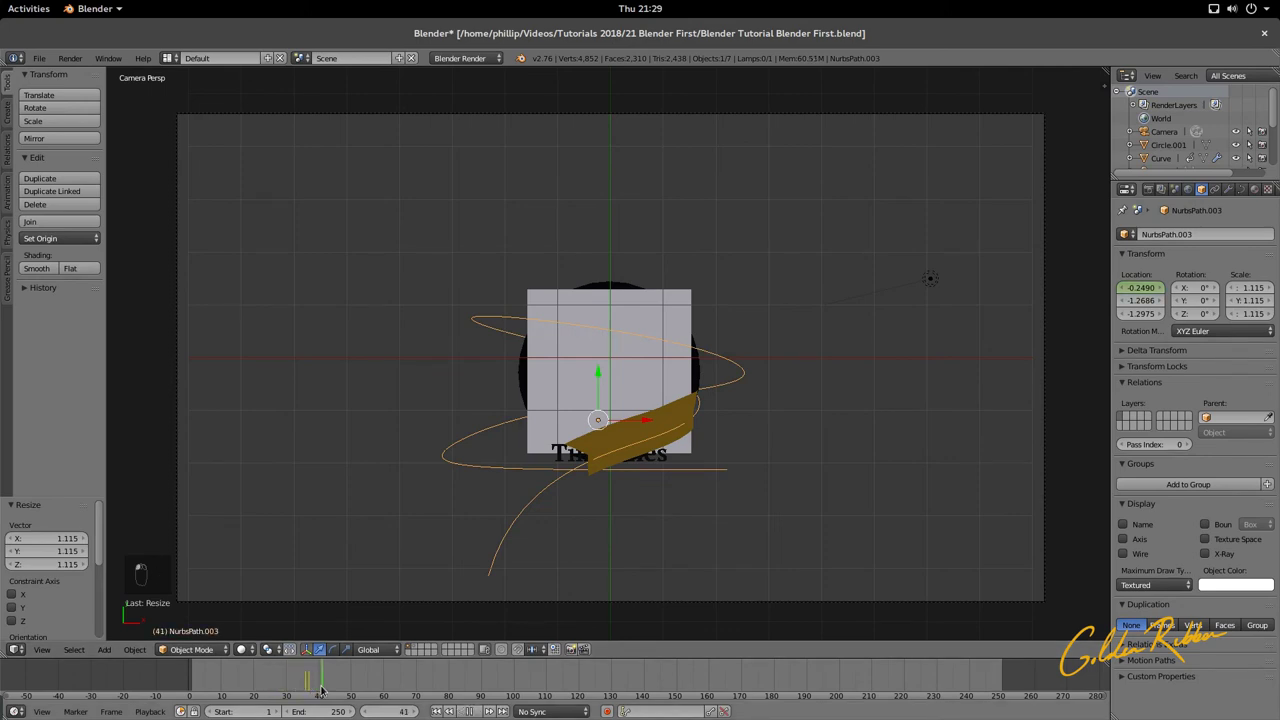
left_click(245, 690)
left_click_drag(245, 690, 314, 693)
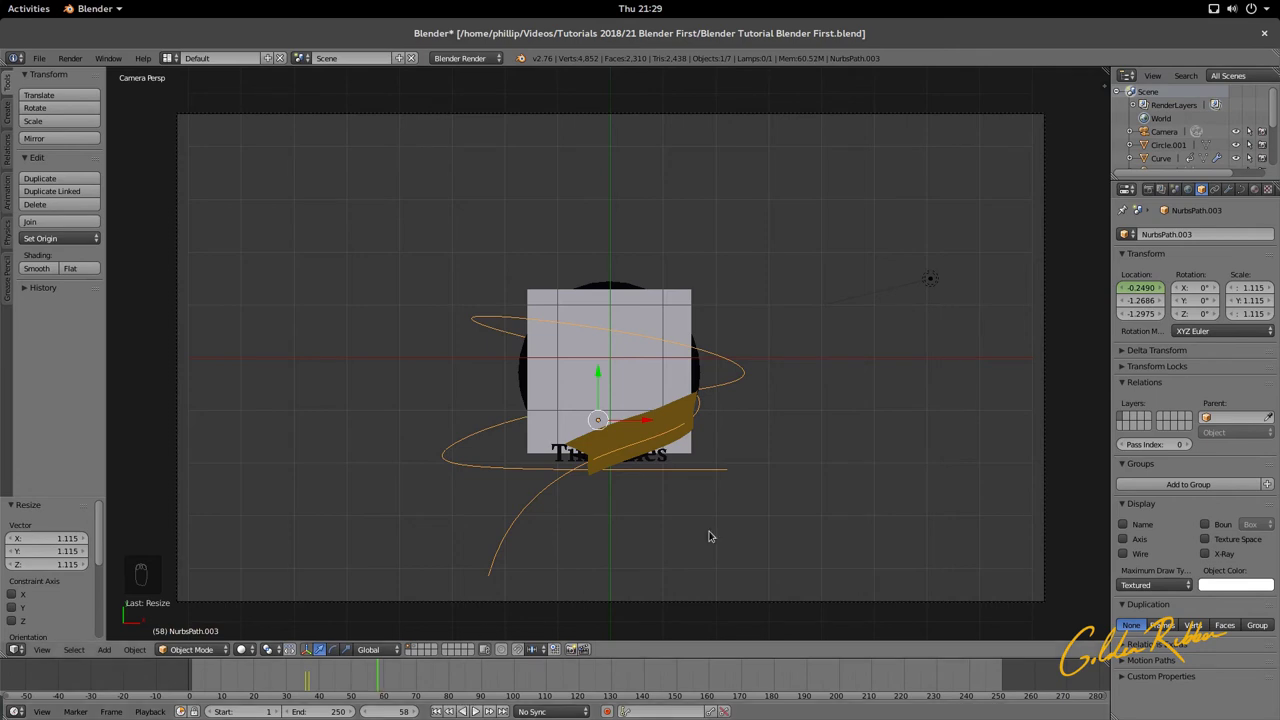
left_click_drag(1130, 290, 1160, 290)
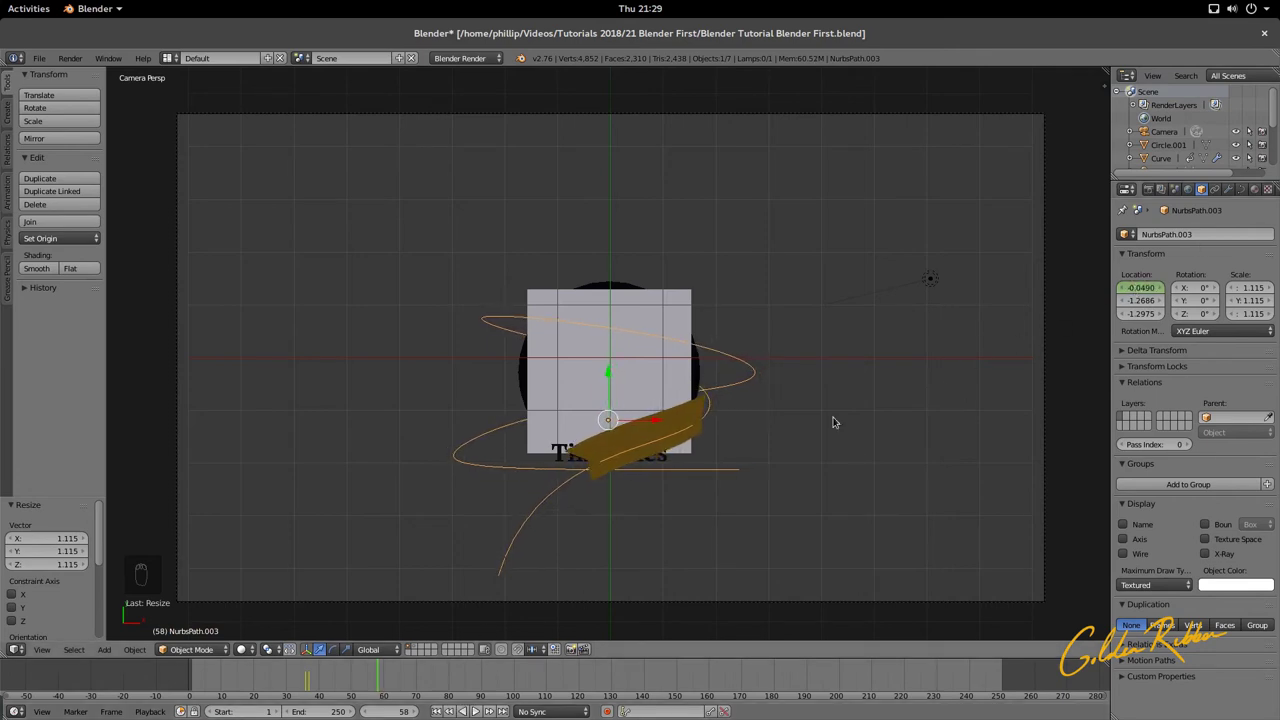
right_click(585, 454)
left_click(365, 676)
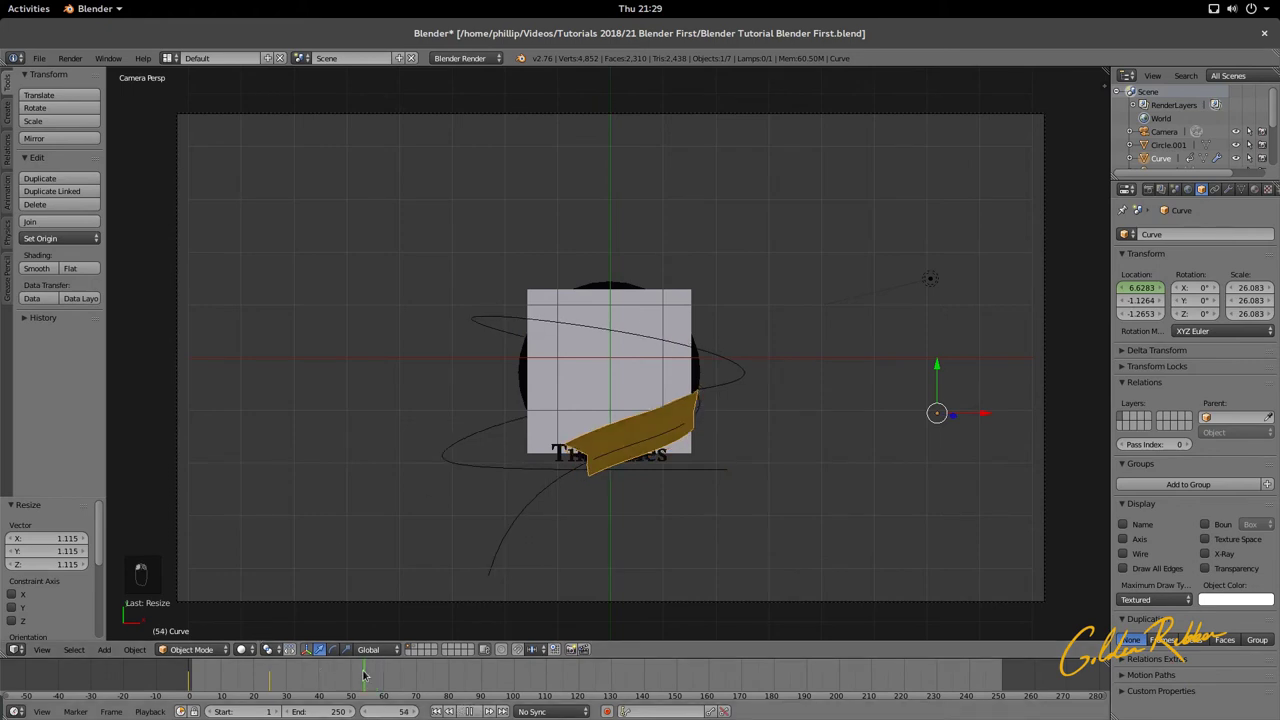
Step: Move the ribbon right to X 13.806 and keyframe it at frame 40
left_click_drag(285, 684, 284, 690)
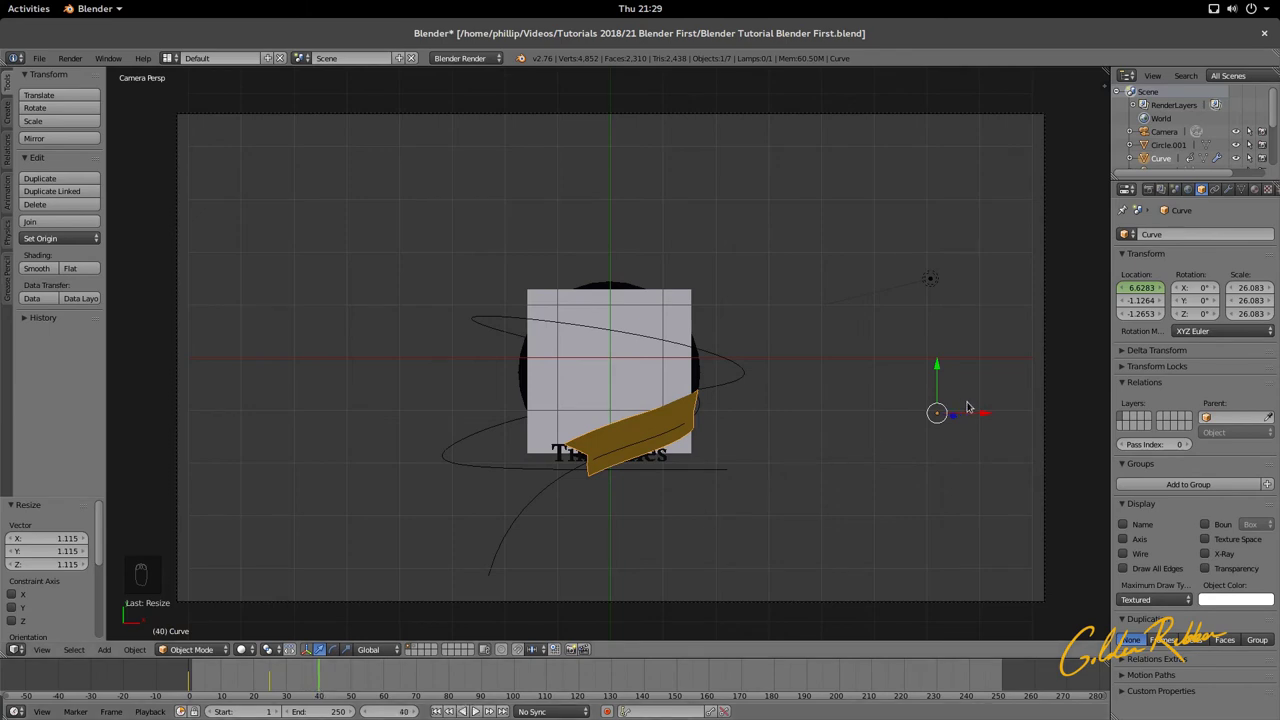
left_click_drag(981, 416, 338, 381)
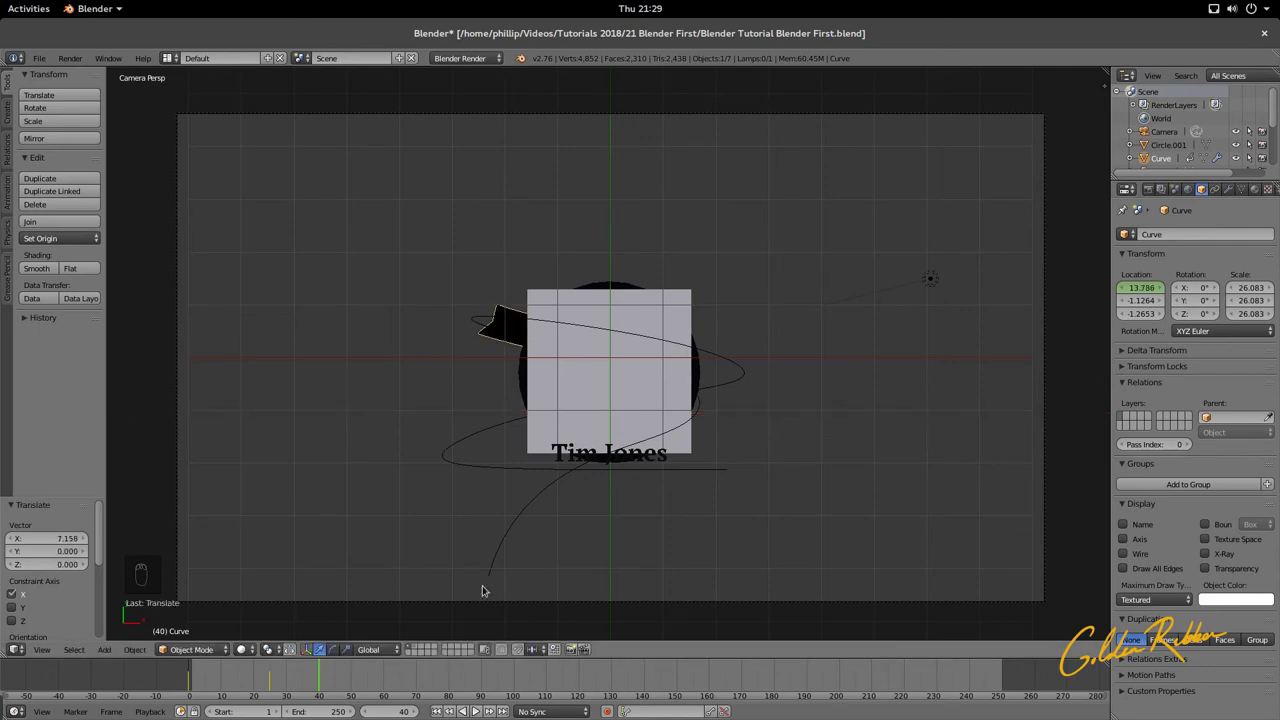
left_click_drag(1143, 289, 1133, 288)
right_click(1127, 289)
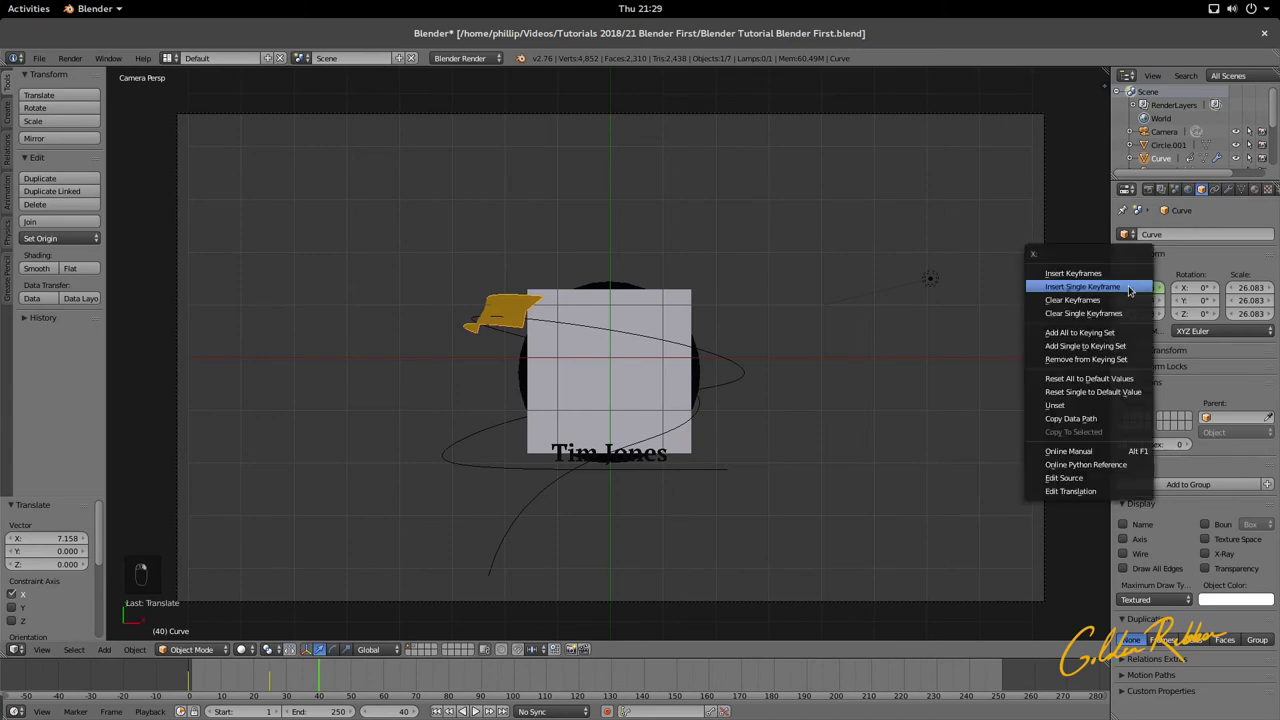
left_click(1120, 286)
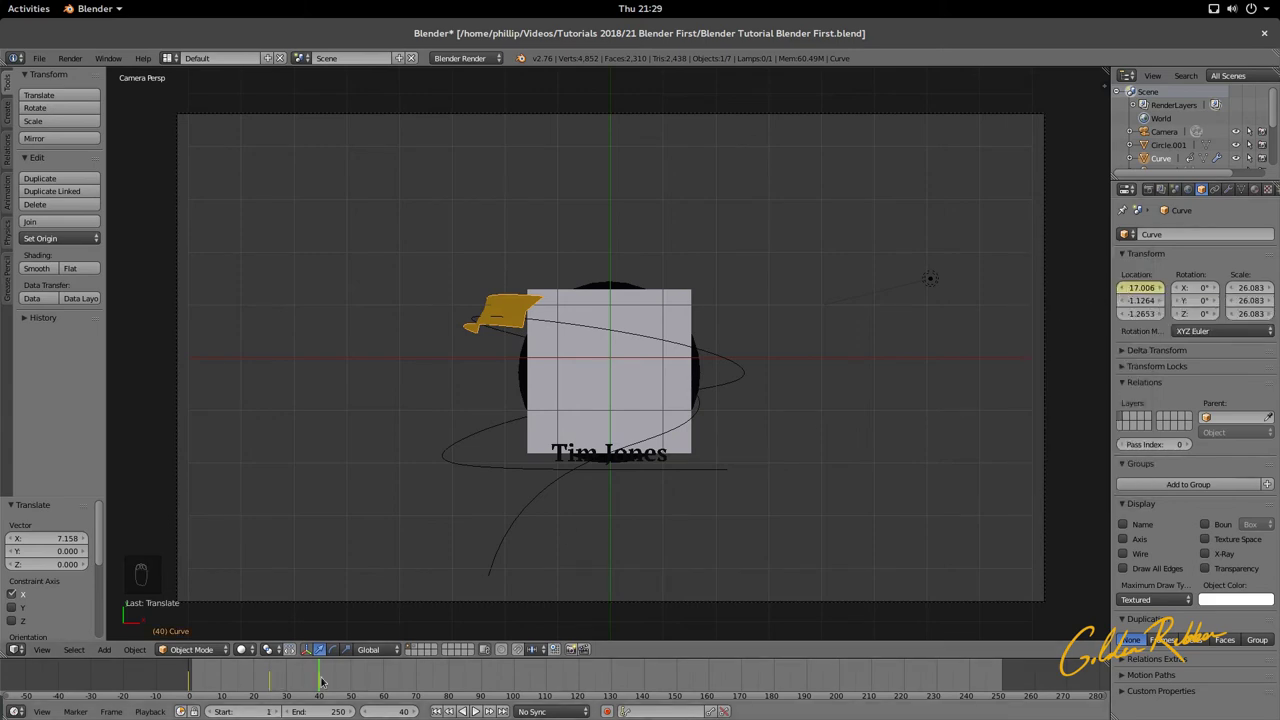
Step: Play the animation from the start to review the ribbon's slide
left_click_drag(321, 681, 165, 671)
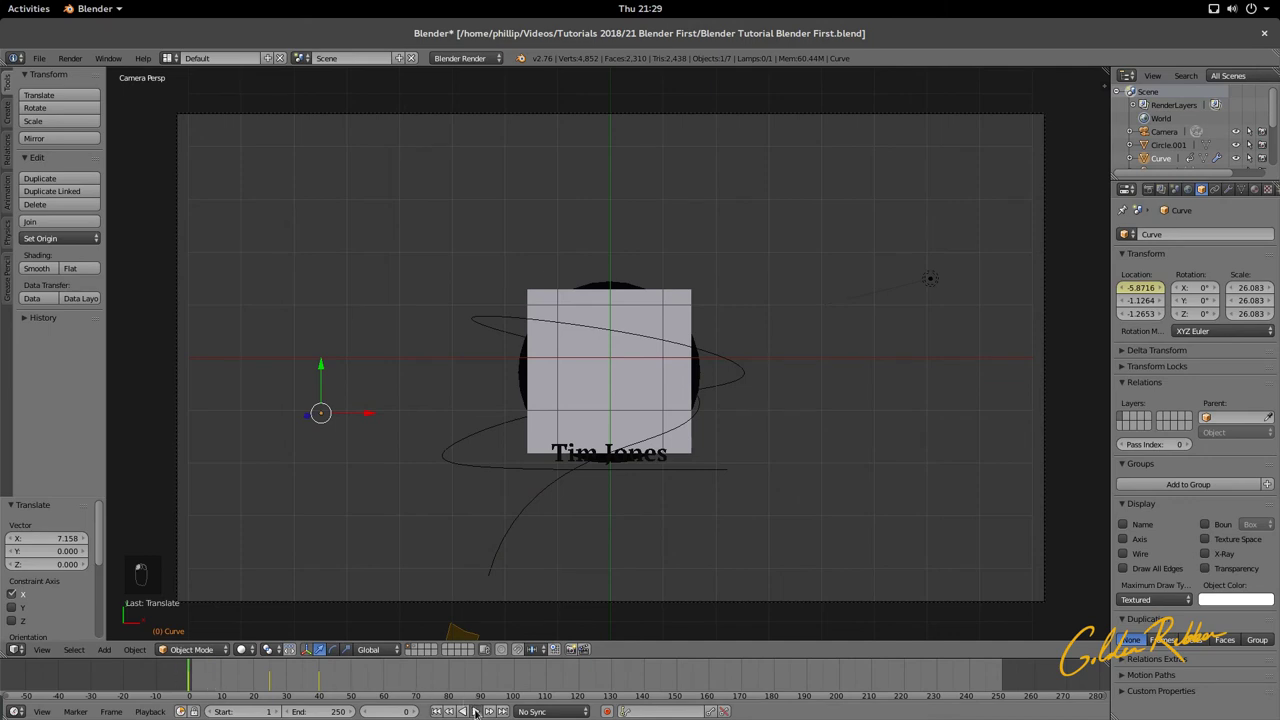
left_click(476, 711)
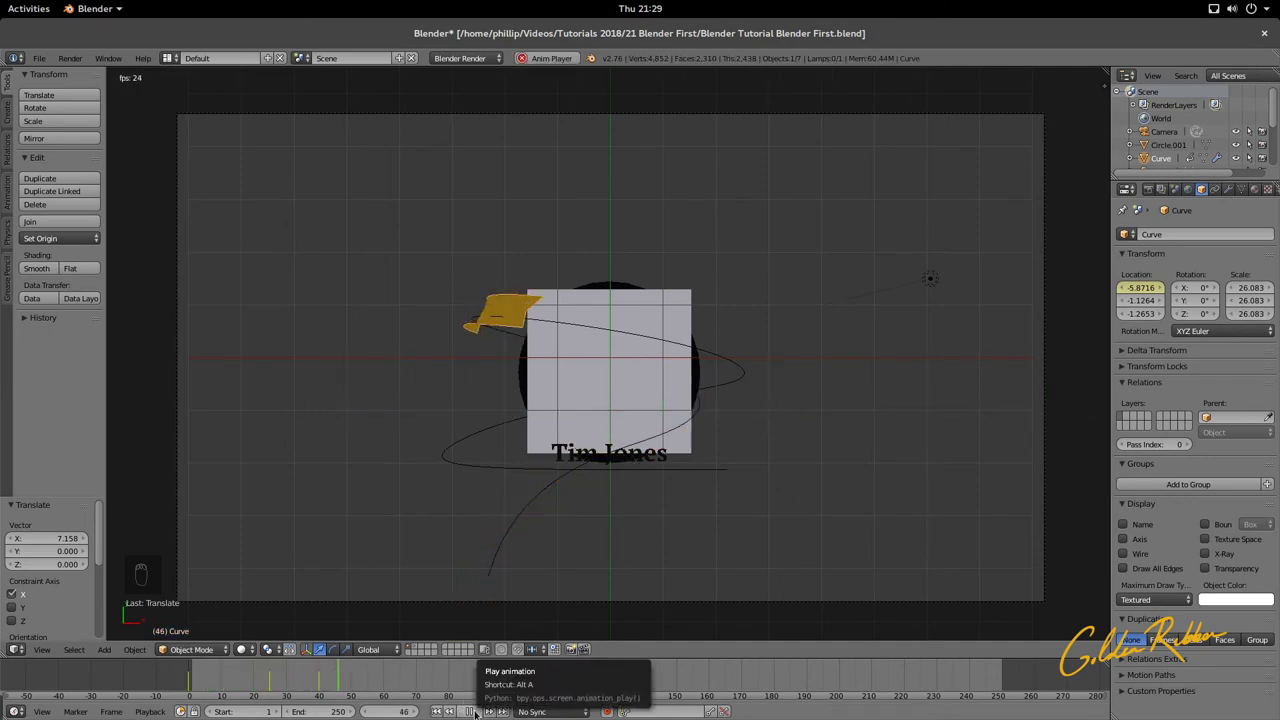
left_click(476, 711)
left_click_drag(383, 676, 193, 678)
key("alt+a")
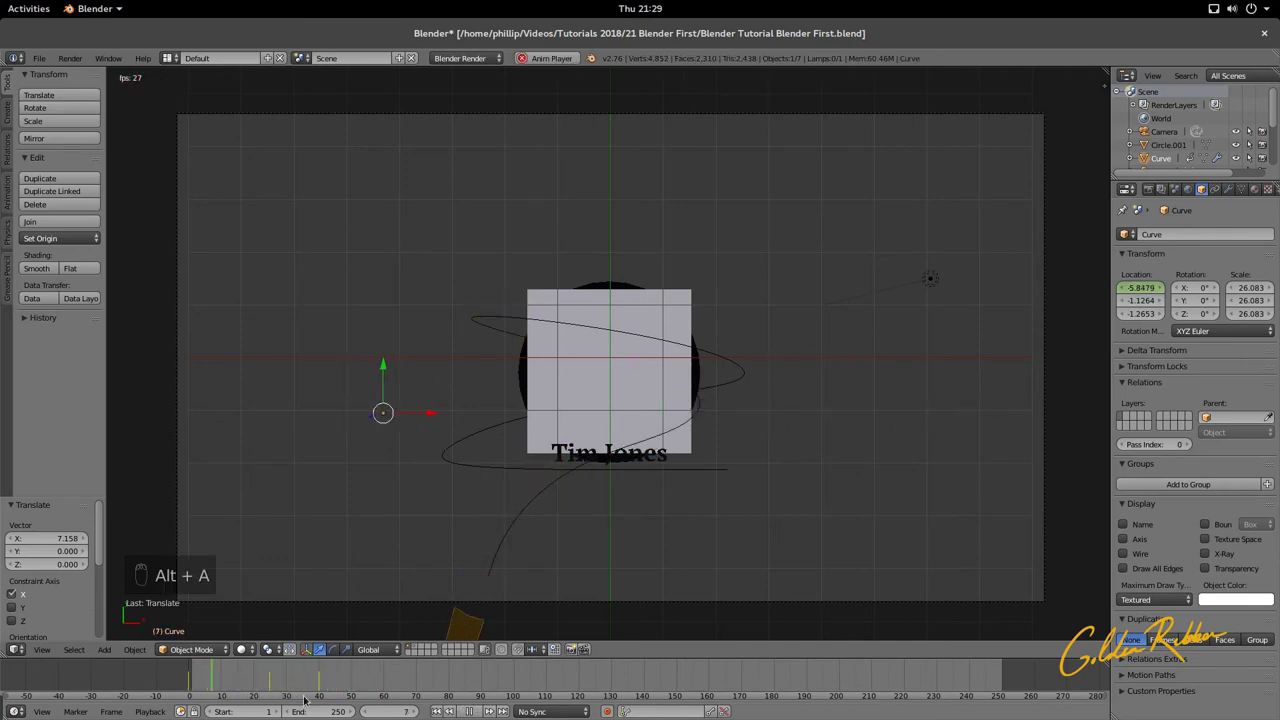
key("alt+a")
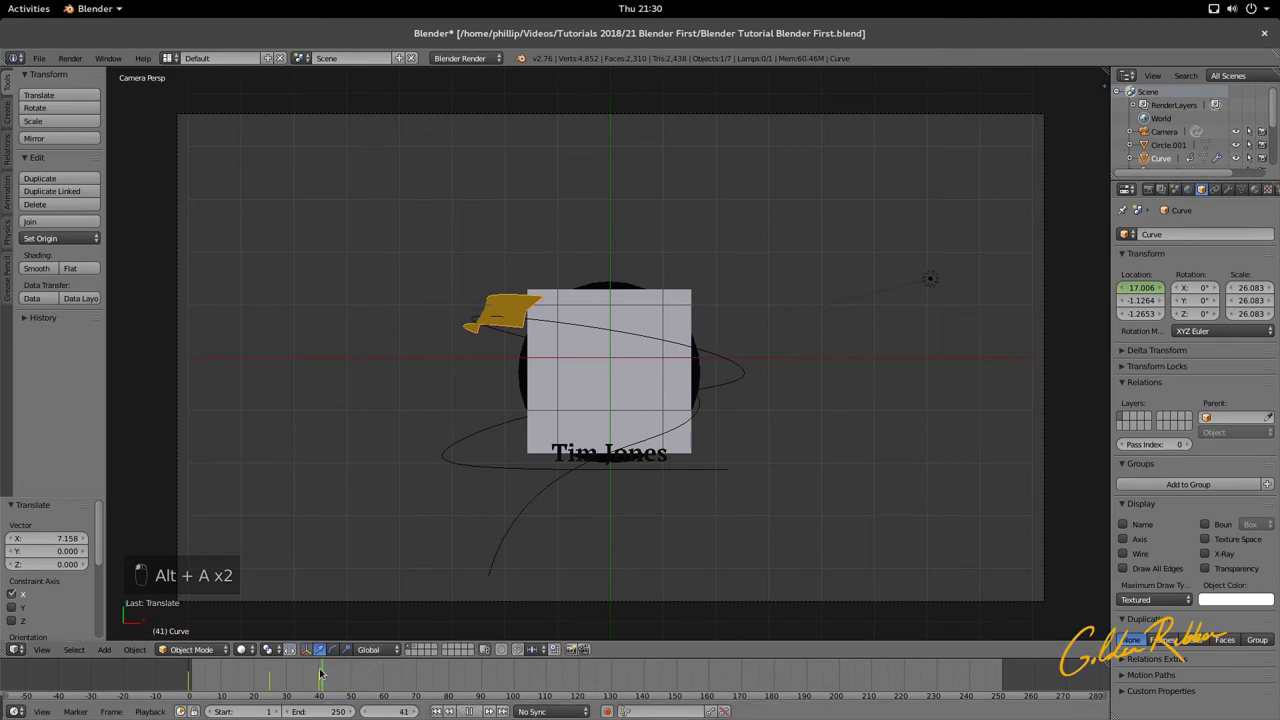
Step: Push the ribbon further right, keyframe its X location at frame 60, and replay
left_click_drag(320, 676, 359, 687)
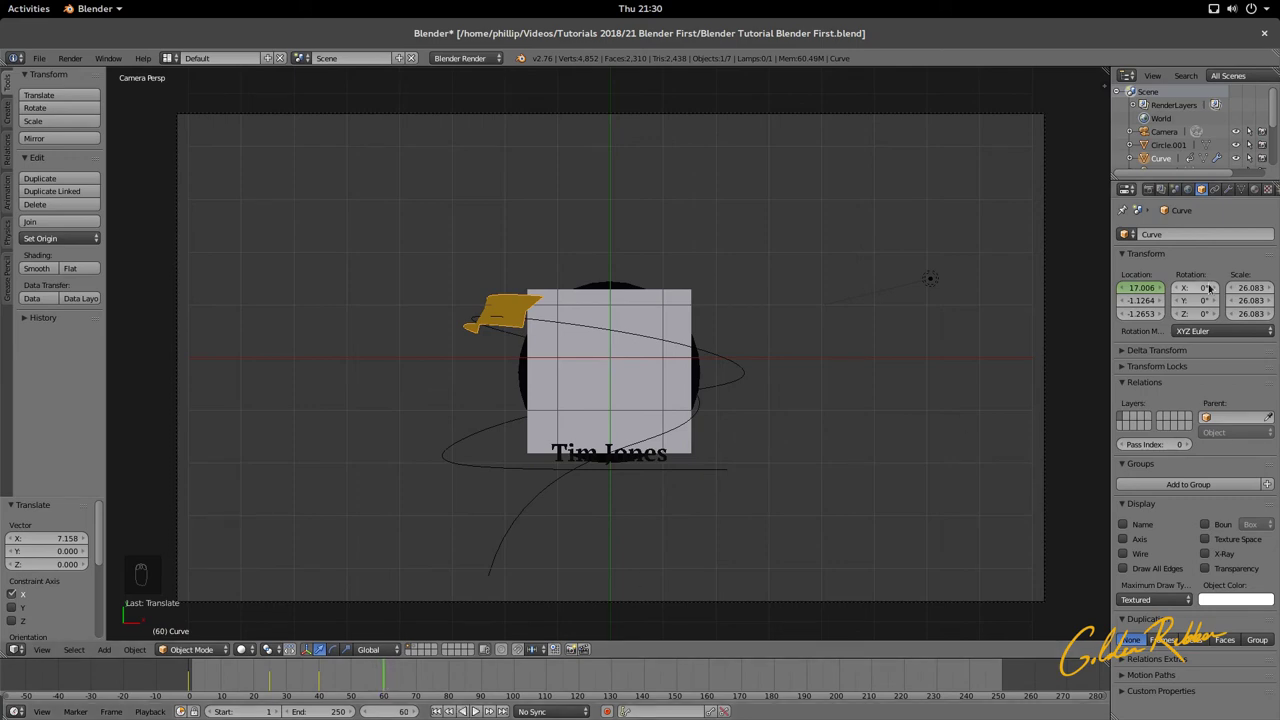
left_click_drag(1140, 289, 1240, 289)
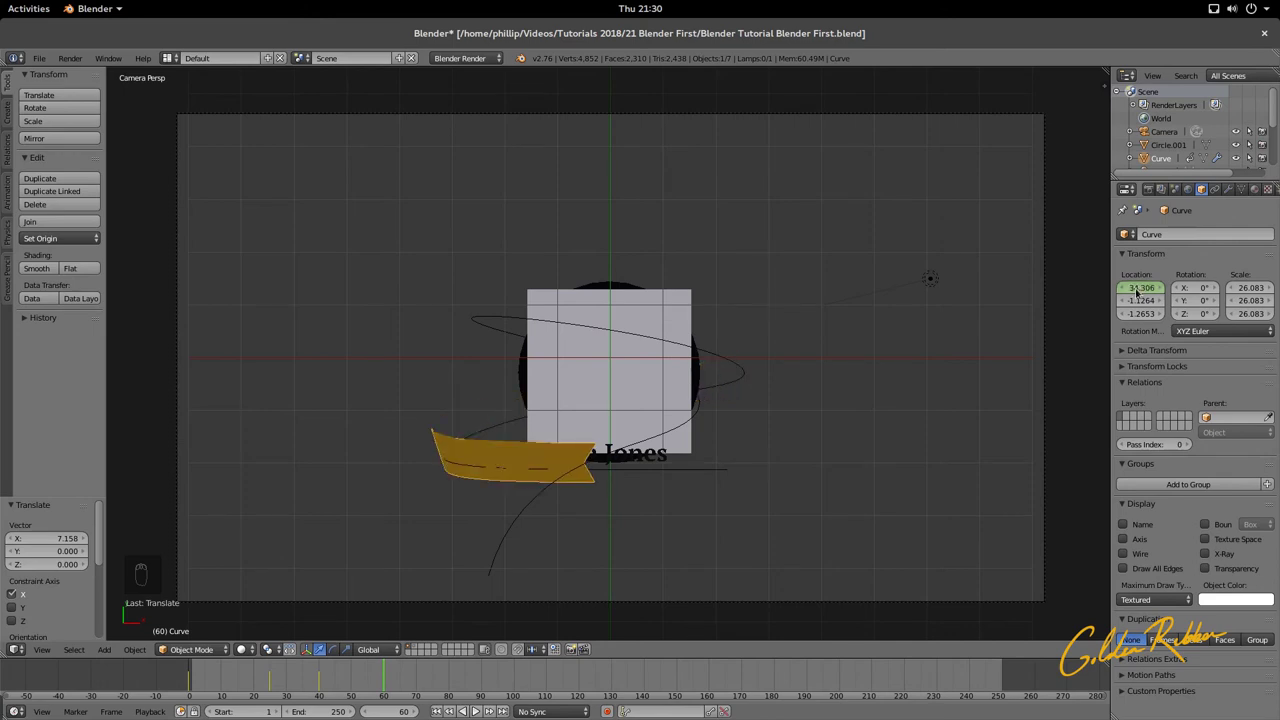
right_click(1136, 291)
left_click(1136, 291)
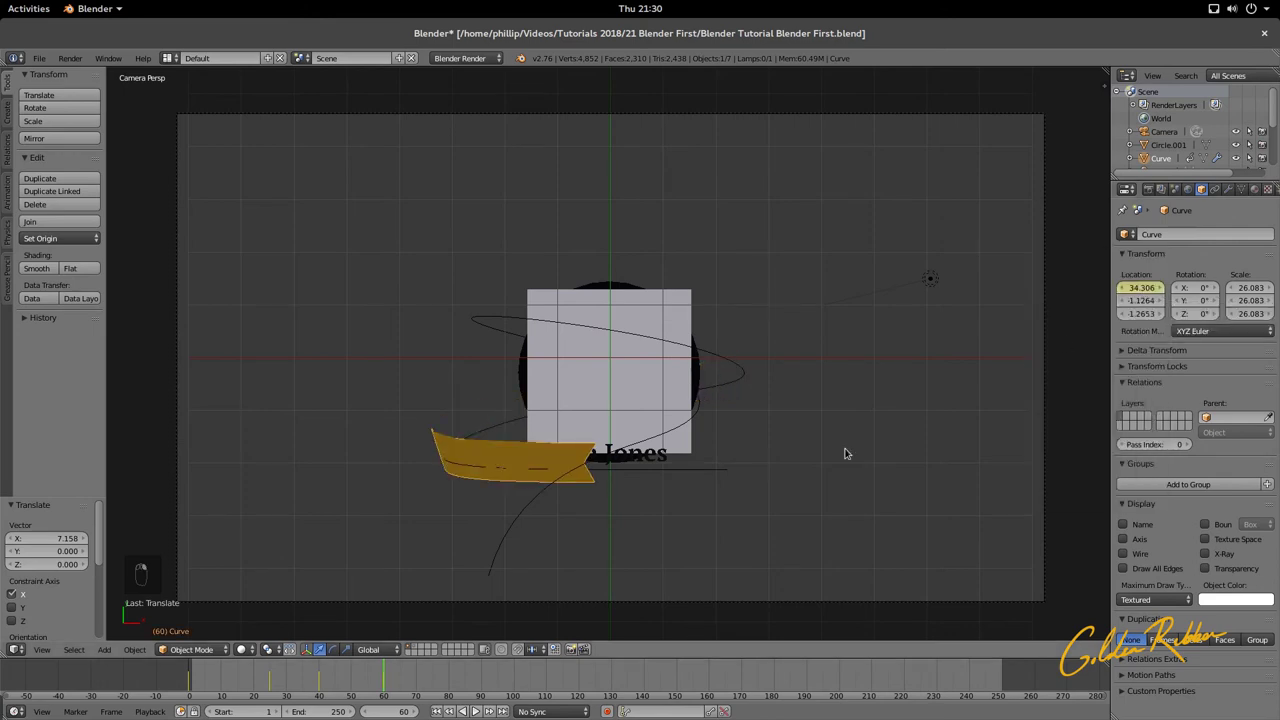
key("alt+a")
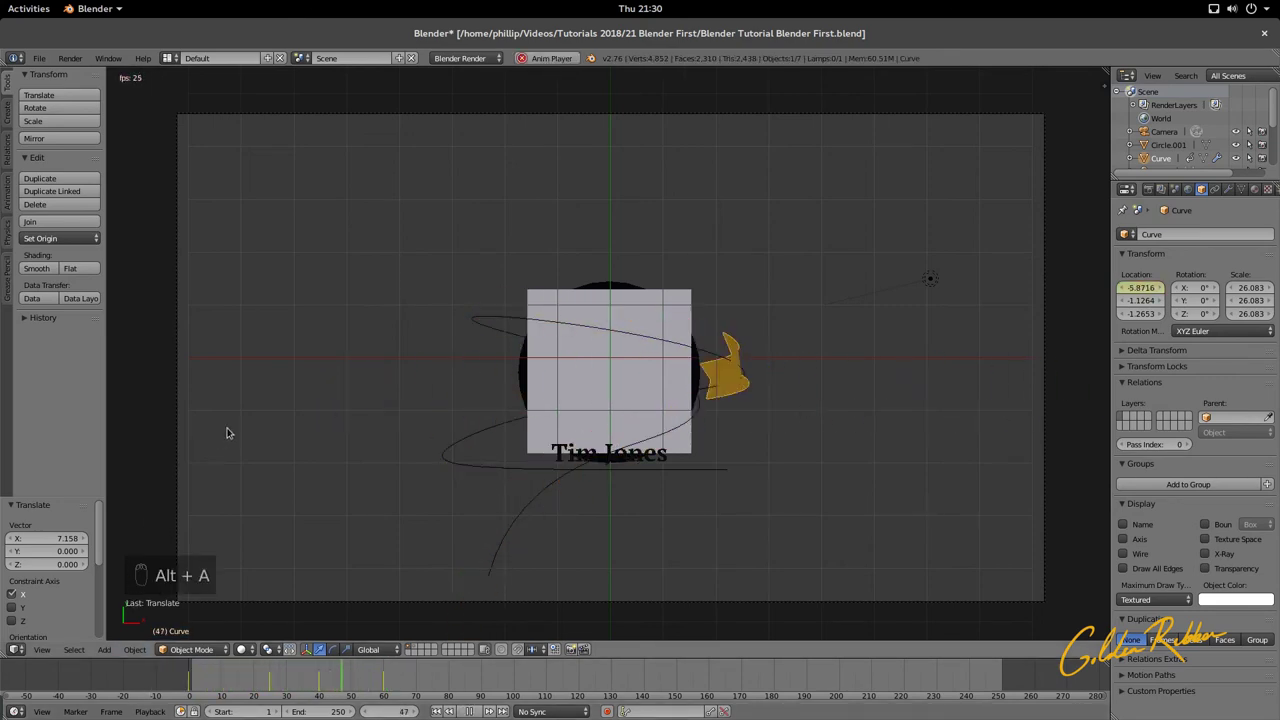
key("alt+a")
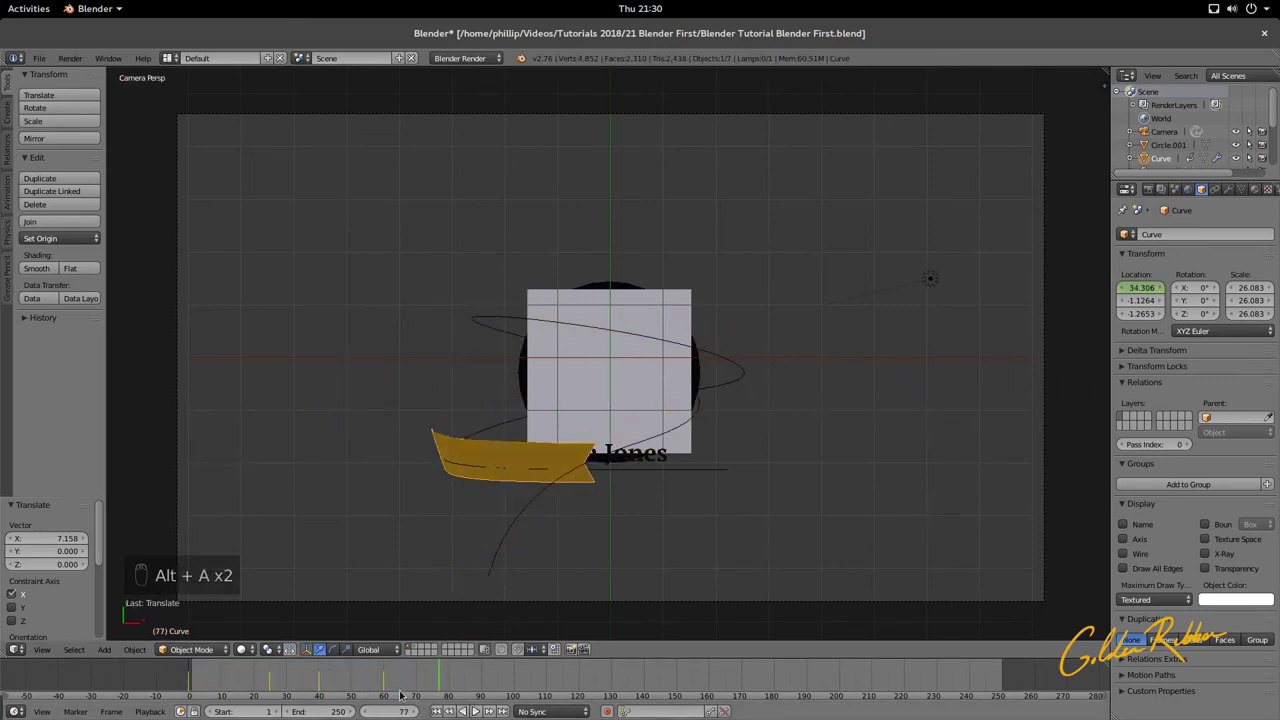
Step: Keyframe the ribbon's final X location of 36.126 at frame 70, beneath the card
left_click_drag(388, 684, 405, 684)
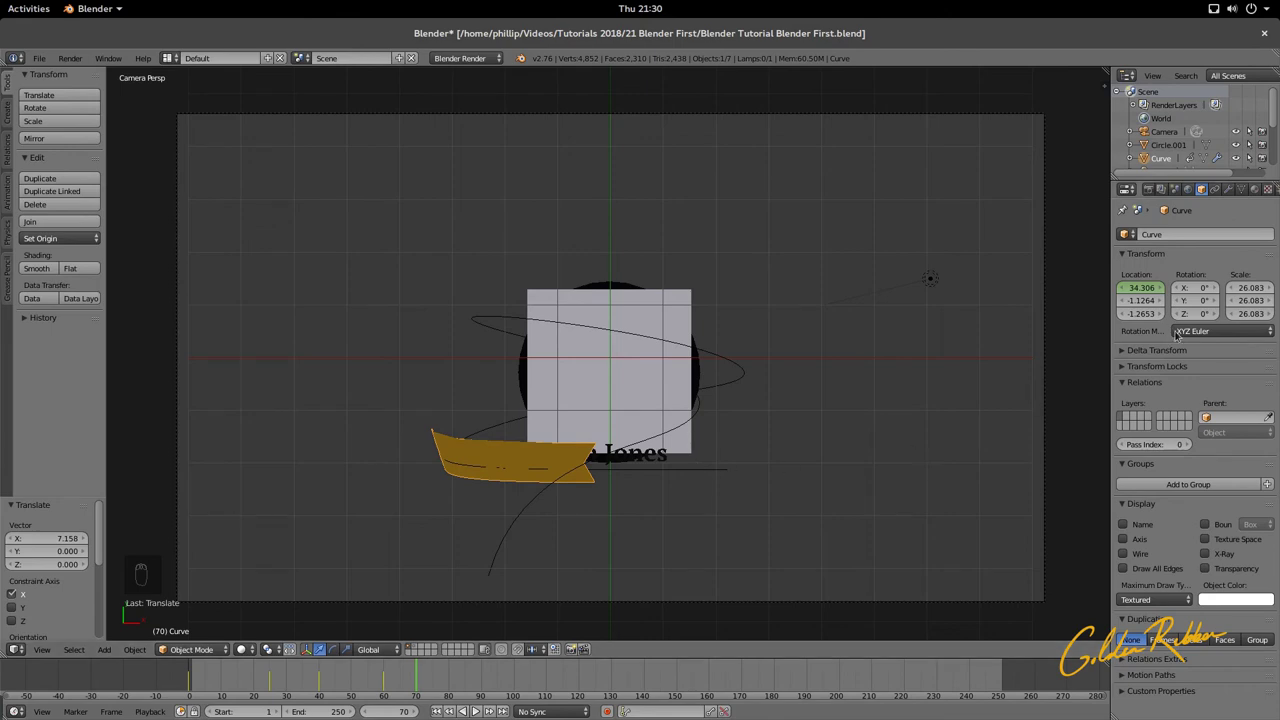
left_click_drag(1140, 287, 1185, 287)
right_click(1128, 298)
left_click(1127, 302)
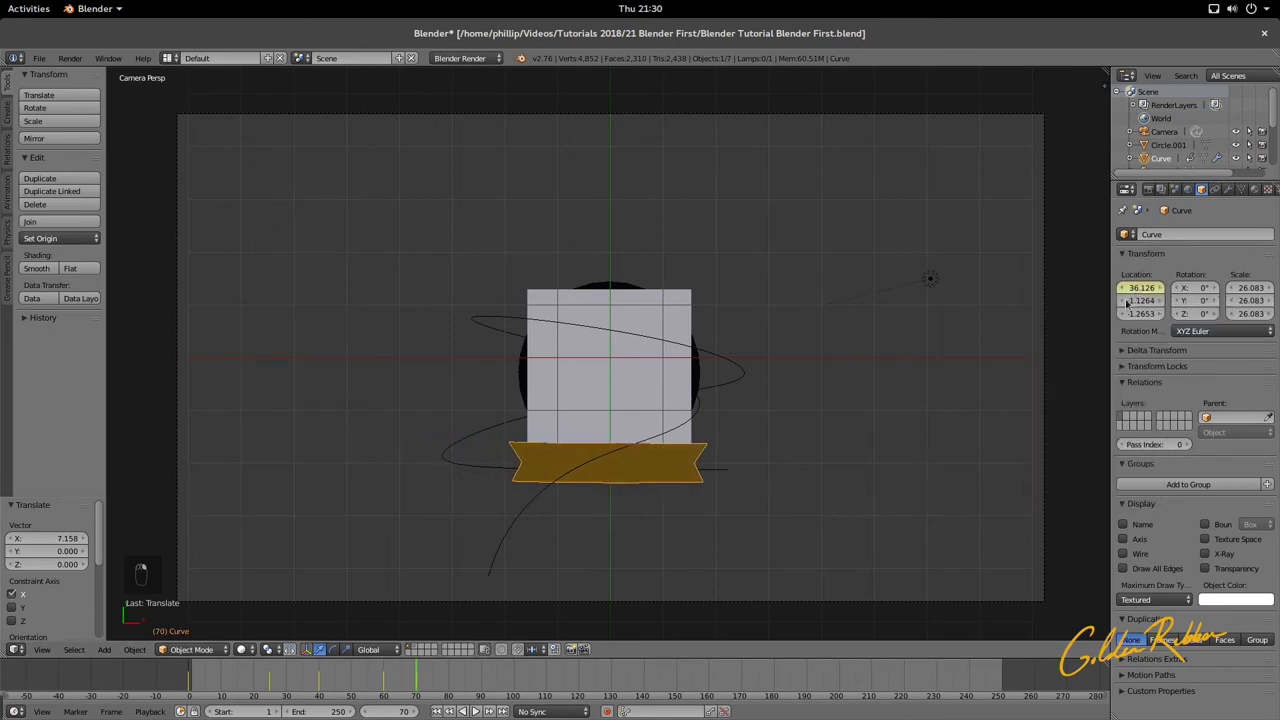
left_click_drag(418, 685, 175, 703)
Step: Replay the ribbon animation from frame 0 and save the file
key("alt+a")
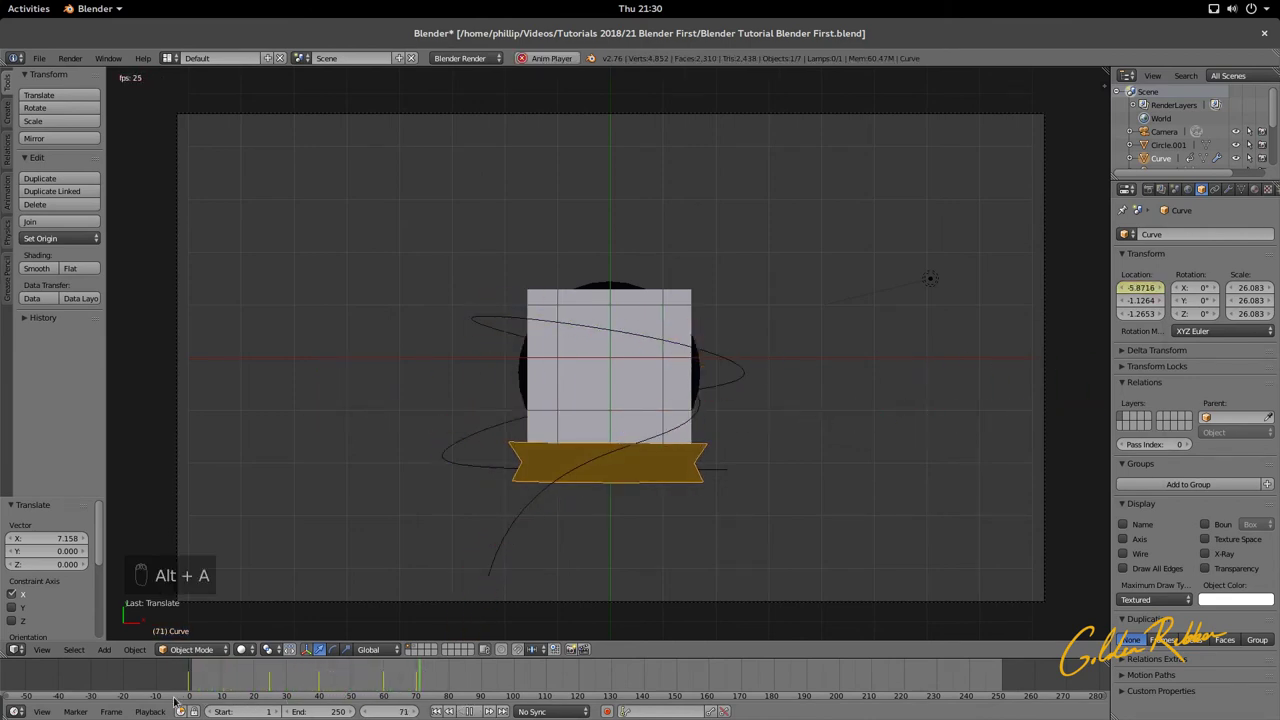
key("alt+a")
key("ctrl+s")
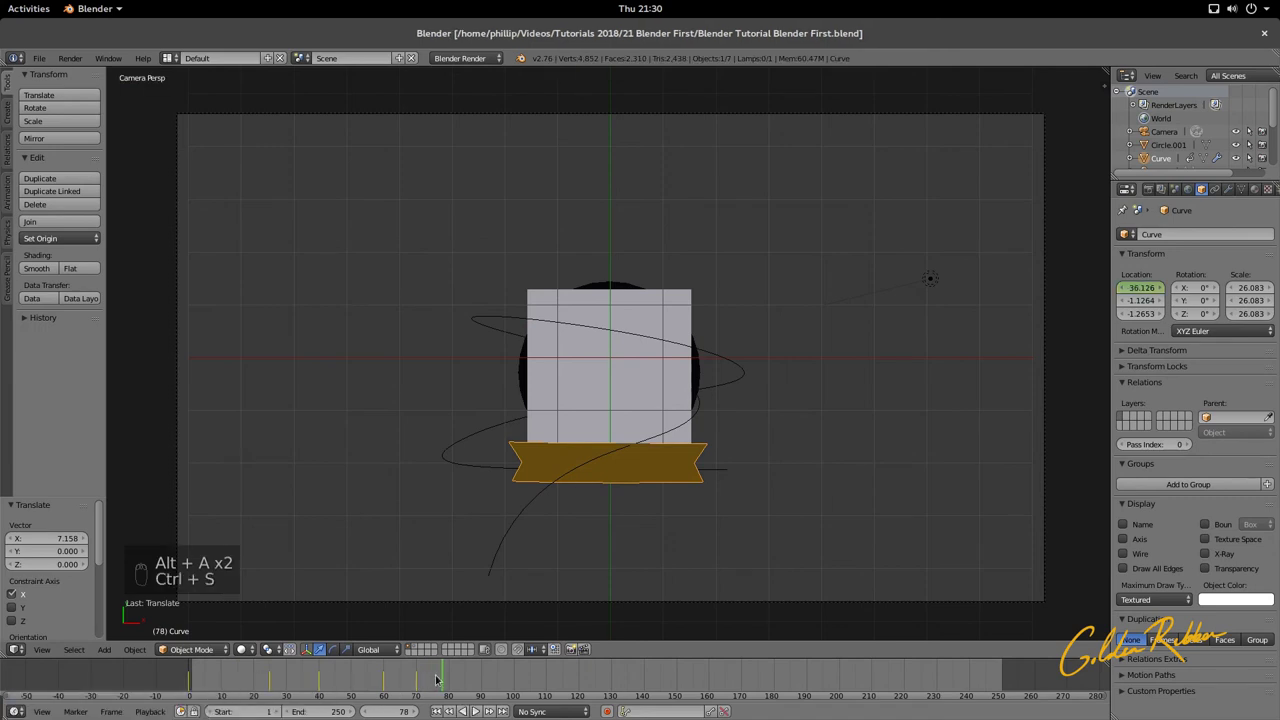
left_click_drag(436, 680, 179, 680)
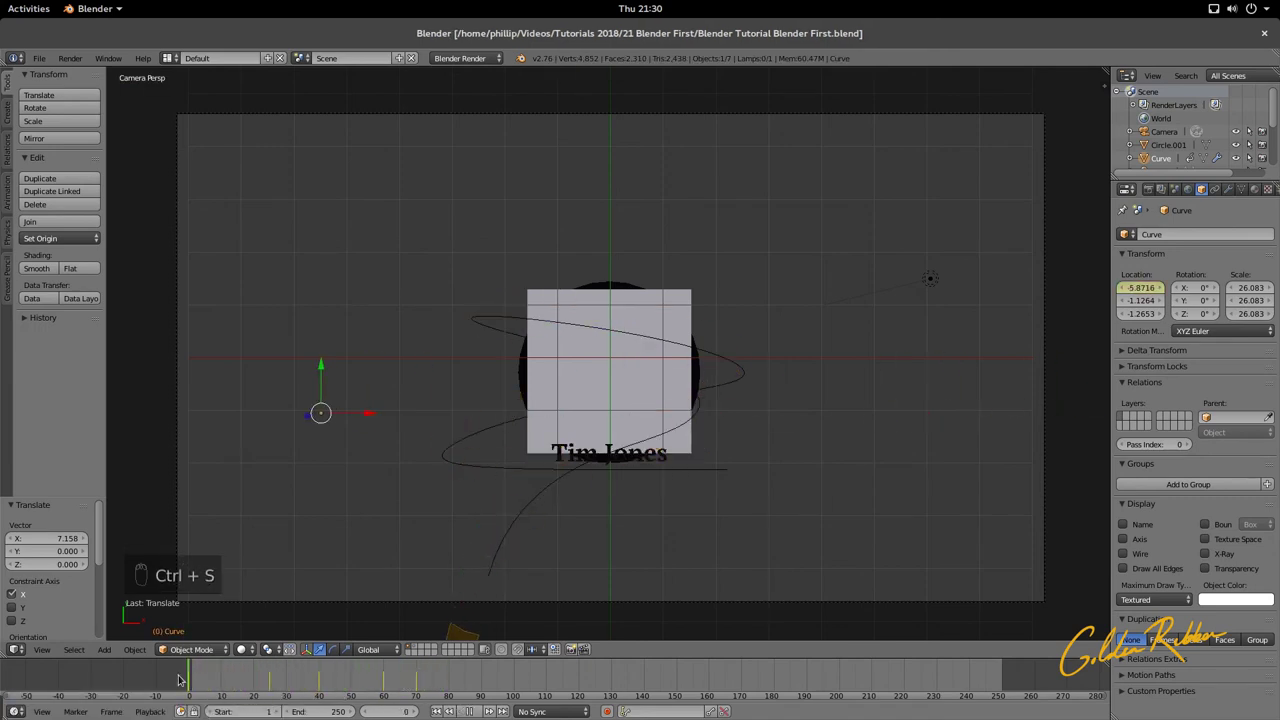
key("alt+a")
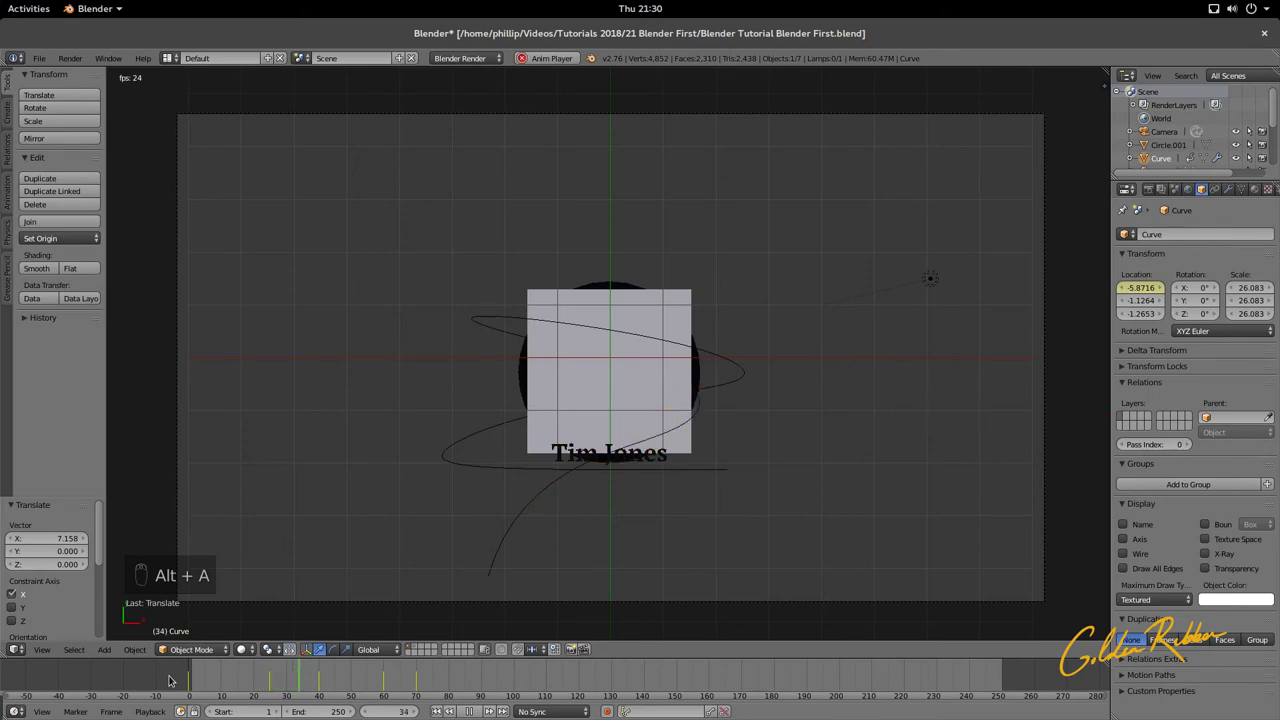
key("alt+a")
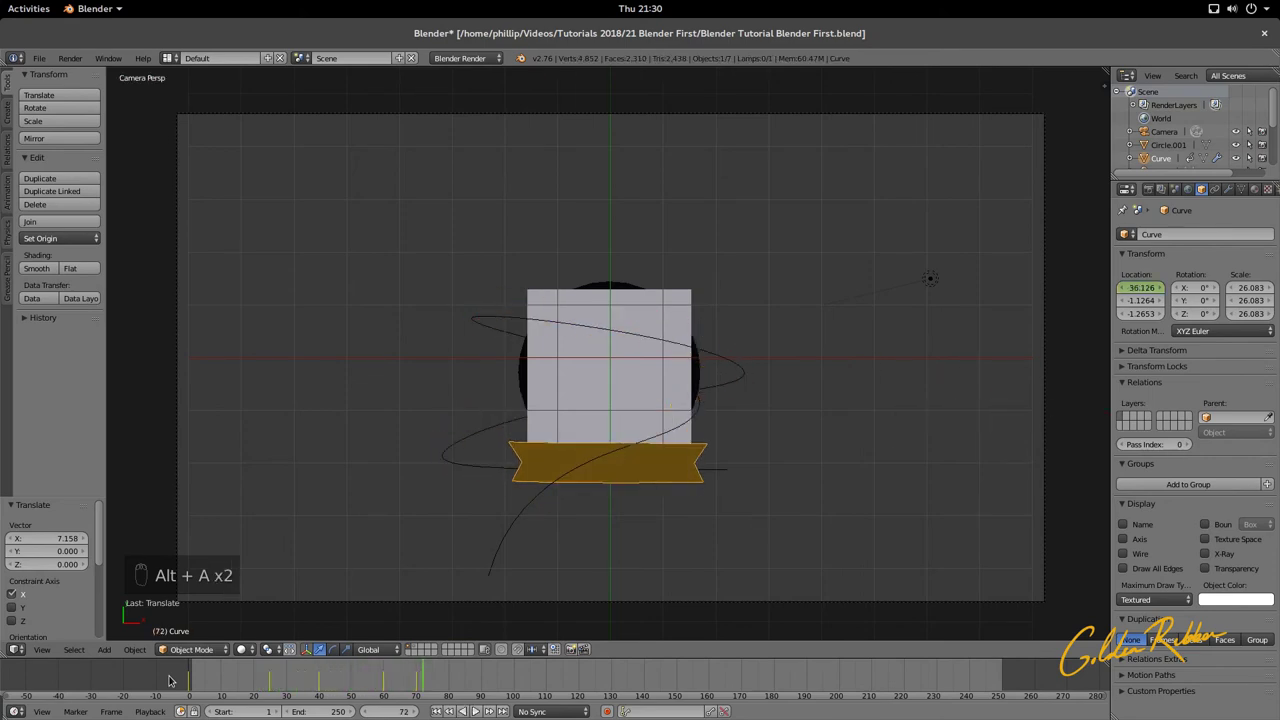
key("ctrl+s")
middle_click_drag(739, 535, 691, 390)
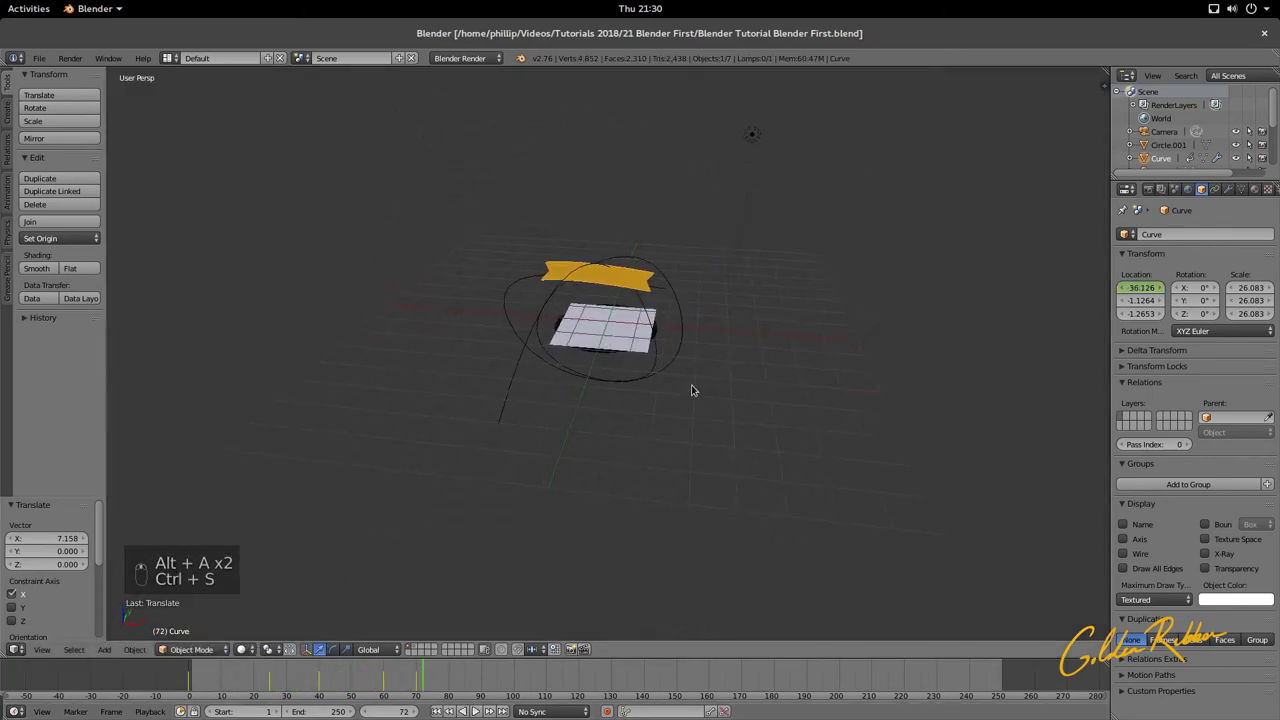
middle_click_drag(594, 251, 617, 253)
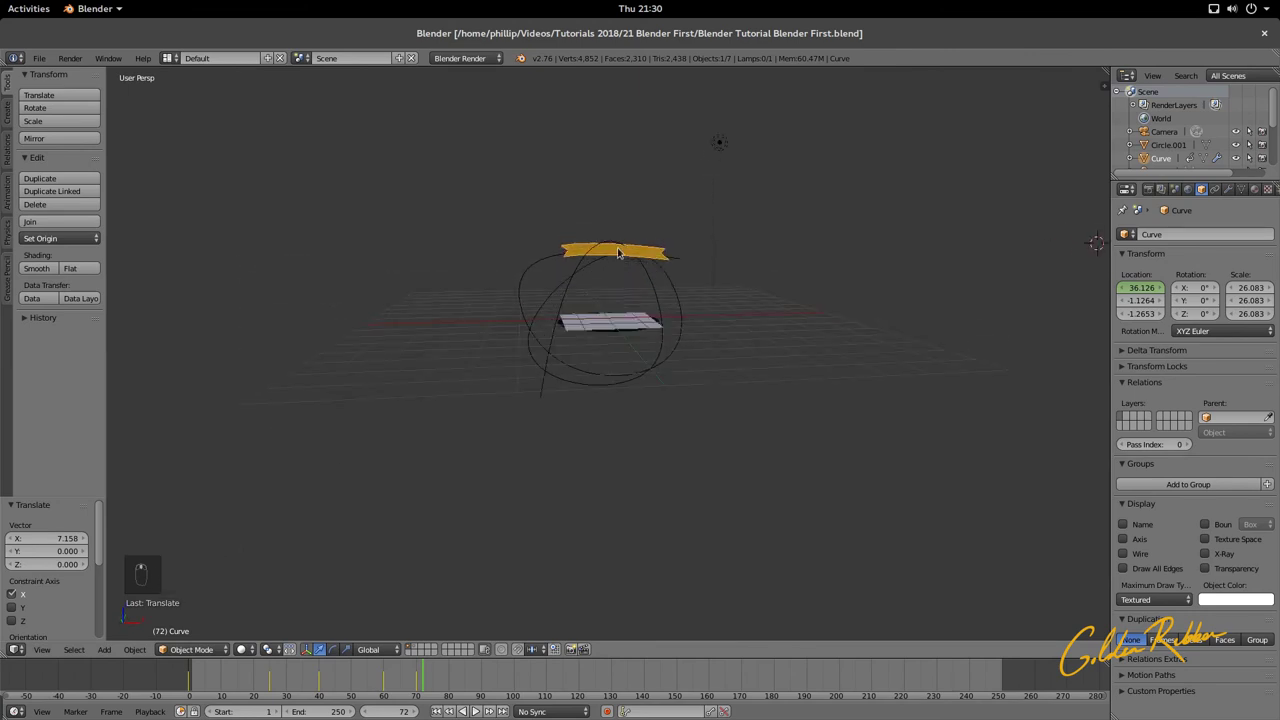
right_click(612, 264)
left_click_drag(583, 217, 588, 203)
key("KP_0")
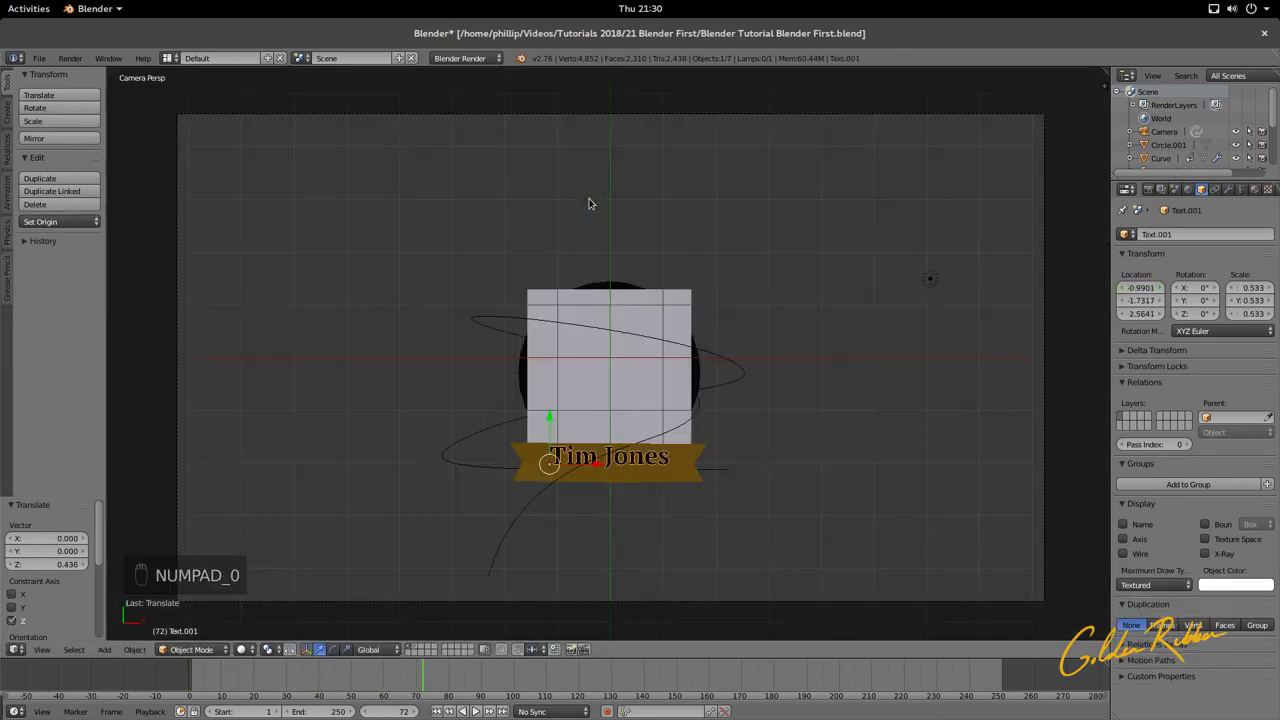
left_click_drag(550, 416, 550, 422)
key("ctrl+s")
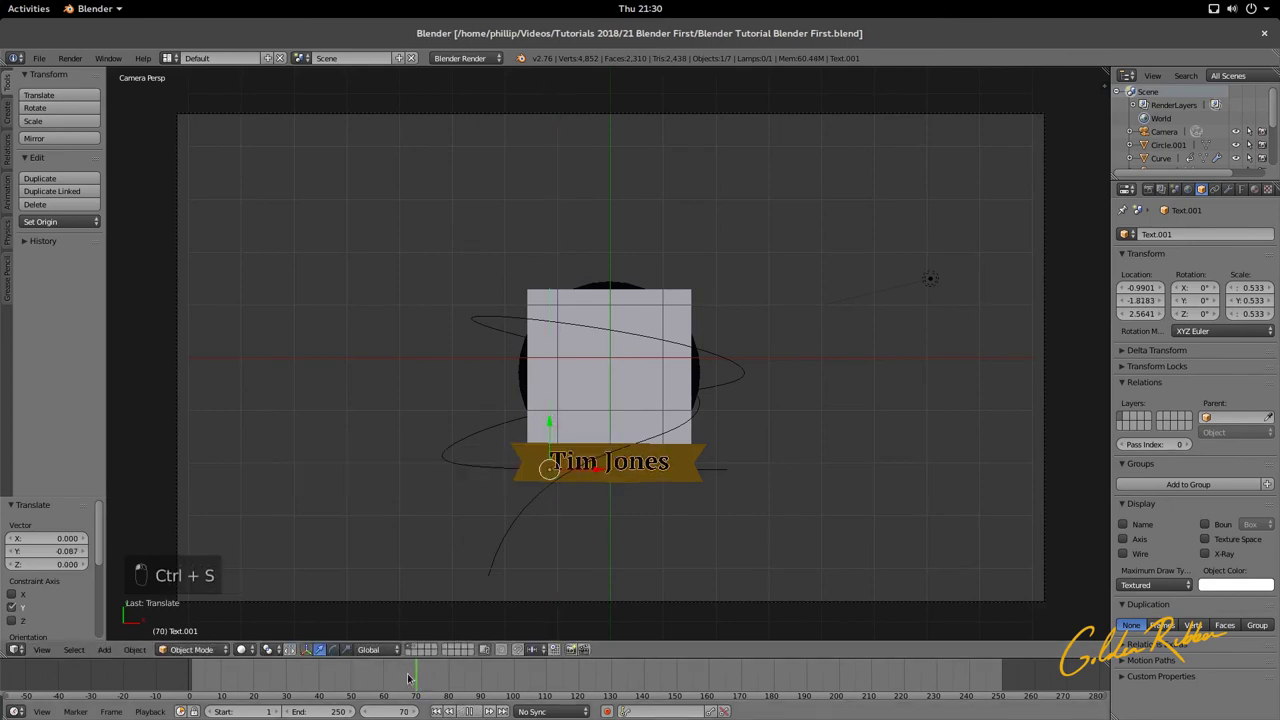
Step: Replay the animation to check the ribbon under the text, save, and enlarge the timeline area
left_click_drag(408, 679, 165, 686)
key("alt+a")
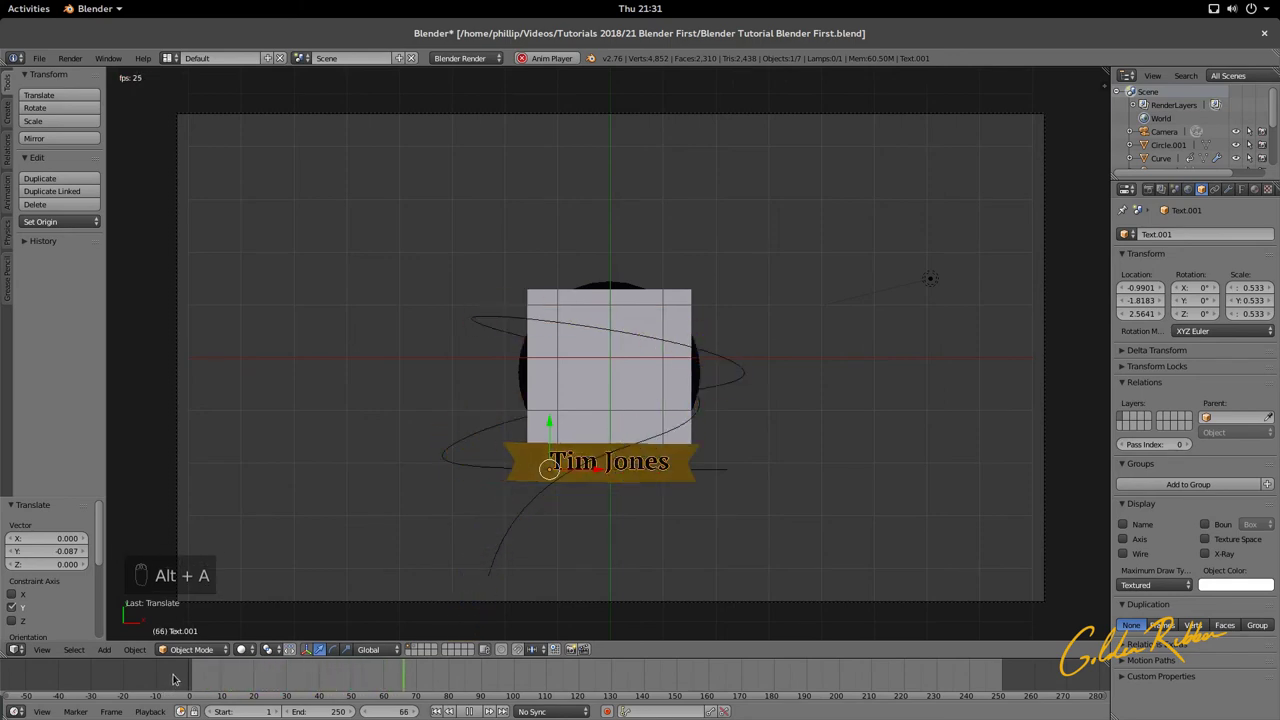
key("alt+a")
key("ctrl+s")
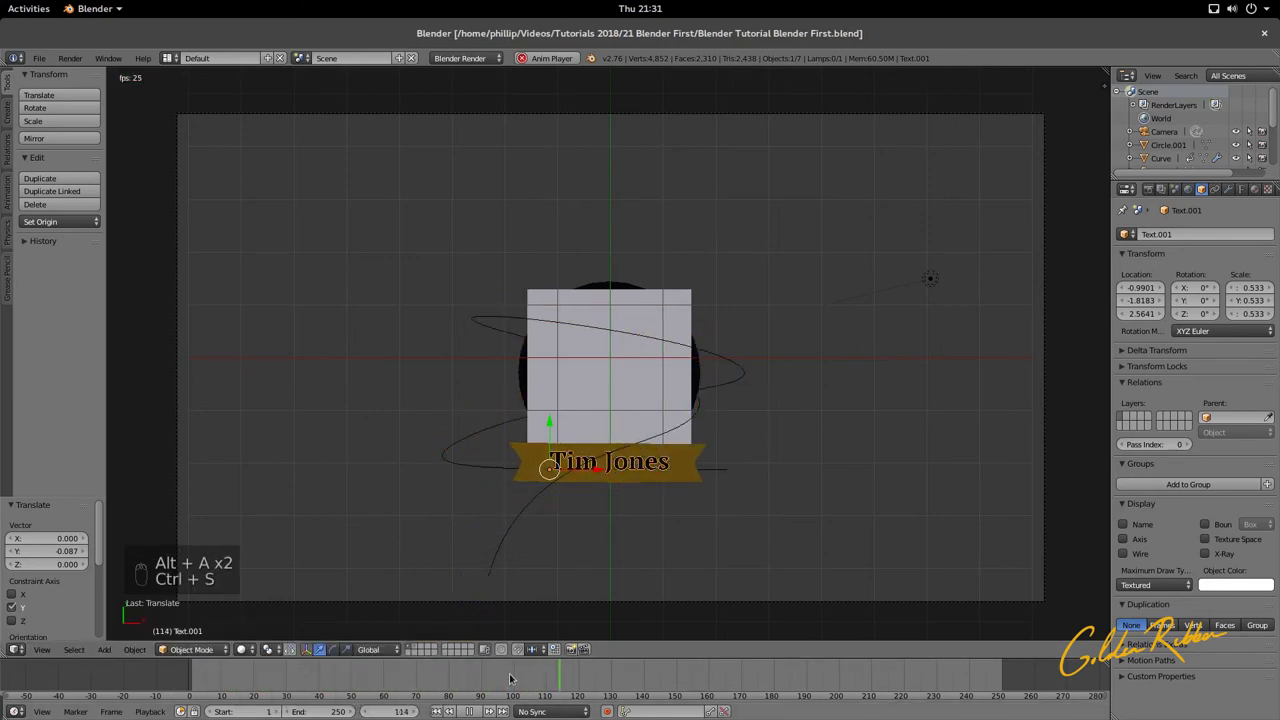
key("alt+a")
left_click(190, 675)
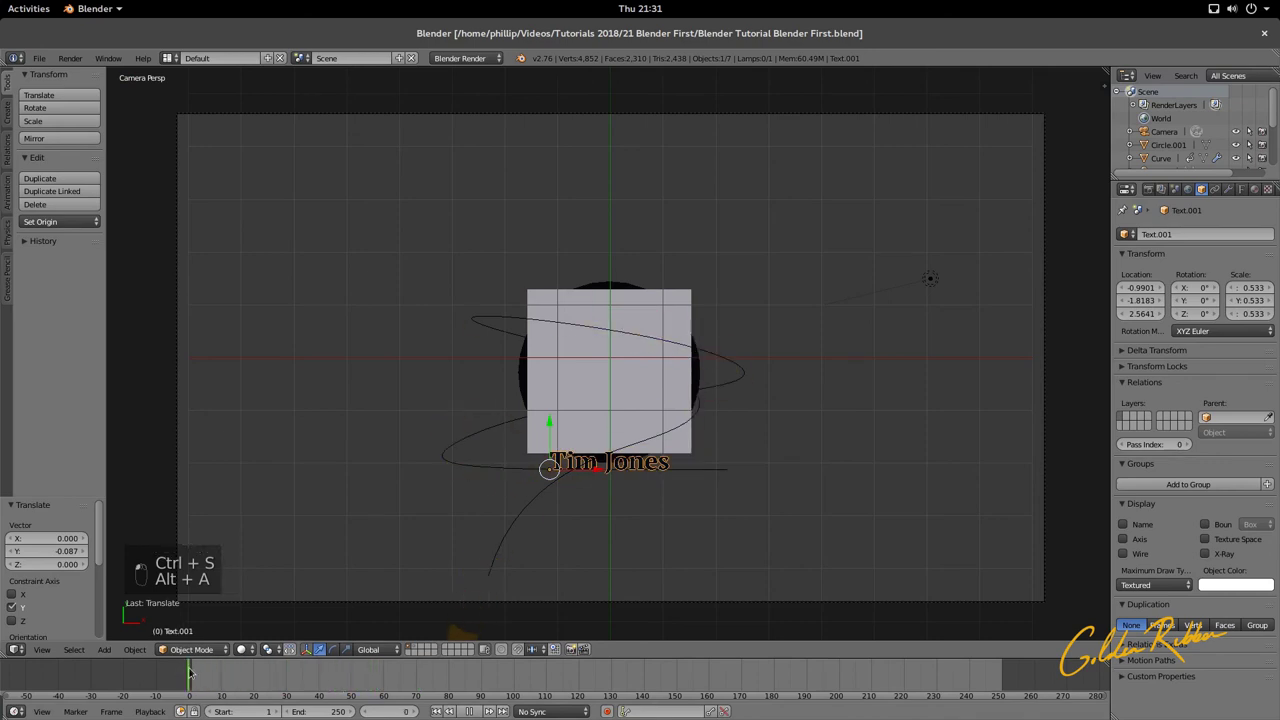
left_click_drag(190, 675, 423, 675)
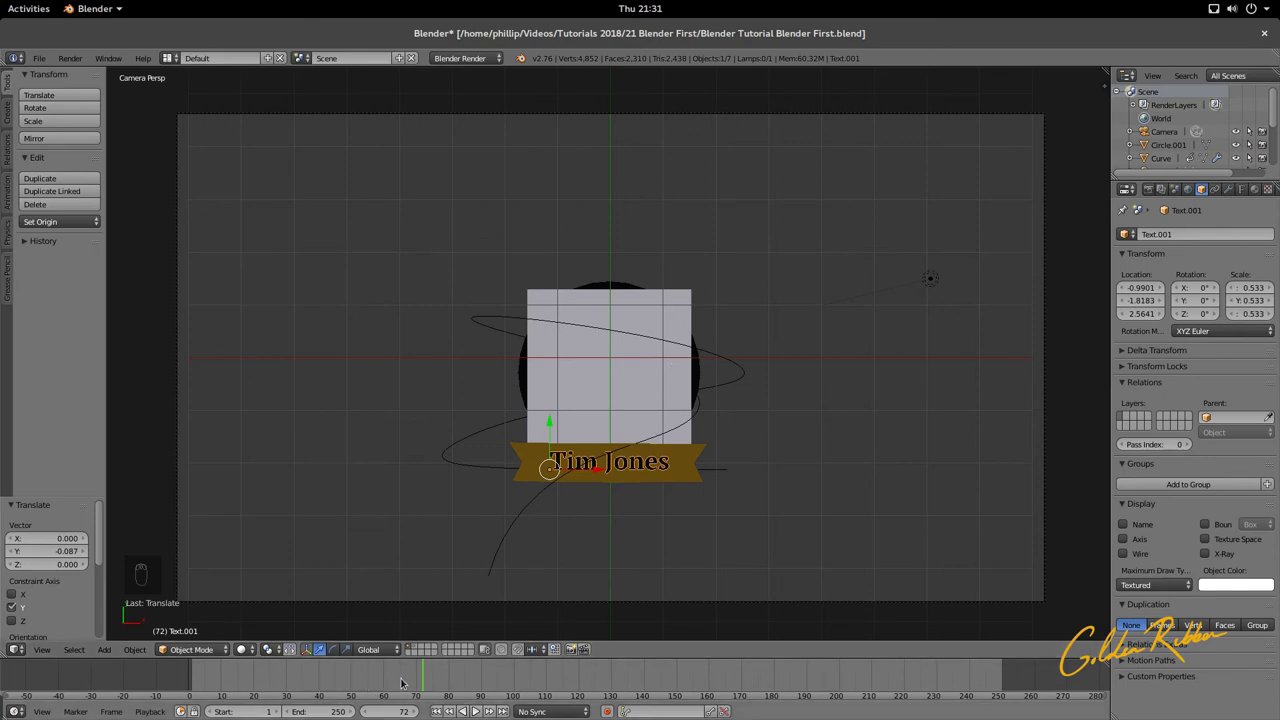
left_click_drag(401, 683, 170, 693)
key("alt+a")
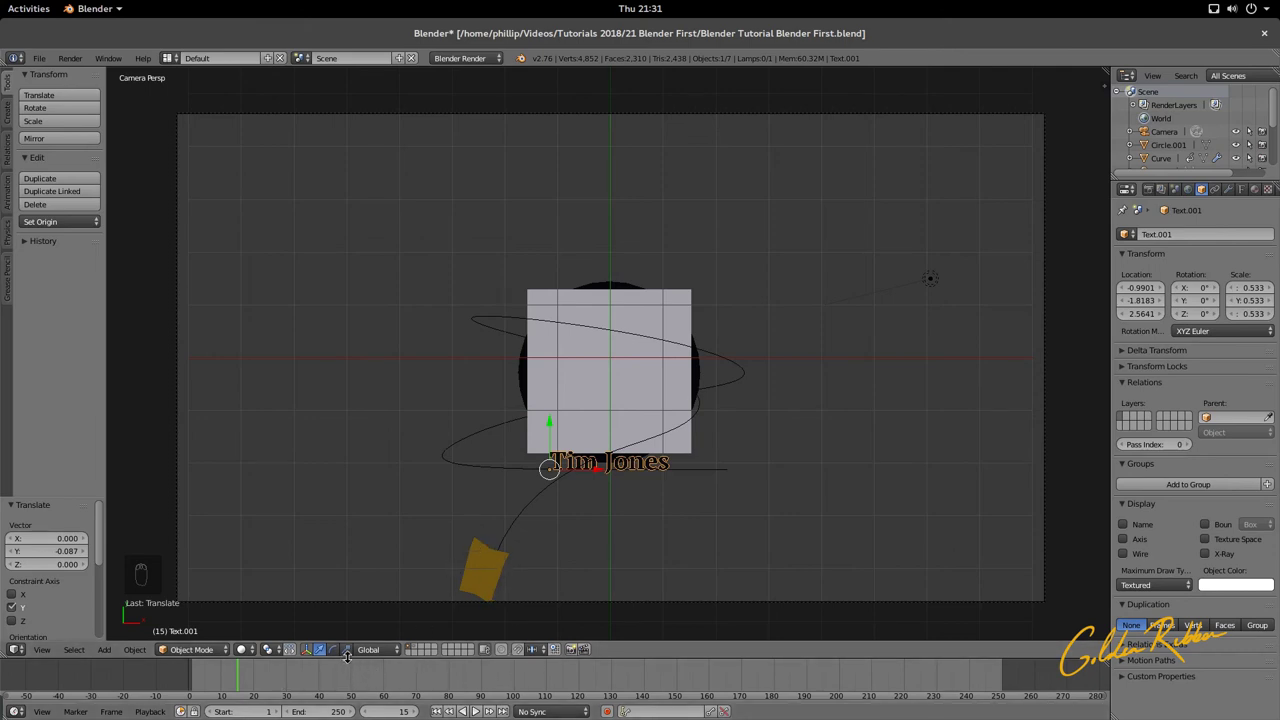
left_click_drag(348, 664, 345, 503)
left_click(17, 492)
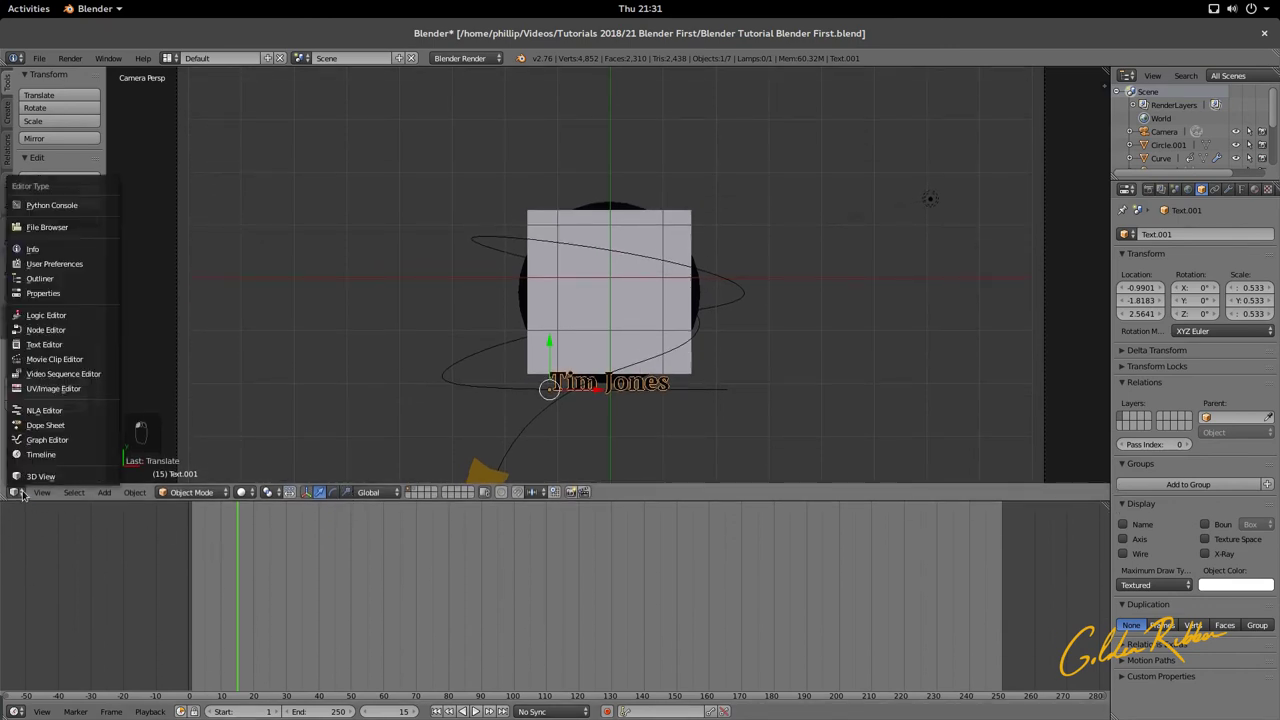
Step: Turn the lower timeline into a Dope Sheet and zoom it to frames -40 to 270
left_click(45, 426)
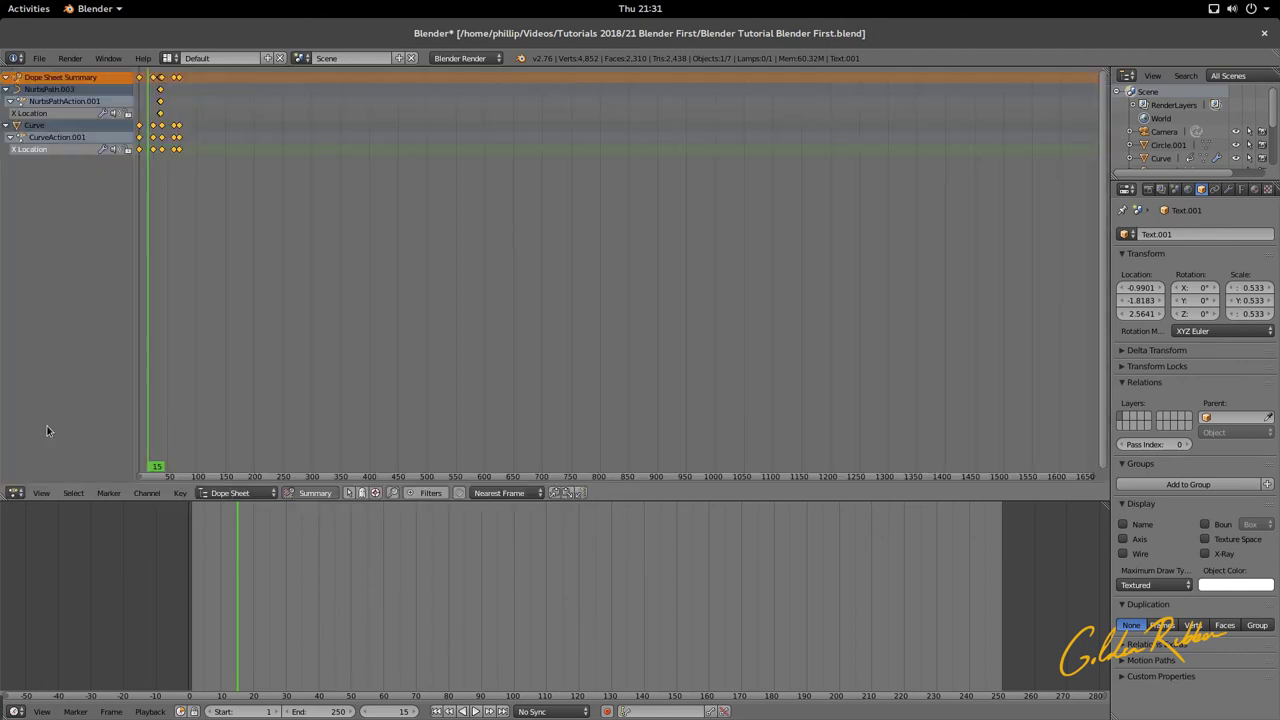
left_click(15, 492)
left_click(20, 476)
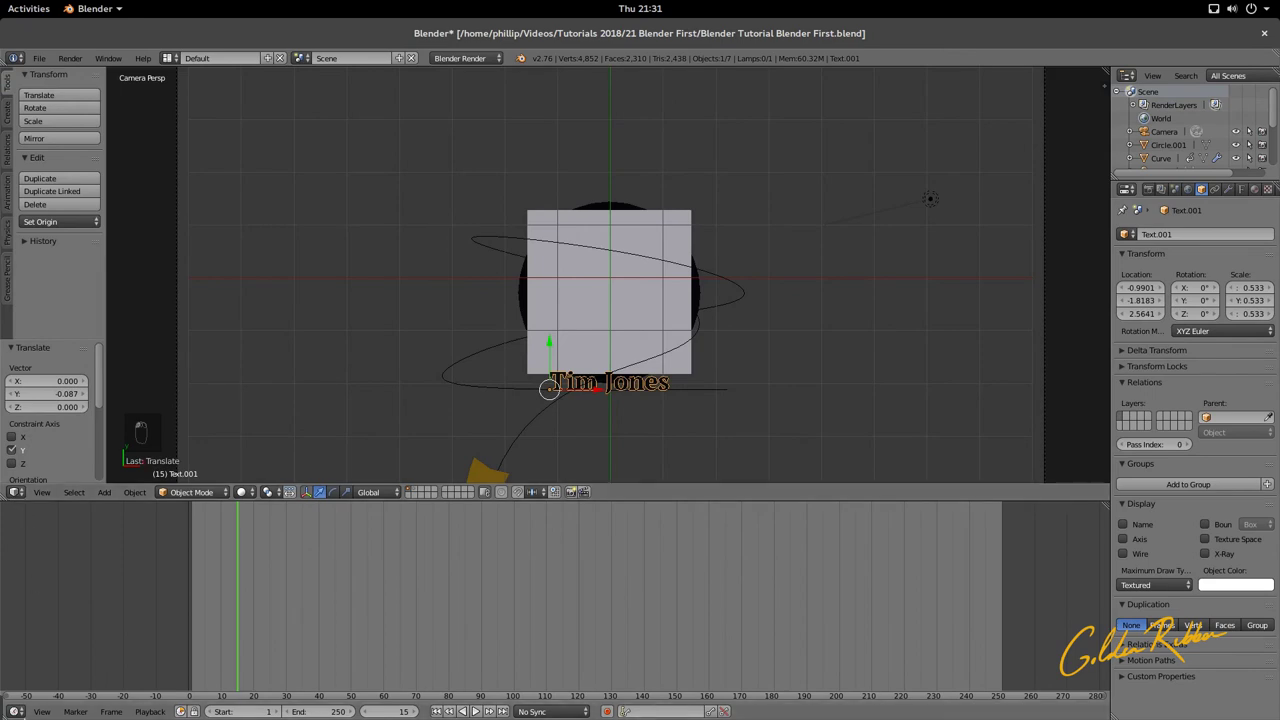
left_click(15, 492)
left_click(45, 645)
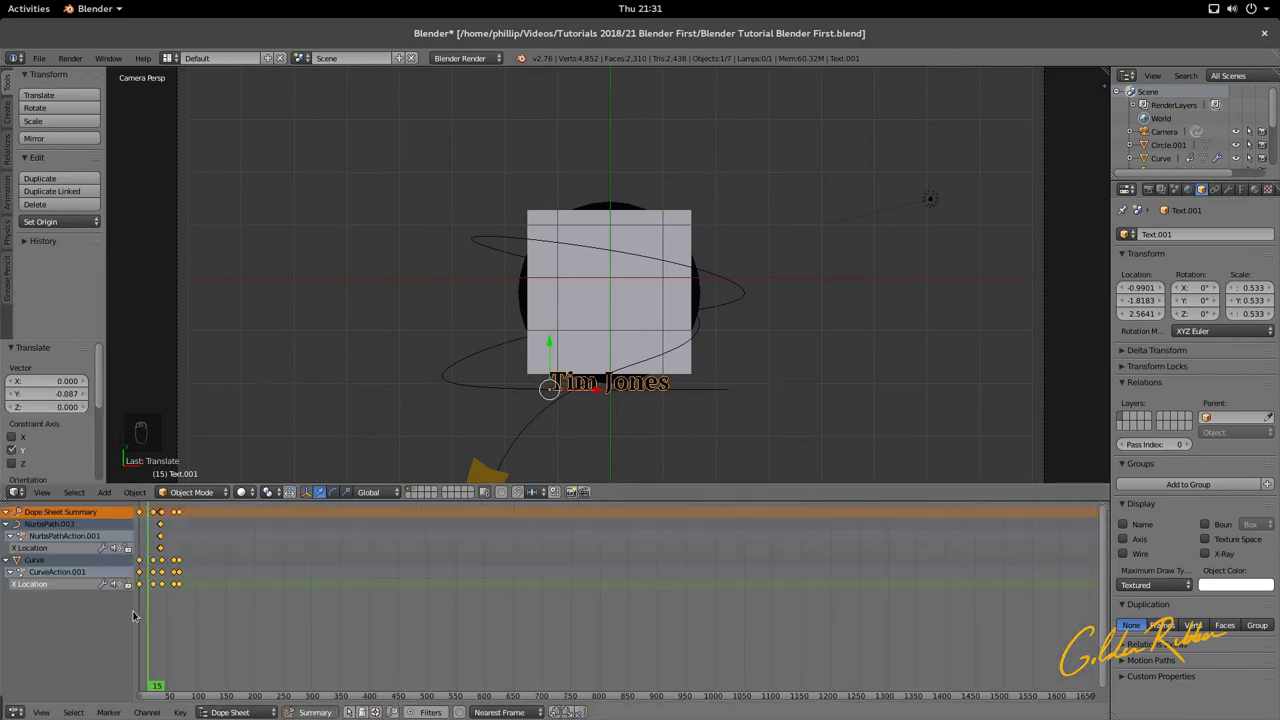
scroll(271, 603, "up", 5)
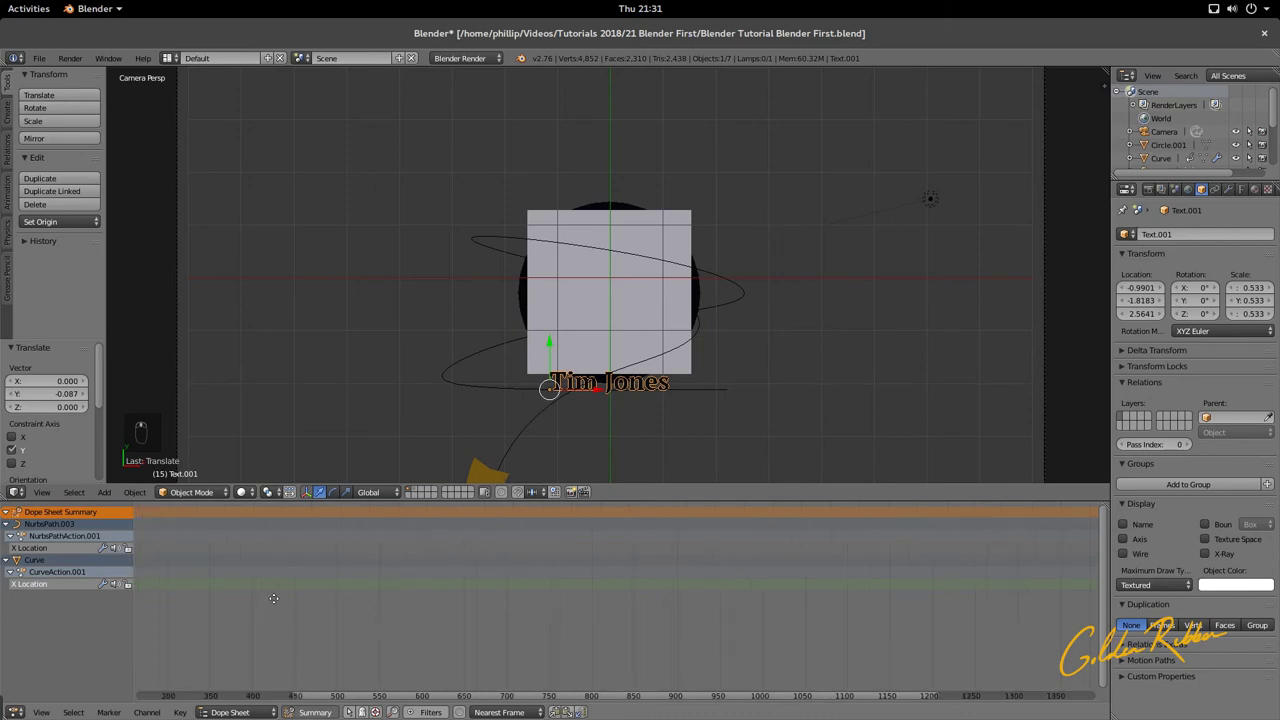
scroll(697, 615, "up", 3)
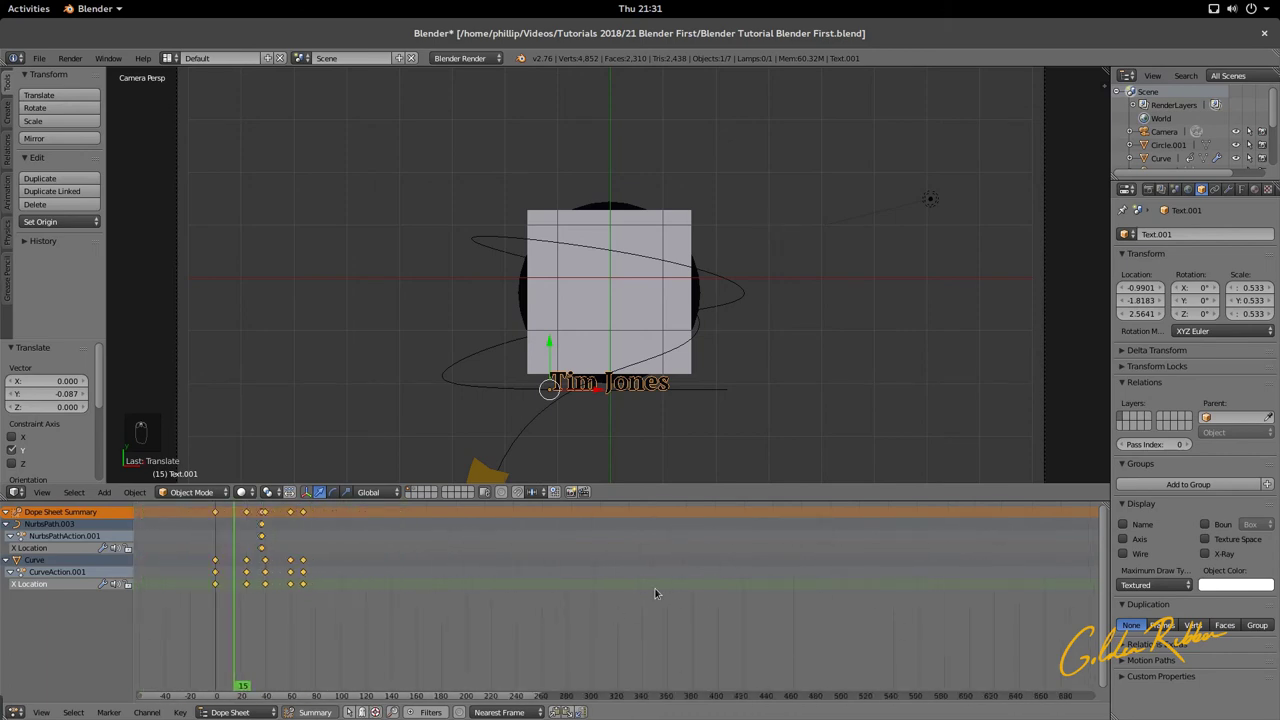
scroll(291, 573, "up", 1)
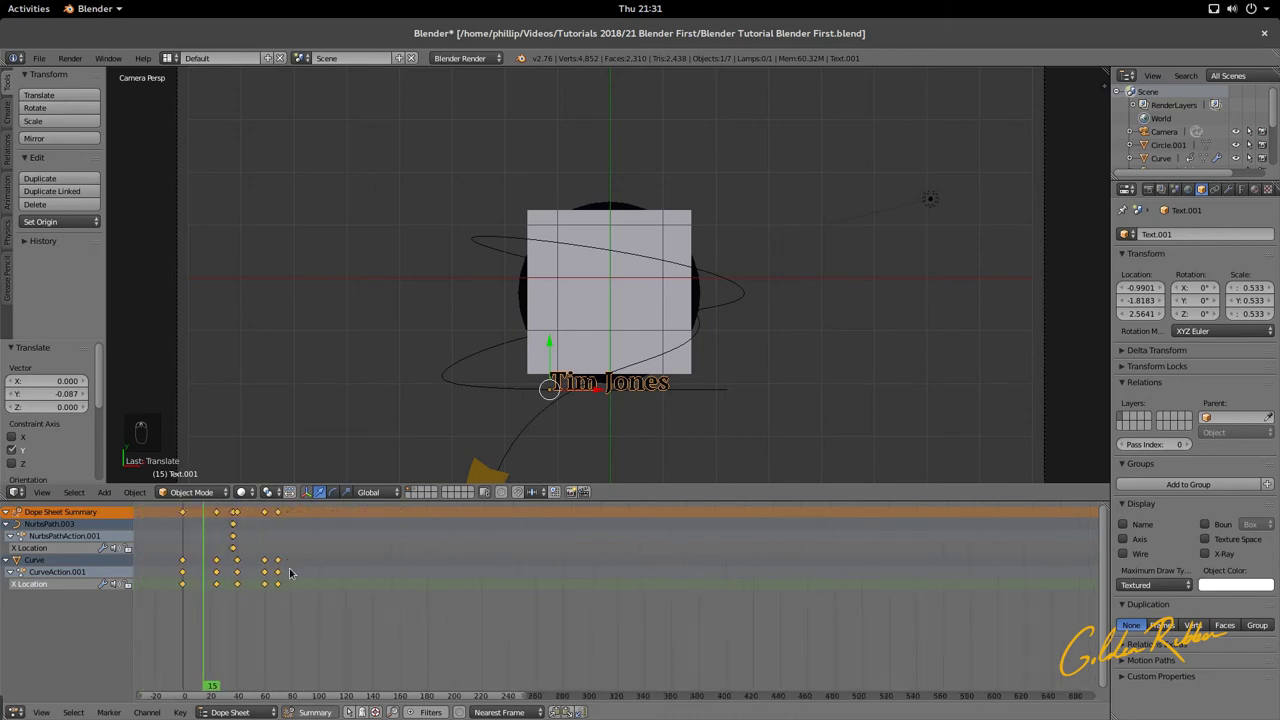
scroll(491, 588, "left", 3, "ctrl")
scroll(491, 588, "right", 5, "ctrl")
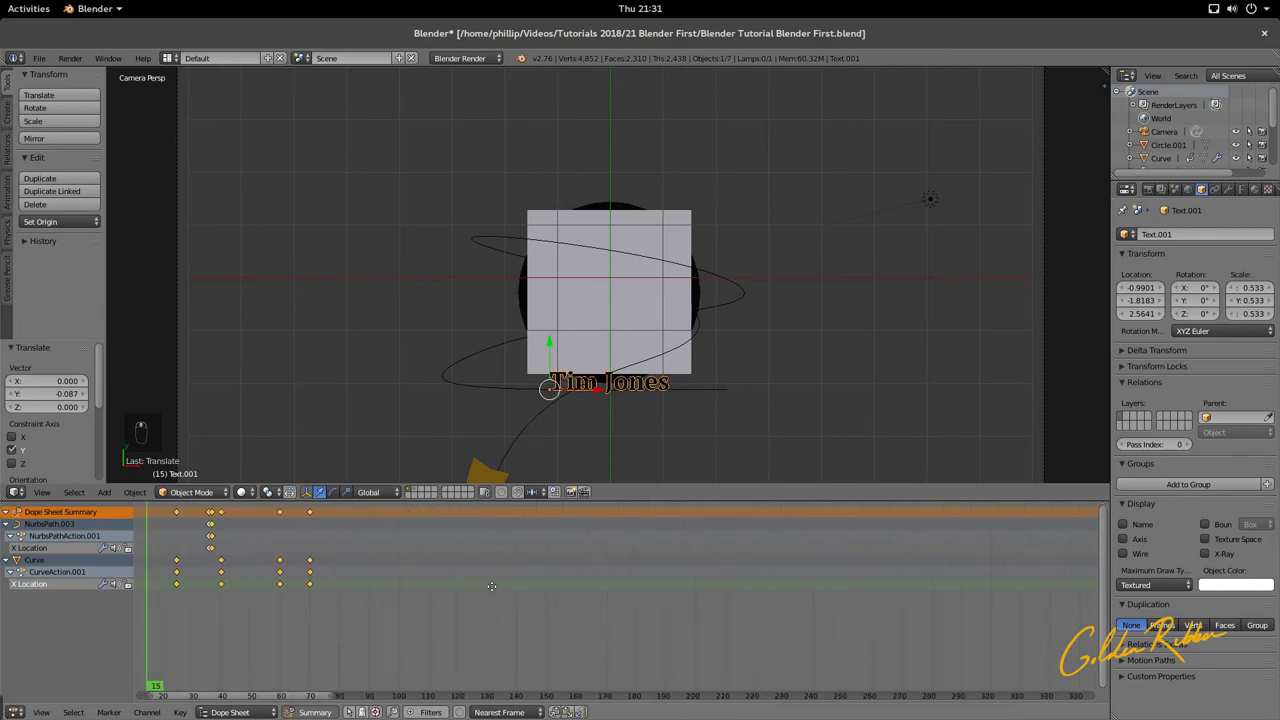
scroll(658, 598, "up", 3)
Step: Inspect the ribbon and NurbsPath keyframes at frames 40, 60 and 70, then select Circle.001
left_click_drag(321, 598, 284, 633)
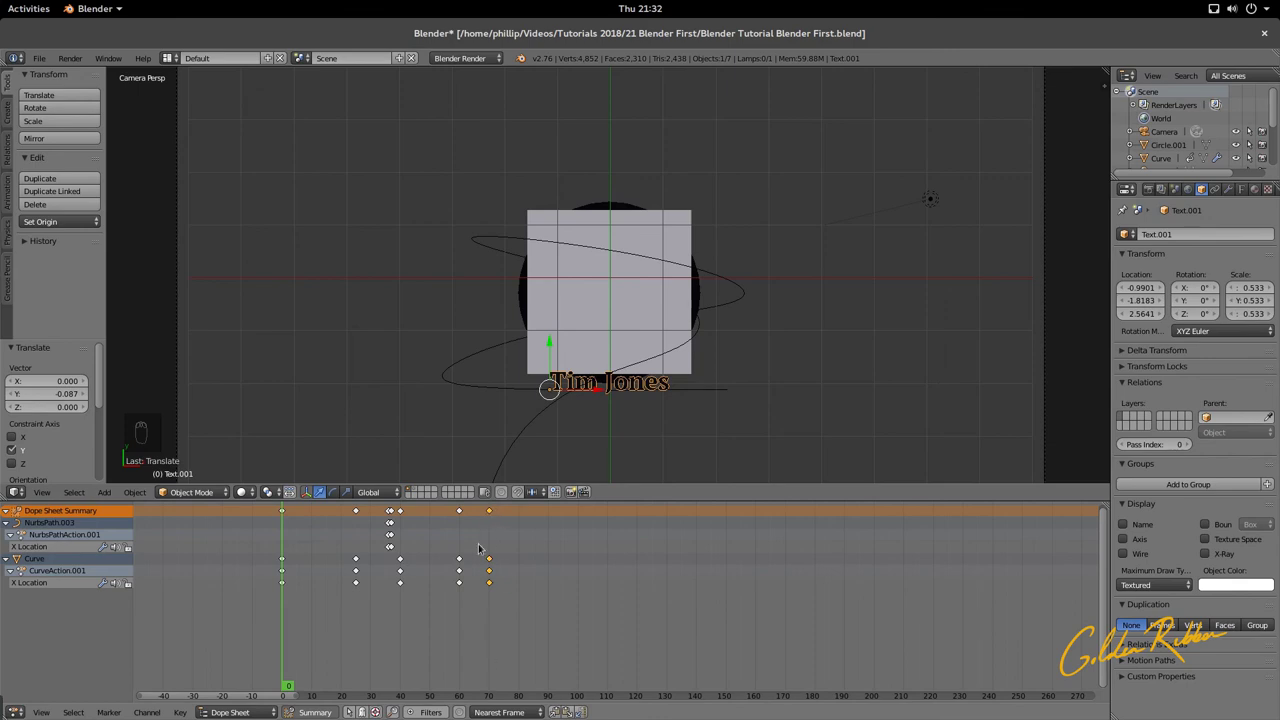
right_click(460, 512)
right_click(459, 512)
right_click(489, 582)
right_click(394, 550)
right_click(393, 511)
right_click(400, 560)
right_click(522, 303)
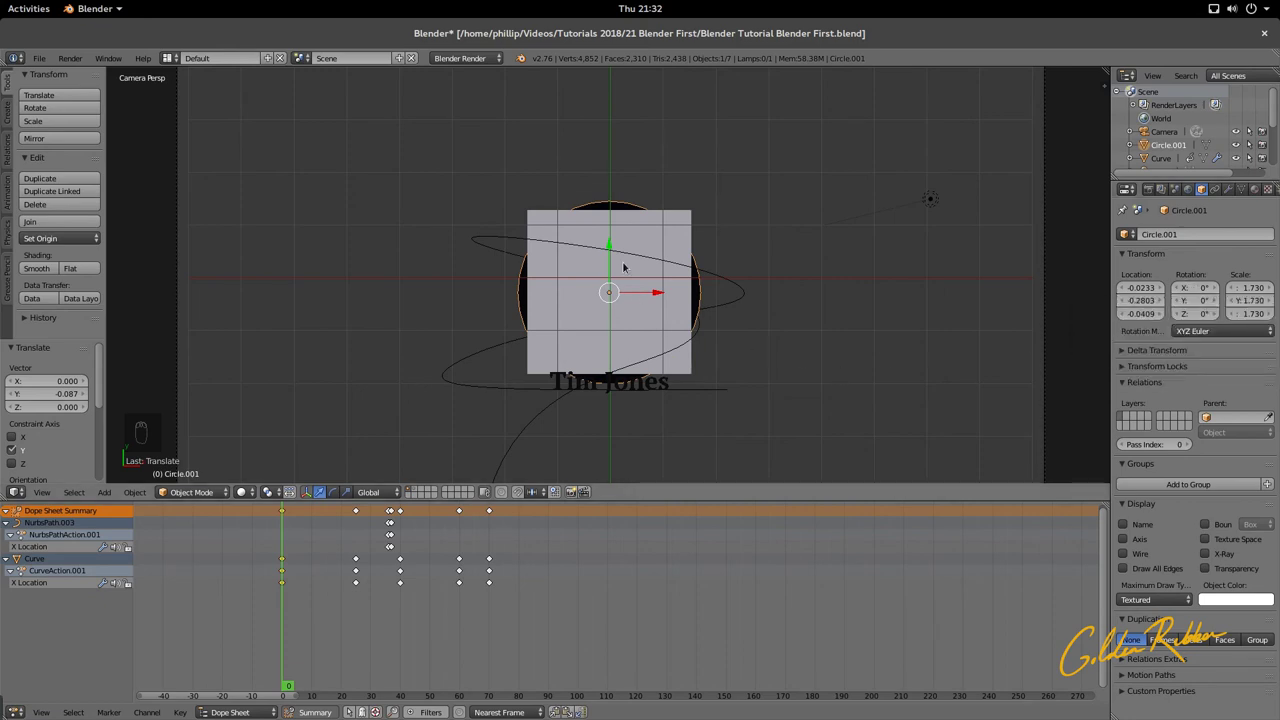
left_click(1190, 300)
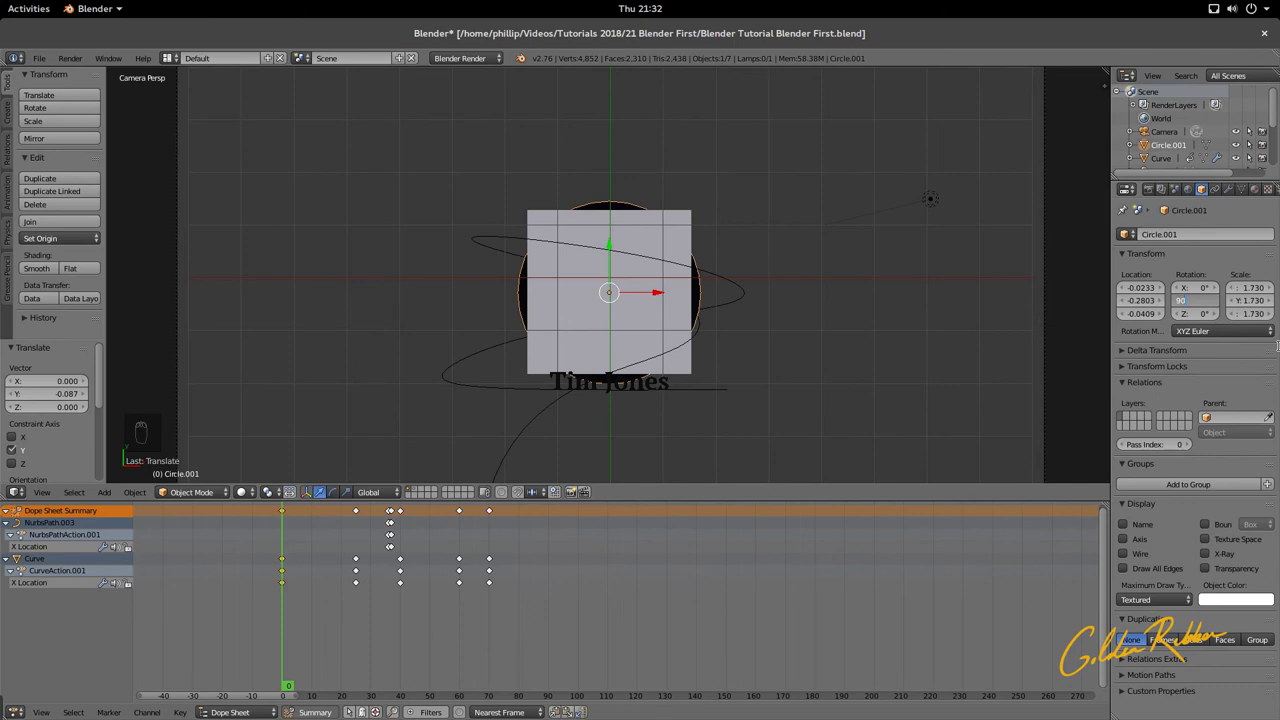
key("Return")
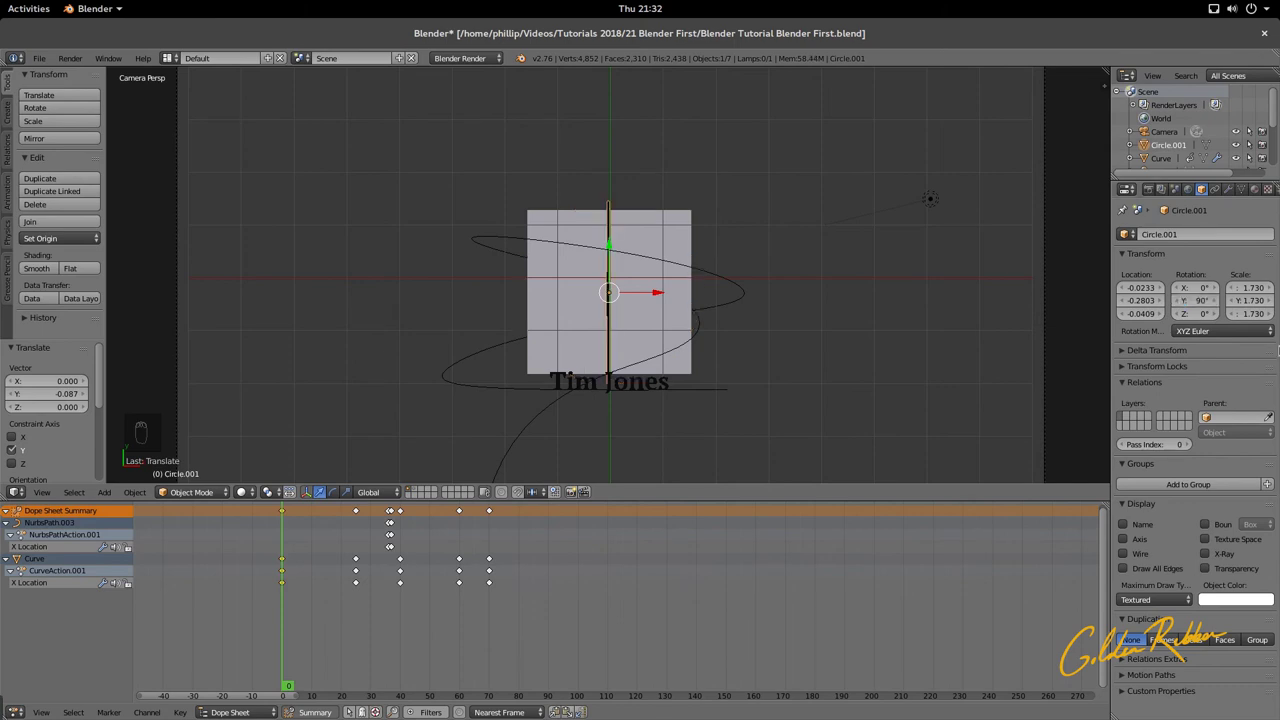
key("z")
key("z")
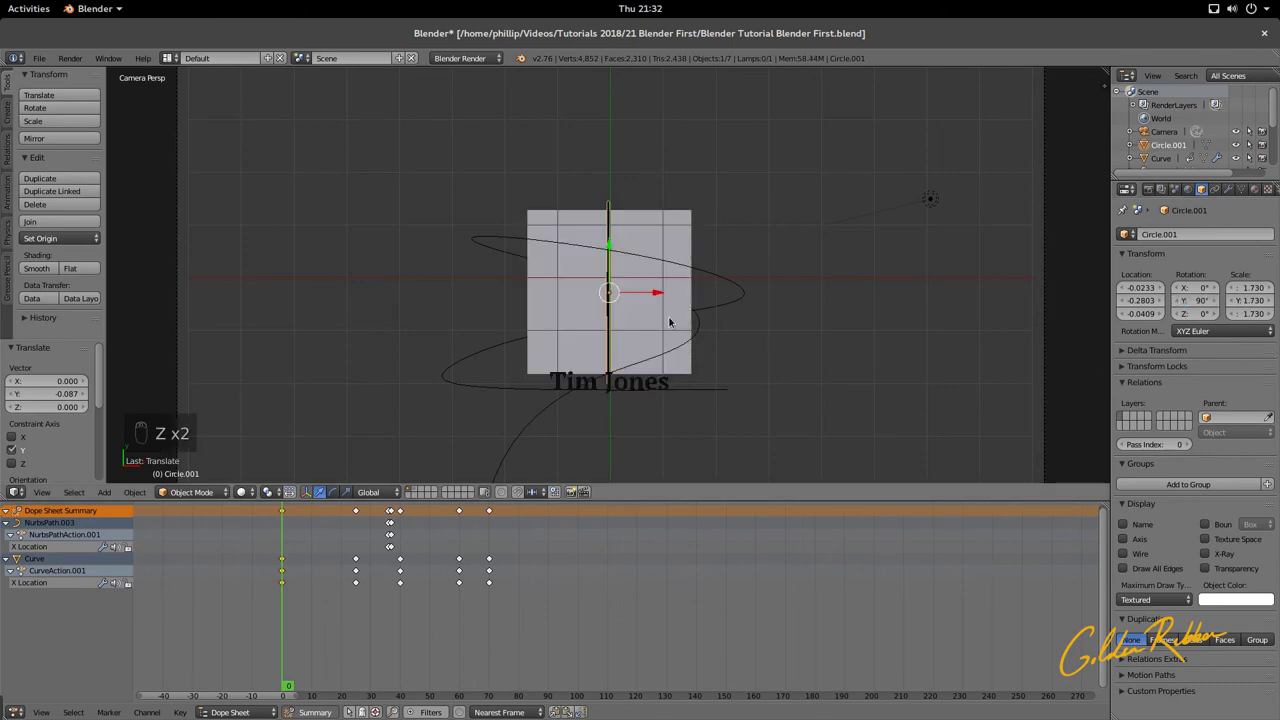
scroll(648, 320, "up", 3)
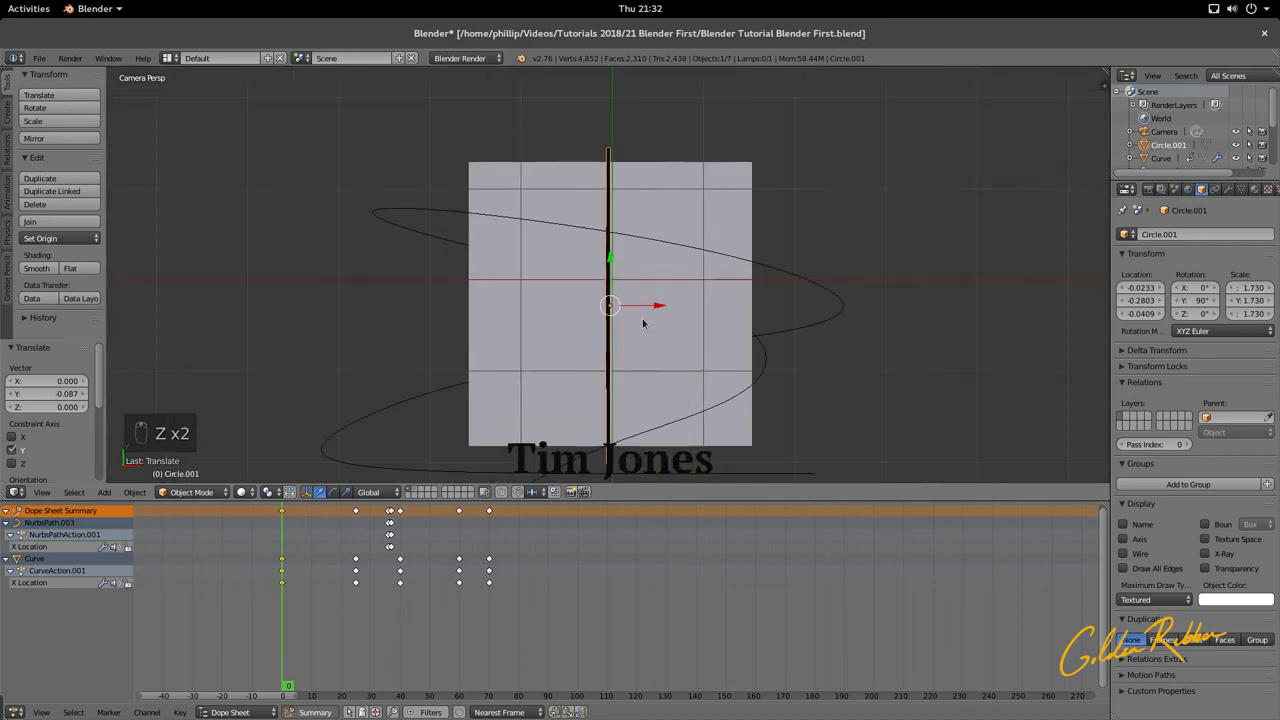
left_click(1190, 300)
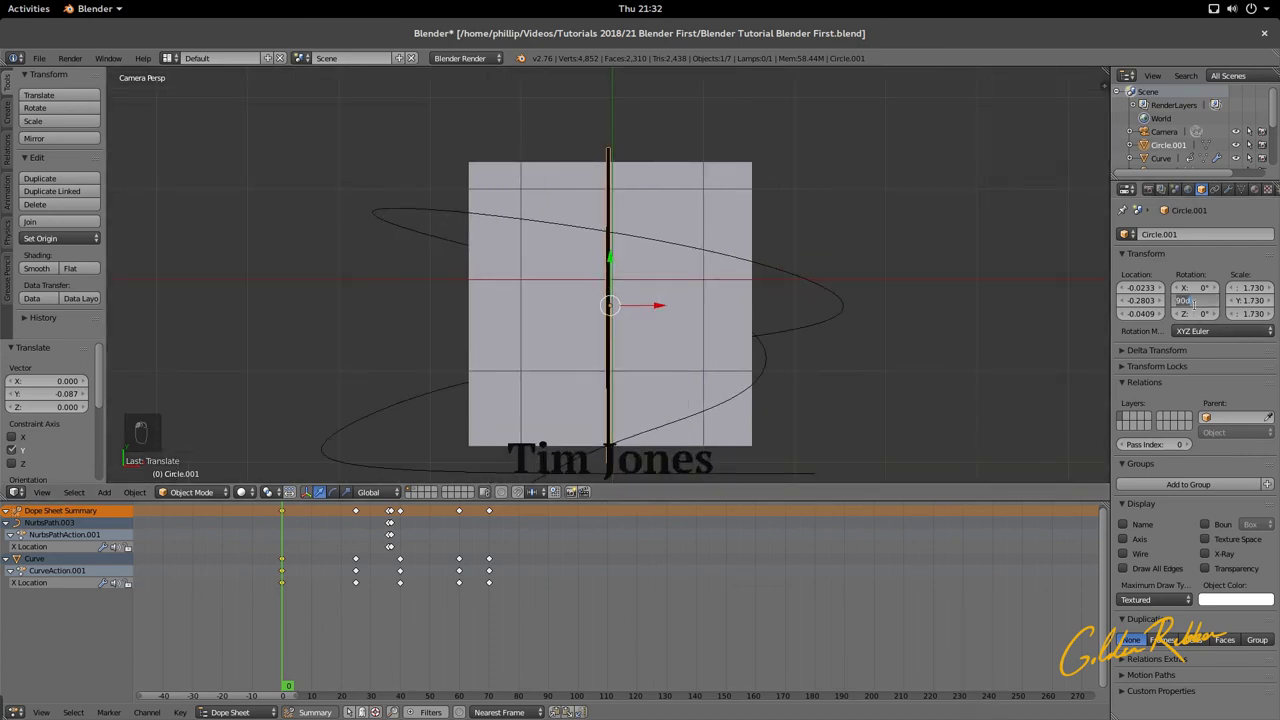
type("90d")
key("Return")
middle_click_drag(600, 290, 606, 292)
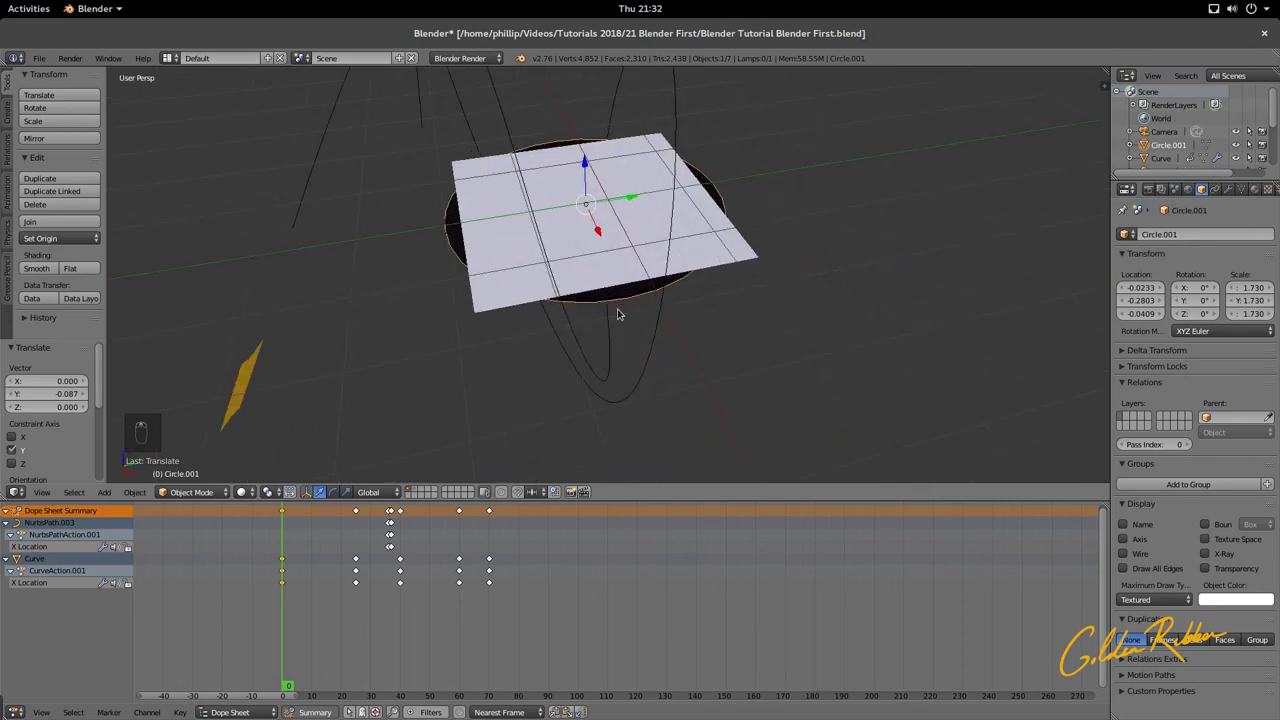
right_click(619, 210)
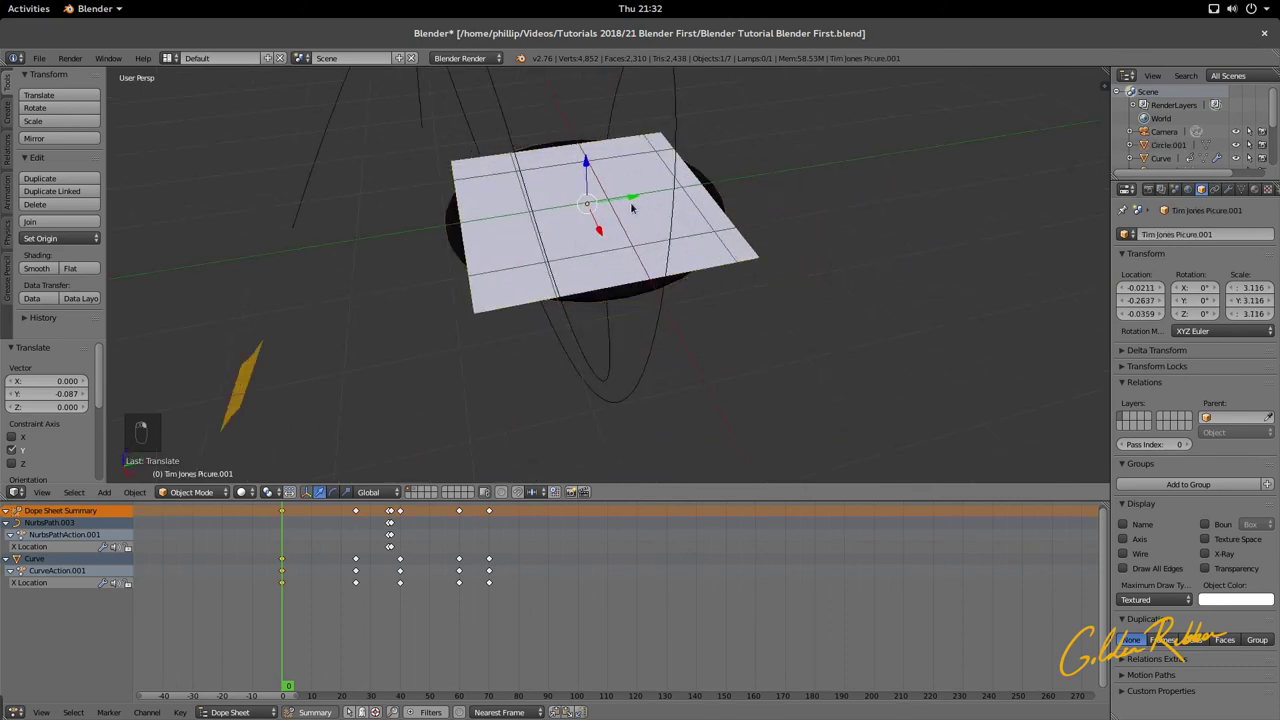
middle_click_drag(621, 211, 667, 210)
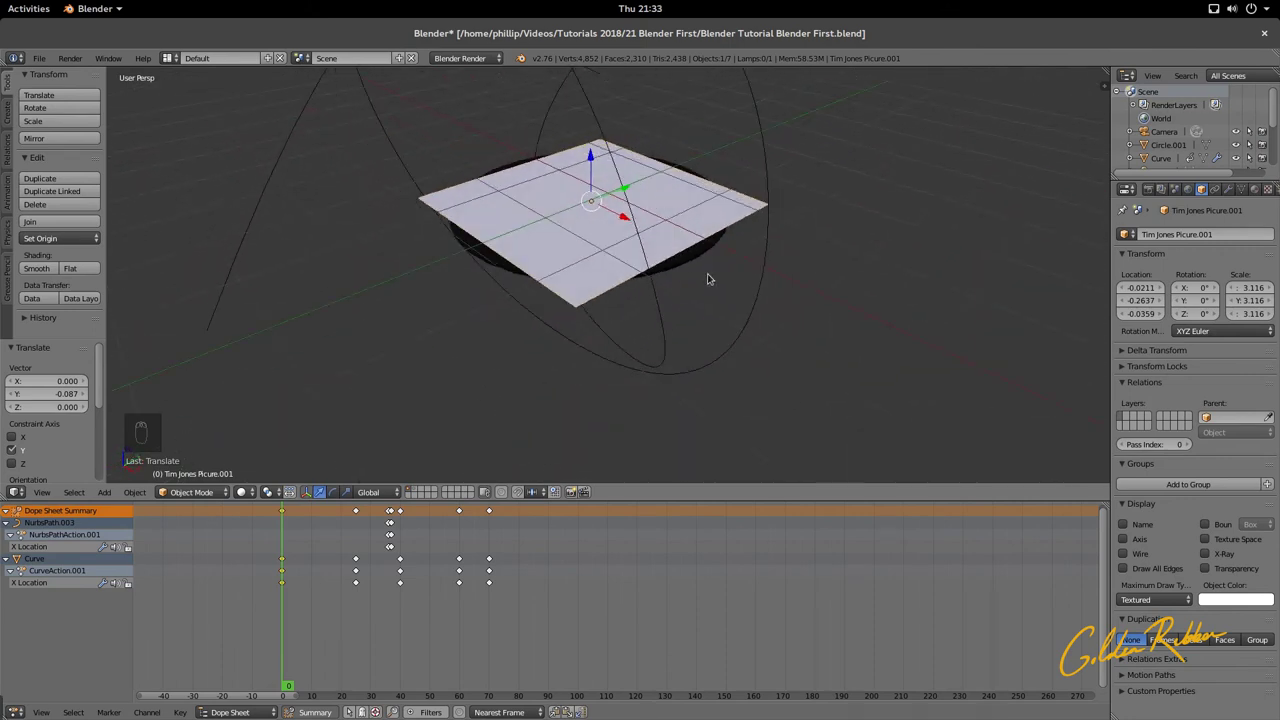
scroll(709, 272, "up", 3)
right_click(769, 242, "shift")
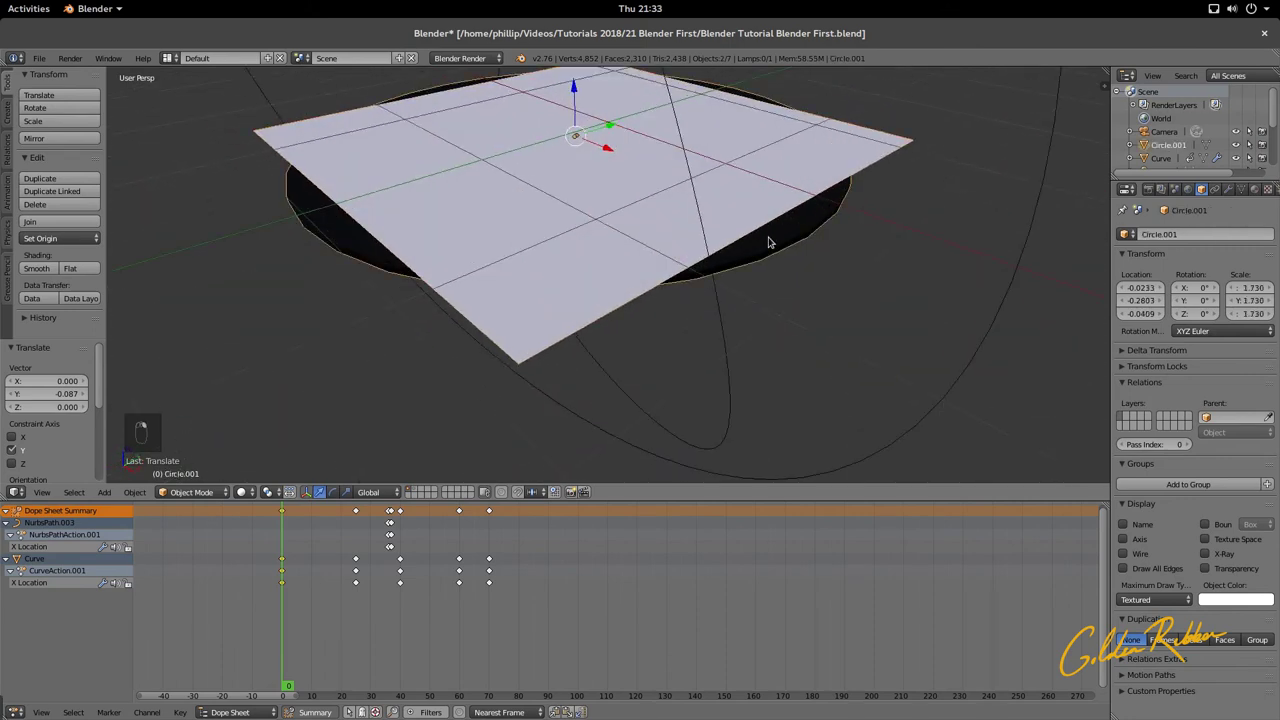
key("ctrl+p")
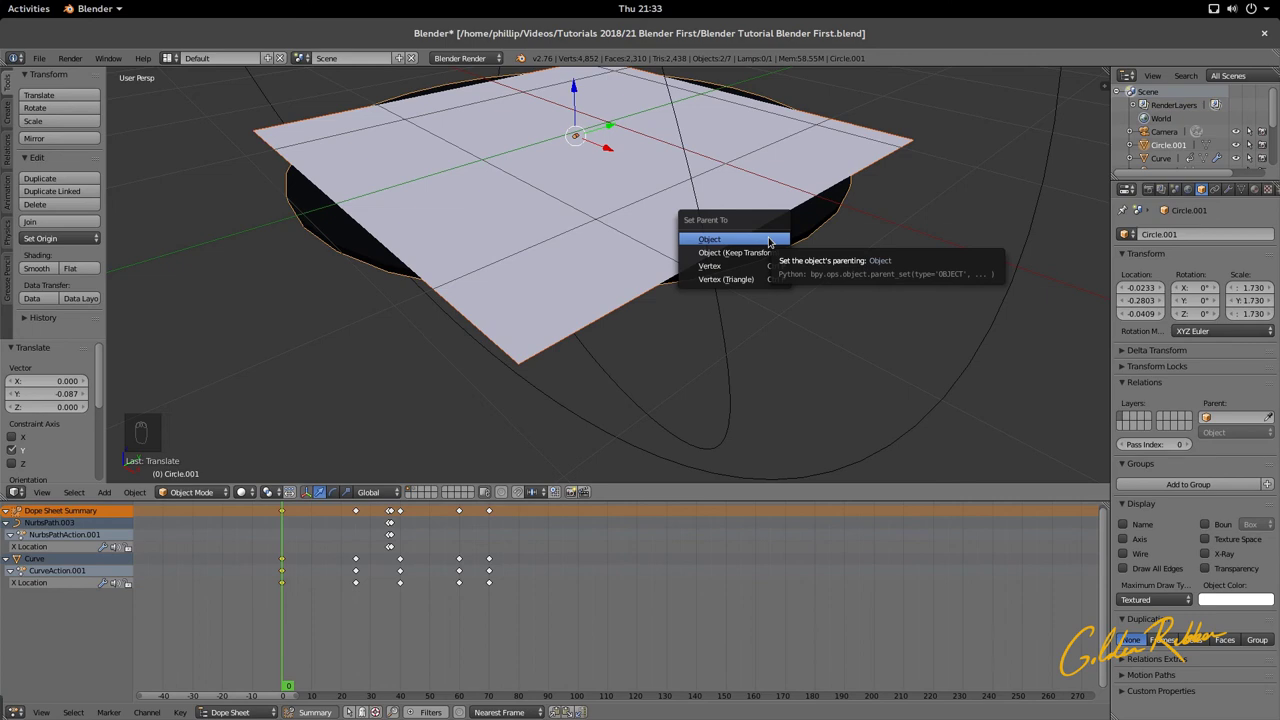
left_click(769, 241)
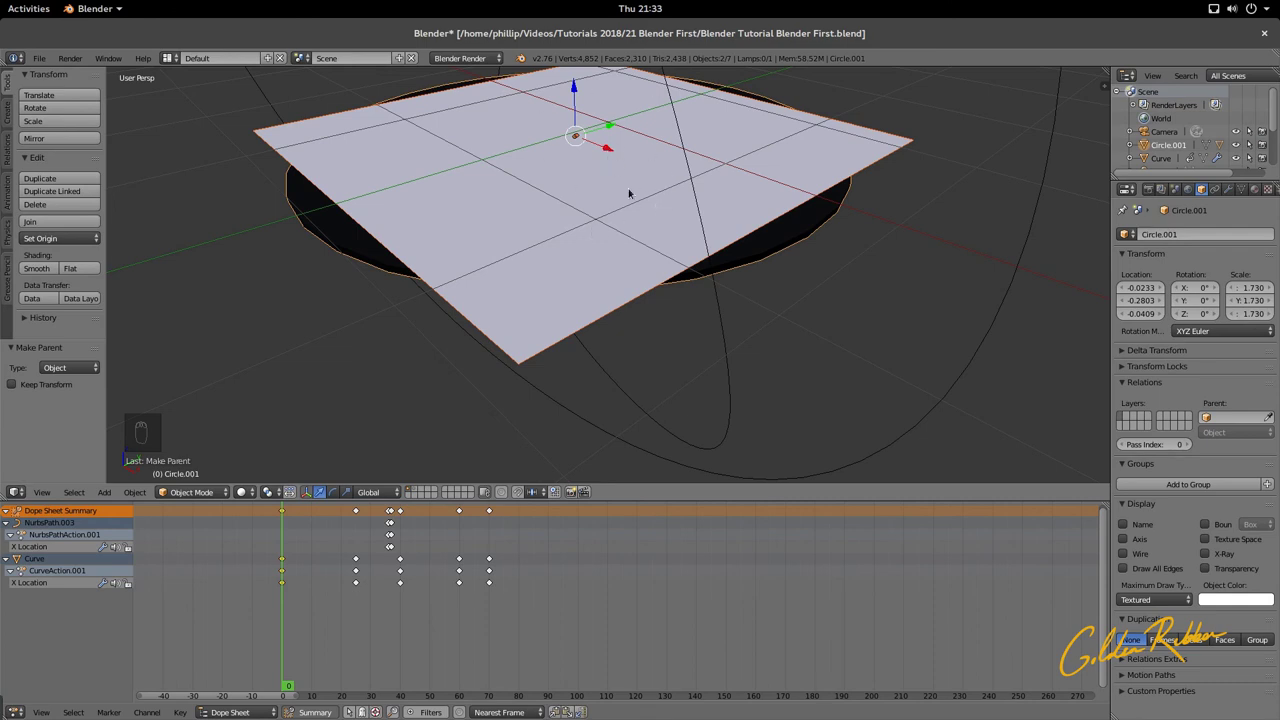
Step: Test-rotate the circle and plane together about Y, cancel, and return to camera view
key("r")
key("y")
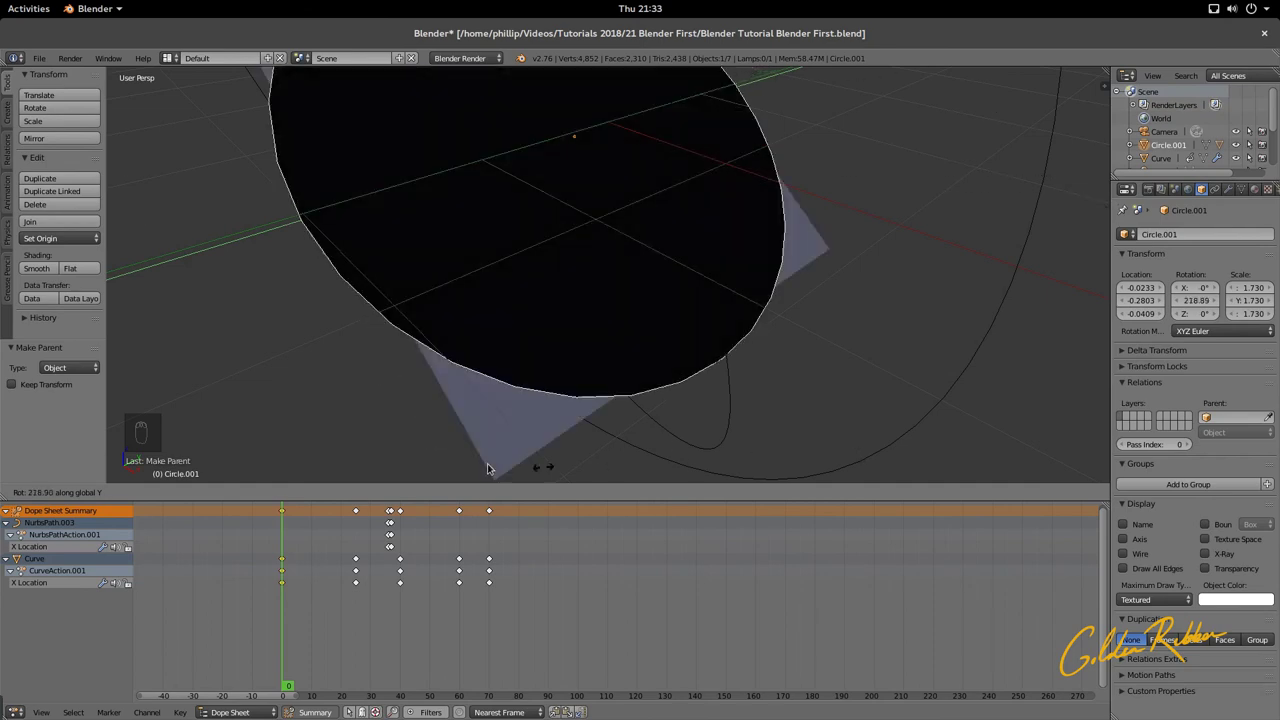
key("Escape")
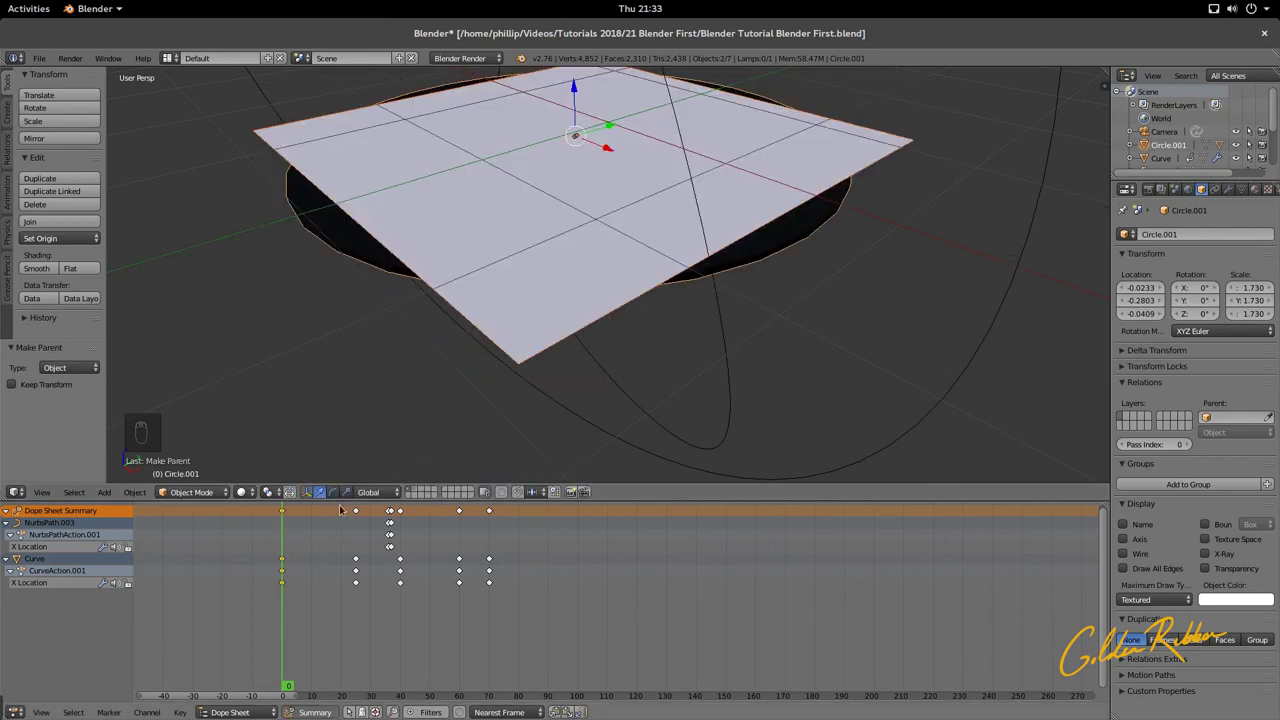
scroll(358, 390, "down", 4)
key("KP_0")
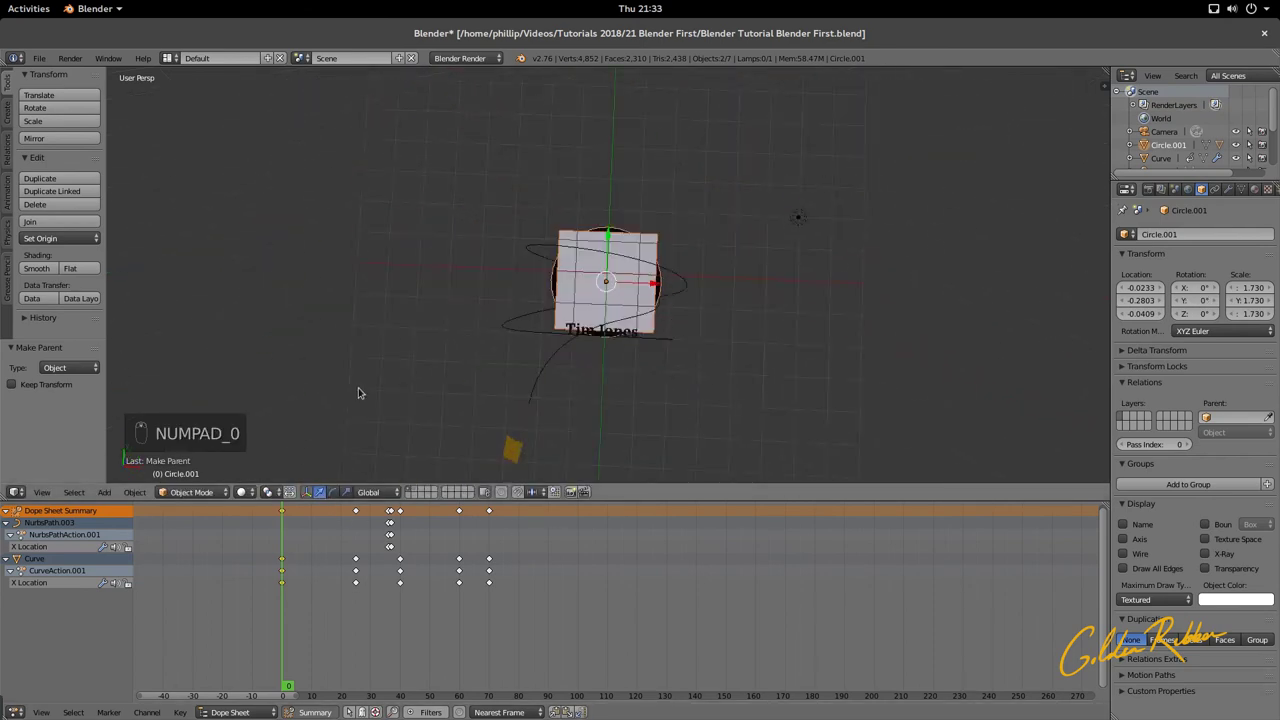
Step: Preview the scene in Rendered viewport shading
left_click(215, 494)
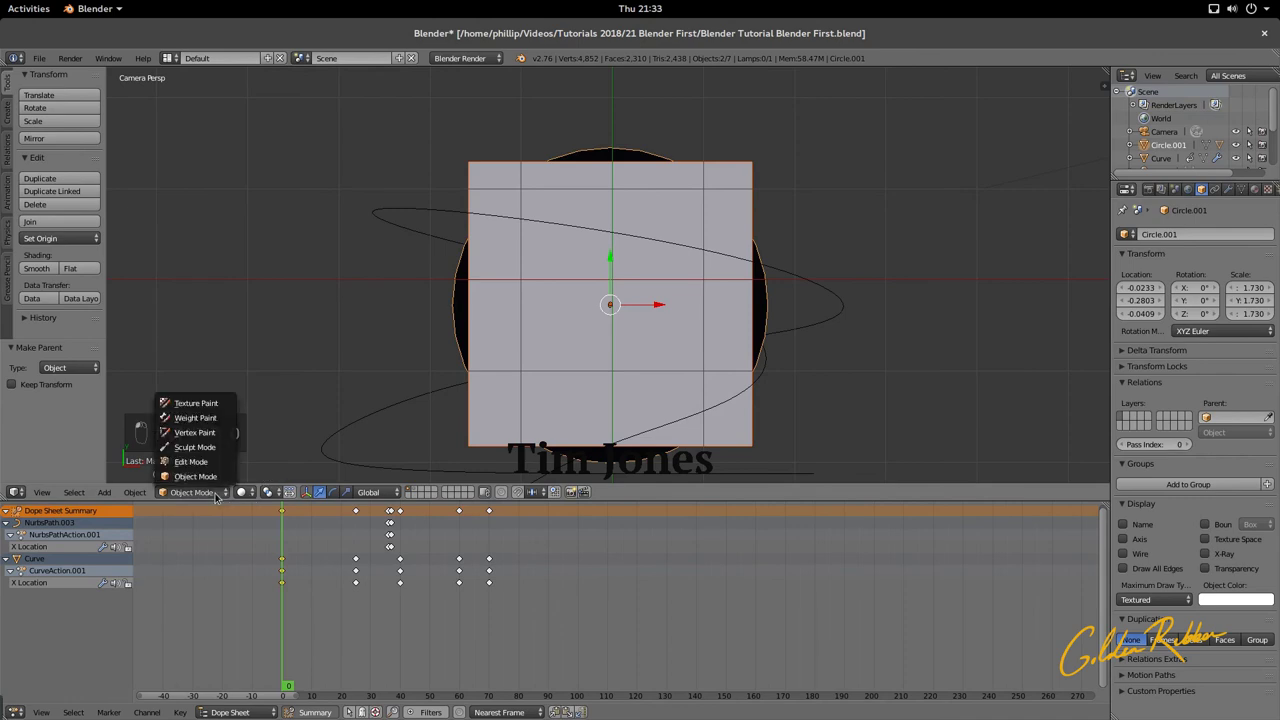
left_click(242, 493)
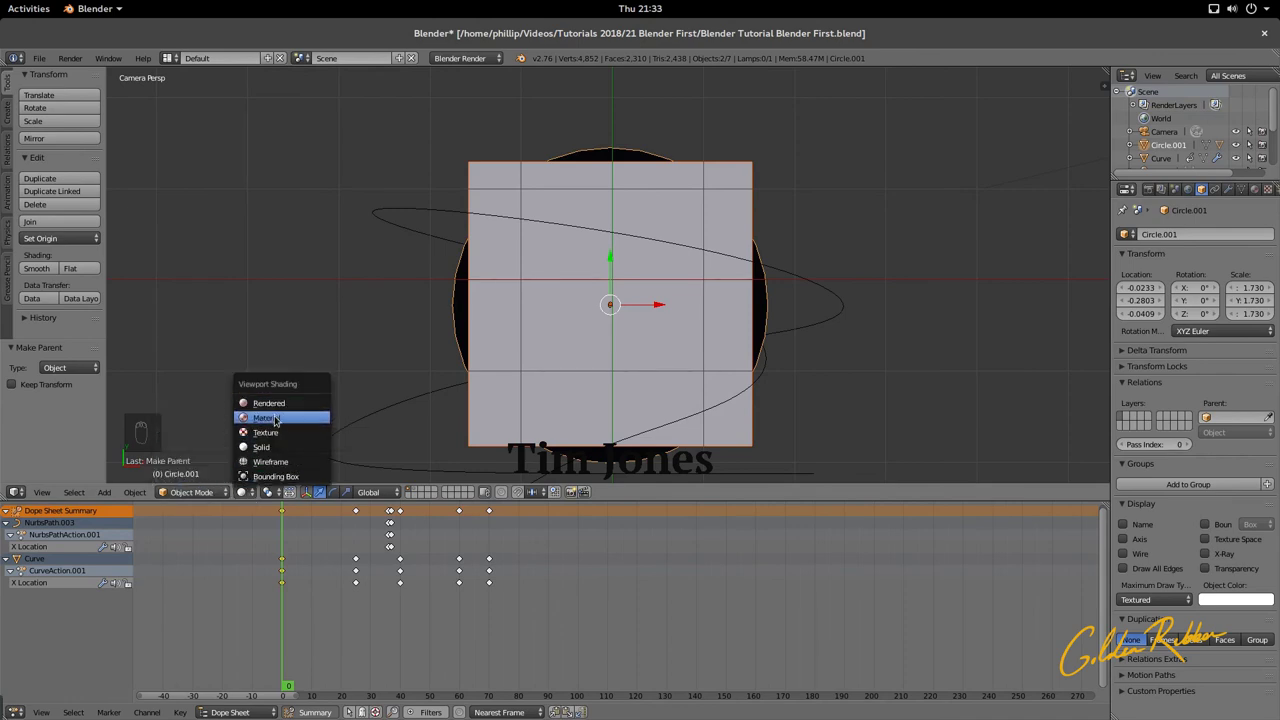
left_click(274, 408)
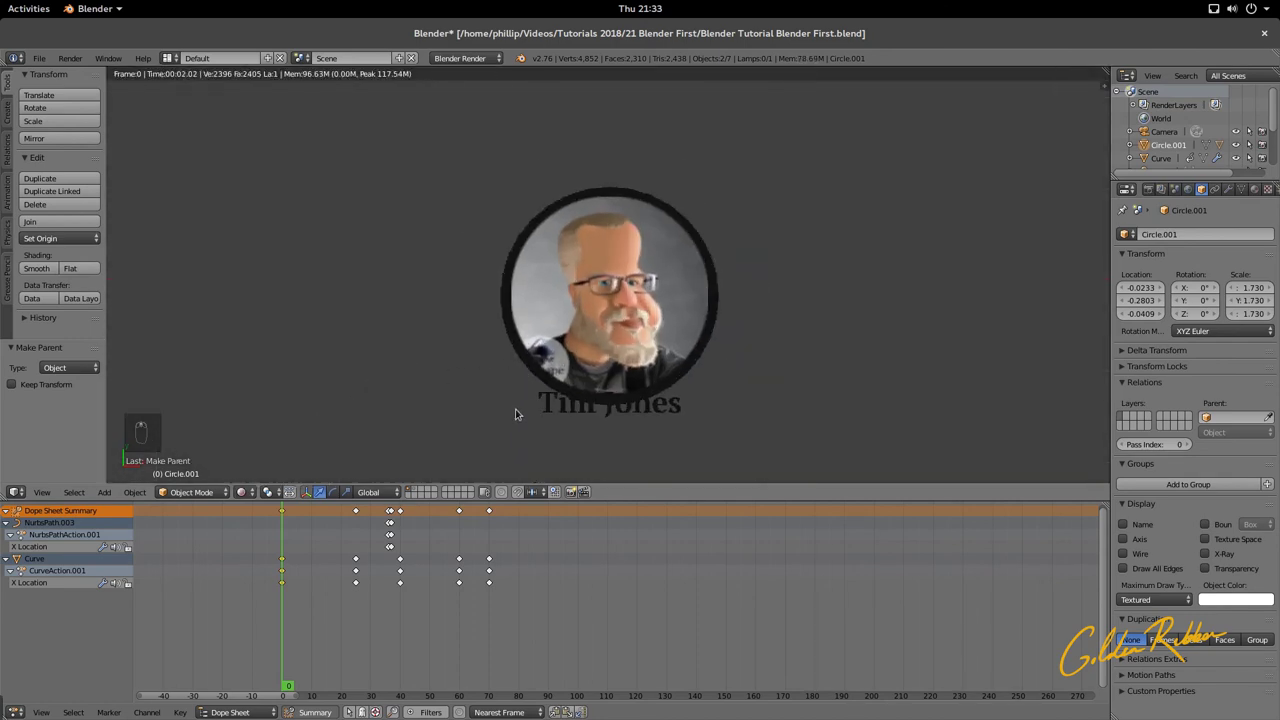
key("Escape")
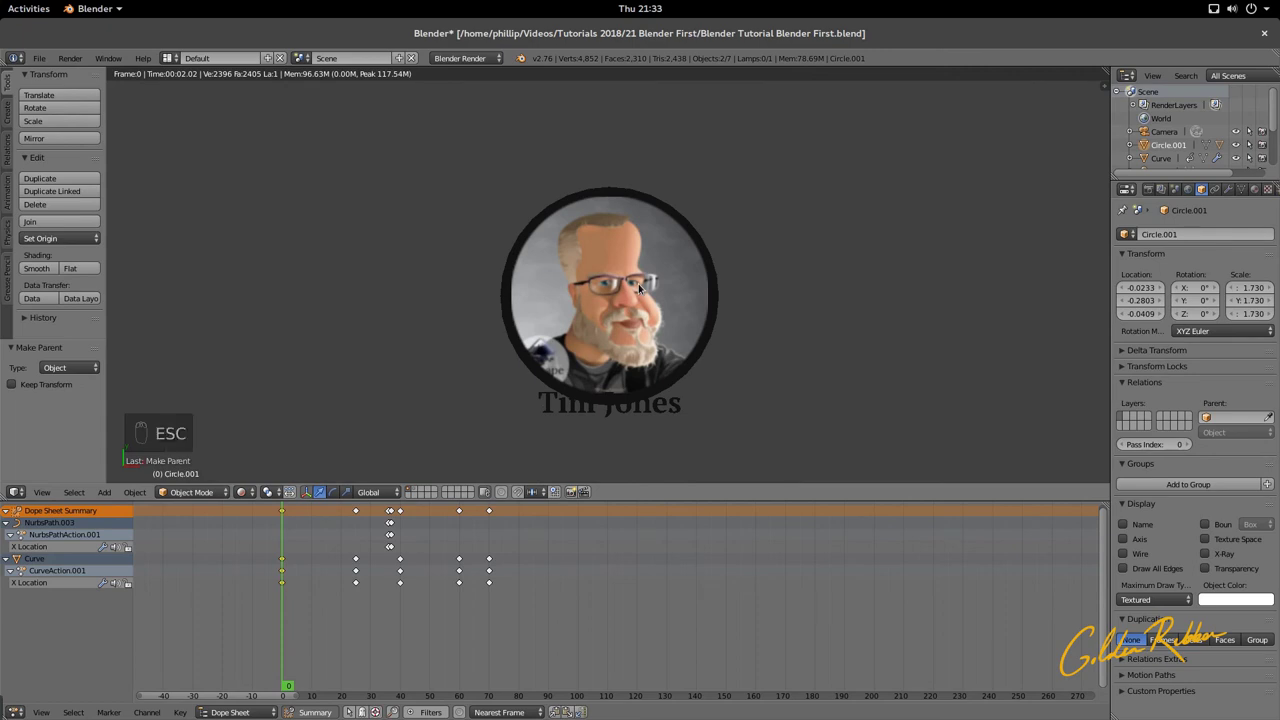
key("Escape")
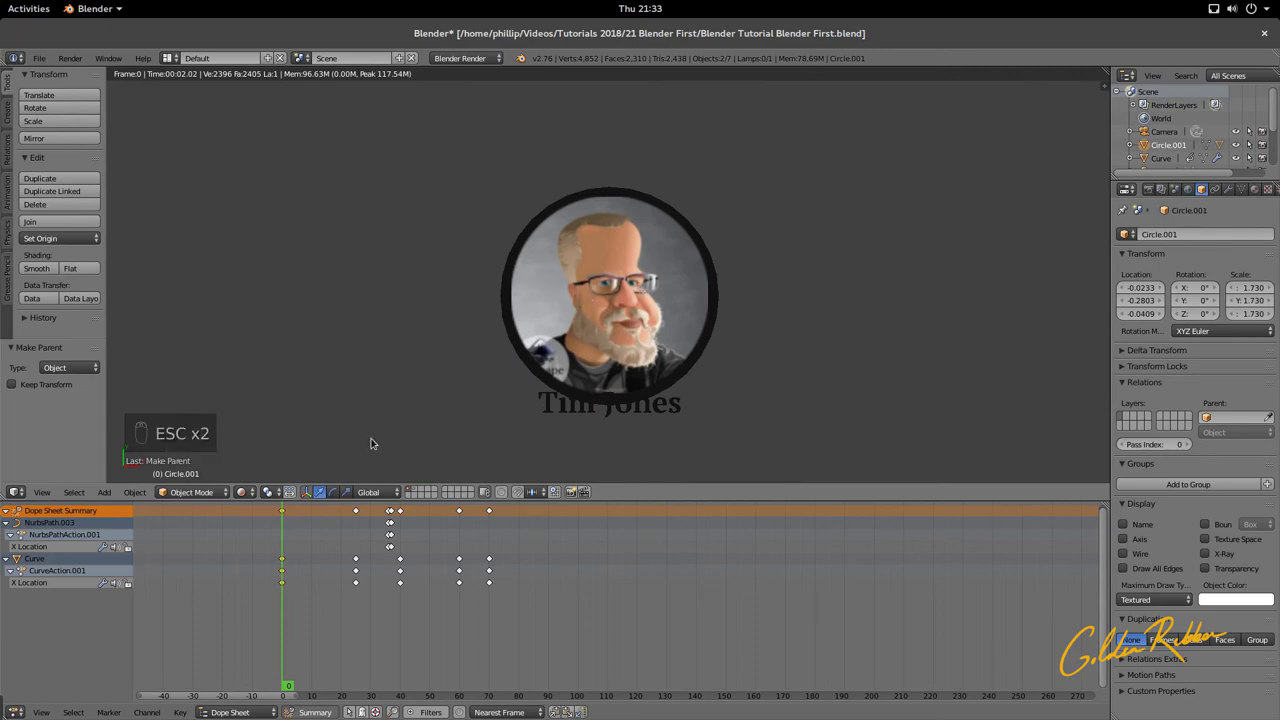
Step: Switch to Material shading, test-spin the portrait circle, and scrub the ribbon animation
left_click(242, 492)
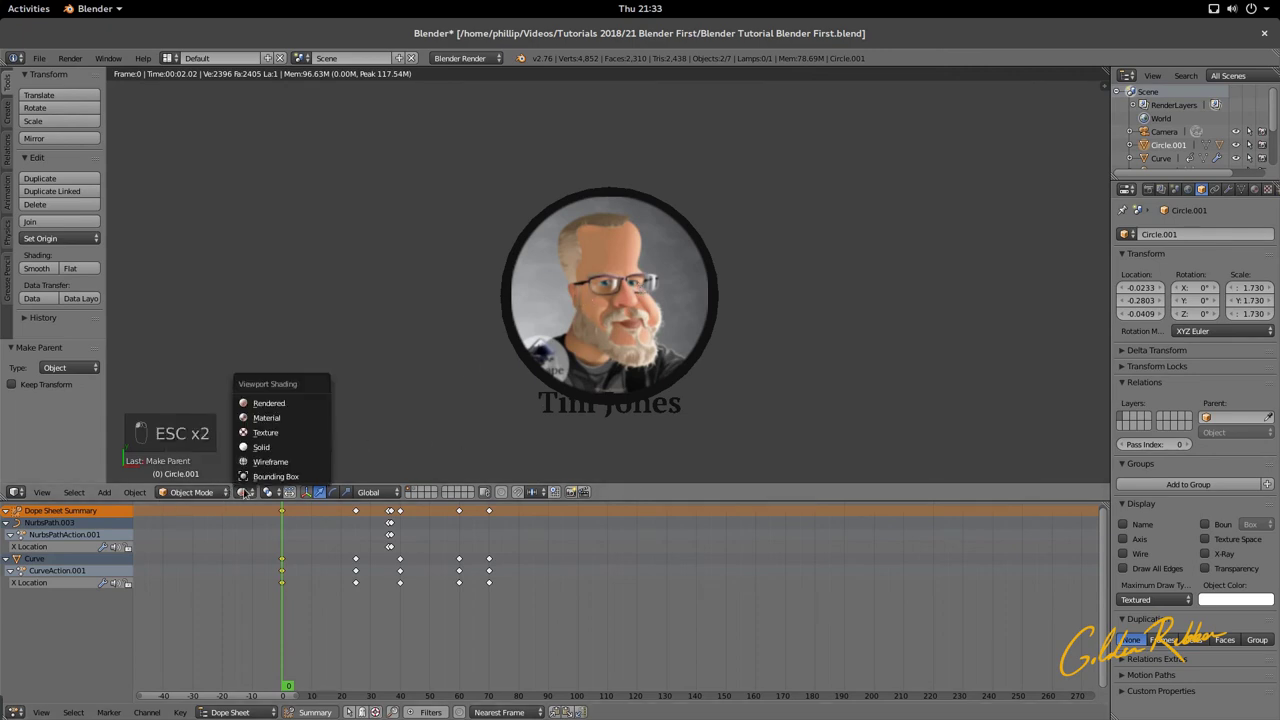
left_click(268, 418)
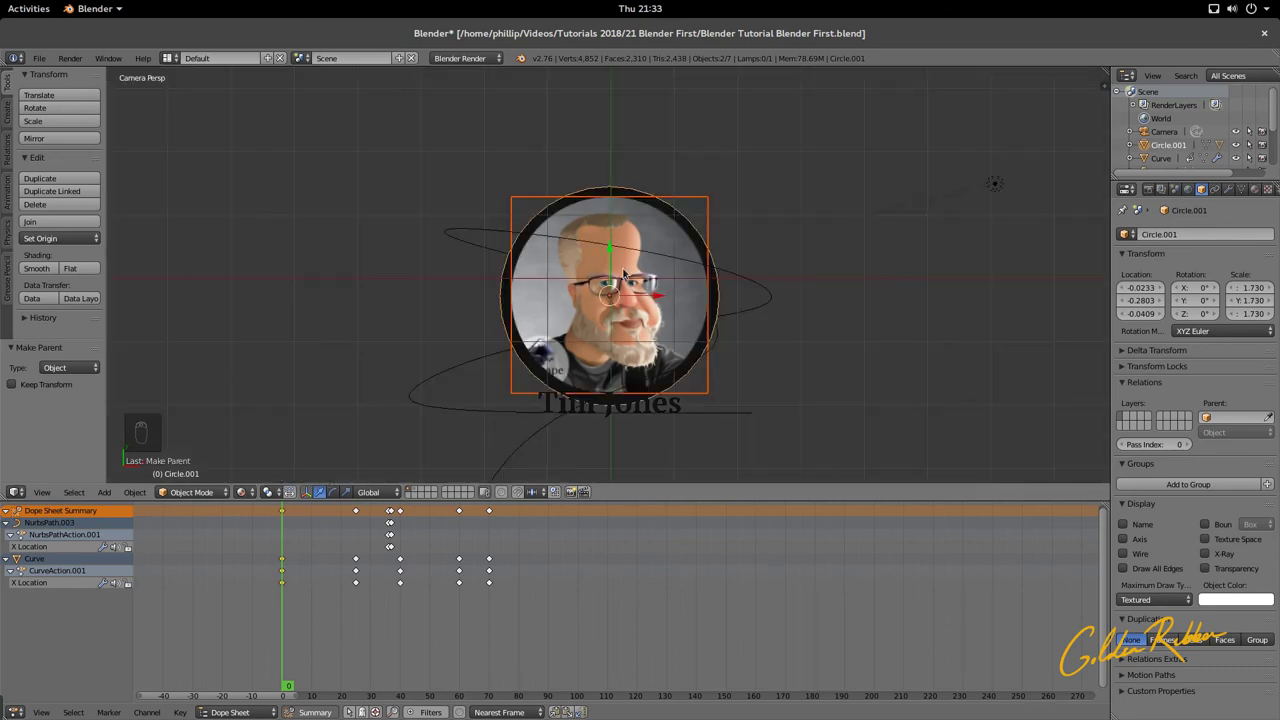
key("r")
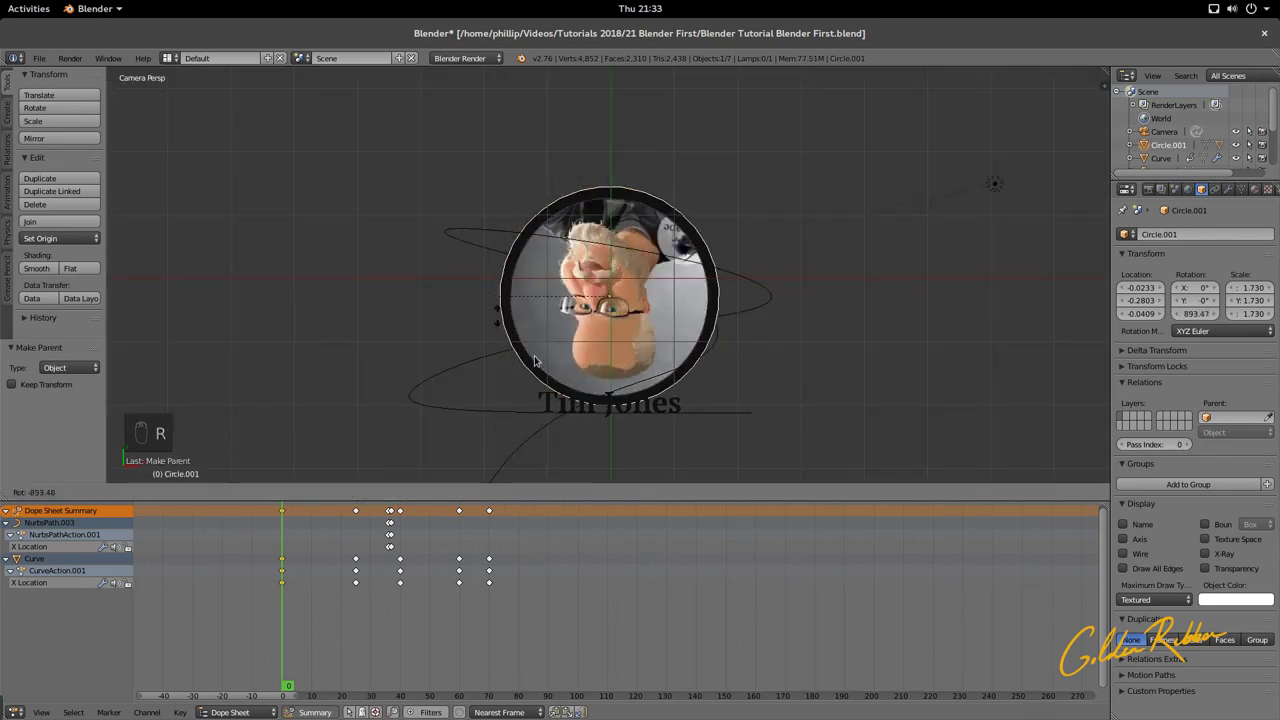
key("Escape")
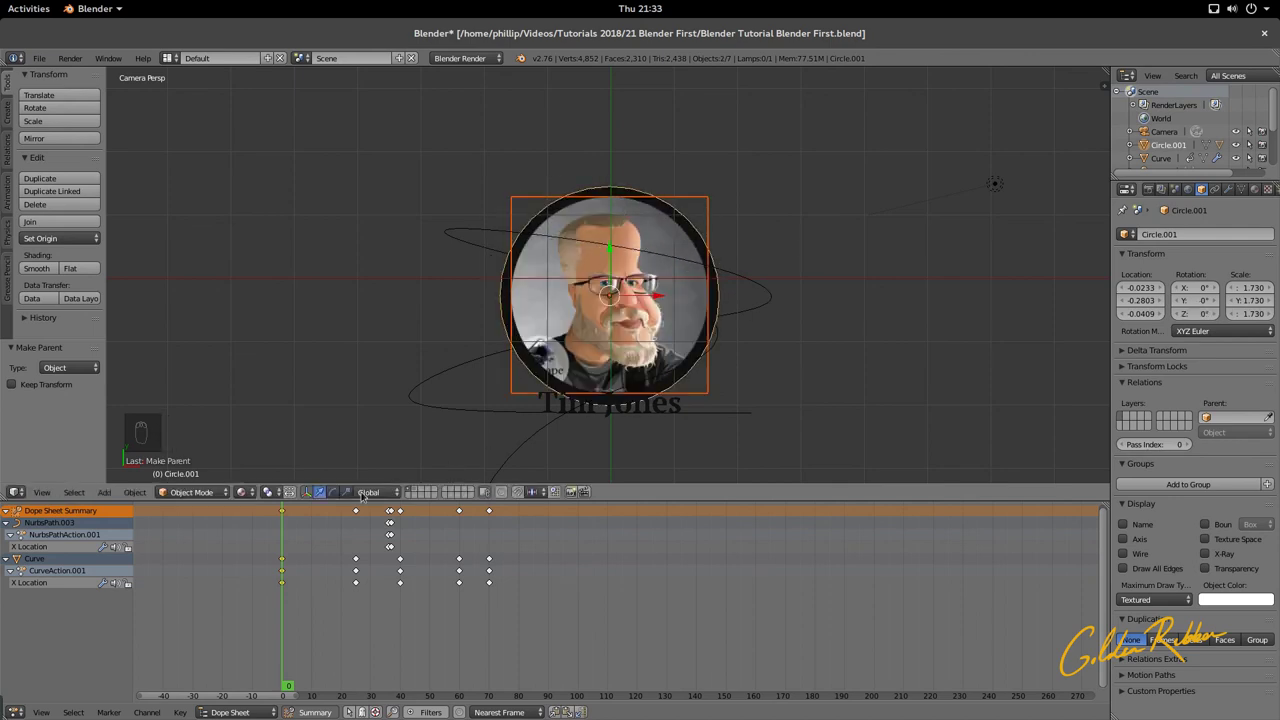
left_click_drag(283, 614, 278, 656)
Step: Set the circle's Y rotation to 90° and keyframe it at frame 0
left_click(1195, 301)
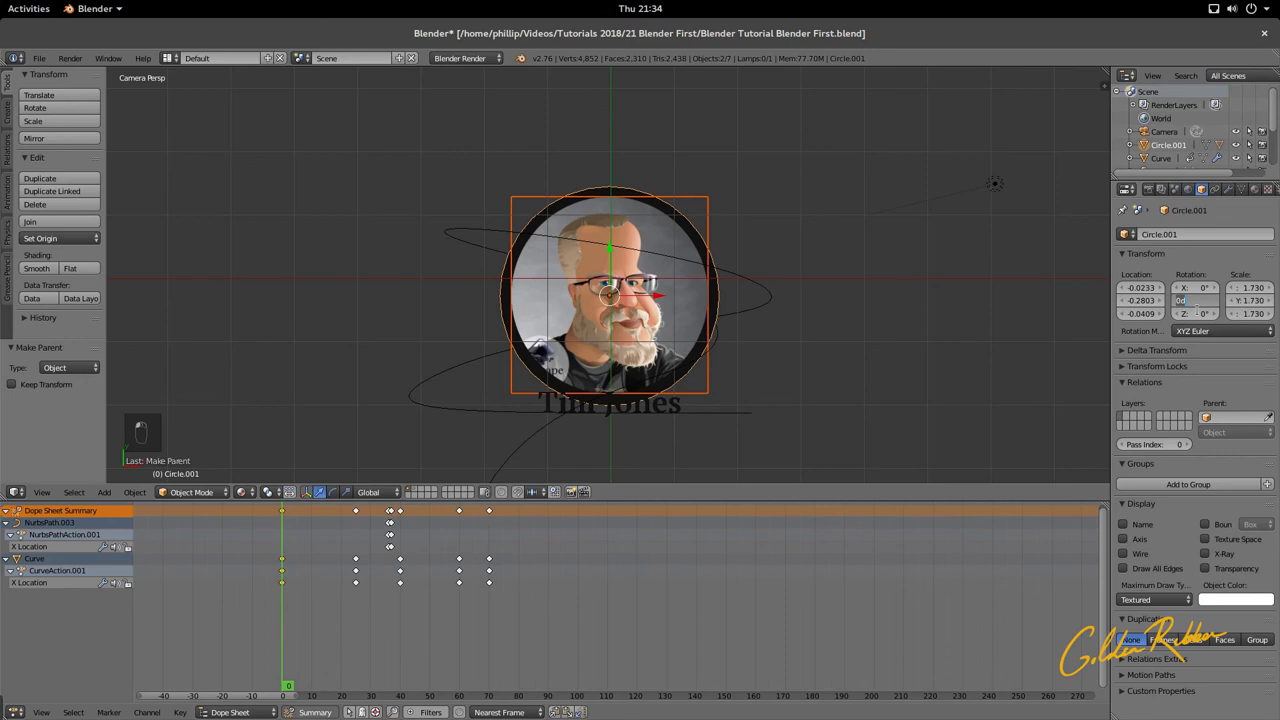
type("90")
key("Return")
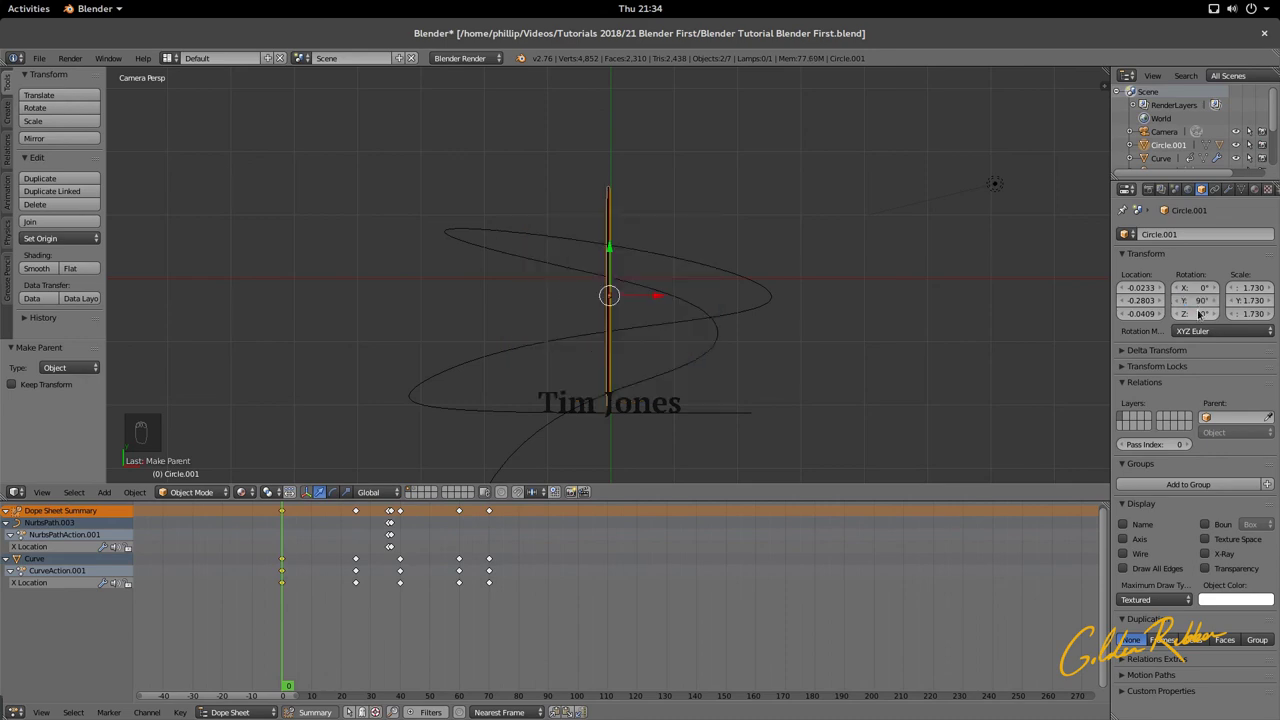
right_click(1195, 300)
left_click(1186, 314)
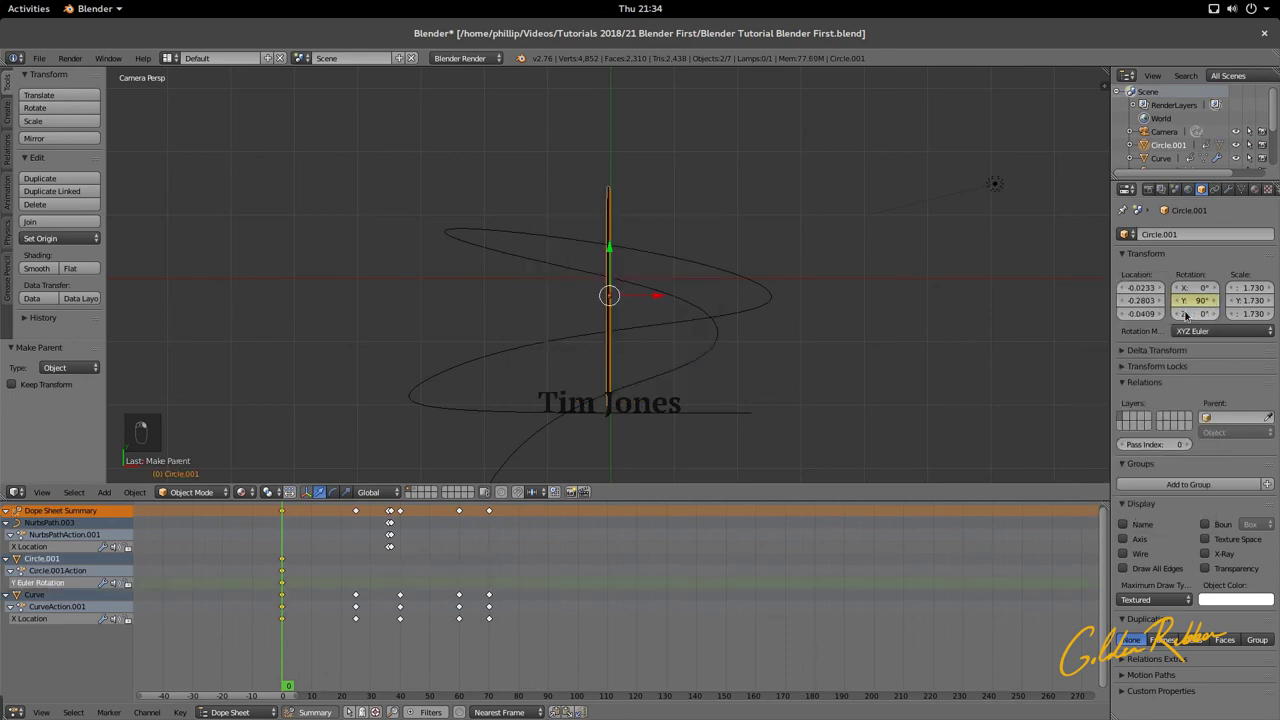
Step: Keyframe the 90° Y rotation again at frame 25
left_click(291, 637)
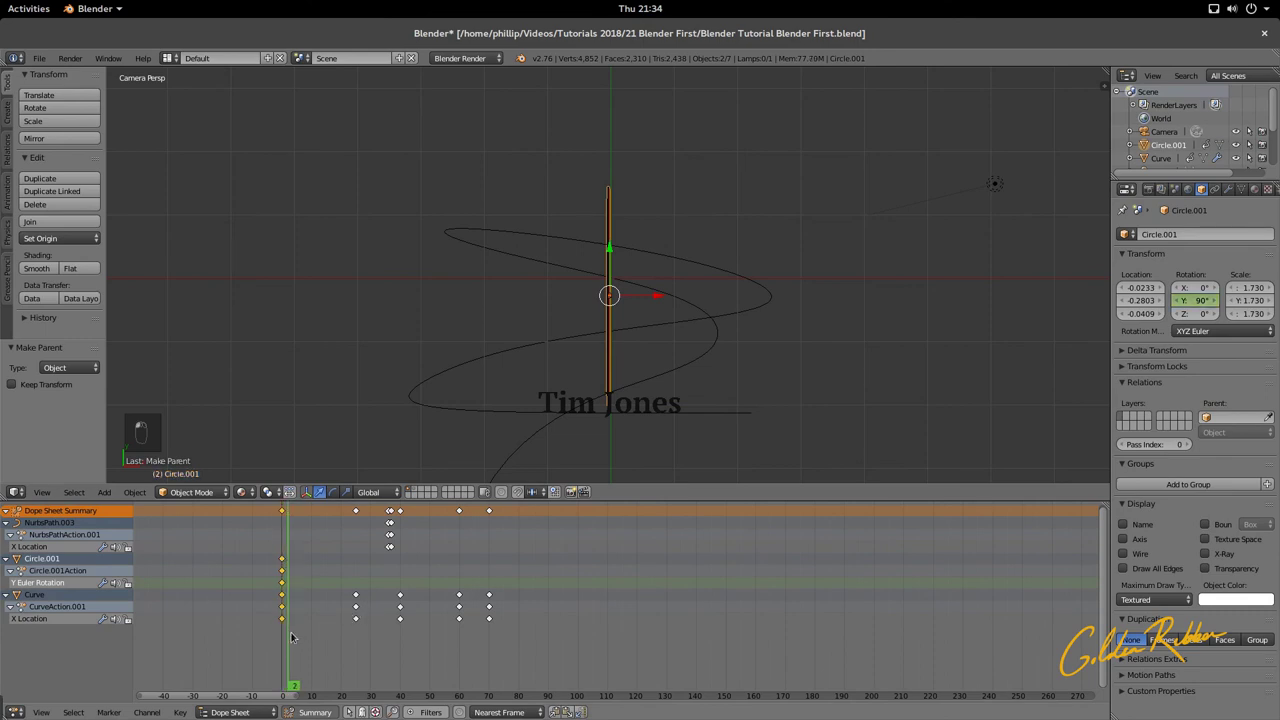
left_click_drag(291, 637, 356, 657)
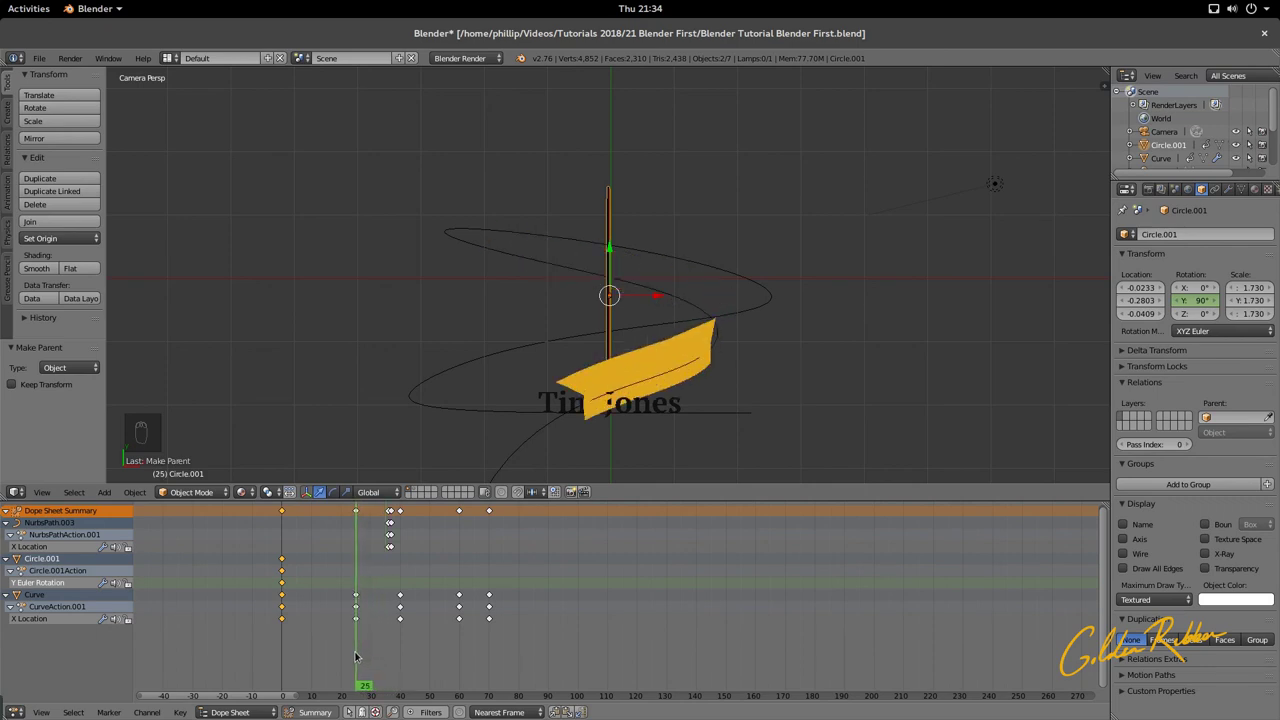
right_click(1207, 288)
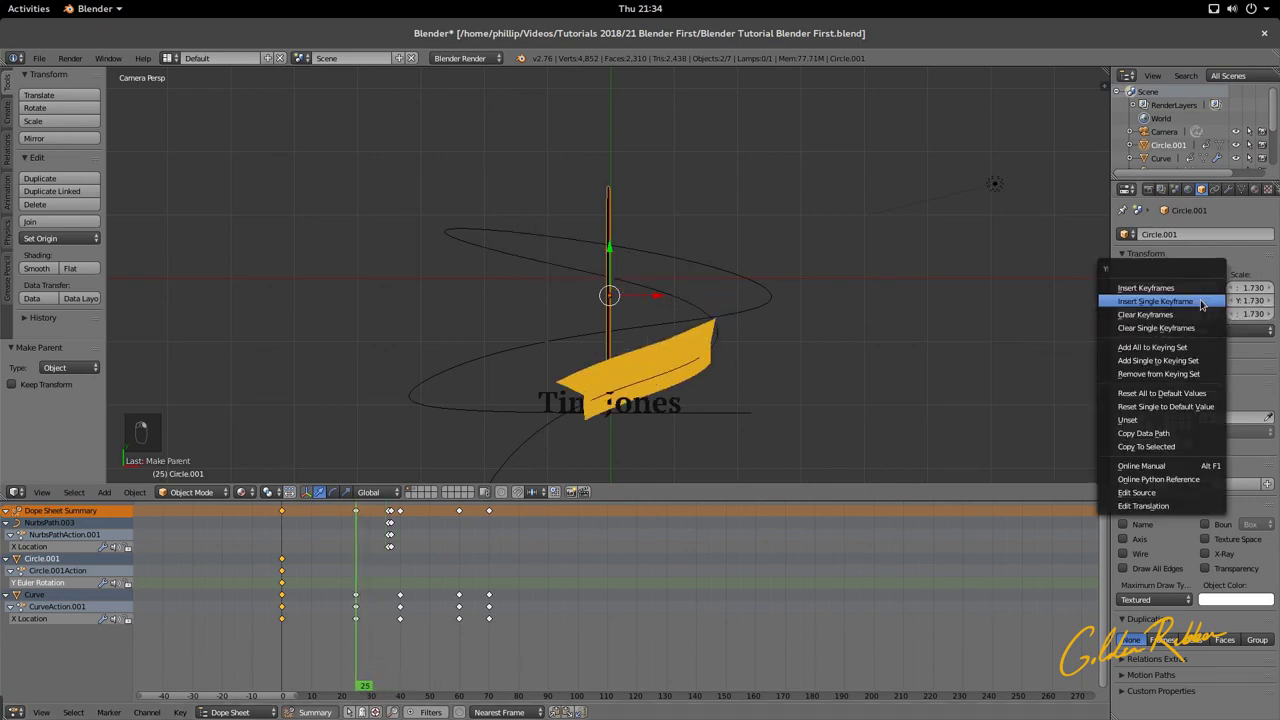
left_click(1201, 303)
Step: At frame 40, set Y rotation to 360° and keyframe it so the portrait faces the camera
left_click_drag(360, 640, 399, 654)
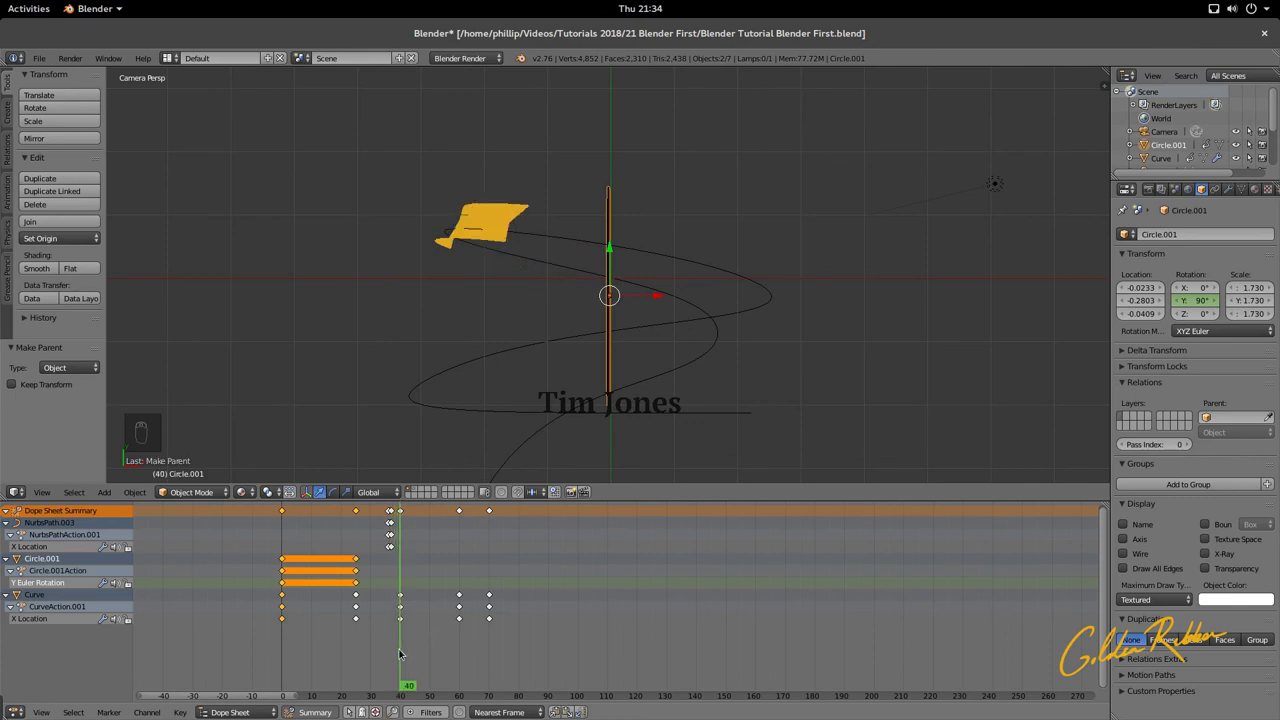
left_click(1189, 301)
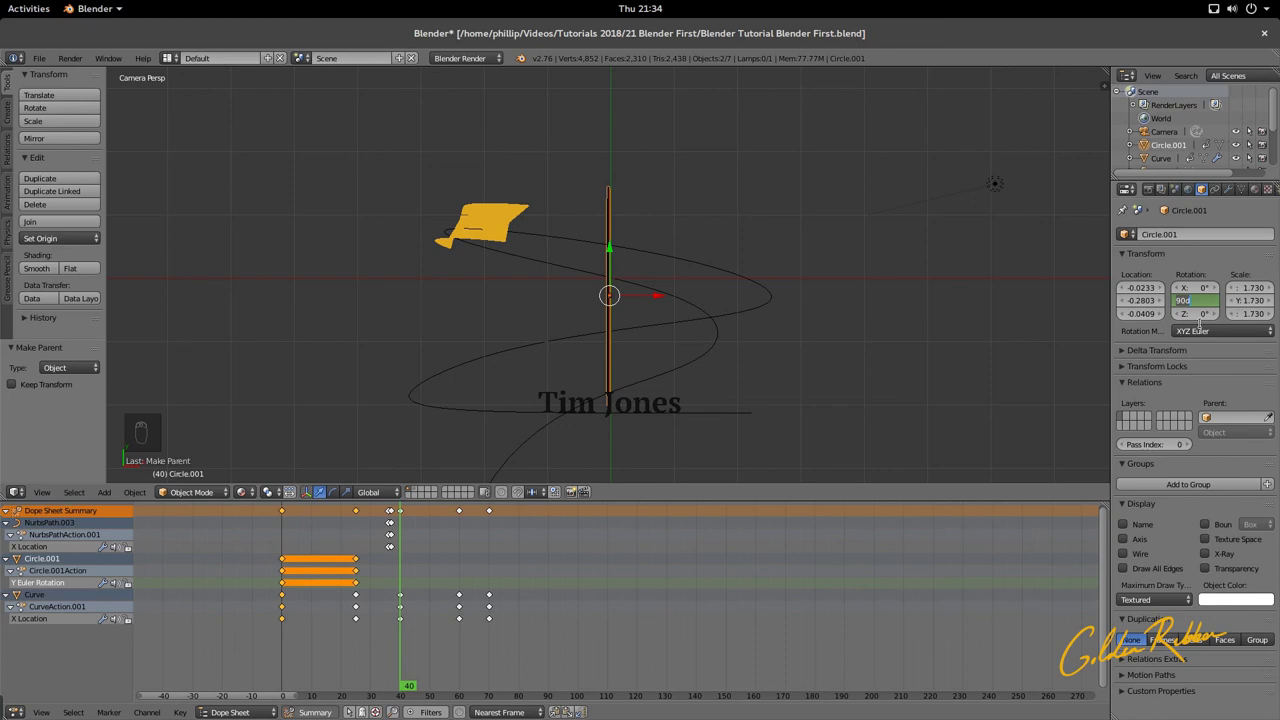
key("Return")
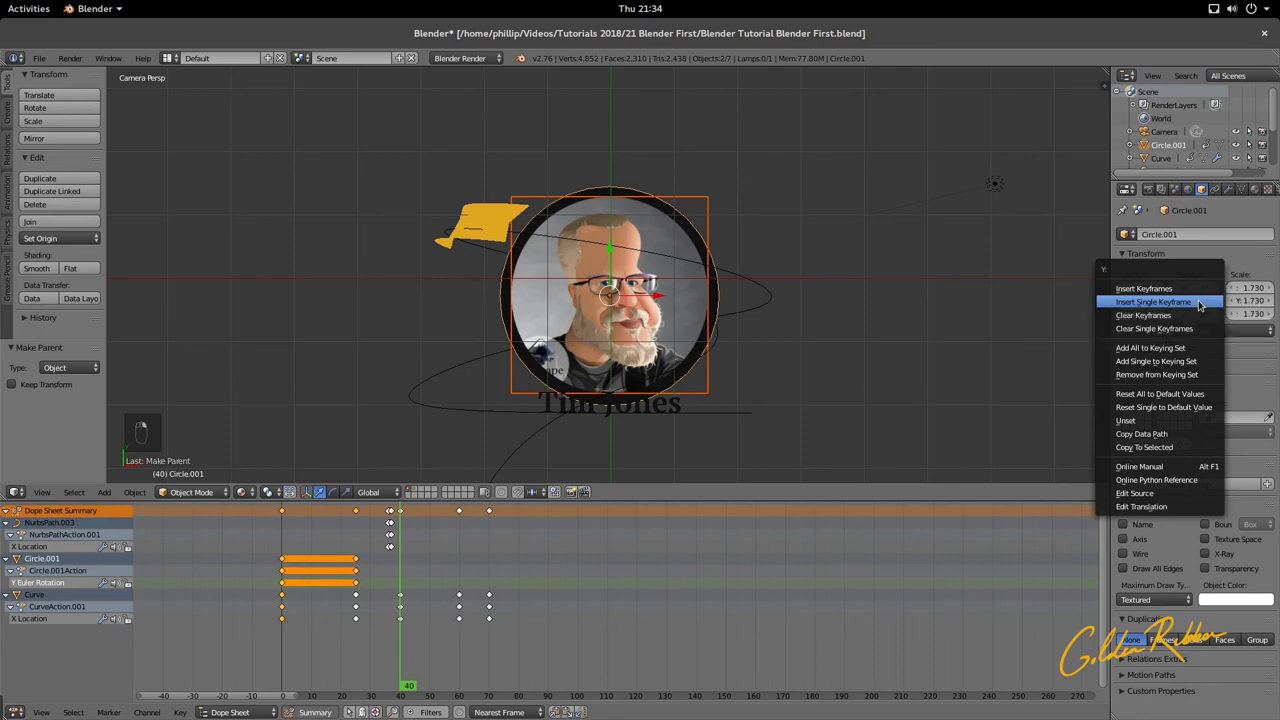
left_click(1199, 303)
mouse_move(421, 622)
left_mouse_down()
mouse_move(303, 628)
mouse_move(400, 638)
mouse_move(285, 645)
left_mouse_up()
Step: Slide the portrait's frame-25 rotation keyframes a few frames earlier in the Dope Sheet
key("alt+a")
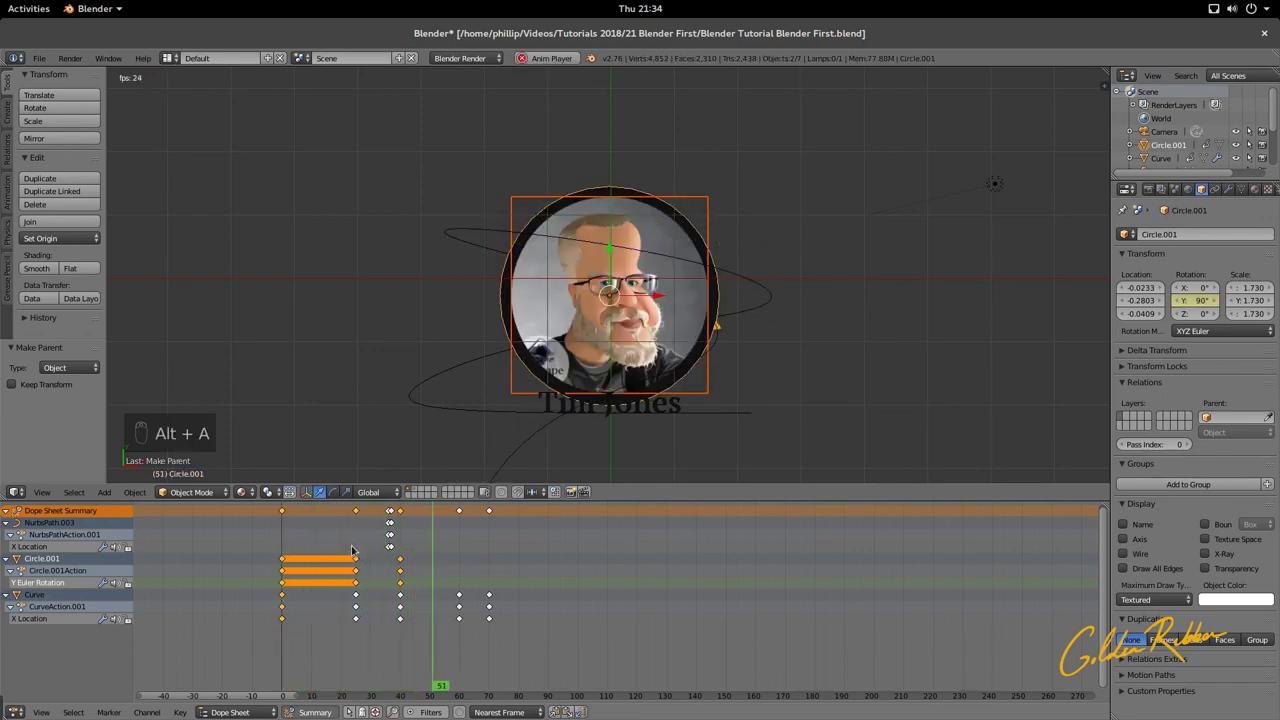
key("alt+a")
left_click(419, 659)
mouse_move(419, 659)
left_mouse_down()
mouse_move(334, 672)
mouse_move(355, 680)
left_mouse_up()
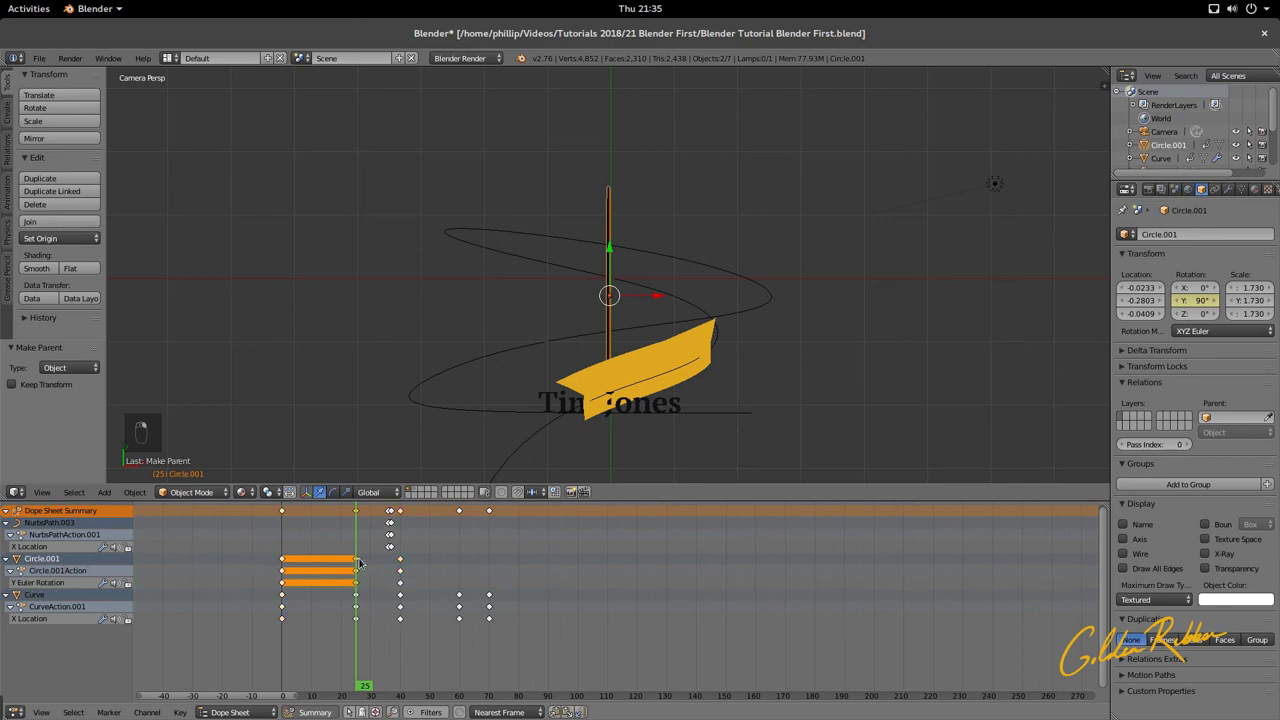
key("g")
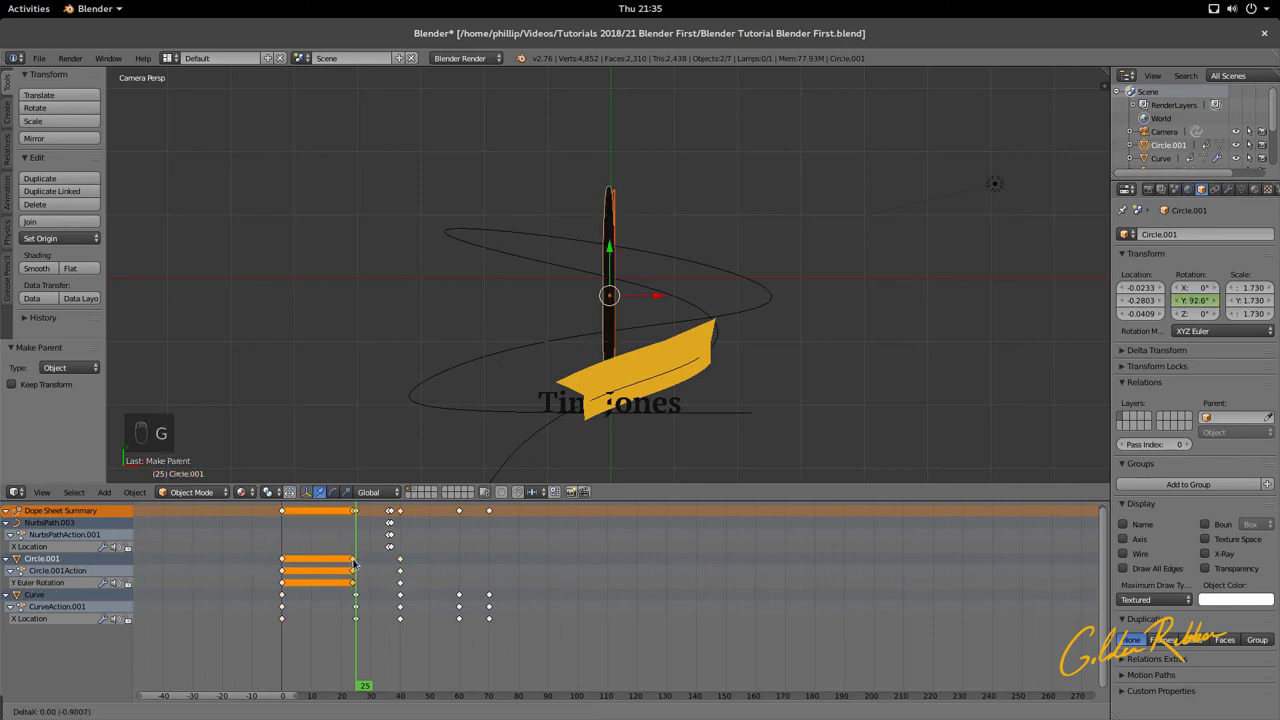
left_click(350, 565)
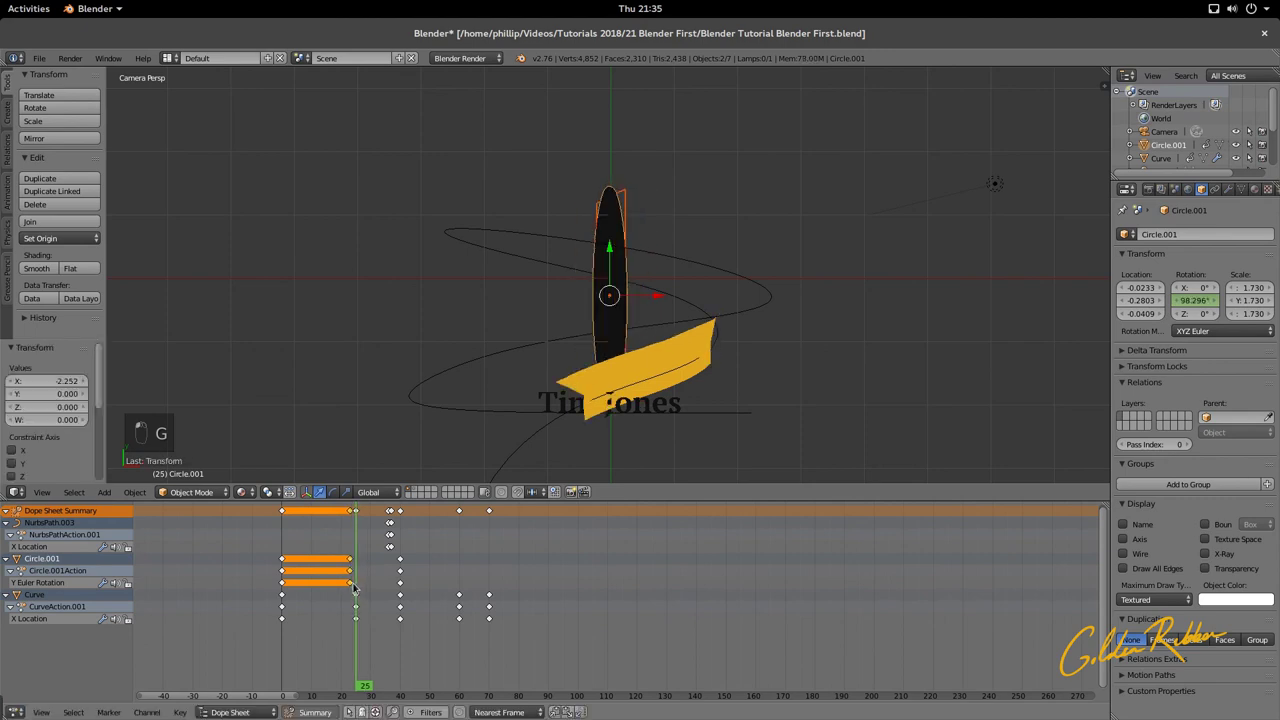
Step: Shift the rotation keyframes slightly earlier again and replay the animation from frame 0
left_click_drag(357, 591, 347, 599)
key("g")
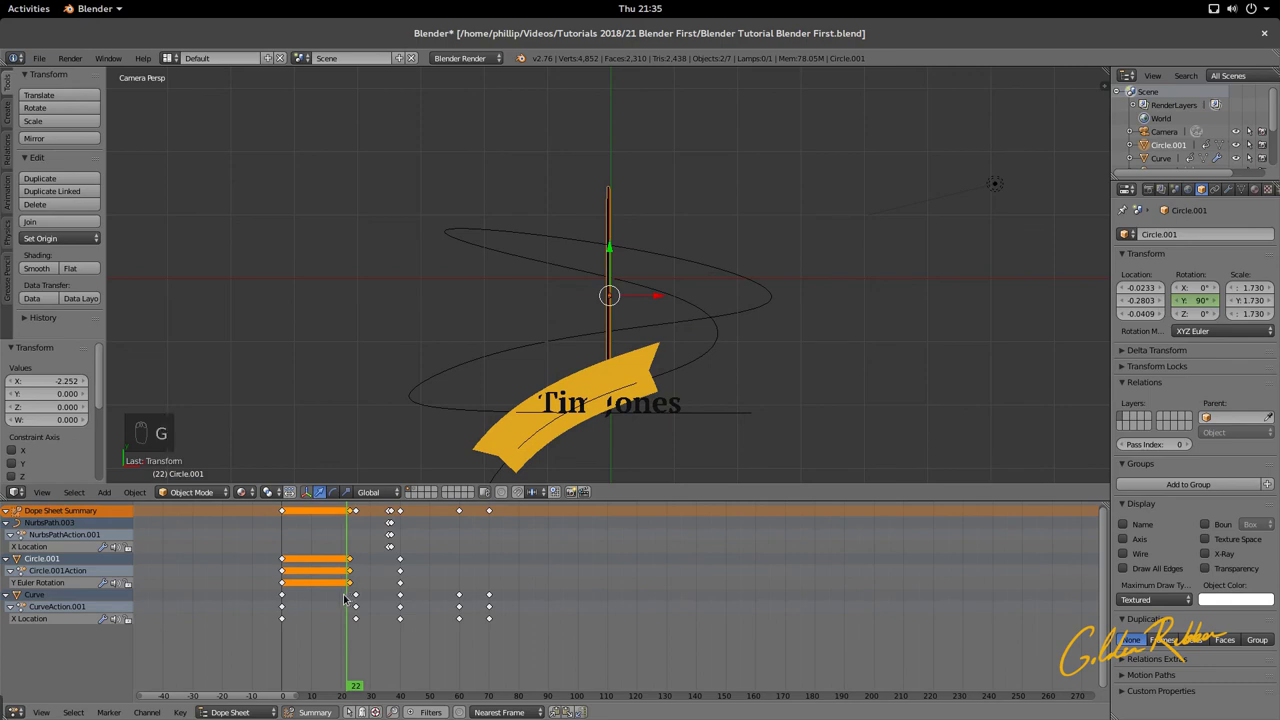
left_click(338, 599)
left_click(269, 609)
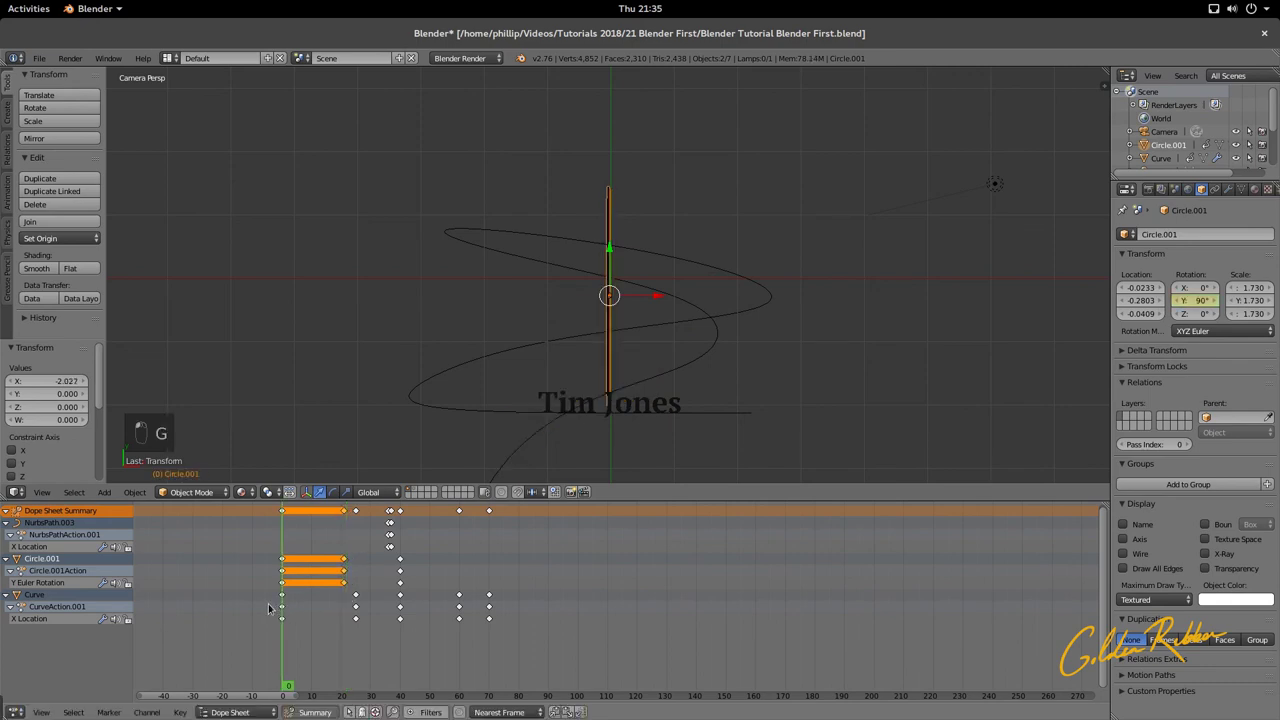
key("alt+a")
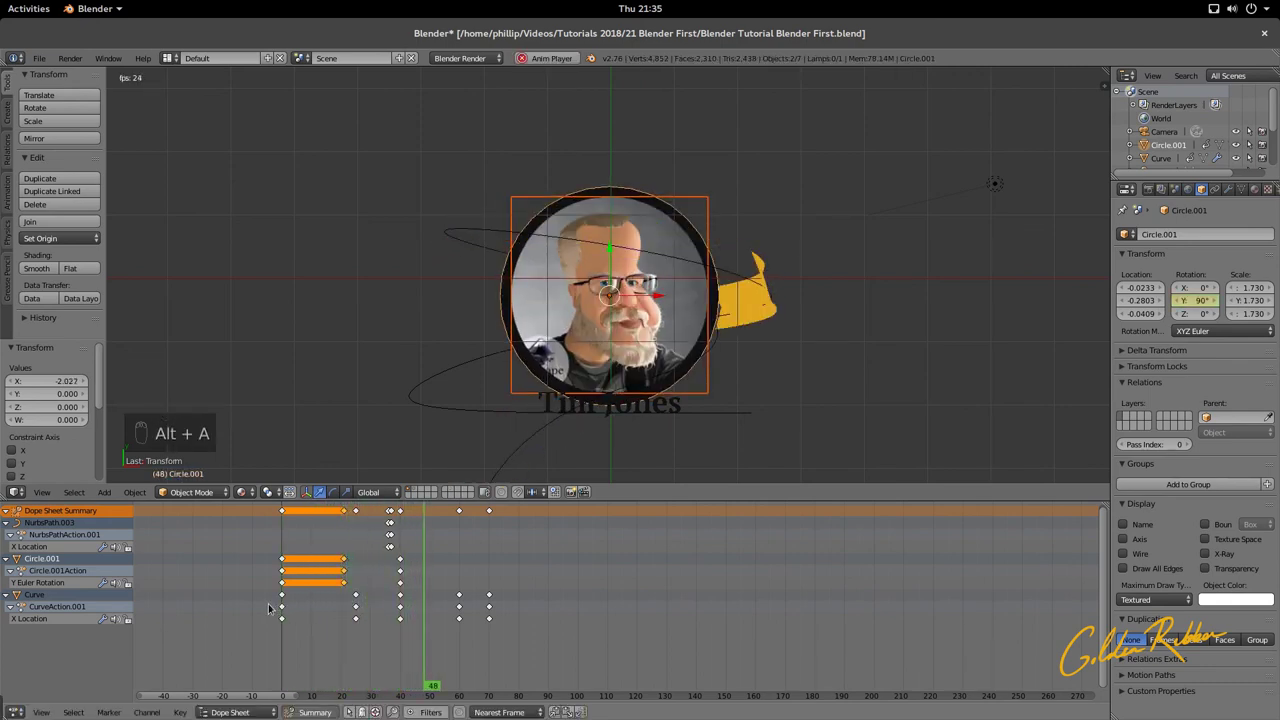
key("alt+a")
left_click_drag(428, 636, 489, 676)
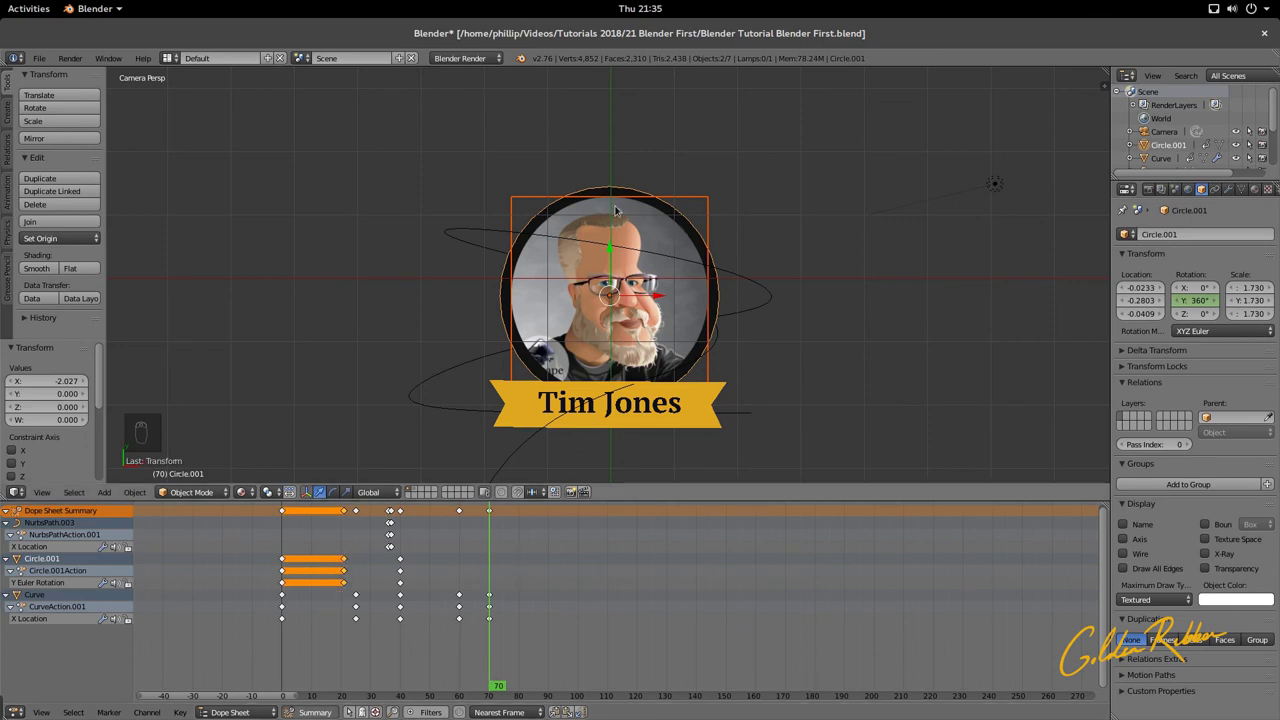
Step: Keyframe the portrait's Y rotation at 720° on frame 70, then rewind and play the spin
left_click(1194, 300)
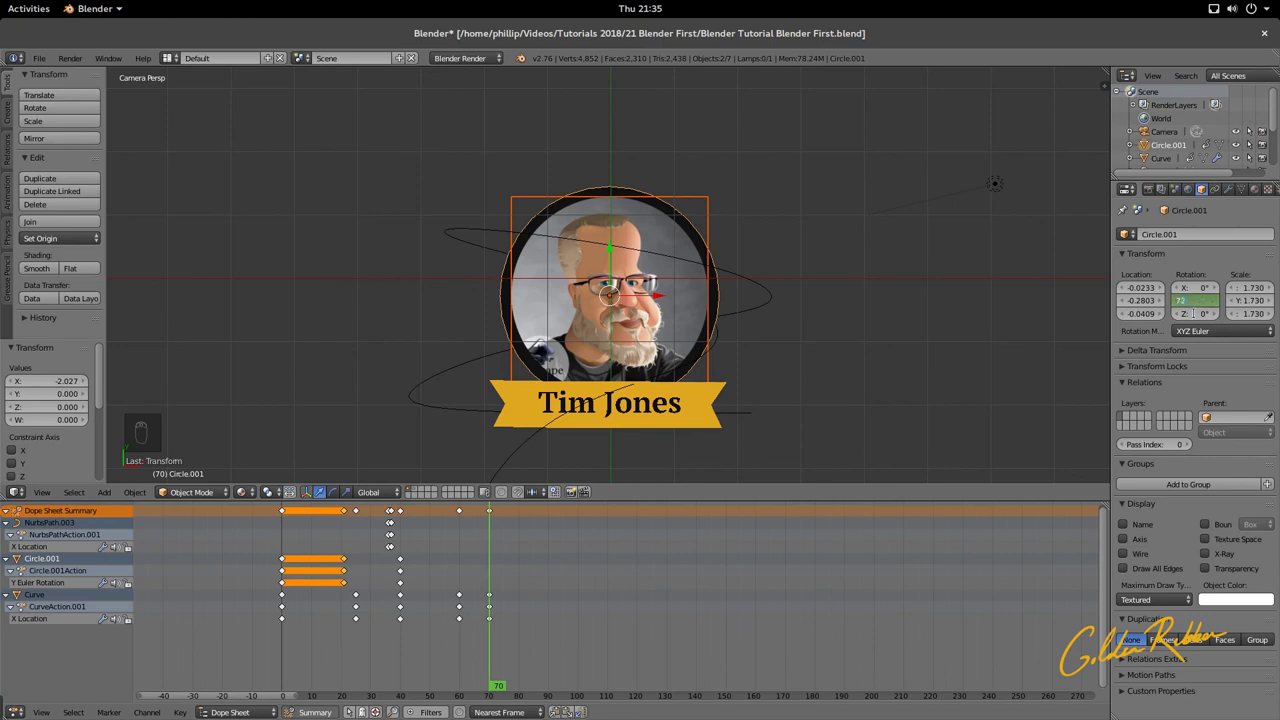
key("Return")
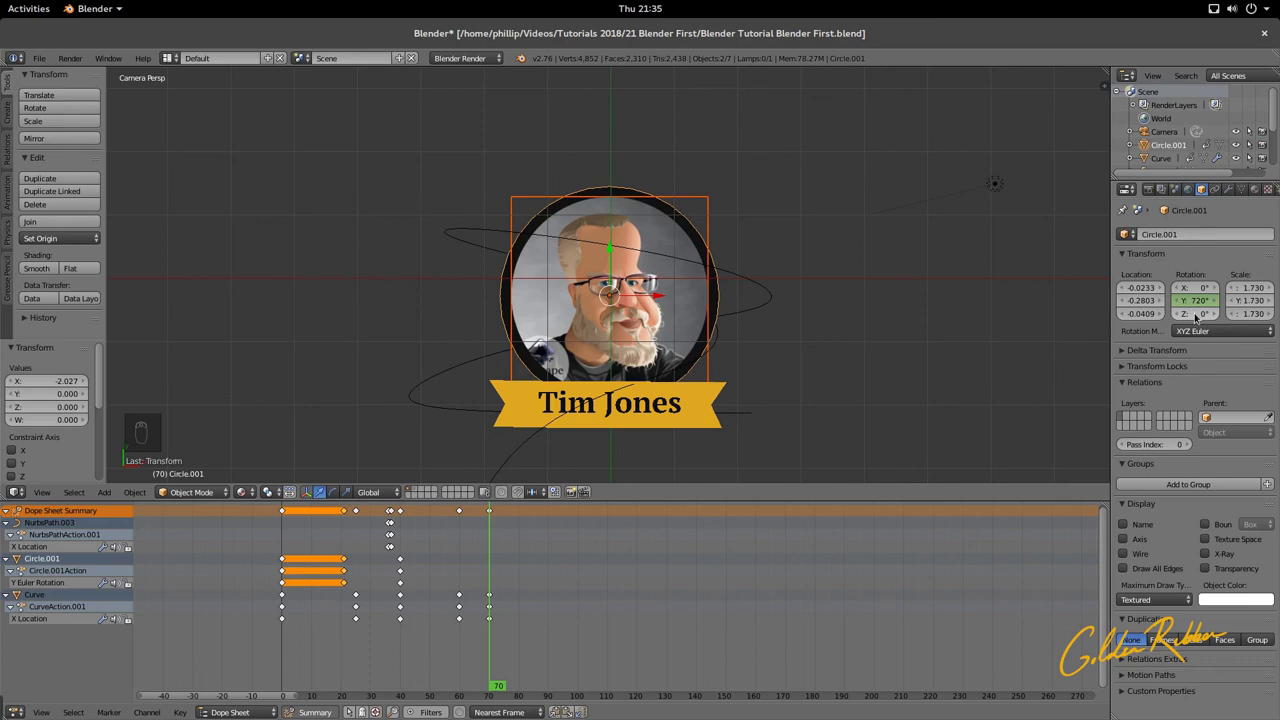
right_click(1196, 305)
left_click(1196, 300)
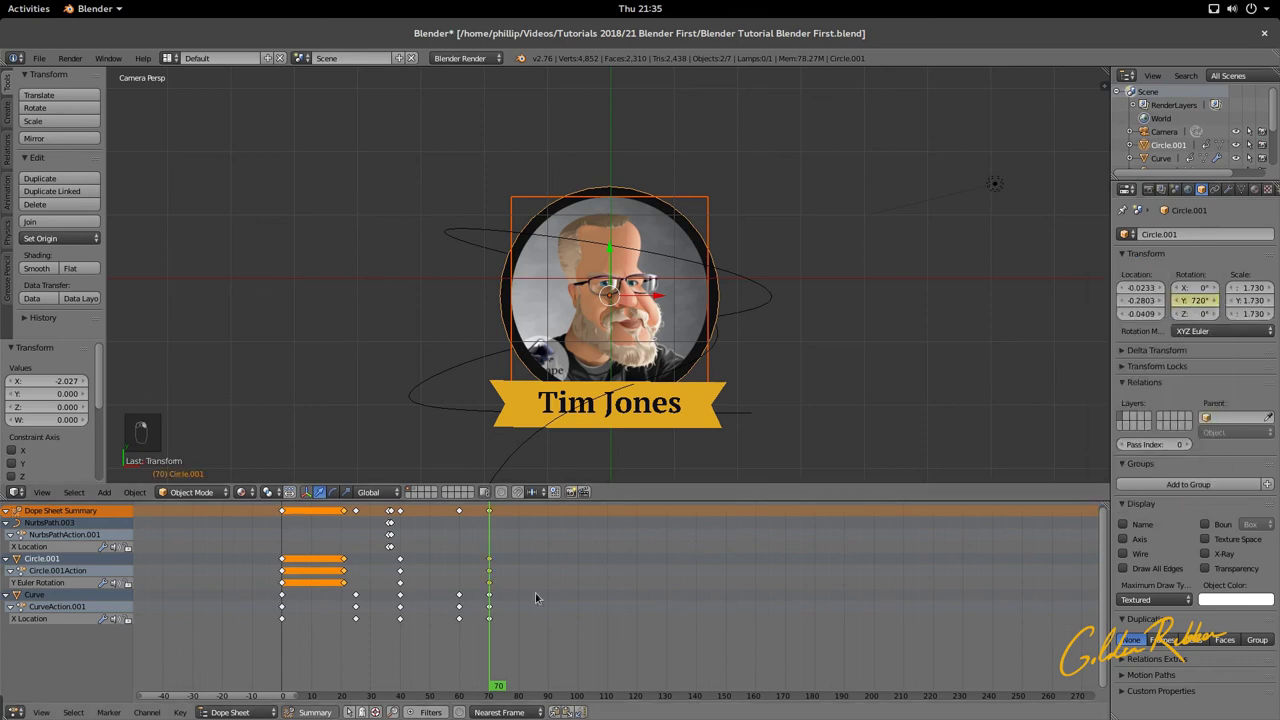
left_click_drag(487, 622, 267, 648)
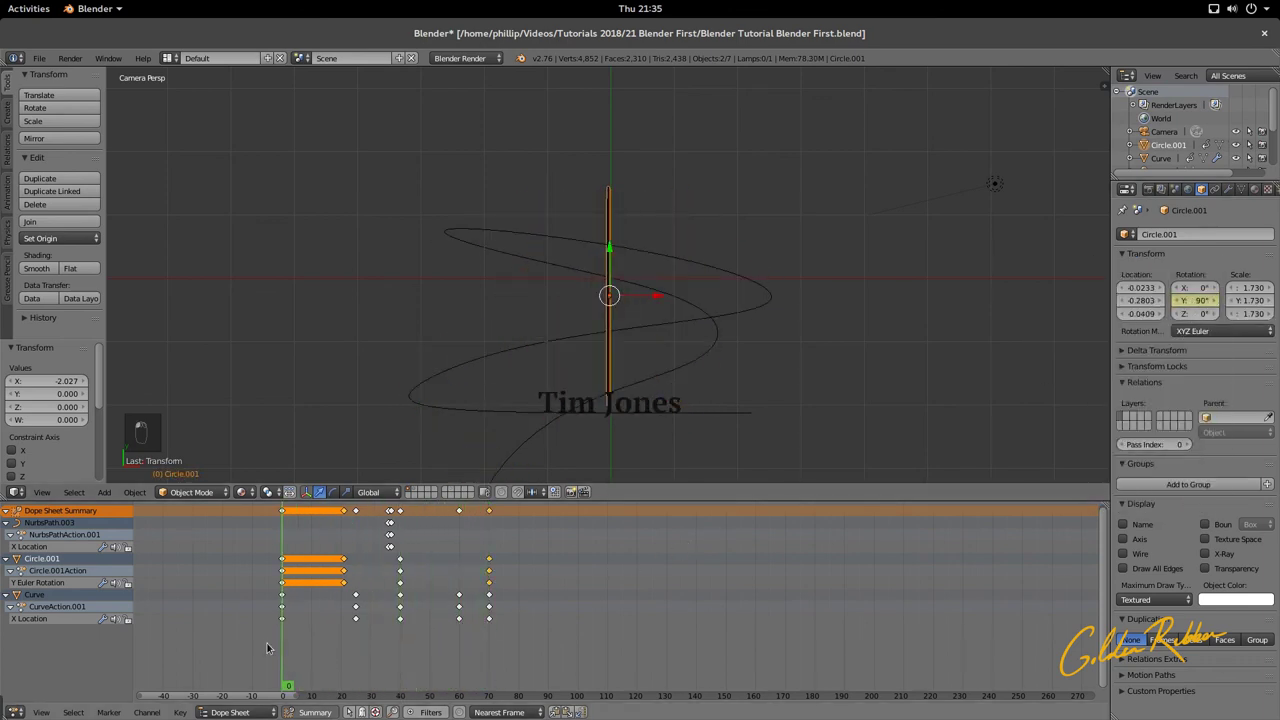
key("alt+a")
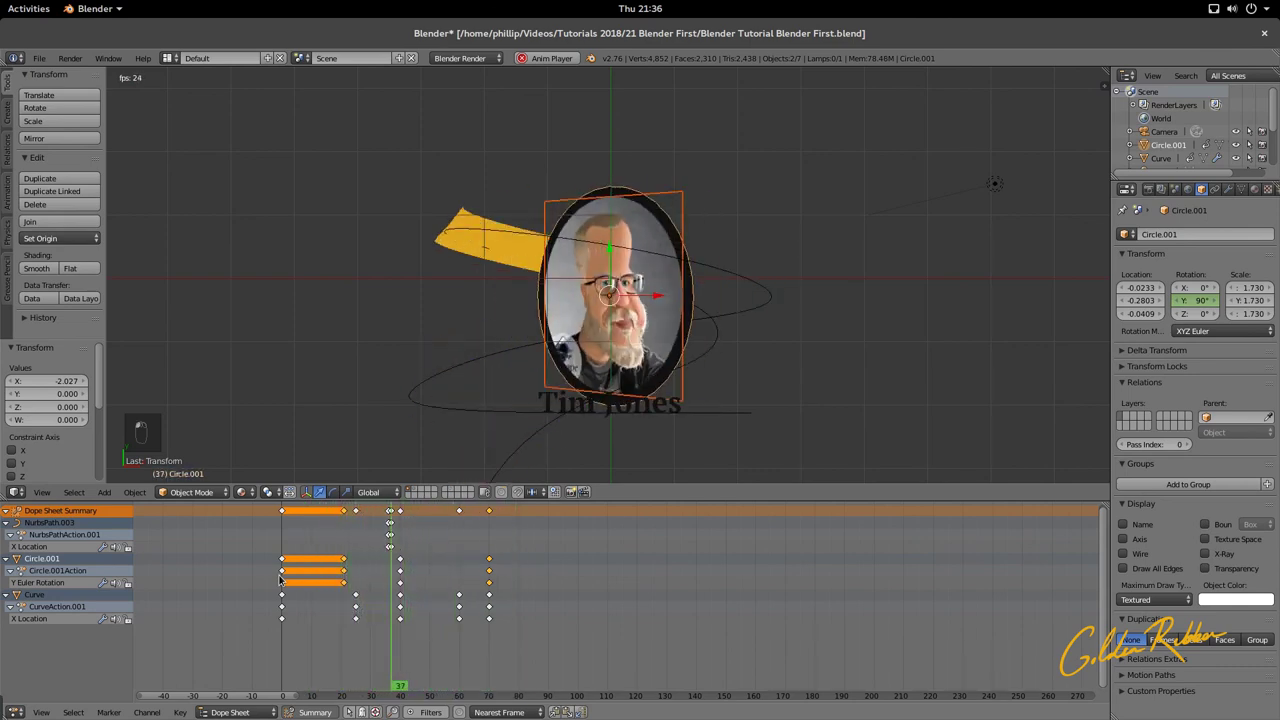
Step: Replay the portrait spin from around frame 23 to check it
key("alt+a")
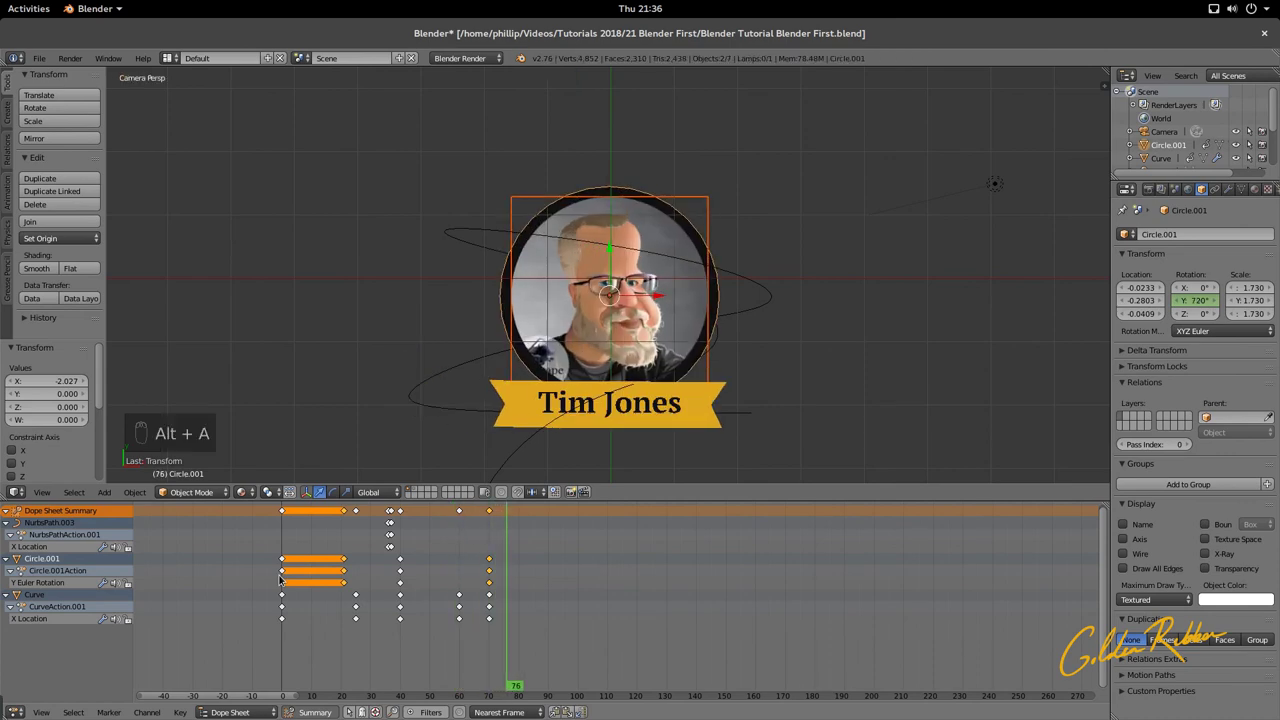
scroll(560, 377, "up", 3)
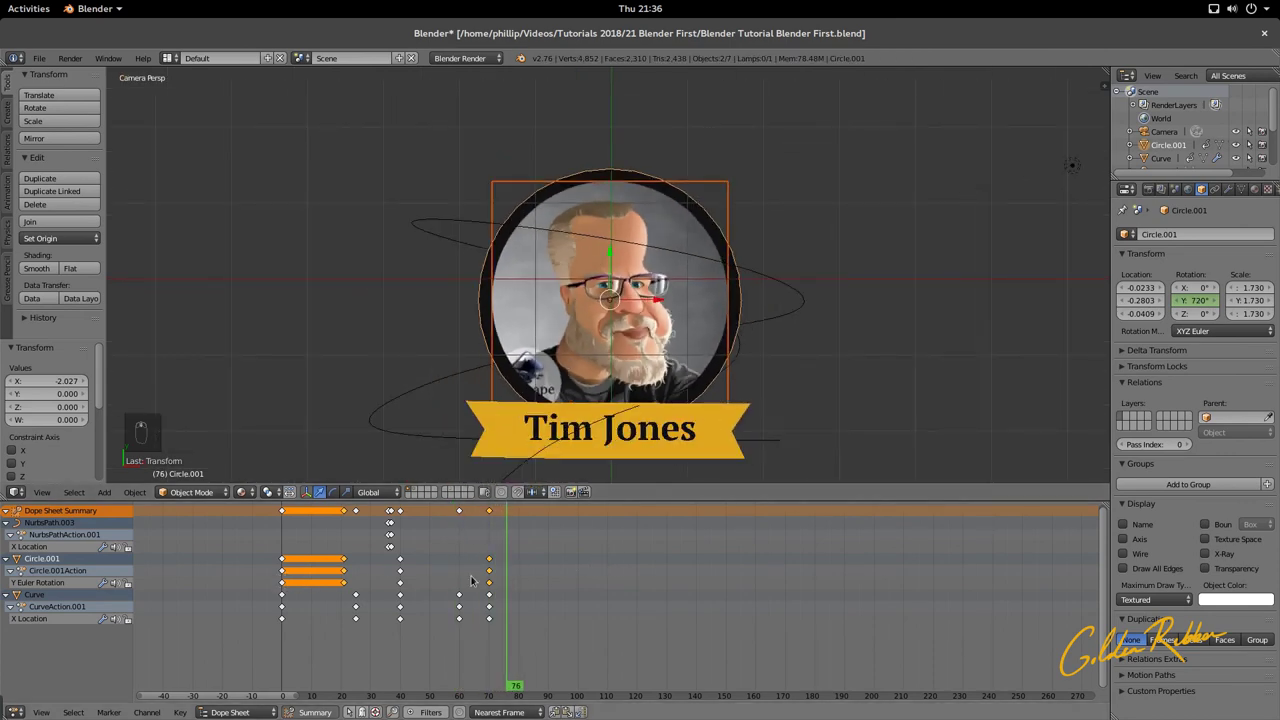
left_click_drag(508, 594, 280, 617)
key("alt+a")
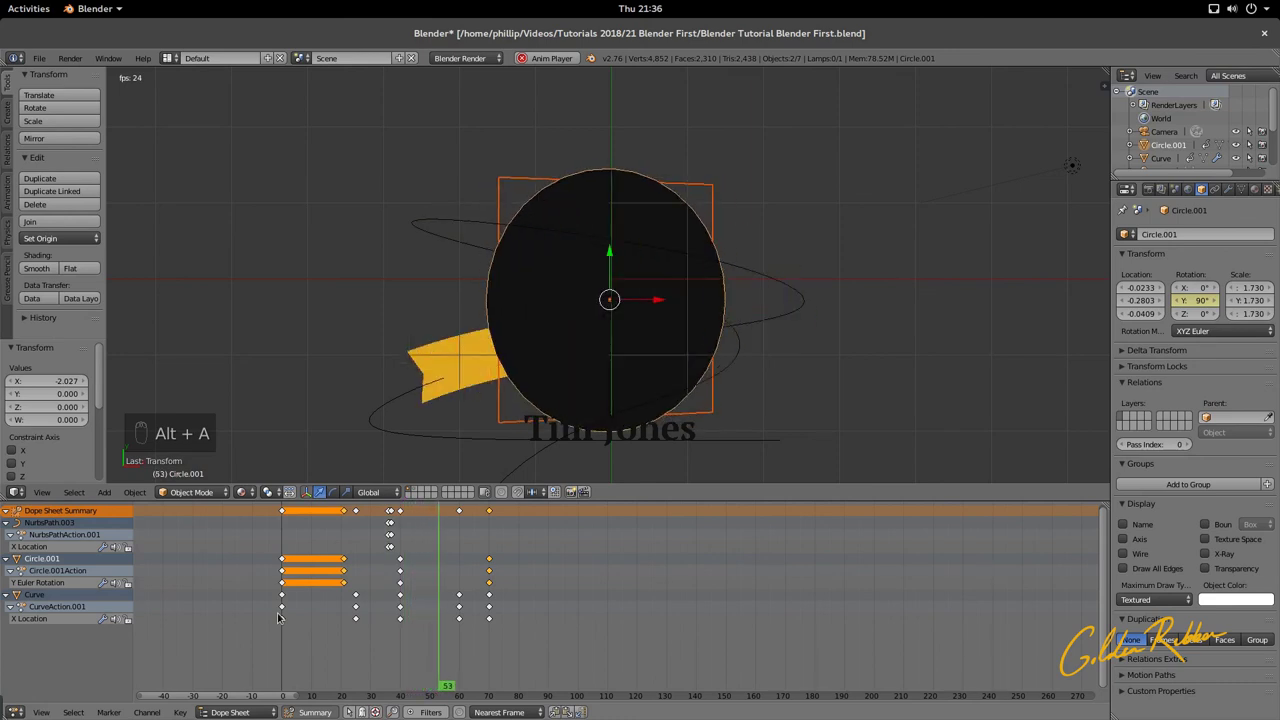
key("alt+a")
key("ctrl+s")
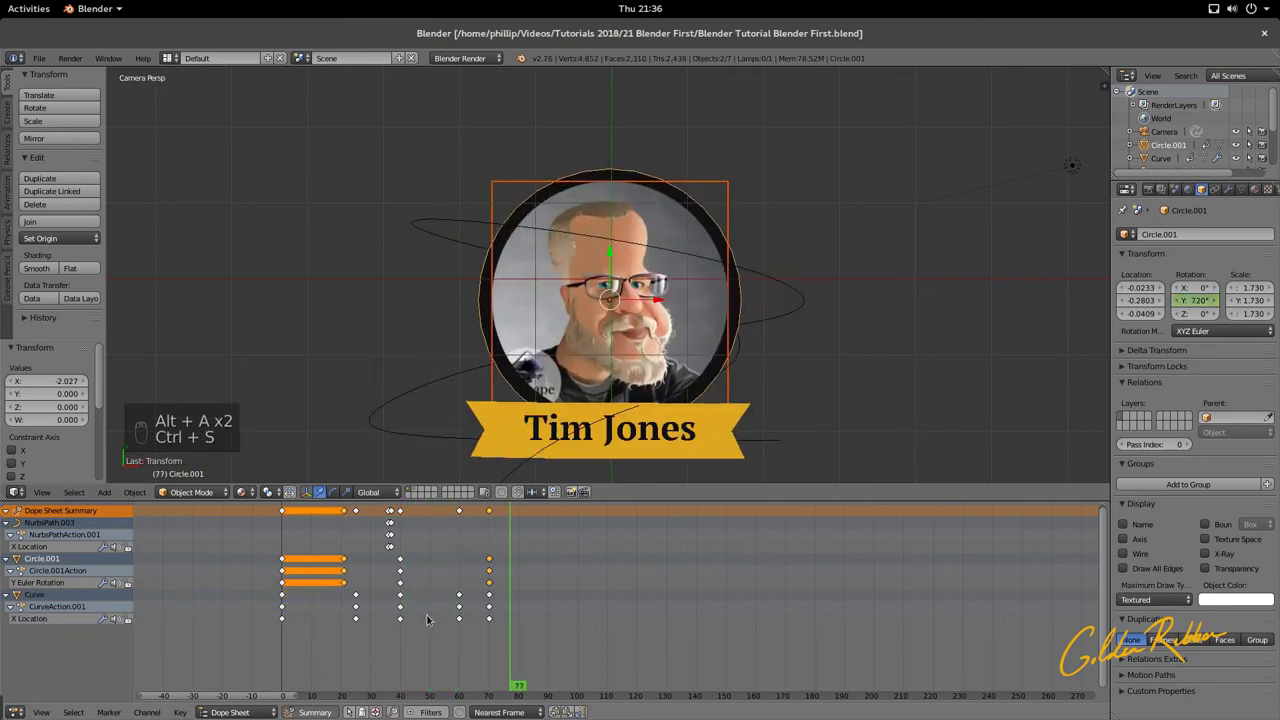
left_click_drag(496, 643, 458, 653)
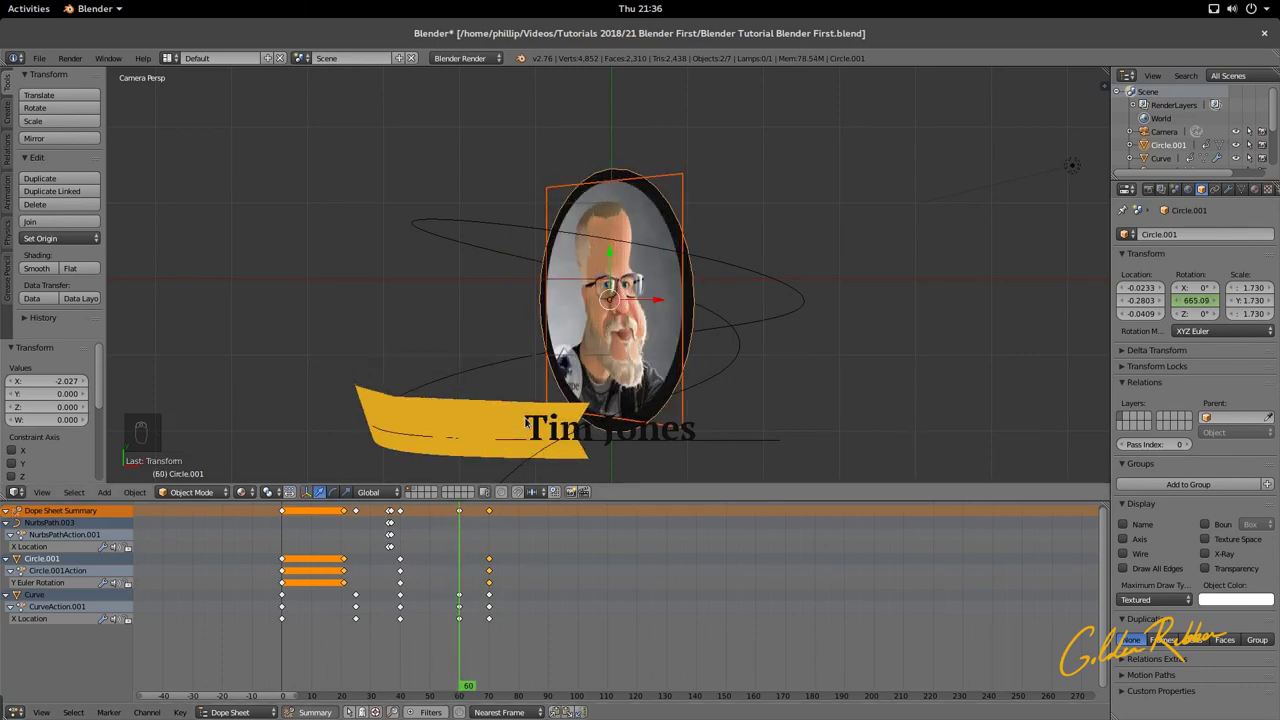
right_click(535, 425)
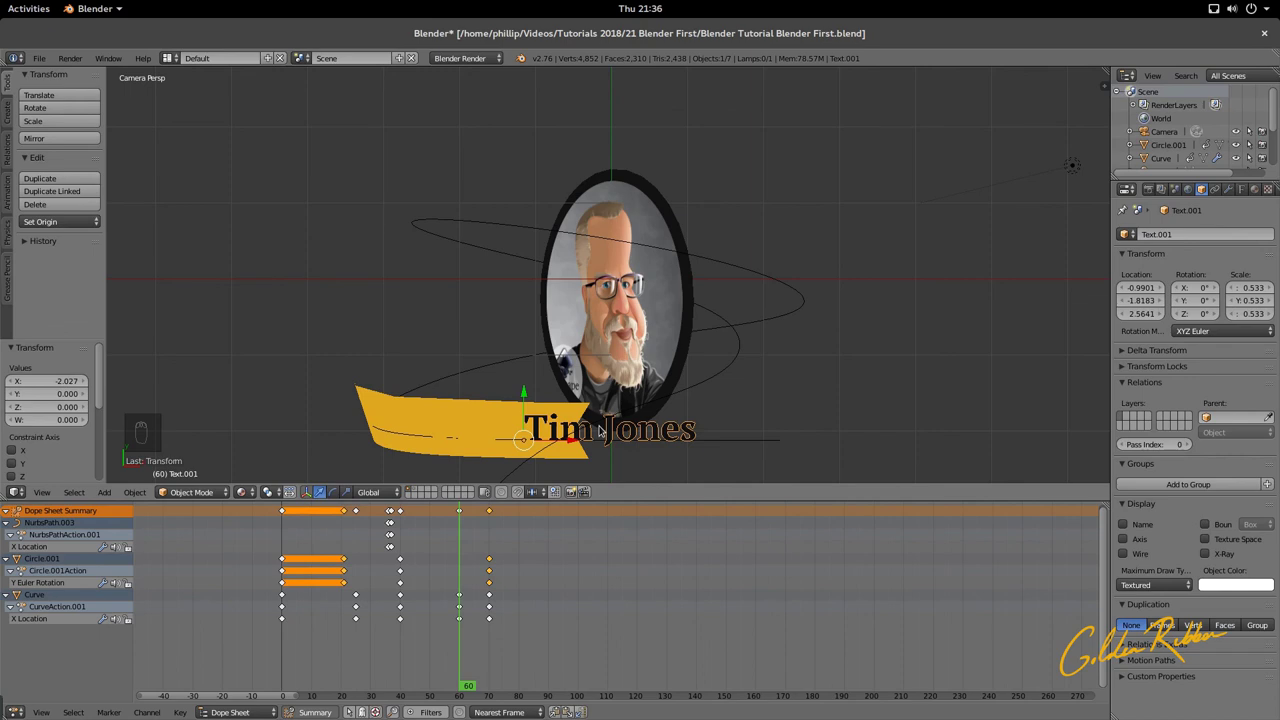
left_click(1254, 190)
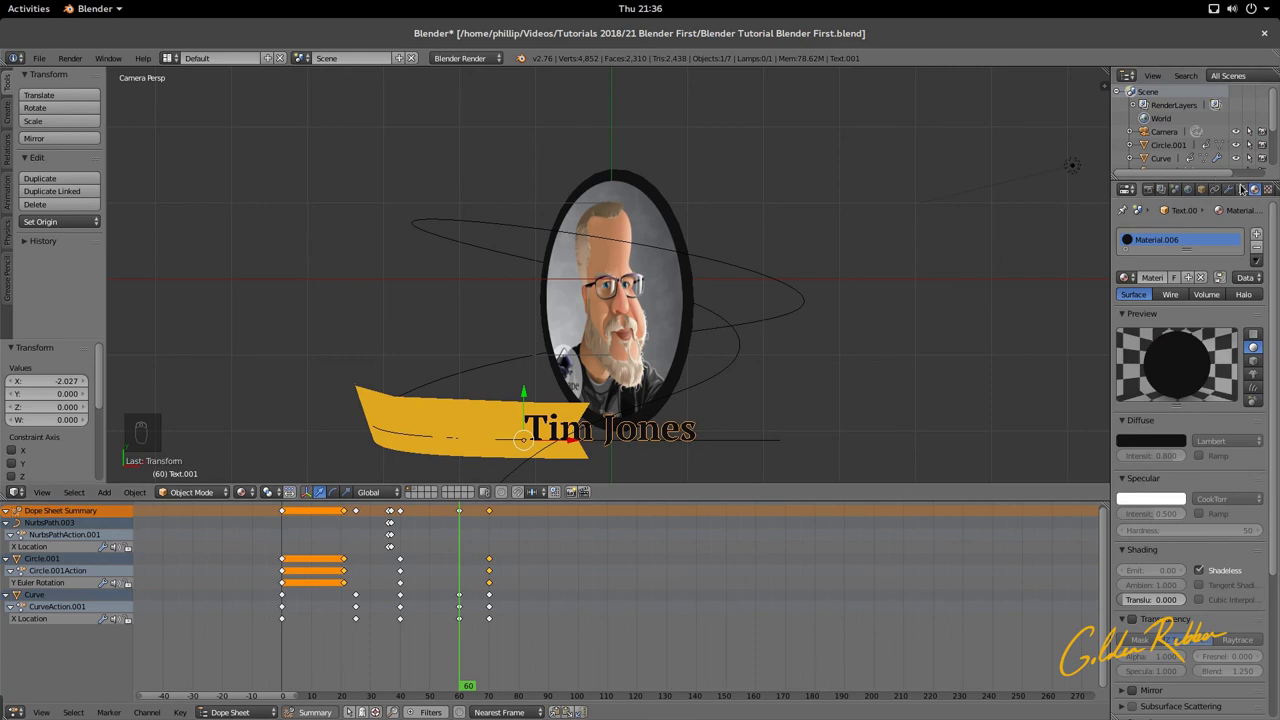
left_click(1242, 190)
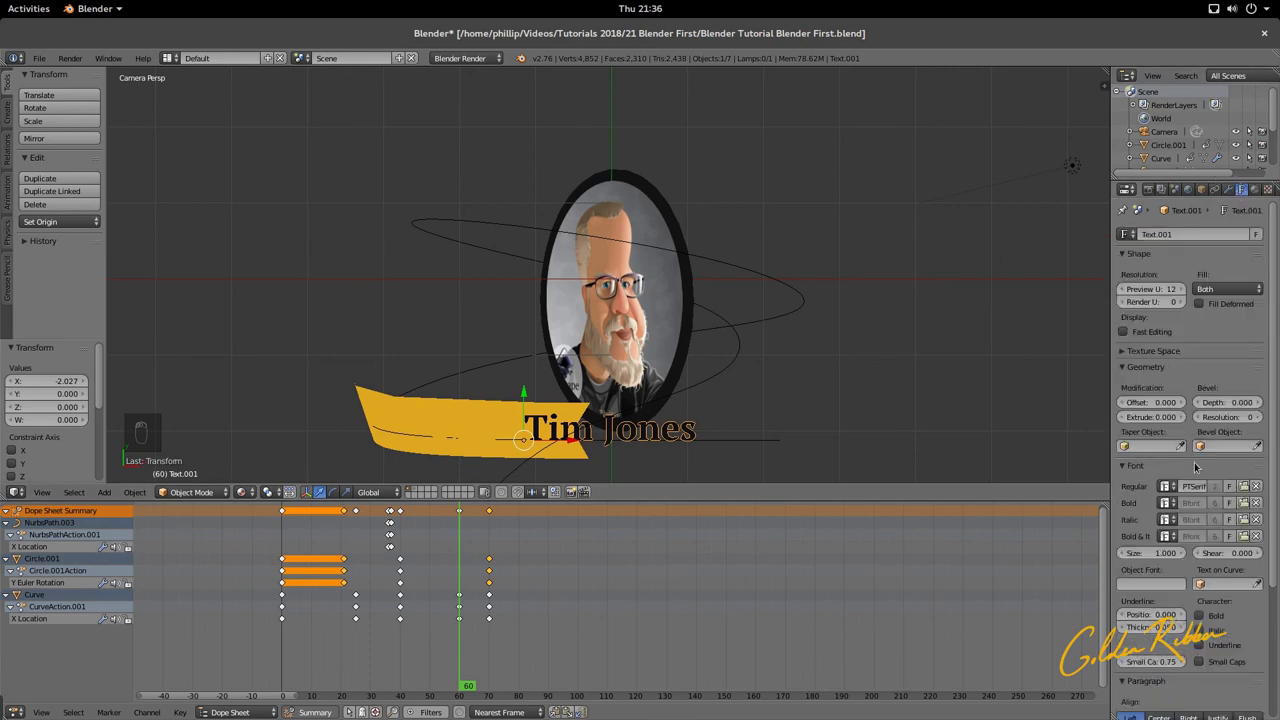
left_click(1256, 190)
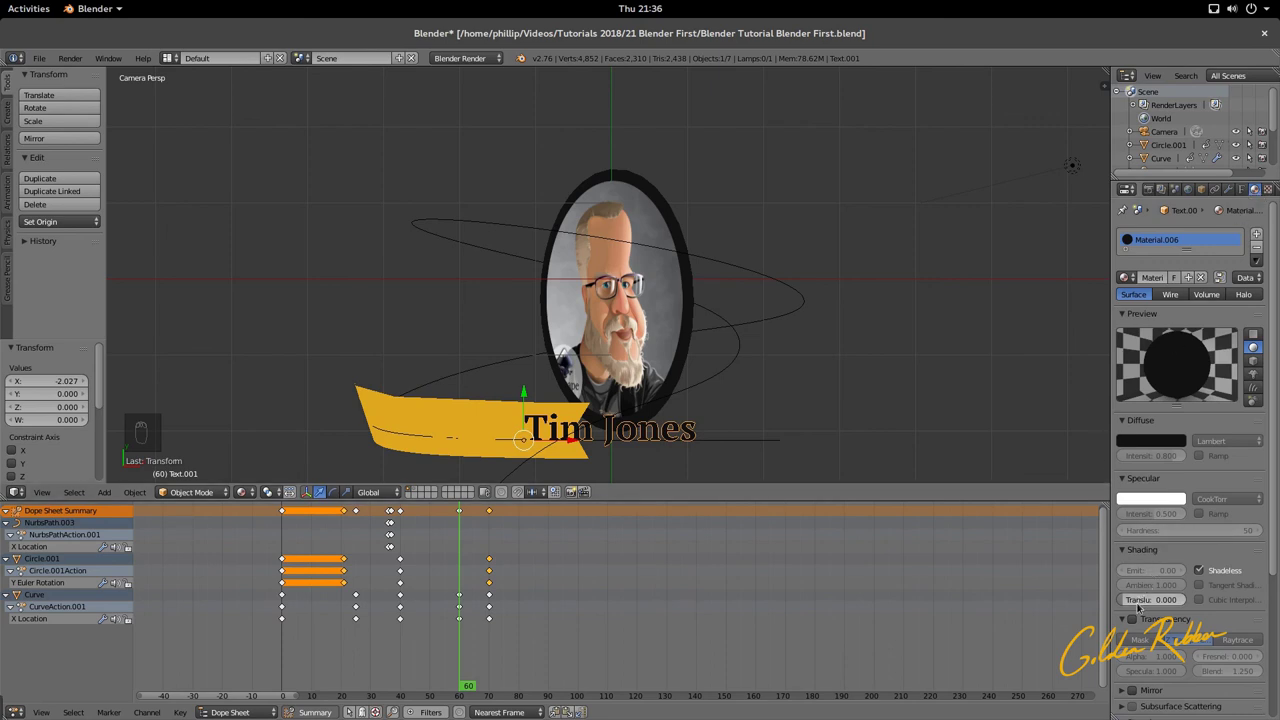
left_click(1133, 620)
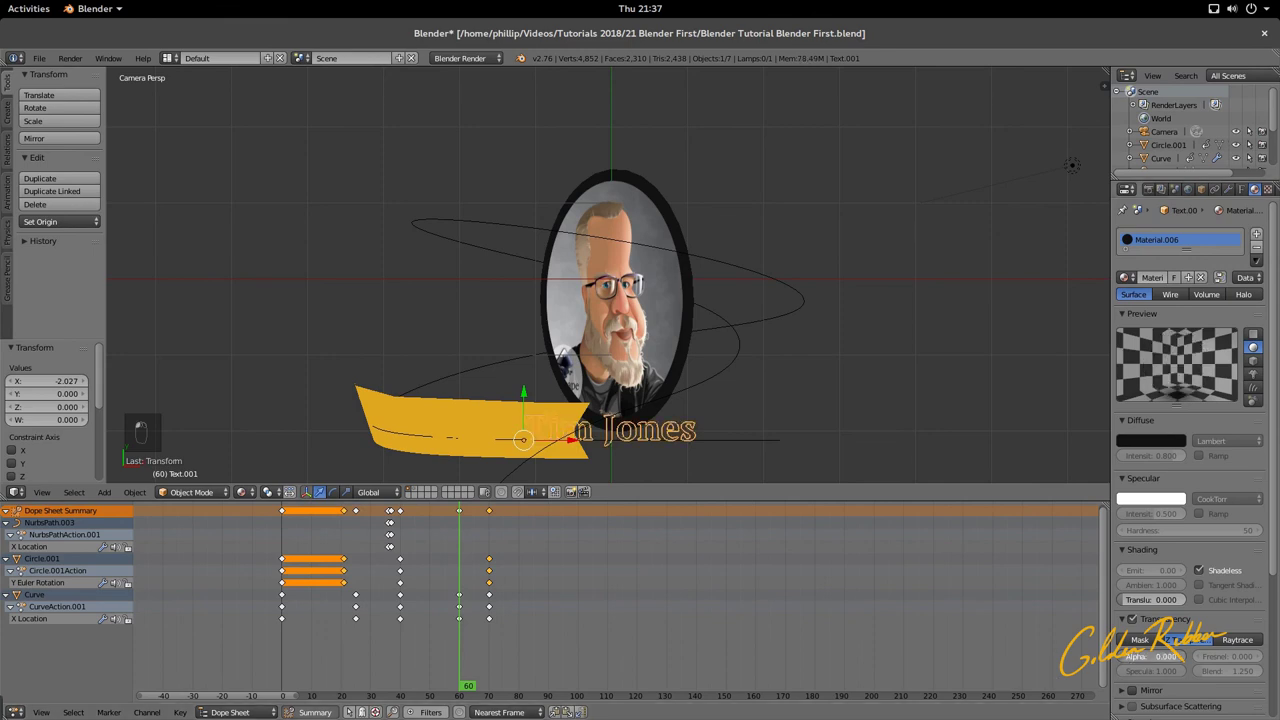
Step: Keyframe the text material's Alpha at 0 on frame 60
right_click(1135, 660)
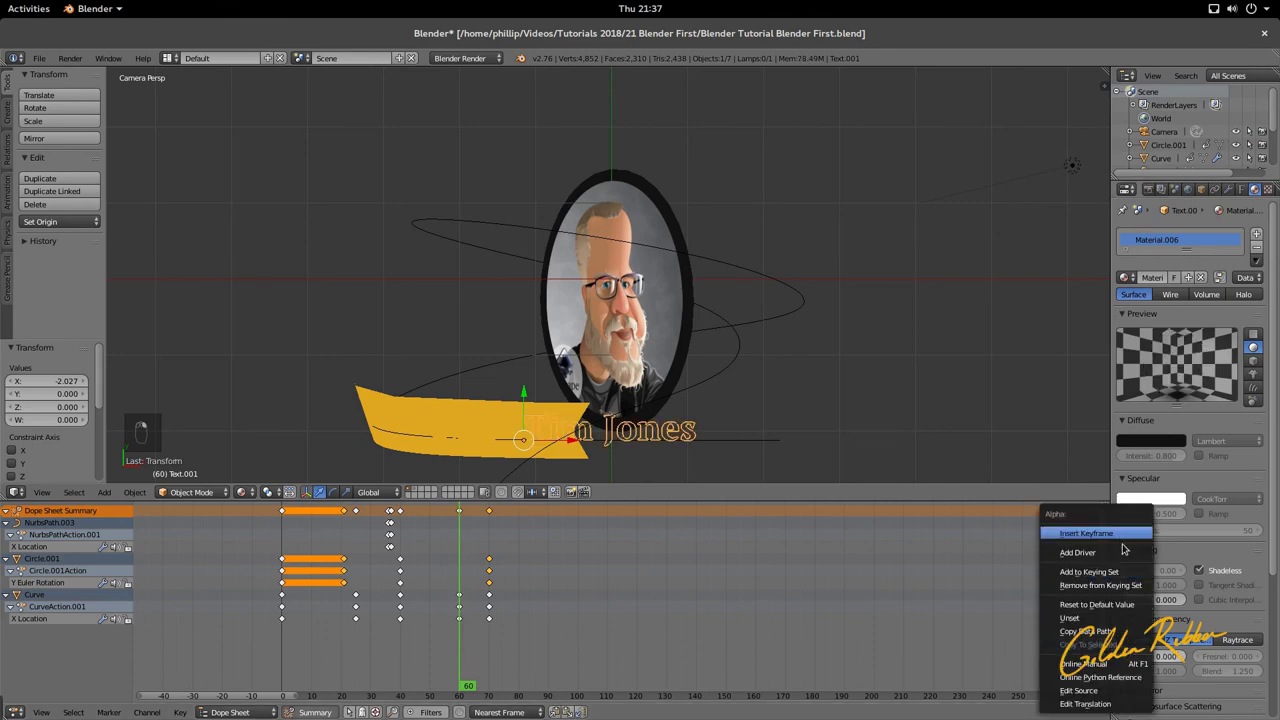
left_click(1207, 620)
left_click(1183, 621)
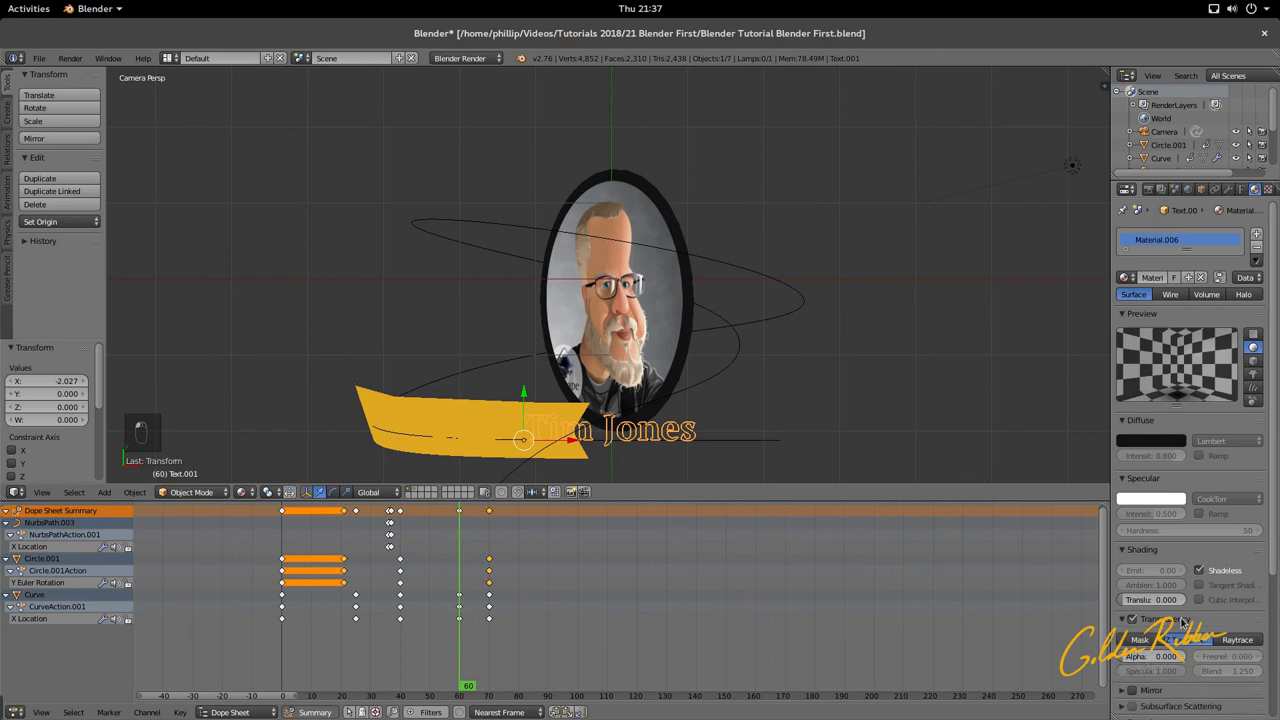
right_click(1145, 658)
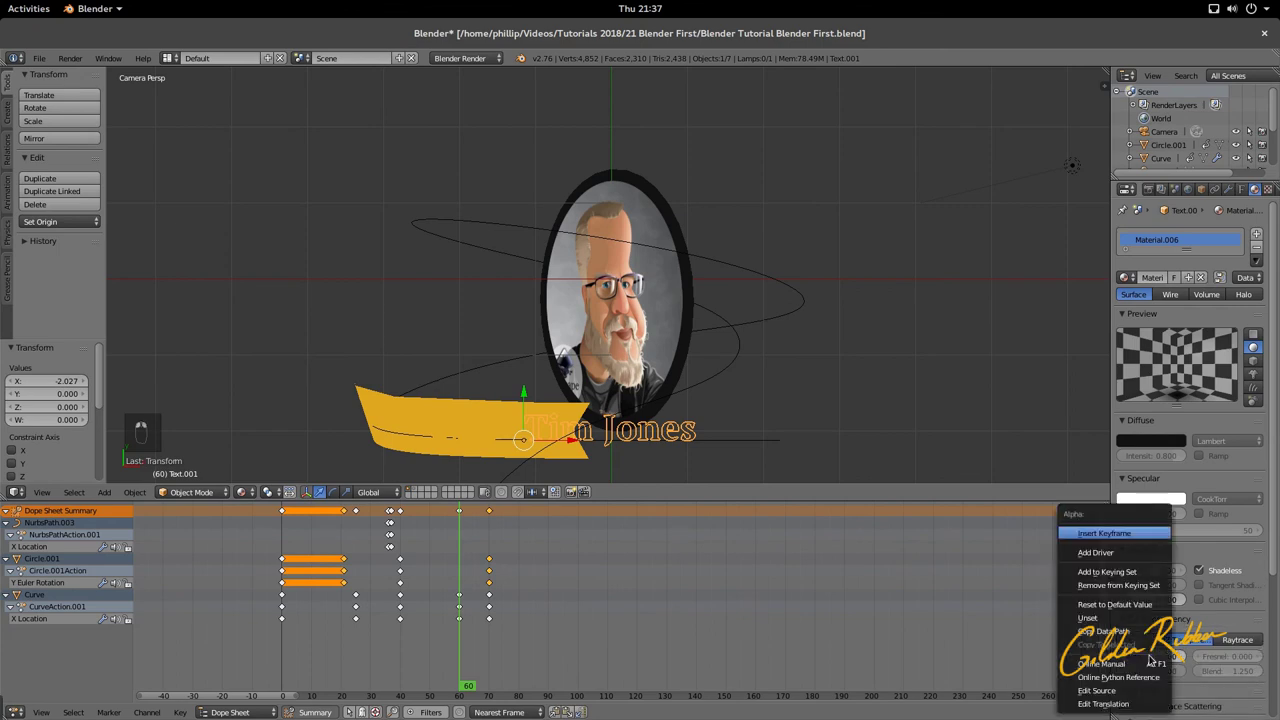
left_click(1115, 540)
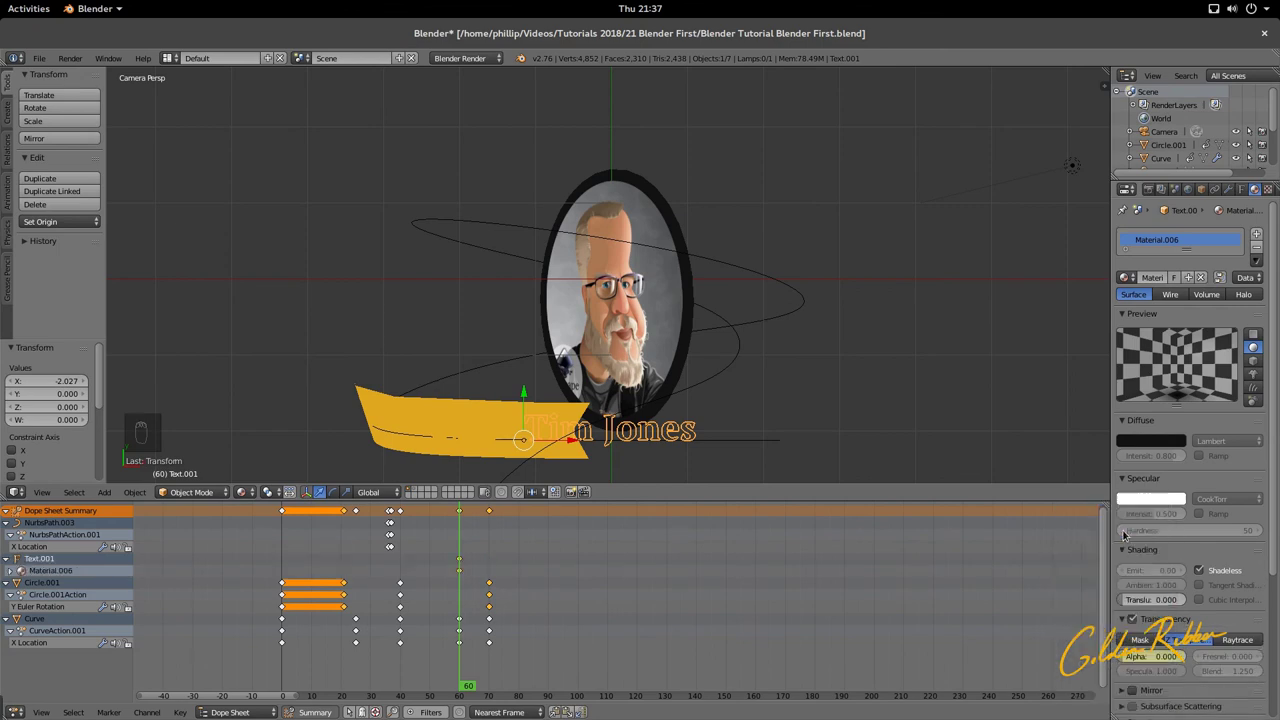
Step: Keyframe Alpha at 1.000 on frame 70 and preview the fade from frame 58
left_click(489, 660)
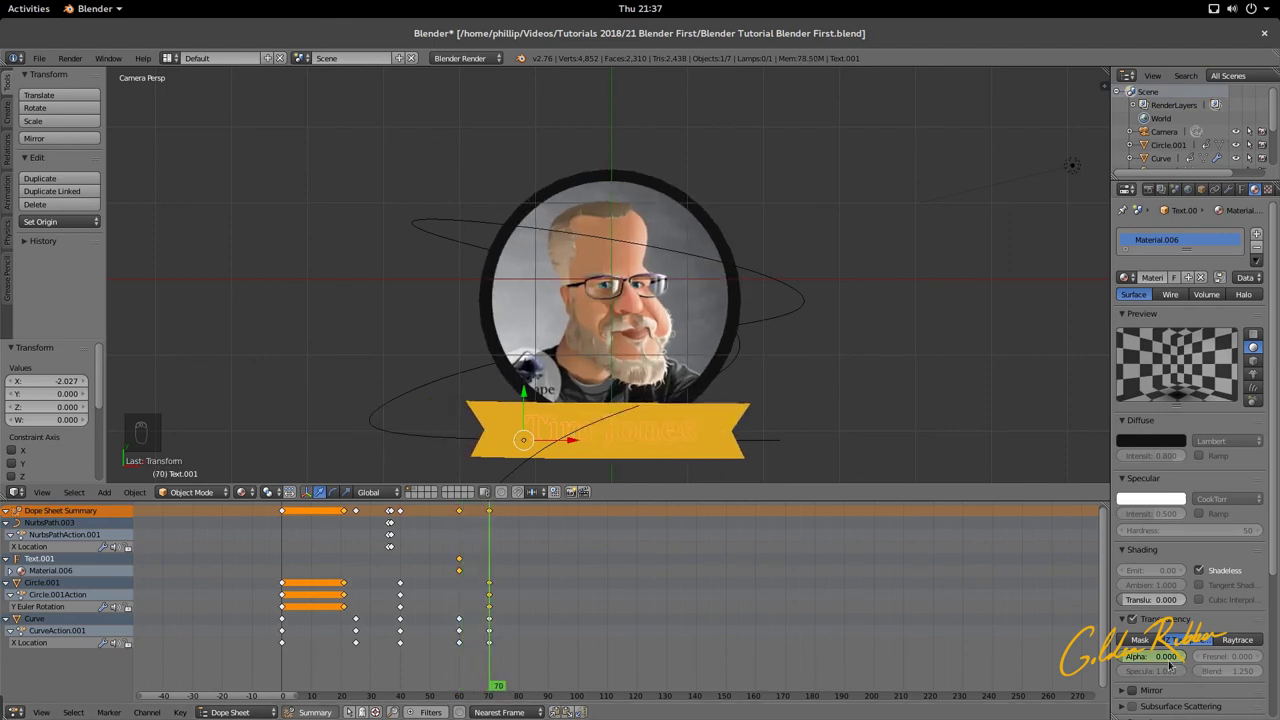
left_click_drag(1137, 660, 1150, 660)
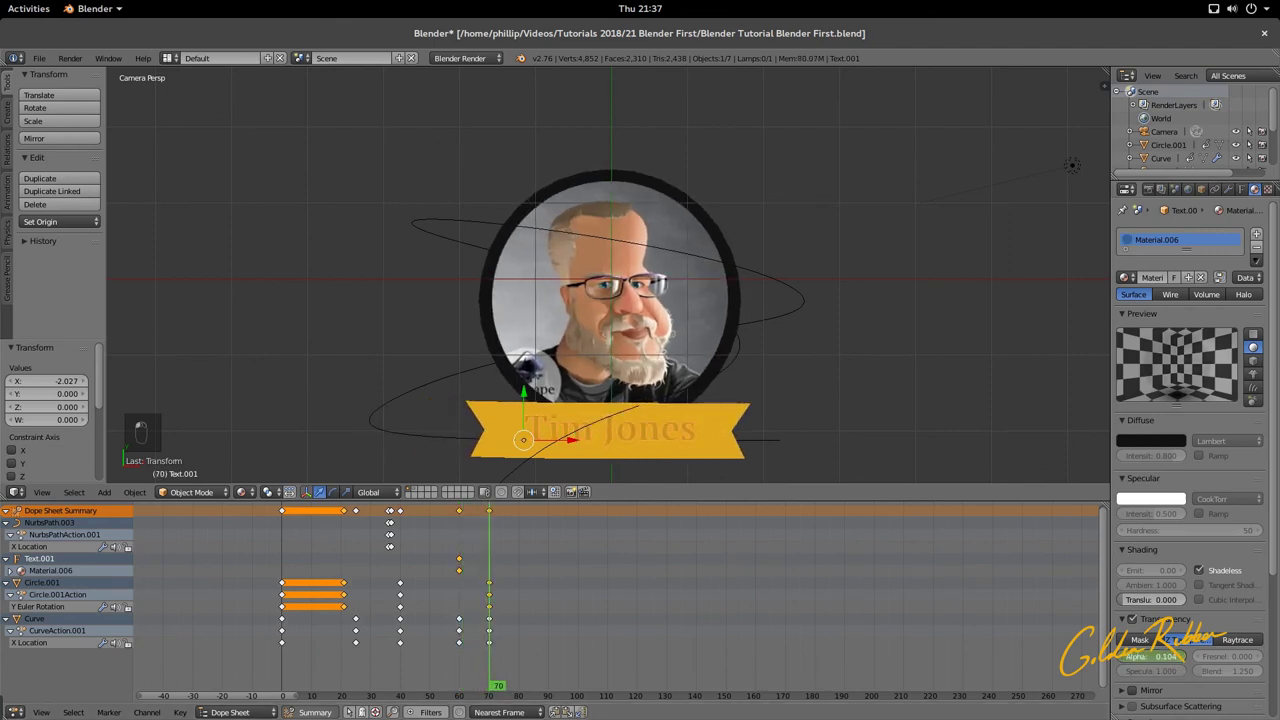
left_click(459, 662)
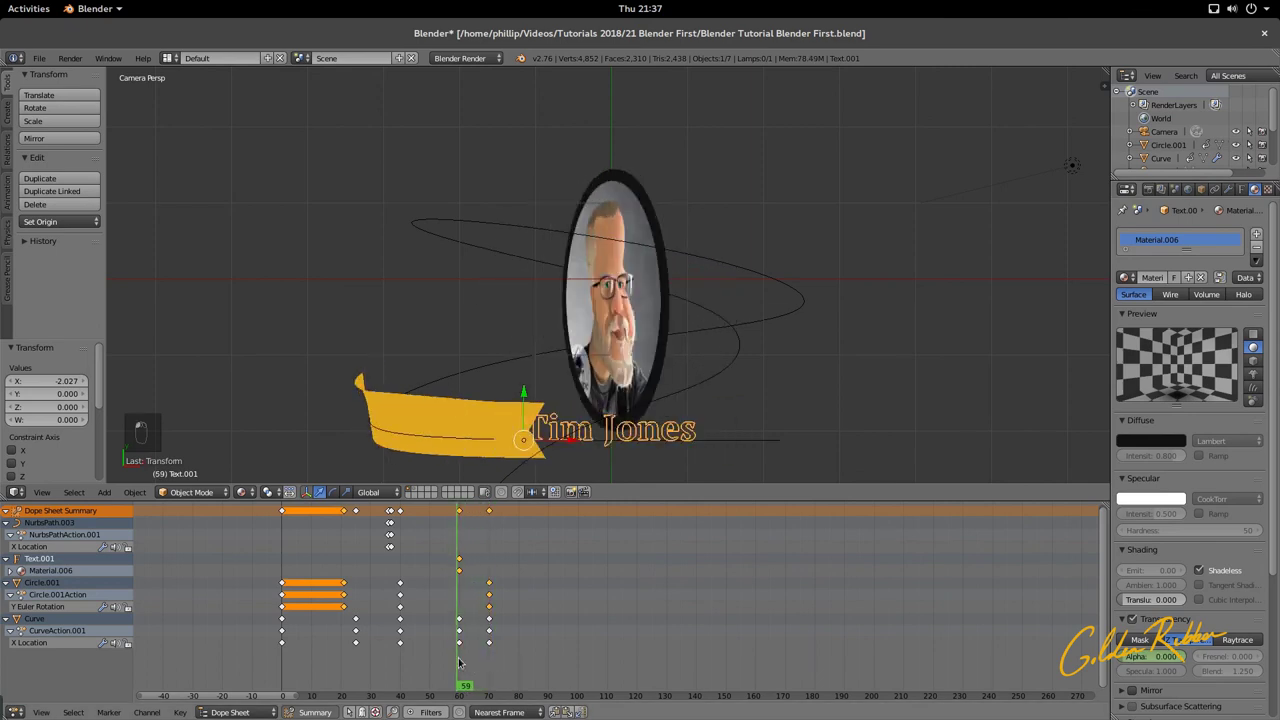
left_click_drag(459, 662, 489, 665)
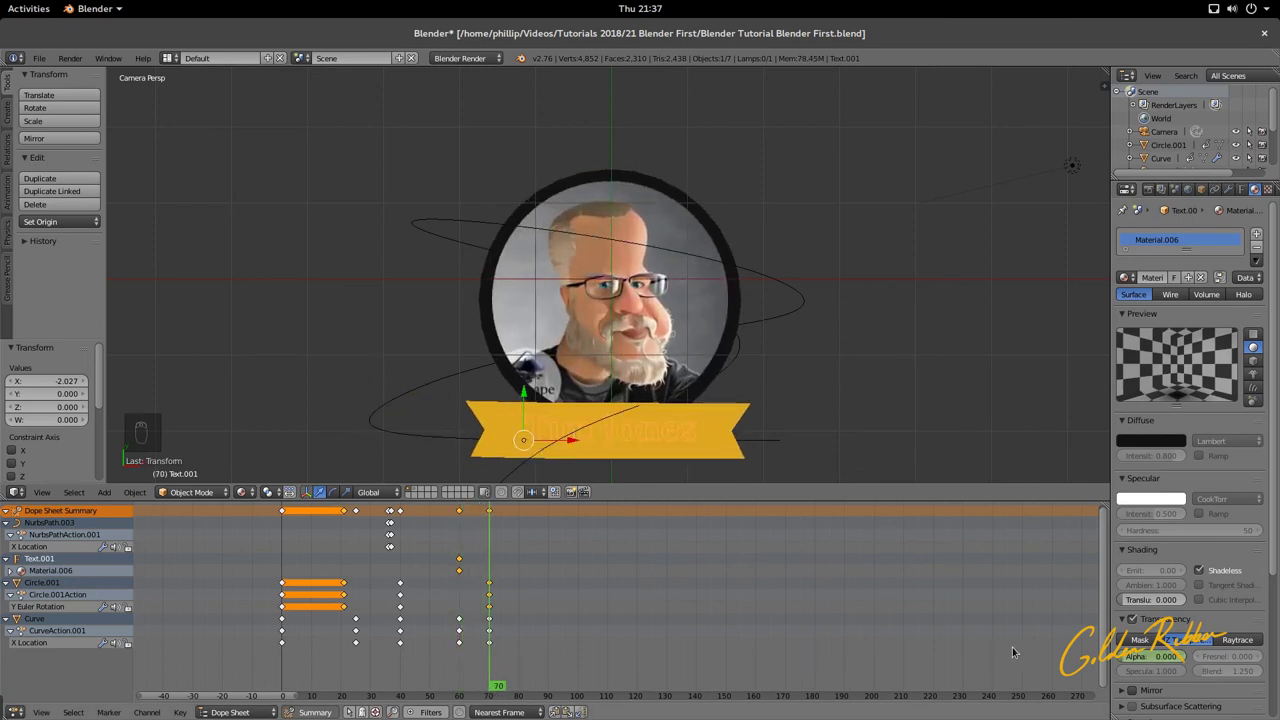
left_click_drag(1140, 656, 1166, 656)
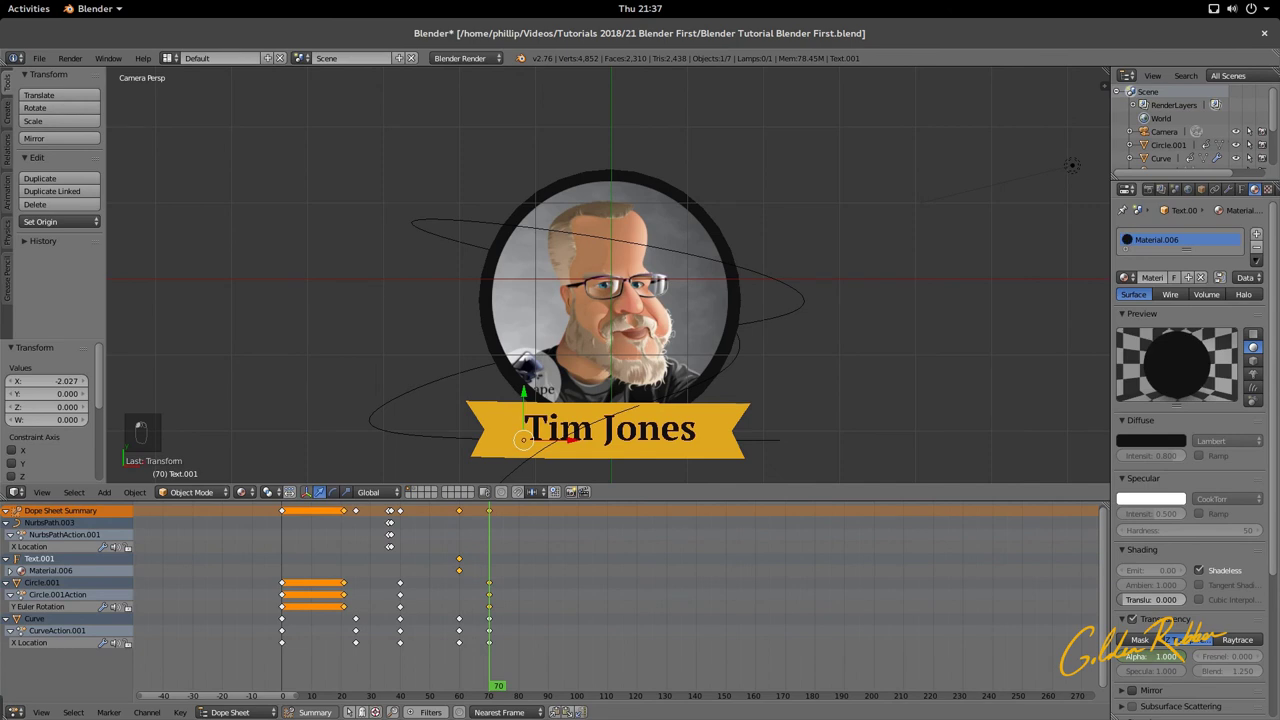
right_click(1165, 657)
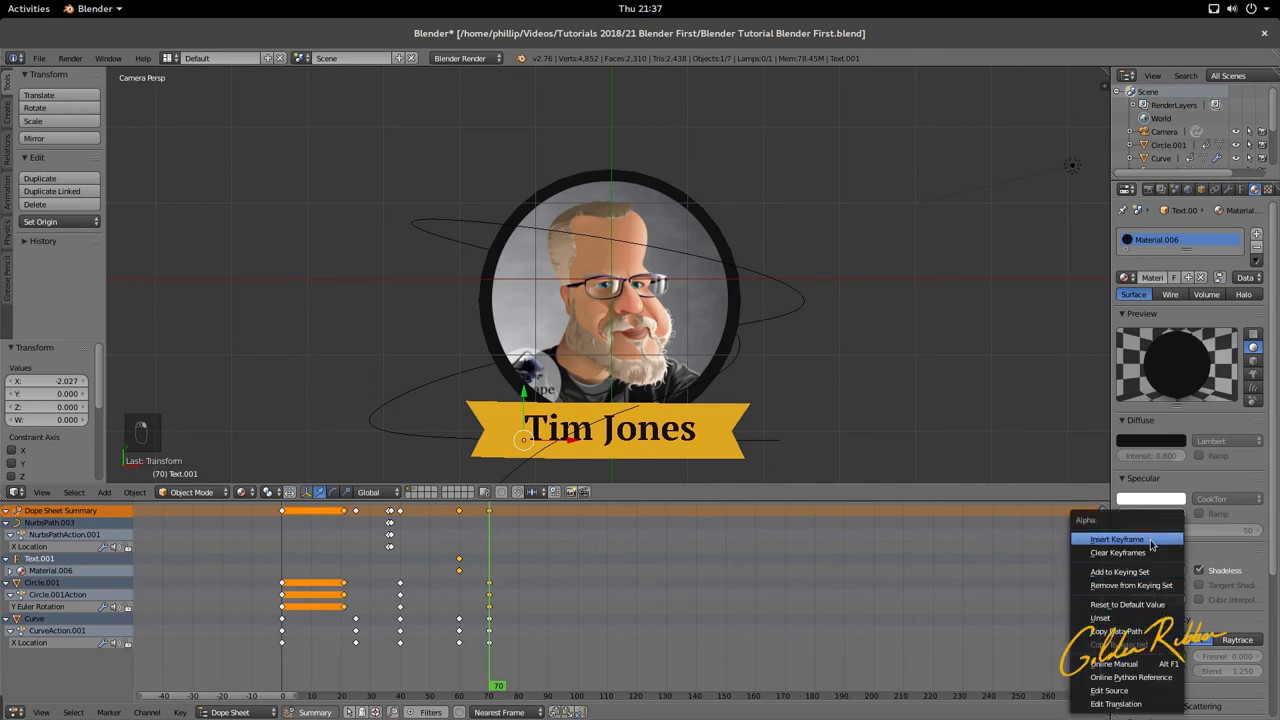
left_click(1117, 539)
left_click_drag(486, 656, 258, 657)
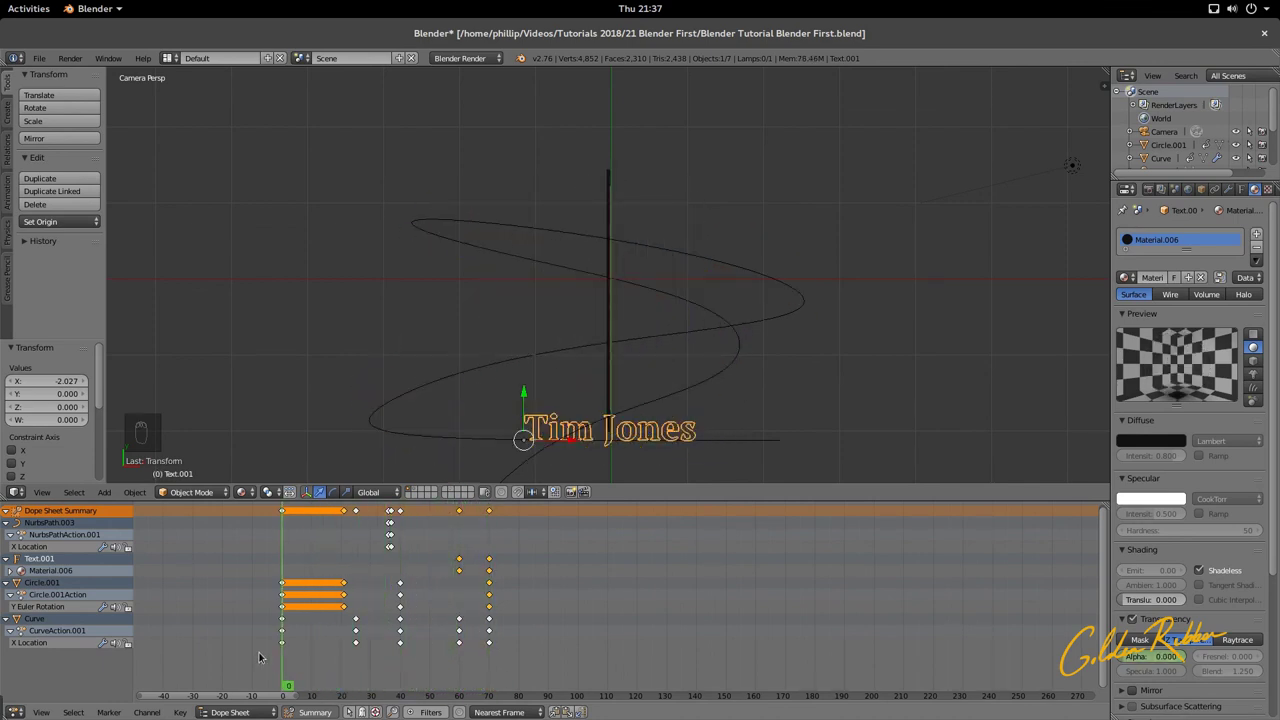
Step: Play back the finished title animation twice and save the blend file
key("alt+a")
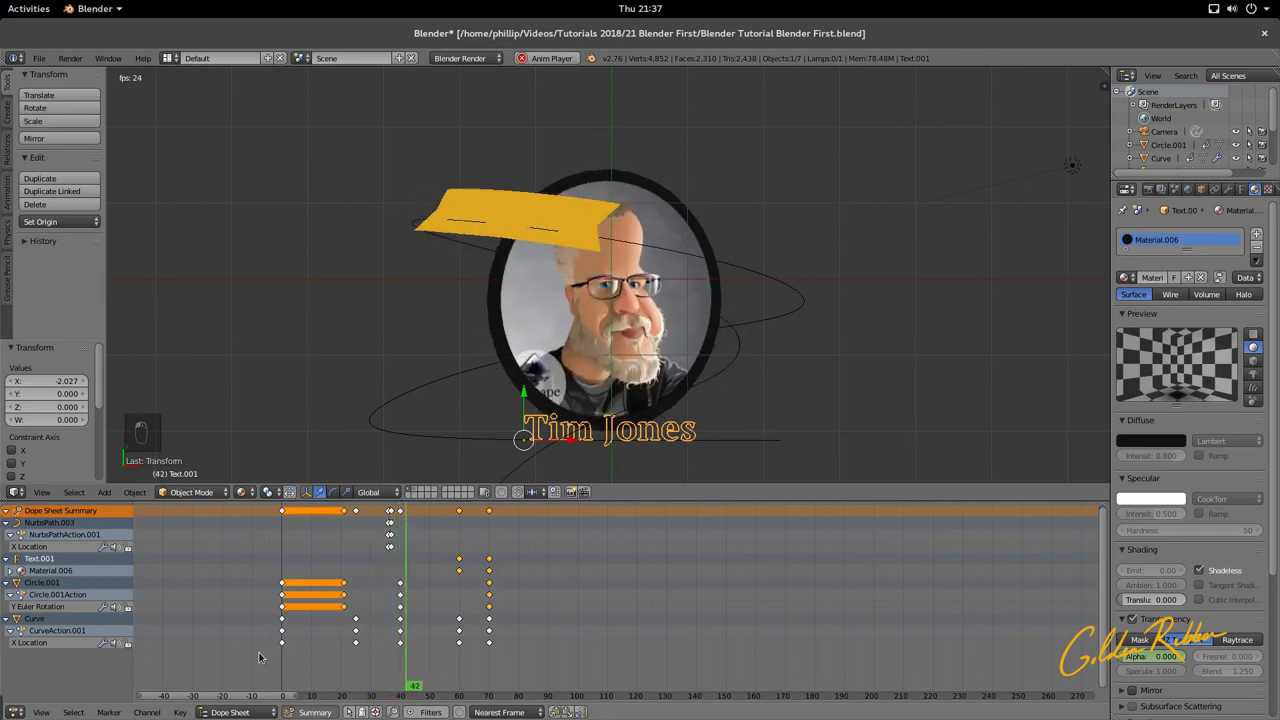
key("alt+a")
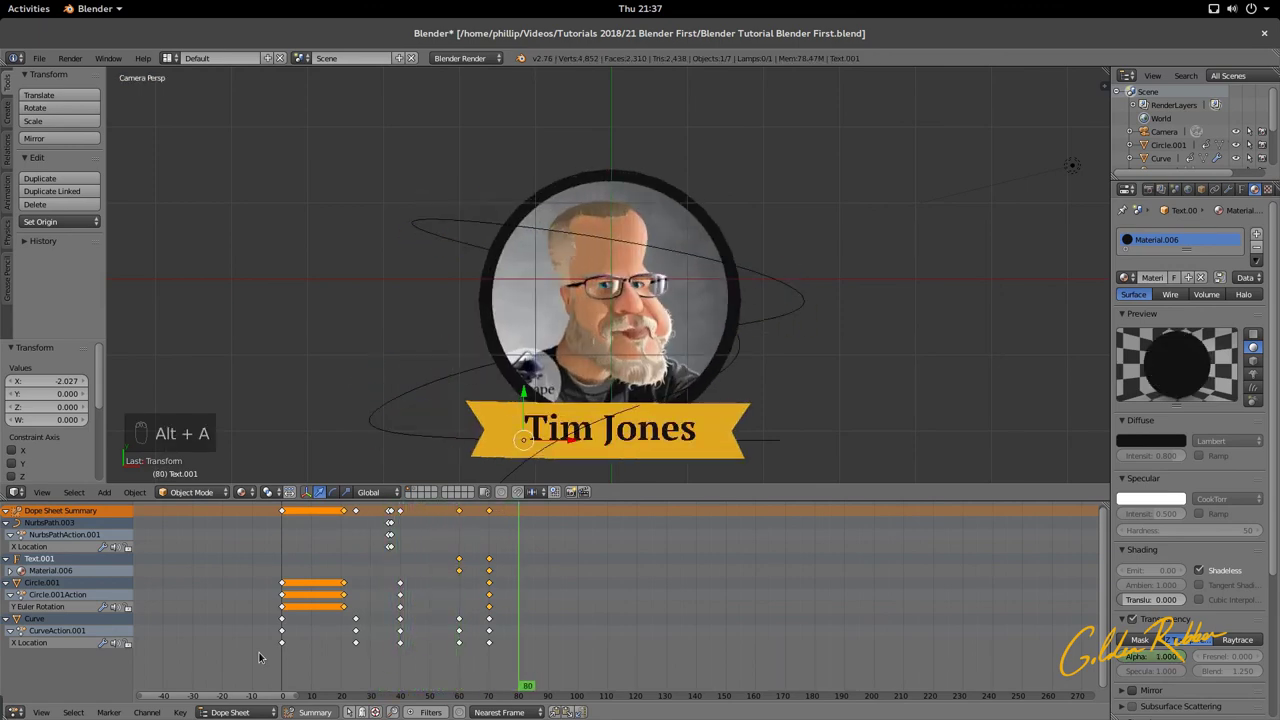
key("alt+a")
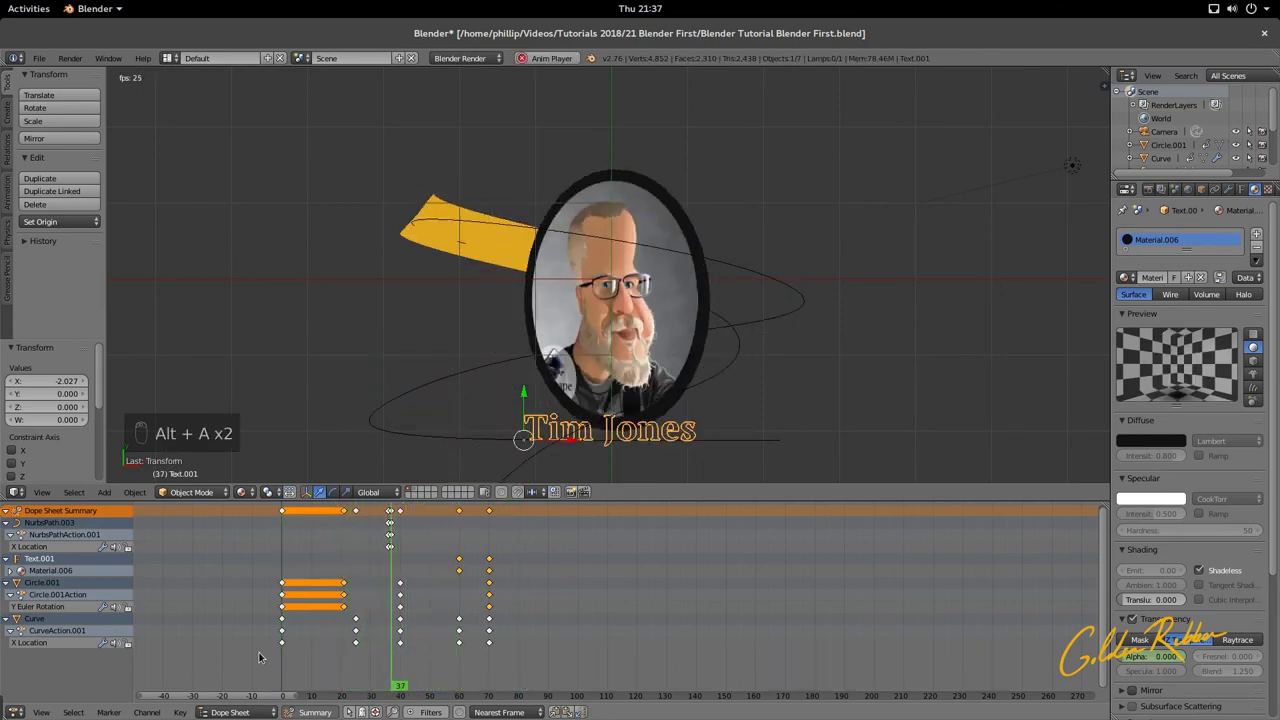
key("alt+a")
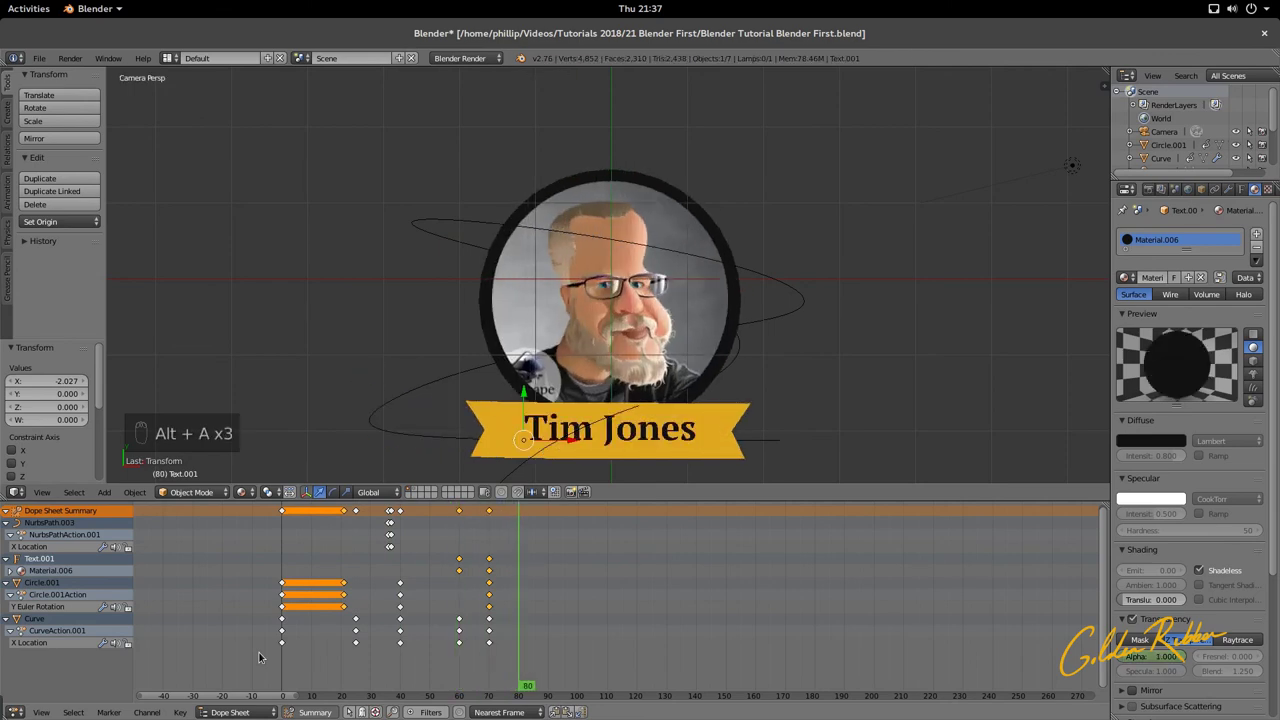
key("ctrl+s")
Step: Shrink the dope sheet to its summary row to enlarge the 3D view
scroll(771, 337, "down", 3)
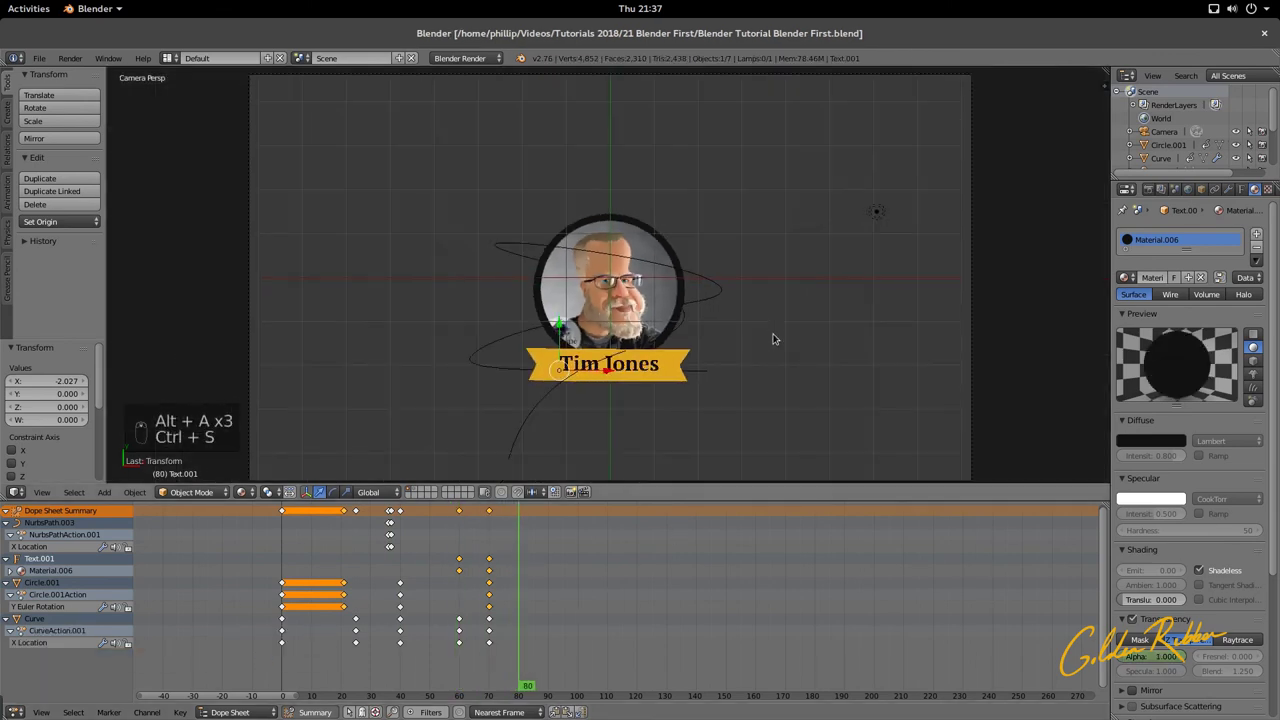
scroll(771, 337, "up", 4)
scroll(771, 337, "down", 1)
scroll(771, 338, "down", 2)
scroll(771, 338, "up", 3)
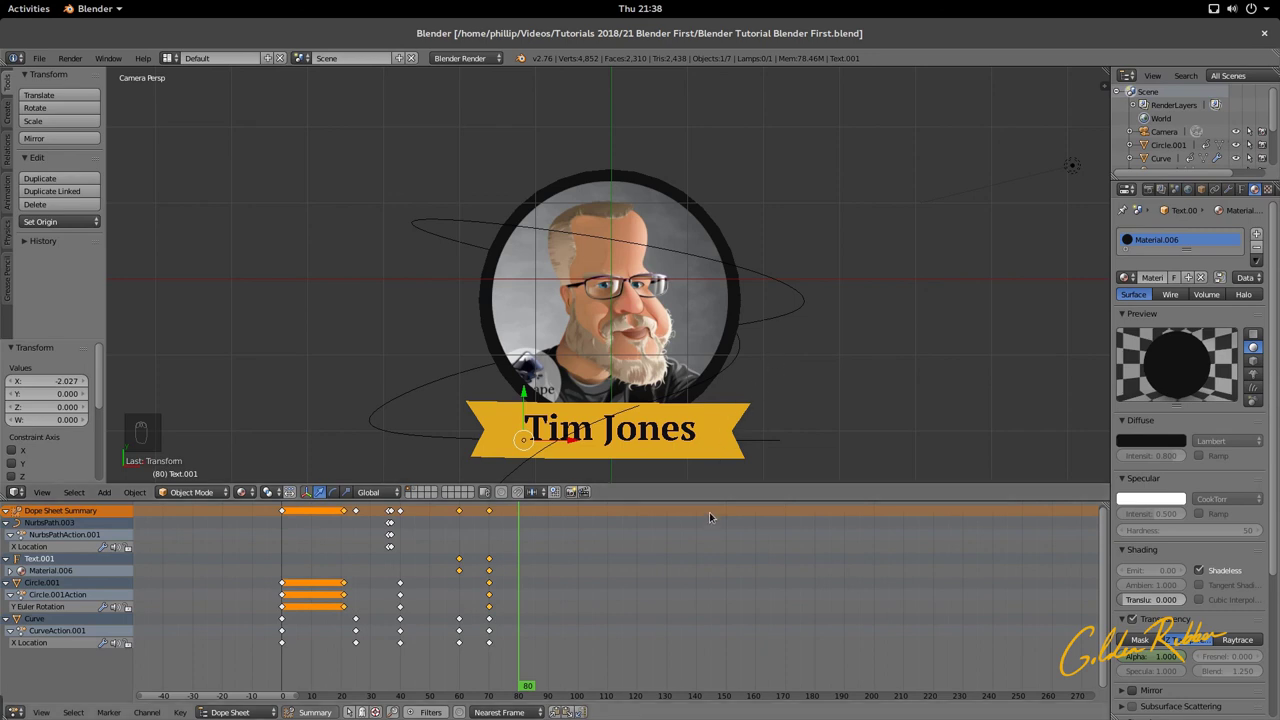
left_click_drag(710, 499, 685, 671)
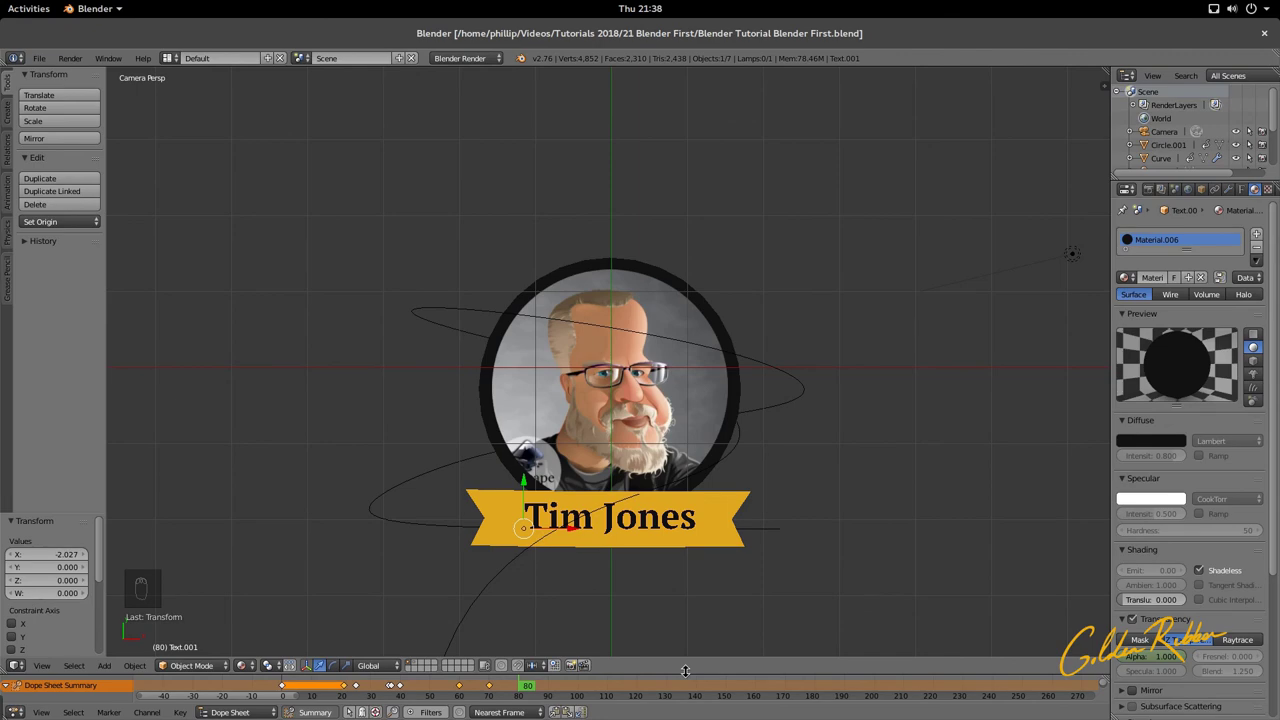
Step: Expand the dope sheet to show its keyframes again, then open the Activities overview
left_click_drag(685, 671, 685, 668)
scroll(679, 395, "down", 3)
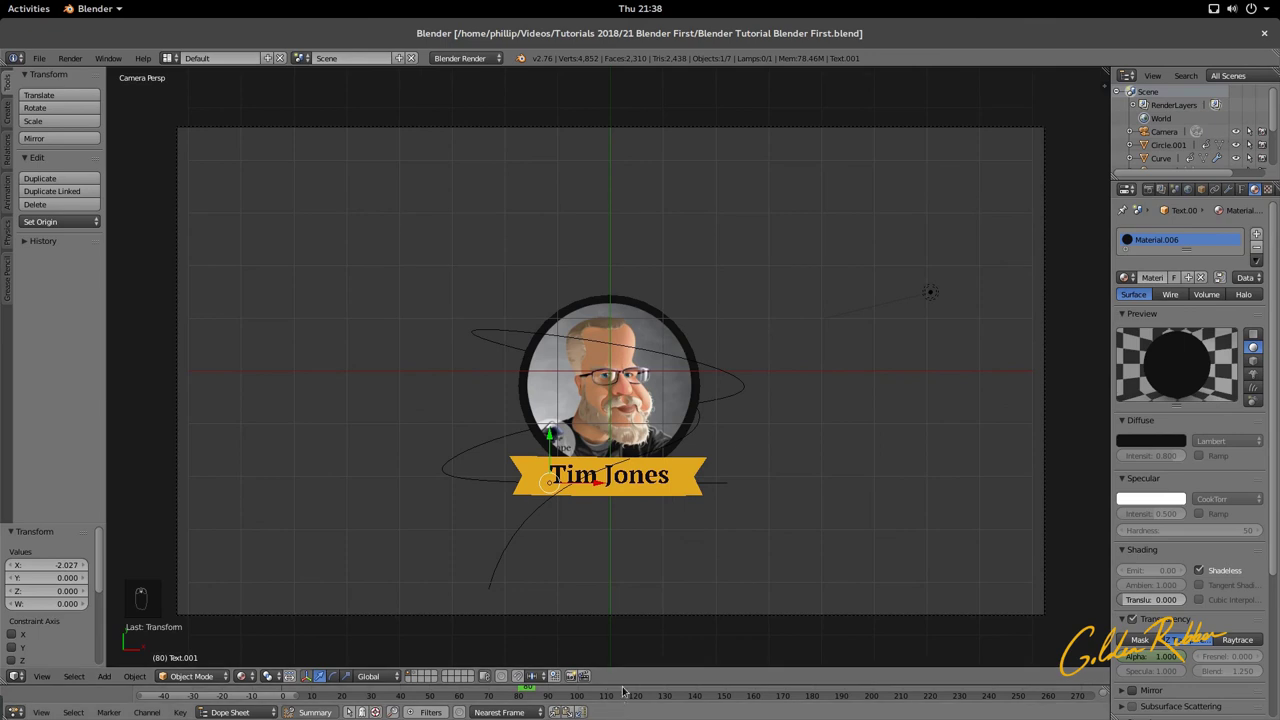
left_click_drag(623, 687, 620, 512)
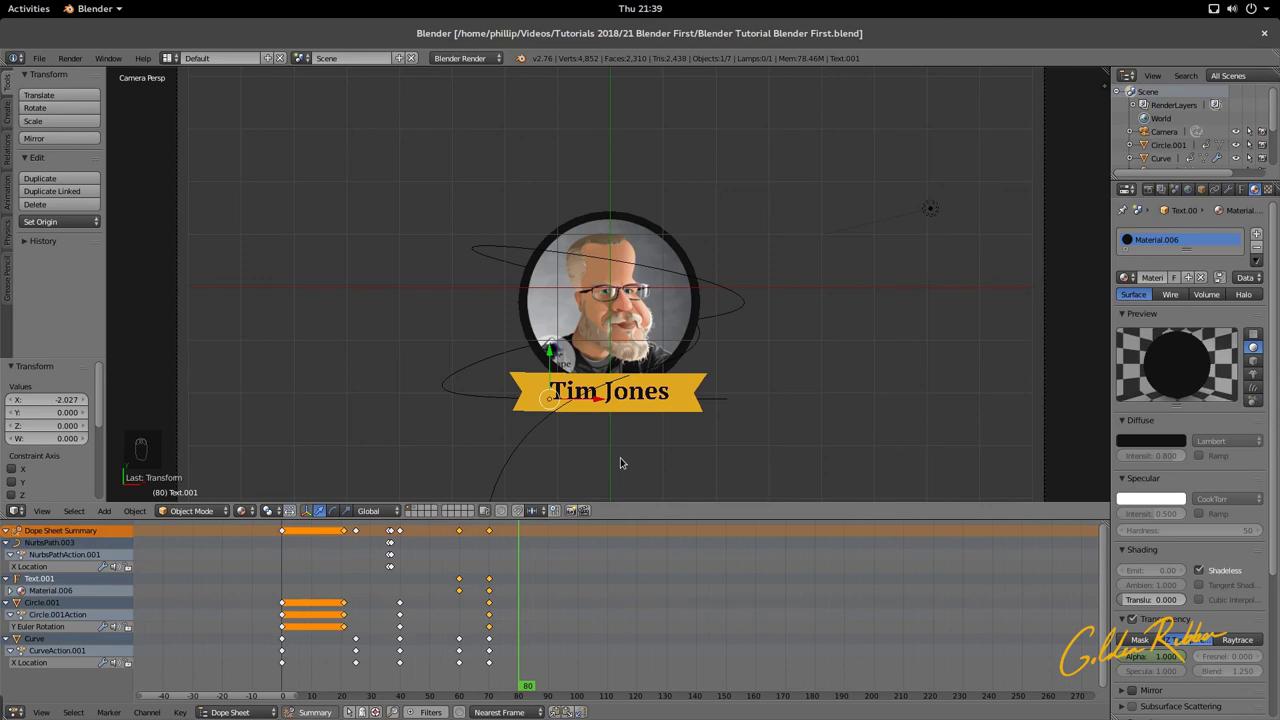
mouse_move(2, 4)
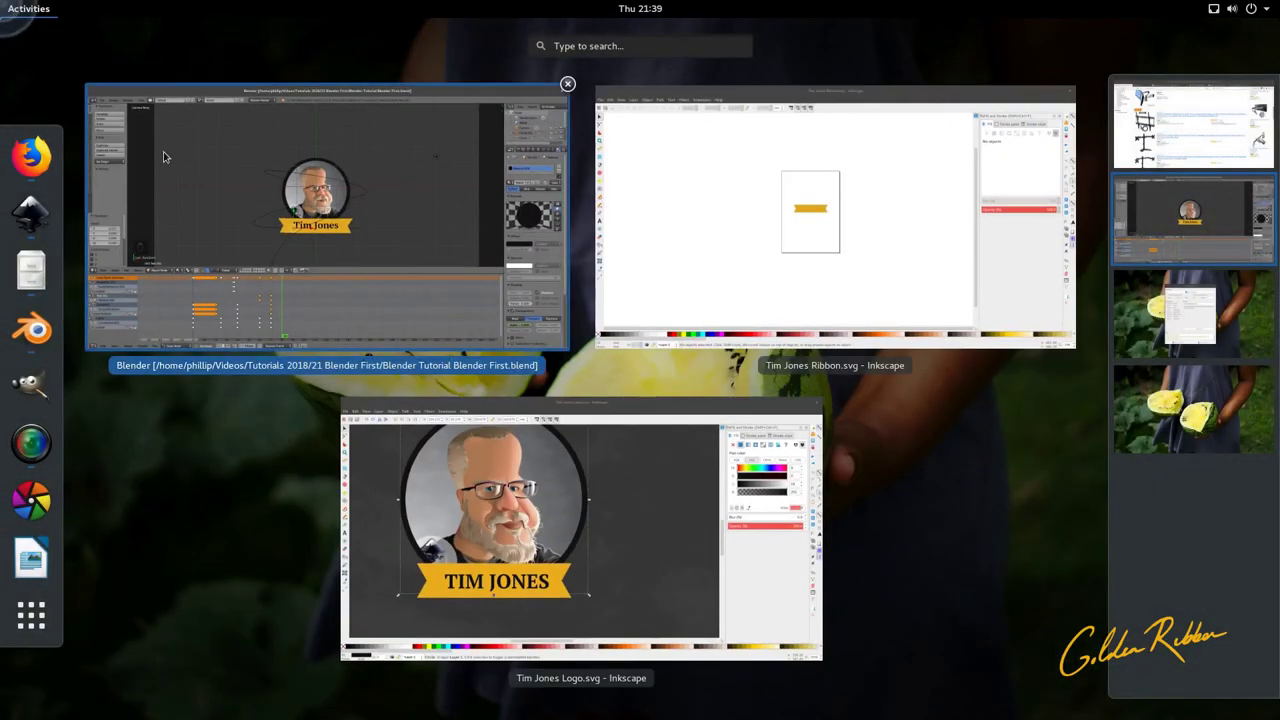